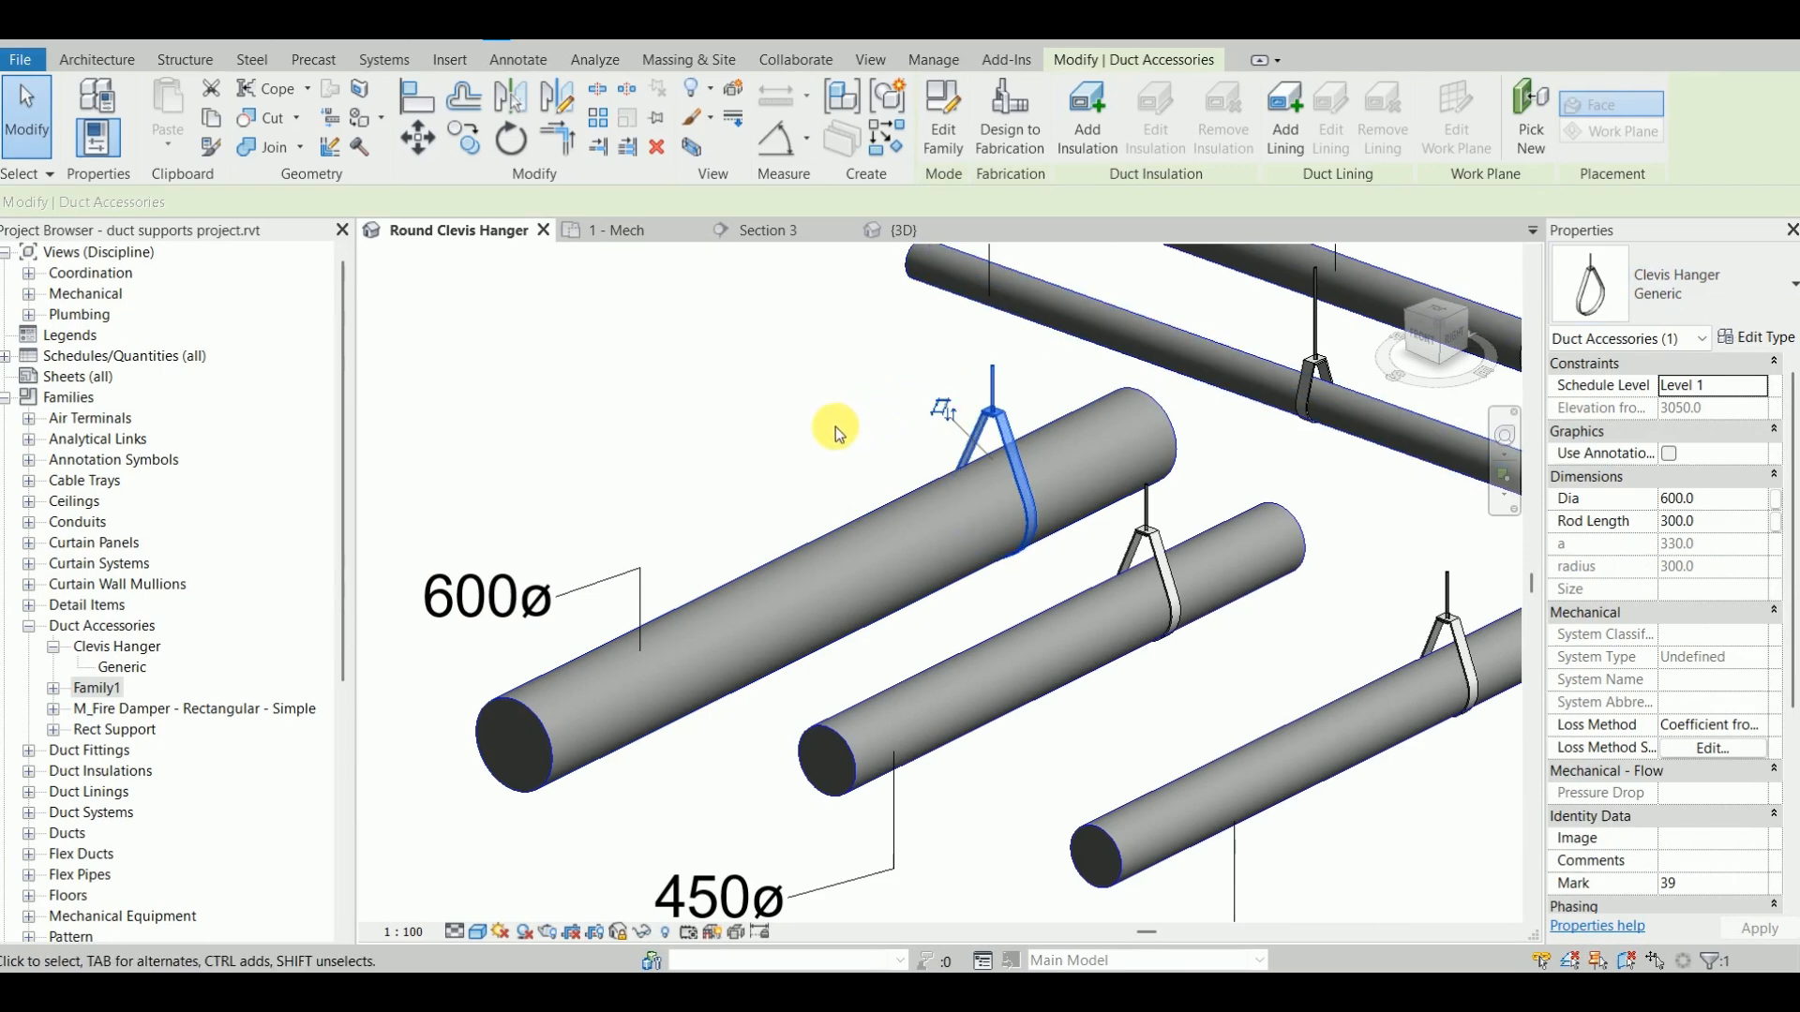
{"action": "scroll", "coordinate": [774, 514], "scroll_direction": "up", "scroll_amount": 2}
{"action": "scroll", "coordinate": [740, 511], "scroll_direction": "down", "scroll_amount": 4}
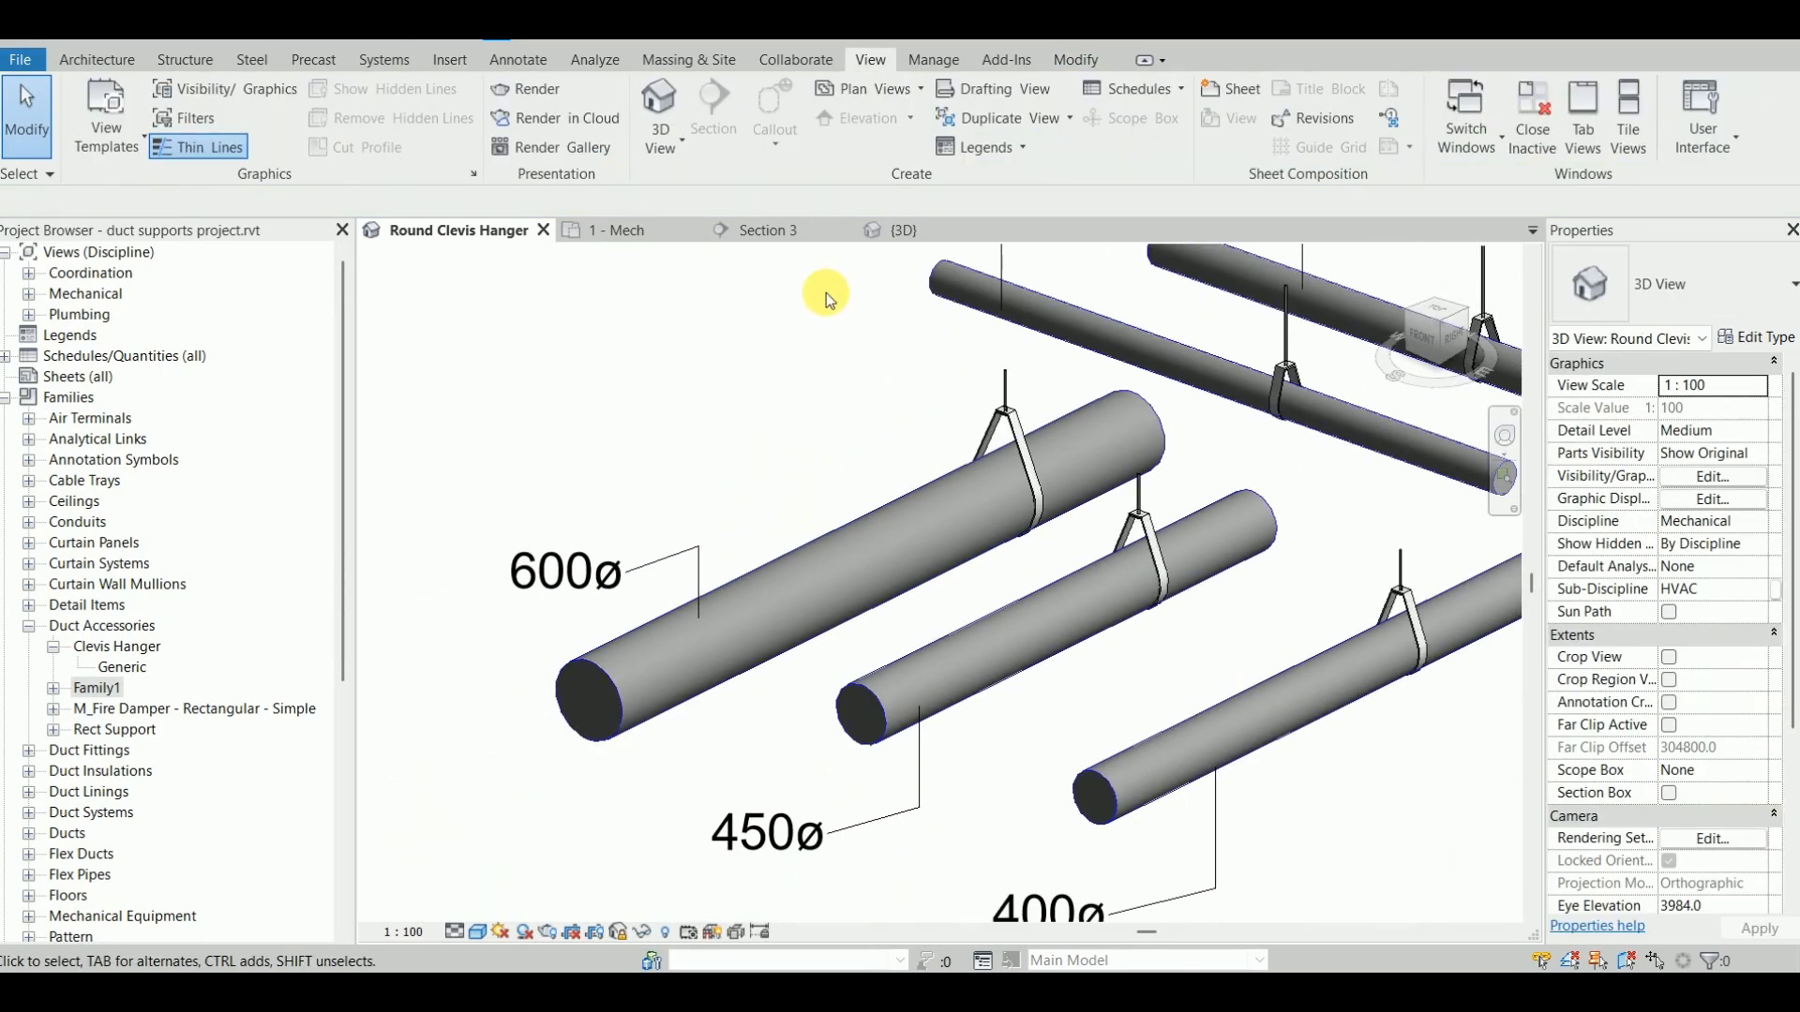
{"action": "key", "text": "d"}
{"action": "key", "text": "a"}
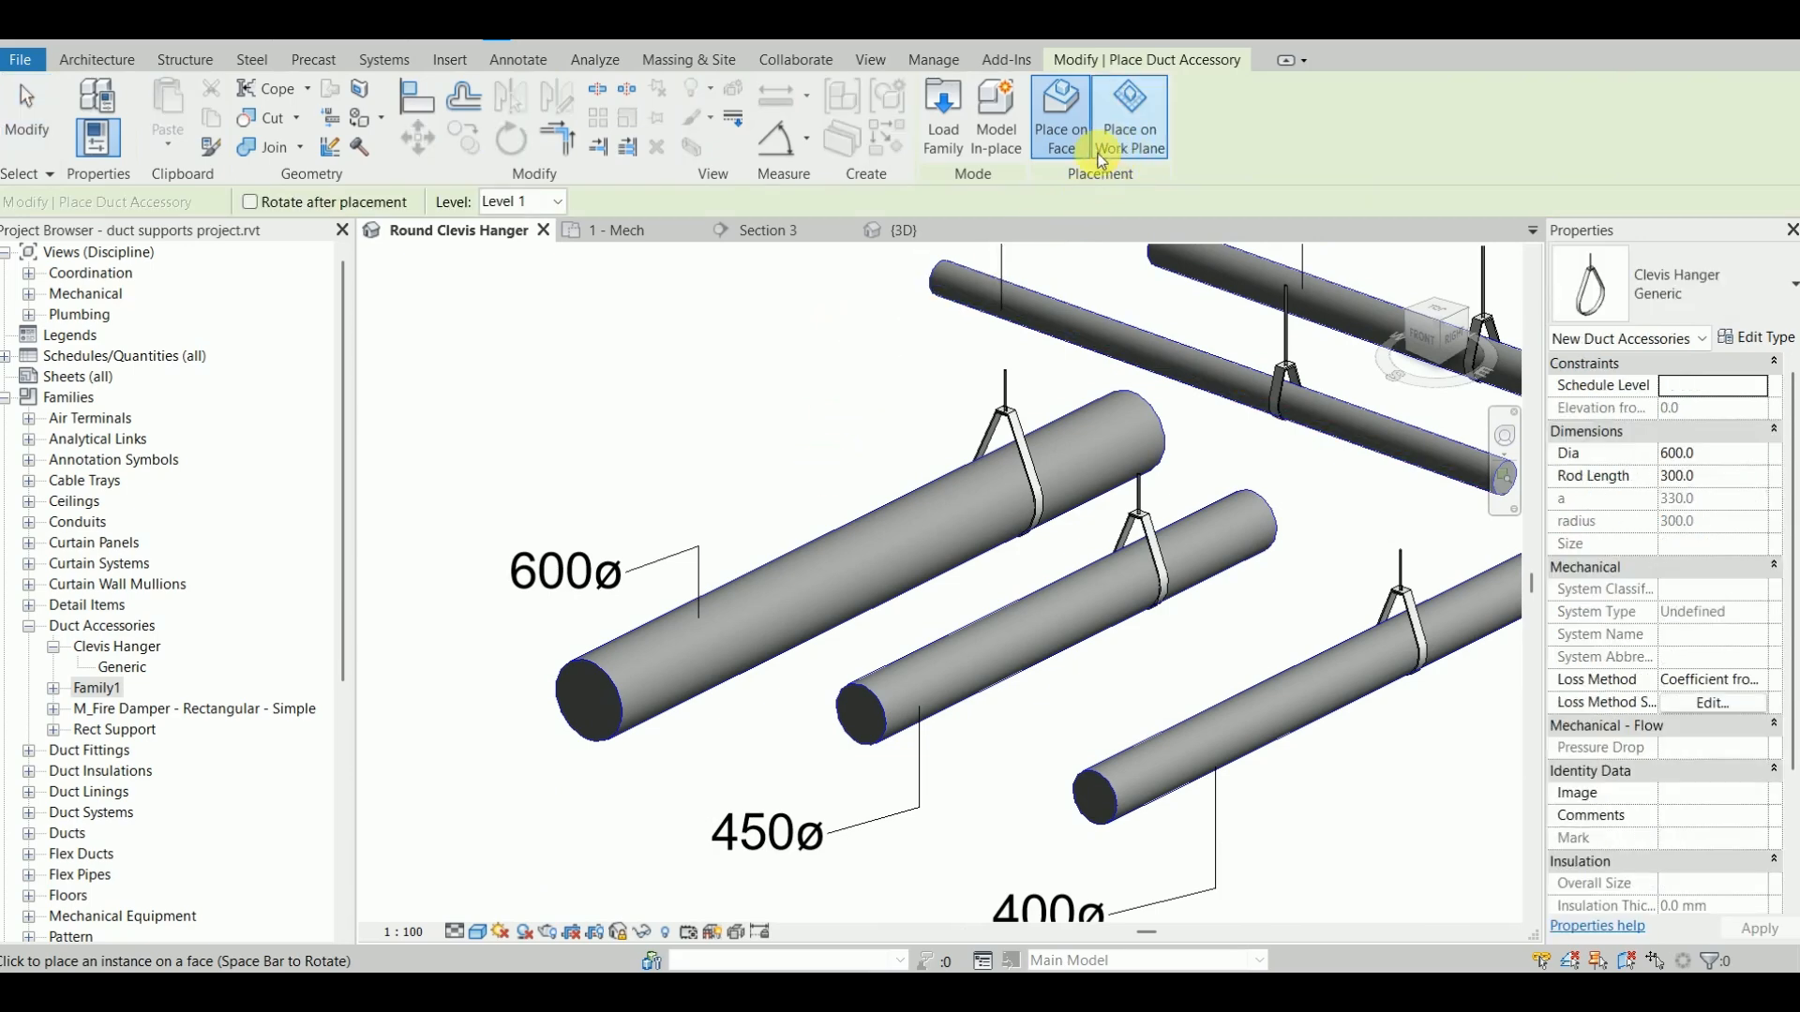
{"action": "scroll", "coordinate": [824, 600], "scroll_direction": "up", "scroll_amount": 3}
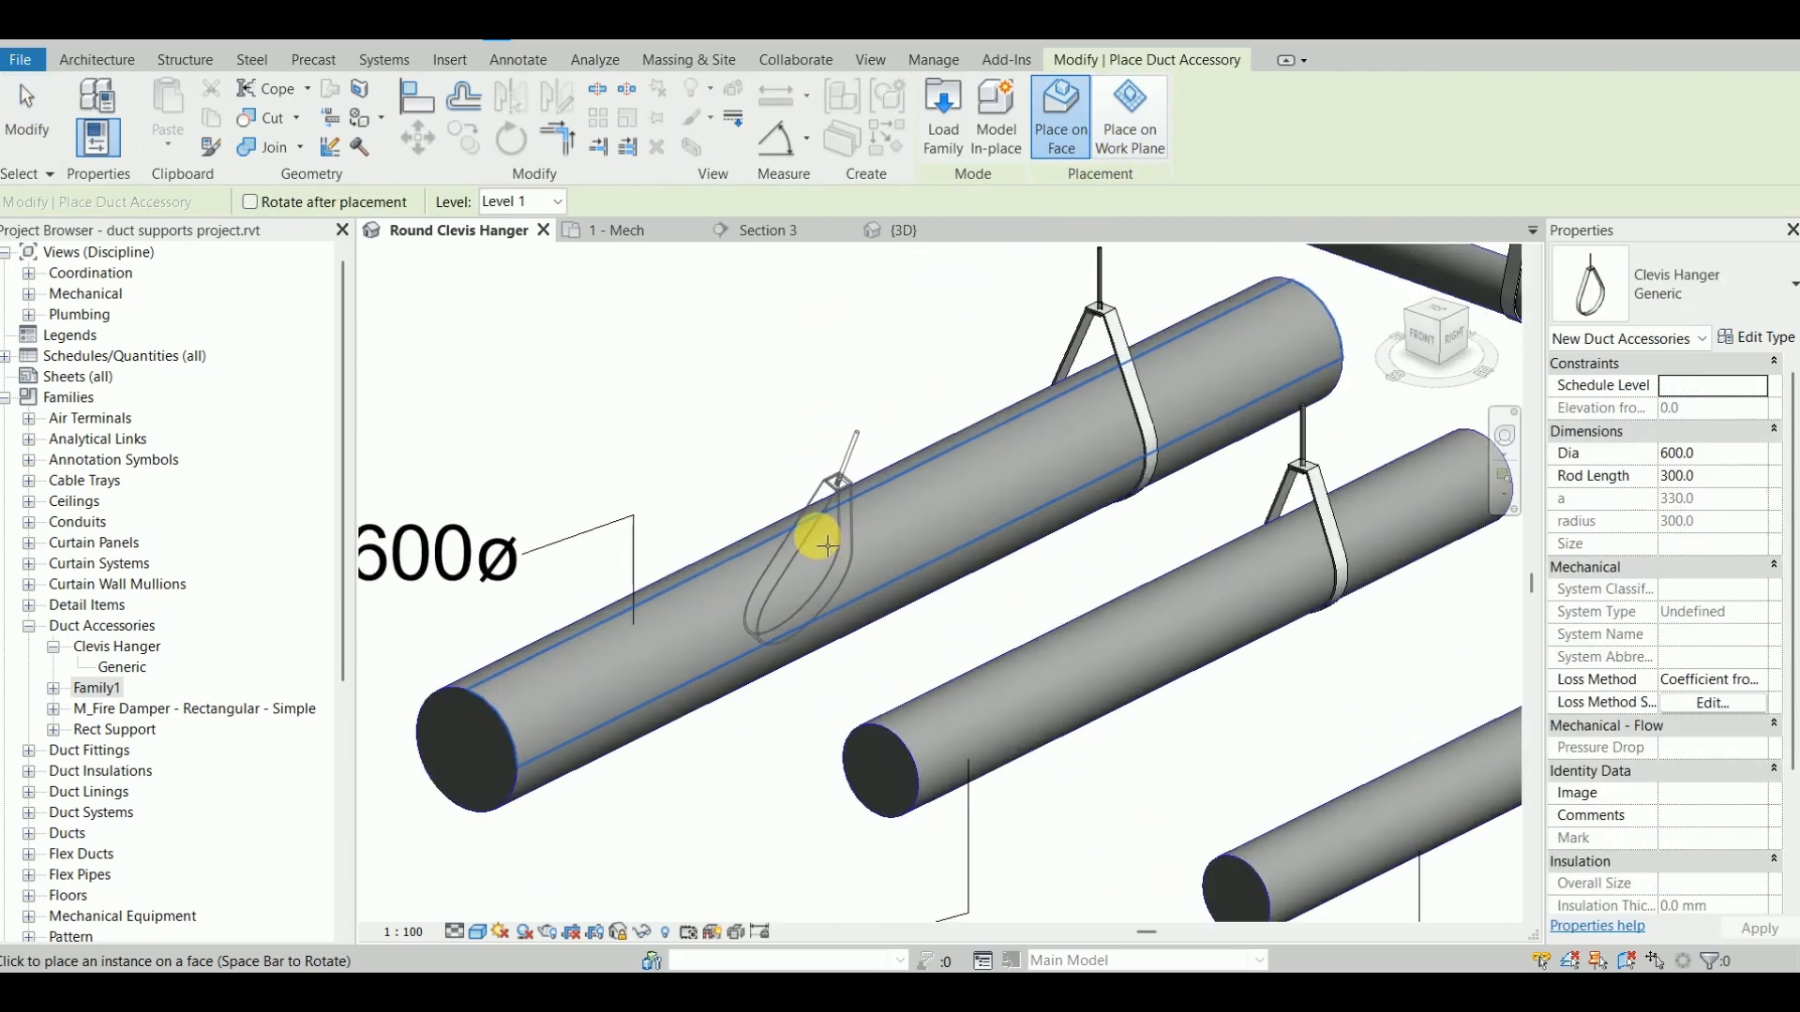
{"action": "scroll", "coordinate": [823, 533], "scroll_direction": "up", "scroll_amount": 2}
{"action": "scroll", "coordinate": [823, 532], "scroll_direction": "up", "scroll_amount": 1}
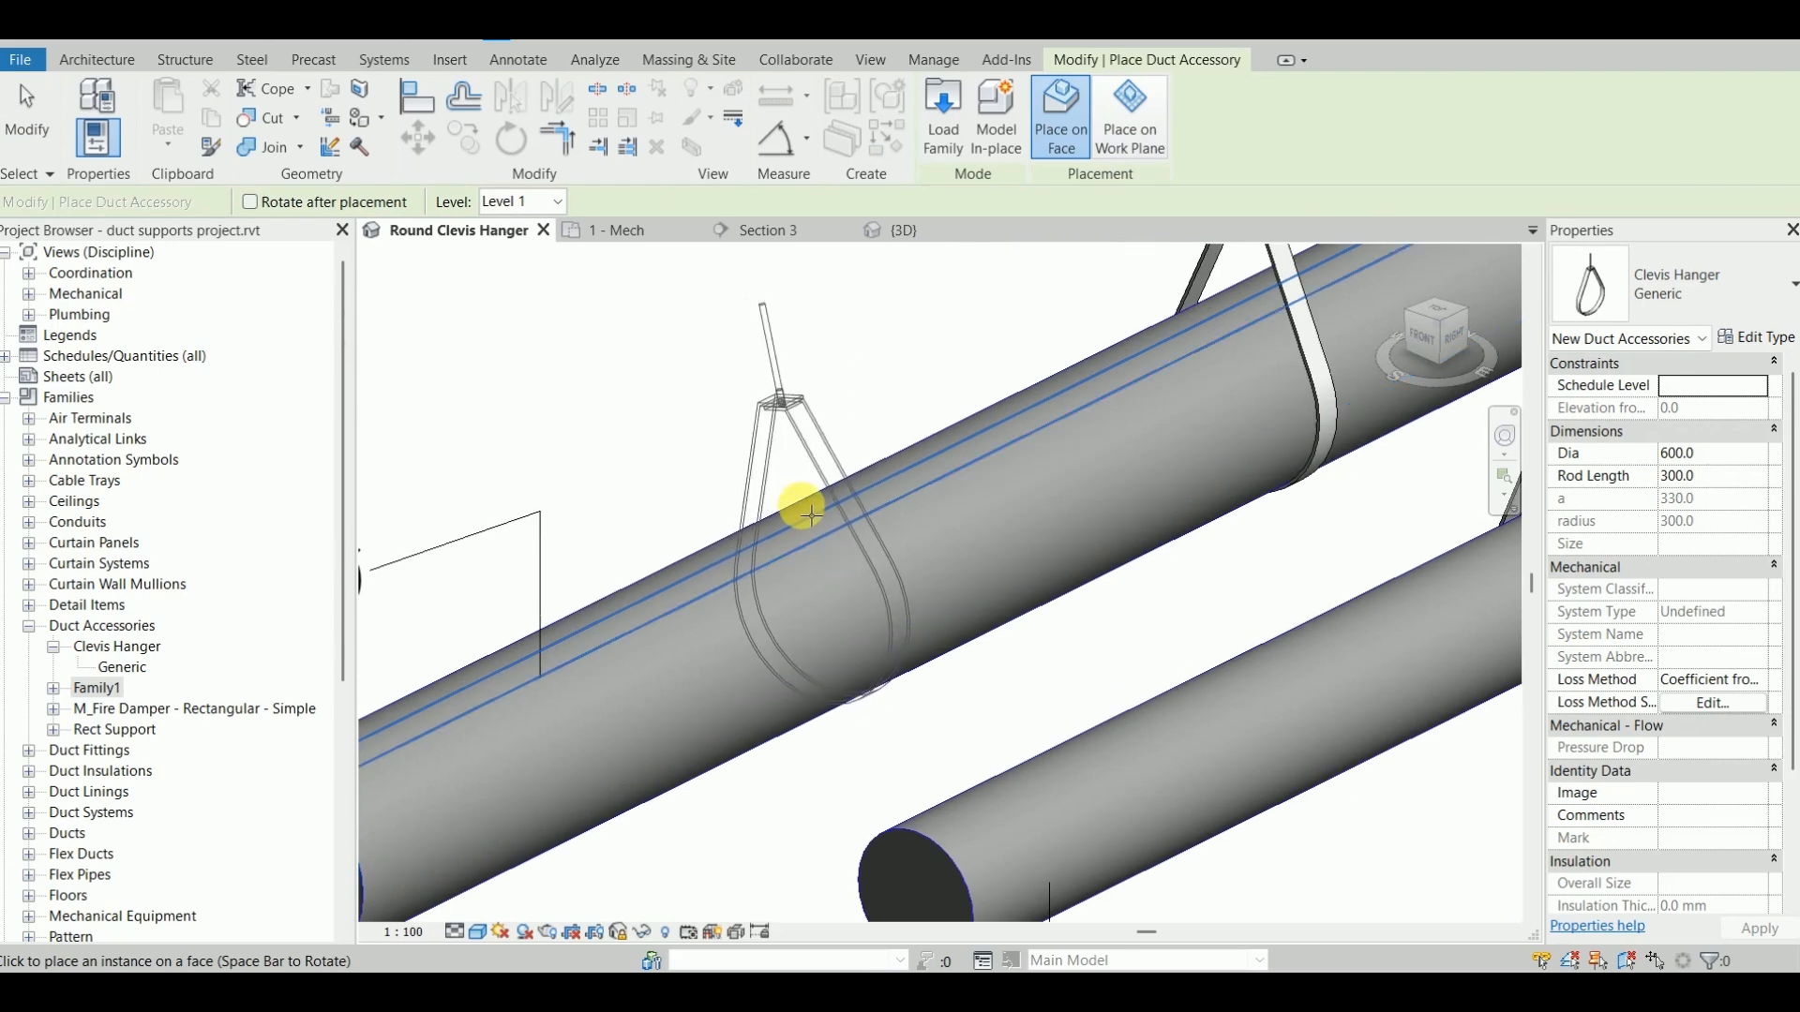
{"action": "scroll", "coordinate": [823, 528], "scroll_direction": "down", "scroll_amount": 3}
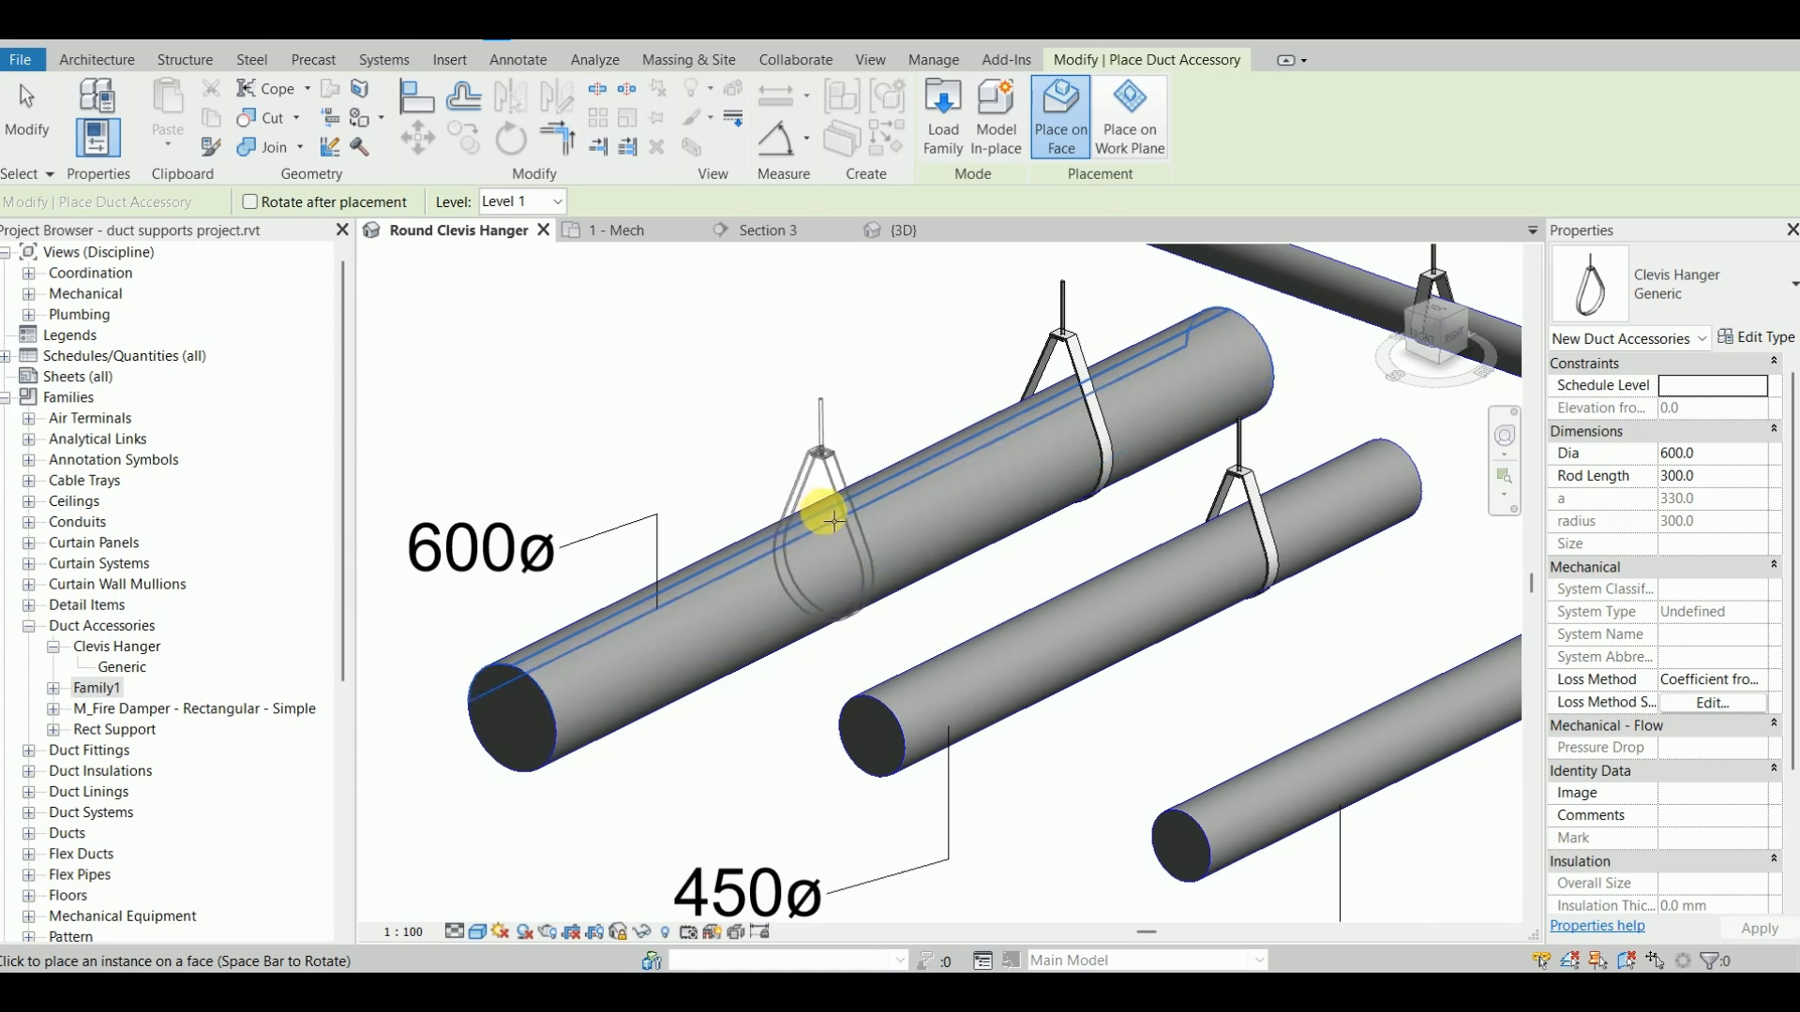
{"action": "key", "text": "Escape"}
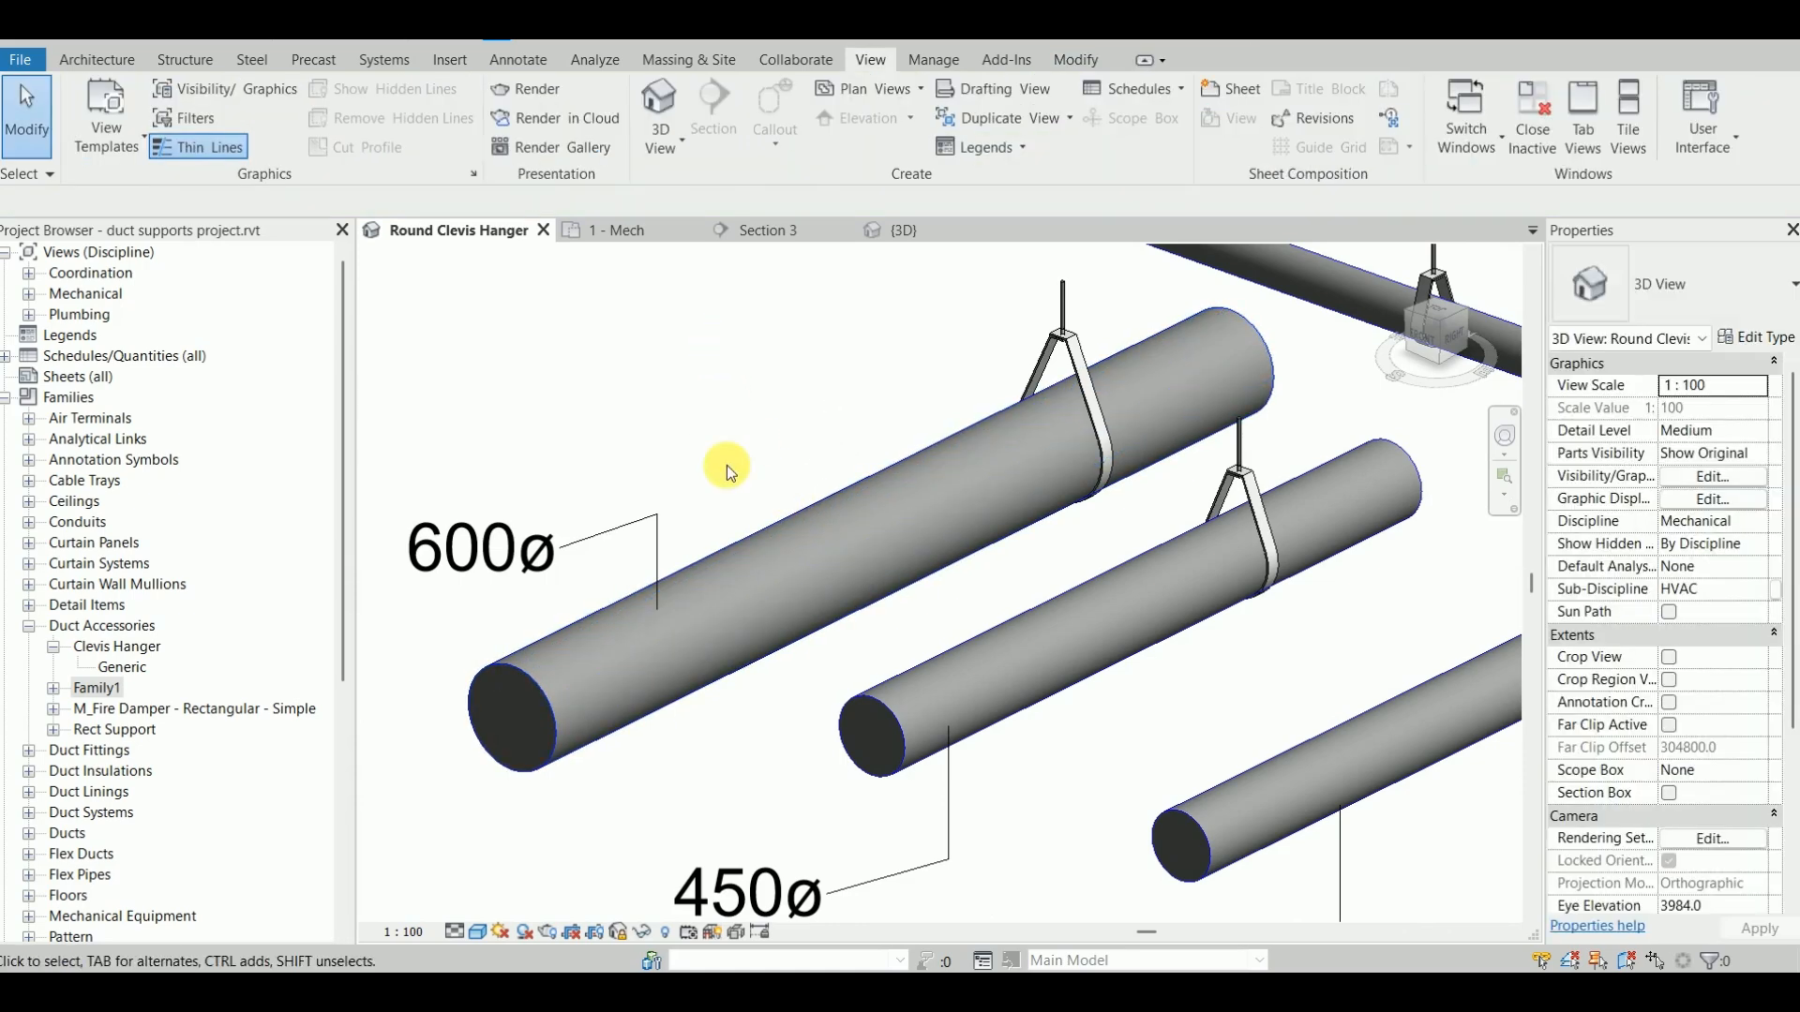
Step: Bring up the 600ø duct in the 1 - Mech floor plan
{"action": "left_click", "coordinate": [643, 238]}
{"action": "scroll", "coordinate": [834, 527], "scroll_direction": "down", "scroll_amount": 8}
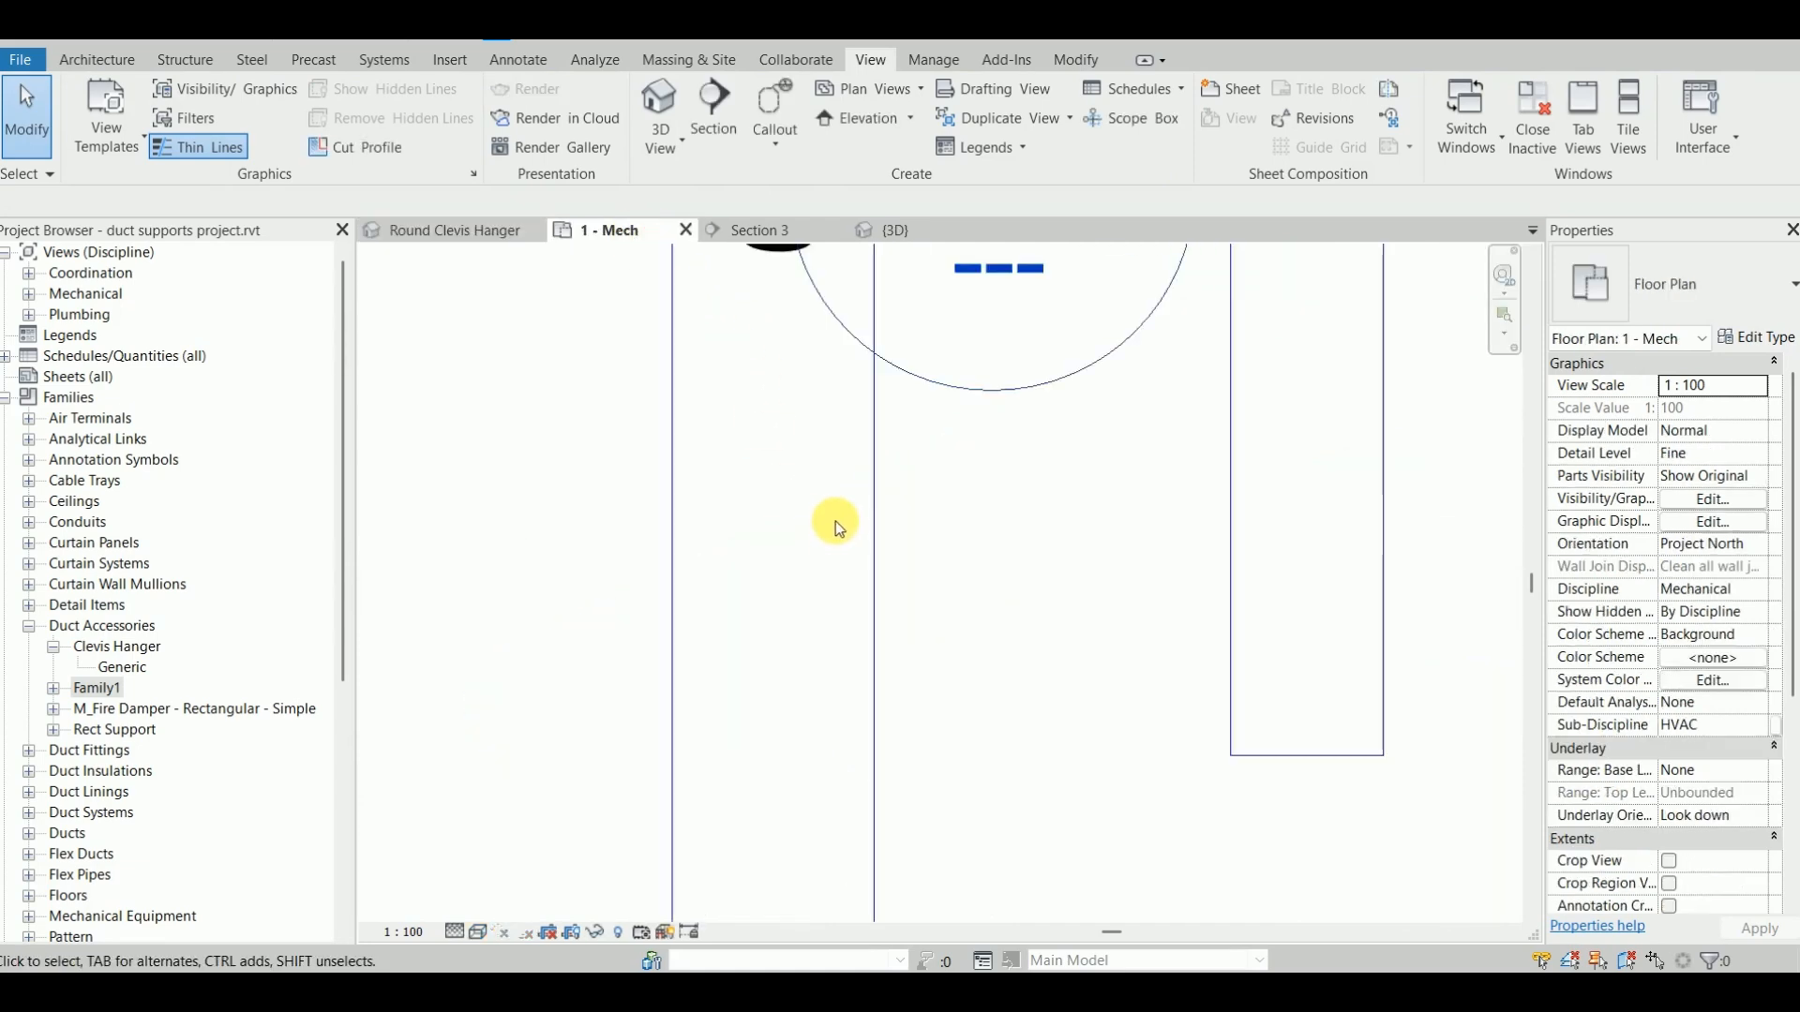
{"action": "middle_click_drag", "start_coordinate": [945, 583], "coordinate": [860, 711]}
{"action": "scroll", "coordinate": [858, 545], "scroll_direction": "down", "scroll_amount": 3}
{"action": "middle_click_drag", "start_coordinate": [858, 546], "coordinate": [886, 617]}
{"action": "scroll", "coordinate": [817, 683], "scroll_direction": "up", "scroll_amount": 8}
{"action": "scroll", "coordinate": [818, 682], "scroll_direction": "up", "scroll_amount": 3}
Step: Place a generic Clevis Hanger with a 600 diameter and 300 rod length on the face of the 600ø duct
{"action": "key", "text": "d"}
{"action": "key", "text": "a"}
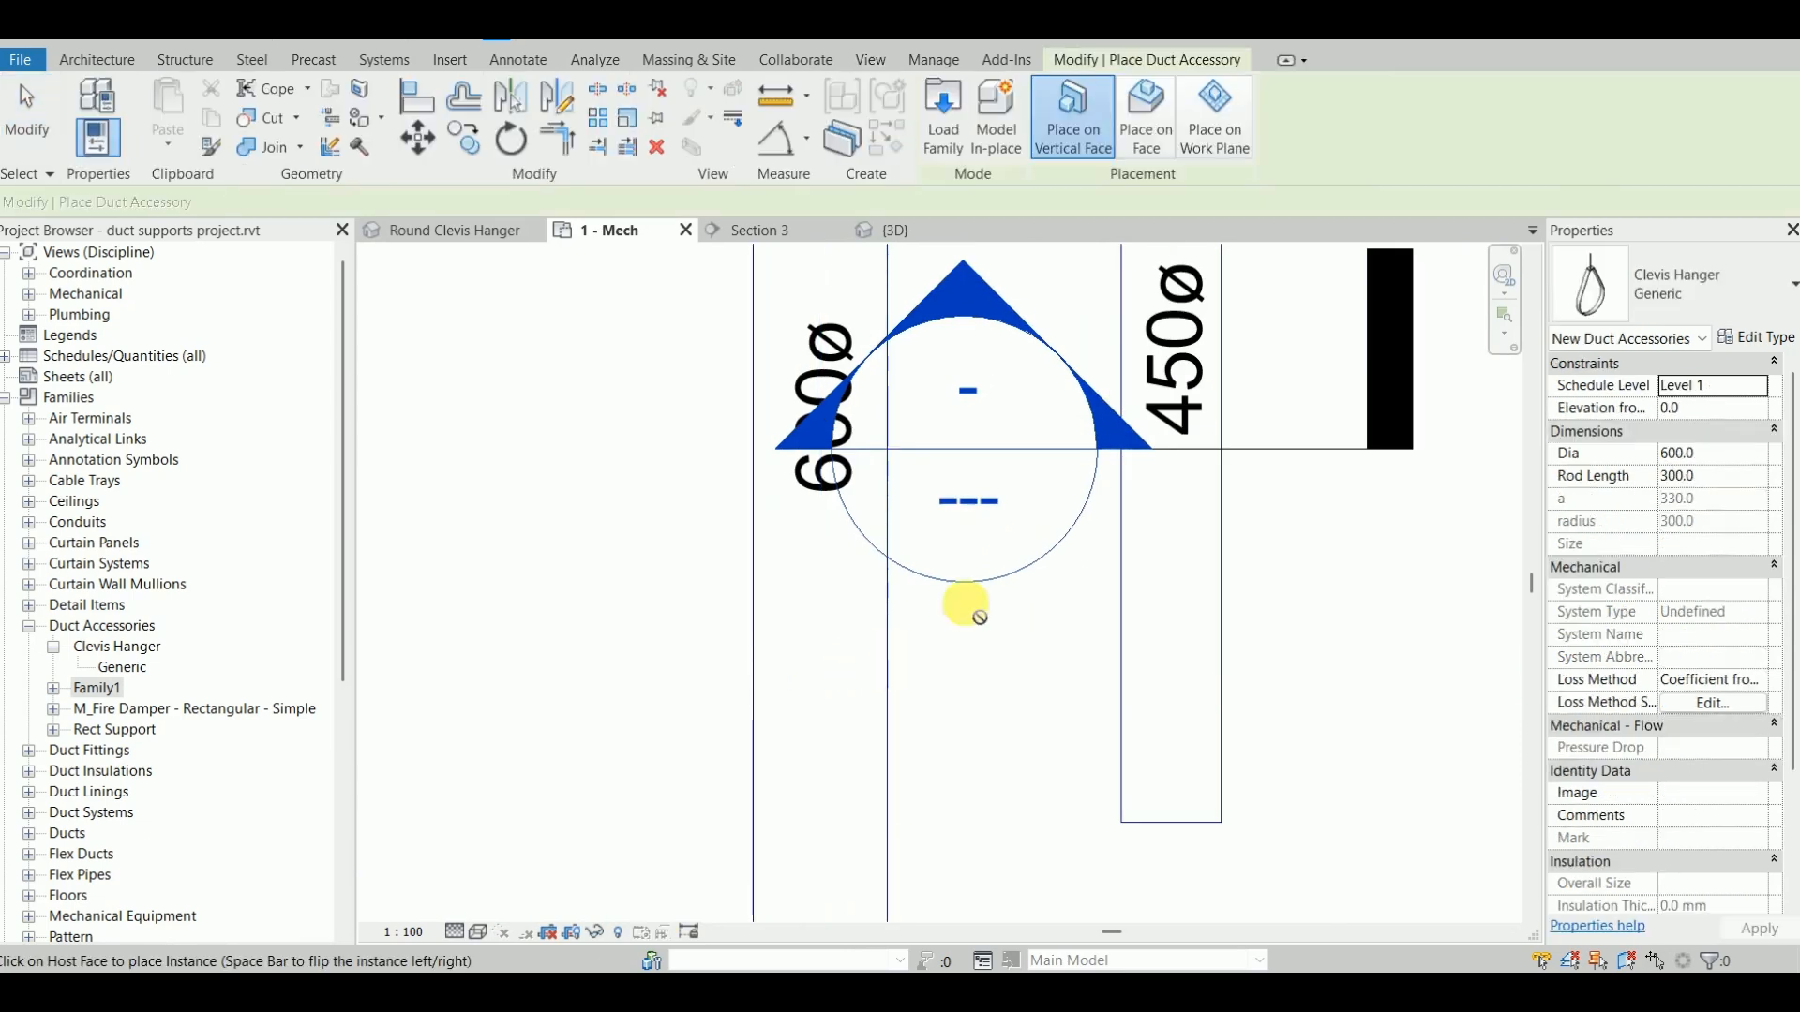
{"action": "left_click", "coordinate": [1147, 141]}
{"action": "middle_click_drag", "start_coordinate": [954, 737], "coordinate": [983, 572]}
{"action": "scroll", "coordinate": [923, 583], "scroll_direction": "up", "scroll_amount": 3}
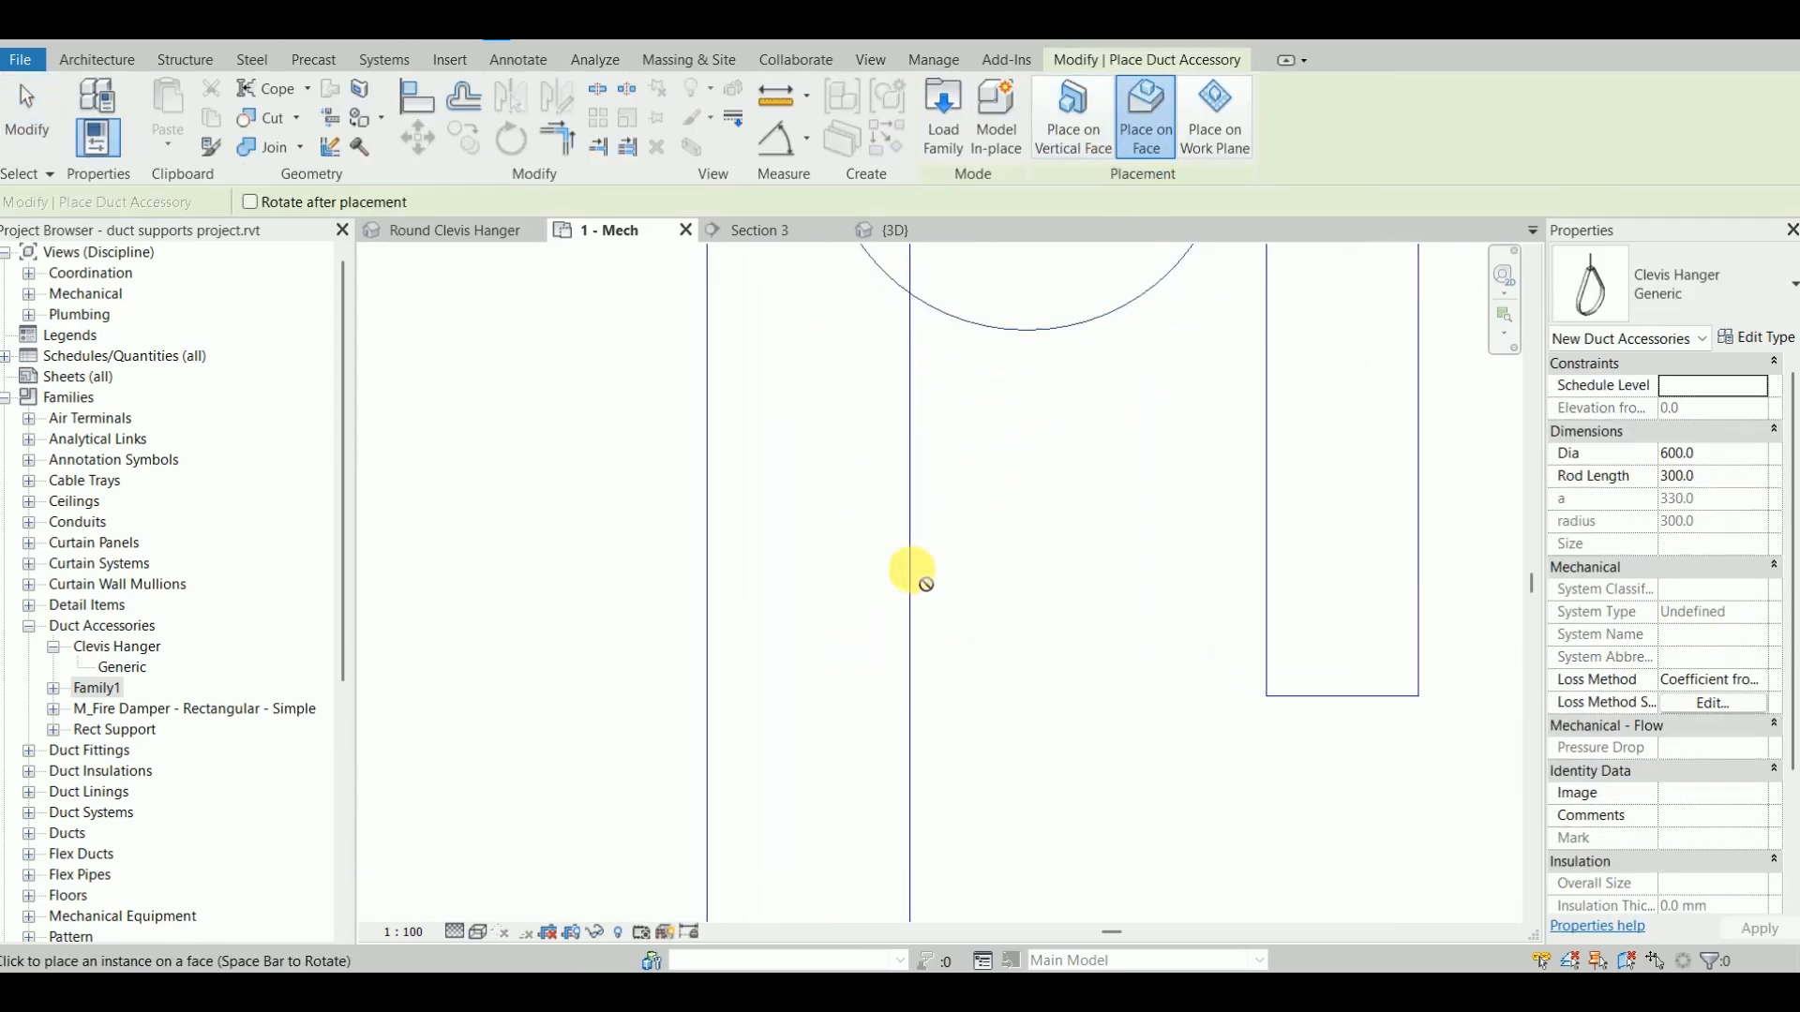
{"action": "scroll", "coordinate": [850, 567], "scroll_direction": "up", "scroll_amount": 2}
{"action": "scroll", "coordinate": [850, 569], "scroll_direction": "up", "scroll_amount": 4}
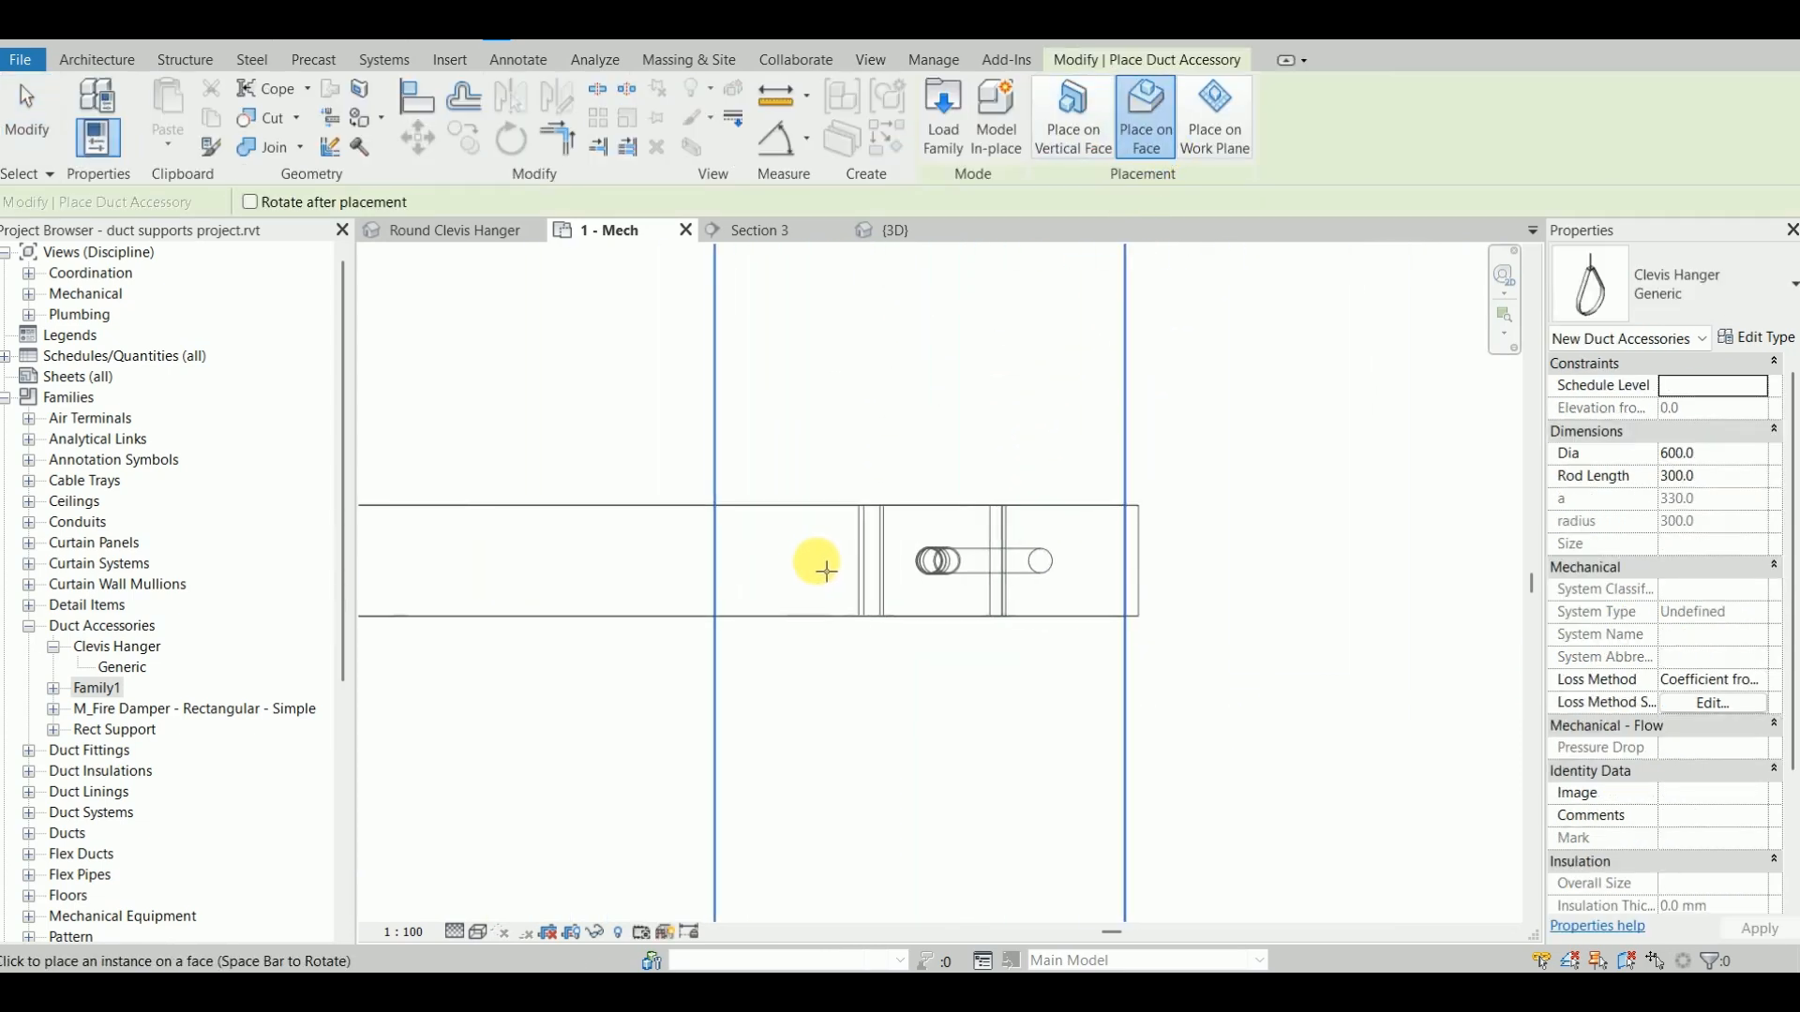
{"action": "scroll", "coordinate": [745, 565], "scroll_direction": "up", "scroll_amount": 3}
{"action": "scroll", "coordinate": [734, 569], "scroll_direction": "up", "scroll_amount": 2}
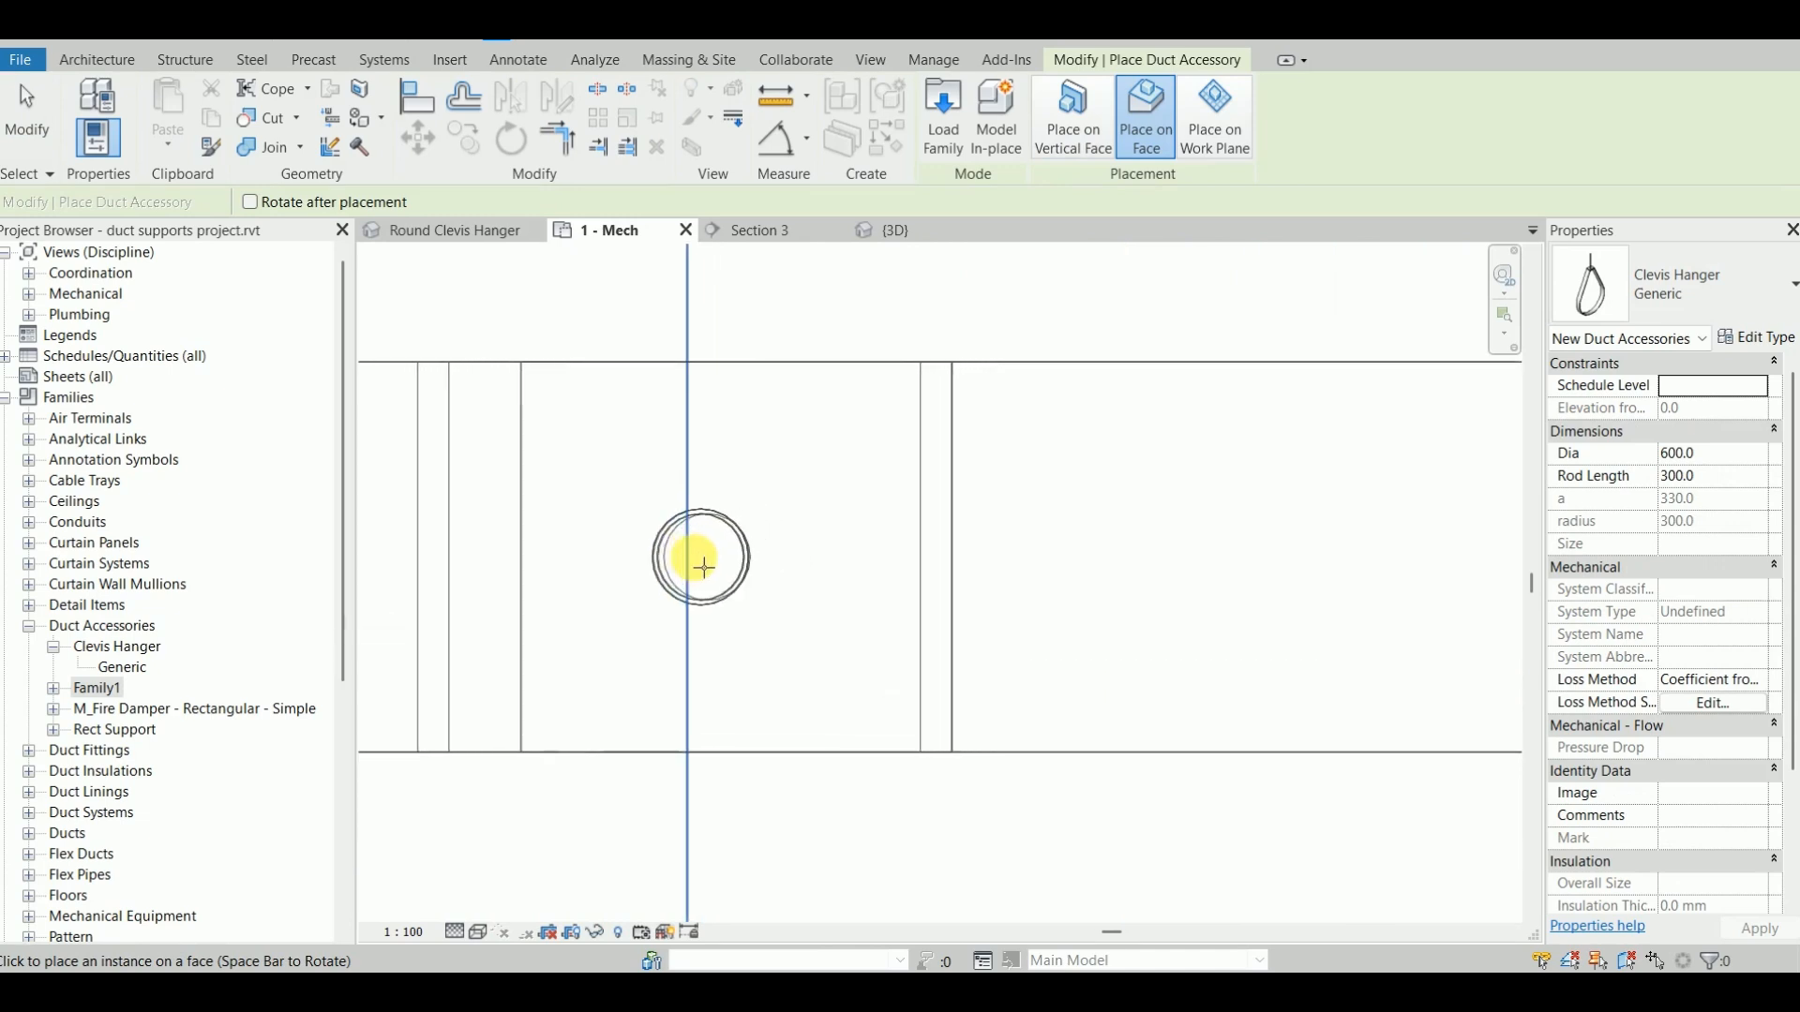
{"action": "left_click", "coordinate": [698, 567]}
{"action": "scroll", "coordinate": [801, 553], "scroll_direction": "down", "scroll_amount": 4}
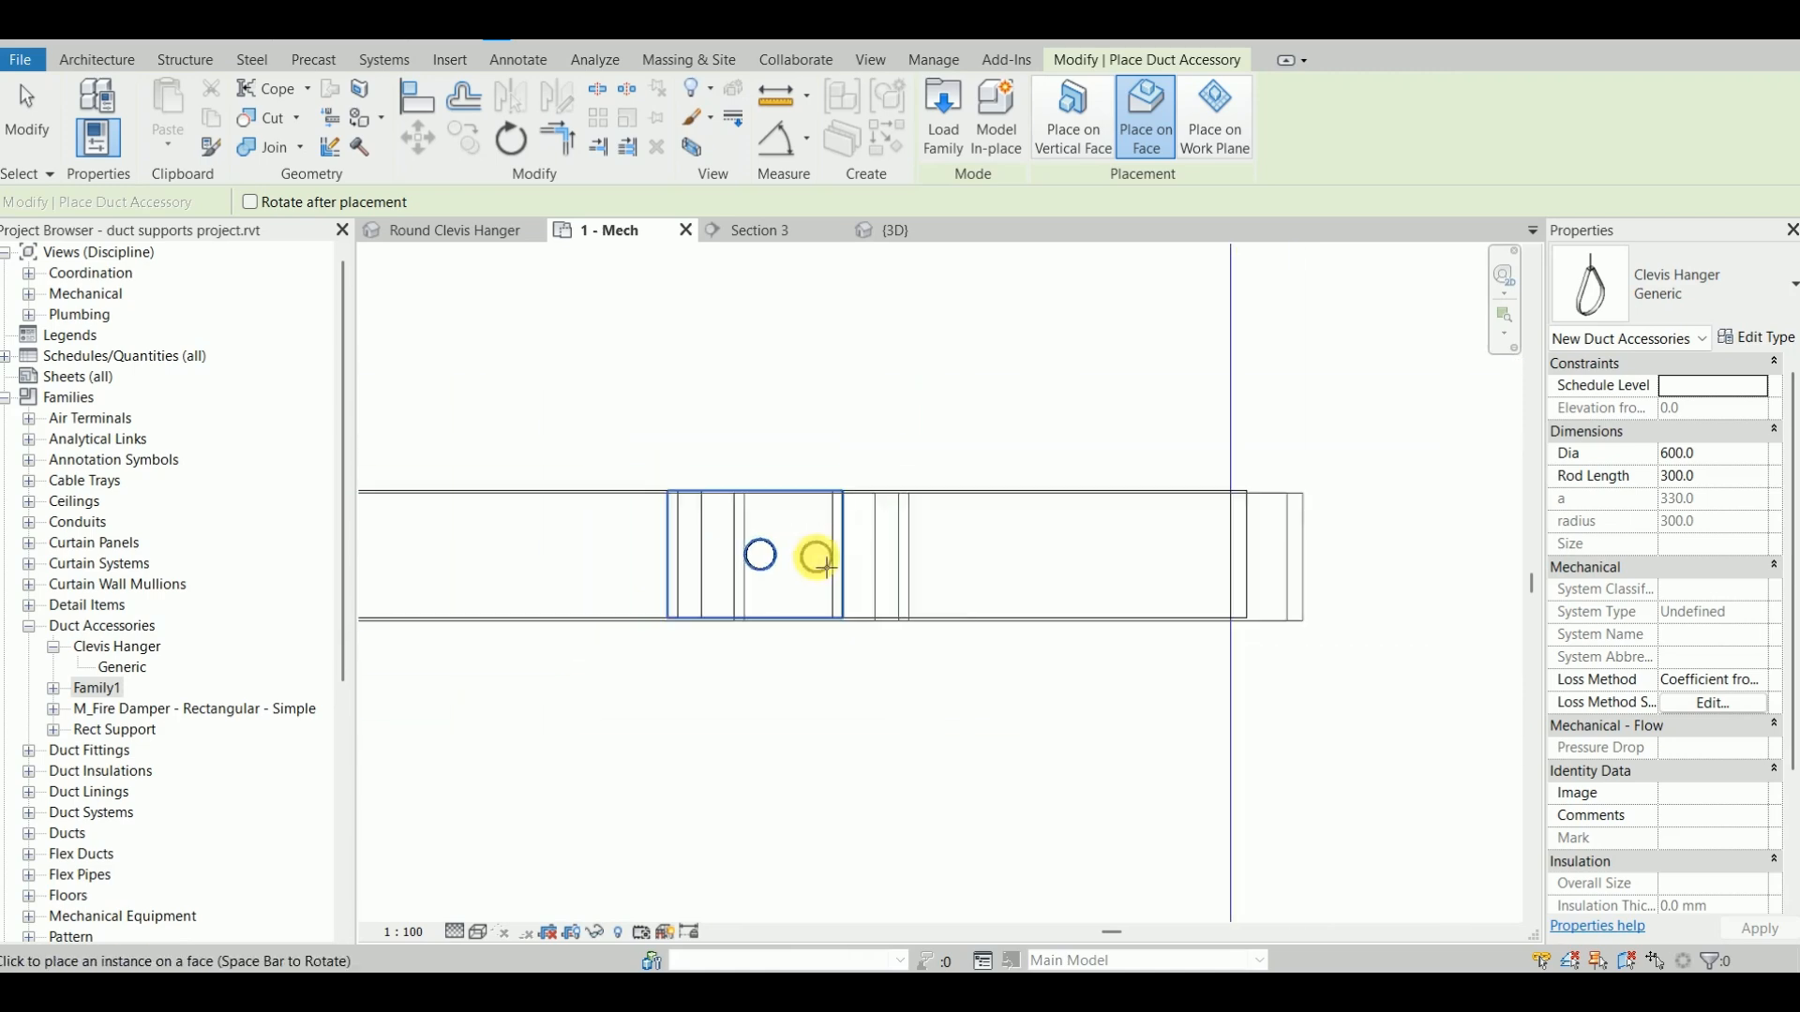
{"action": "key", "text": "Escape"}
Step: Inspect the newly placed hanger on the 600ø duct in the Round Clevis Hanger 3D view
{"action": "left_click", "coordinate": [514, 243]}
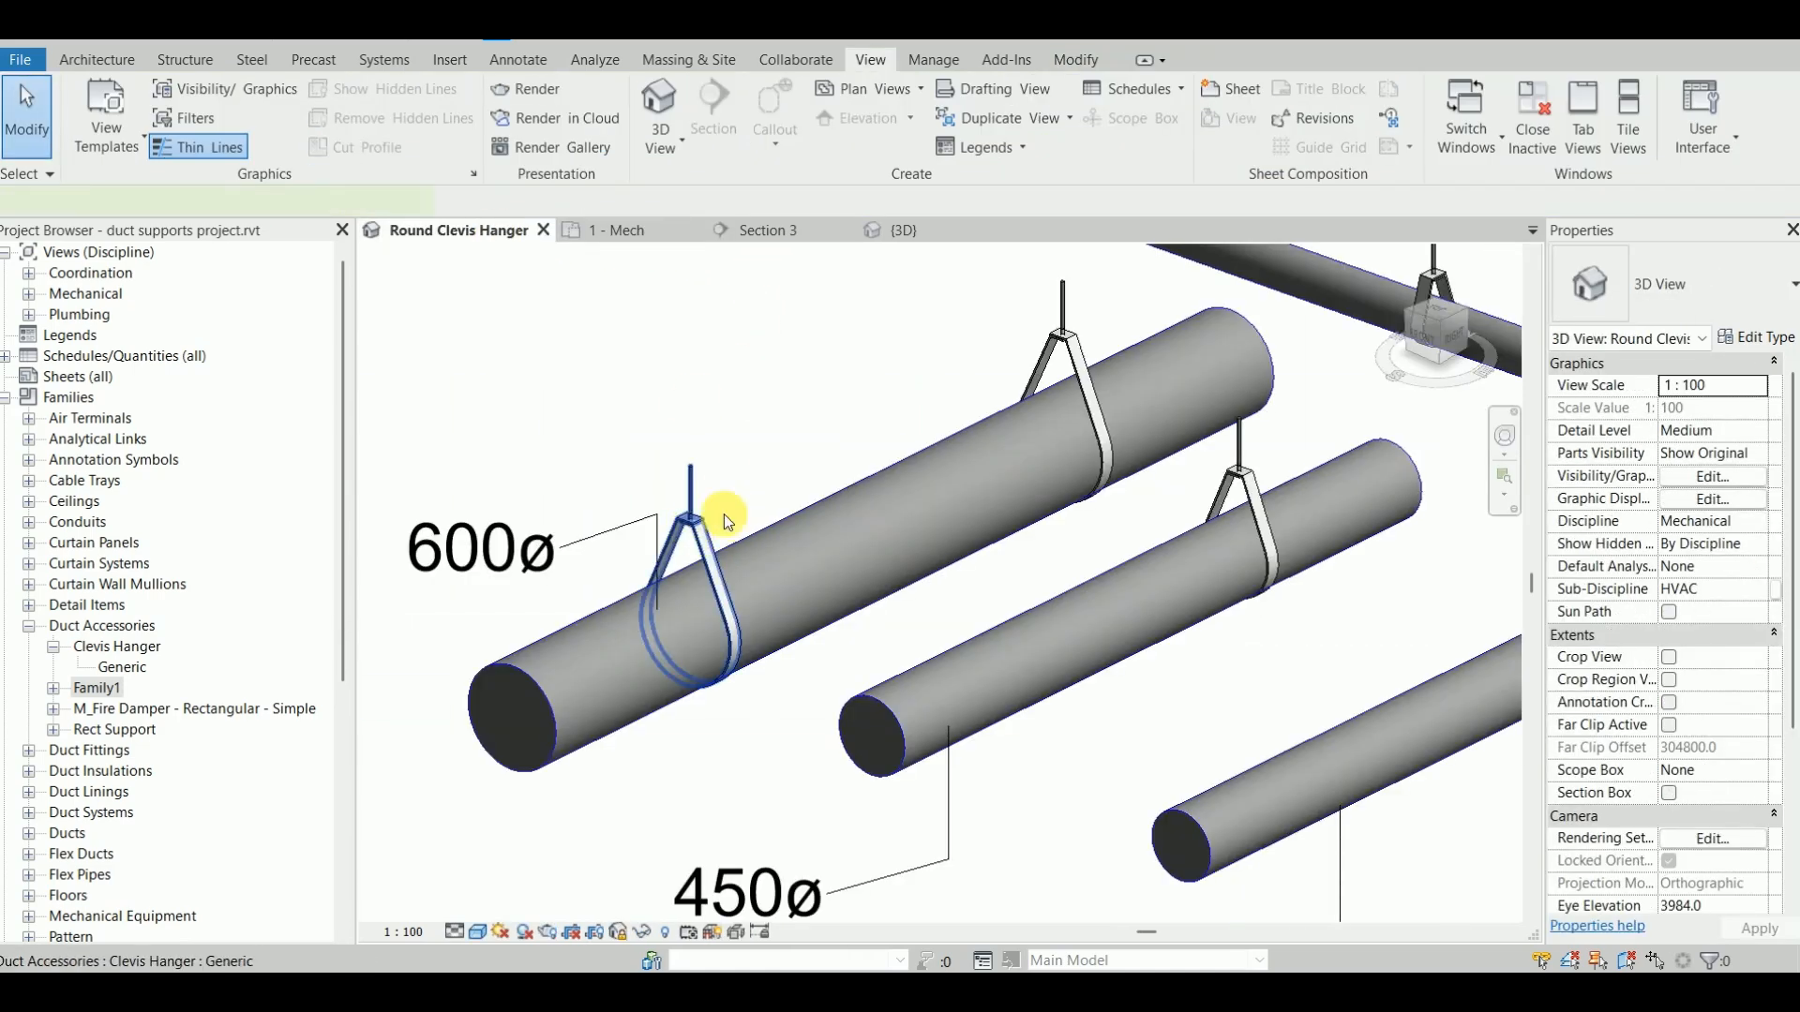
{"action": "left_click", "coordinate": [699, 511]}
{"action": "scroll", "coordinate": [848, 515], "scroll_direction": "down", "scroll_amount": 3}
{"action": "middle_click_drag", "start_coordinate": [847, 514], "coordinate": [765, 577]}
{"action": "scroll", "coordinate": [709, 558], "scroll_direction": "up", "scroll_amount": 2}
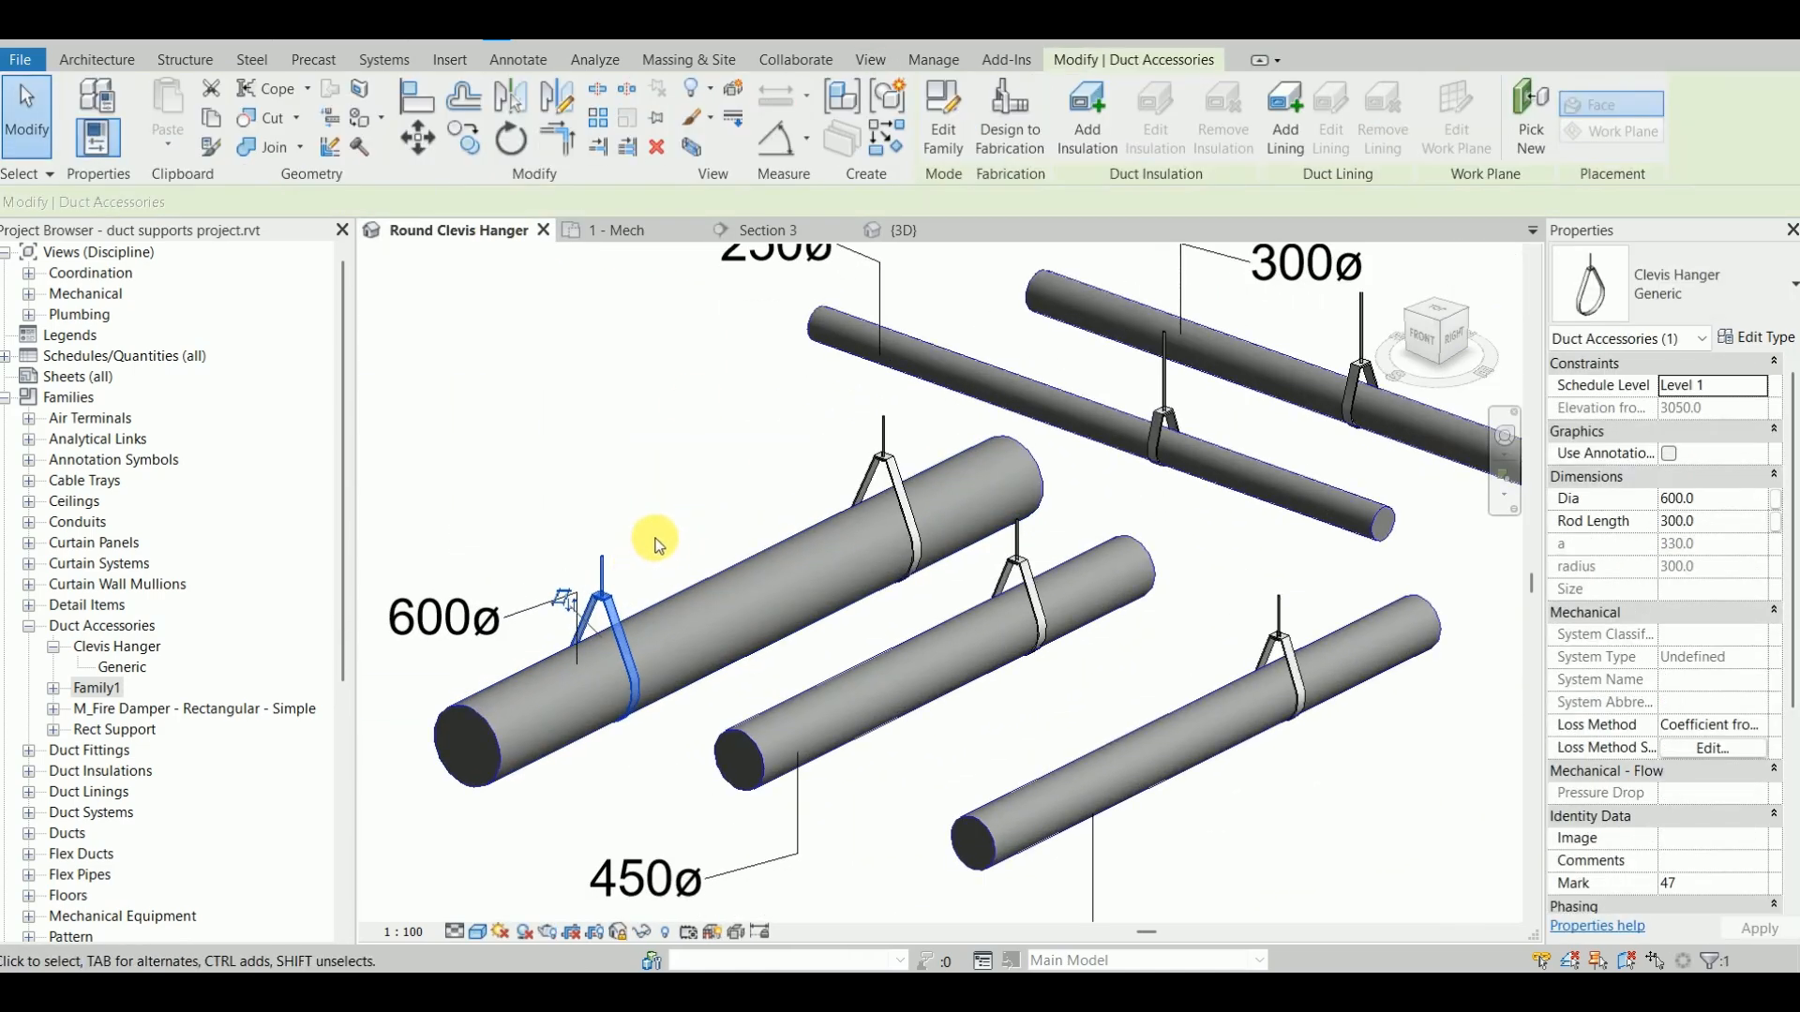
{"action": "scroll", "coordinate": [685, 525], "scroll_direction": "down", "scroll_amount": 1}
{"action": "middle_click_drag", "start_coordinate": [684, 525], "coordinate": [748, 561]}
{"action": "left_click", "coordinate": [748, 561]}
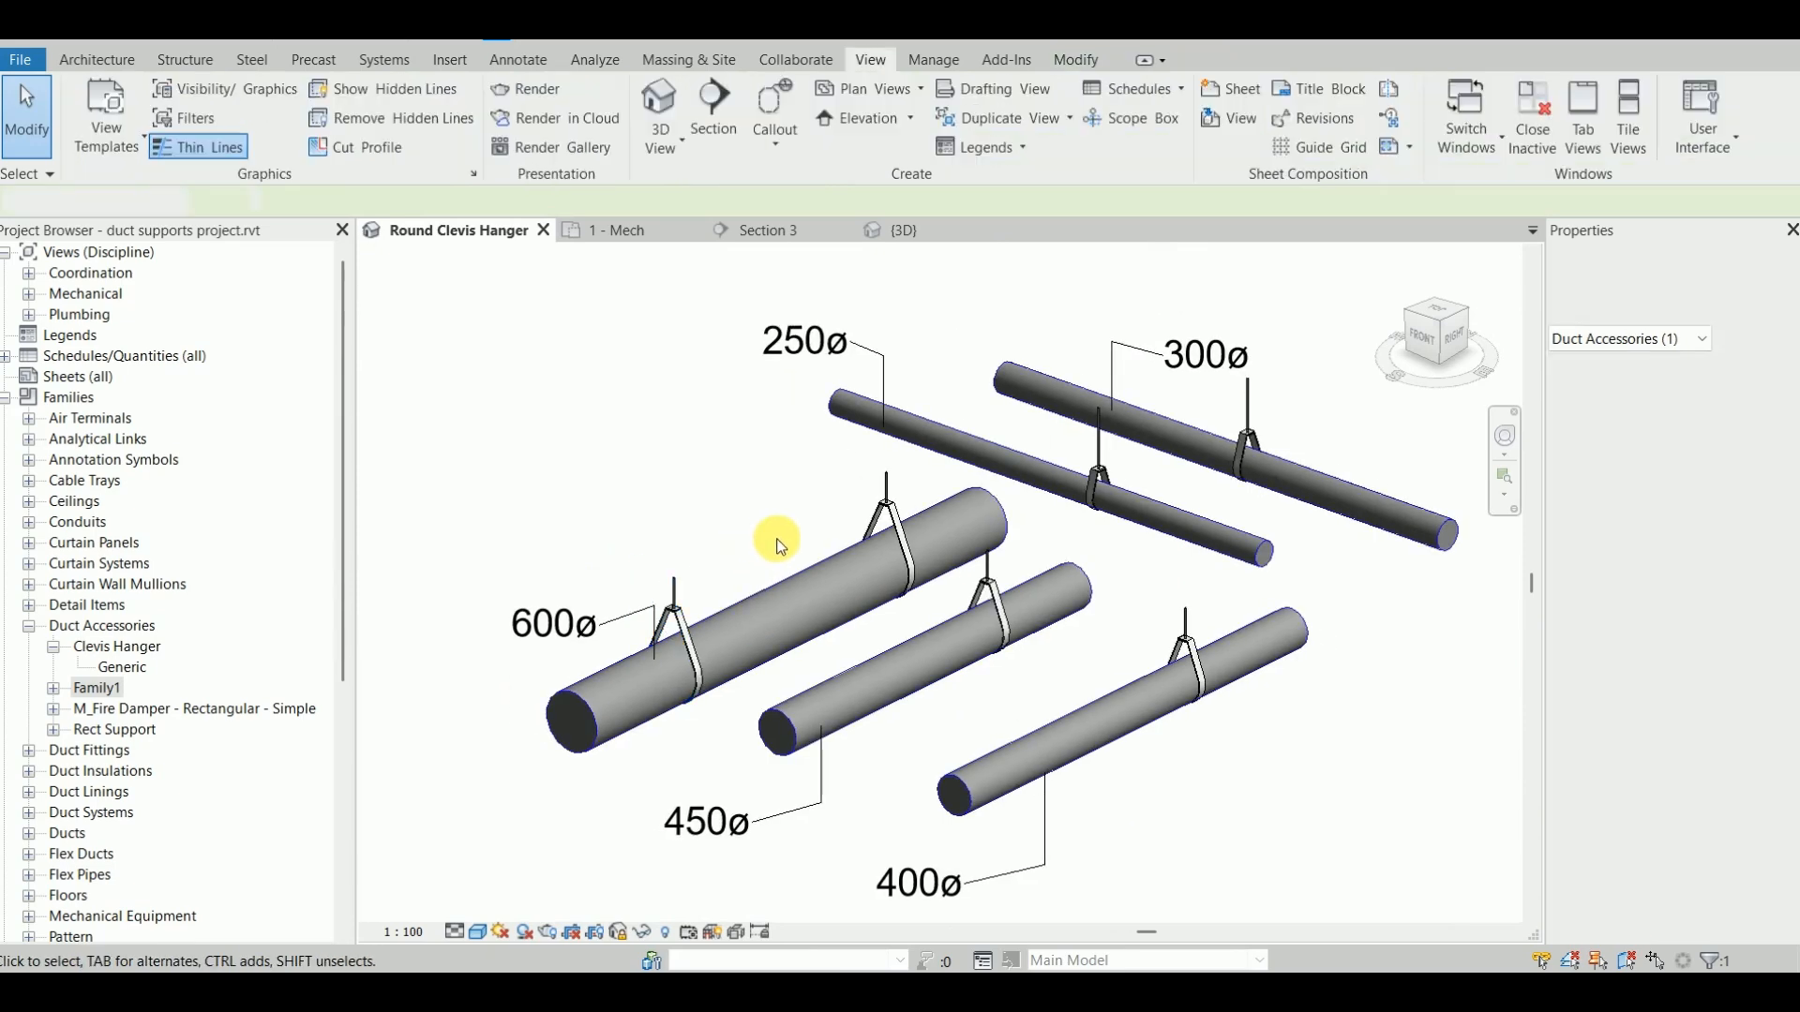
Step: Compare the two hangers on the 600ø duct in the 3D view
{"action": "left_click", "coordinate": [902, 515]}
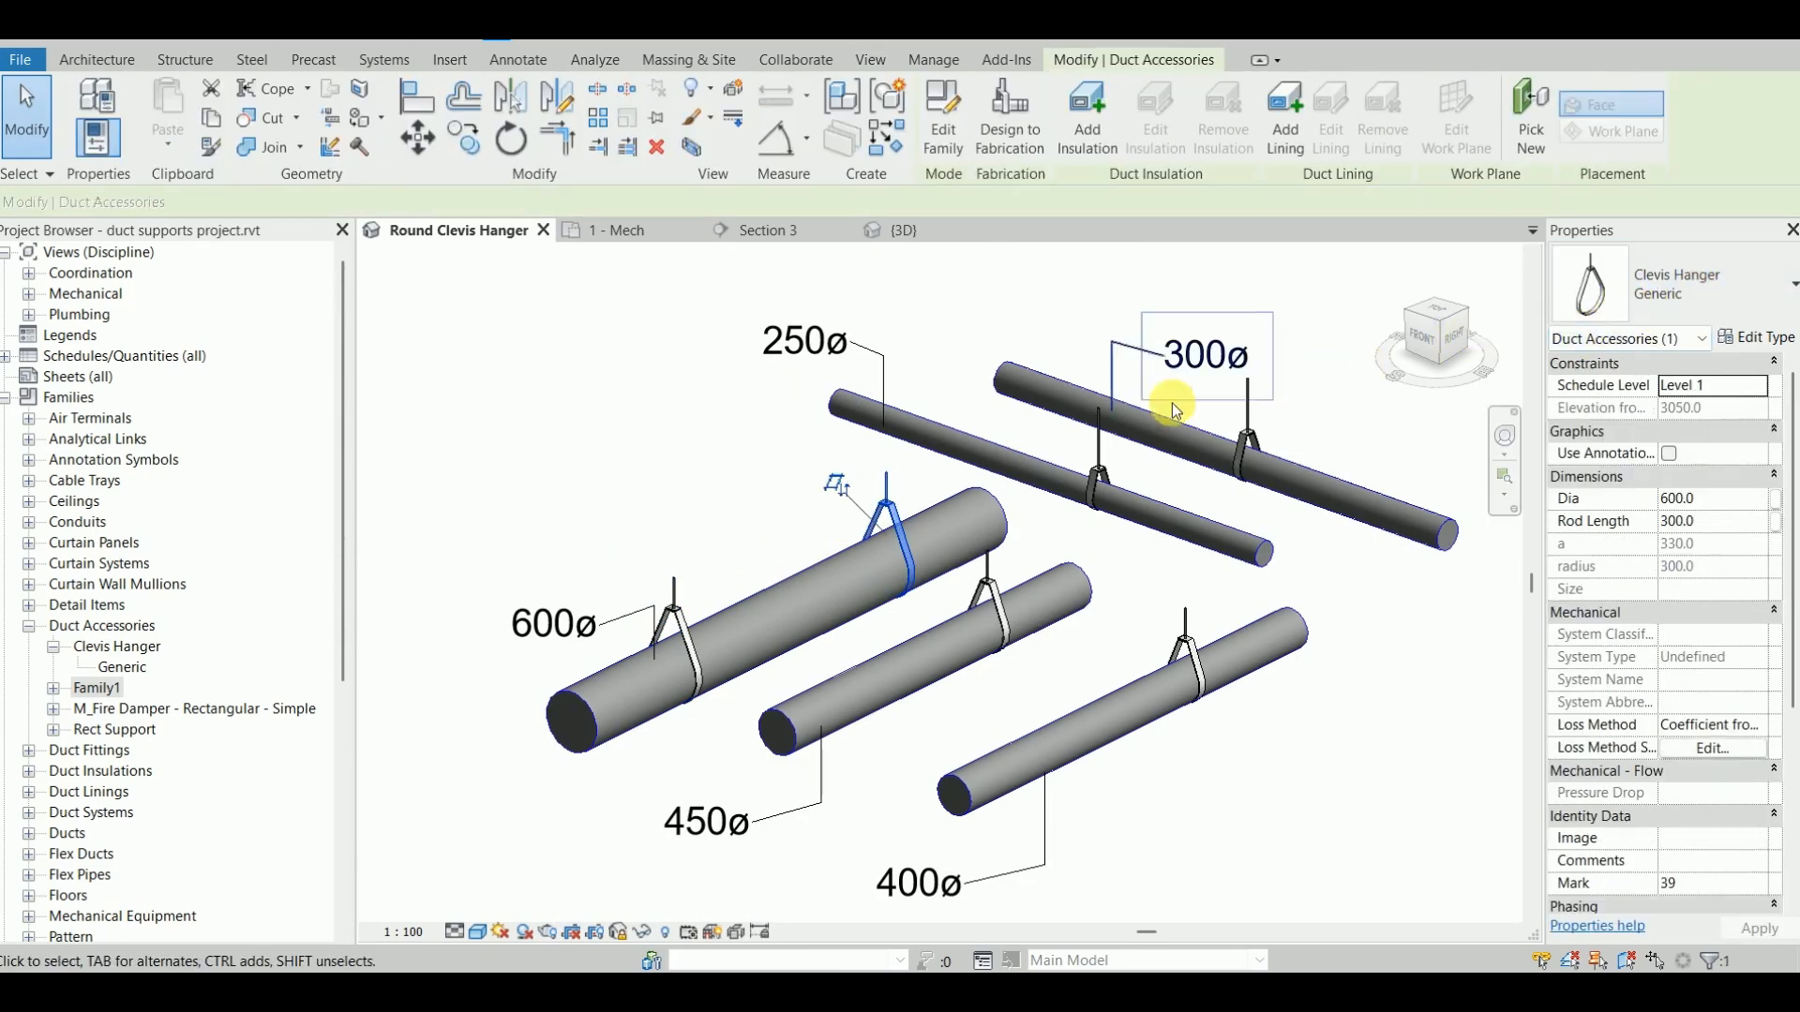
{"action": "left_click", "coordinate": [725, 569]}
{"action": "scroll", "coordinate": [698, 583], "scroll_direction": "up", "scroll_amount": 2}
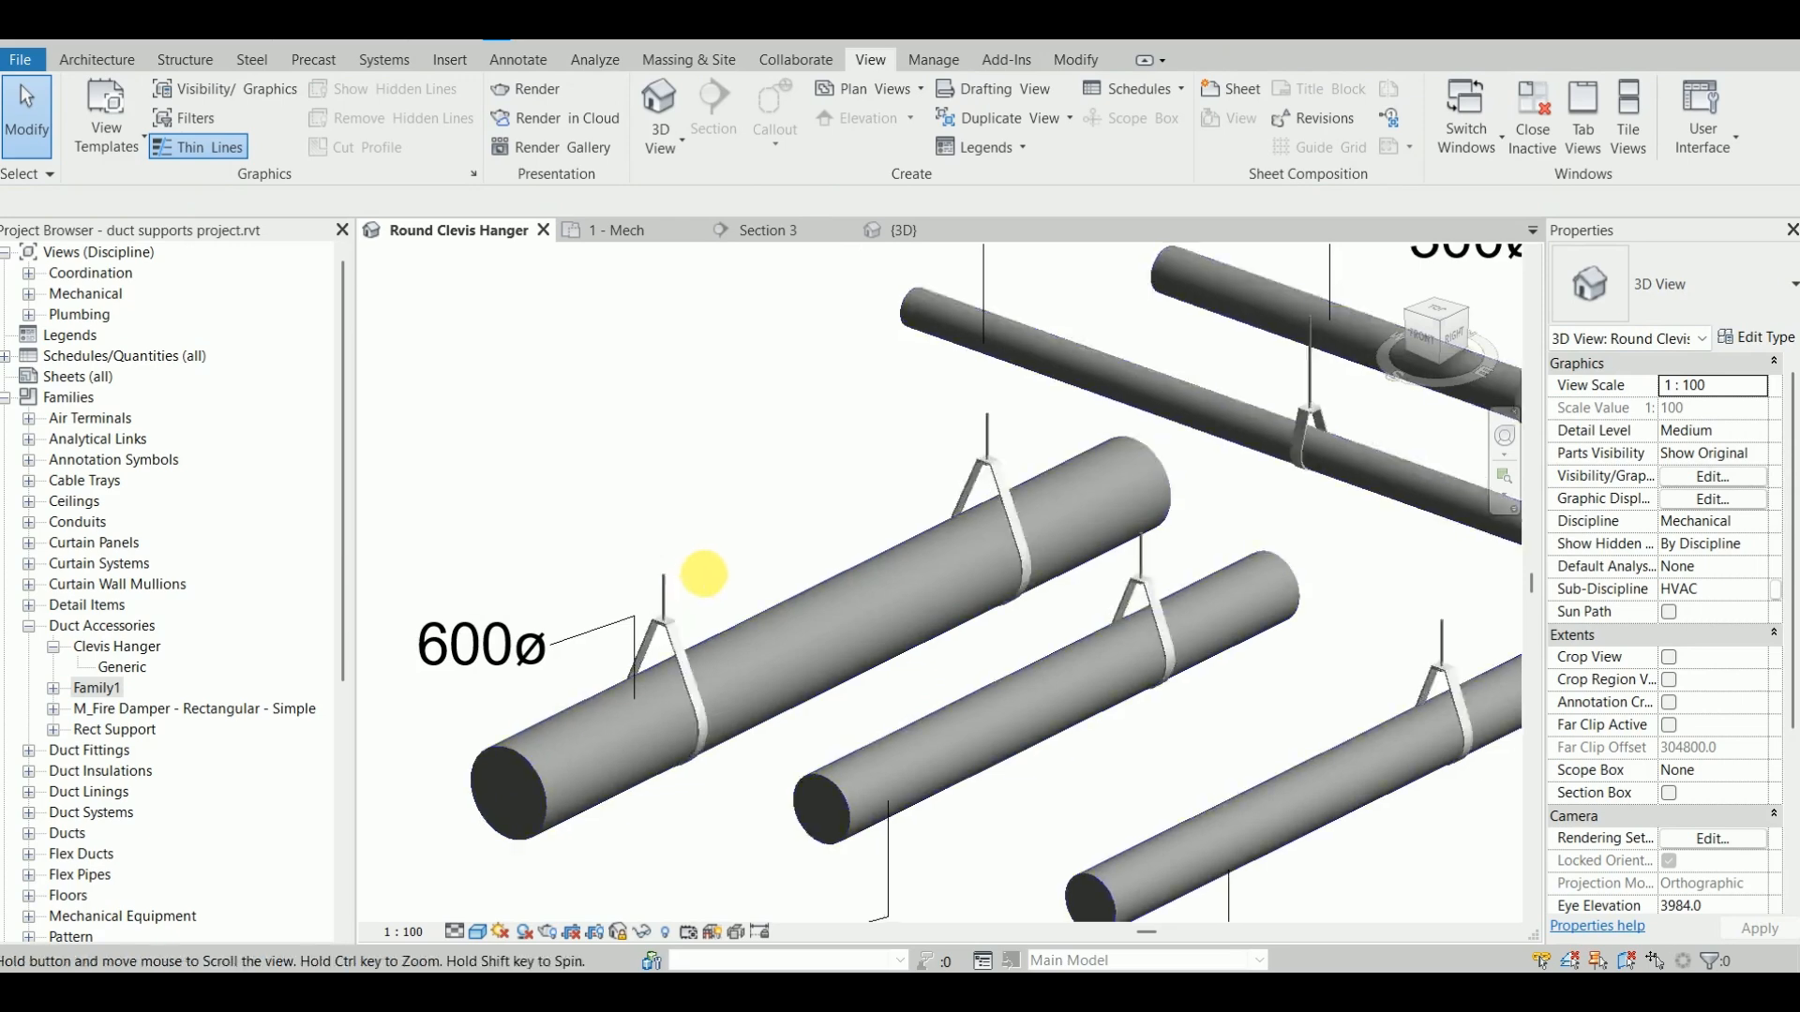
{"action": "scroll", "coordinate": [746, 522], "scroll_direction": "down", "scroll_amount": 1}
{"action": "scroll", "coordinate": [746, 519], "scroll_direction": "down", "scroll_amount": 1}
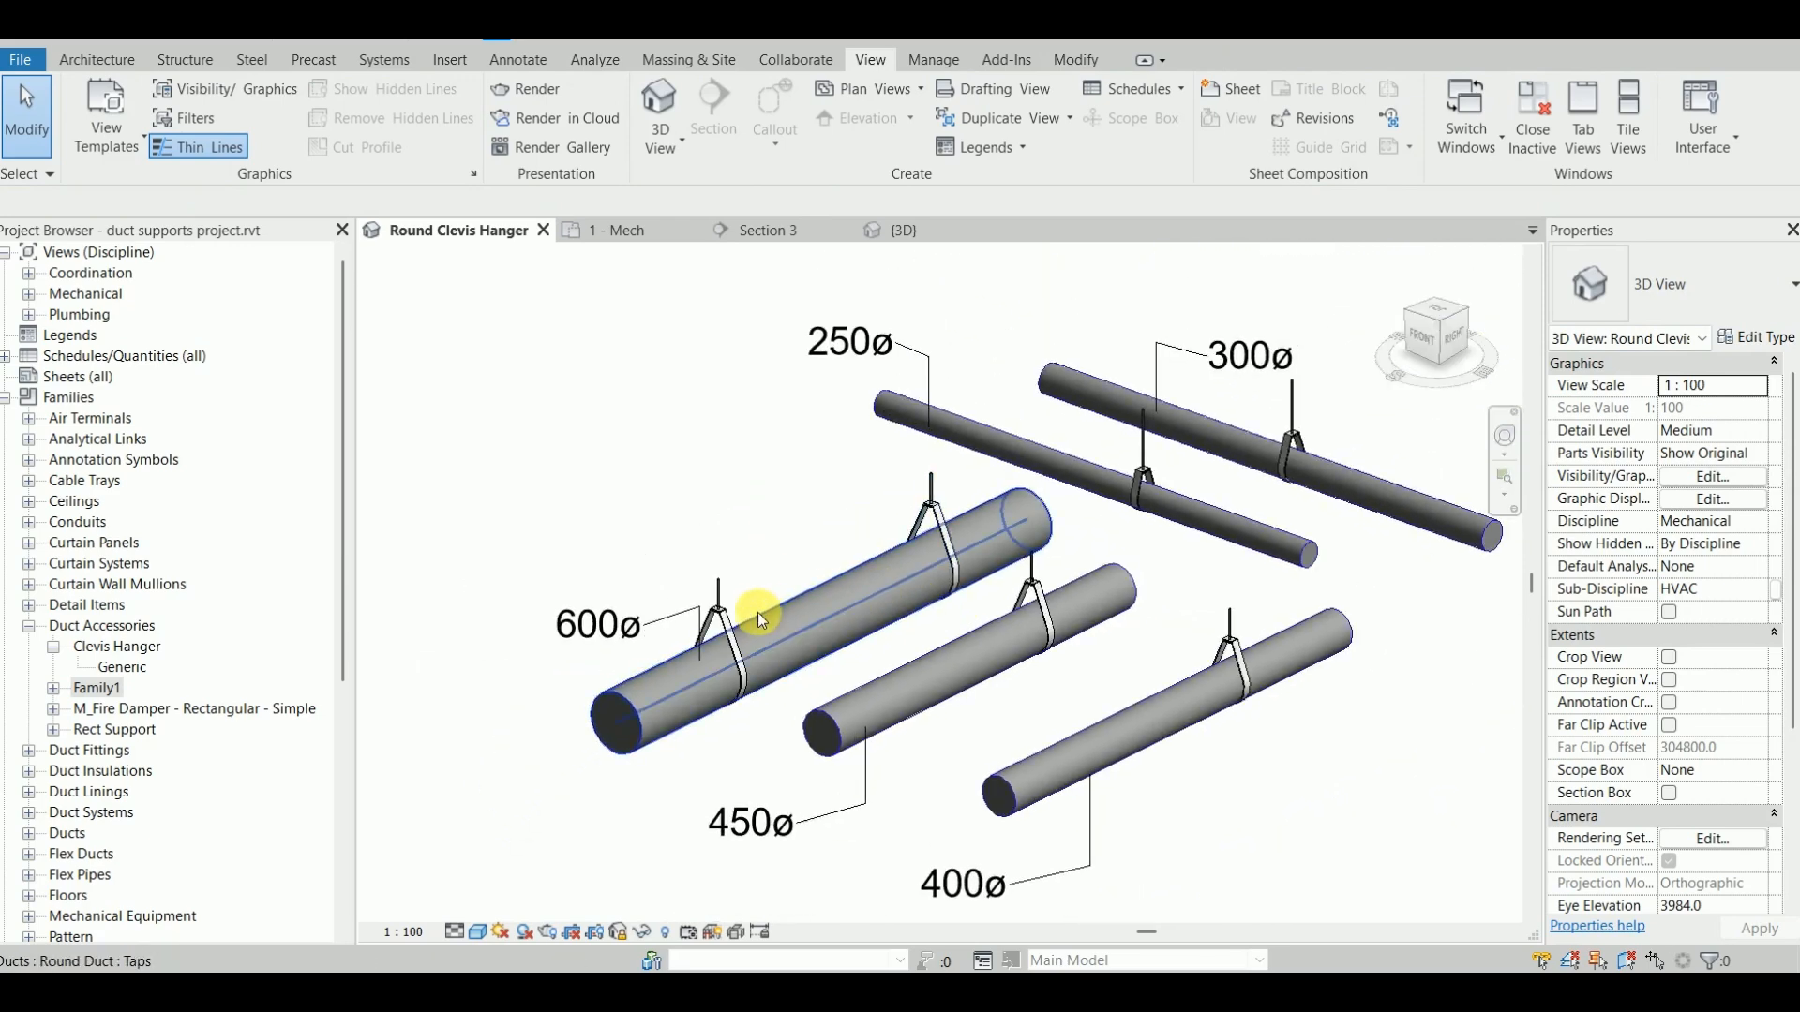
{"action": "scroll", "coordinate": [736, 614], "scroll_direction": "up", "scroll_amount": 1}
{"action": "left_click", "coordinate": [734, 618]}
{"action": "left_click", "coordinate": [775, 566]}
{"action": "scroll", "coordinate": [799, 514], "scroll_direction": "down", "scroll_amount": 2}
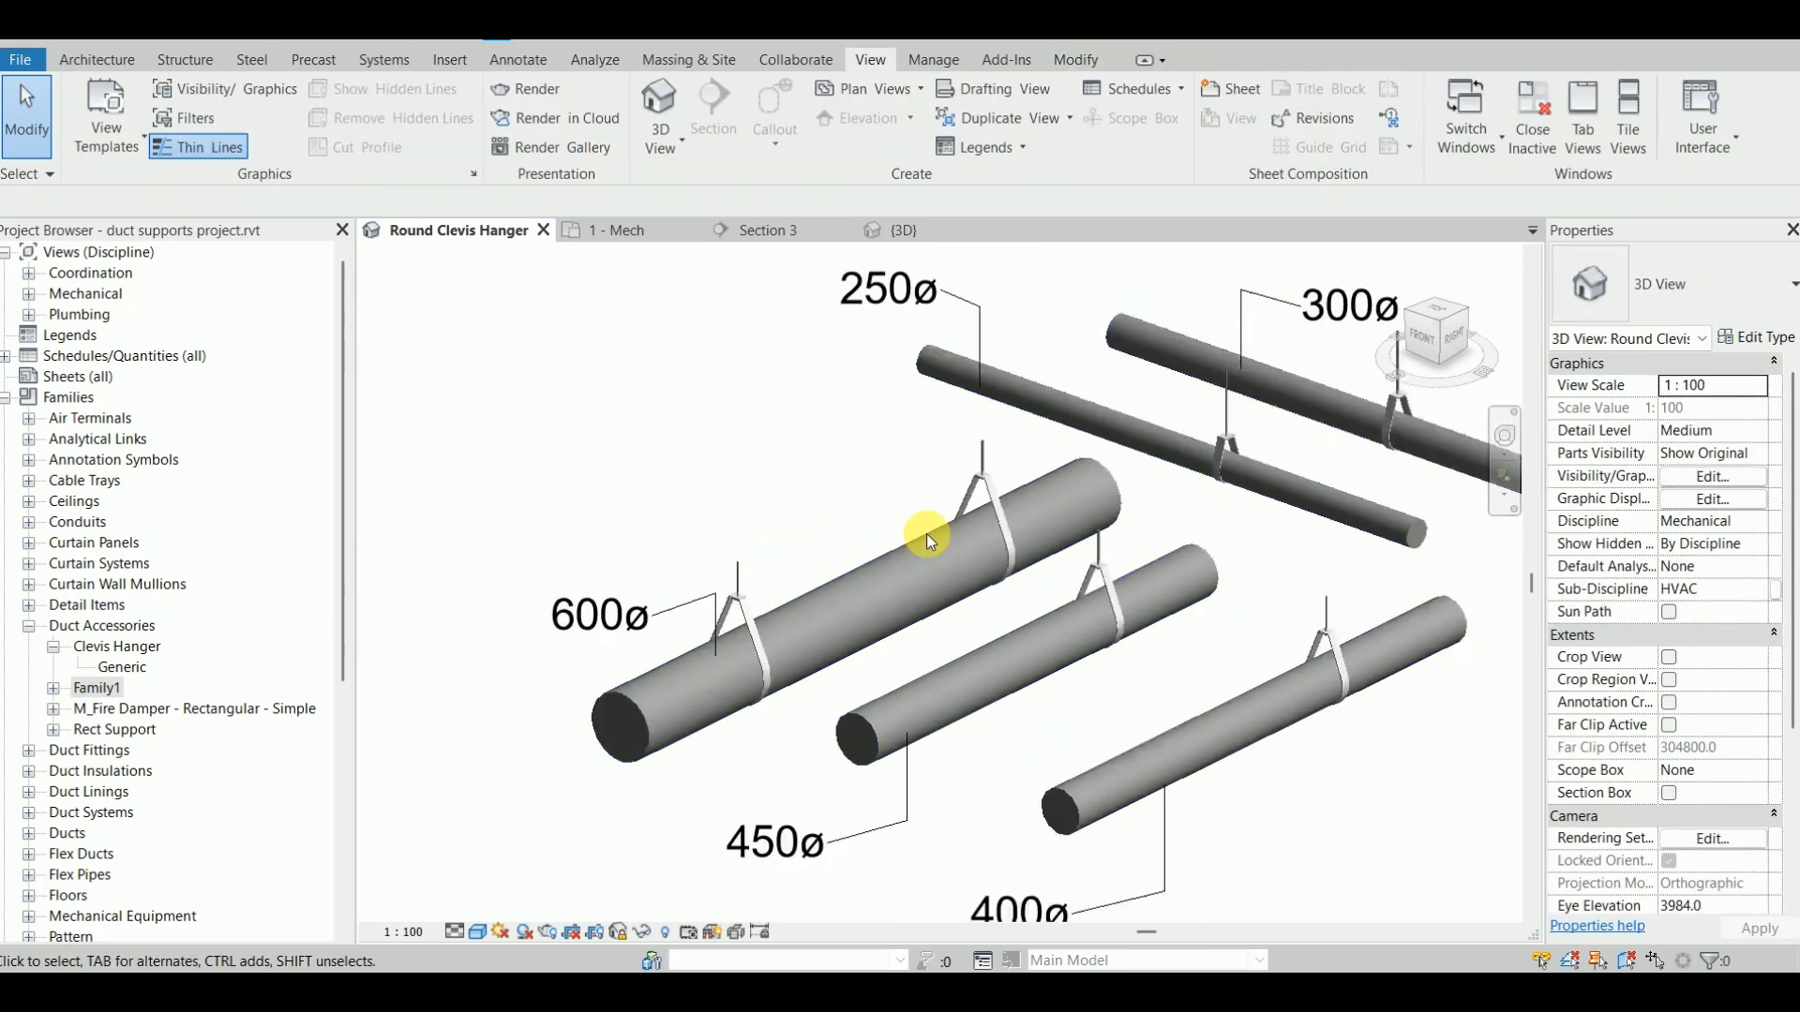
{"action": "scroll", "coordinate": [915, 634], "scroll_direction": "up", "scroll_amount": 2}
{"action": "scroll", "coordinate": [938, 563], "scroll_direction": "down", "scroll_amount": 1}
{"action": "scroll", "coordinate": [980, 531], "scroll_direction": "down", "scroll_amount": 1}
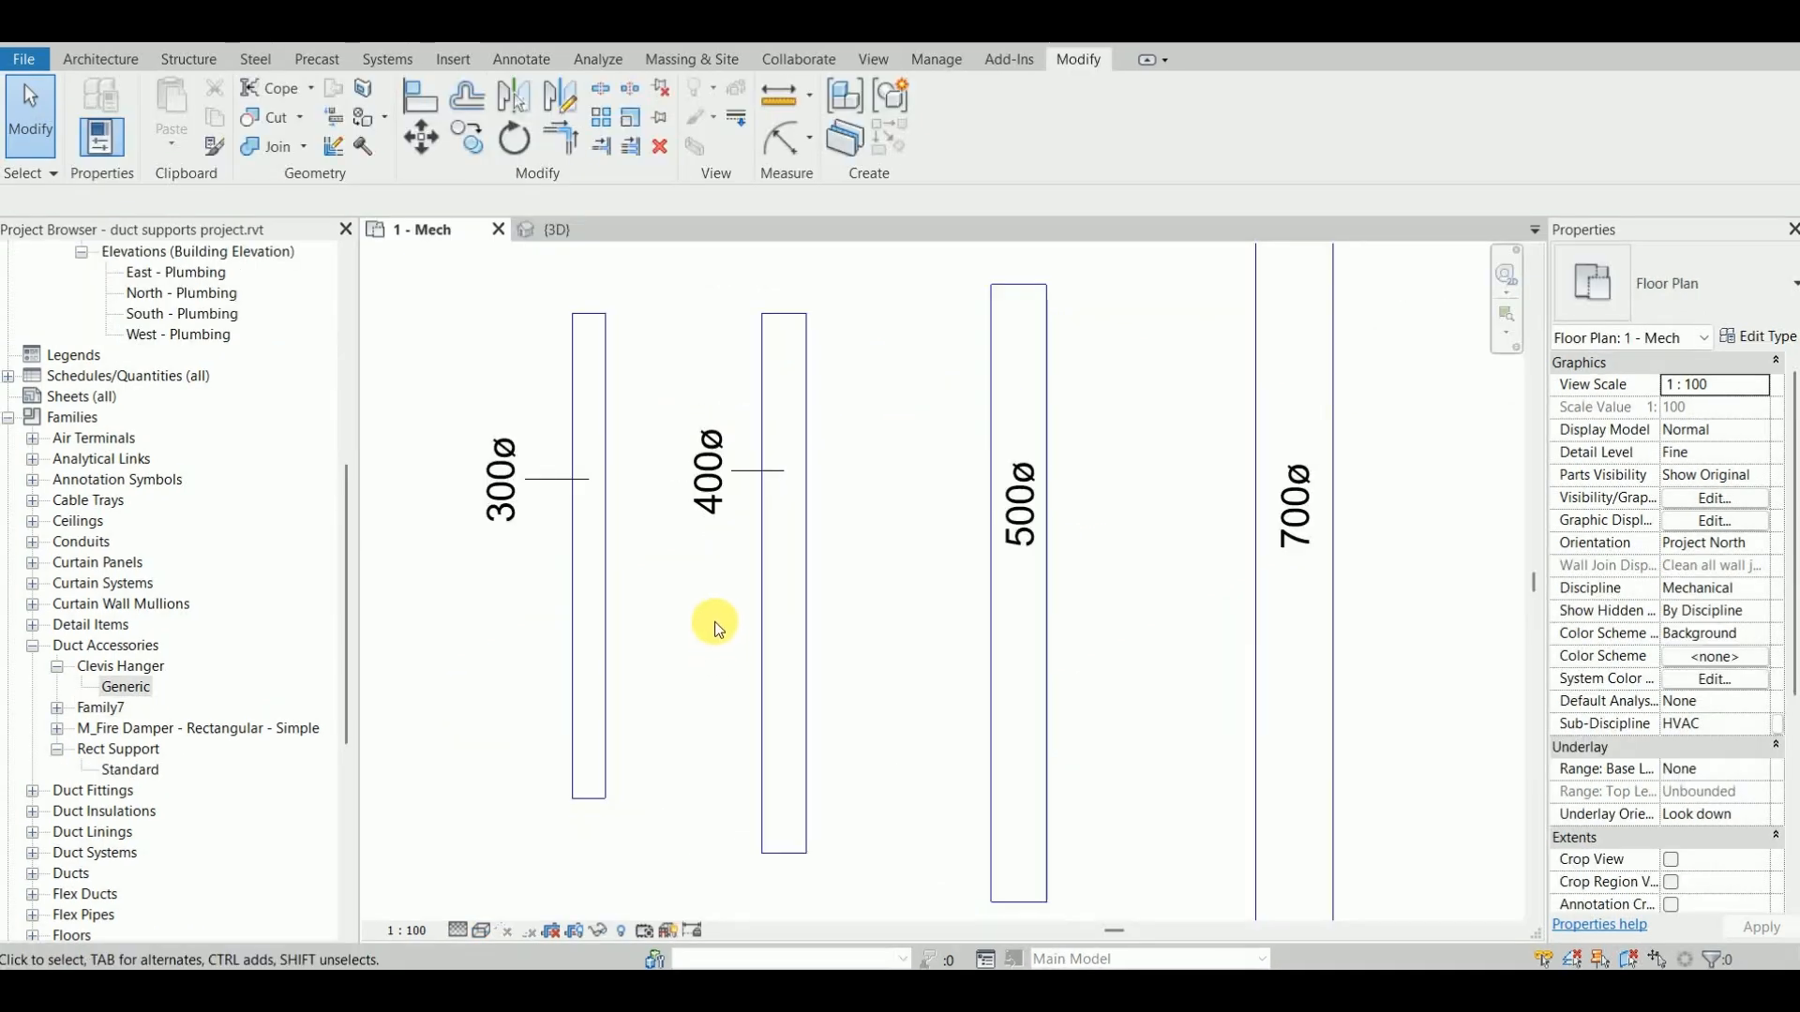
{"action": "scroll", "coordinate": [696, 613], "scroll_direction": "down", "scroll_amount": 3}
{"action": "scroll", "coordinate": [677, 599], "scroll_direction": "up", "scroll_amount": 3}
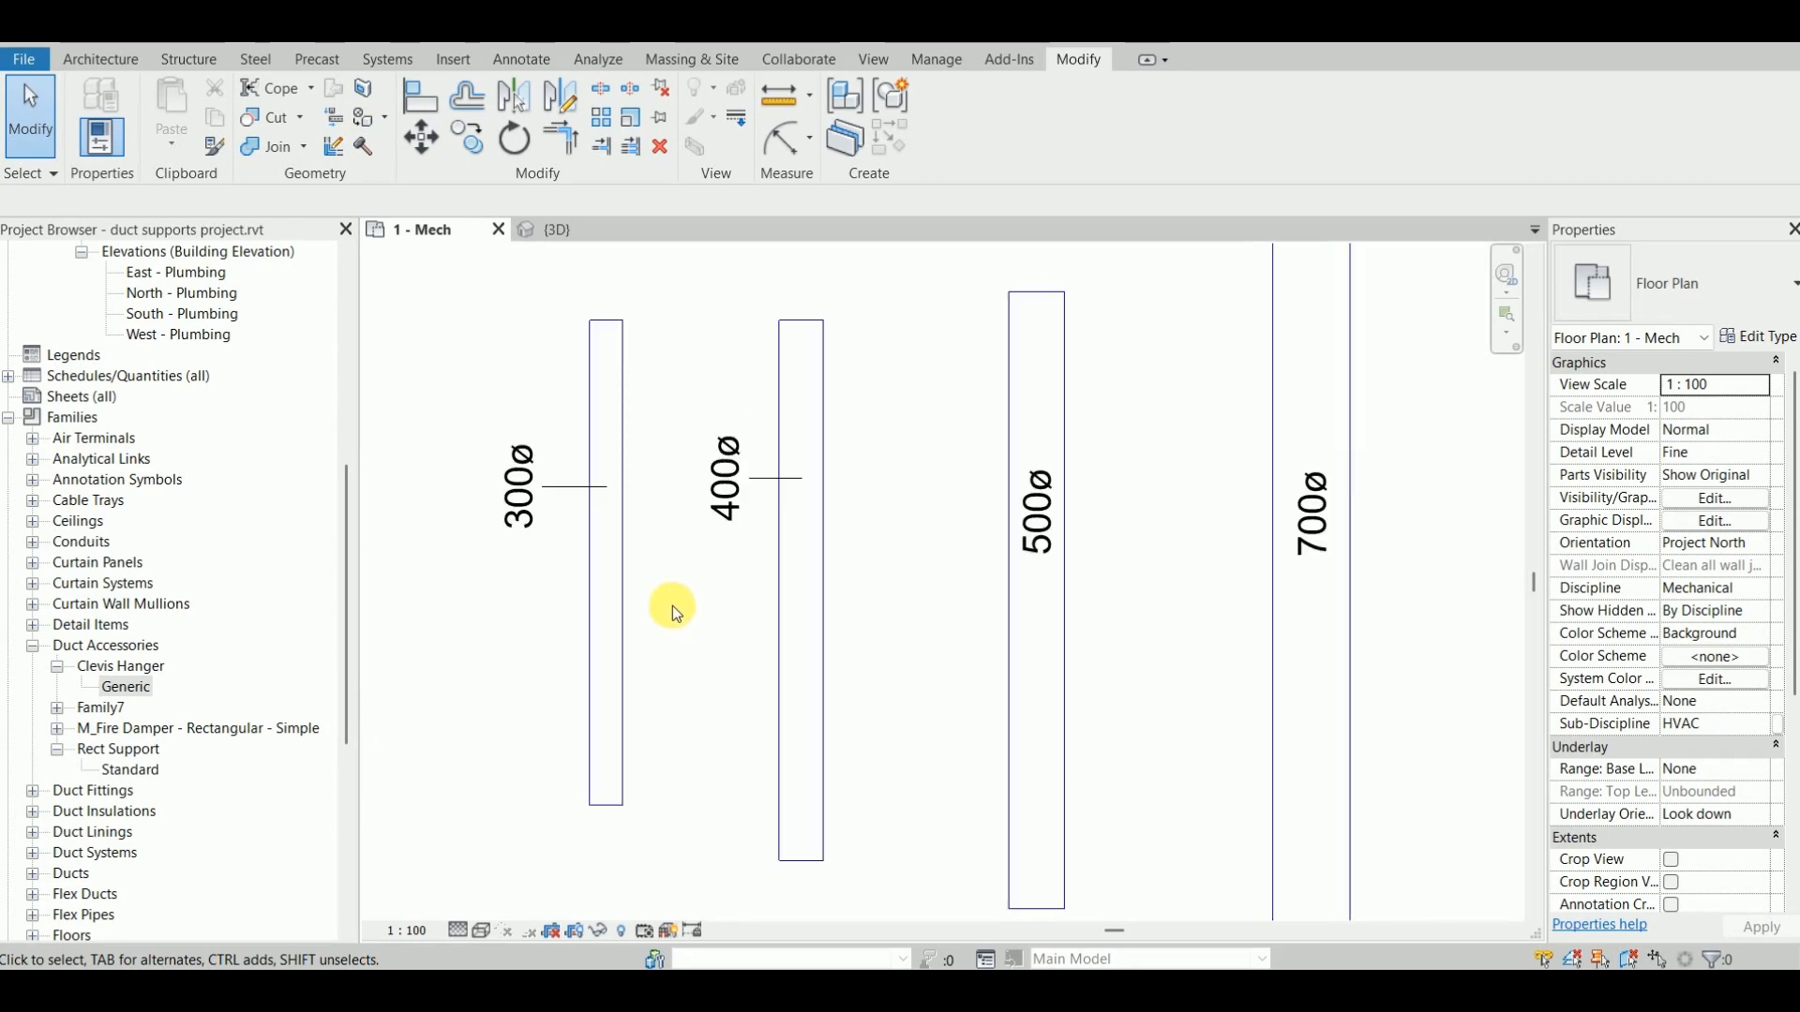
{"action": "scroll", "coordinate": [670, 608], "scroll_direction": "down", "scroll_amount": 1}
{"action": "mouse_move", "coordinate": [707, 591]}
{"action": "middle_mouse_down"}
{"action": "mouse_move", "coordinate": [760, 586]}
{"action": "mouse_move", "coordinate": [712, 594]}
{"action": "middle_mouse_up"}
{"action": "scroll", "coordinate": [738, 569], "scroll_direction": "up", "scroll_amount": 1}
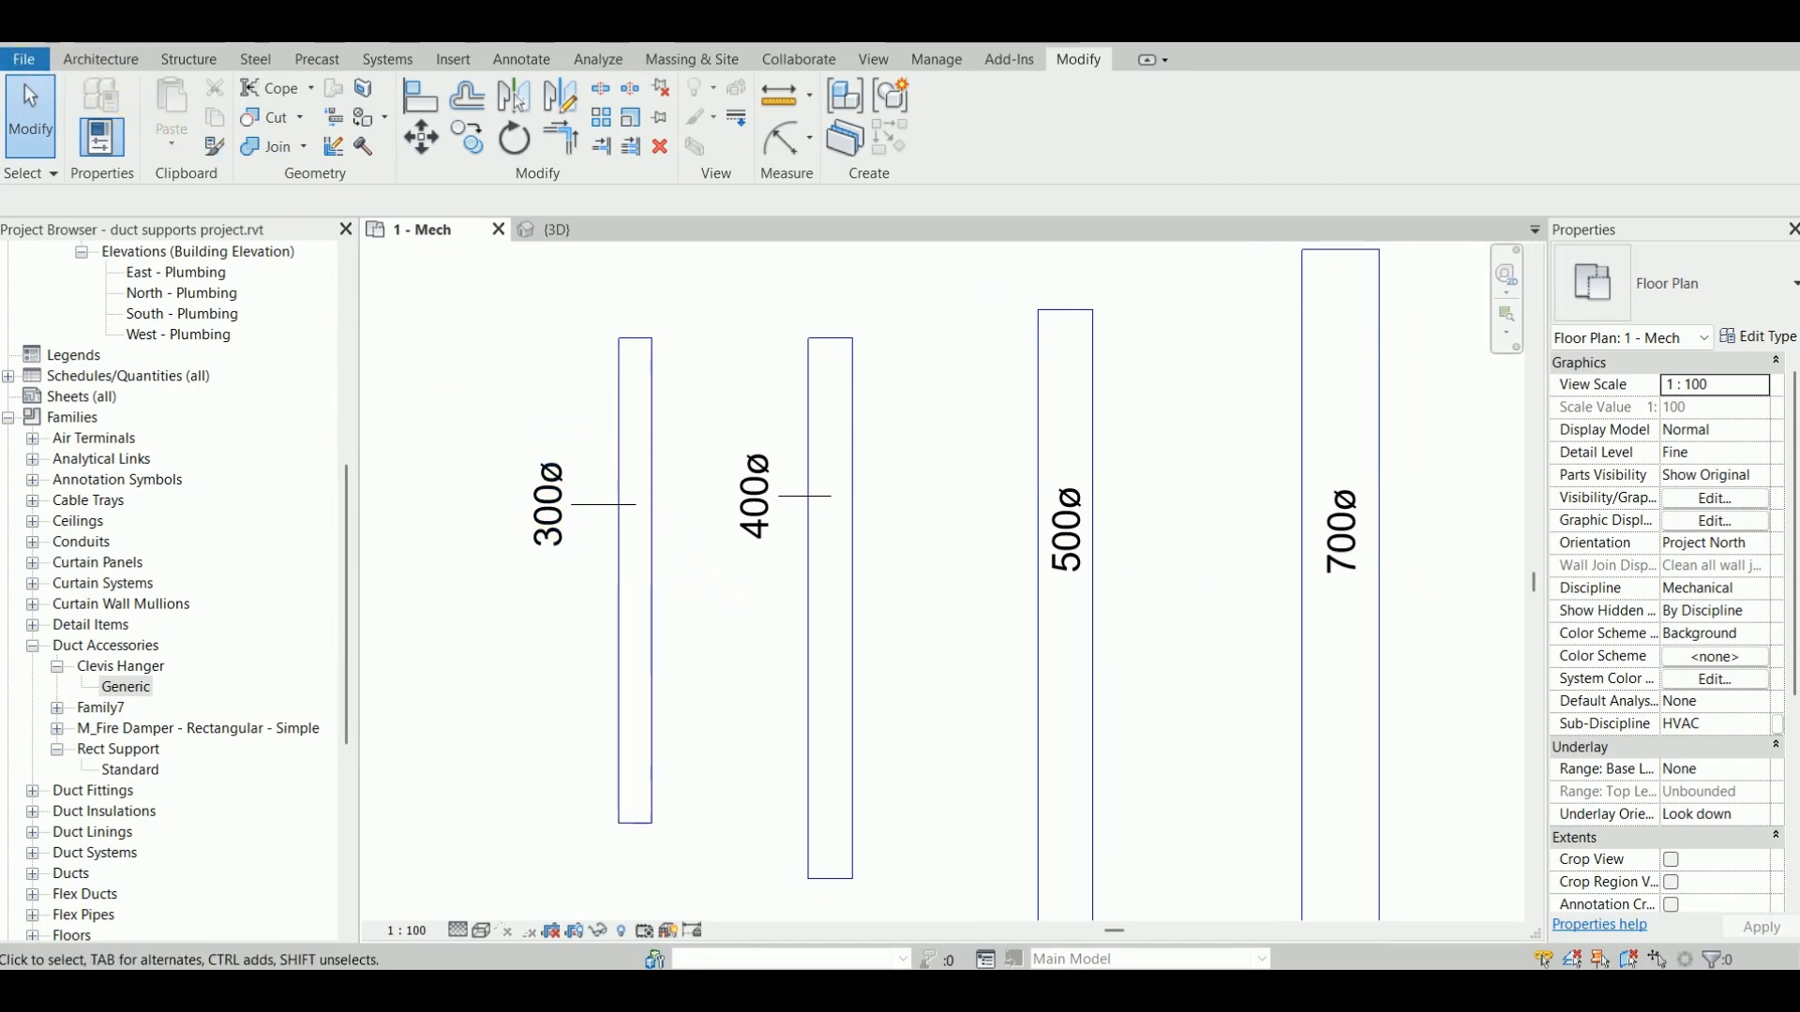
Step: Create a new family from the Metric Generic Model face based.rft template
{"action": "left_click", "coordinate": [23, 60]}
{"action": "mouse_move", "coordinate": [82, 178]}
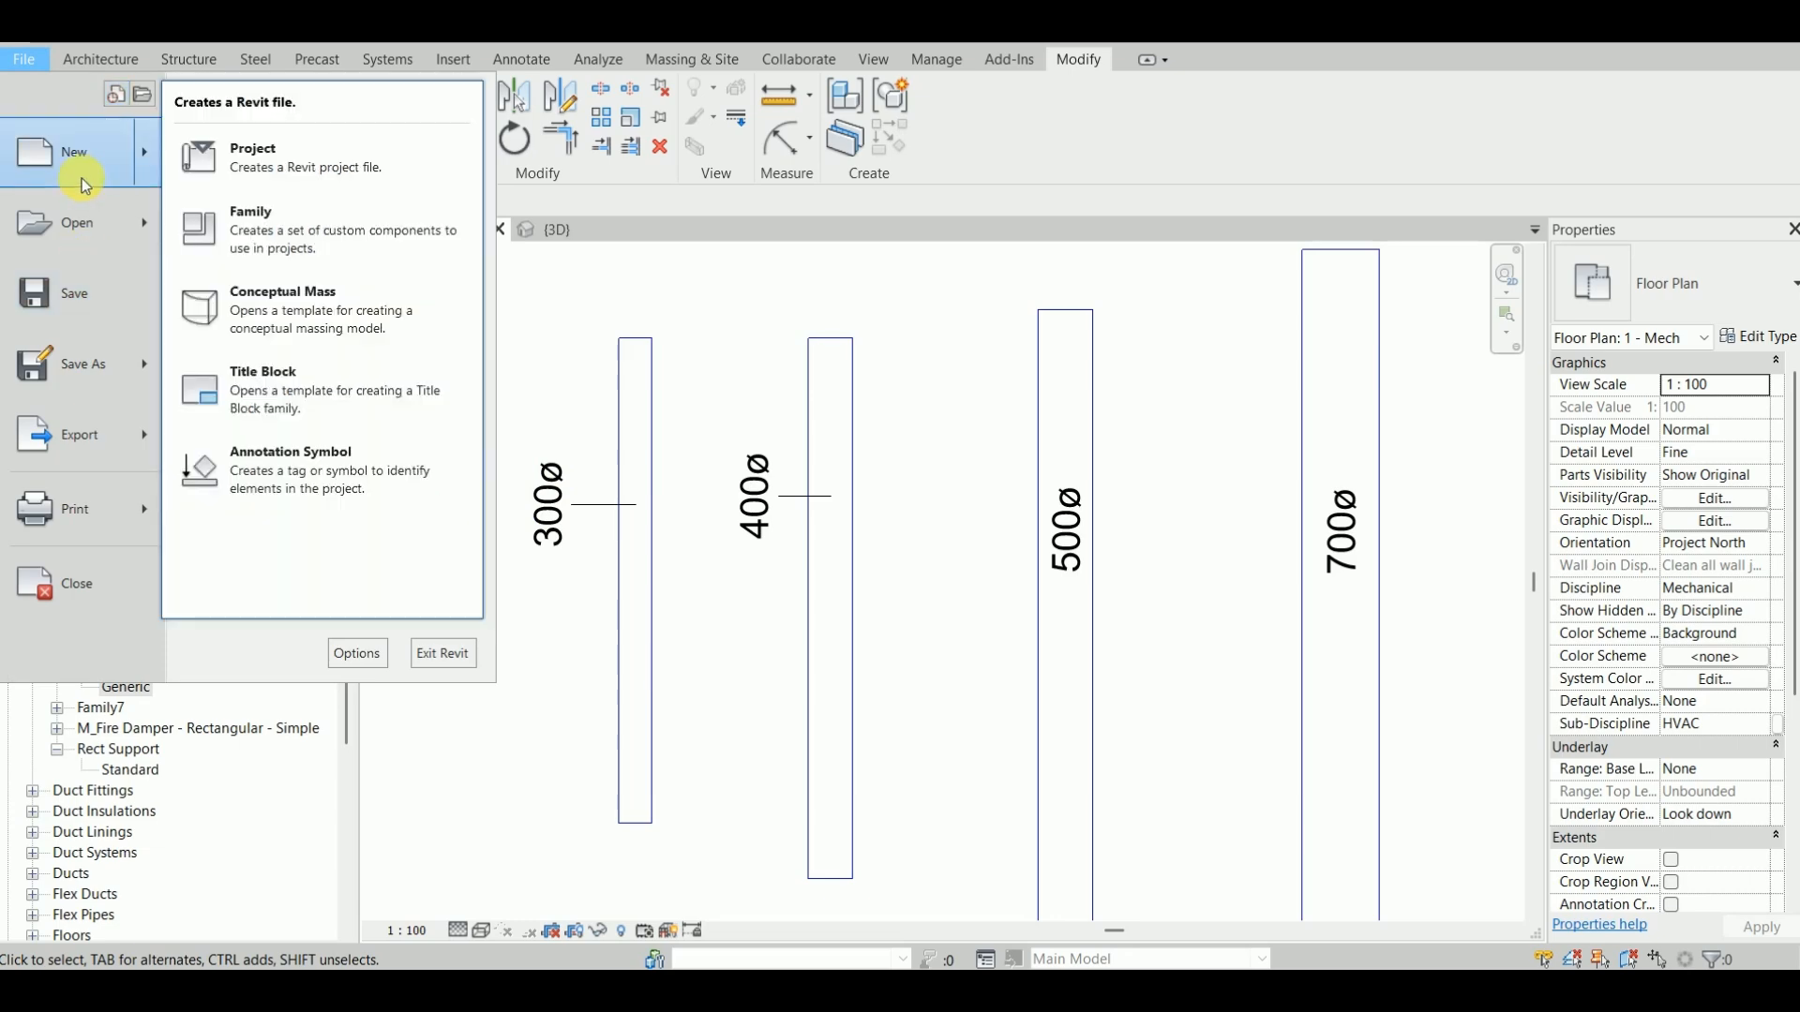
{"action": "left_click", "coordinate": [335, 246]}
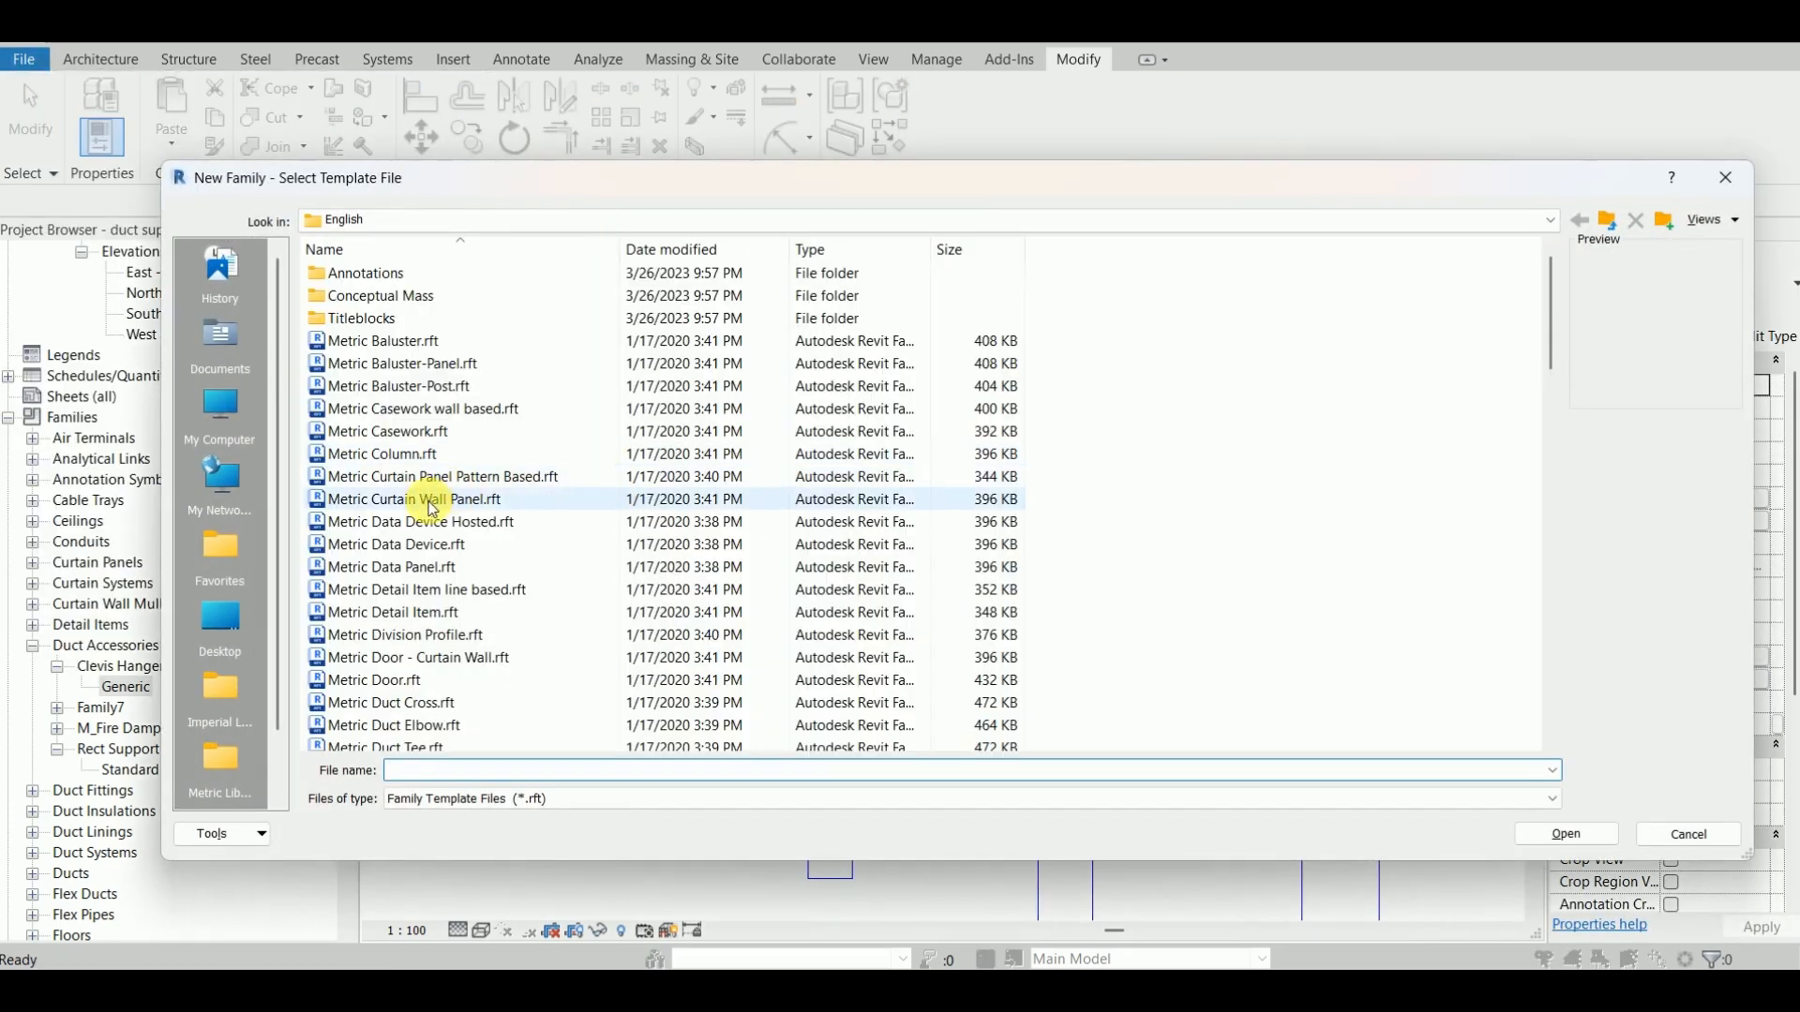
{"action": "scroll", "coordinate": [433, 522], "scroll_direction": "down", "scroll_amount": 6}
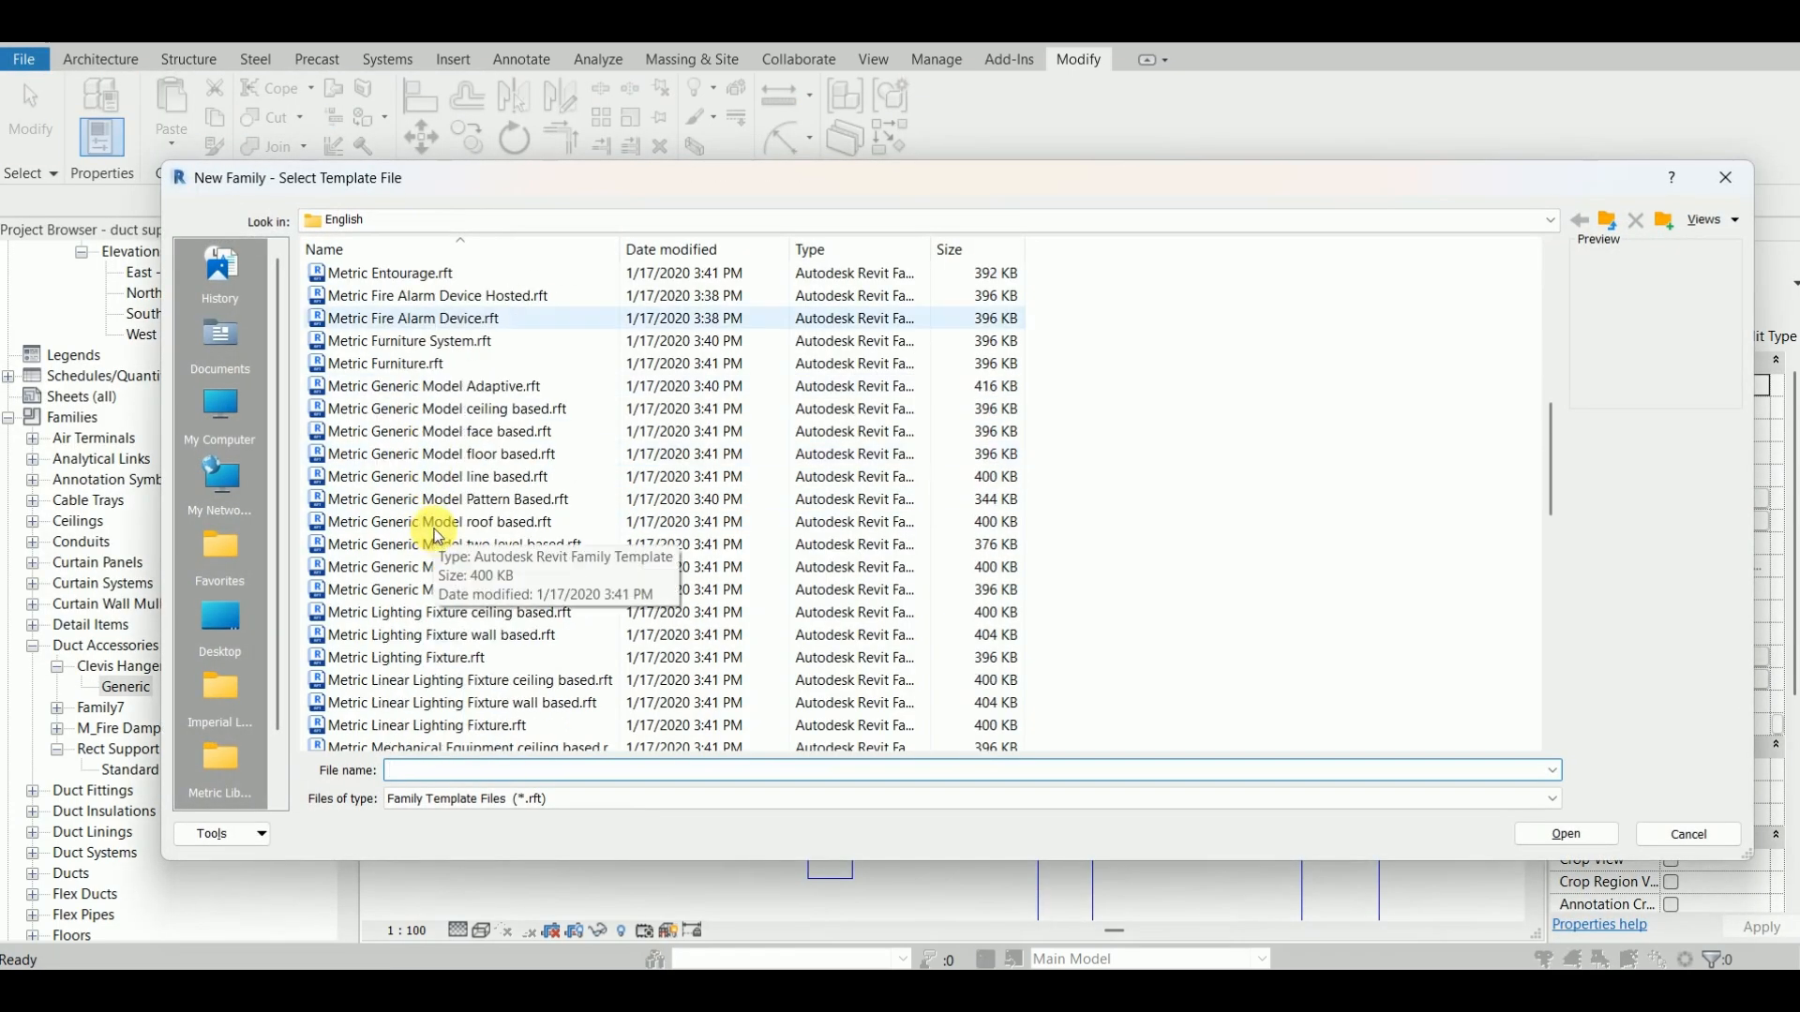
{"action": "left_click", "coordinate": [463, 432]}
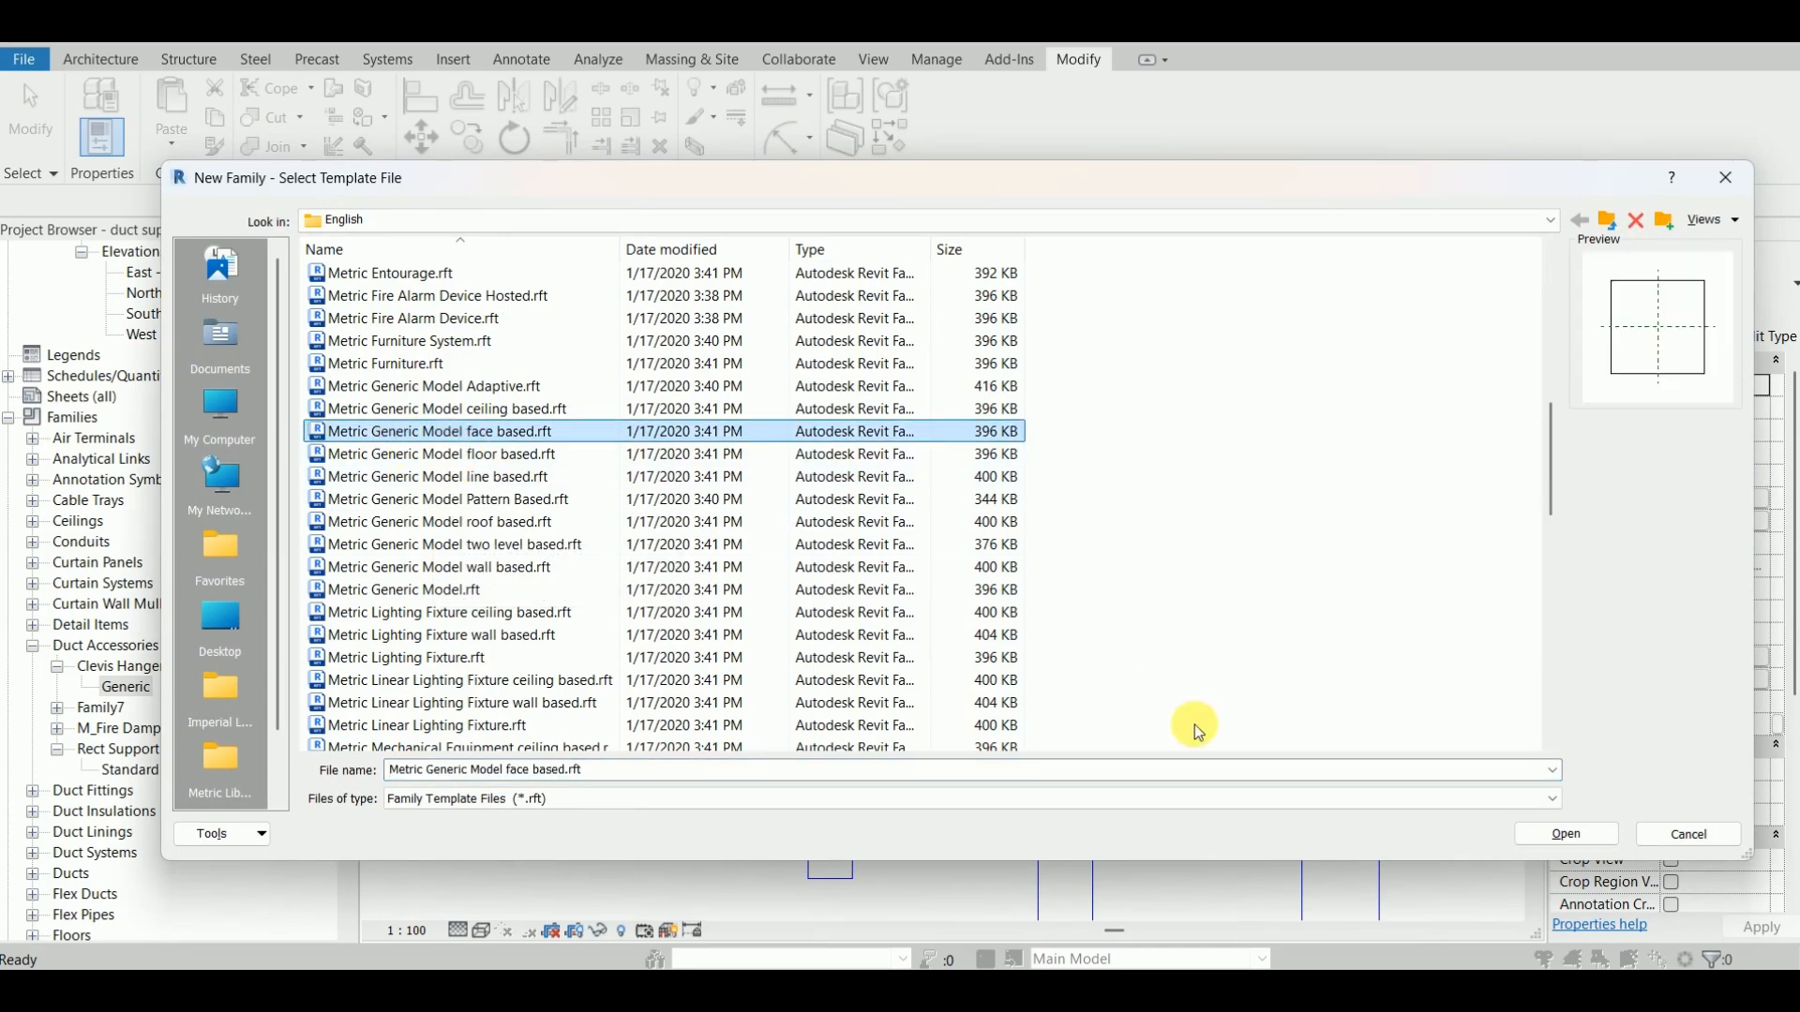
{"action": "left_click", "coordinate": [1577, 849]}
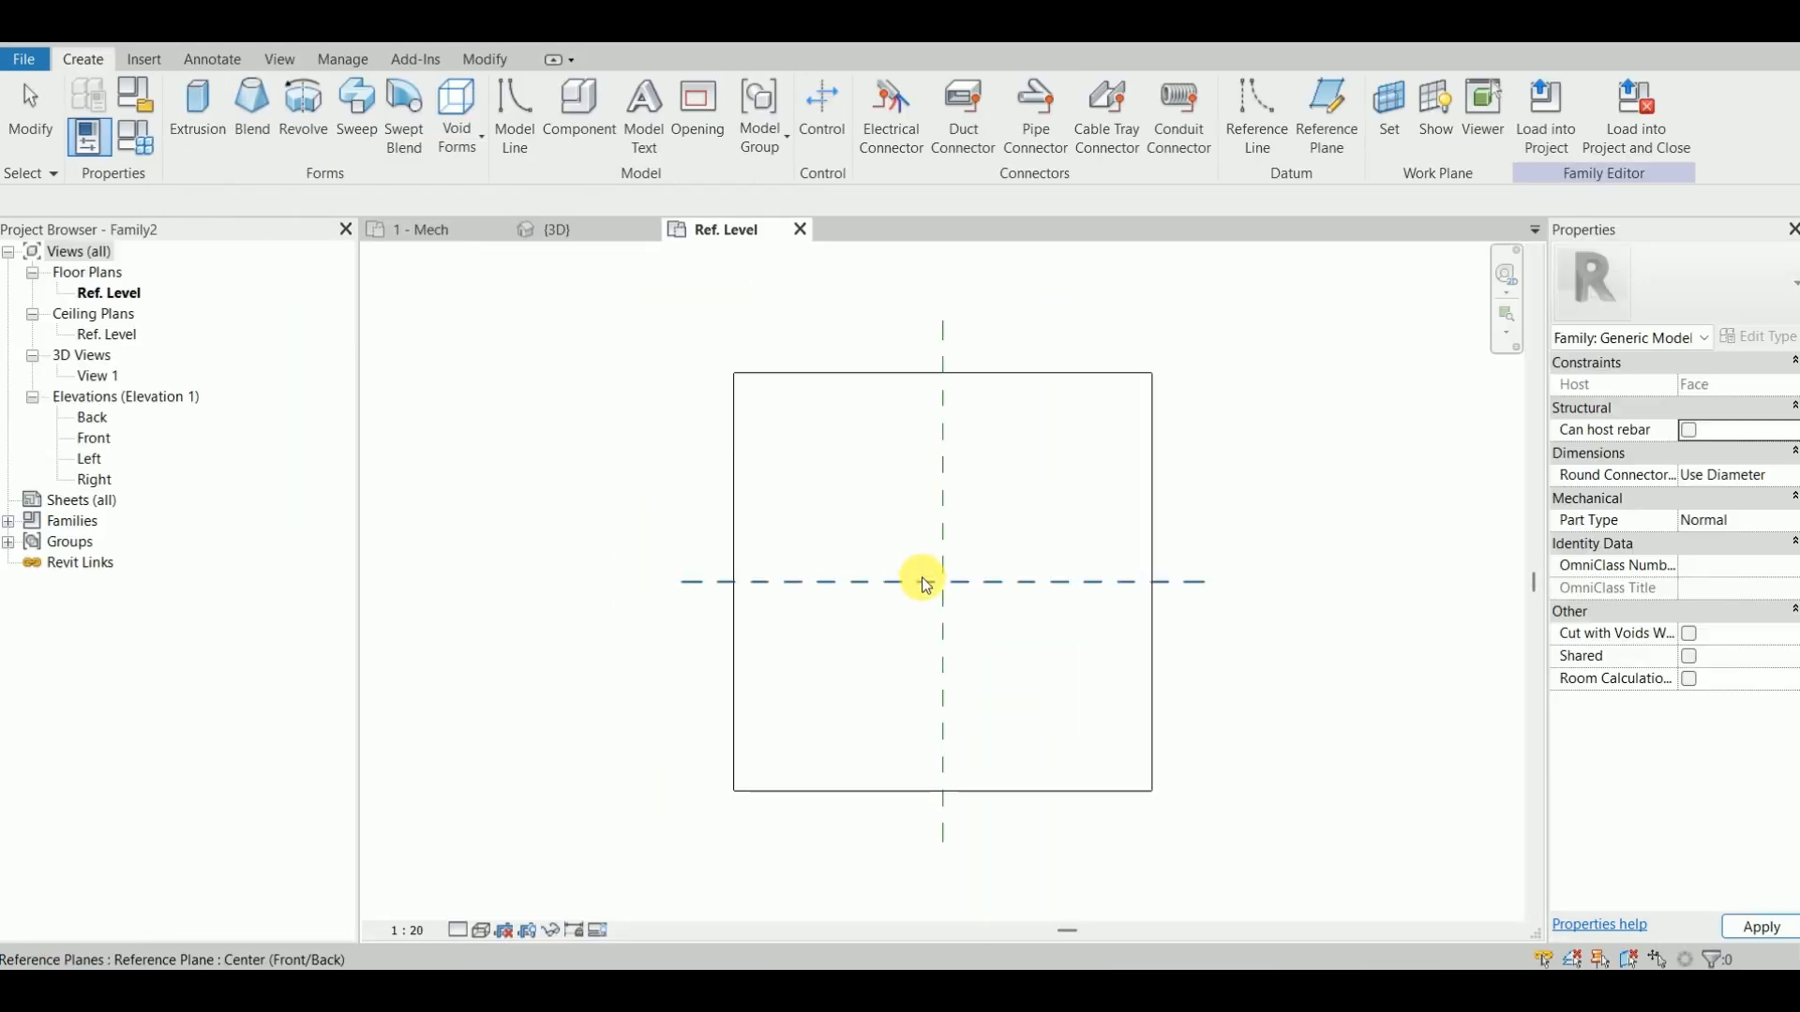
Step: Add an instance length parameter named Dia to the family types and set its value to 500
{"action": "scroll", "coordinate": [844, 543], "scroll_direction": "up", "scroll_amount": 2}
{"action": "left_click", "coordinate": [150, 157]}
{"action": "left_click", "coordinate": [632, 240]}
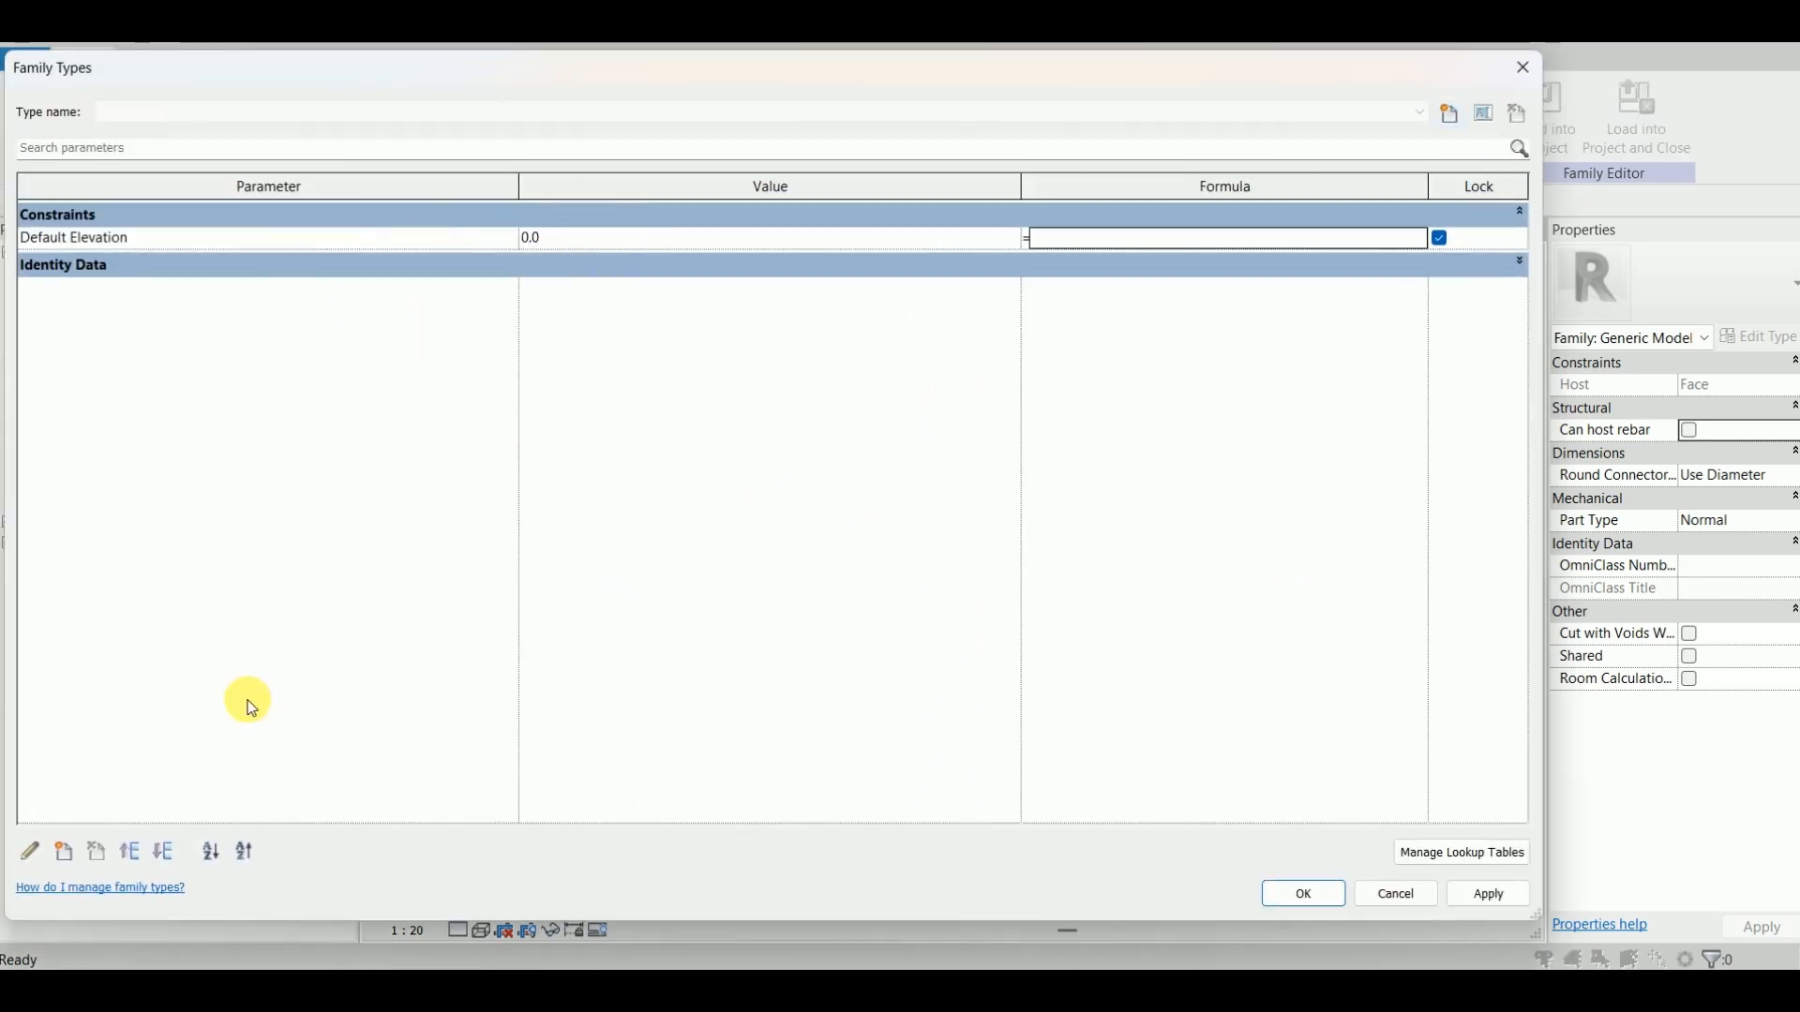
{"action": "left_click", "coordinate": [81, 851]}
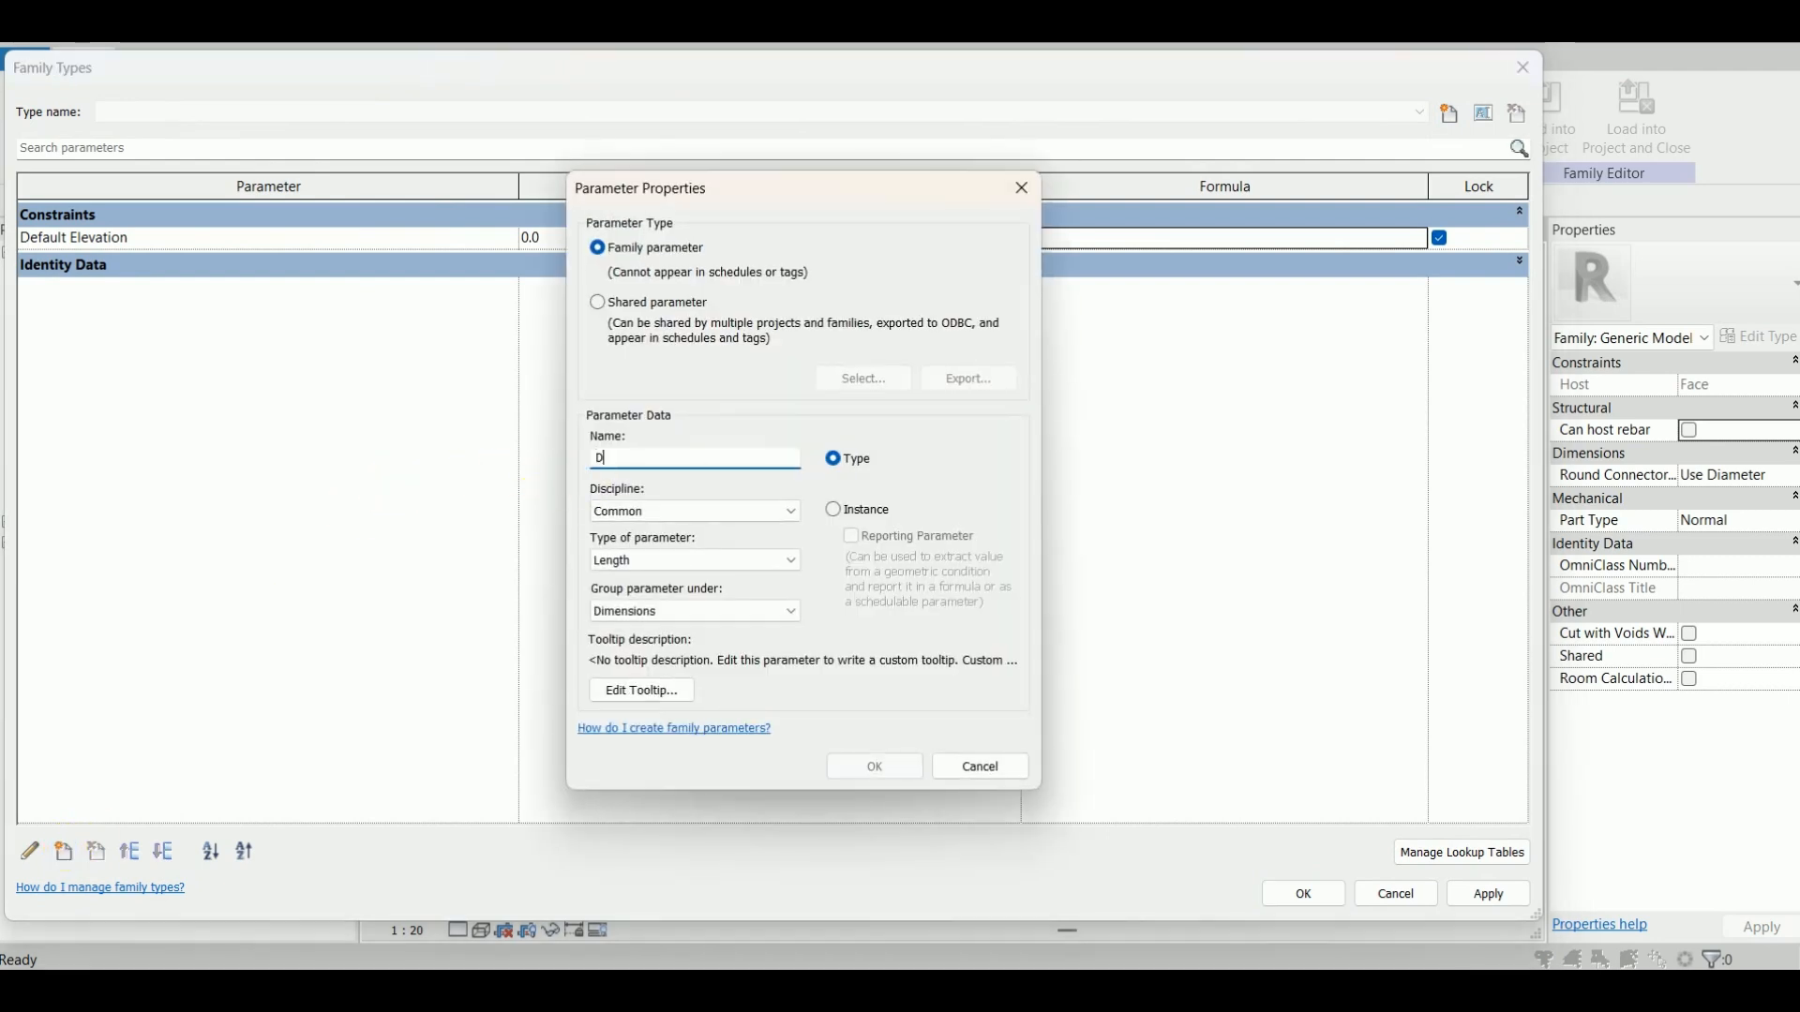
{"action": "left_click", "coordinate": [829, 516]}
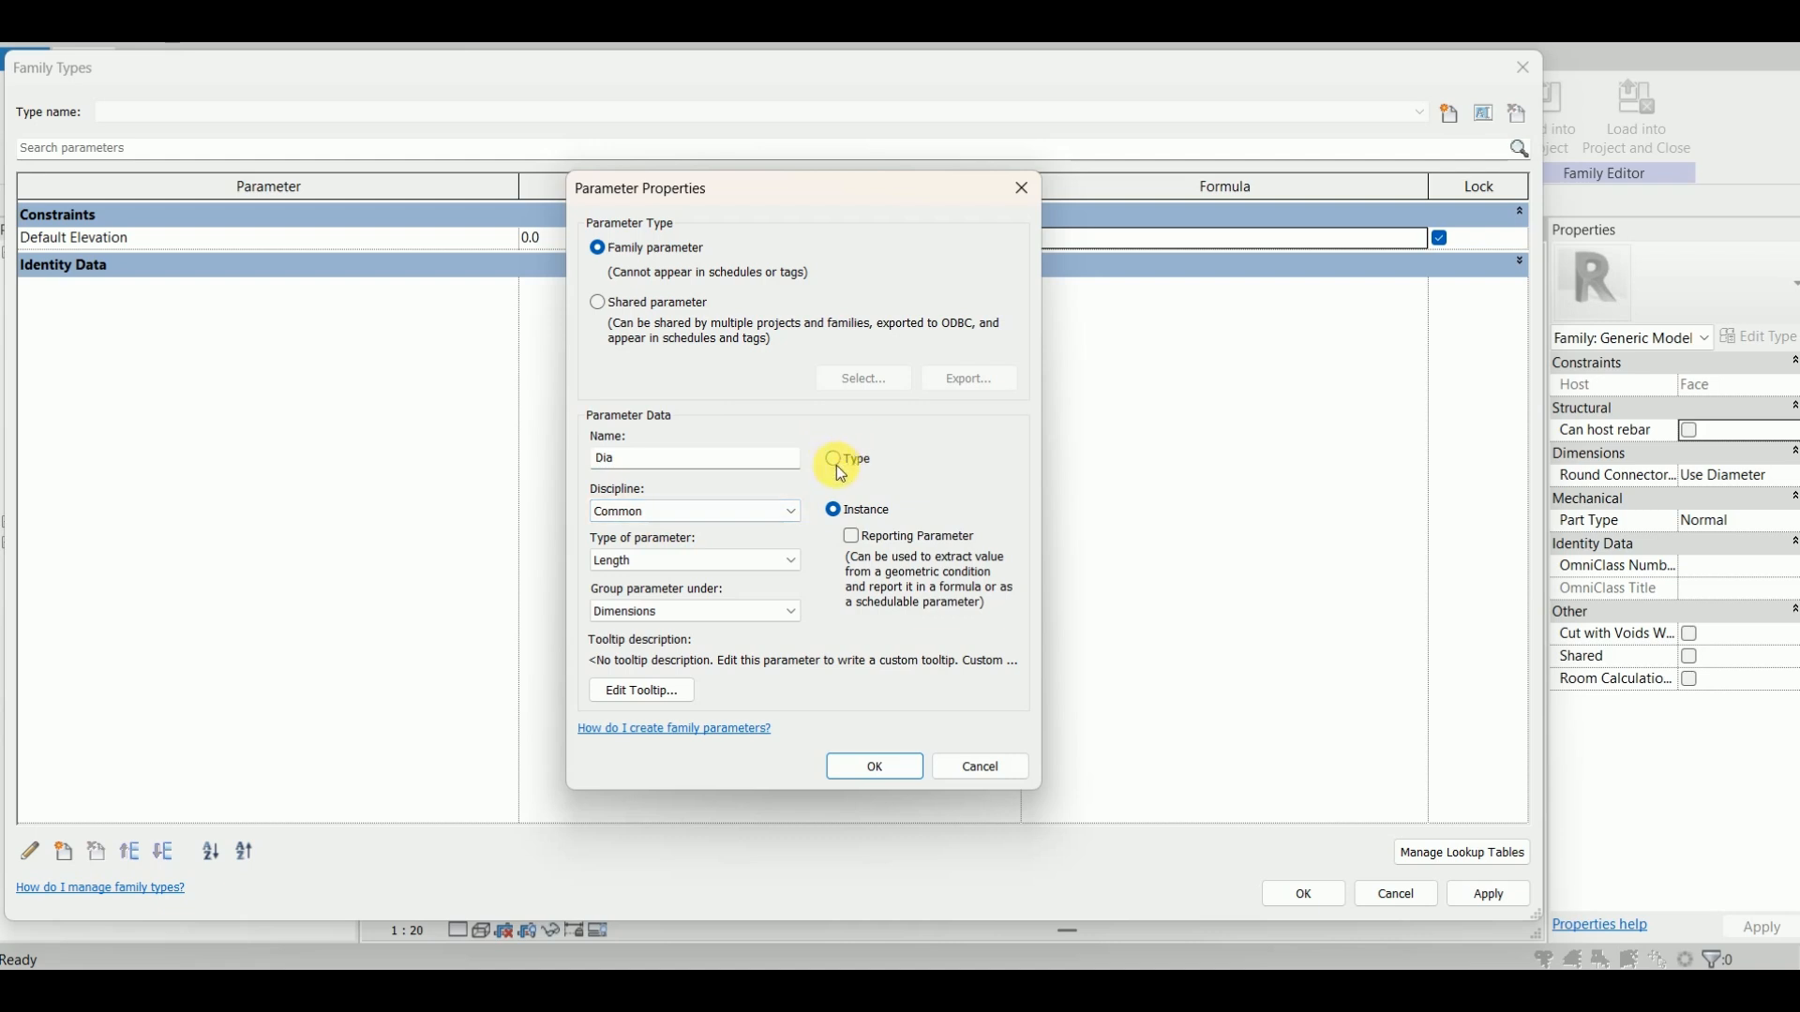
{"action": "left_click", "coordinate": [877, 767]}
{"action": "left_click", "coordinate": [619, 289]}
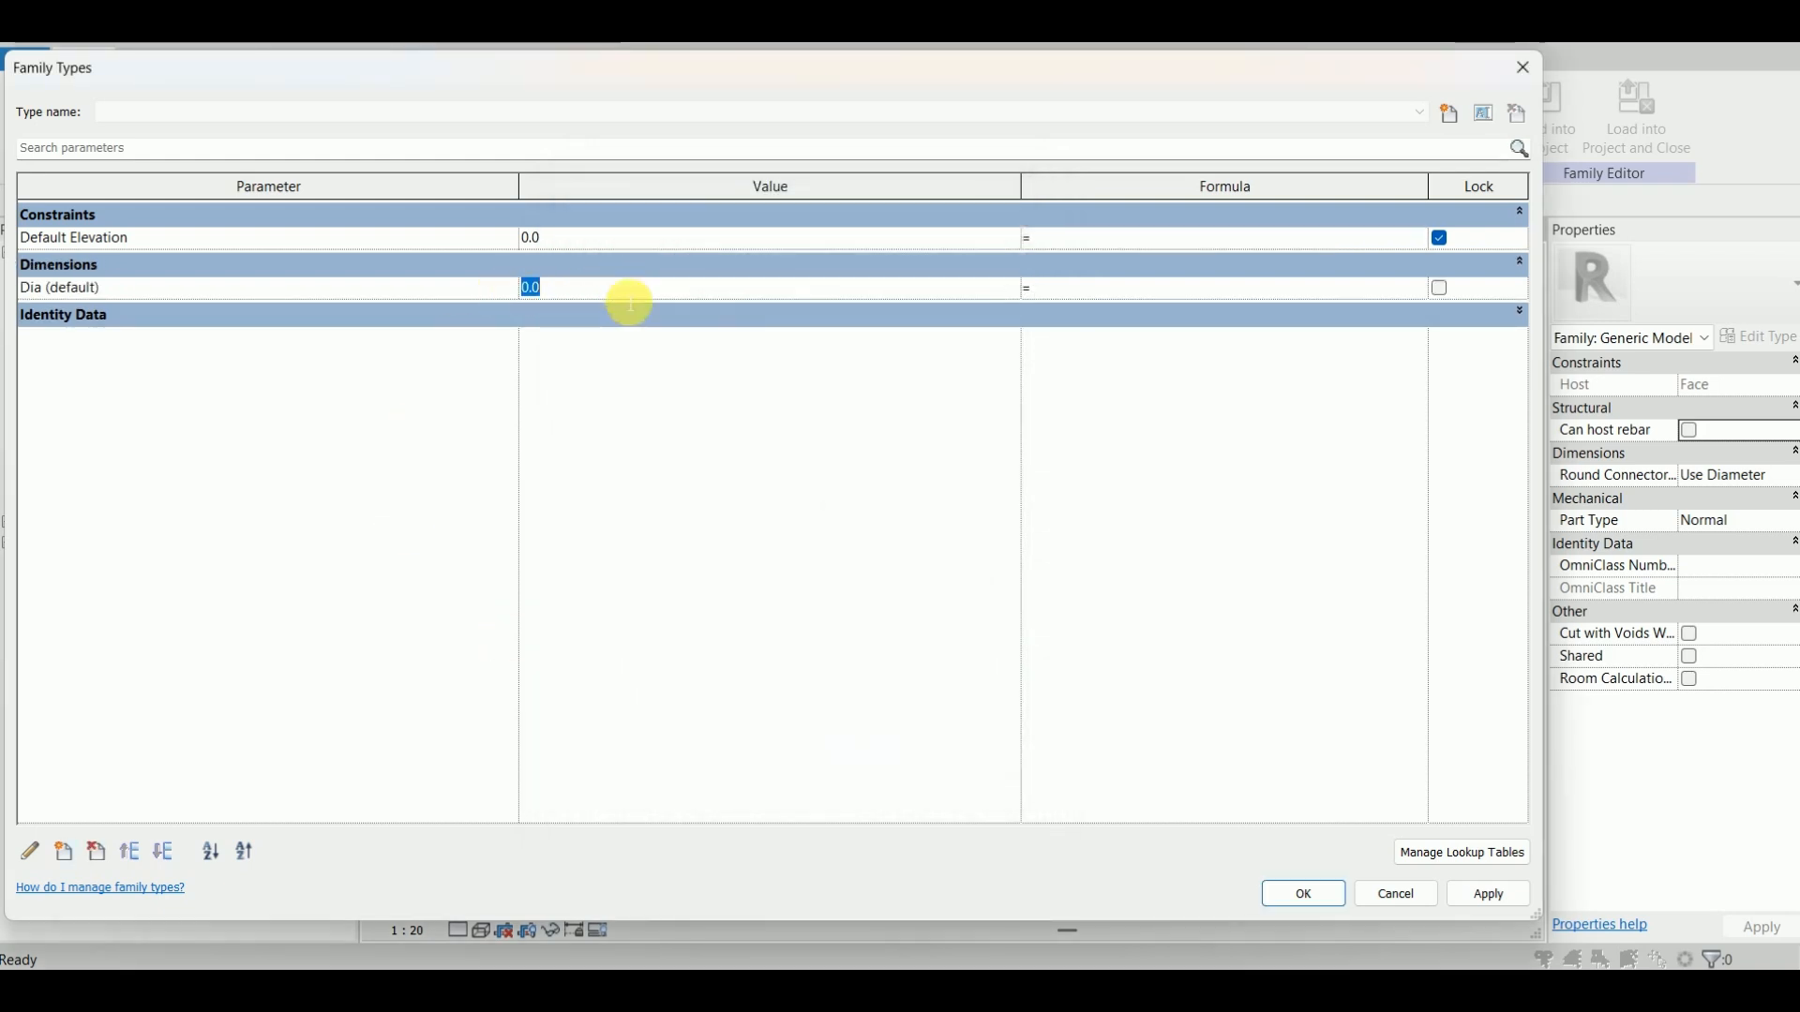
Step: Add an instance length parameter named Radius with the formula 0.5 * Dia
{"action": "left_click", "coordinate": [64, 853]}
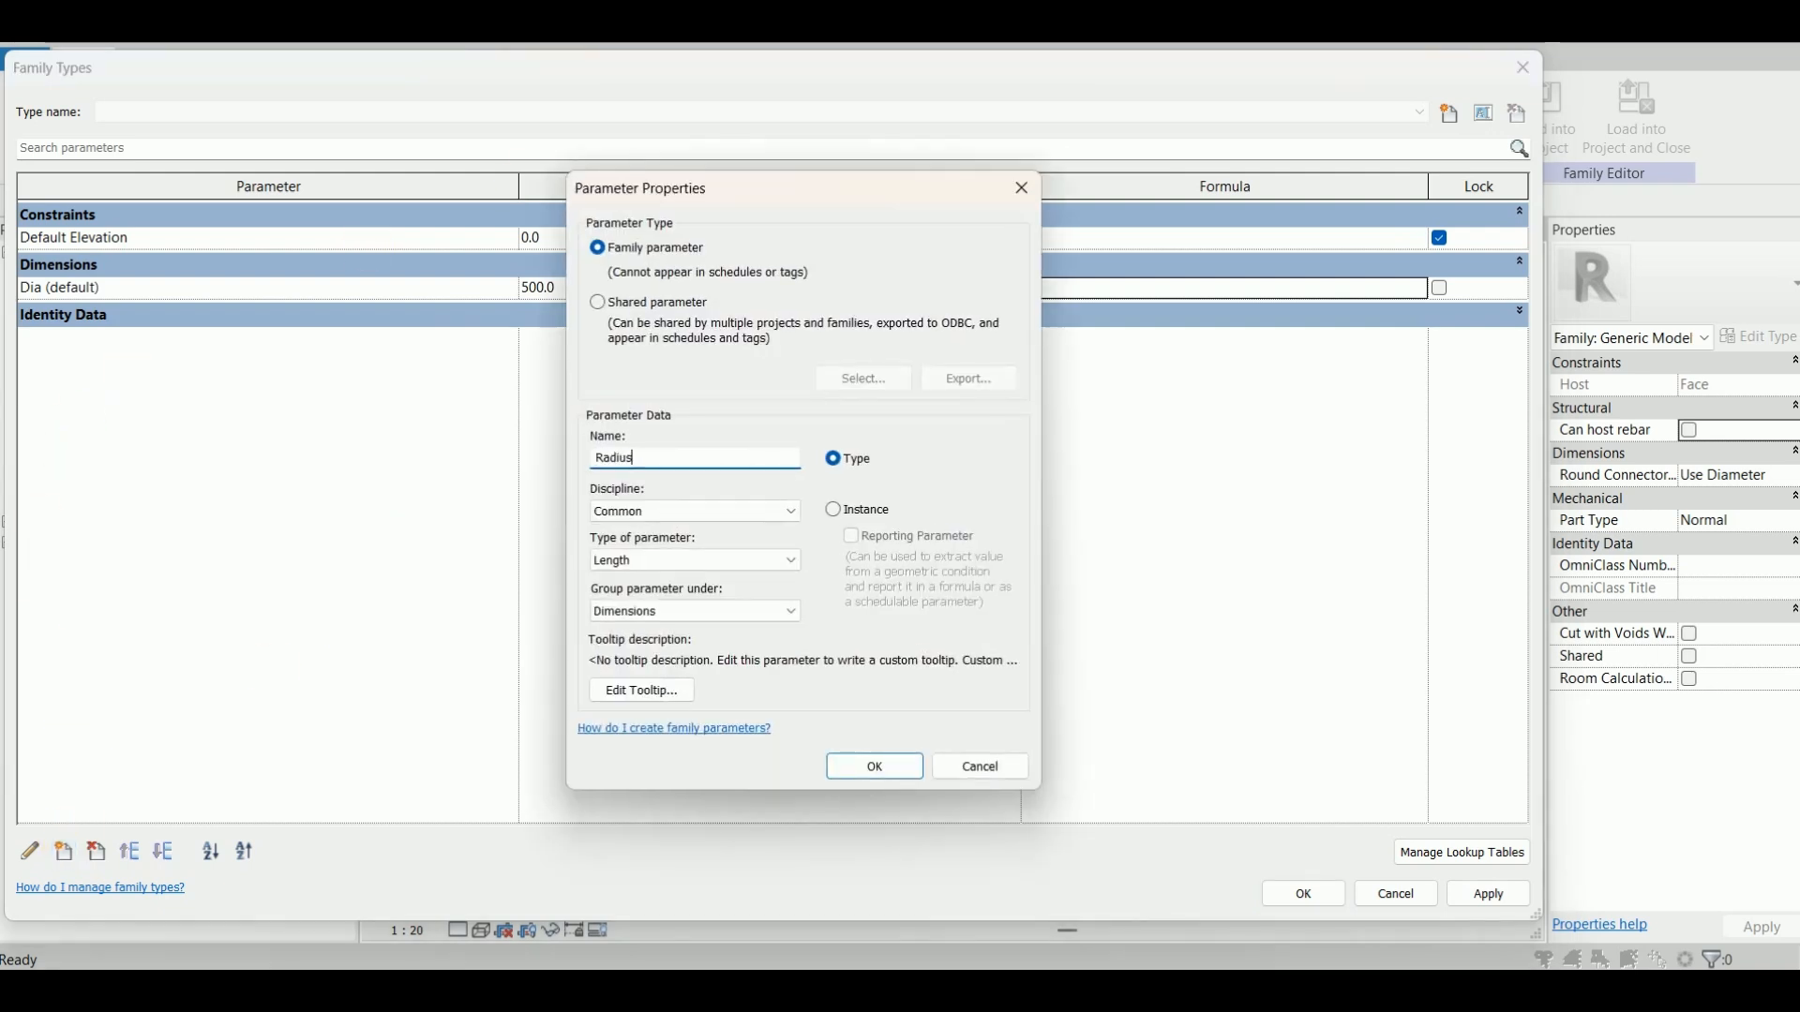
{"action": "left_click", "coordinate": [864, 511]}
{"action": "left_click", "coordinate": [888, 768]}
{"action": "left_click", "coordinate": [1073, 315]}
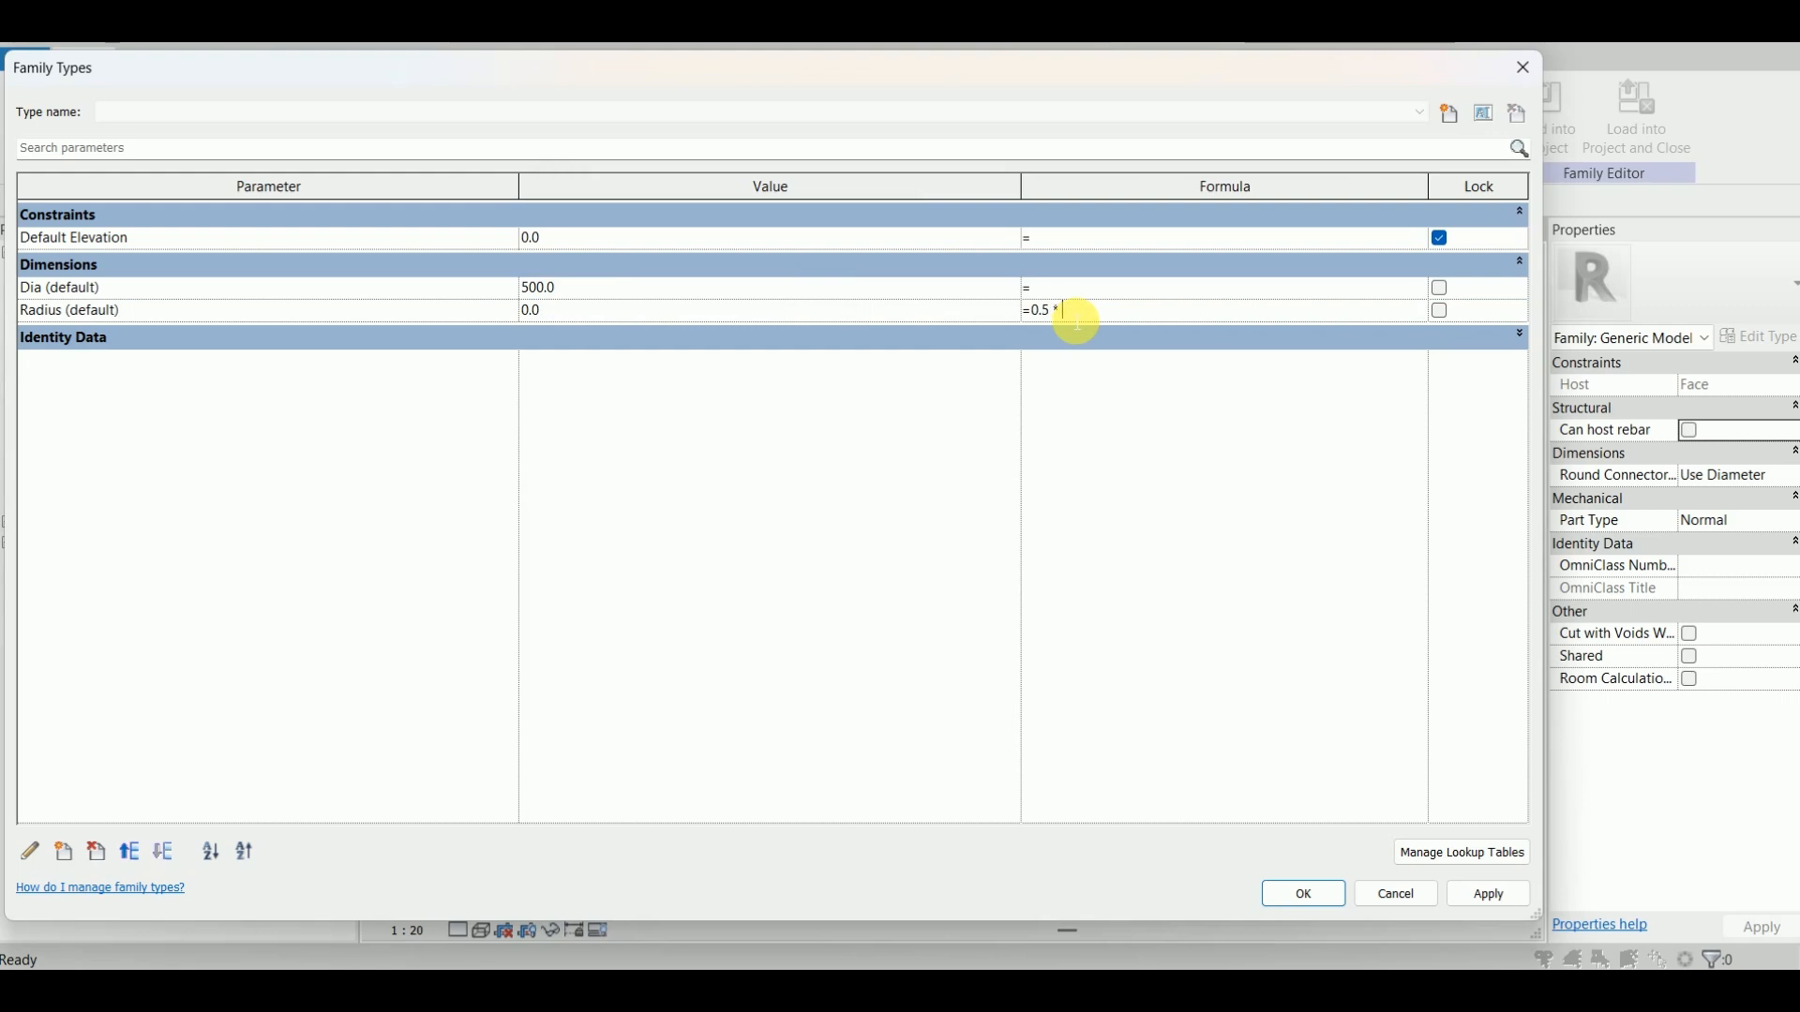
{"action": "left_click", "coordinate": [590, 514]}
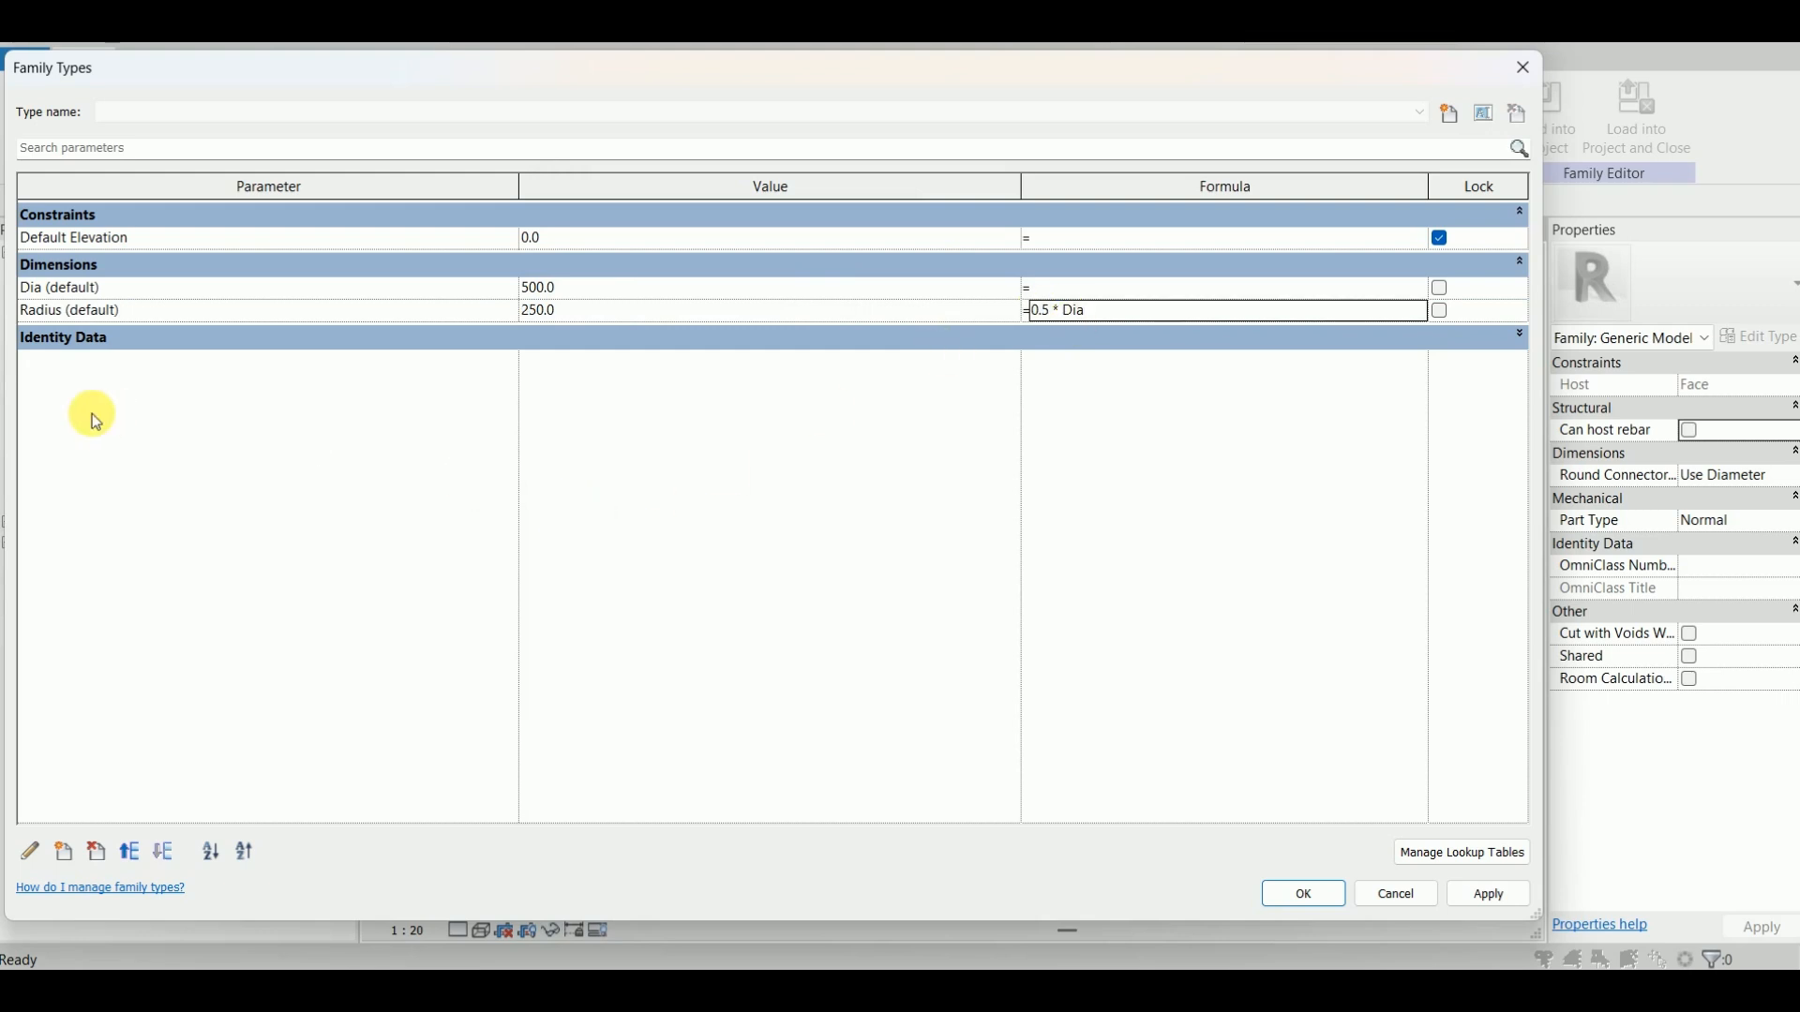
Step: Add an instance length parameter named A with the formula 1.1 * Radius
{"action": "left_click", "coordinate": [65, 853]}
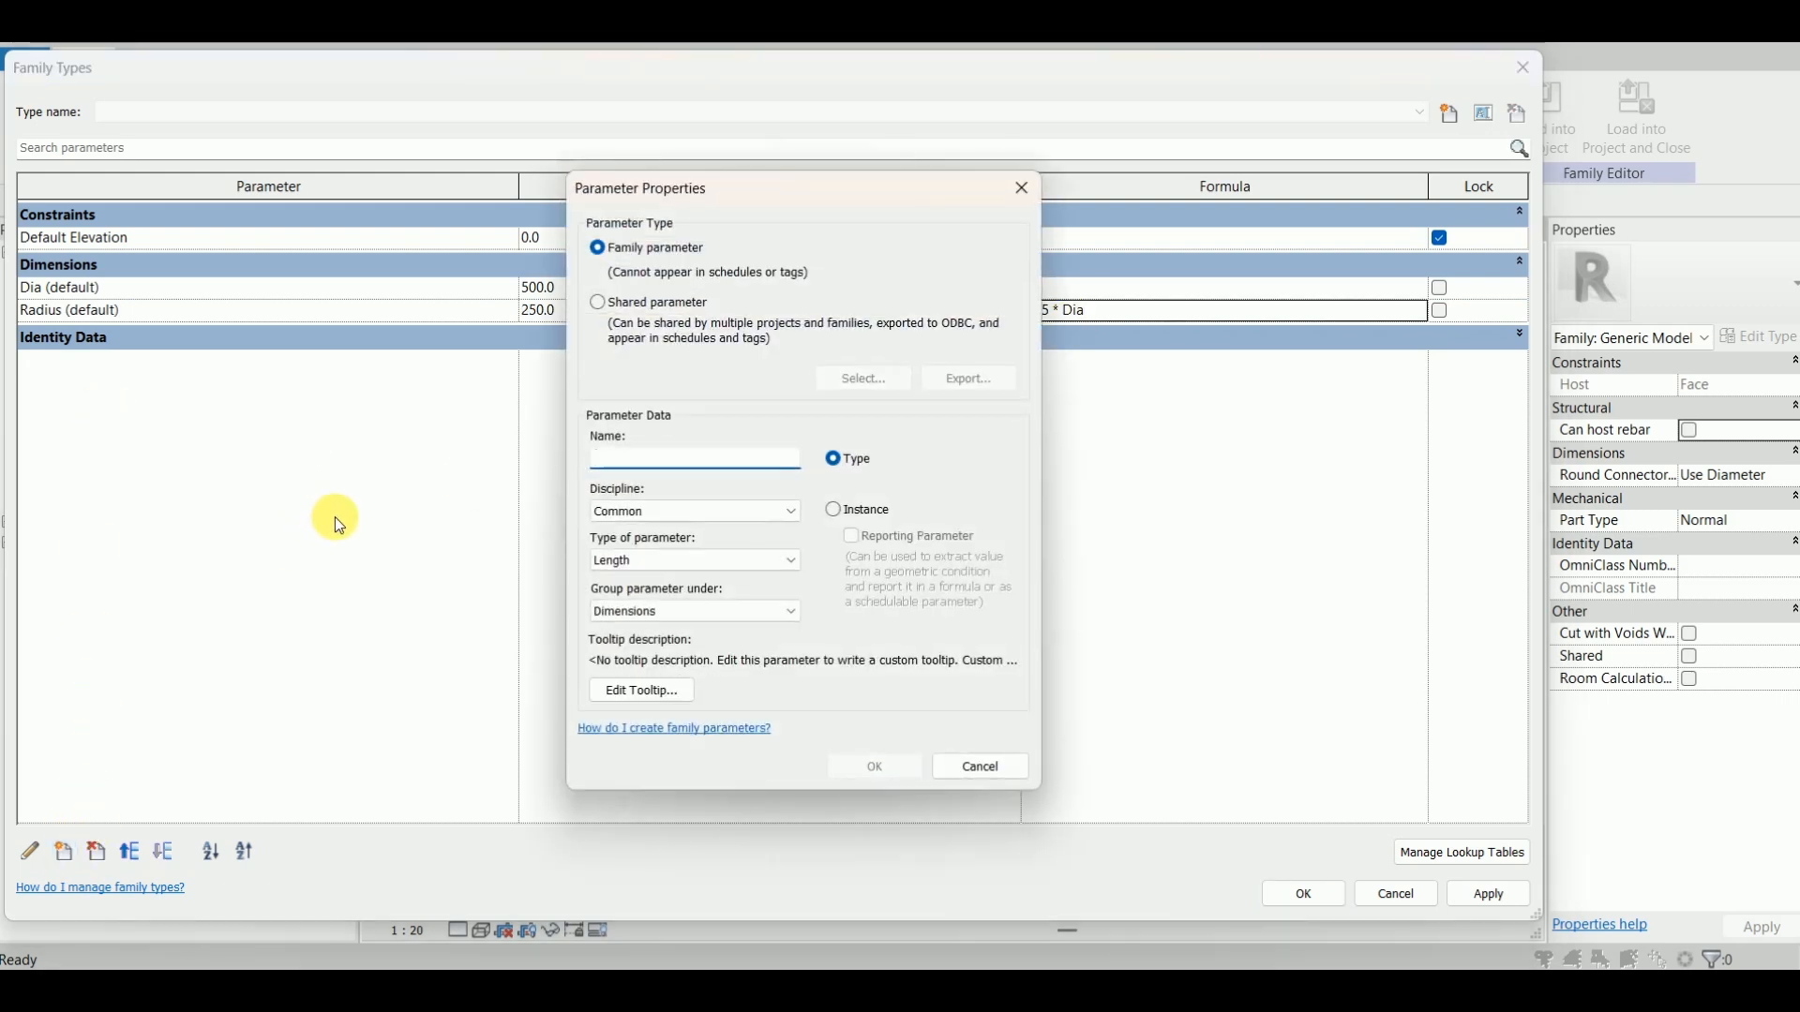
{"action": "type", "text": "a"}
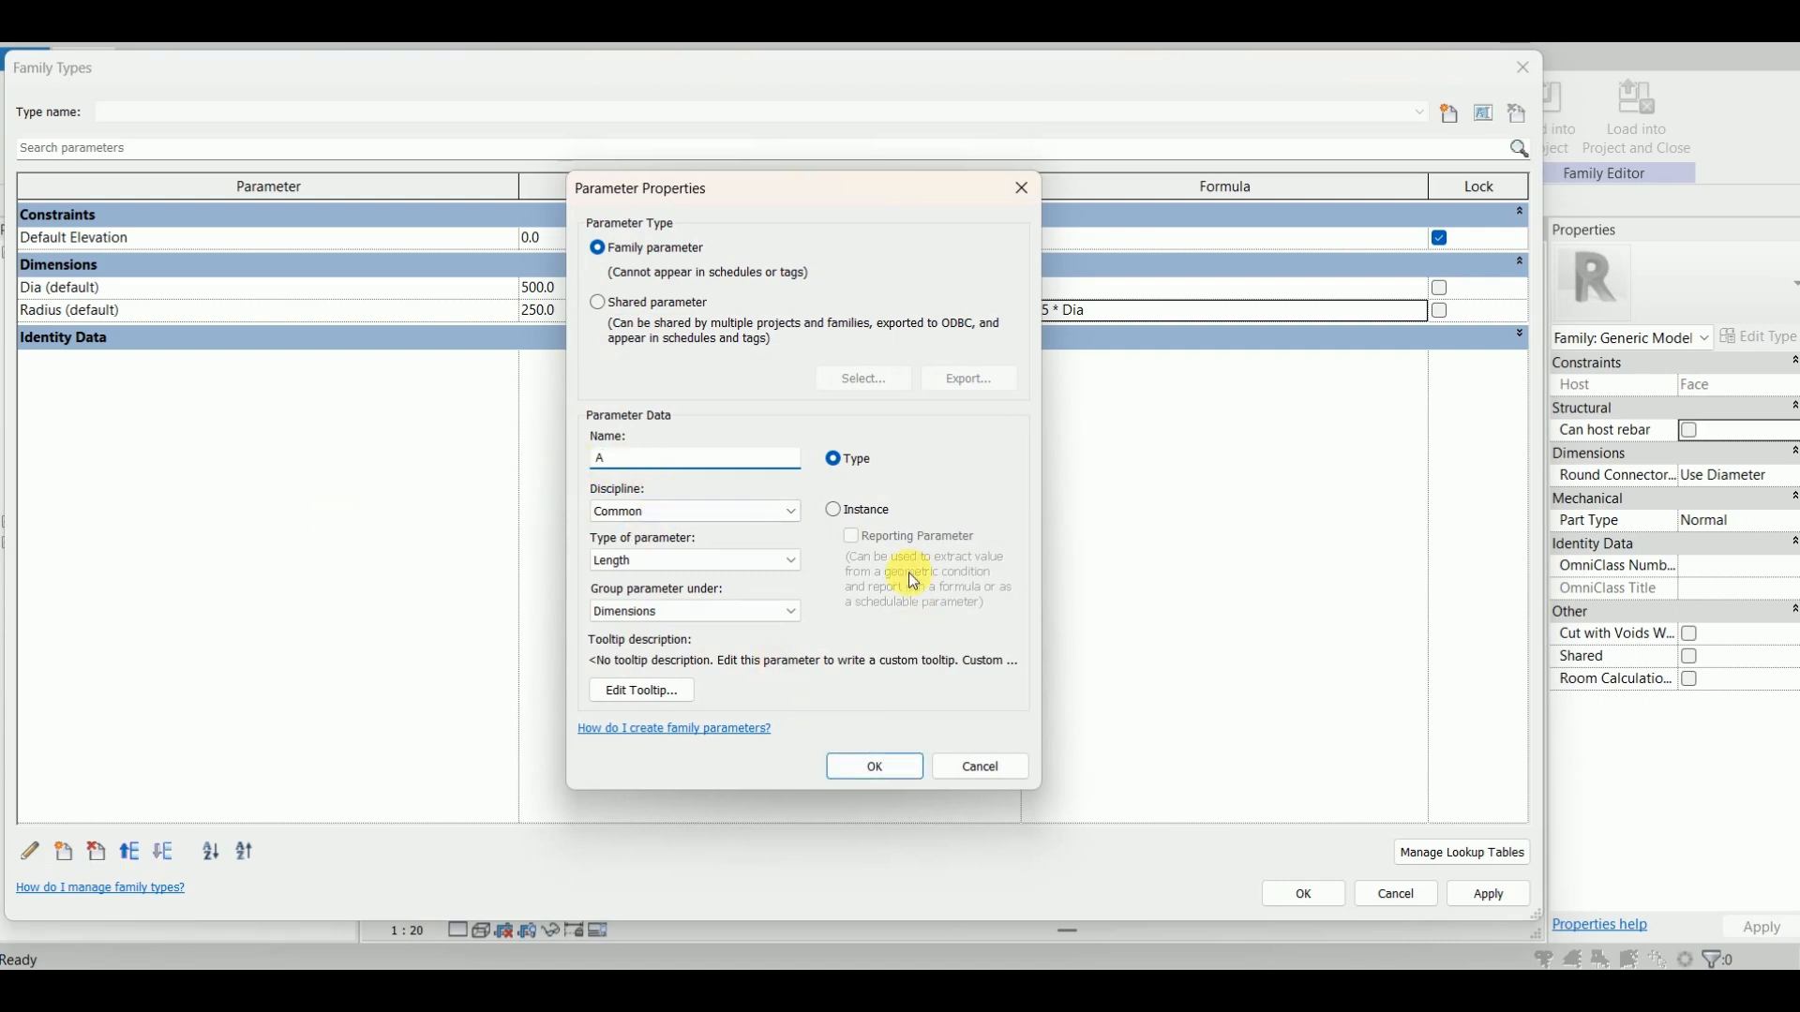
{"action": "left_click", "coordinate": [856, 513]}
{"action": "left_click", "coordinate": [874, 764]}
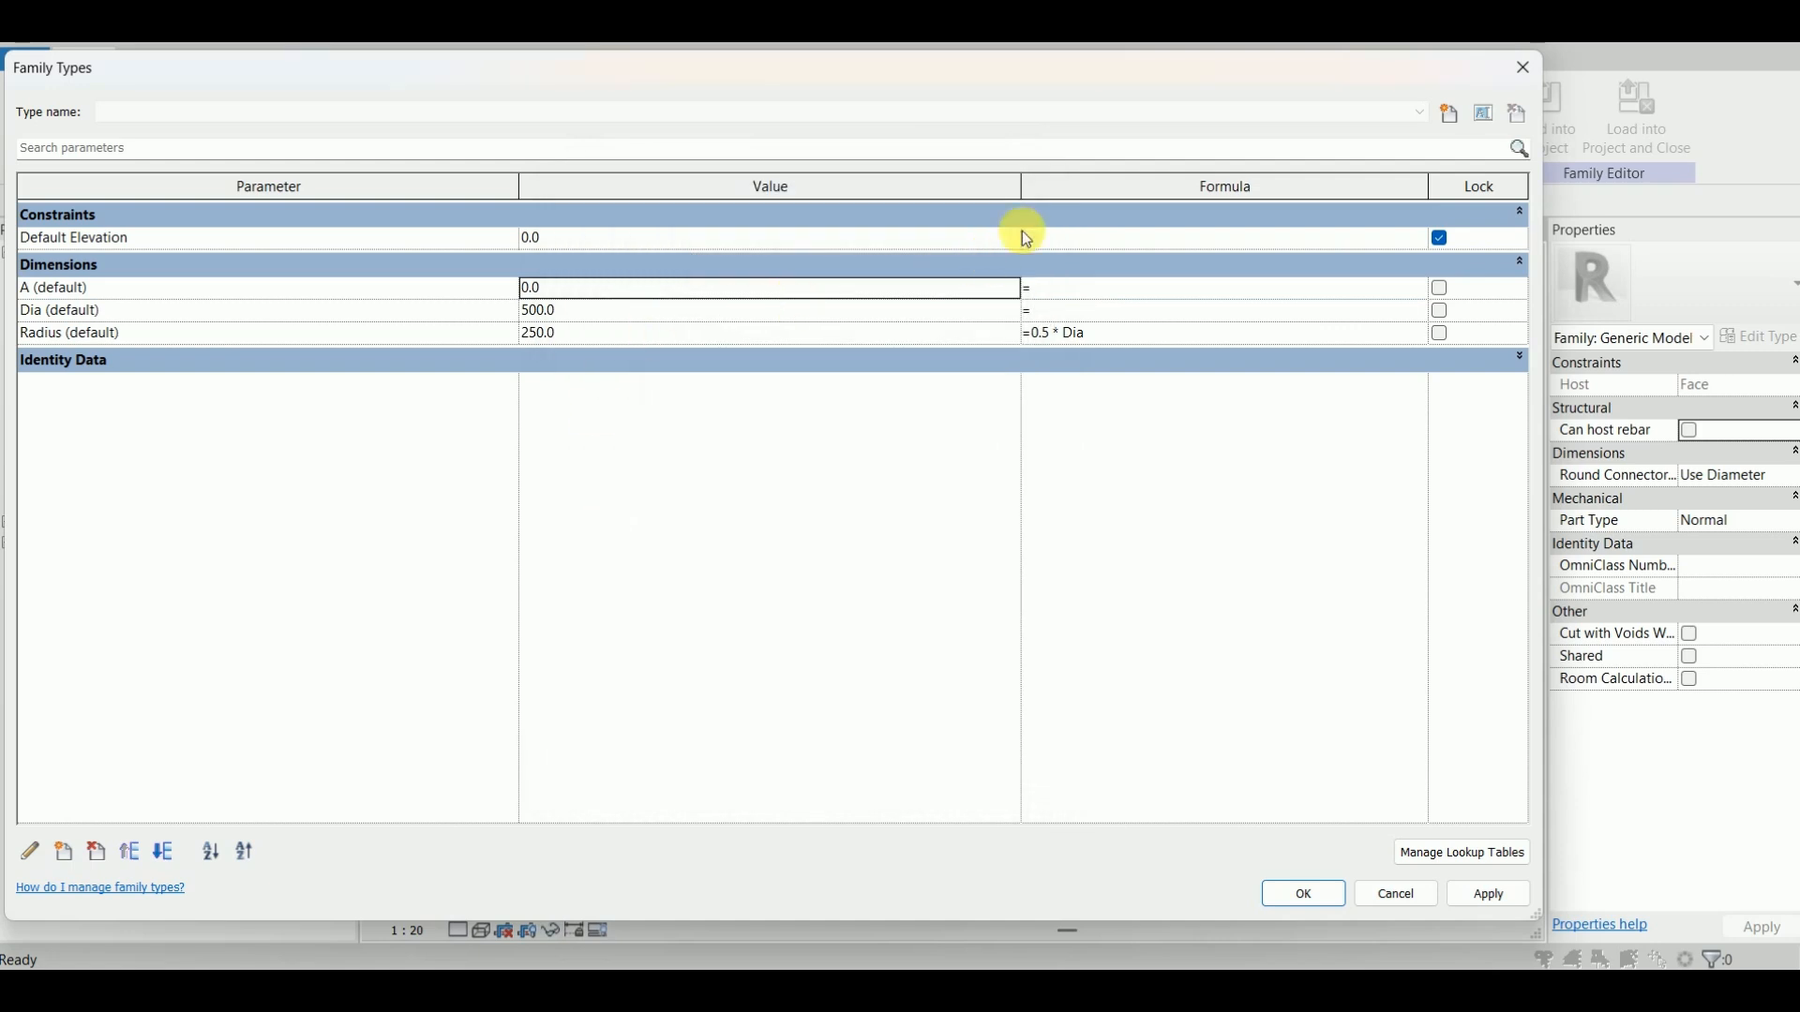
{"action": "left_click_drag", "start_coordinate": [1026, 185], "coordinate": [710, 187]}
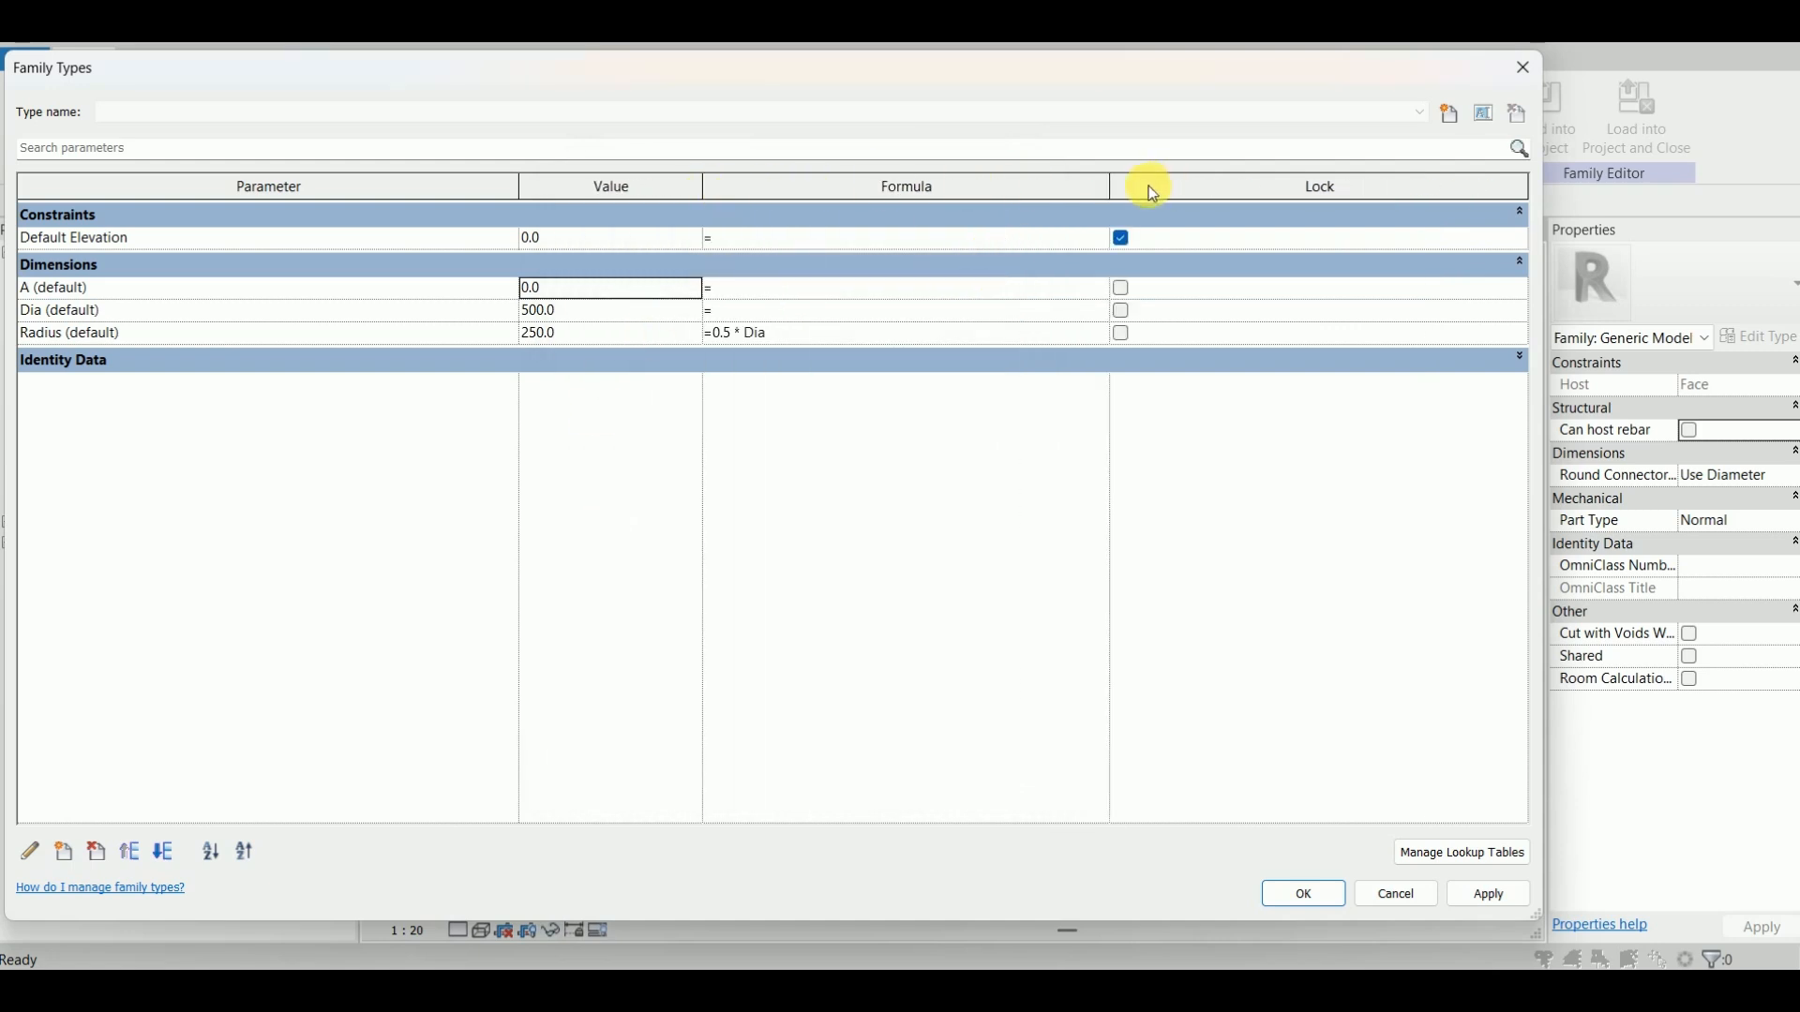
{"action": "left_click", "coordinate": [792, 291]}
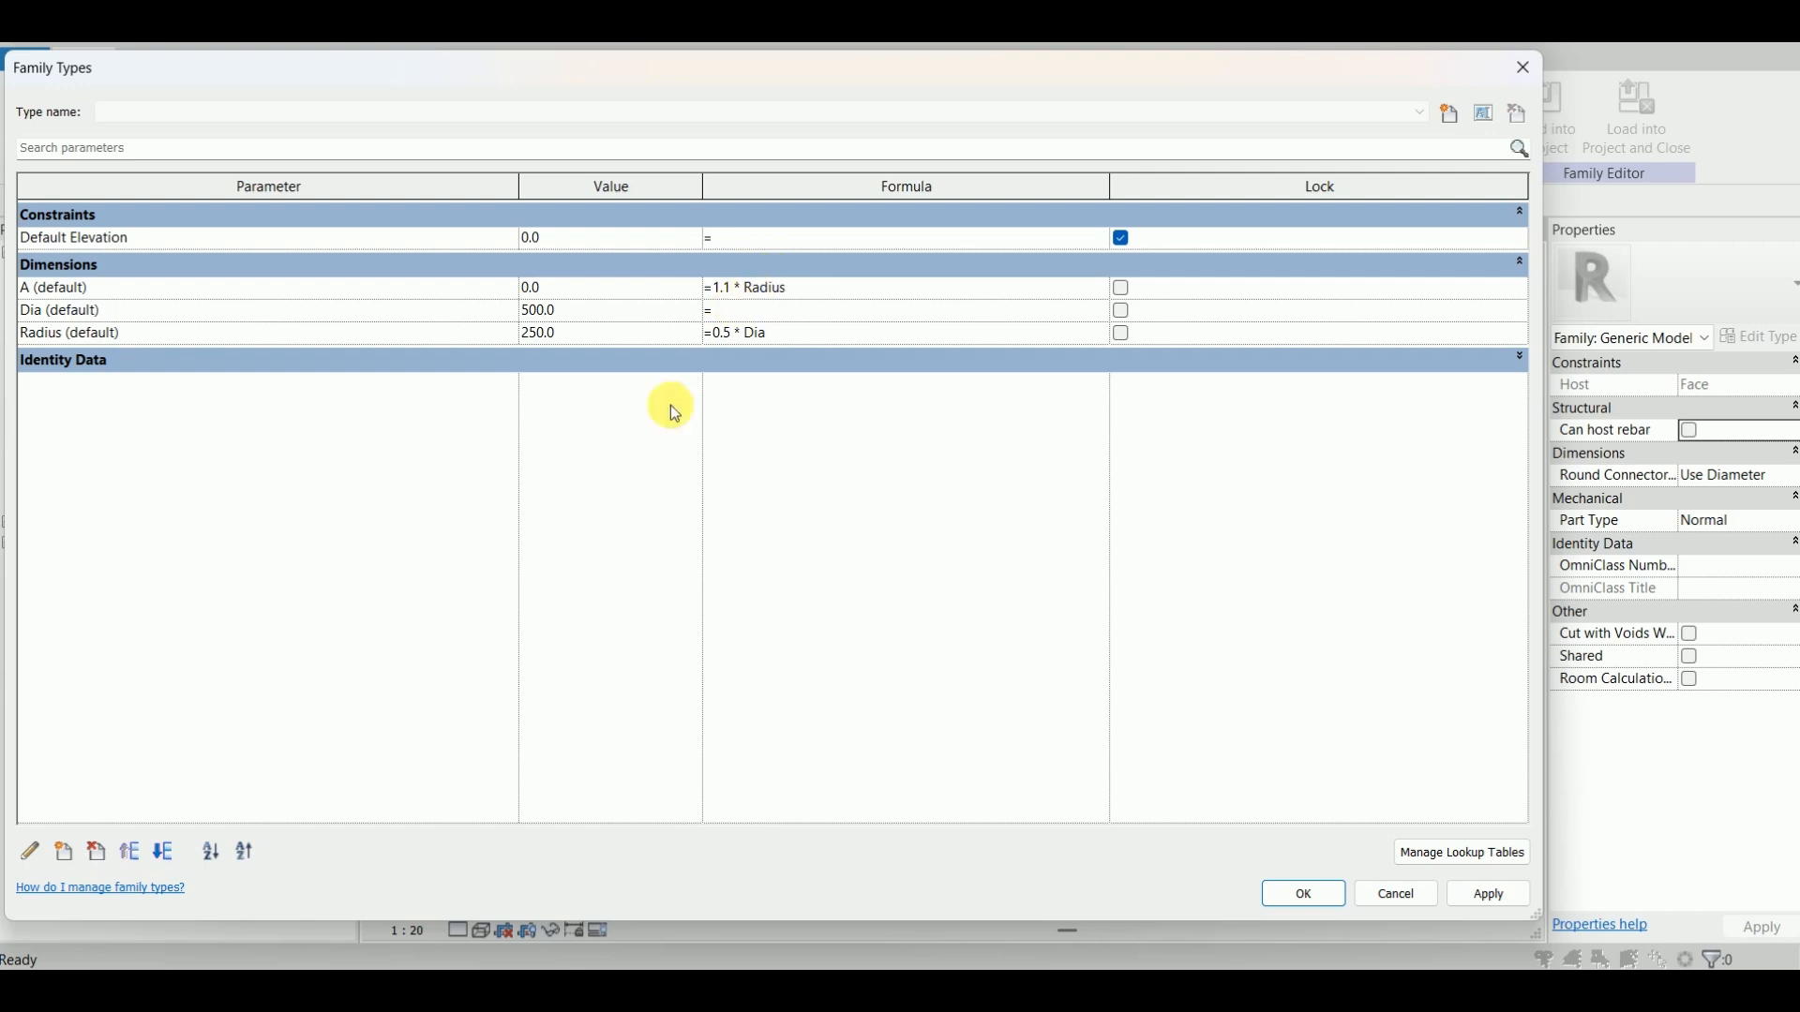
{"action": "left_click", "coordinate": [611, 444]}
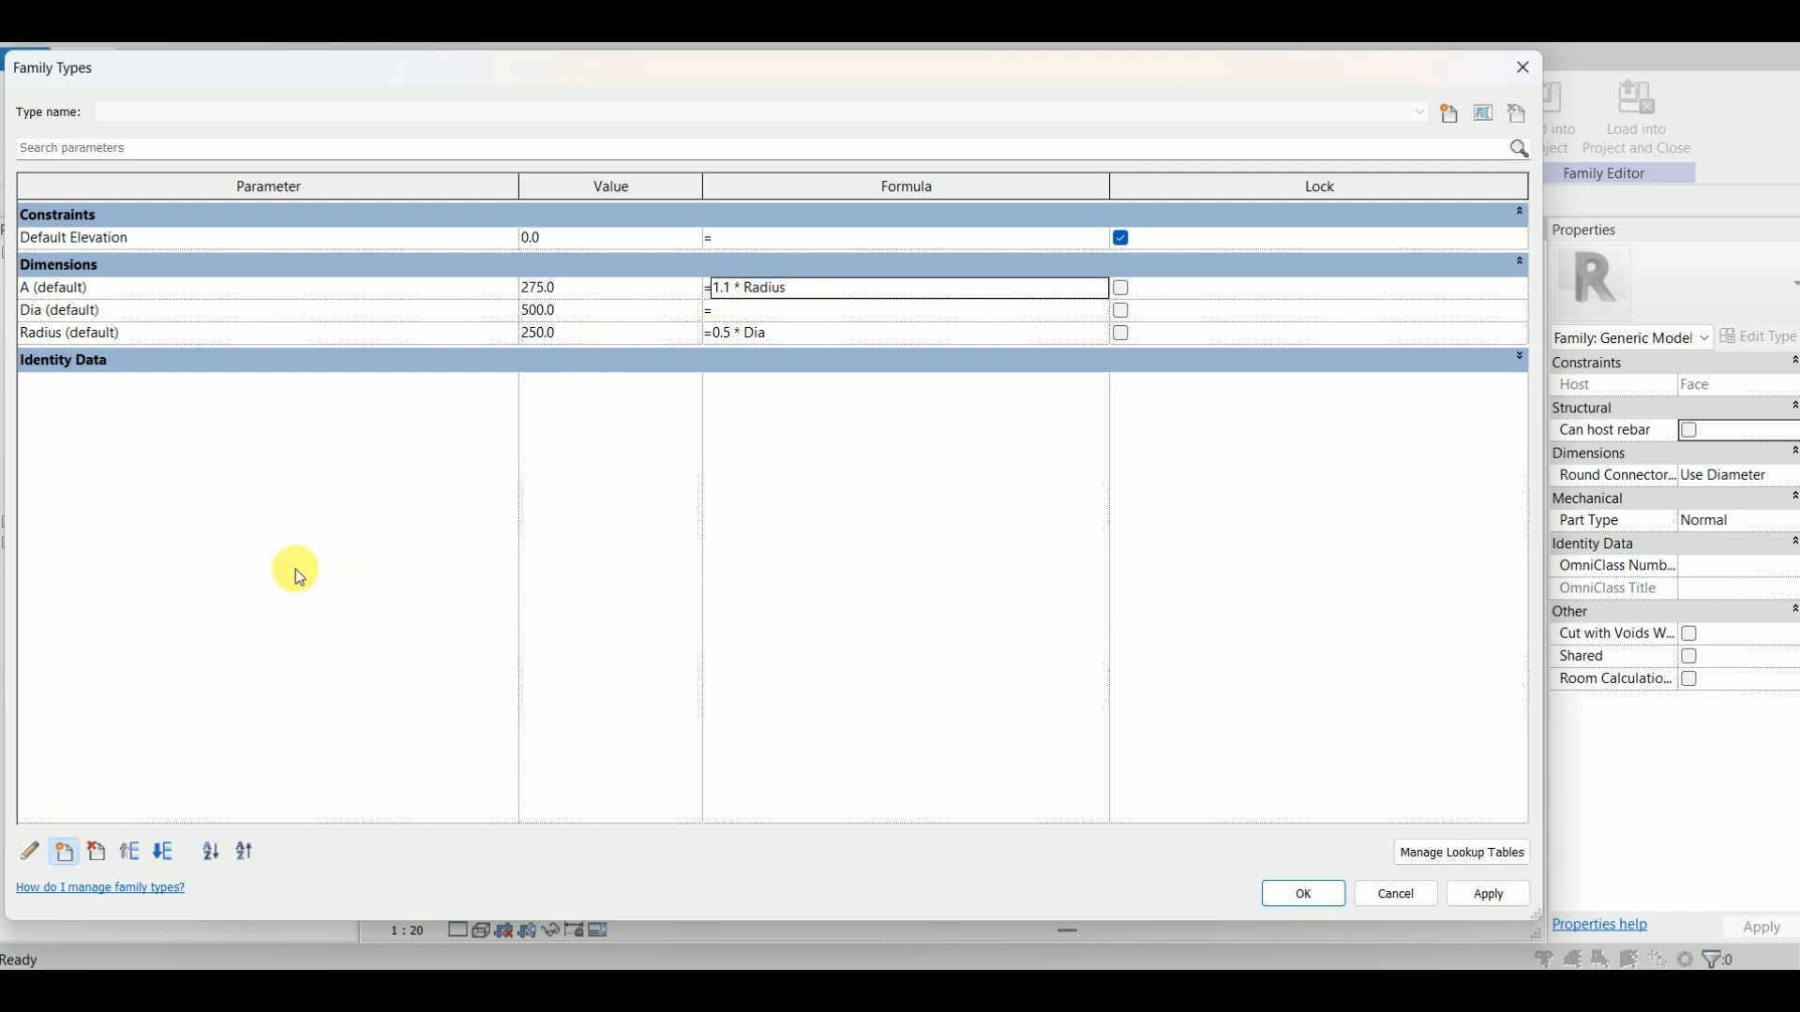
Step: Add an instance length parameter named Rod Length and accept the family types
{"action": "type", "text": "Rod Length"}
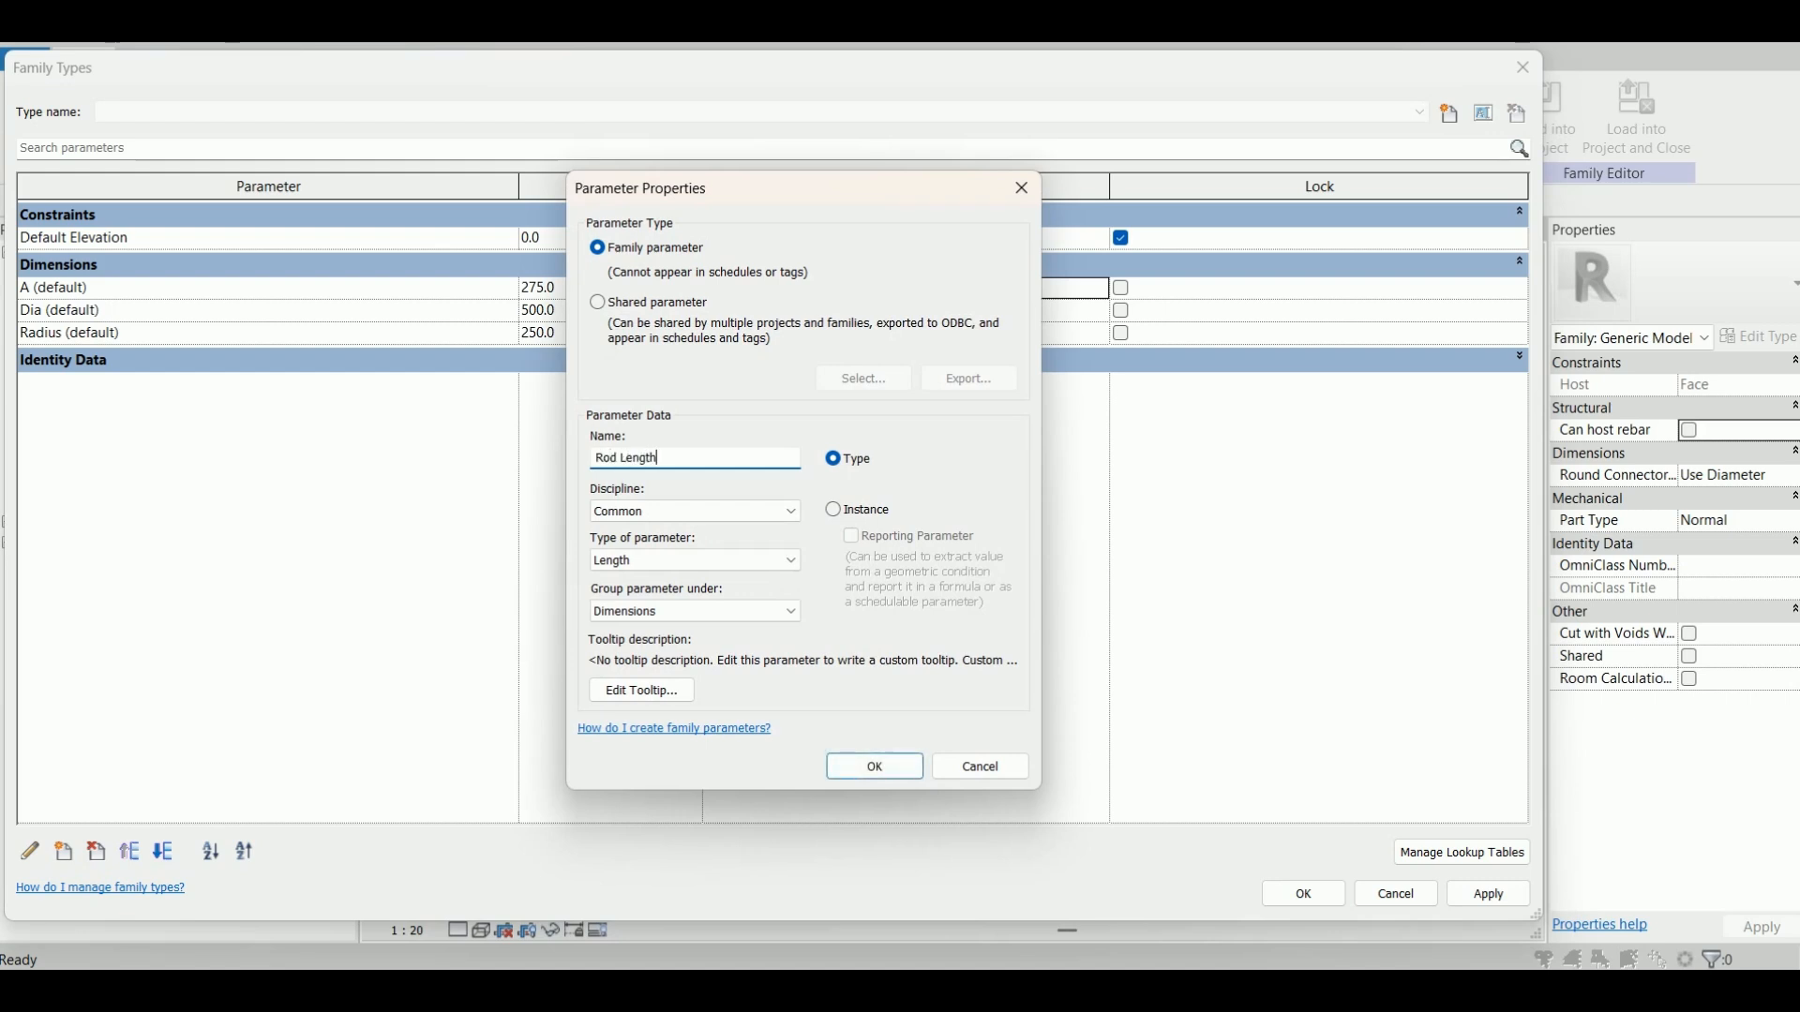
{"action": "left_click", "coordinate": [835, 511]}
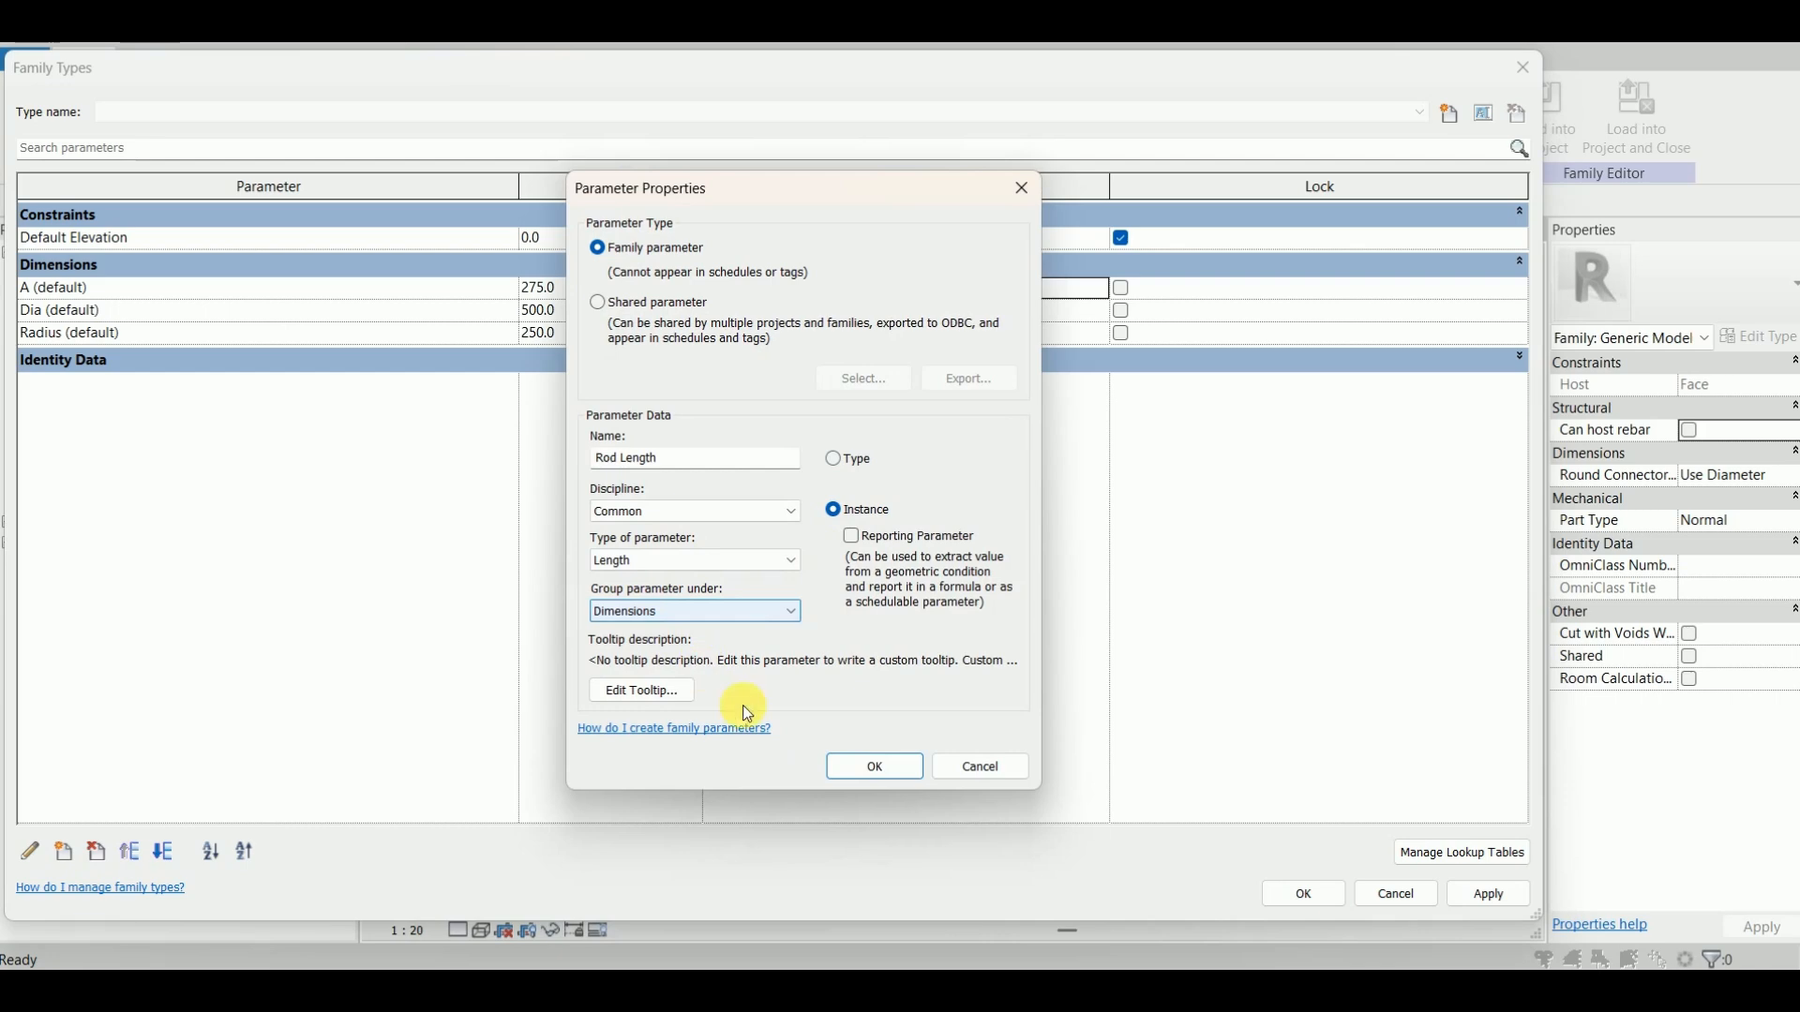
{"action": "left_click", "coordinate": [863, 775]}
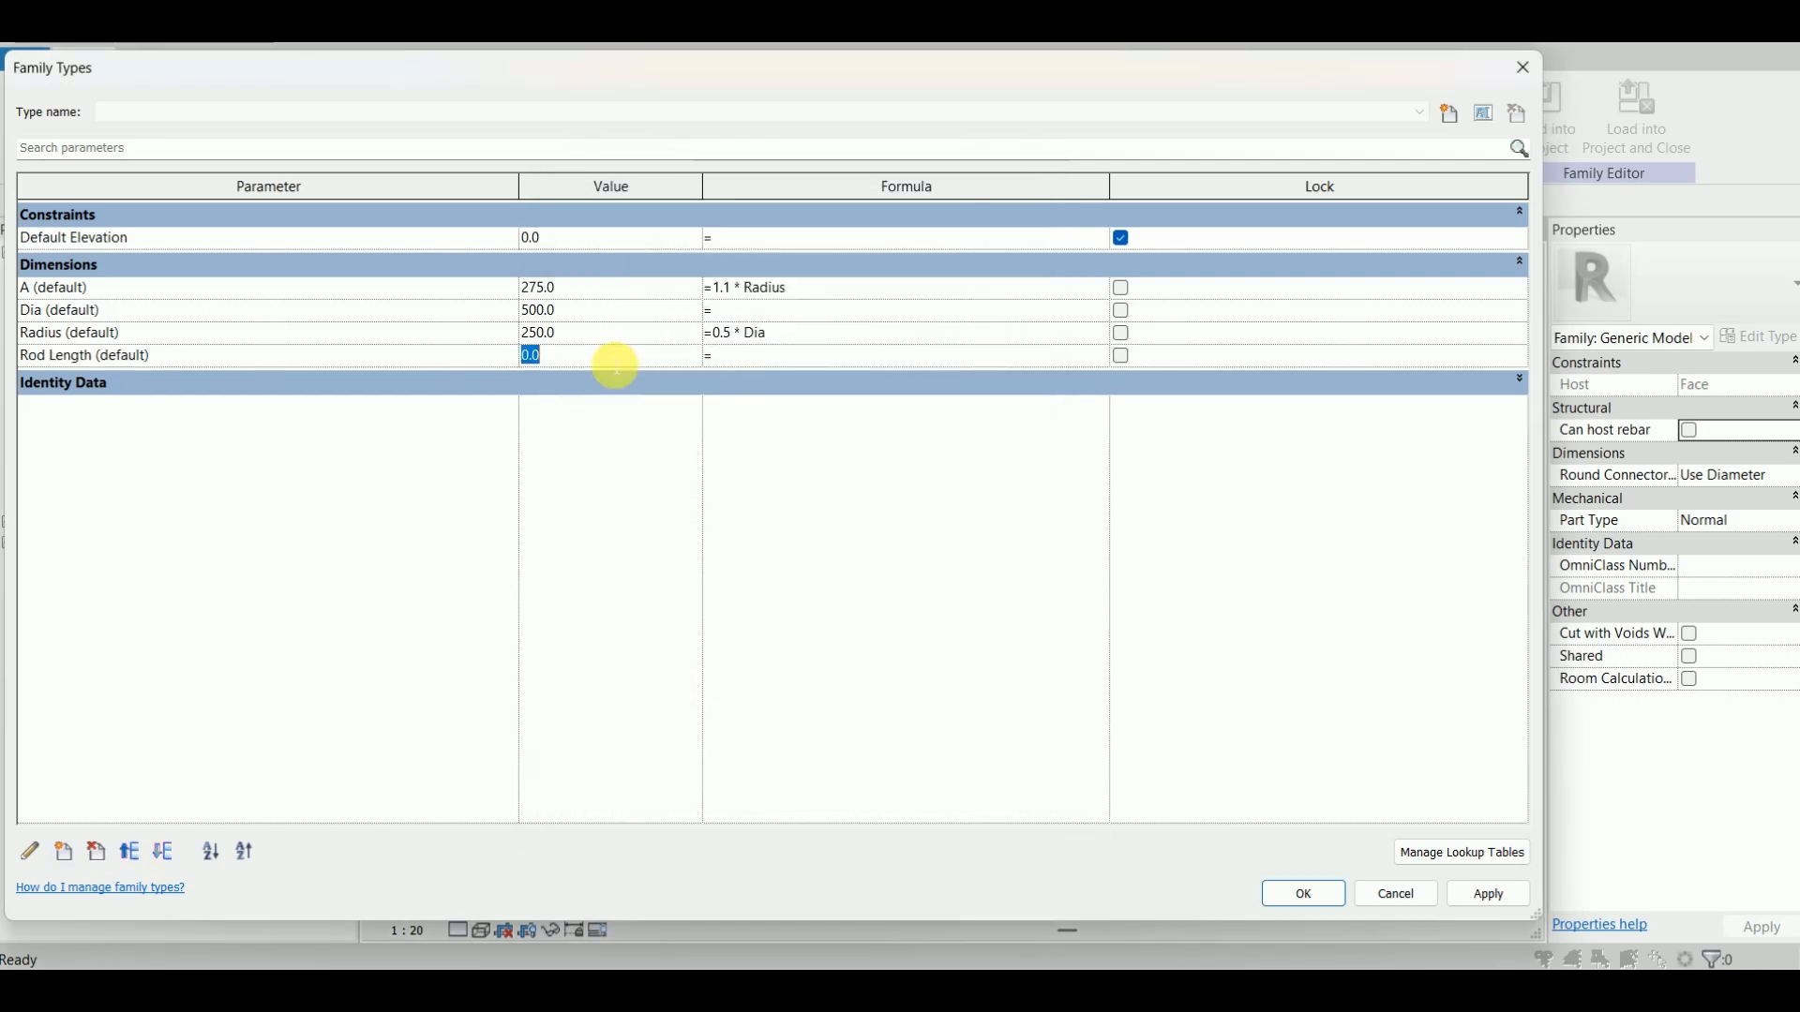
{"action": "key", "text": "Return"}
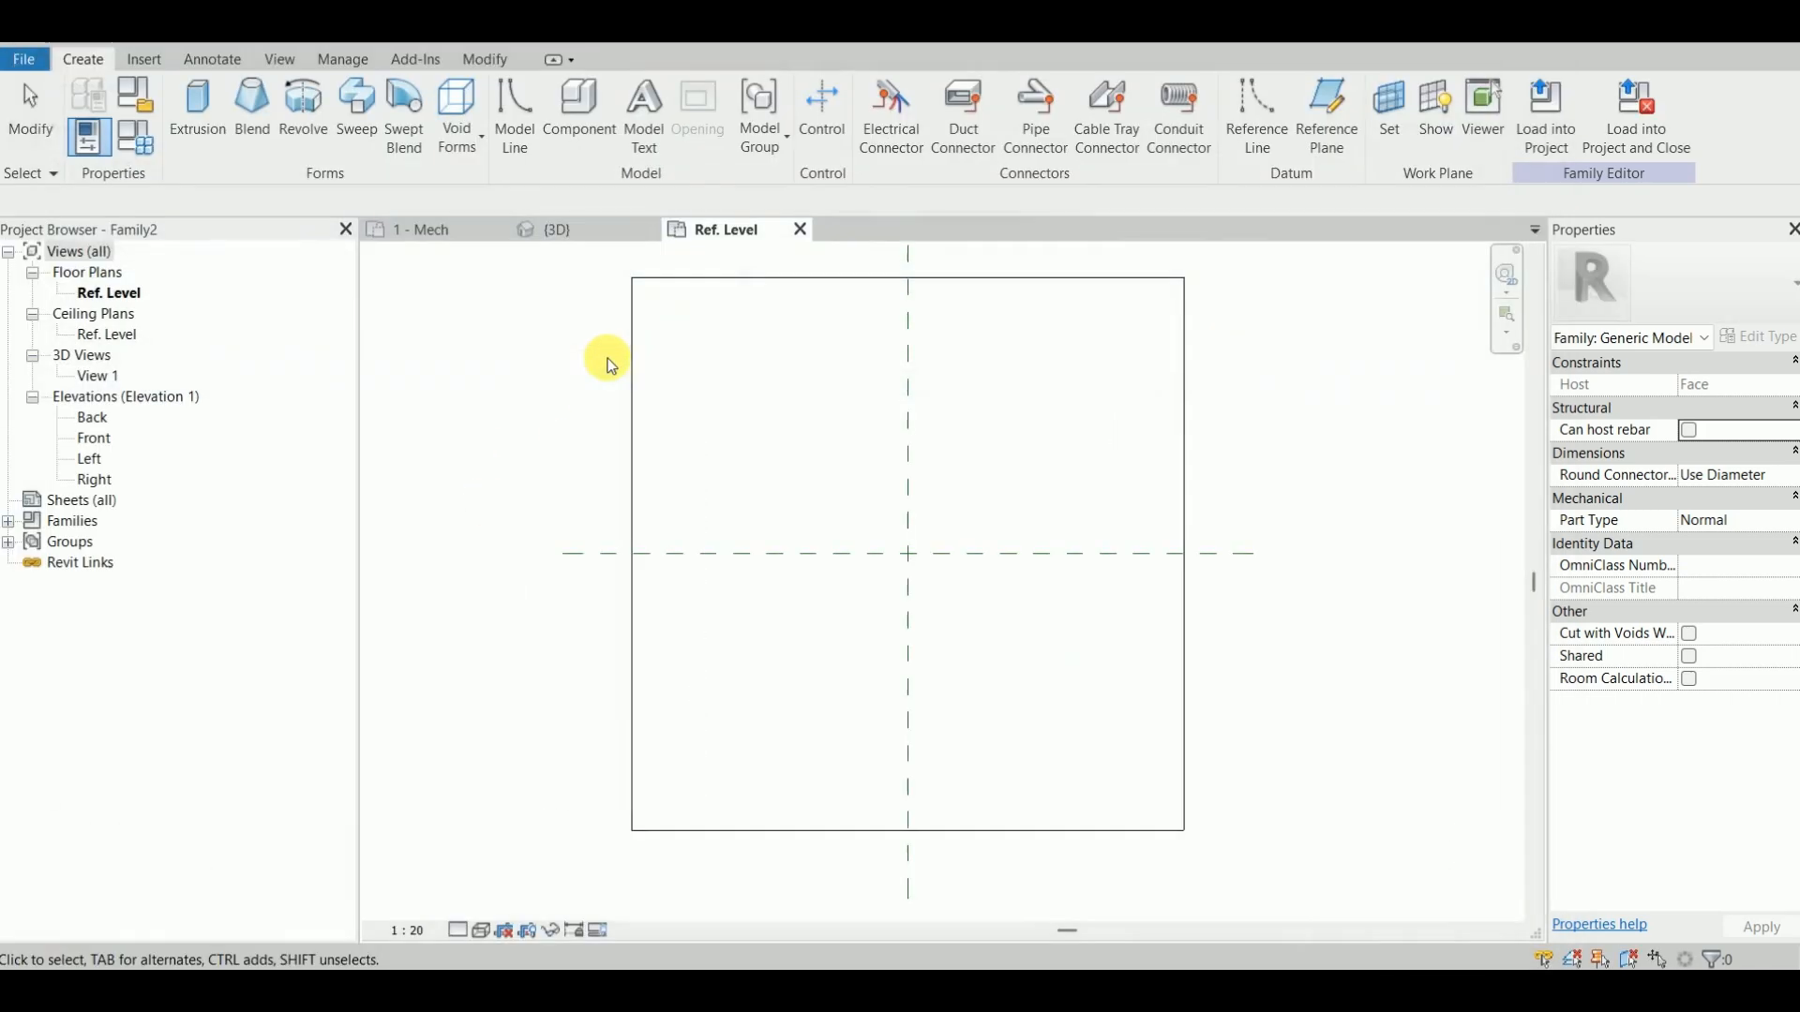
Step: Open the Front elevation and set its view scale to 1:5
{"action": "double_click", "coordinate": [140, 440]}
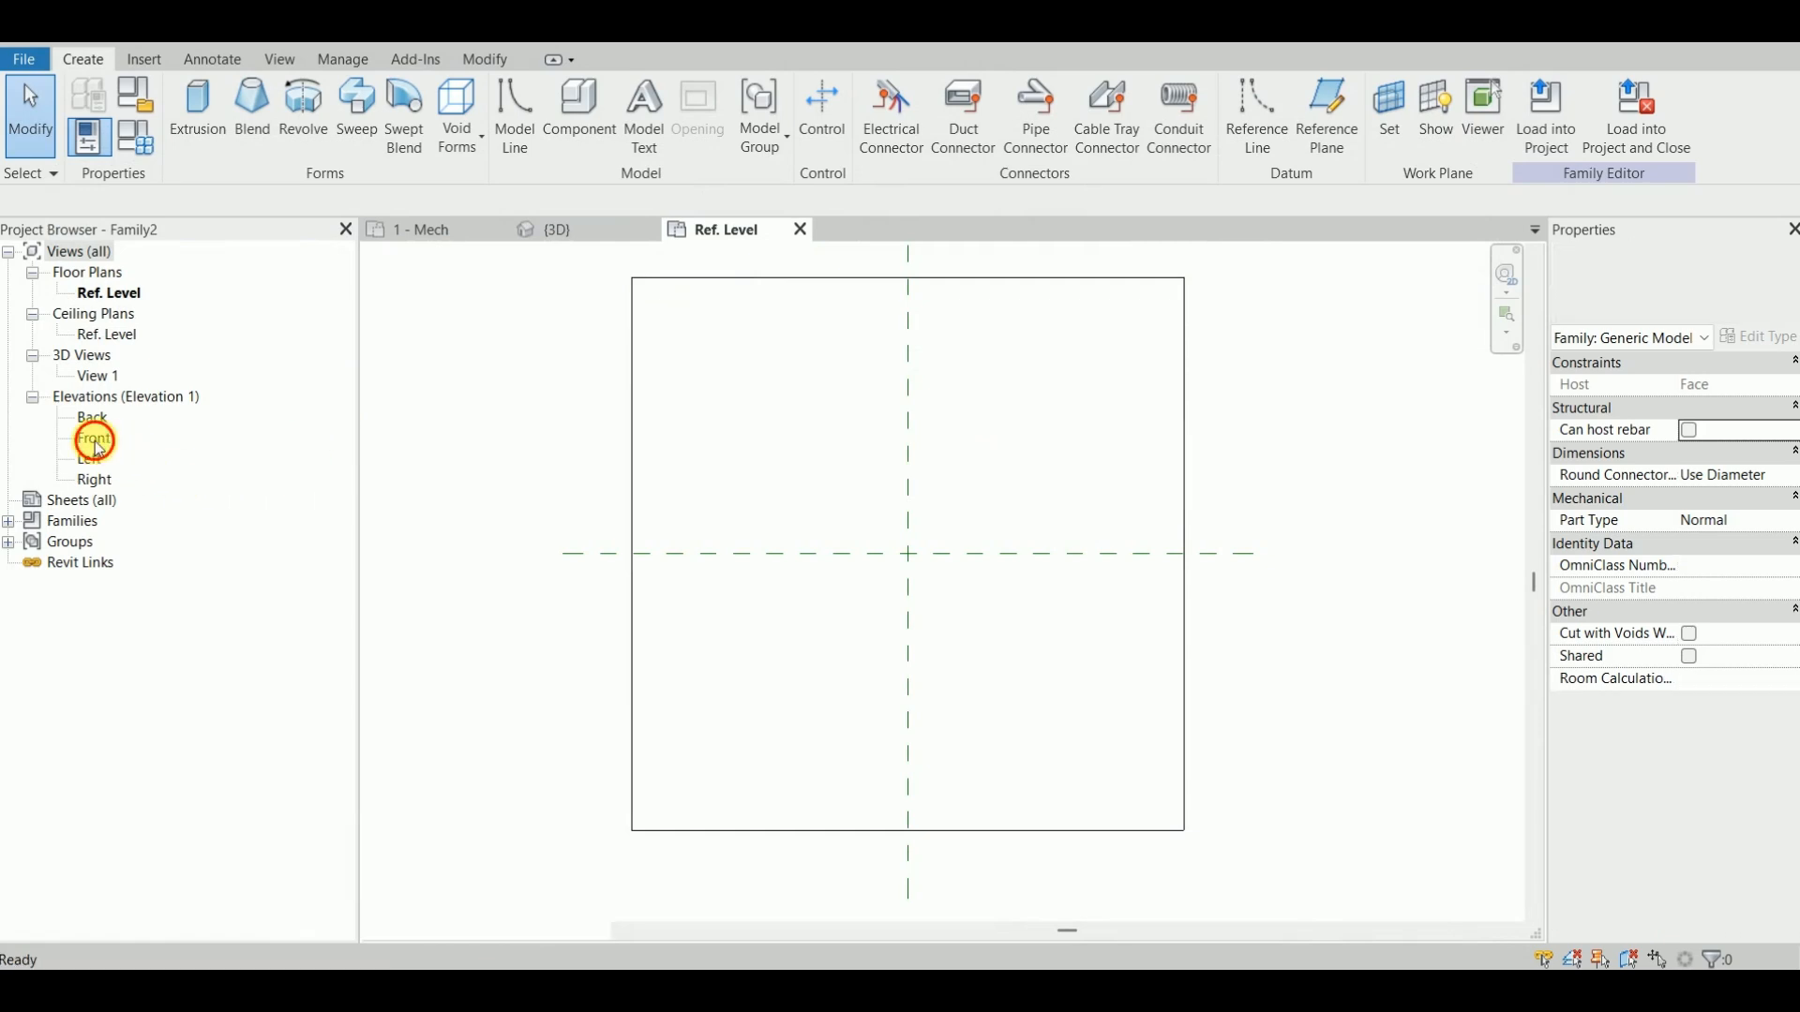
{"action": "scroll", "coordinate": [885, 763], "scroll_direction": "up", "scroll_amount": 3}
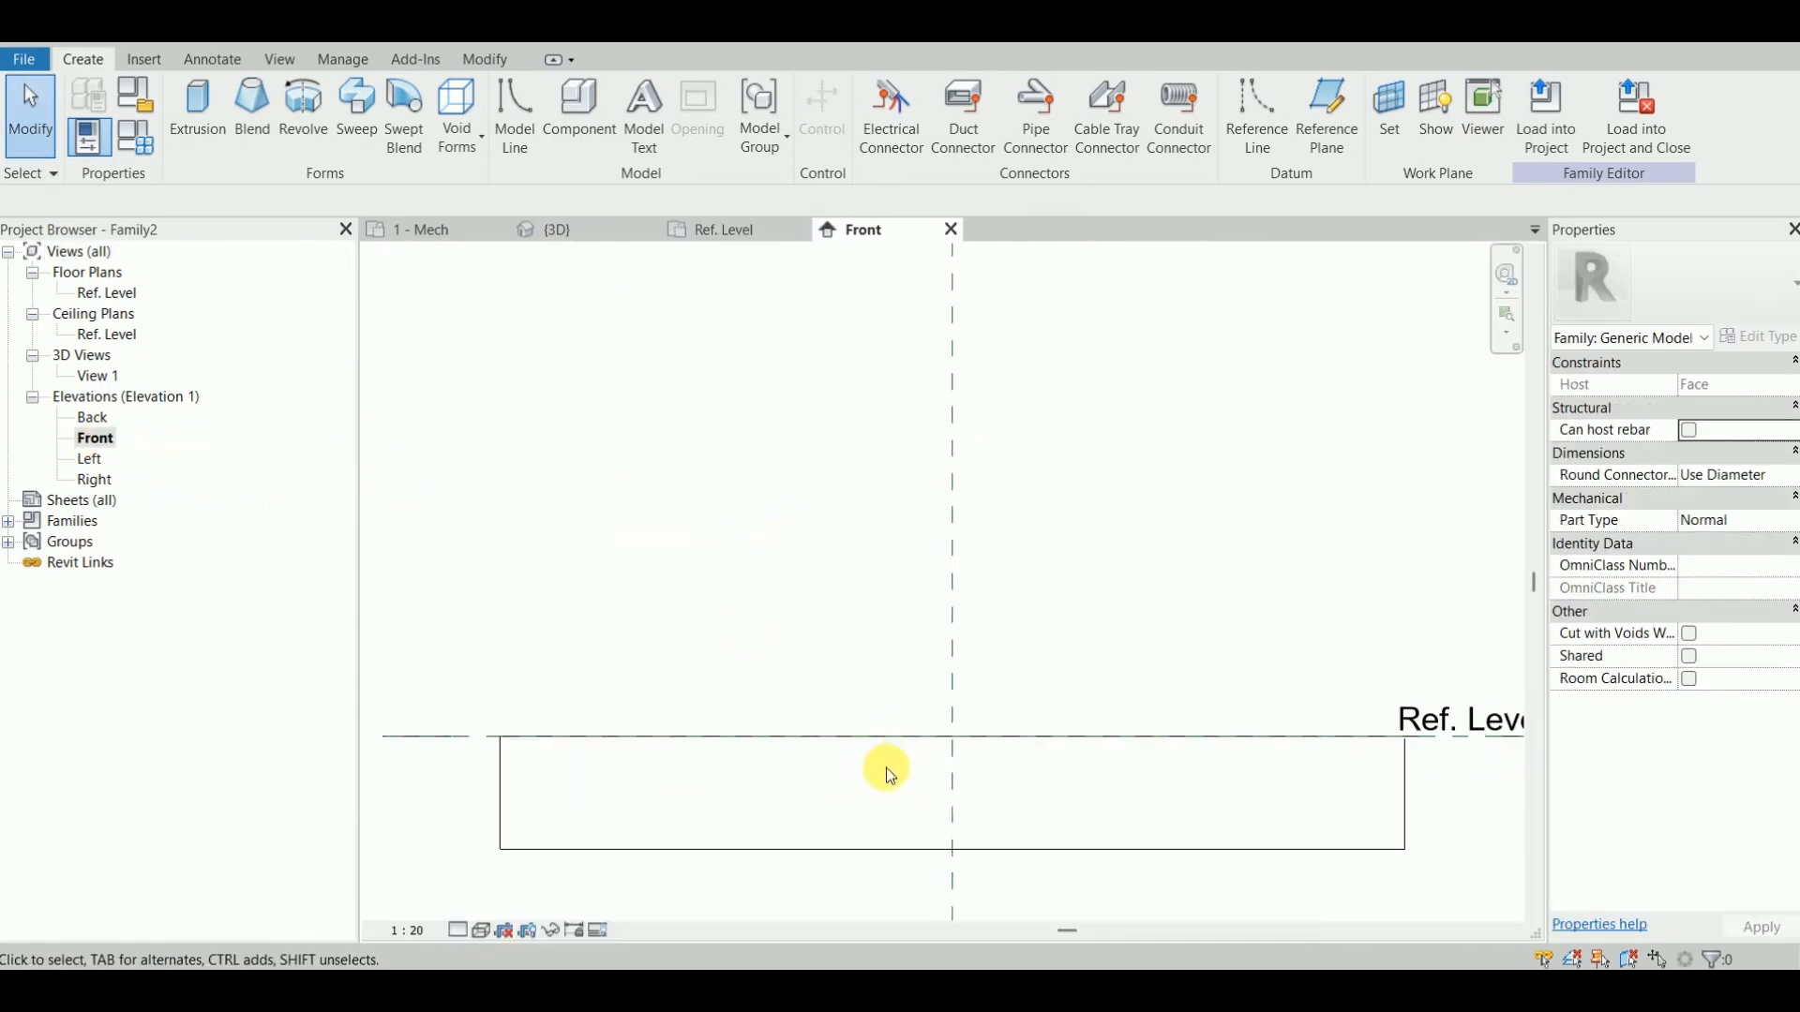
{"action": "left_click", "coordinate": [407, 932]}
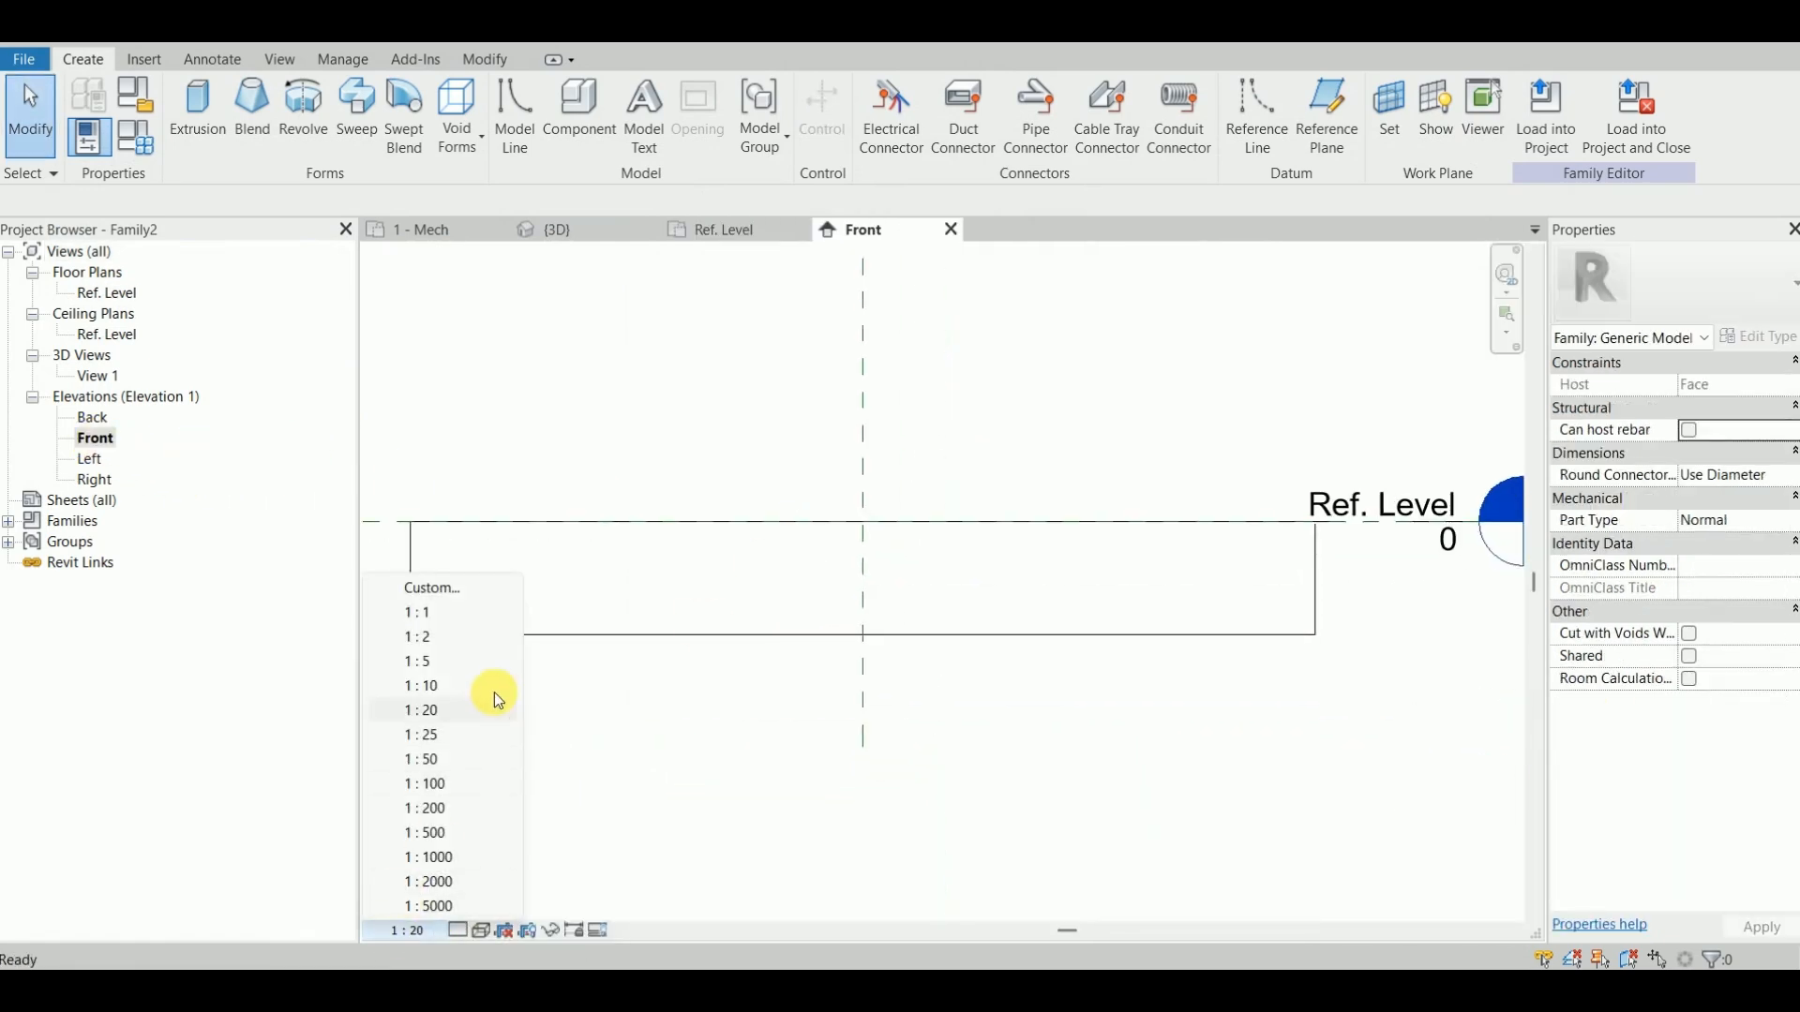
{"action": "left_click", "coordinate": [419, 662]}
{"action": "scroll", "coordinate": [843, 550], "scroll_direction": "up", "scroll_amount": 3}
{"action": "scroll", "coordinate": [713, 503], "scroll_direction": "down", "scroll_amount": 2}
{"action": "middle_click_drag", "start_coordinate": [701, 485], "coordinate": [739, 581]}
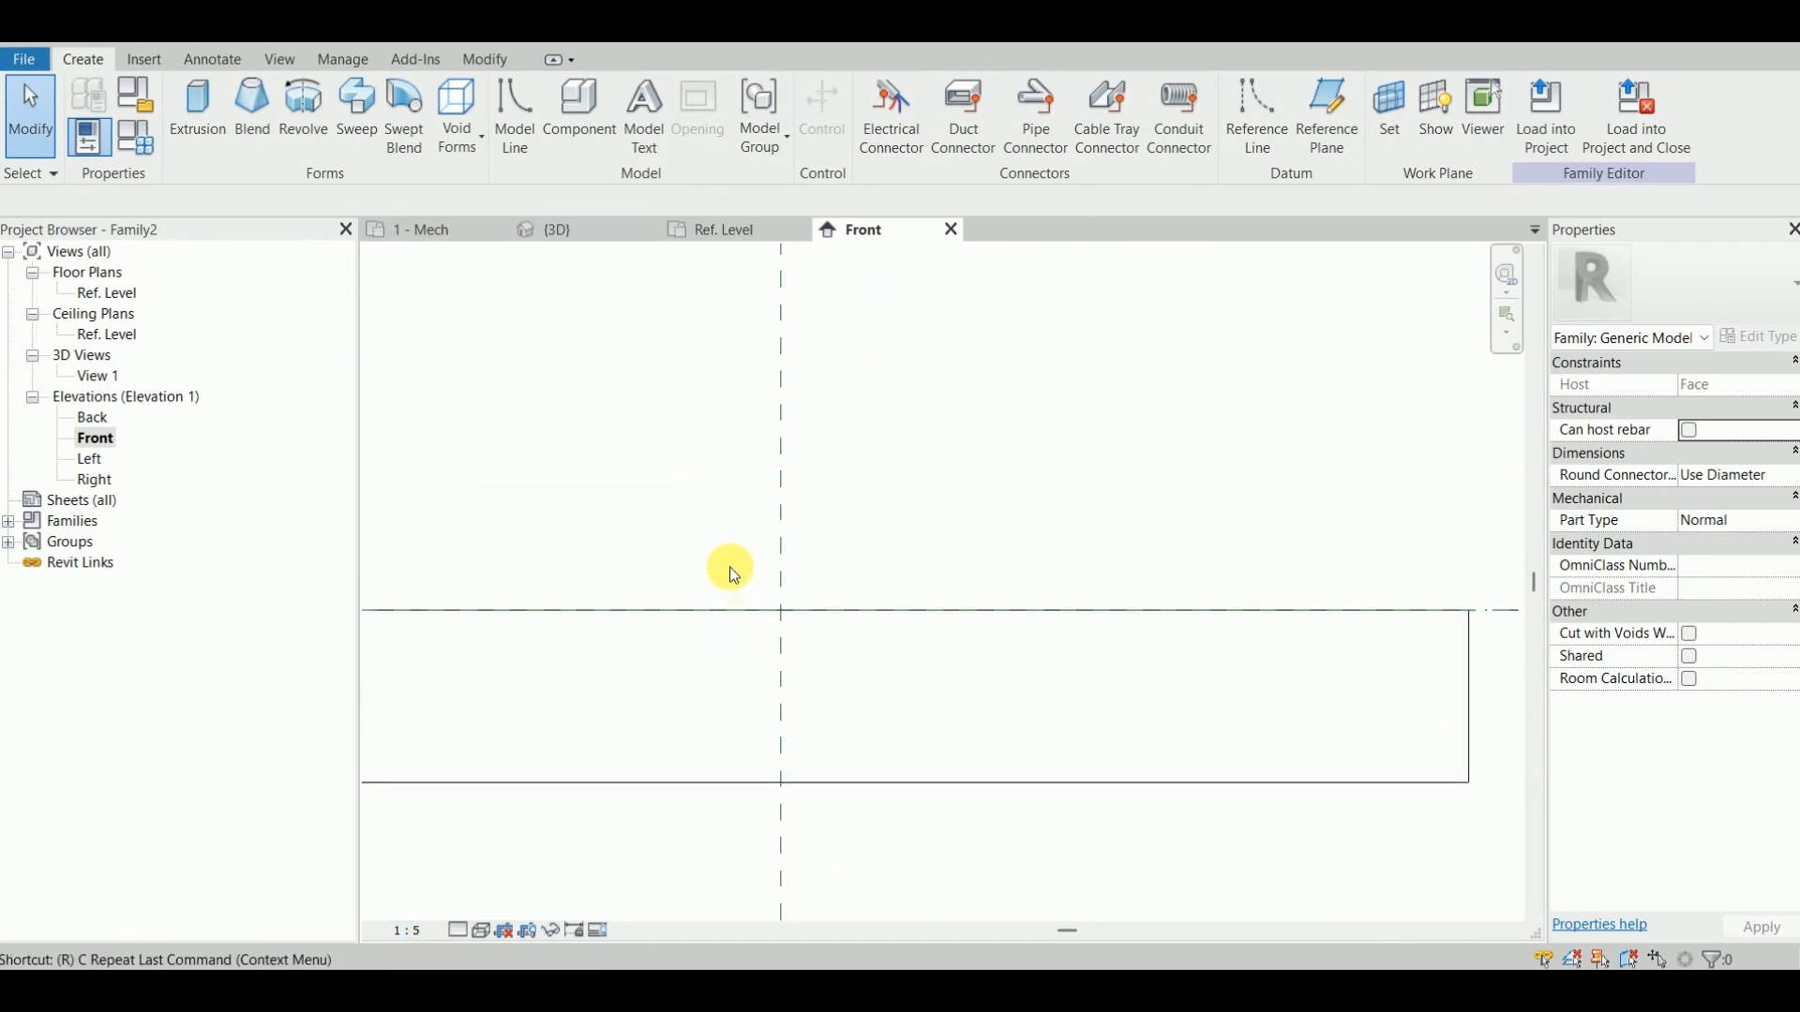
Step: Draw a vertical reference plane about 38 mm left of the centre plane, crossing the reference level and the host
{"action": "key", "text": "r"}
{"action": "key", "text": "p"}
{"action": "scroll", "coordinate": [752, 408], "scroll_direction": "up", "scroll_amount": 2}
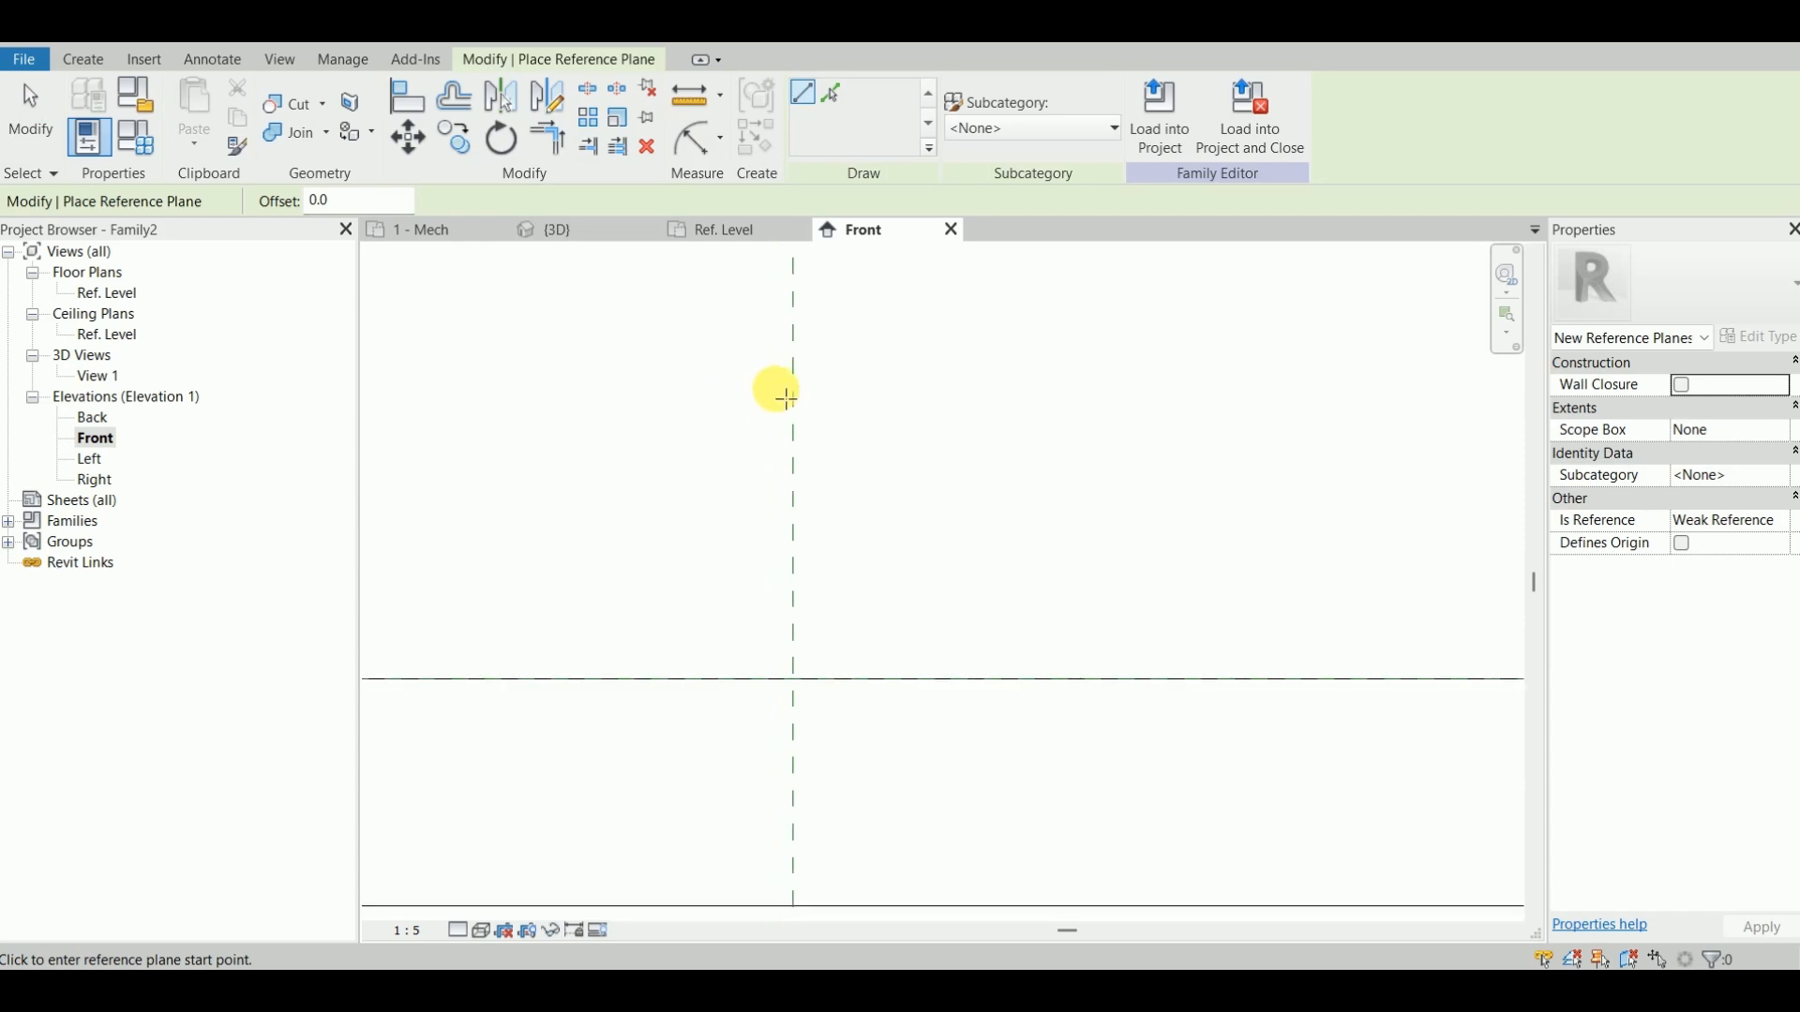
{"action": "left_click", "coordinate": [766, 347]}
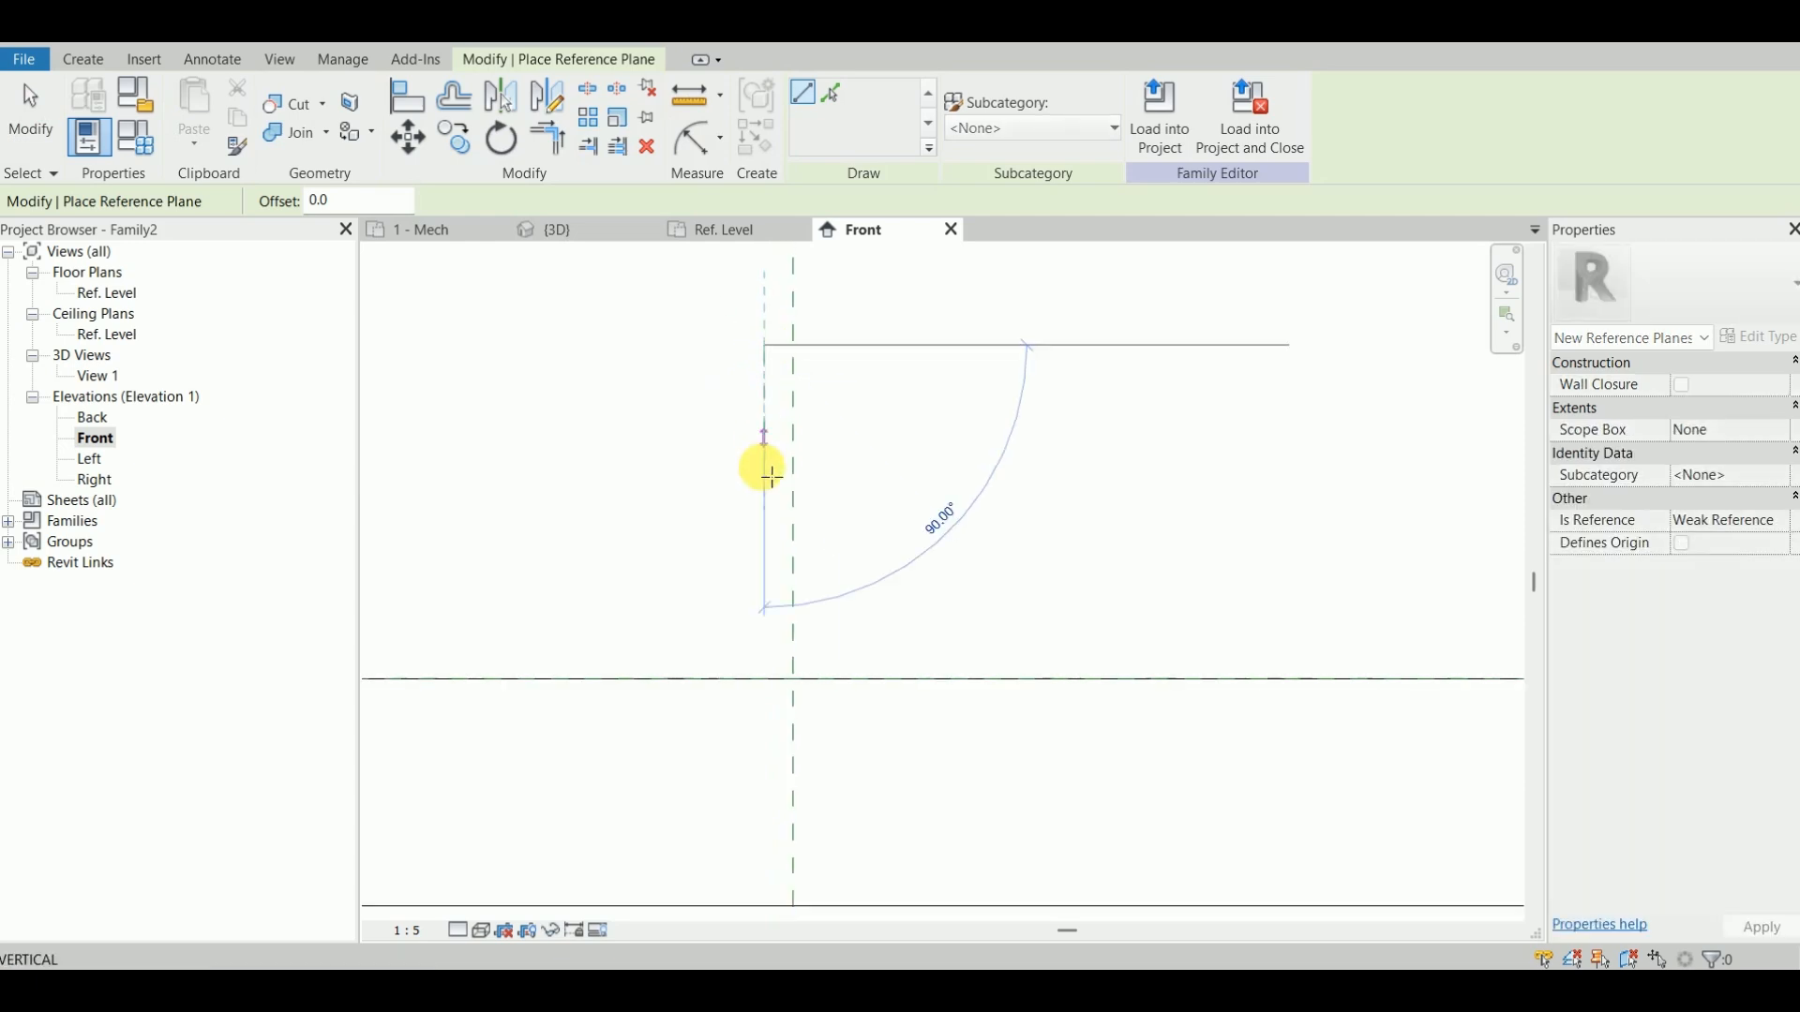
{"action": "scroll", "coordinate": [779, 689], "scroll_direction": "down", "scroll_amount": 1}
{"action": "middle_click_drag", "start_coordinate": [780, 690], "coordinate": [768, 562]}
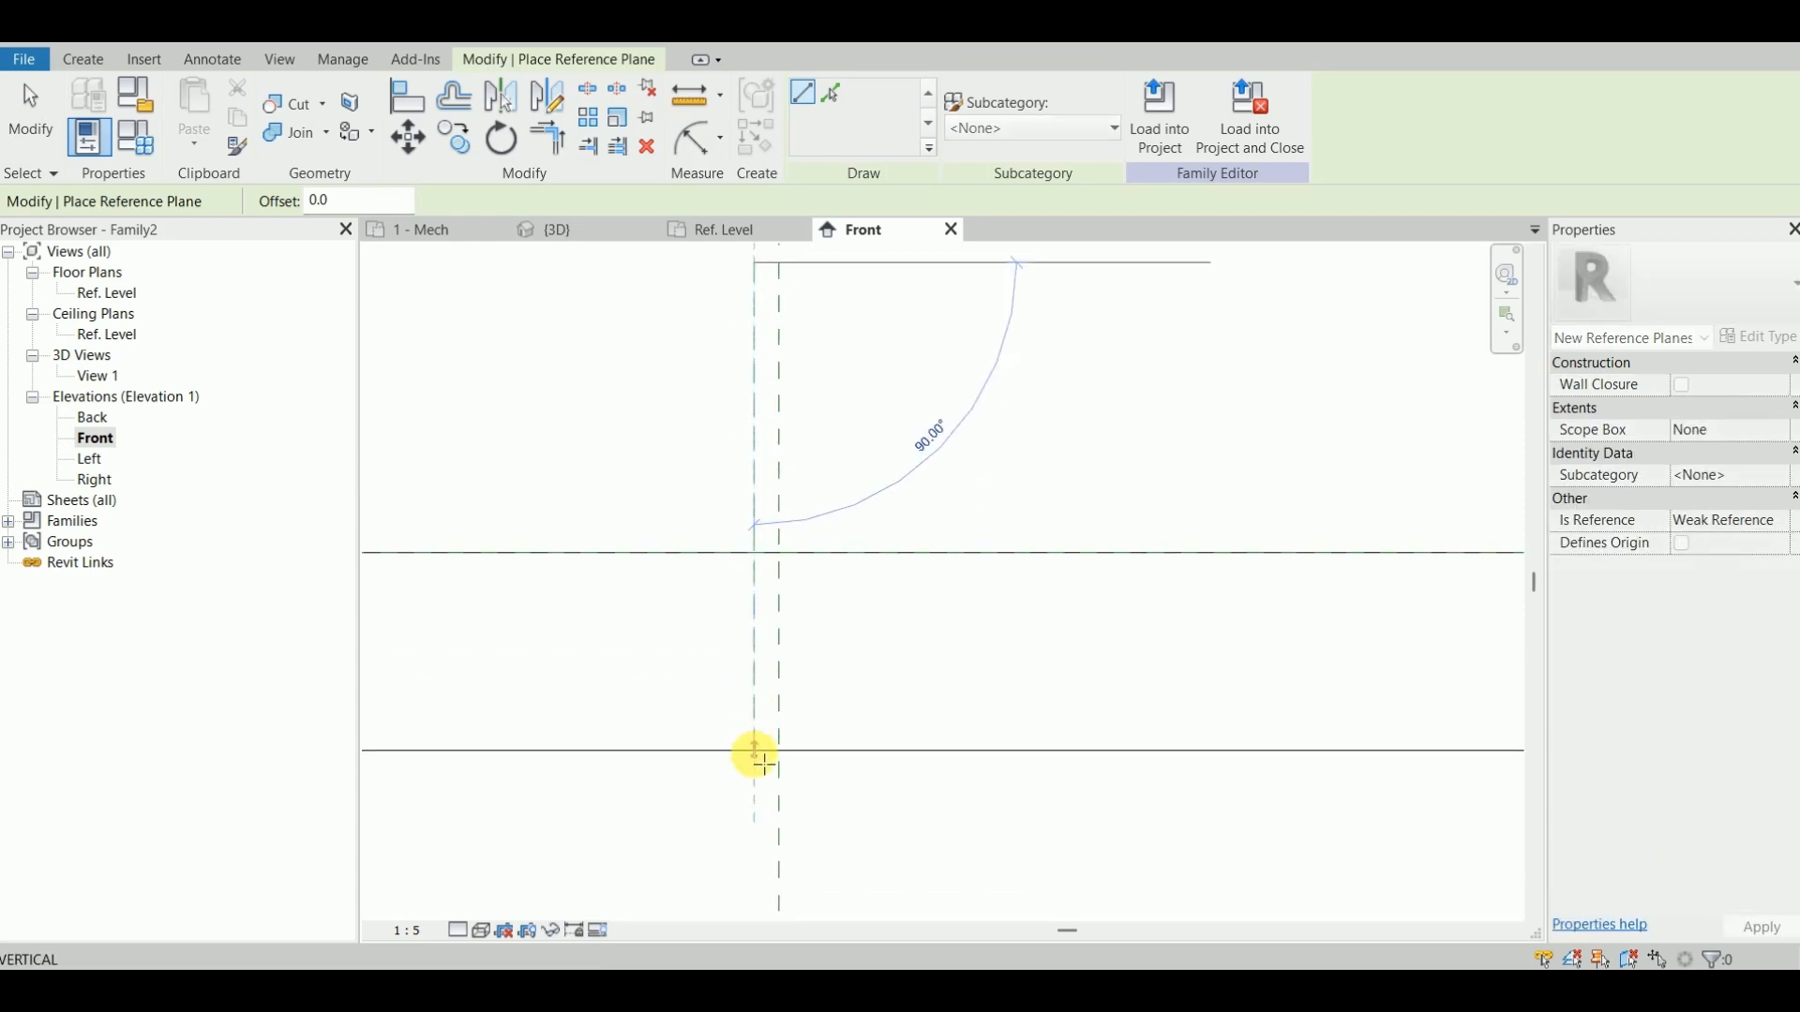
{"action": "left_click", "coordinate": [756, 814]}
{"action": "key", "text": "Escape"}
{"action": "key", "text": "Escape"}
Step: Draw a second vertical reference plane about 40 mm right of the centre plane, matching the left one in extent
{"action": "left_click", "coordinate": [781, 409]}
{"action": "scroll", "coordinate": [831, 403], "scroll_direction": "down", "scroll_amount": 1}
{"action": "middle_click_drag", "start_coordinate": [835, 404], "coordinate": [810, 487]}
{"action": "left_click", "coordinate": [790, 412]}
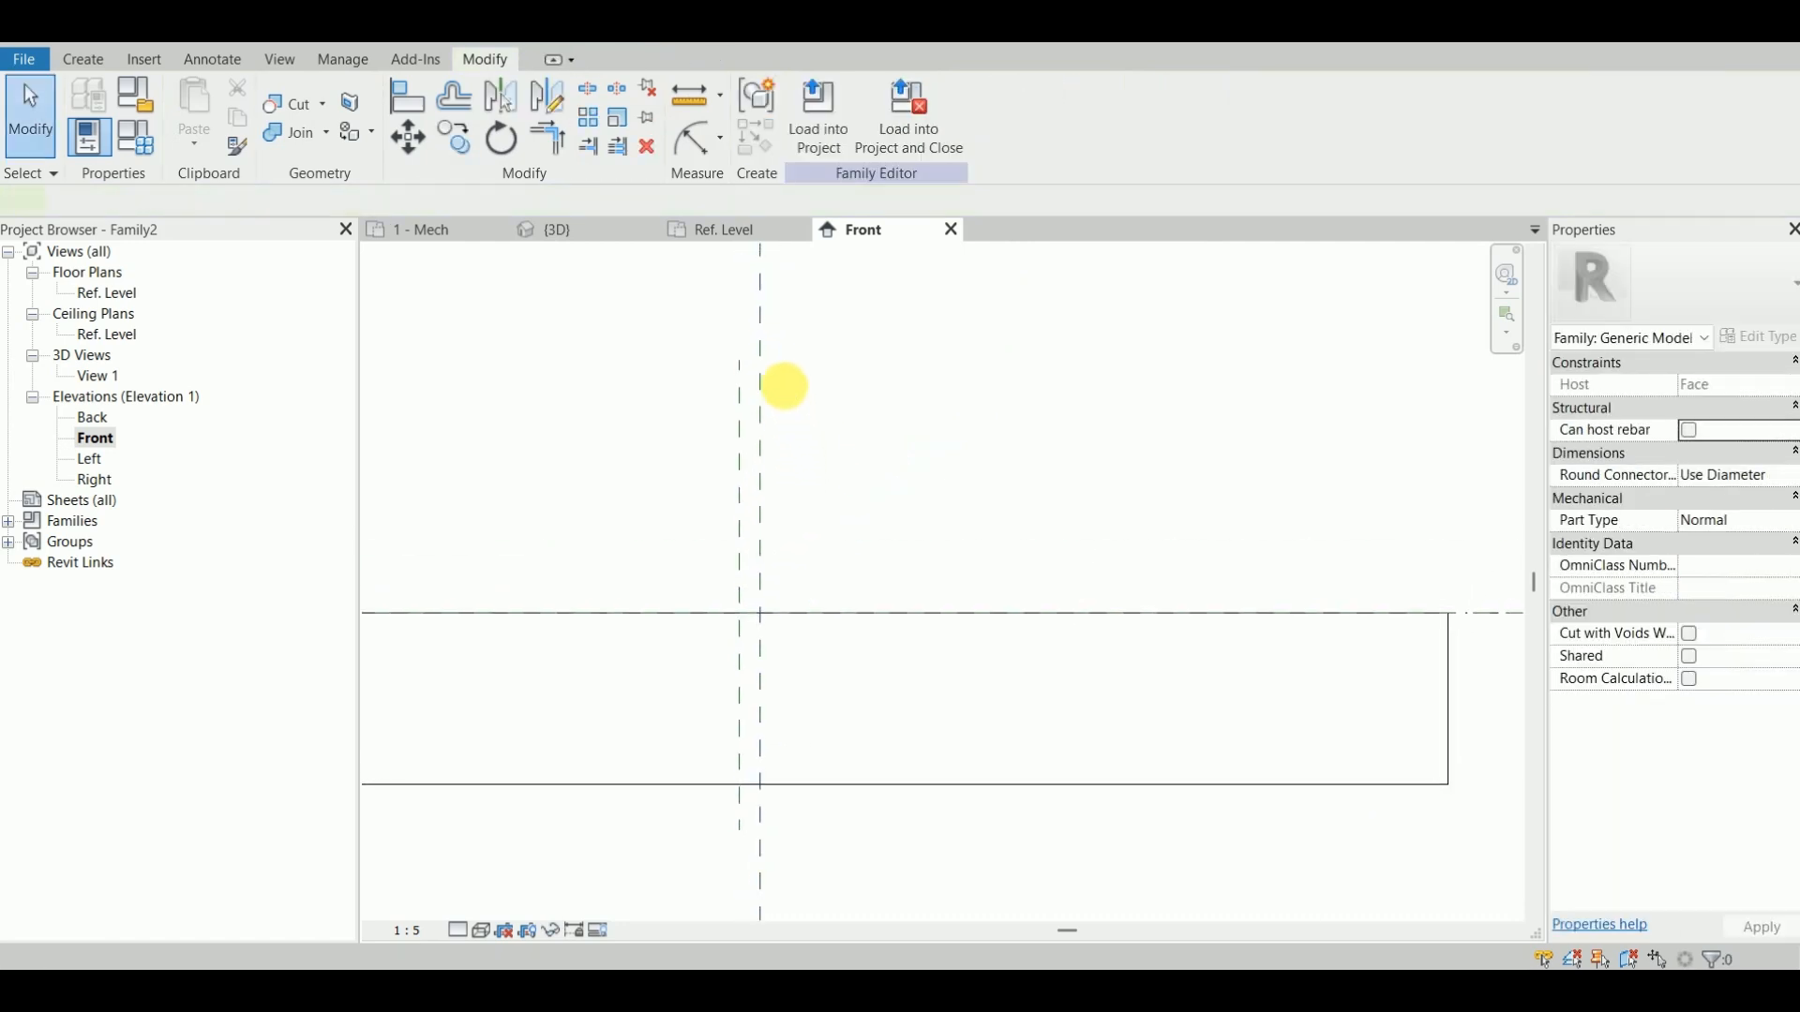
{"action": "key", "text": "r"}
{"action": "key", "text": "p"}
{"action": "left_click", "coordinate": [790, 368]}
{"action": "left_click", "coordinate": [795, 792]}
{"action": "key", "text": "Escape"}
{"action": "key", "text": "Escape"}
Step: Place an aligned dimension between the left reference plane and the centre plane
{"action": "scroll", "coordinate": [750, 384], "scroll_direction": "up", "scroll_amount": 4}
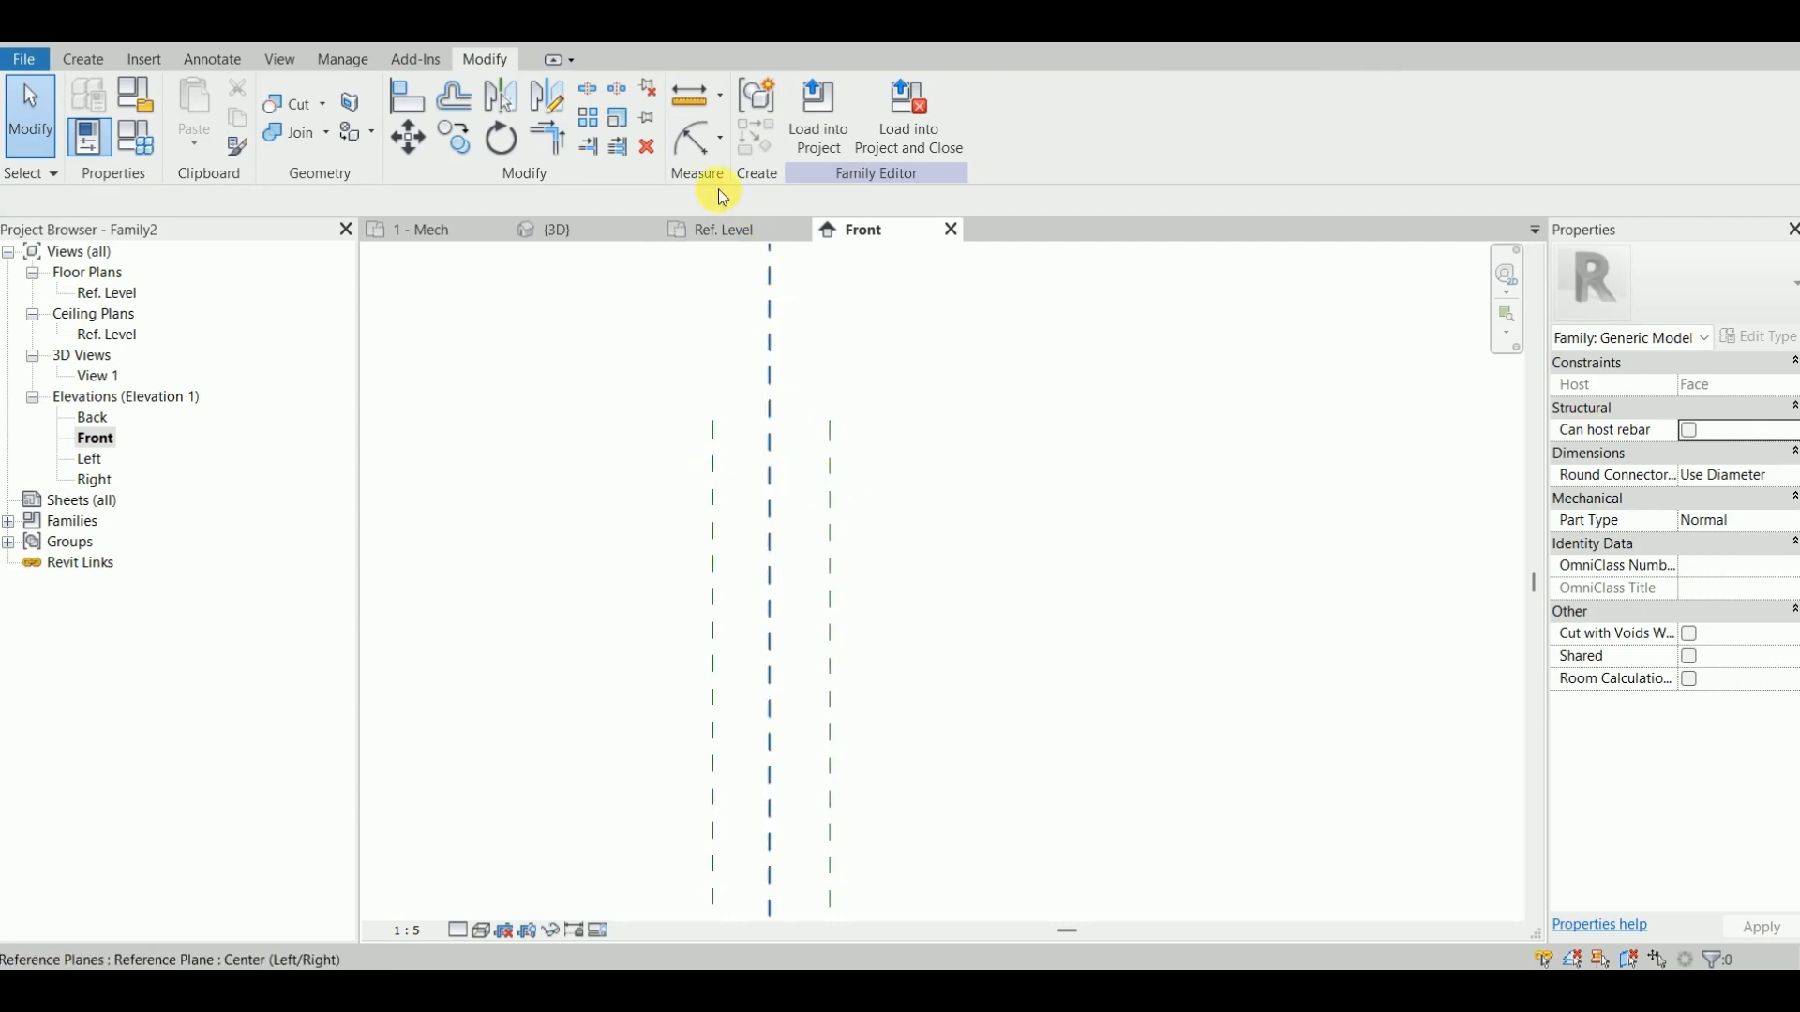
{"action": "left_click", "coordinate": [720, 140]}
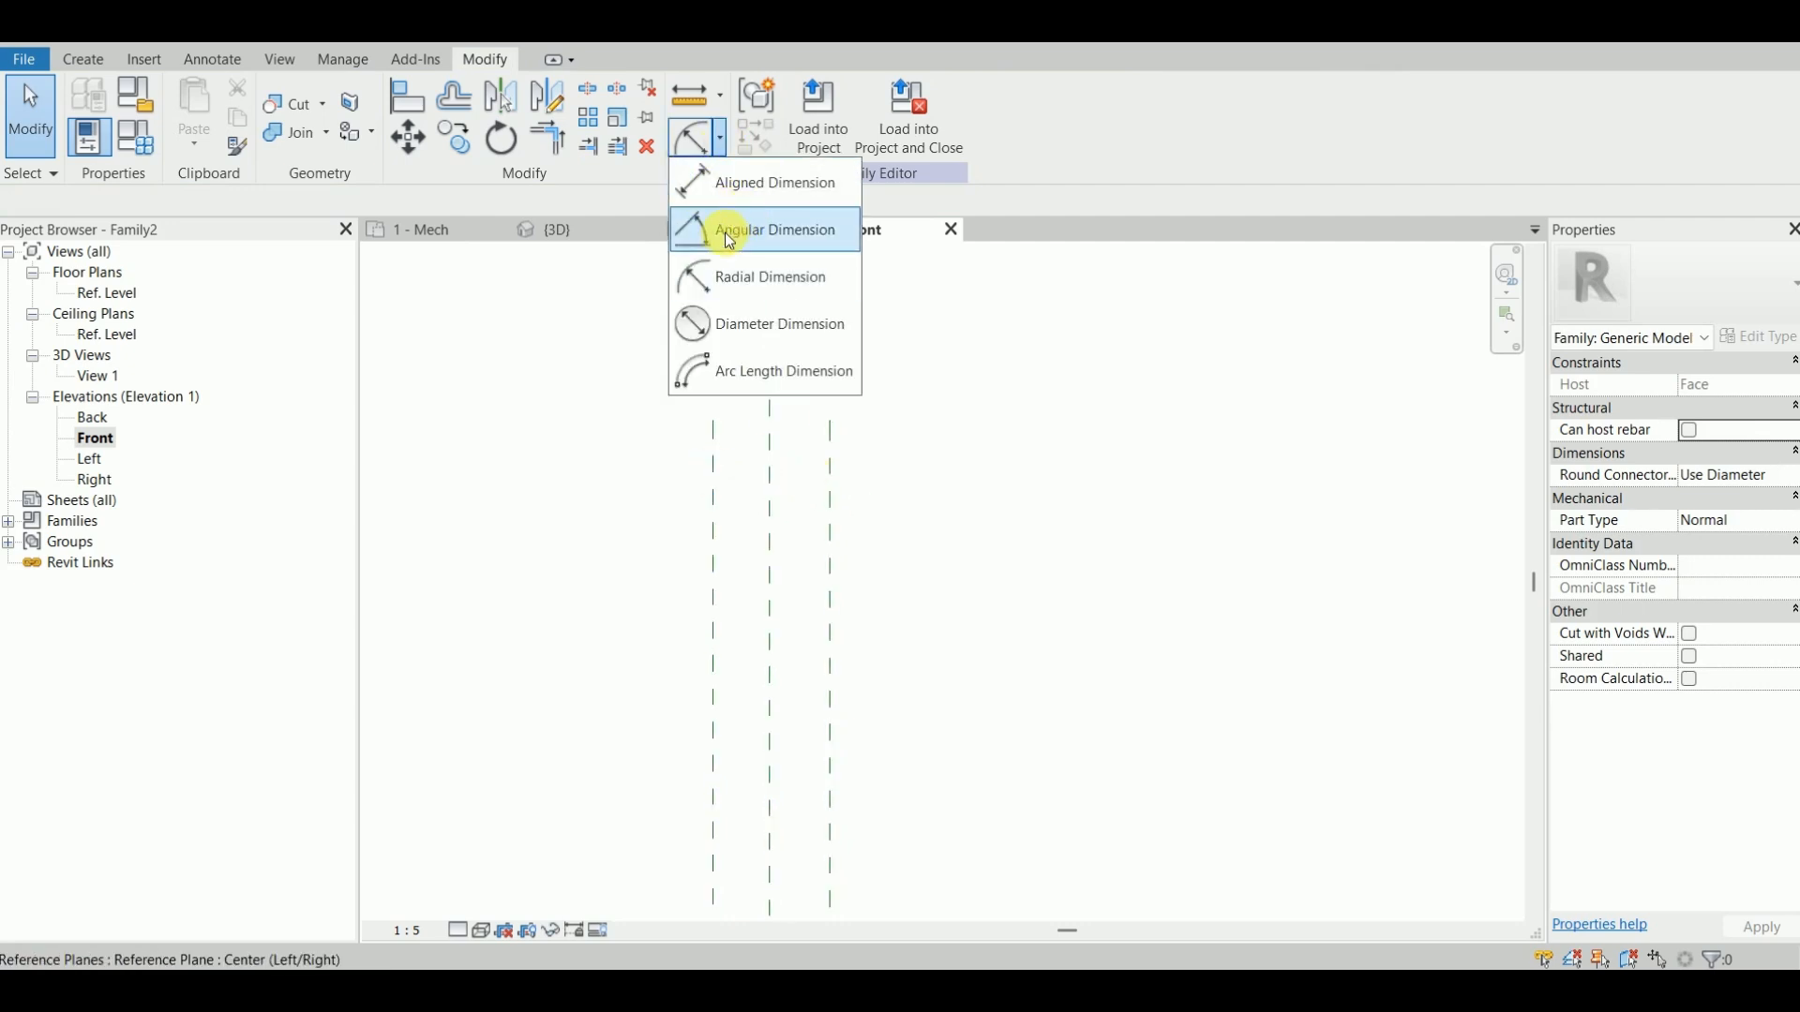
{"action": "left_click", "coordinate": [741, 182]}
{"action": "left_click", "coordinate": [765, 439]}
{"action": "left_click", "coordinate": [734, 344]}
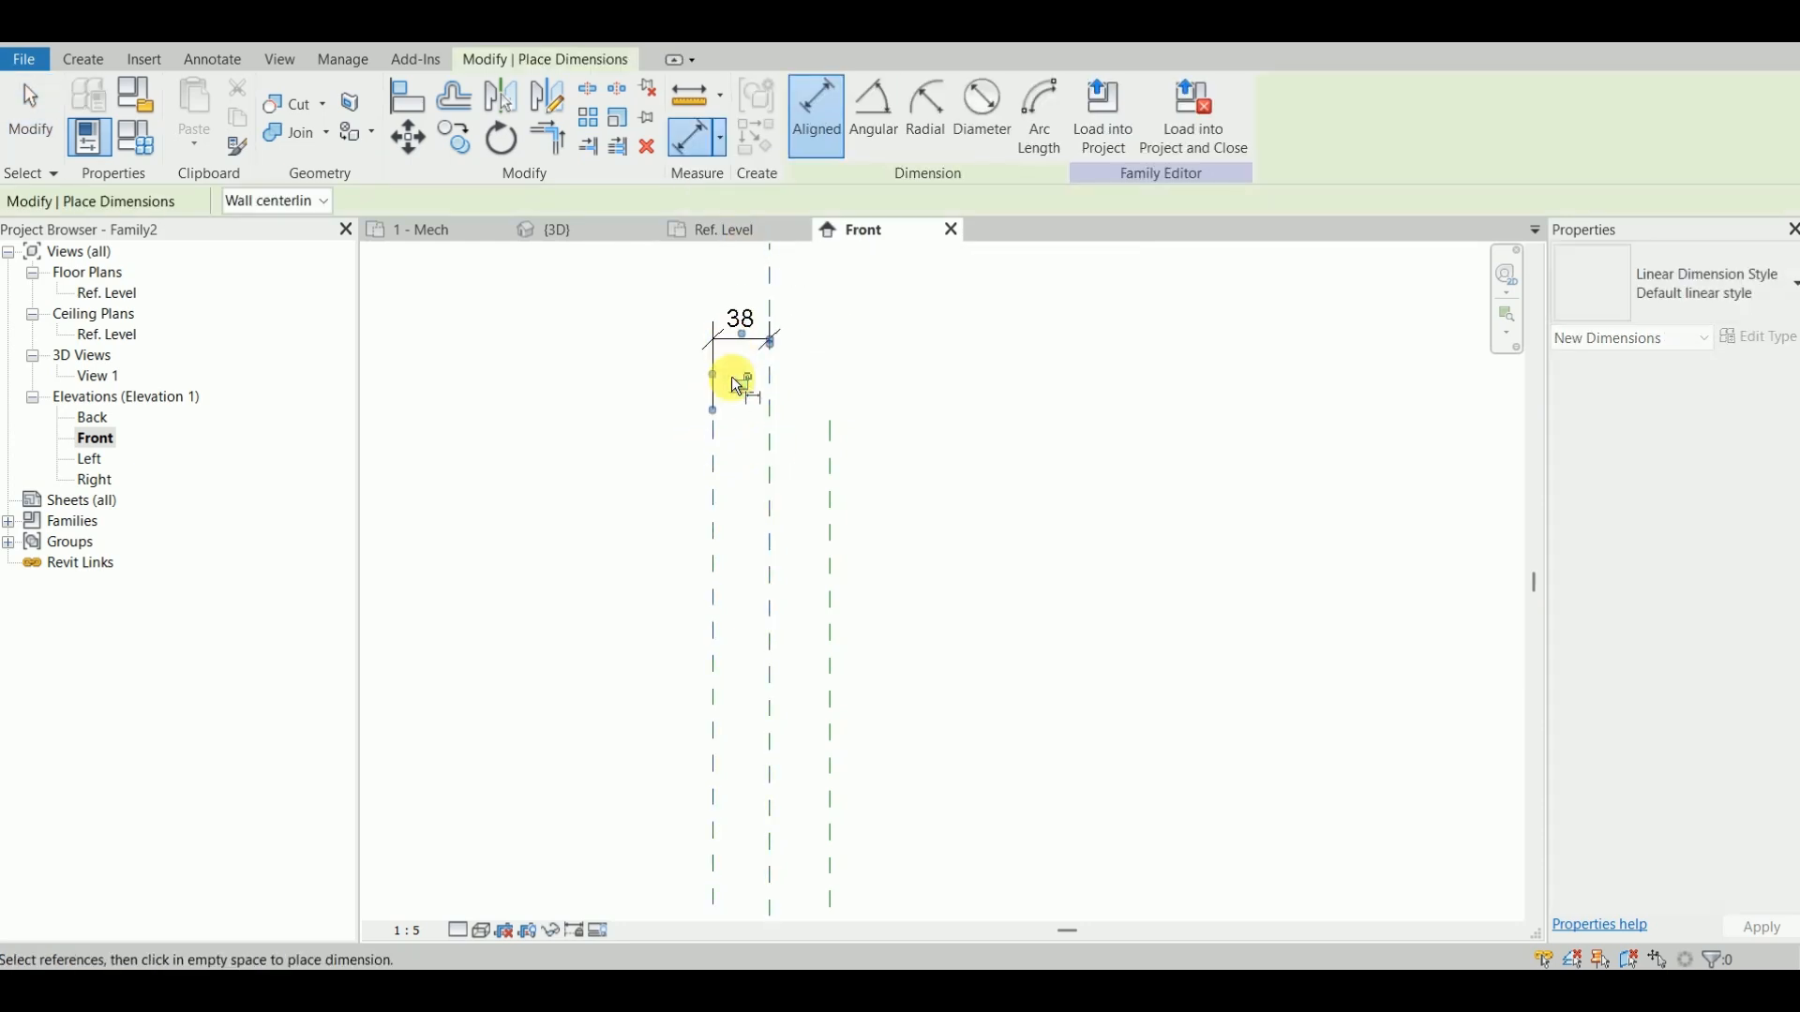
{"action": "key", "text": "Escape"}
{"action": "key", "text": "Escape"}
Step: Set the left reference plane's distance from the centre plane to 55 mm
{"action": "left_click", "coordinate": [714, 480]}
{"action": "left_click", "coordinate": [739, 327]}
{"action": "type", "text": "5"}
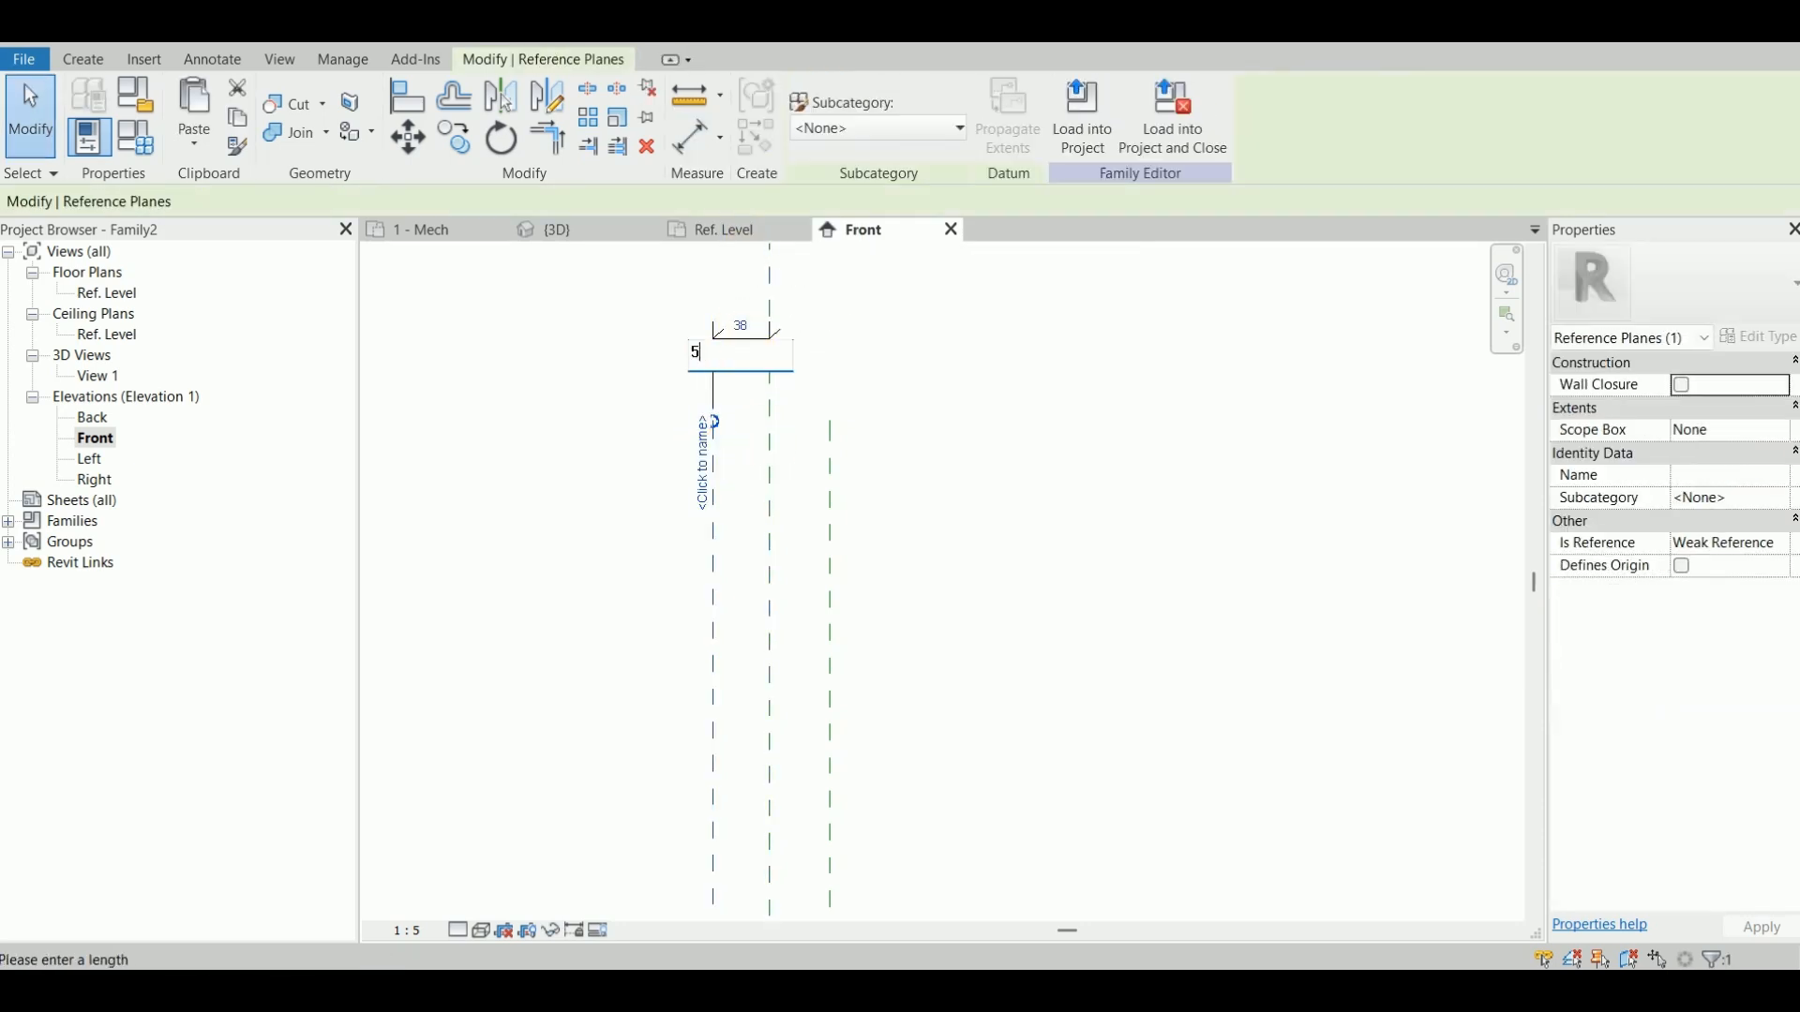
{"action": "type", "text": "5"}
{"action": "left_click", "coordinate": [763, 374]}
Step: Dimension the right reference plane from the centre plane and set its distance to 55 mm
{"action": "left_click", "coordinate": [690, 137]}
{"action": "left_click", "coordinate": [781, 543]}
{"action": "left_click", "coordinate": [836, 470]}
{"action": "left_click", "coordinate": [885, 280]}
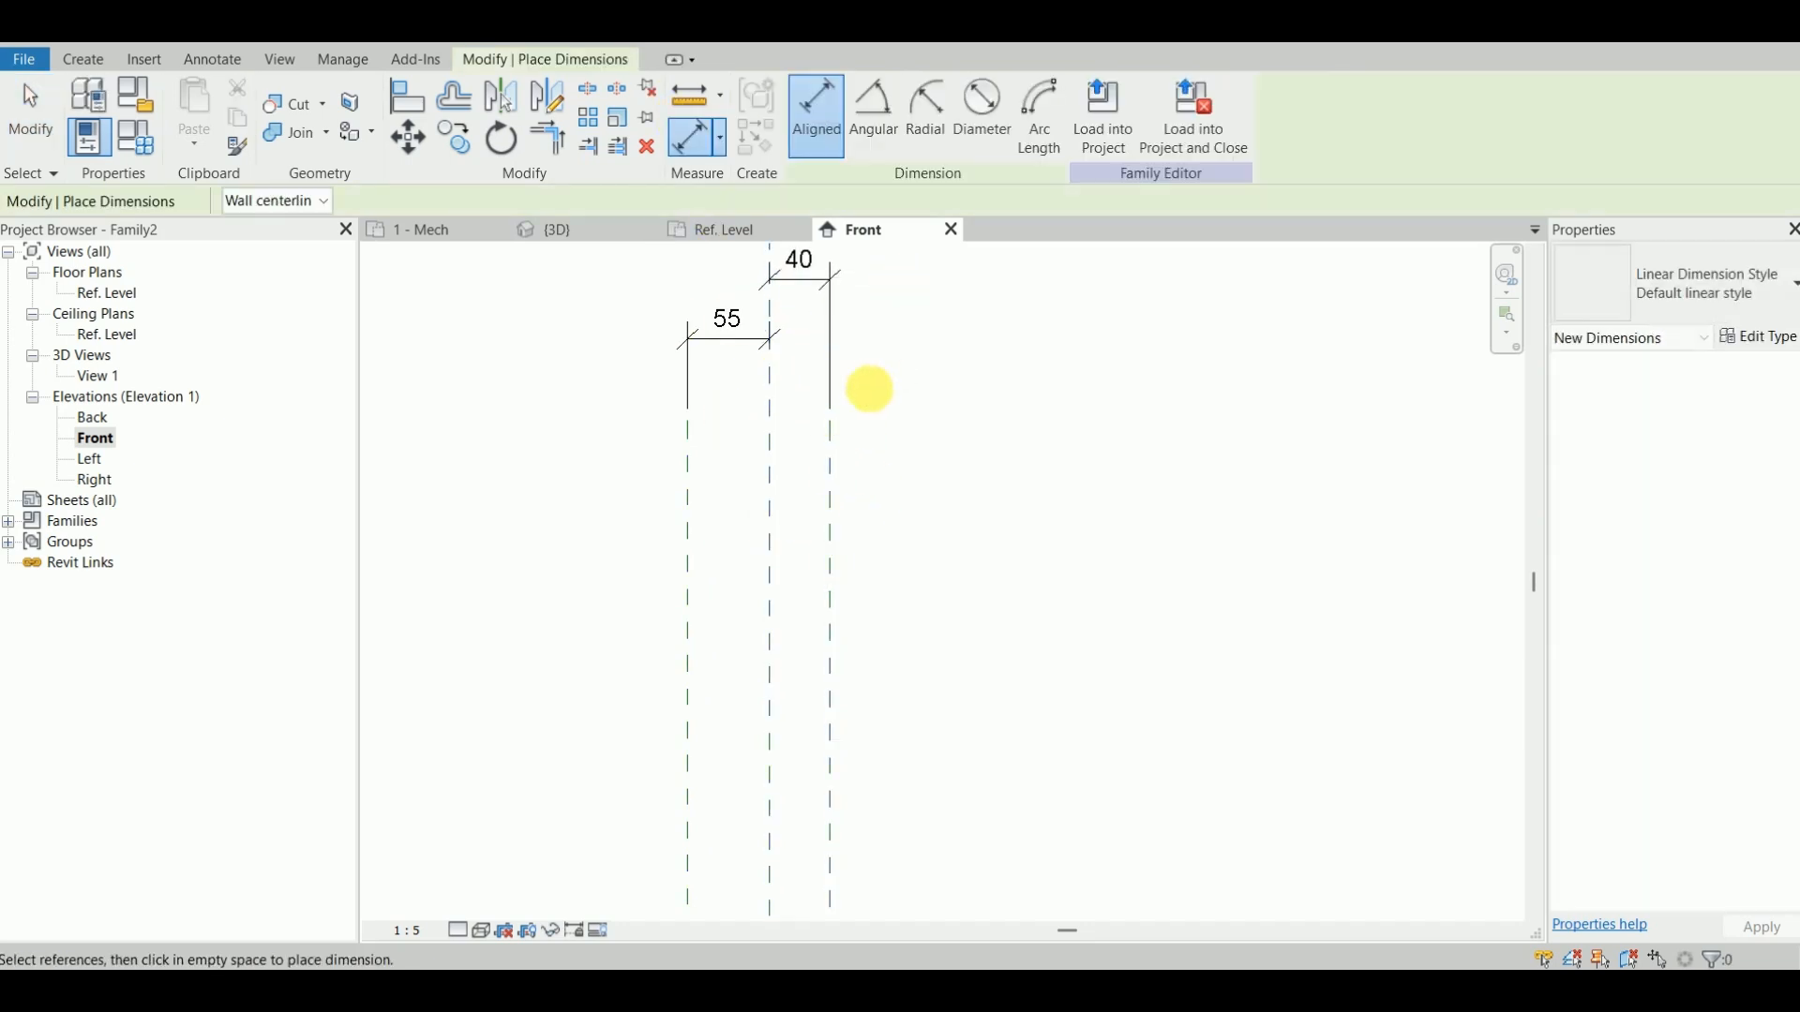
{"action": "key", "text": "Escape"}
{"action": "left_click", "coordinate": [829, 480]}
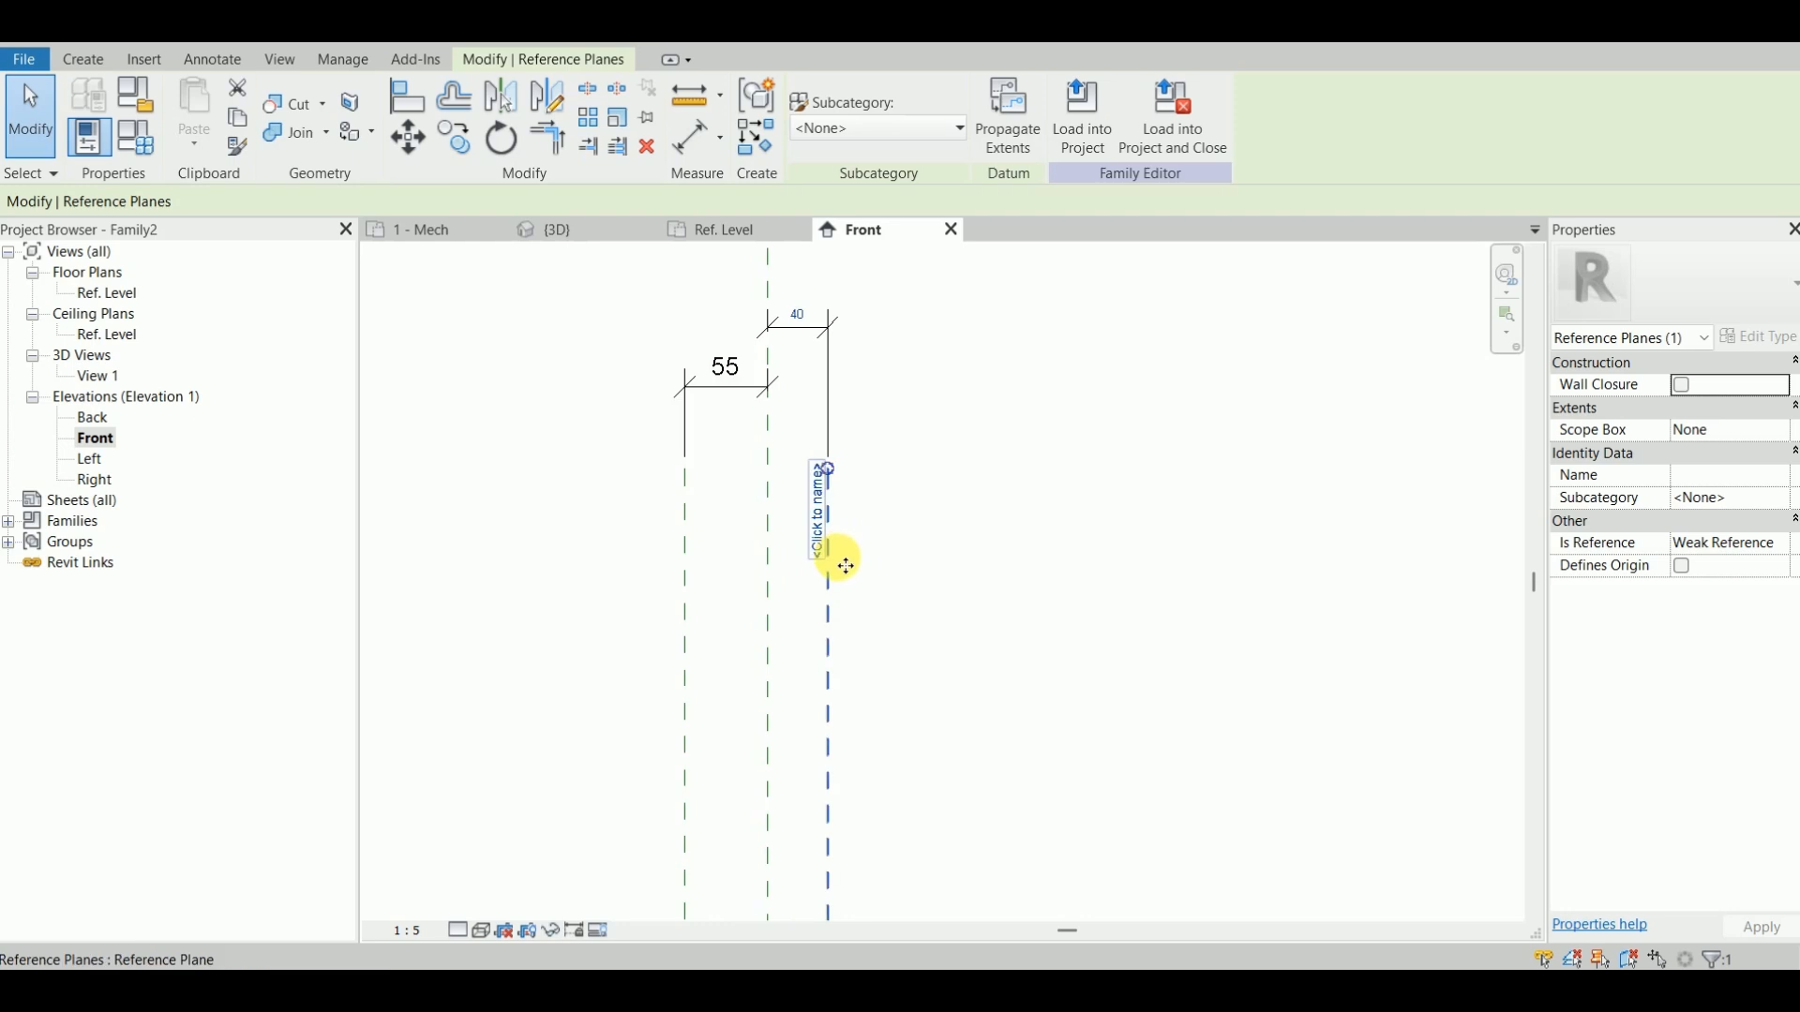
{"action": "left_click", "coordinate": [792, 336]}
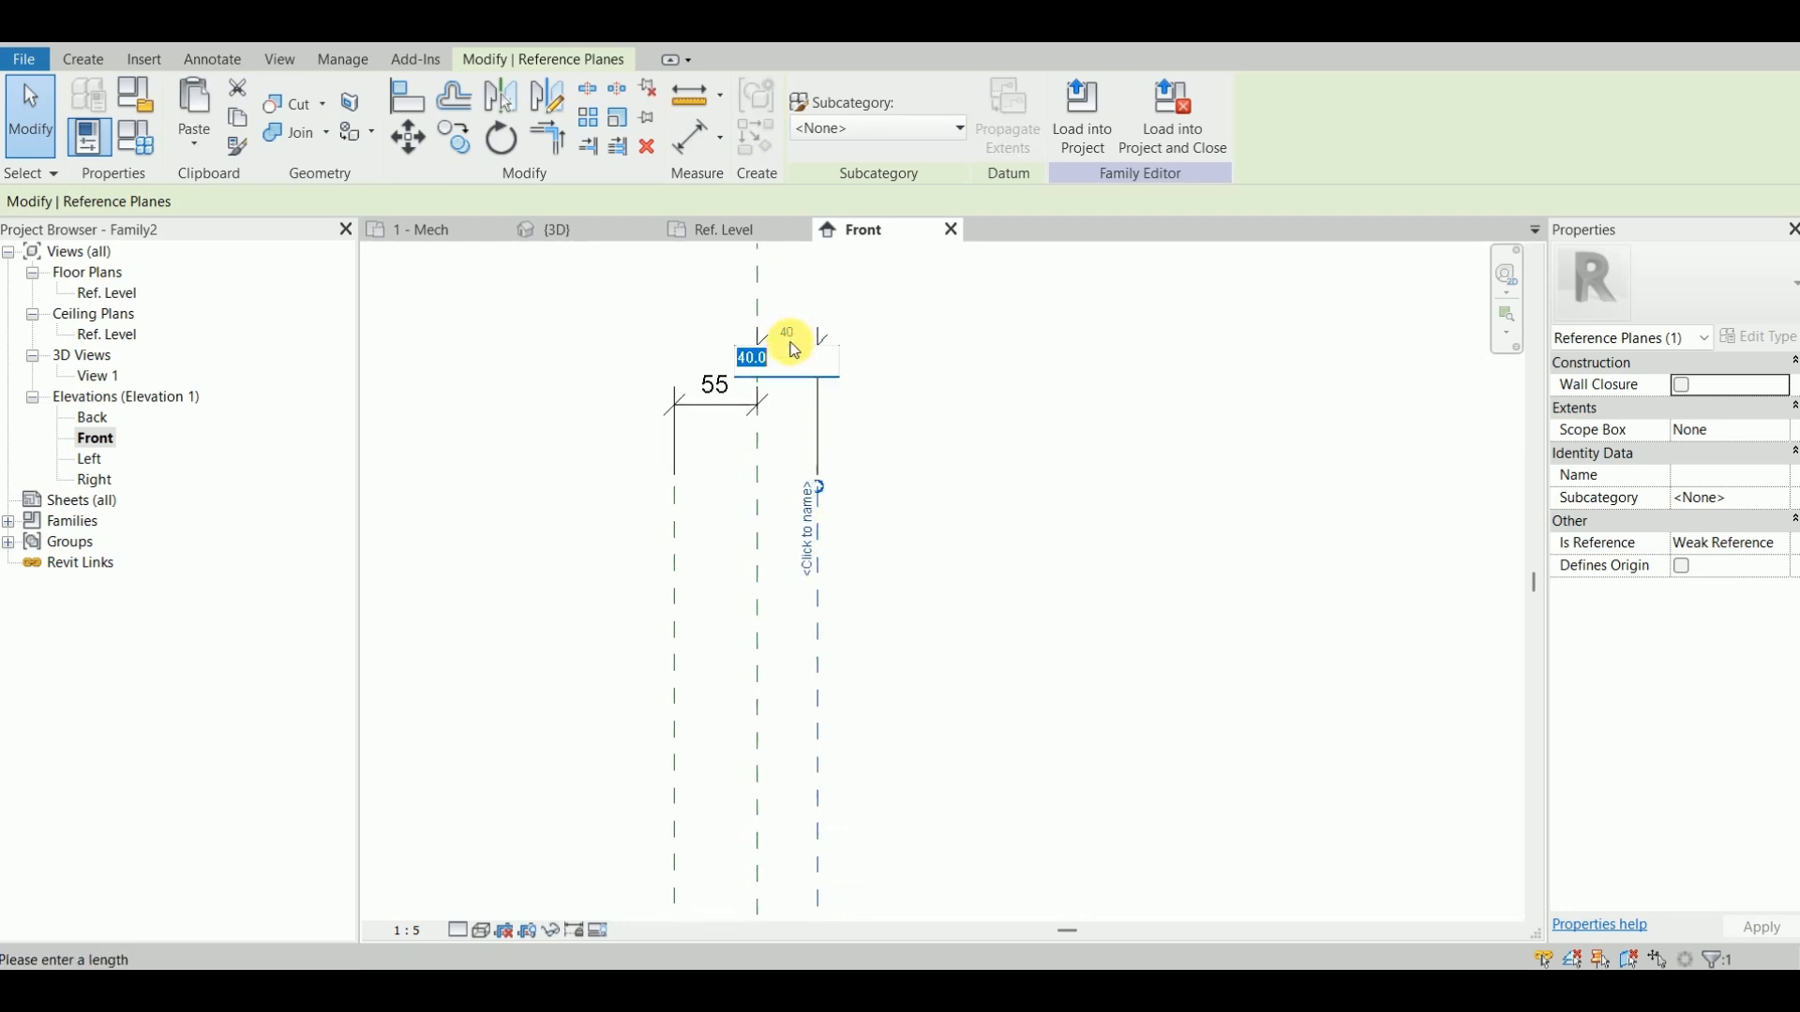
{"action": "key", "text": "Return"}
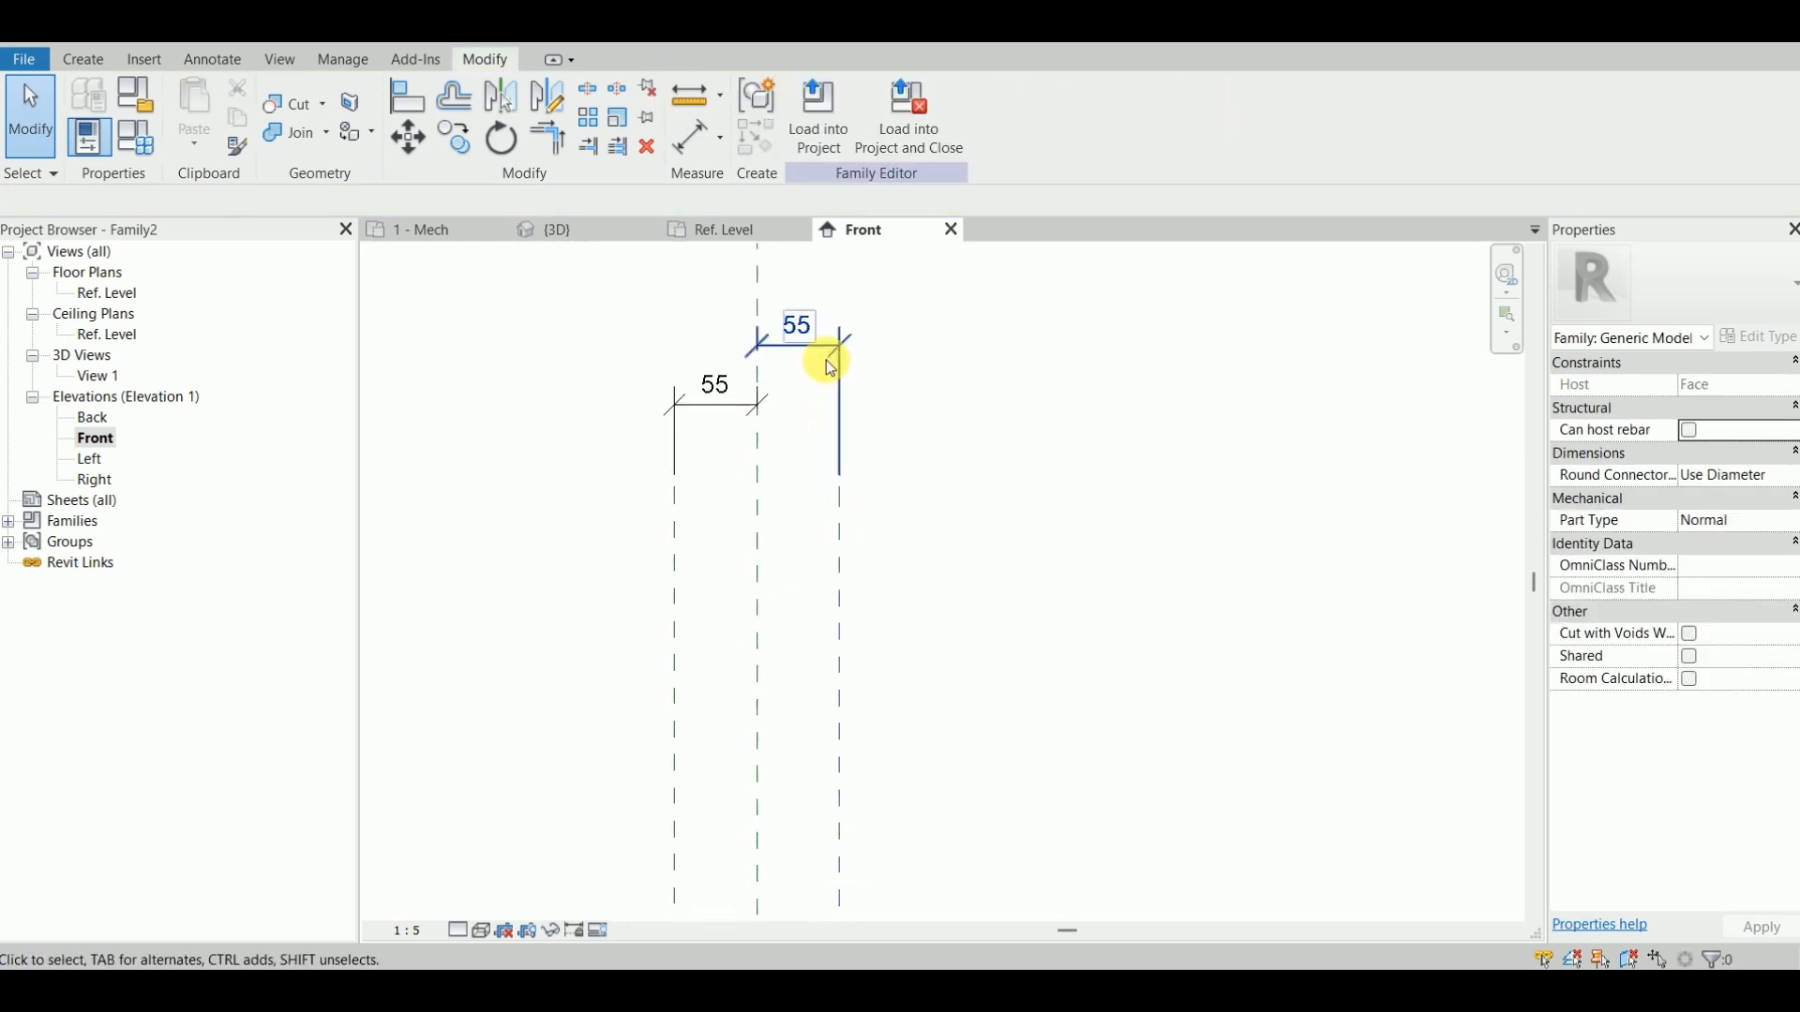
Step: Delete the two aligned dimensions between the centre plane and the side reference planes
{"action": "left_click", "coordinate": [830, 349]}
{"action": "key", "text": "Delete"}
{"action": "left_click", "coordinate": [701, 403]}
{"action": "key", "text": "Delete"}
Step: Draw another vertical reference plane just inside the left reference plane, extending down below the host
{"action": "scroll", "coordinate": [789, 350], "scroll_direction": "down", "scroll_amount": 3}
{"action": "middle_click_drag", "start_coordinate": [709, 468], "coordinate": [644, 347]}
{"action": "scroll", "coordinate": [693, 328], "scroll_direction": "up", "scroll_amount": 3}
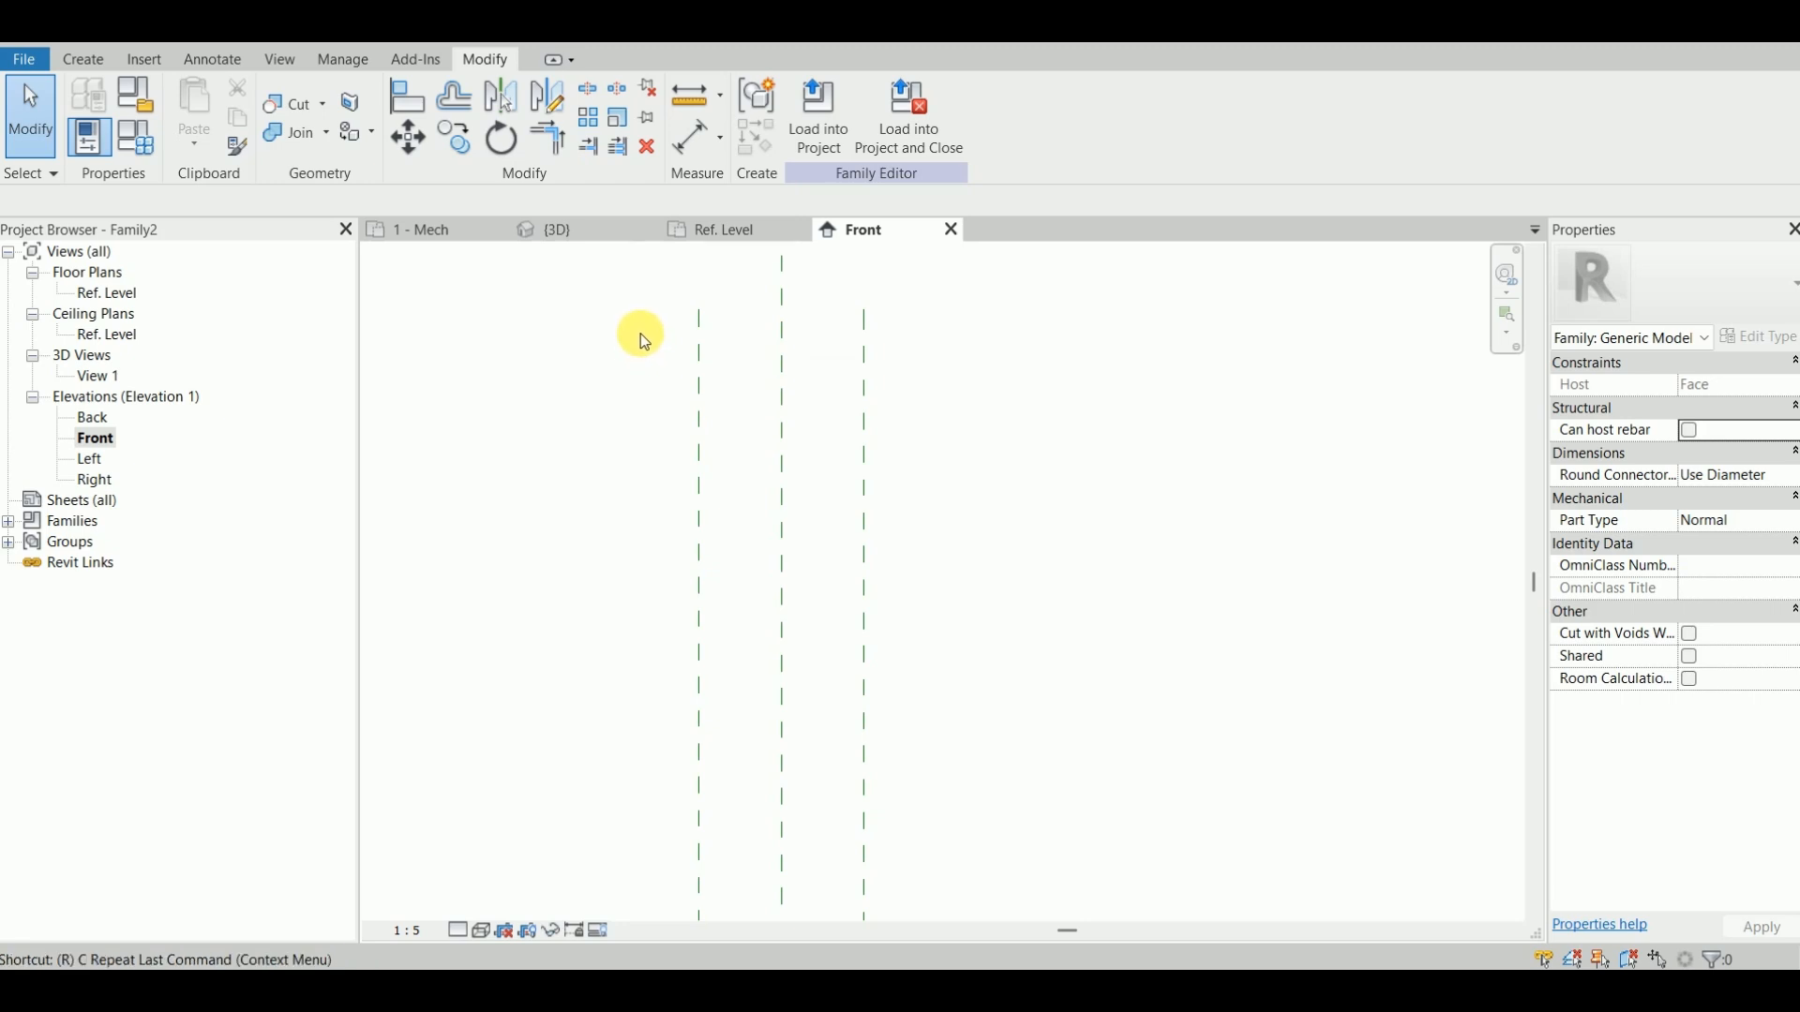
{"action": "key", "text": "p"}
{"action": "scroll", "coordinate": [705, 319], "scroll_direction": "up", "scroll_amount": 3}
{"action": "scroll", "coordinate": [738, 306], "scroll_direction": "down", "scroll_amount": 1}
{"action": "middle_click_drag", "start_coordinate": [738, 306], "coordinate": [709, 422]}
{"action": "left_click", "coordinate": [701, 411]}
{"action": "scroll", "coordinate": [716, 604], "scroll_direction": "down", "scroll_amount": 4}
{"action": "middle_click_drag", "start_coordinate": [717, 619], "coordinate": [719, 367]}
{"action": "scroll", "coordinate": [718, 630], "scroll_direction": "down", "scroll_amount": 1}
{"action": "middle_click_drag", "start_coordinate": [725, 687], "coordinate": [703, 534]}
{"action": "left_click", "coordinate": [722, 738]}
Step: Draw a vertical reference plane about 5 mm inside the right reference plane, ending level with the other planes
{"action": "scroll", "coordinate": [765, 477], "scroll_direction": "up", "scroll_amount": 1}
{"action": "scroll", "coordinate": [709, 483], "scroll_direction": "up", "scroll_amount": 2}
{"action": "left_click", "coordinate": [710, 444]}
{"action": "left_click", "coordinate": [697, 434]}
{"action": "scroll", "coordinate": [690, 679], "scroll_direction": "down", "scroll_amount": 3}
{"action": "middle_click_drag", "start_coordinate": [686, 656], "coordinate": [701, 292]}
{"action": "left_click", "coordinate": [693, 783]}
{"action": "mouse_move", "coordinate": [695, 784]}
{"action": "middle_mouse_down"}
{"action": "mouse_move", "coordinate": [695, 564]}
{"action": "mouse_move", "coordinate": [695, 755]}
{"action": "middle_mouse_up"}
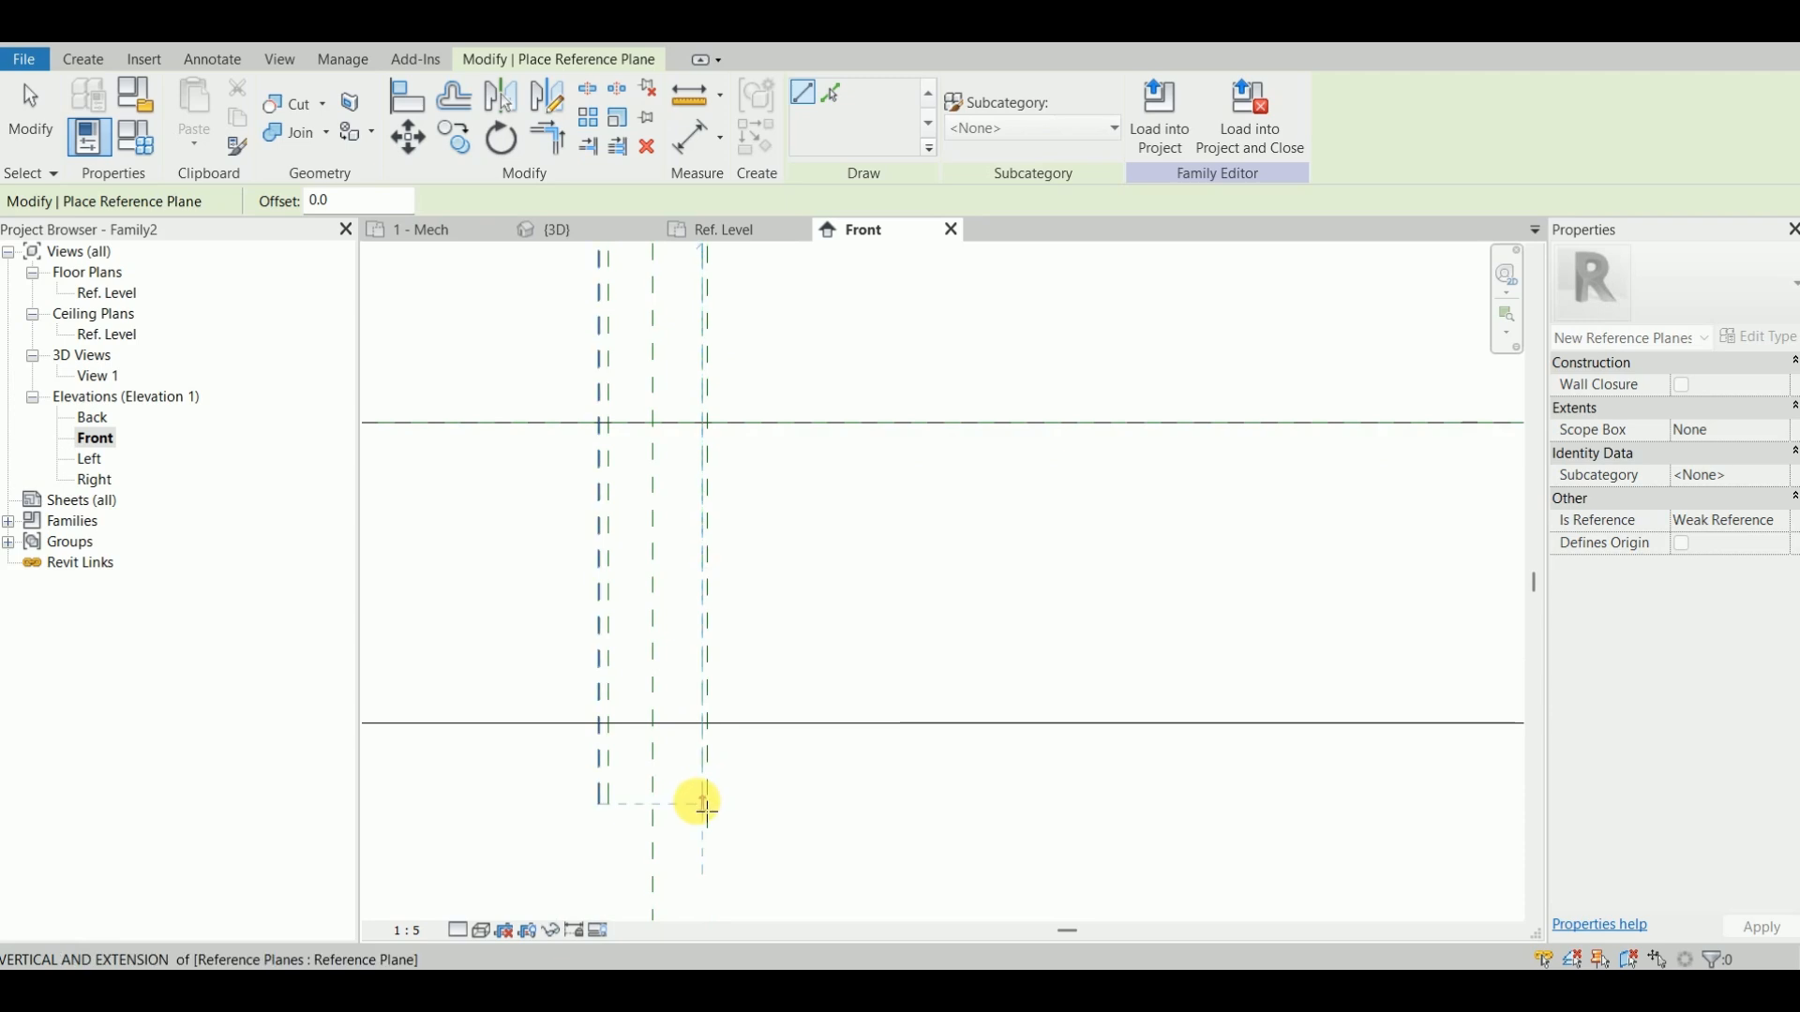
{"action": "key", "text": "Escape"}
Step: Place an aligned dimension between the two closely spaced reference planes on the right side
{"action": "middle_click_drag", "start_coordinate": [716, 277], "coordinate": [707, 658]}
{"action": "scroll", "coordinate": [685, 433], "scroll_direction": "up", "scroll_amount": 2}
{"action": "middle_click_drag", "start_coordinate": [683, 428], "coordinate": [703, 597]}
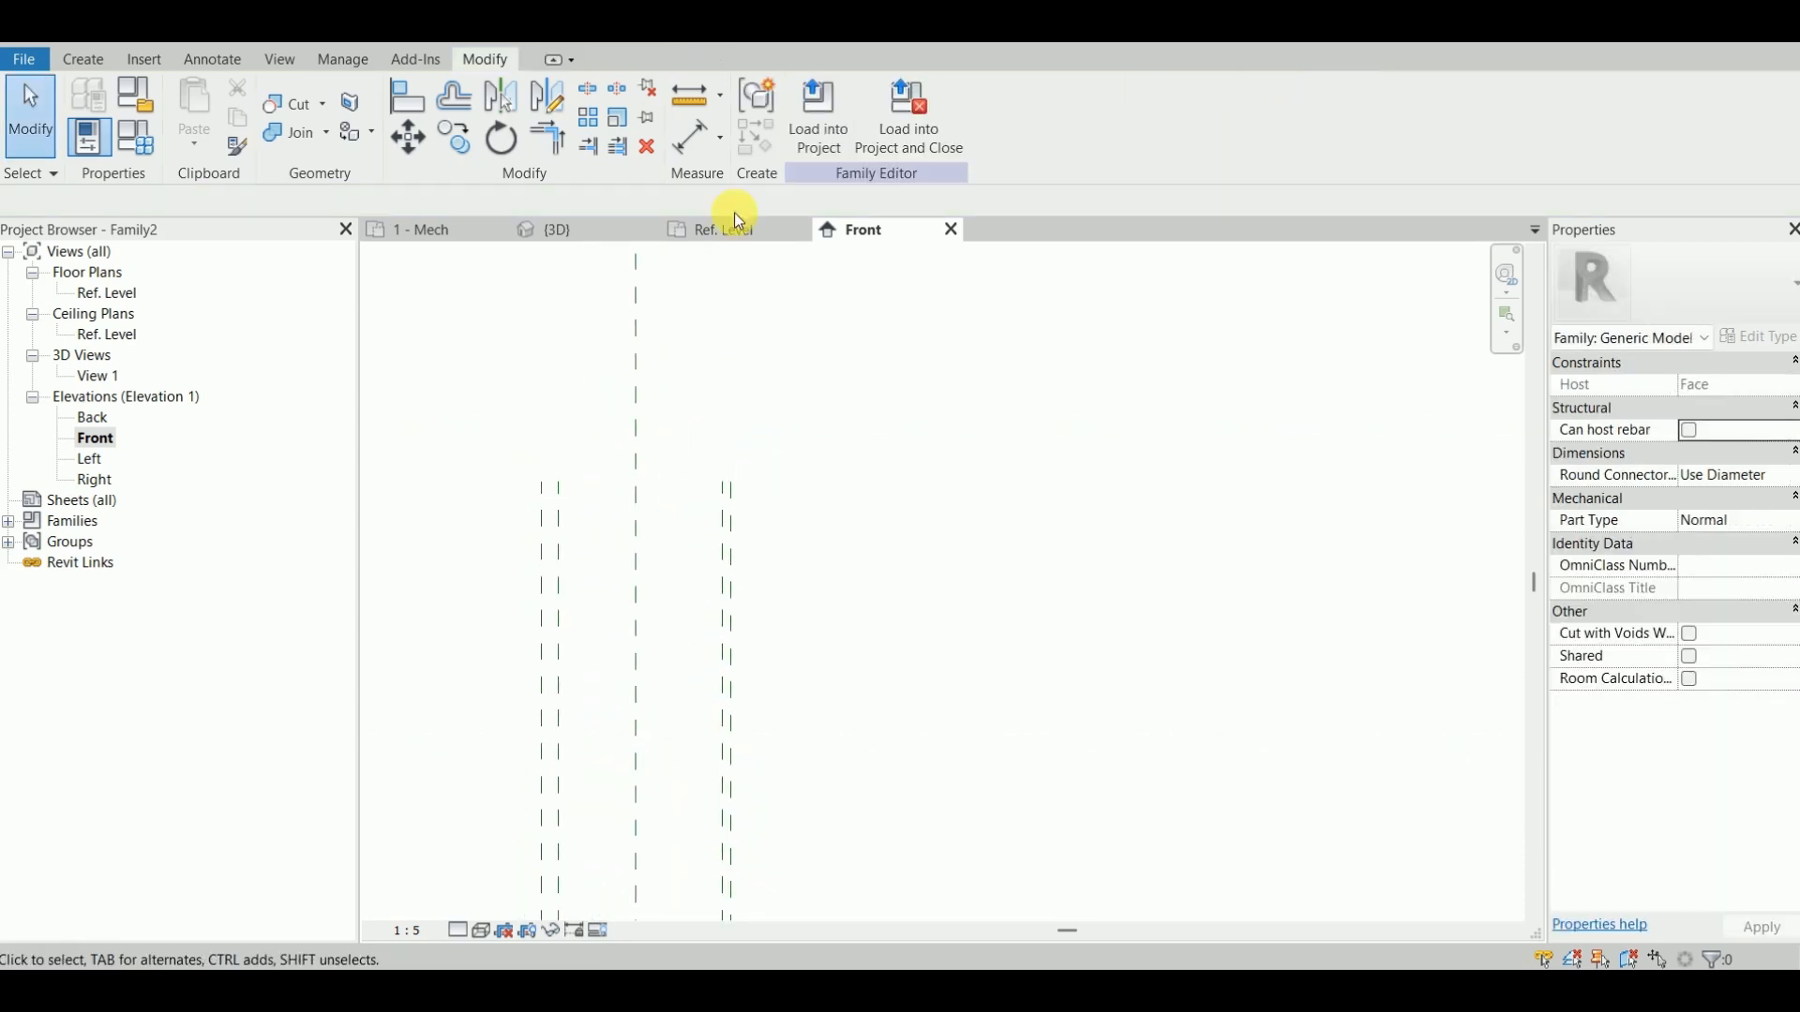
{"action": "left_click", "coordinate": [699, 136]}
{"action": "scroll", "coordinate": [700, 465], "scroll_direction": "up", "scroll_amount": 3}
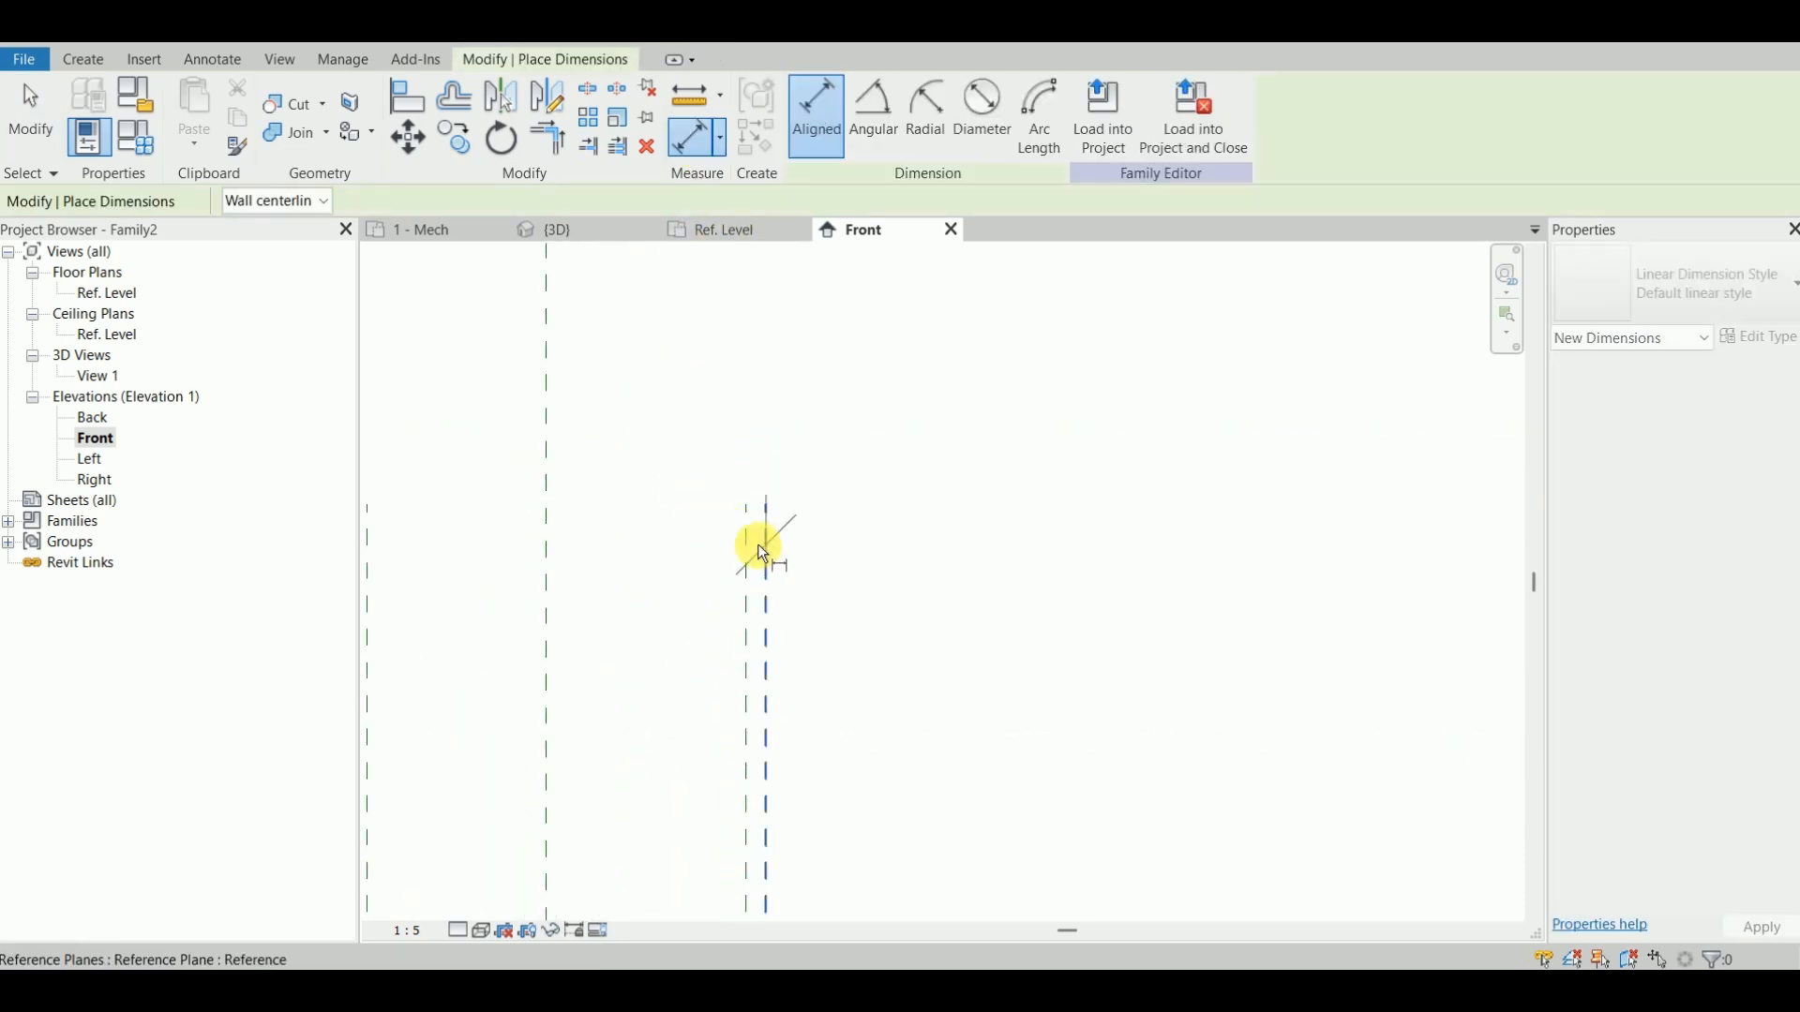
{"action": "left_click", "coordinate": [764, 375]}
{"action": "scroll", "coordinate": [774, 414], "scroll_direction": "down", "scroll_amount": 2}
{"action": "key", "text": "Escape"}
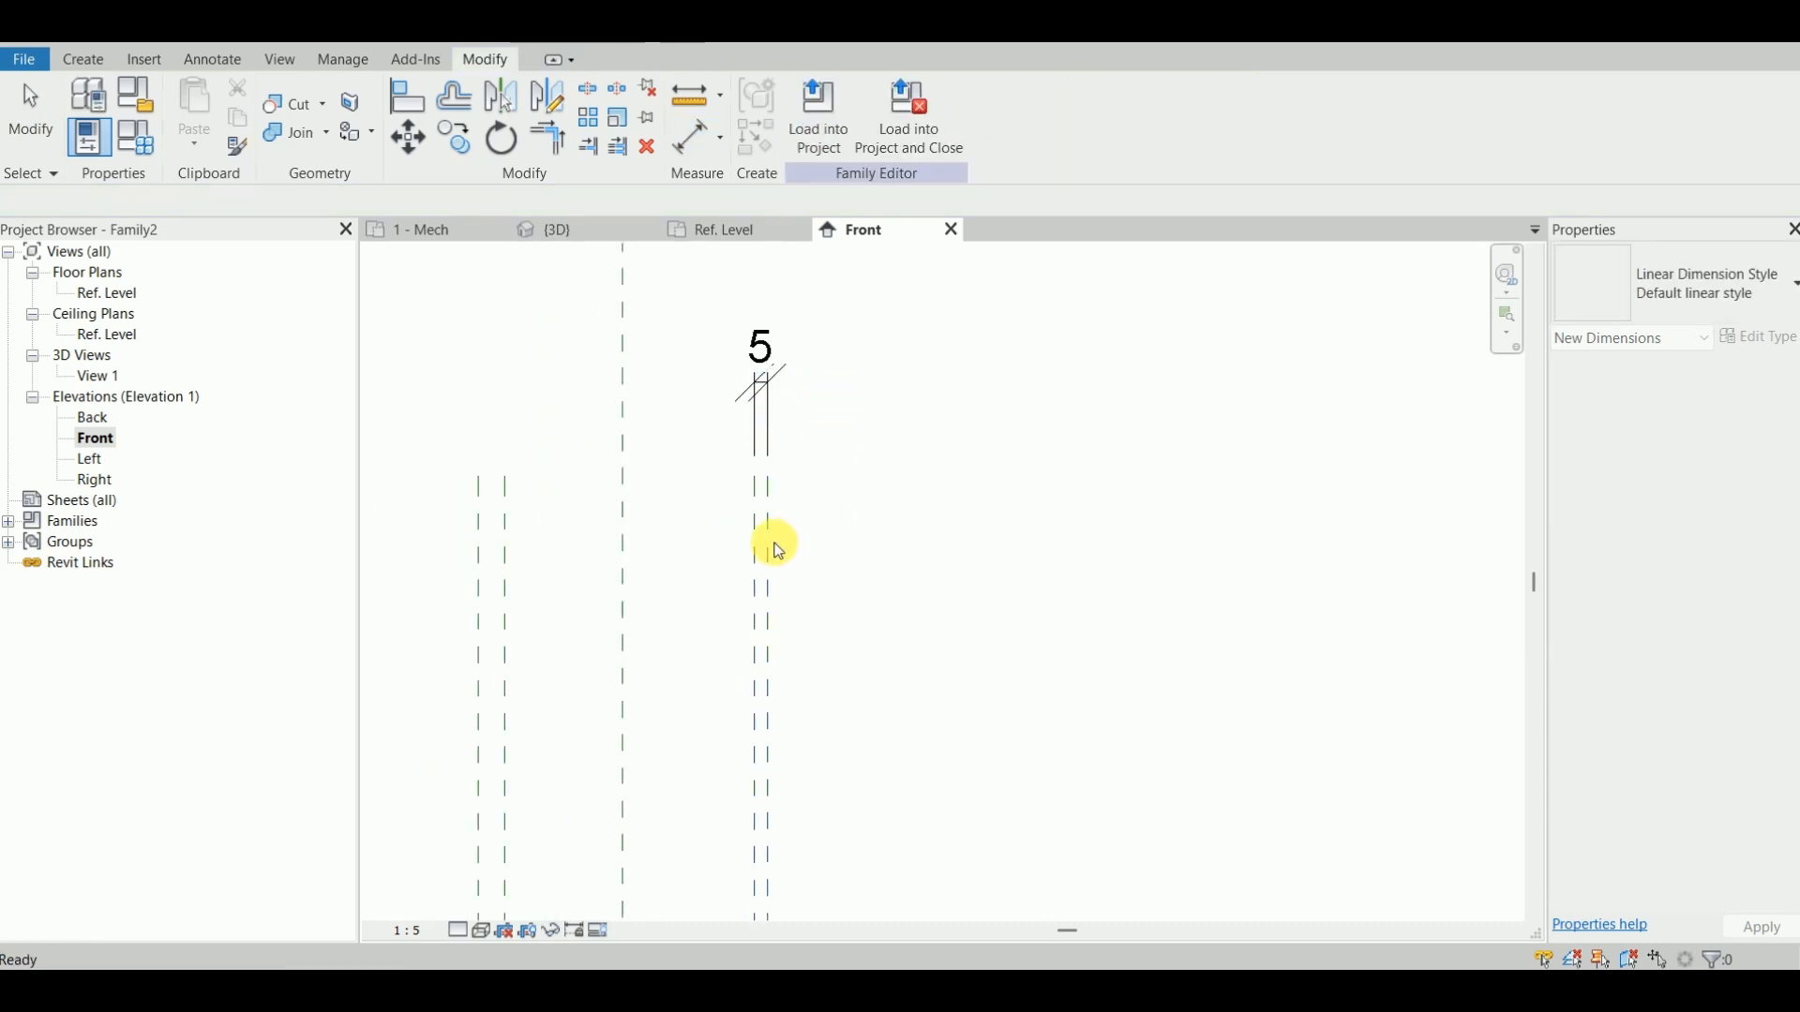
Step: Set the gap between the two right-side reference planes to 6 mm and delete their dimension
{"action": "left_click", "coordinate": [757, 548]}
{"action": "scroll", "coordinate": [771, 362], "scroll_direction": "up", "scroll_amount": 3}
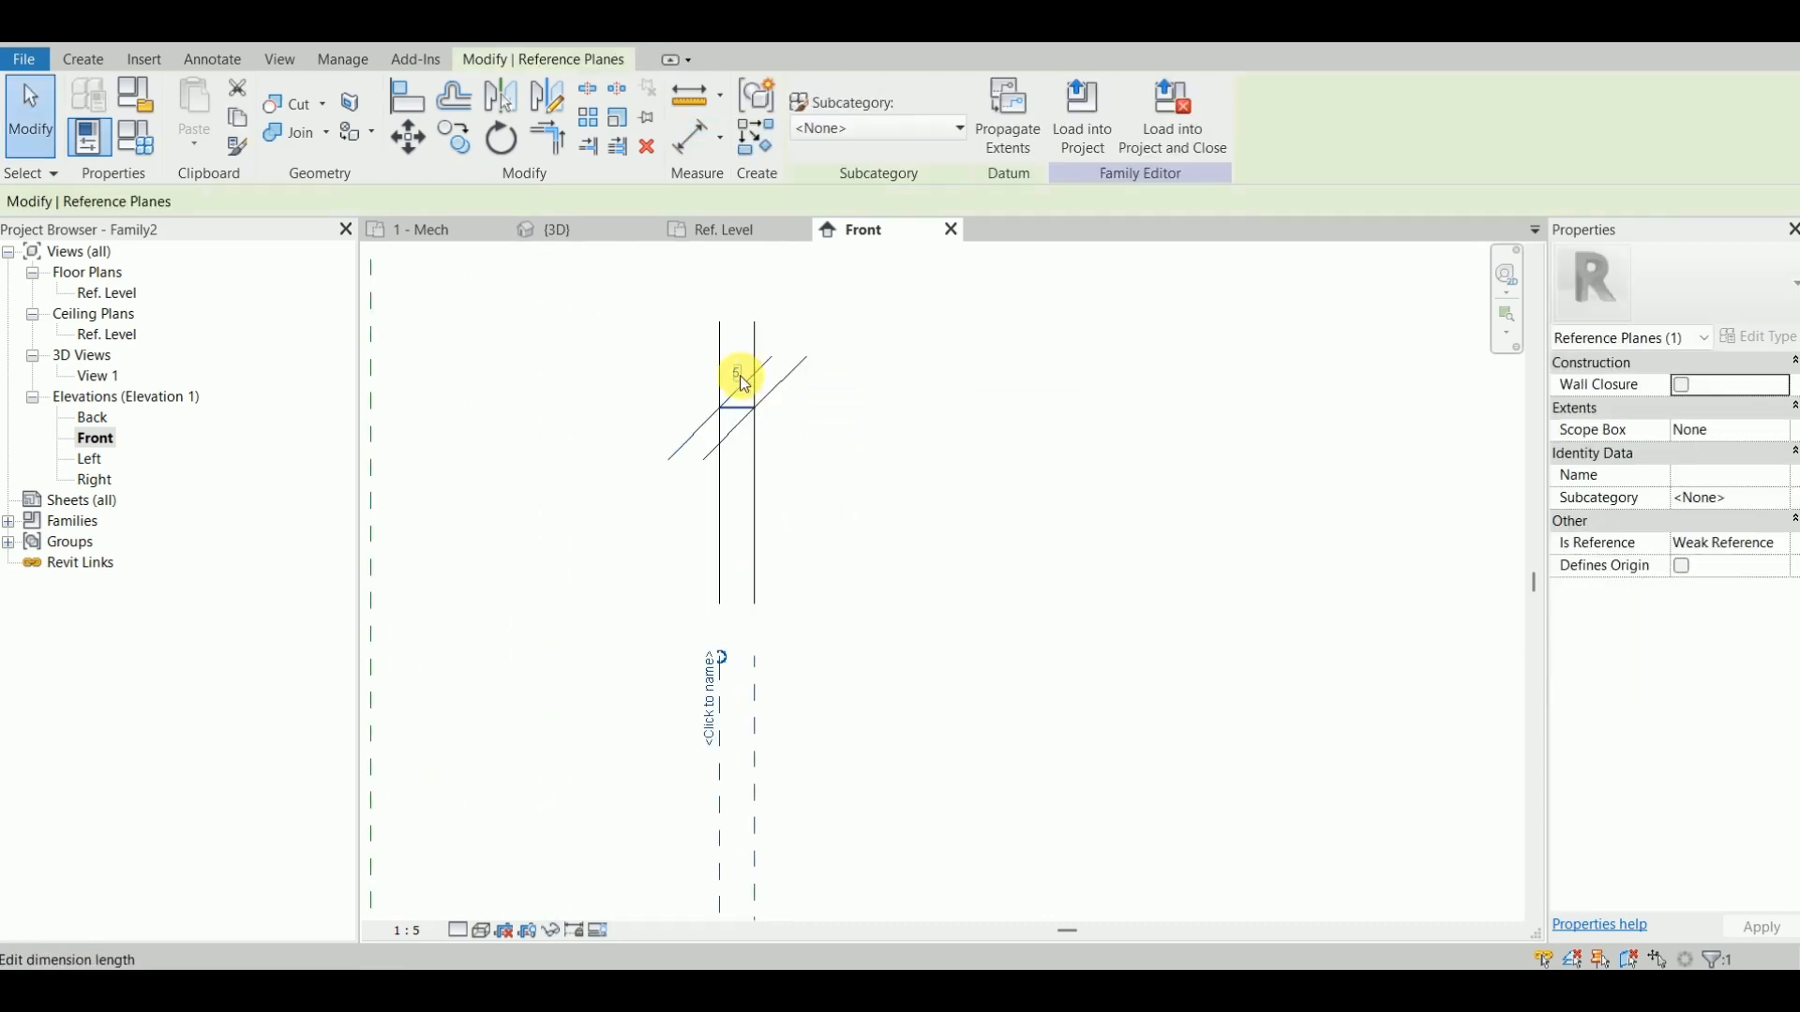
{"action": "left_click", "coordinate": [740, 377]}
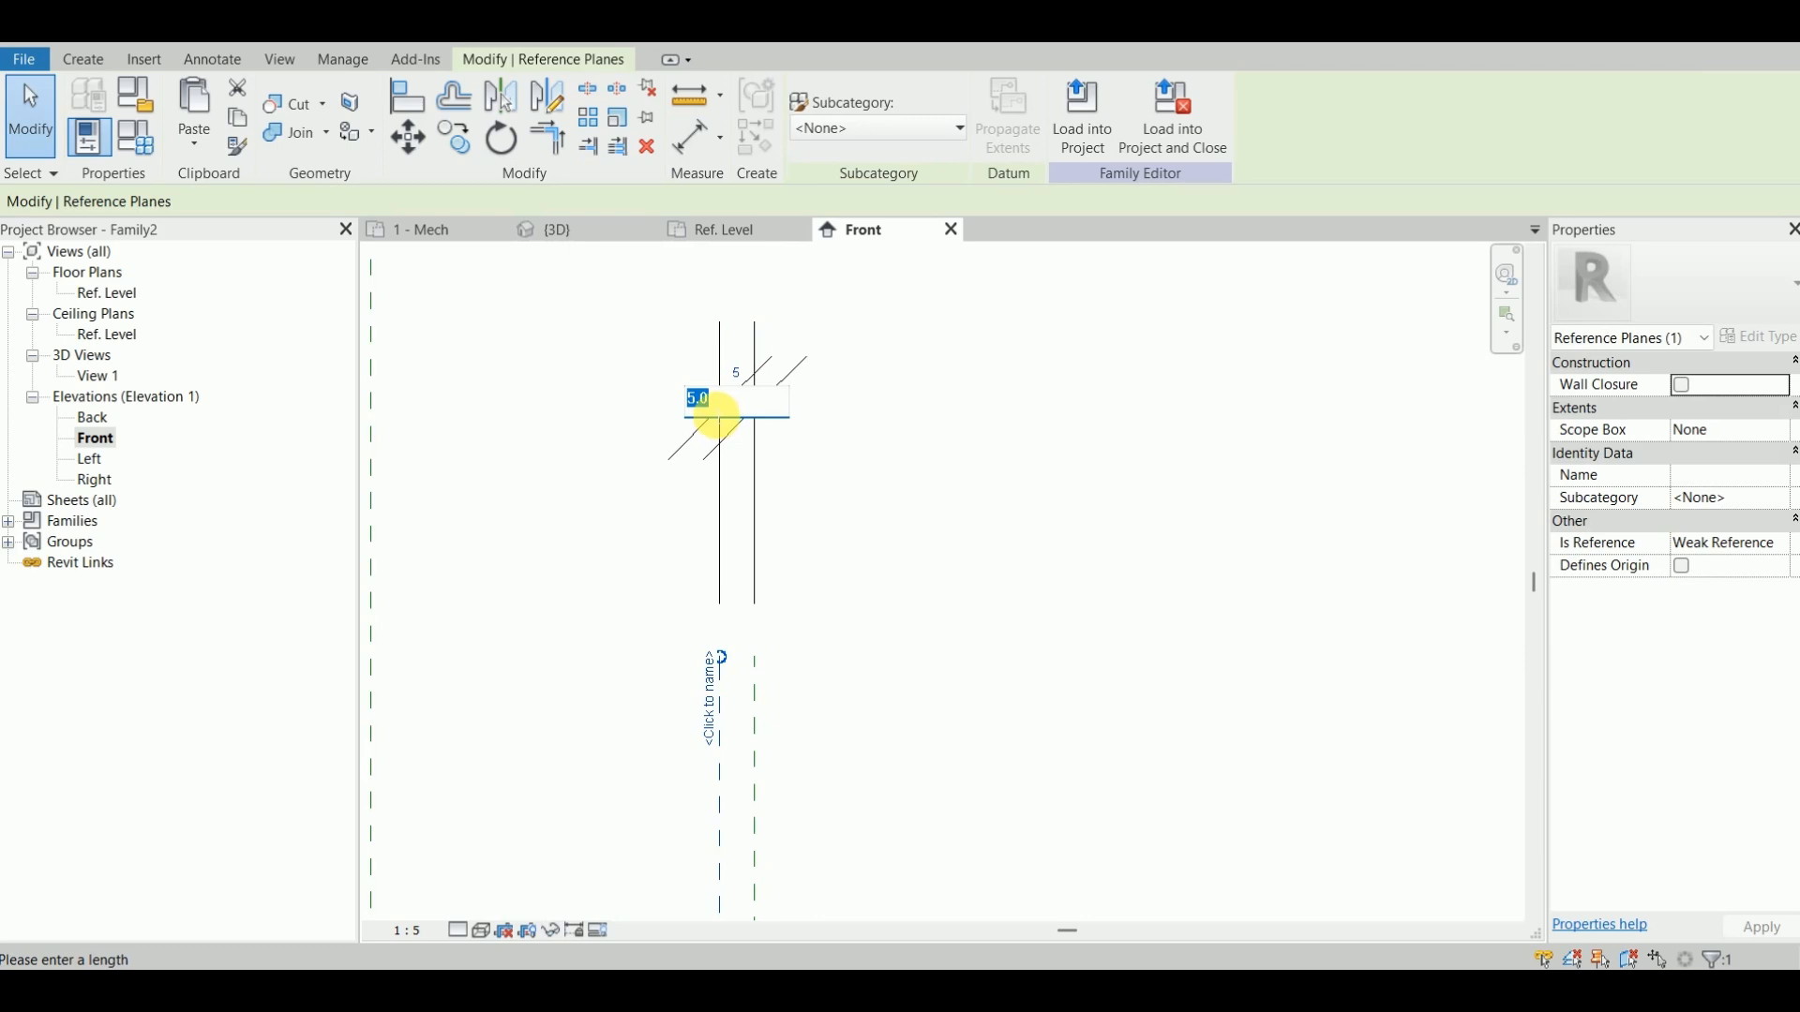
{"action": "type", "text": "6"}
{"action": "key", "text": "Return"}
{"action": "scroll", "coordinate": [845, 481], "scroll_direction": "down", "scroll_amount": 2}
{"action": "left_click", "coordinate": [844, 480]}
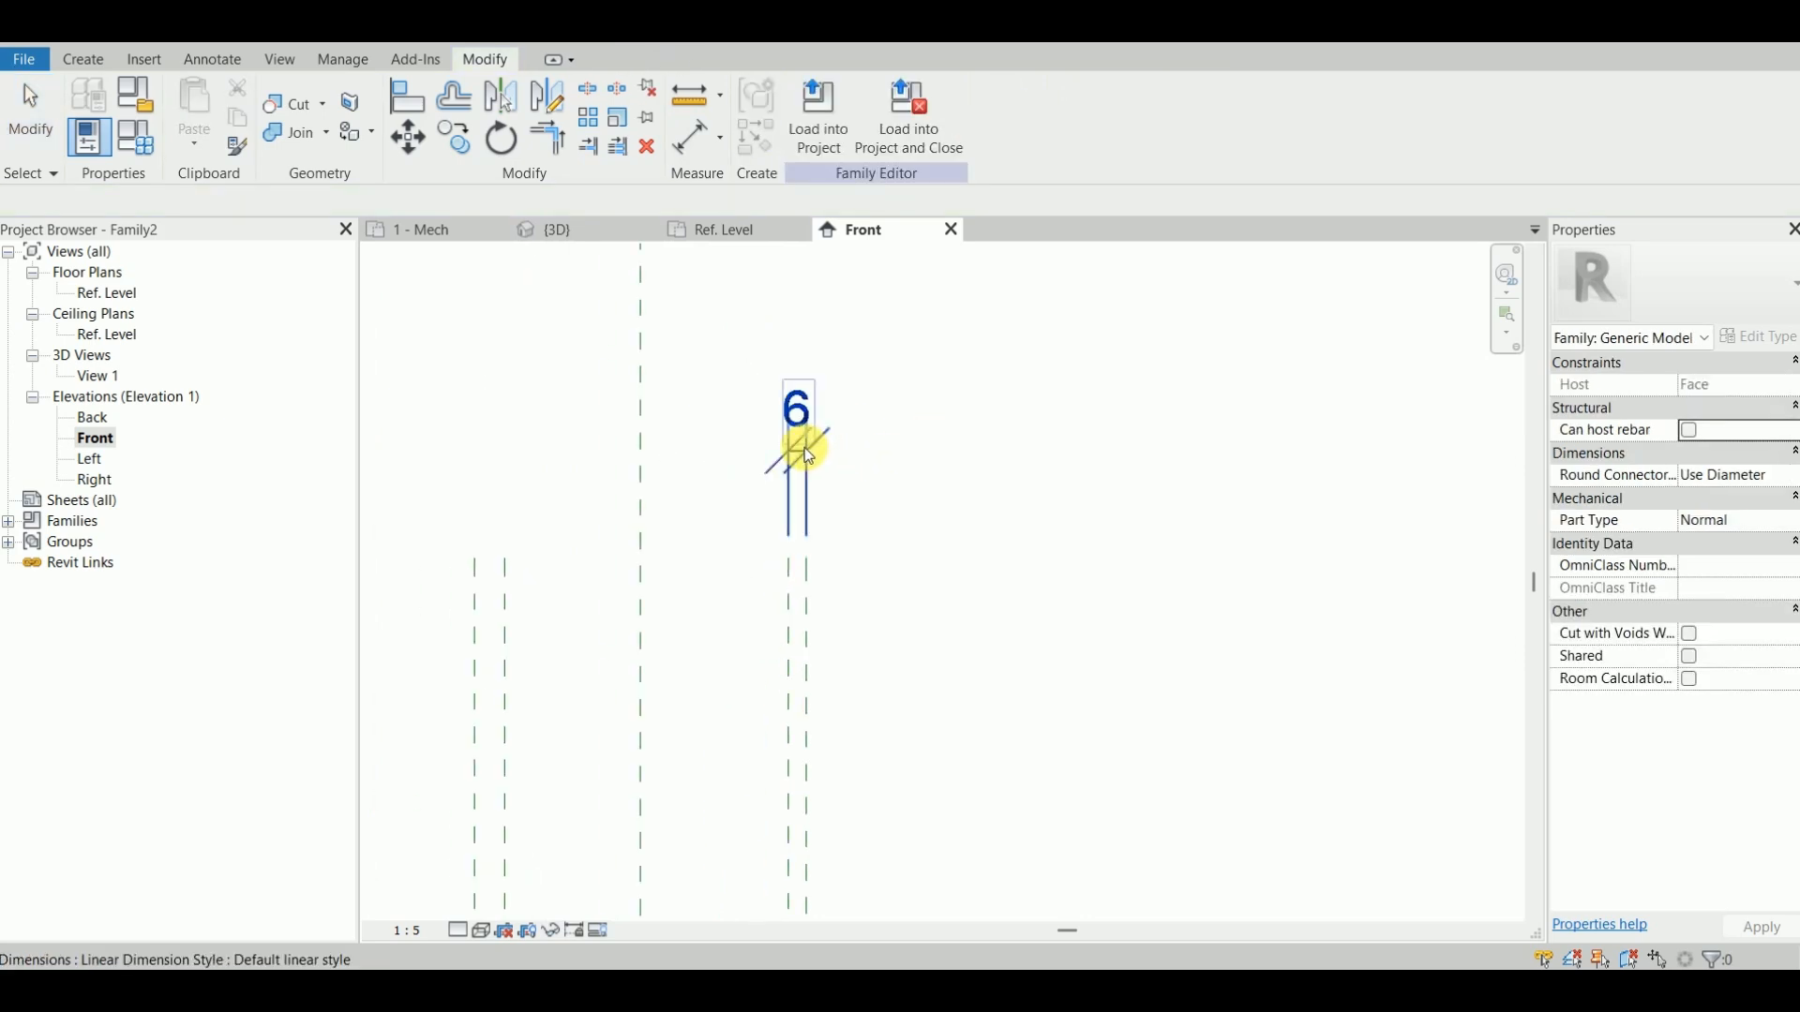
{"action": "left_click", "coordinate": [802, 449]}
{"action": "key", "text": "Delete"}
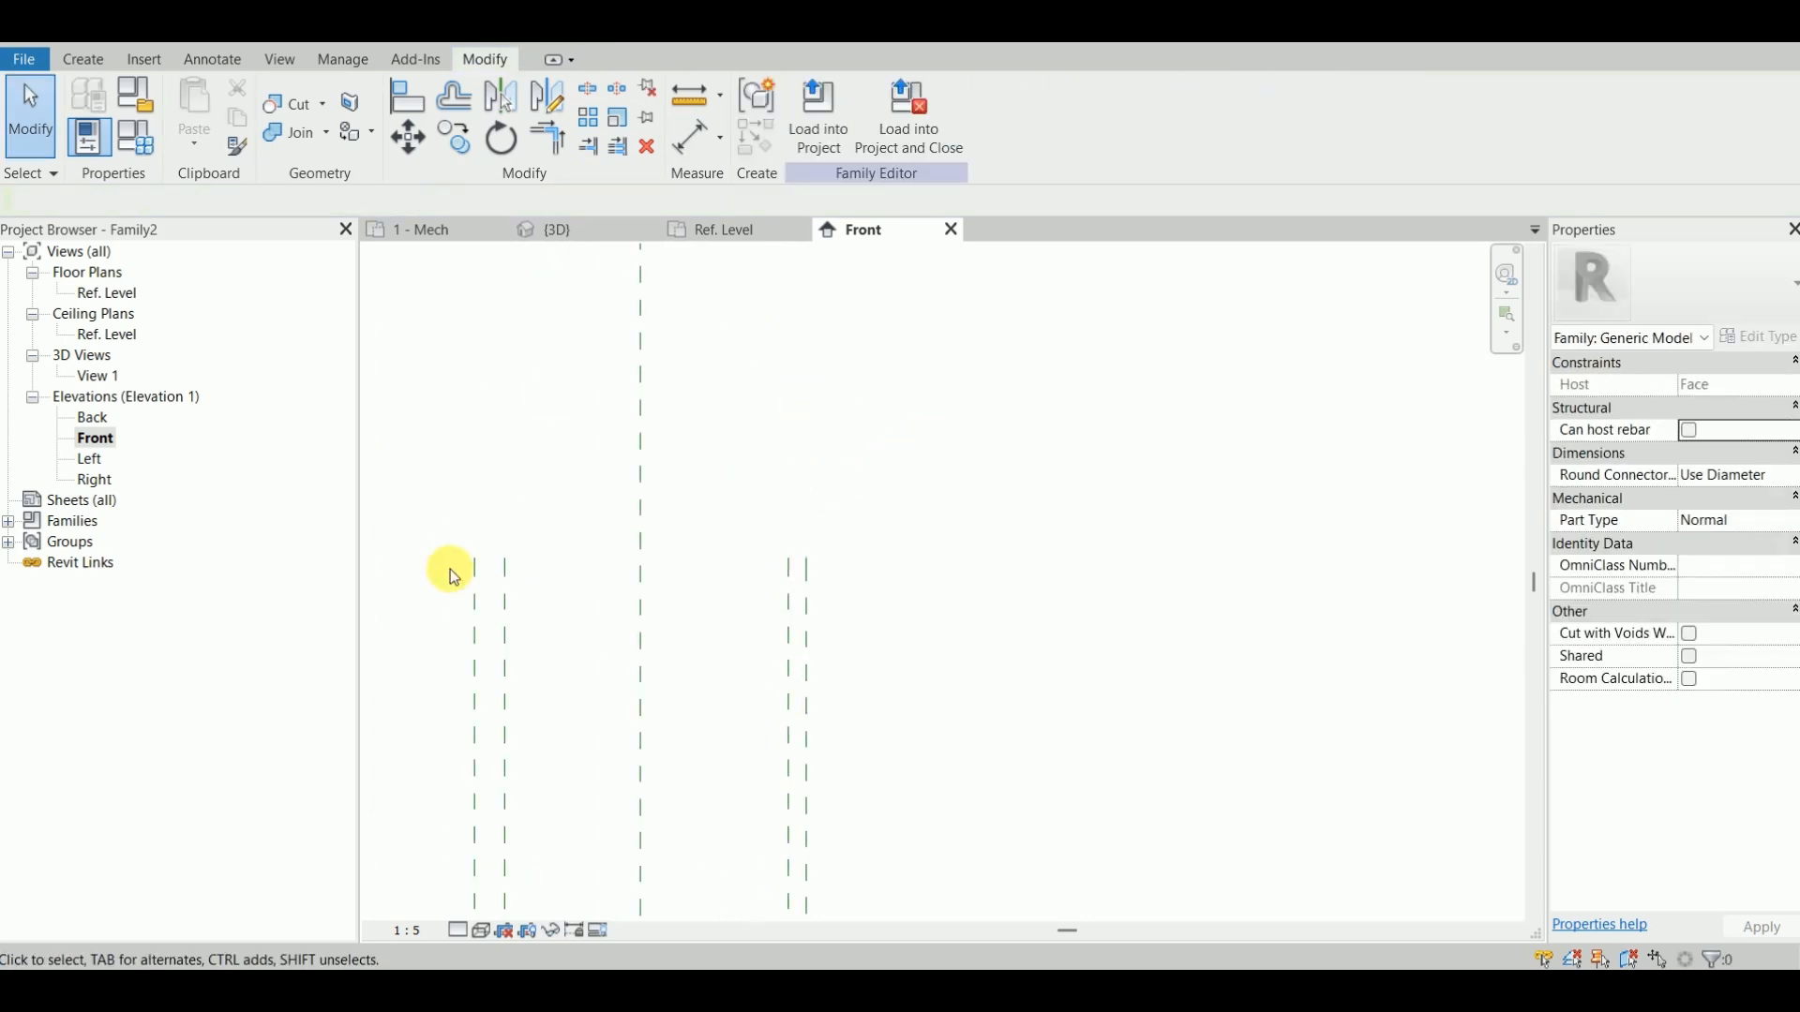
{"action": "key", "text": "d"}
{"action": "key", "text": "i"}
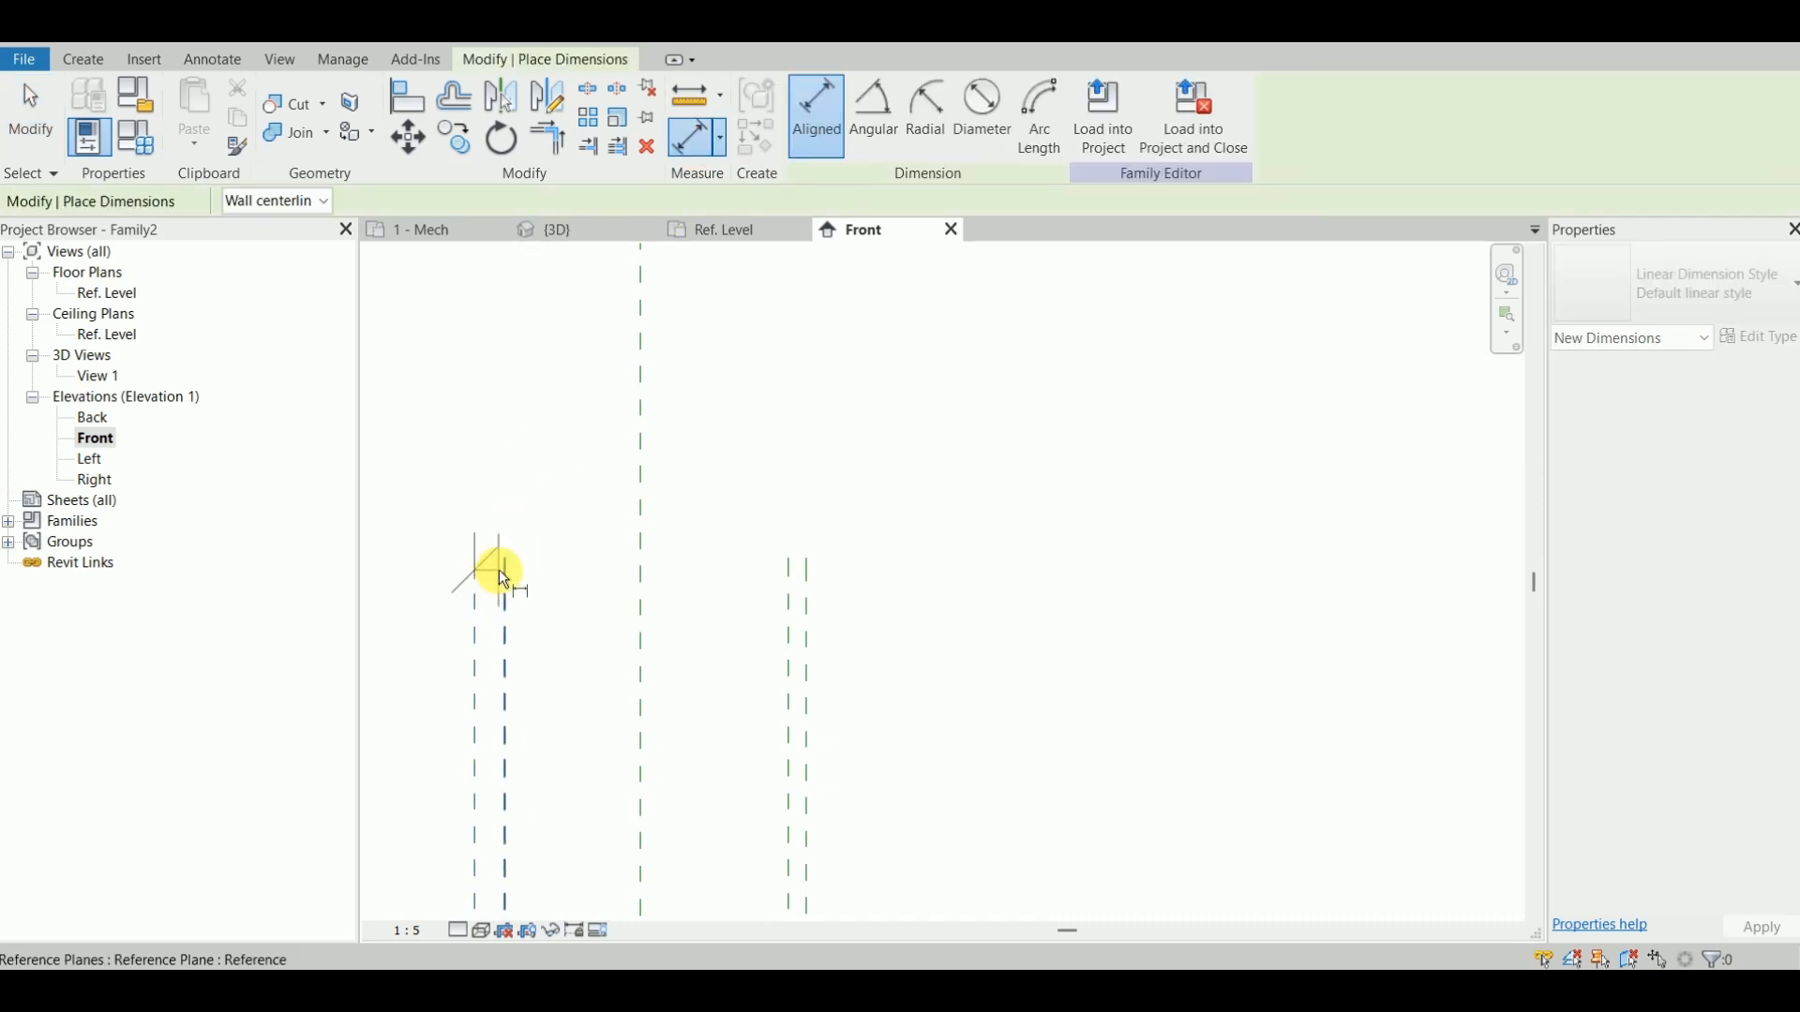
{"action": "key", "text": "Escape"}
{"action": "key", "text": "Escape"}
Step: Draw a long horizontal reference plane above the Ref. Level, crossing all the vertical reference planes
{"action": "scroll", "coordinate": [527, 442], "scroll_direction": "down", "scroll_amount": 2}
{"action": "middle_click_drag", "start_coordinate": [530, 441], "coordinate": [663, 293]}
{"action": "scroll", "coordinate": [682, 548], "scroll_direction": "down", "scroll_amount": 4}
{"action": "middle_click_drag", "start_coordinate": [703, 542], "coordinate": [713, 398]}
{"action": "scroll", "coordinate": [694, 507], "scroll_direction": "up", "scroll_amount": 2}
{"action": "middle_click_drag", "start_coordinate": [693, 506], "coordinate": [716, 472]}
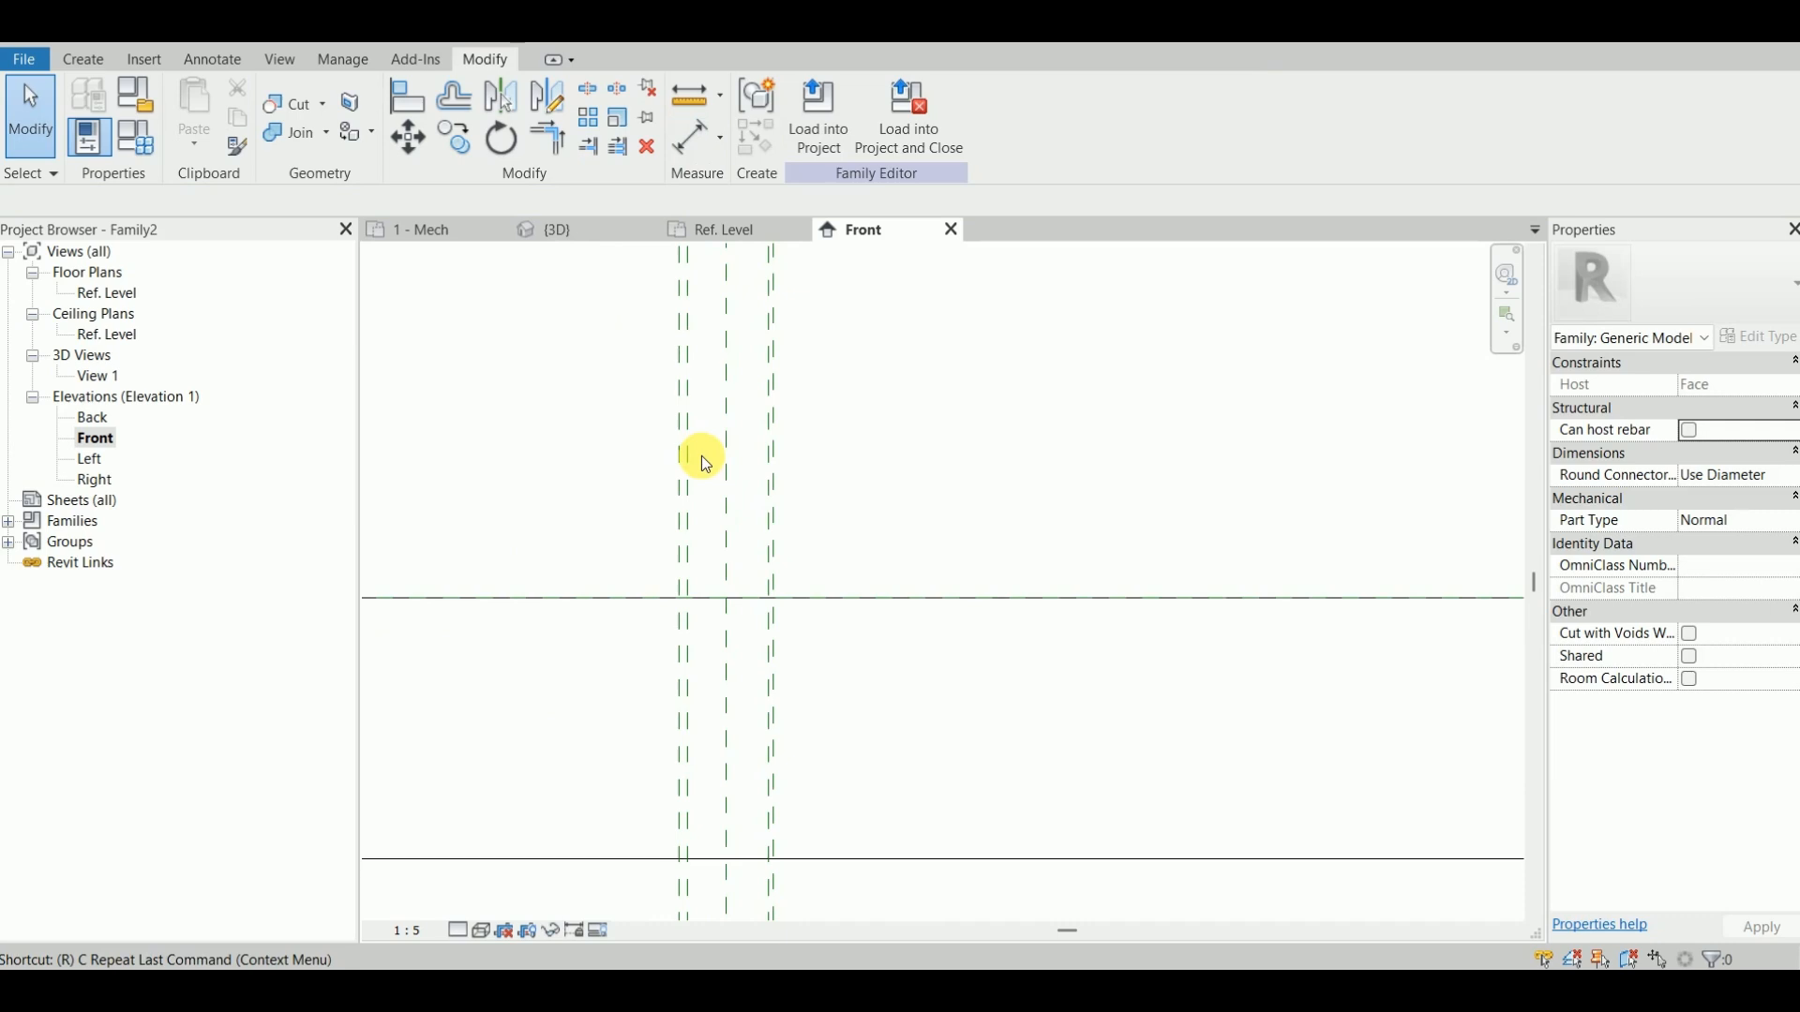
{"action": "key", "text": "p"}
{"action": "middle_click_drag", "start_coordinate": [554, 450], "coordinate": [538, 401]}
{"action": "scroll", "coordinate": [562, 441], "scroll_direction": "down", "scroll_amount": 1}
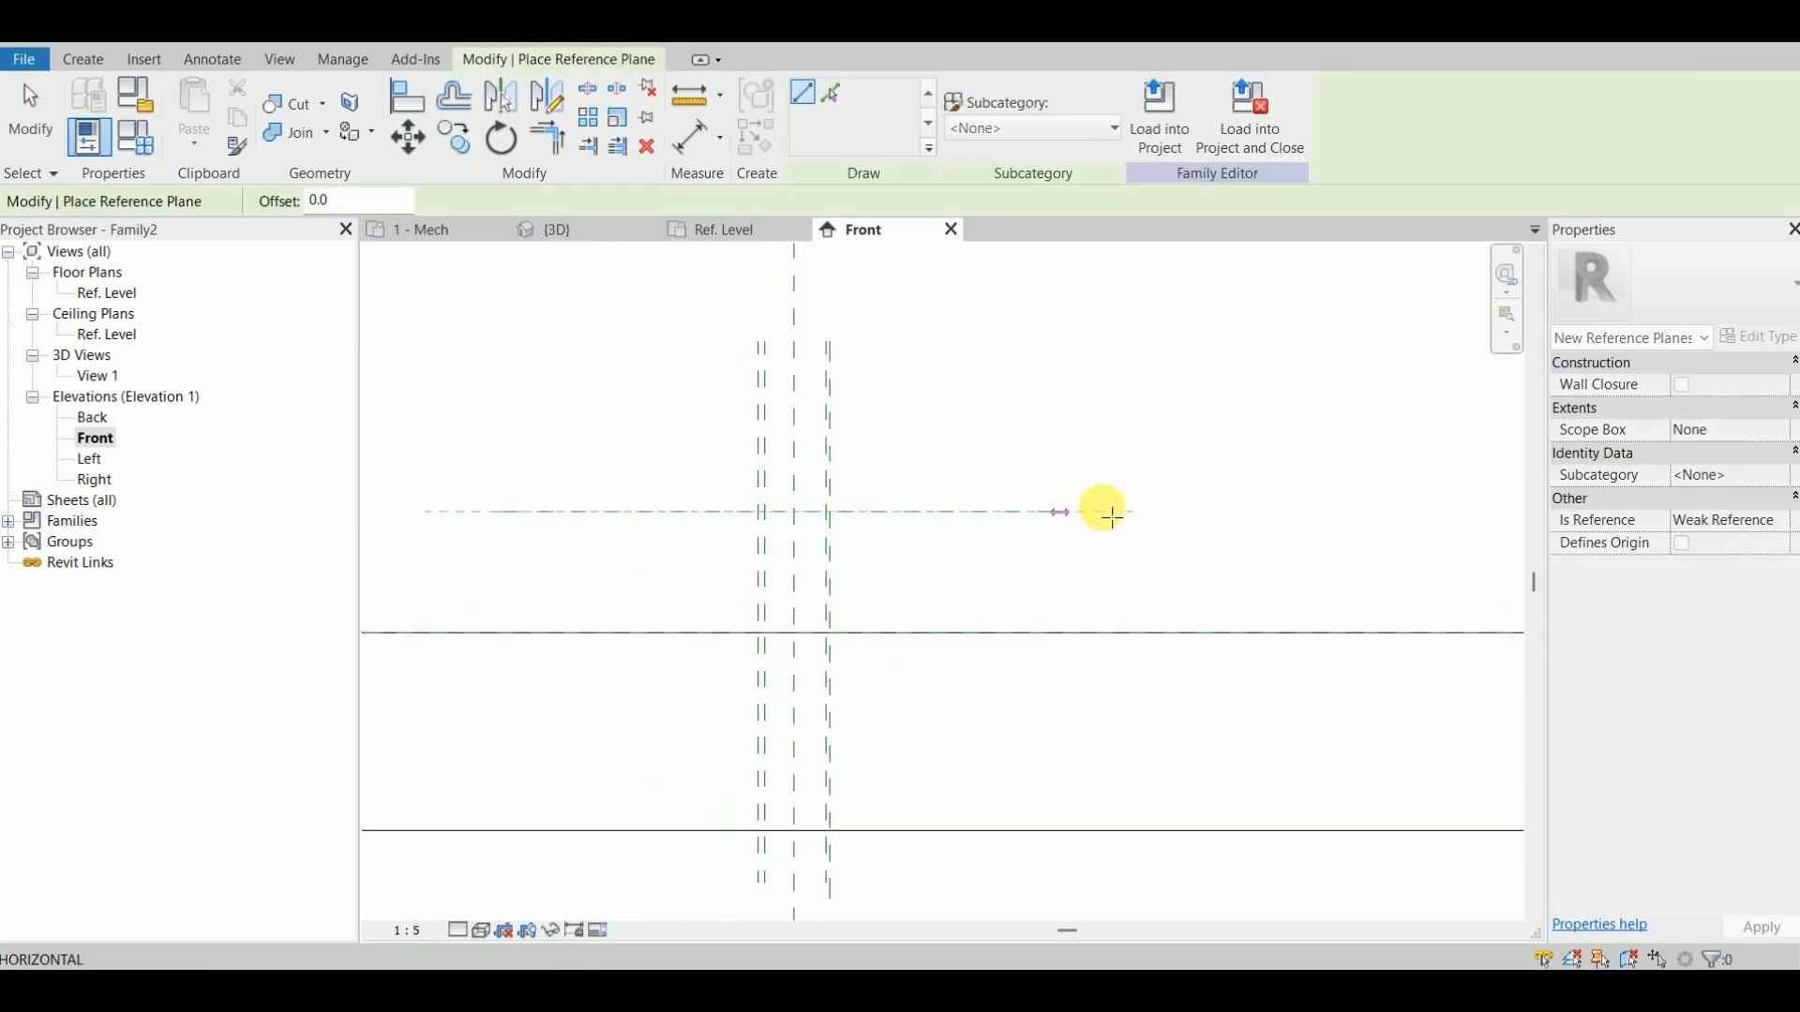
{"action": "left_click", "coordinate": [1231, 511]}
{"action": "scroll", "coordinate": [1077, 534], "scroll_direction": "down", "scroll_amount": 2}
{"action": "middle_click_drag", "start_coordinate": [1077, 534], "coordinate": [936, 515]}
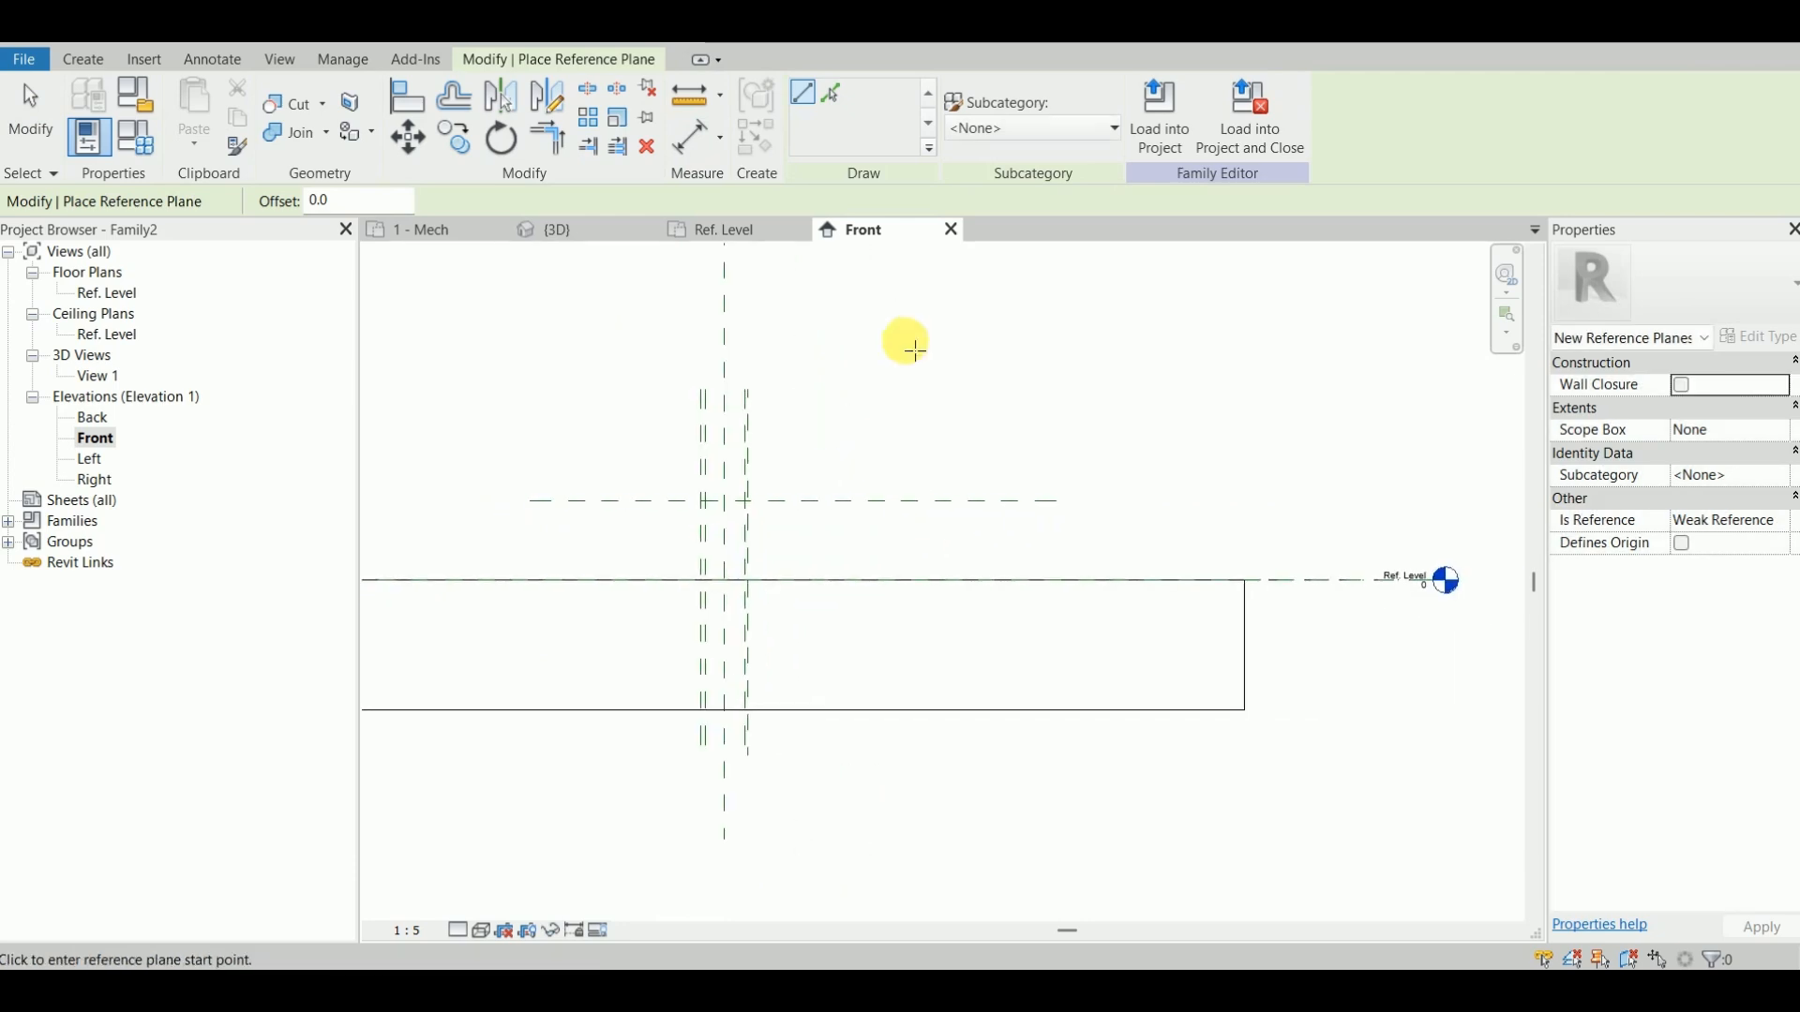
{"action": "key", "text": "Escape"}
{"action": "key", "text": "Escape"}
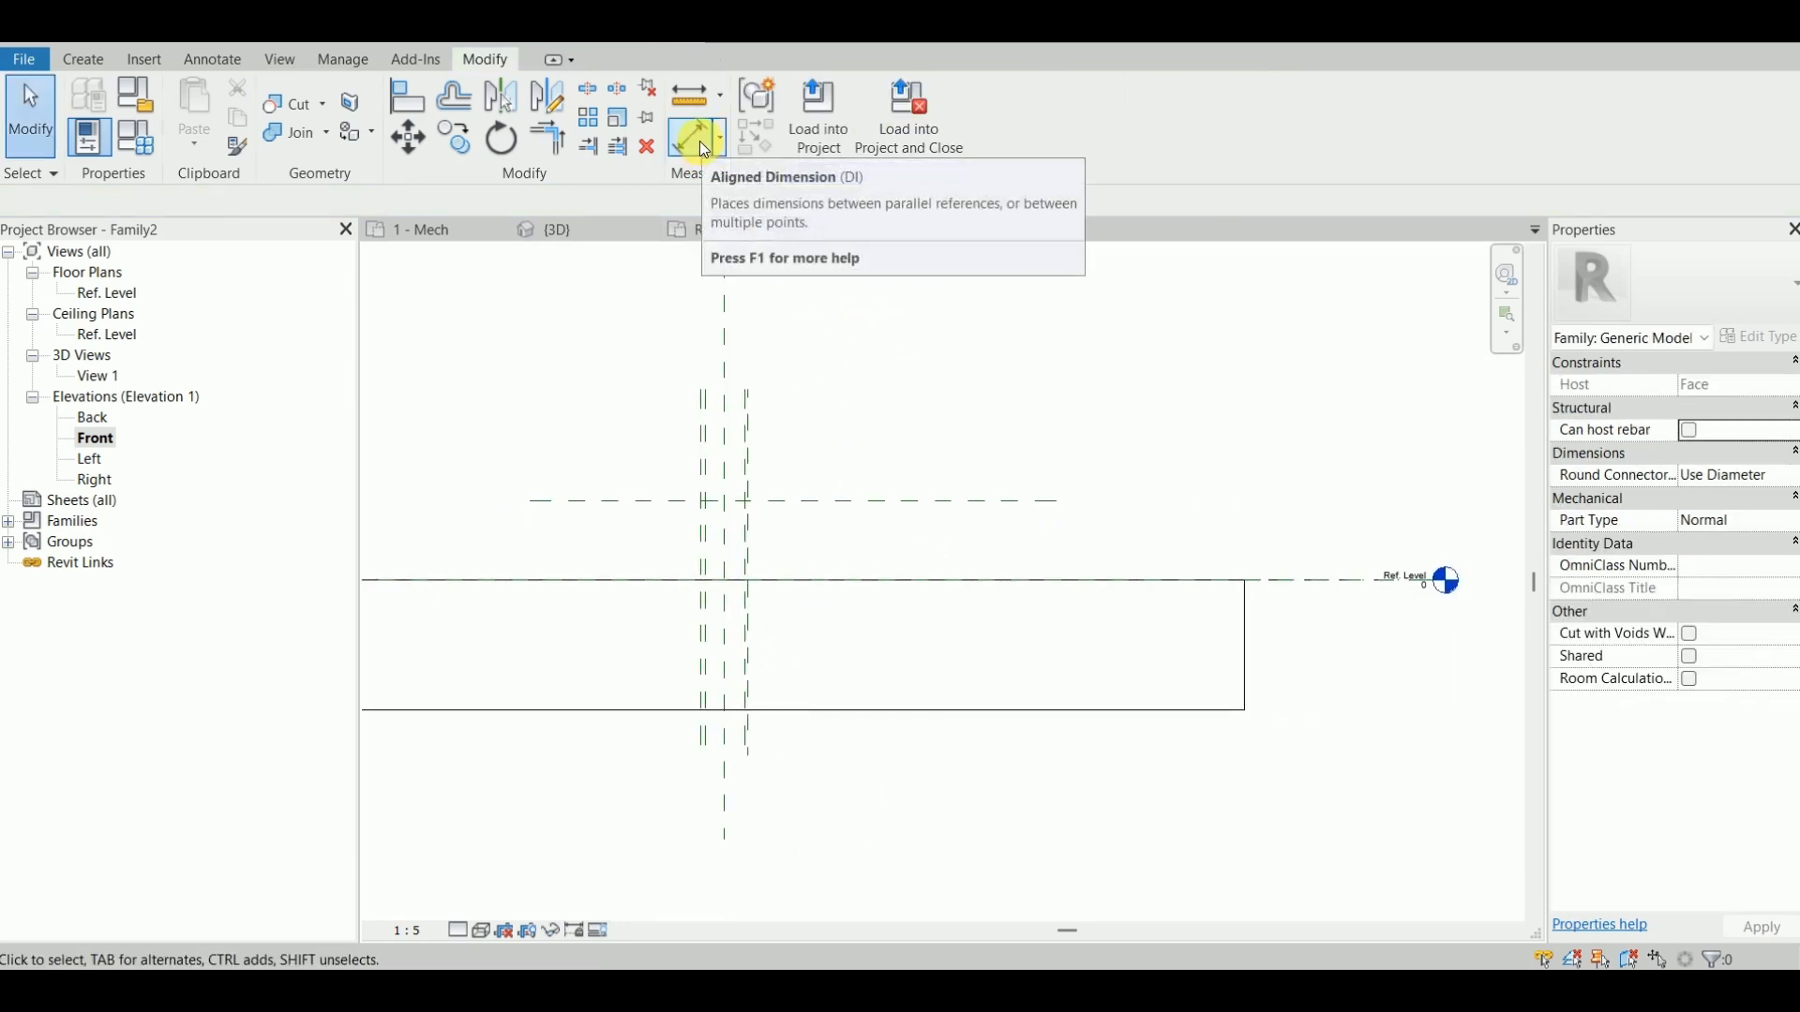
Step: Place an aligned dimension between the Ref. Level and the horizontal reference plane above it
{"action": "left_click", "coordinate": [699, 141]}
{"action": "scroll", "coordinate": [933, 537], "scroll_direction": "up", "scroll_amount": 2}
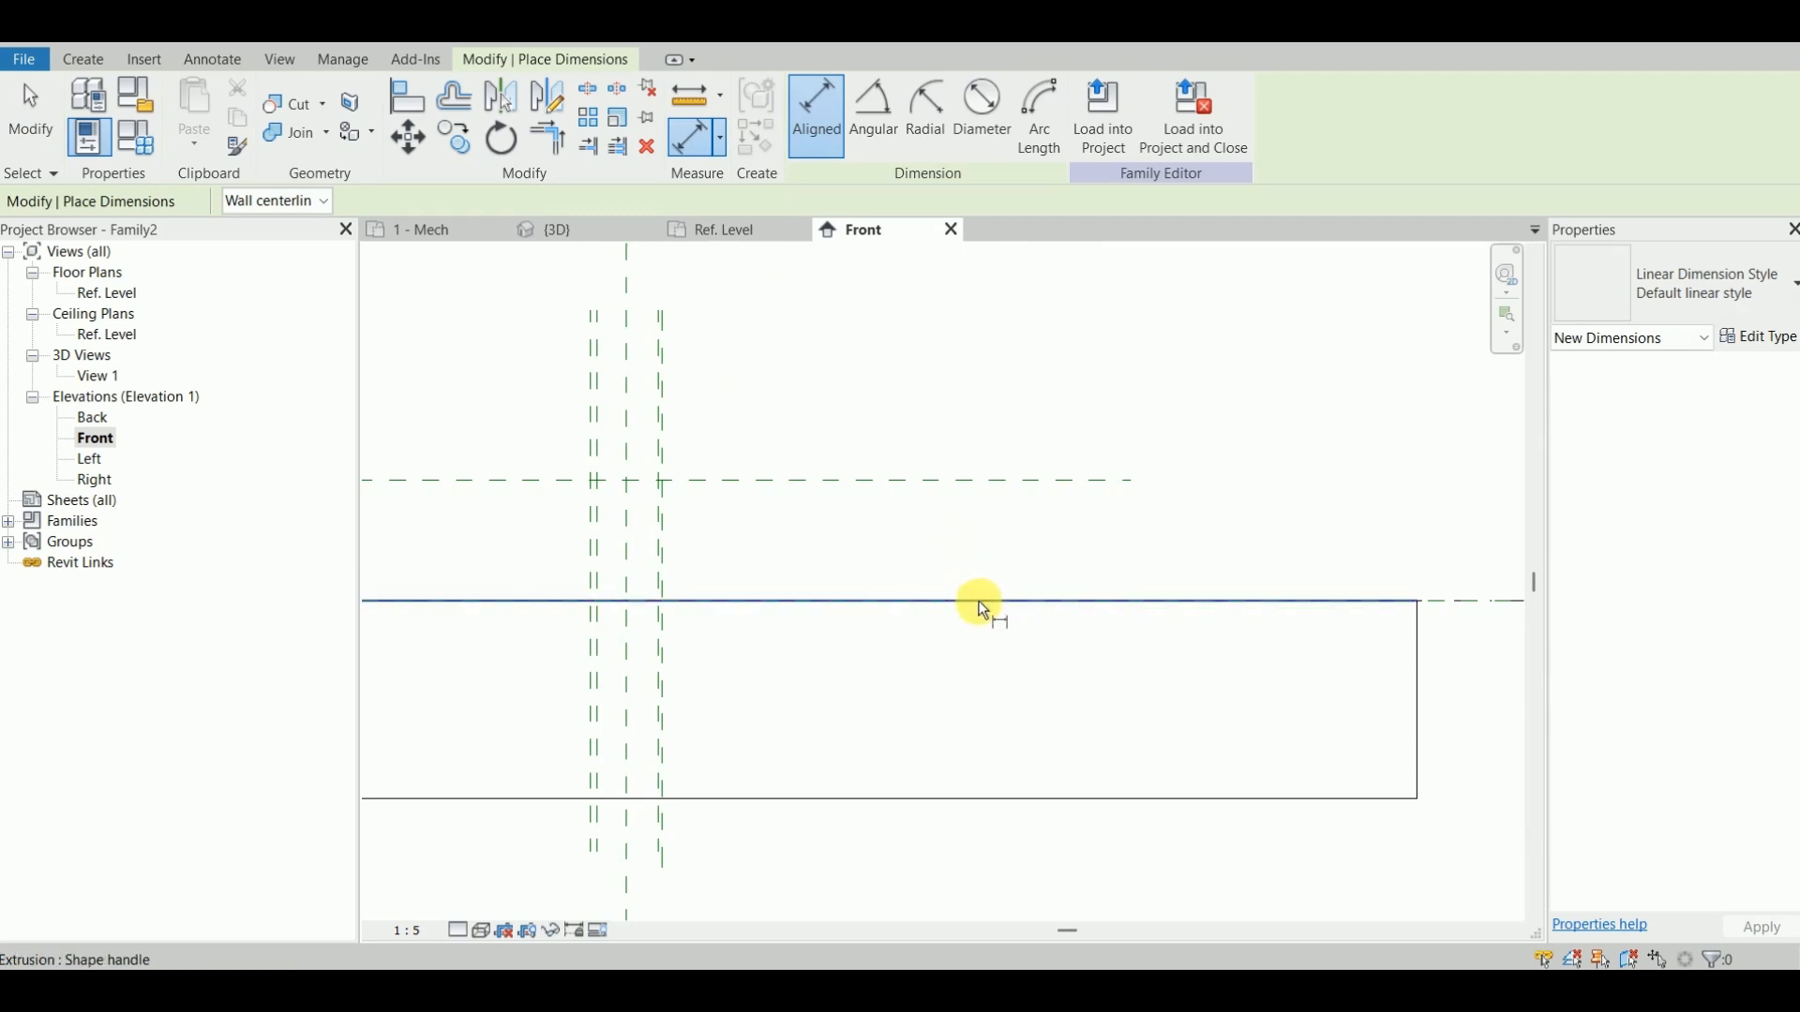
{"action": "scroll", "coordinate": [942, 604], "scroll_direction": "down", "scroll_amount": 2}
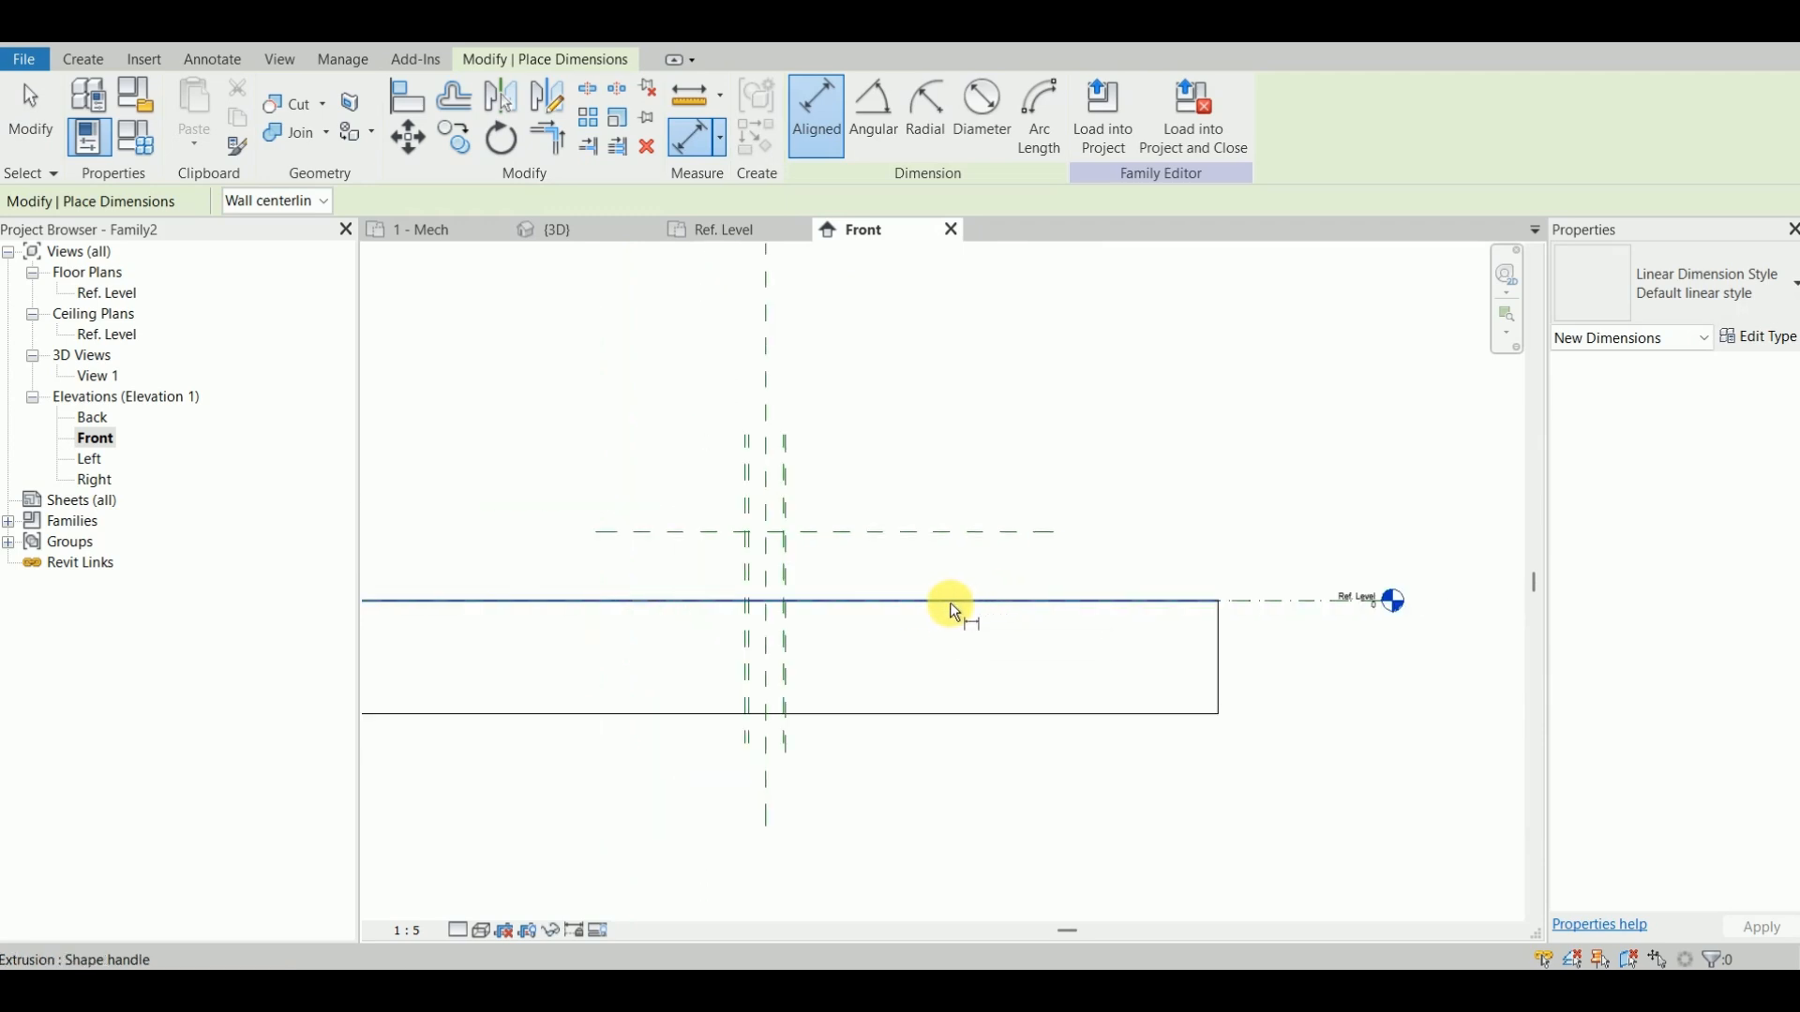
{"action": "key", "text": "Tab"}
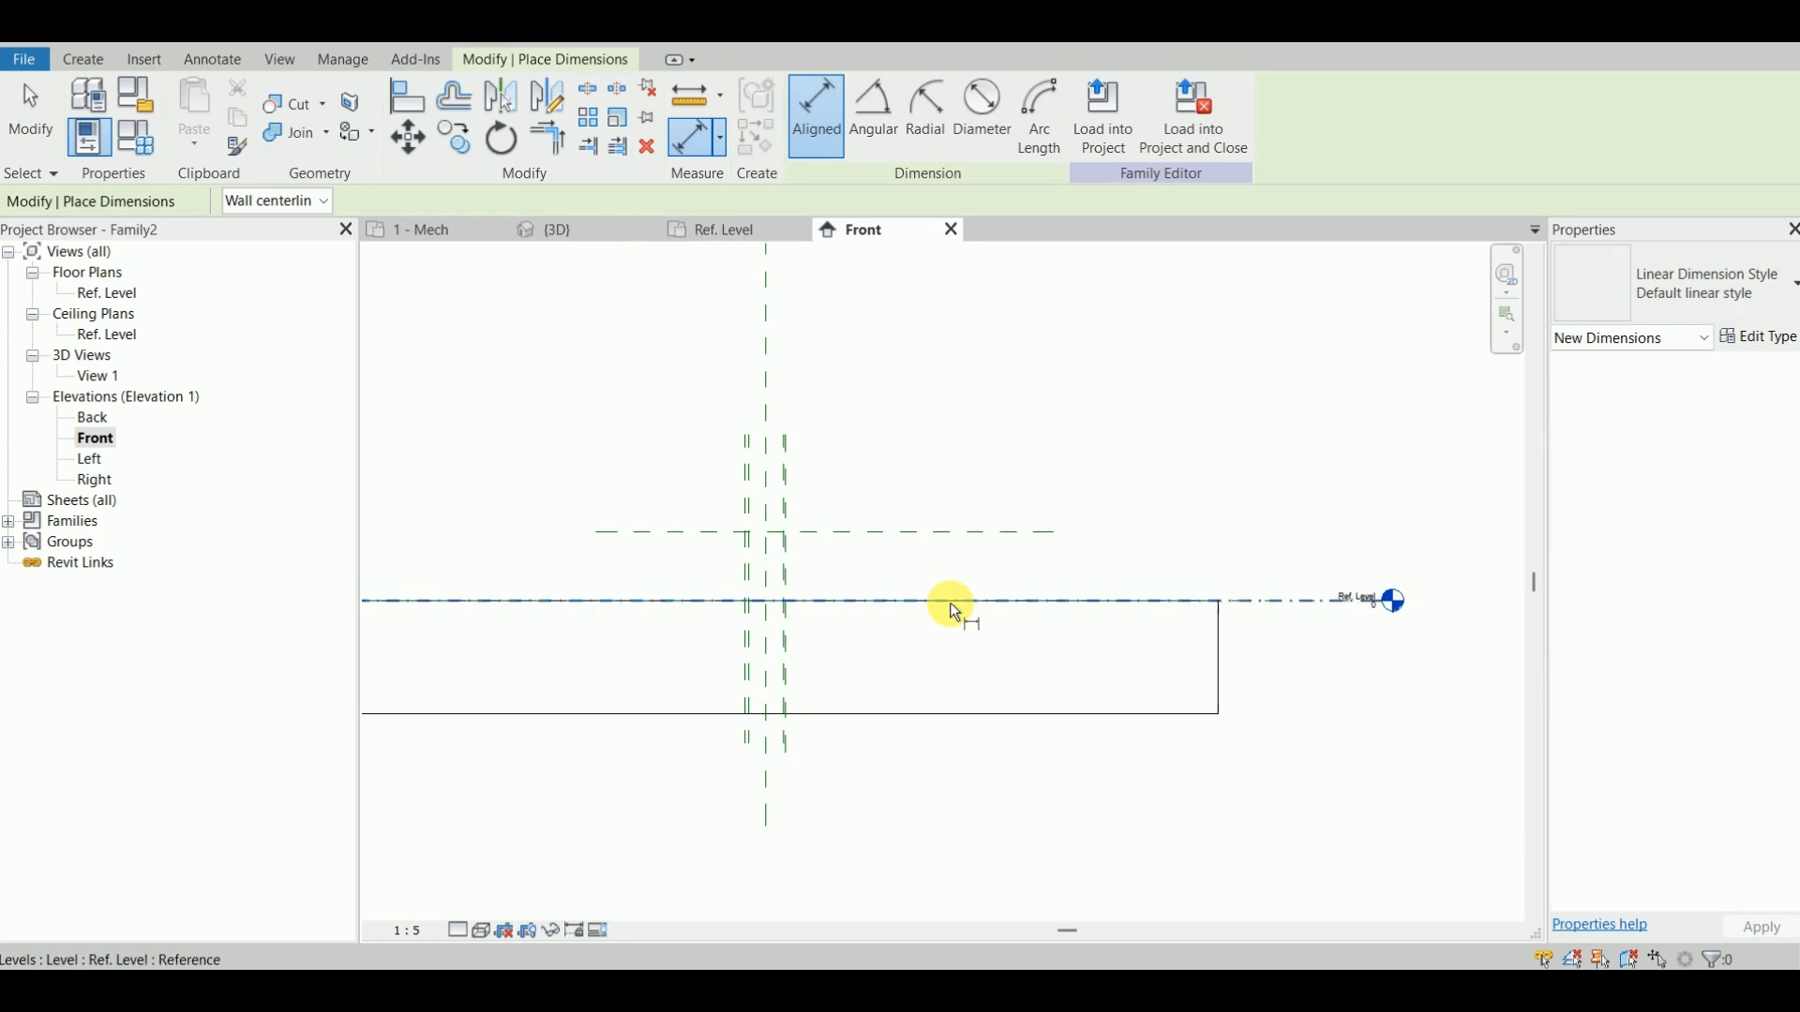
{"action": "left_click", "coordinate": [954, 611]}
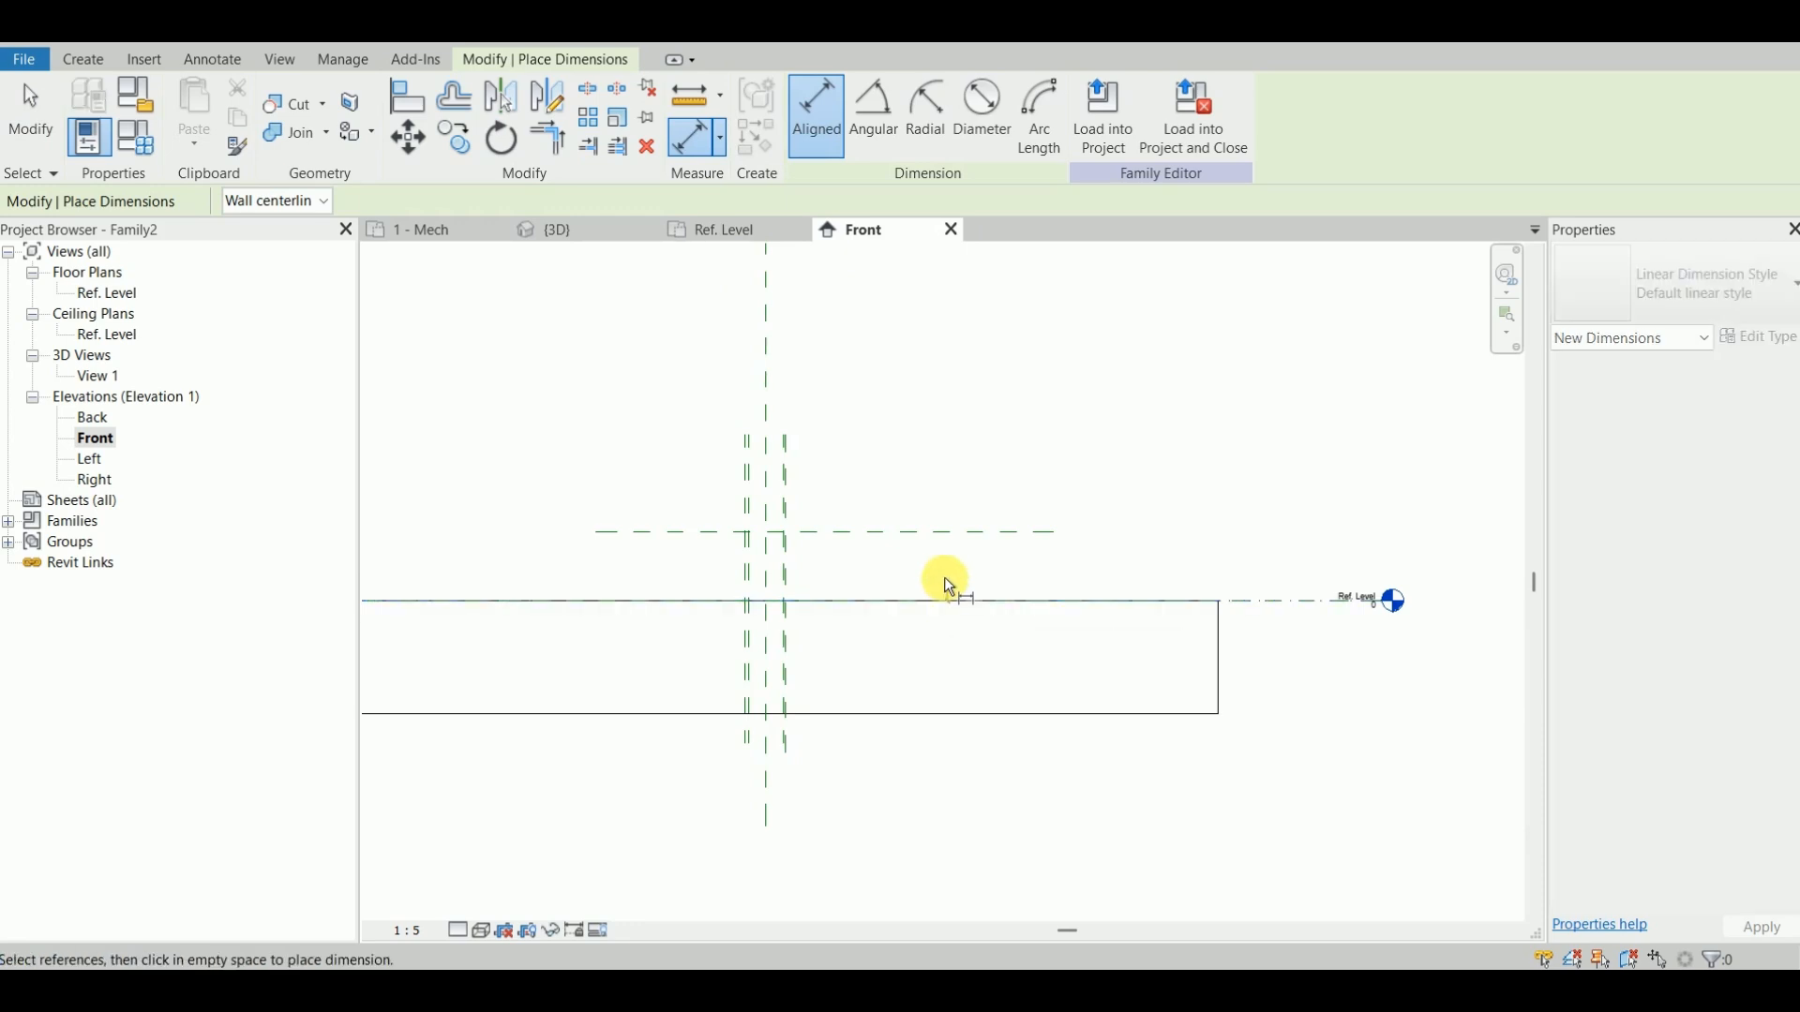
{"action": "scroll", "coordinate": [945, 553], "scroll_direction": "up", "scroll_amount": 2}
{"action": "left_click", "coordinate": [950, 522]}
{"action": "scroll", "coordinate": [1061, 549], "scroll_direction": "up", "scroll_amount": 2}
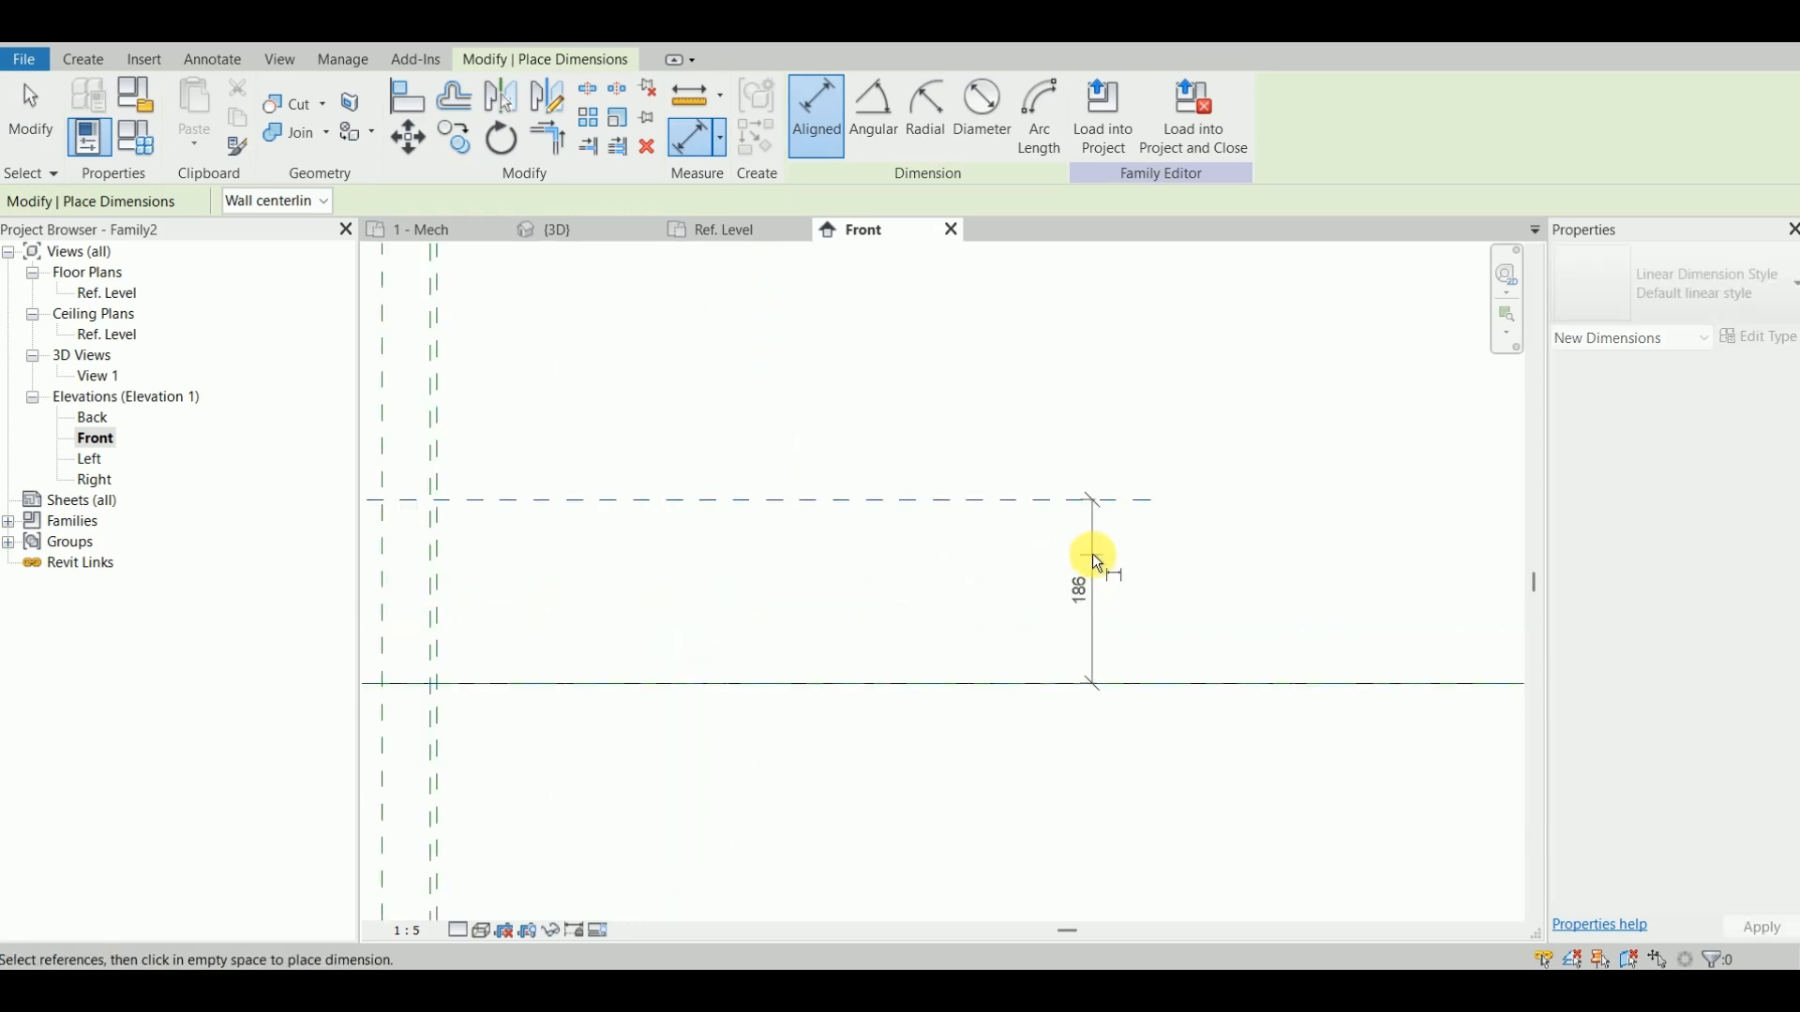
{"action": "left_click", "coordinate": [1092, 555]}
{"action": "key", "text": "Escape"}
{"action": "key", "text": "Escape"}
Step: Label the dimension between the Ref. Level and the horizontal reference plane with parameter A
{"action": "left_click", "coordinate": [1093, 553]}
{"action": "left_click", "coordinate": [886, 117]}
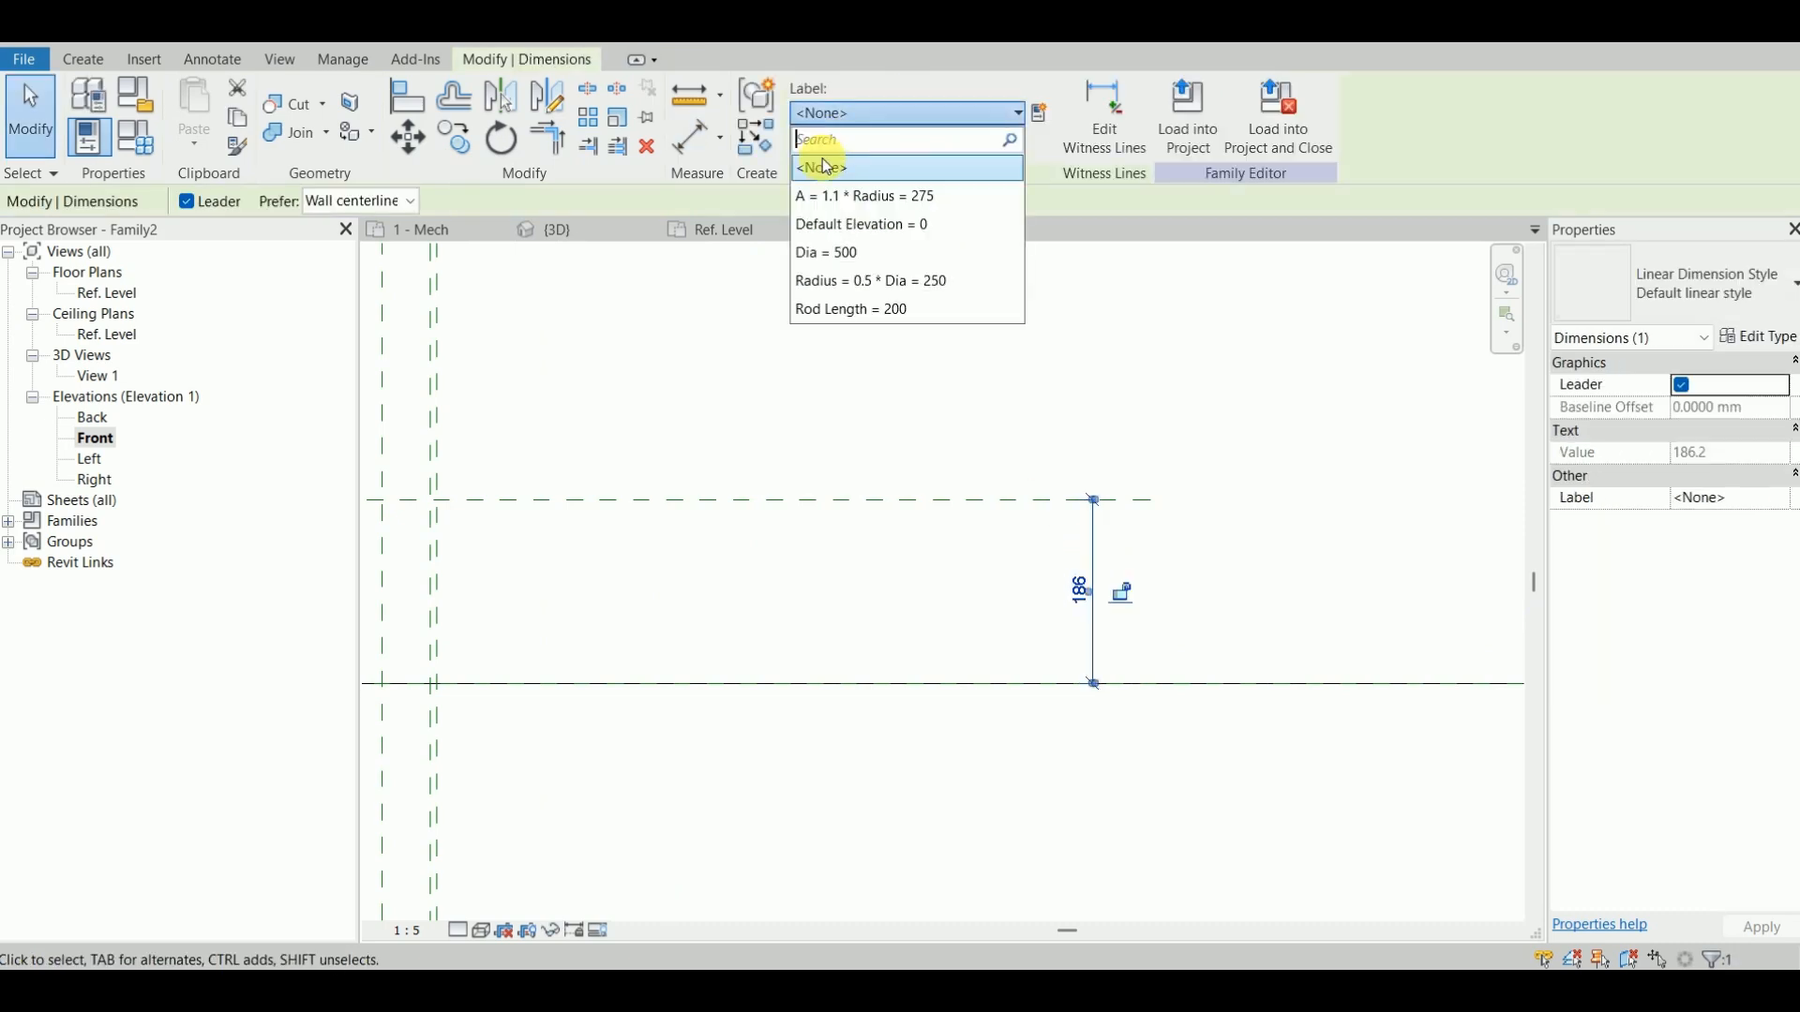
{"action": "left_click", "coordinate": [848, 199]}
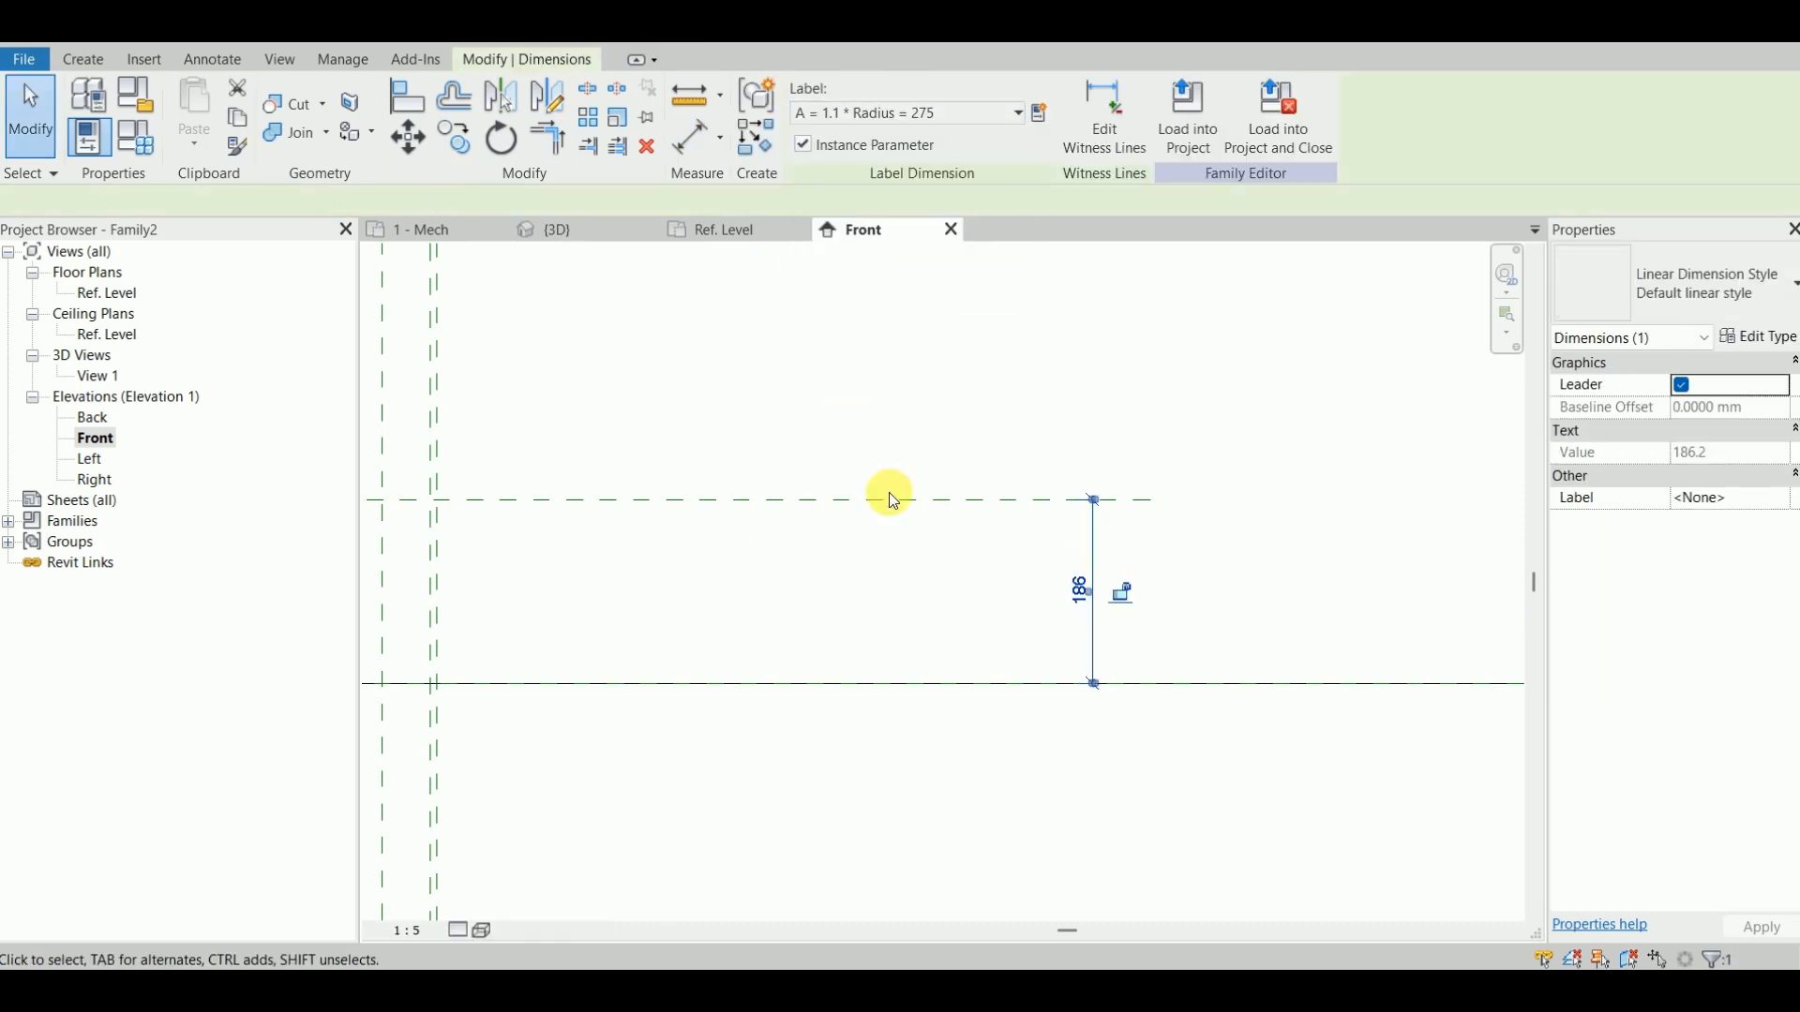
{"action": "left_click", "coordinate": [903, 744]}
Step: Start a sweep and sketch a circular path of about 195 mm radius, centered on the central vertical plane below the Ref. Level
{"action": "scroll", "coordinate": [780, 474], "scroll_direction": "up", "scroll_amount": 2}
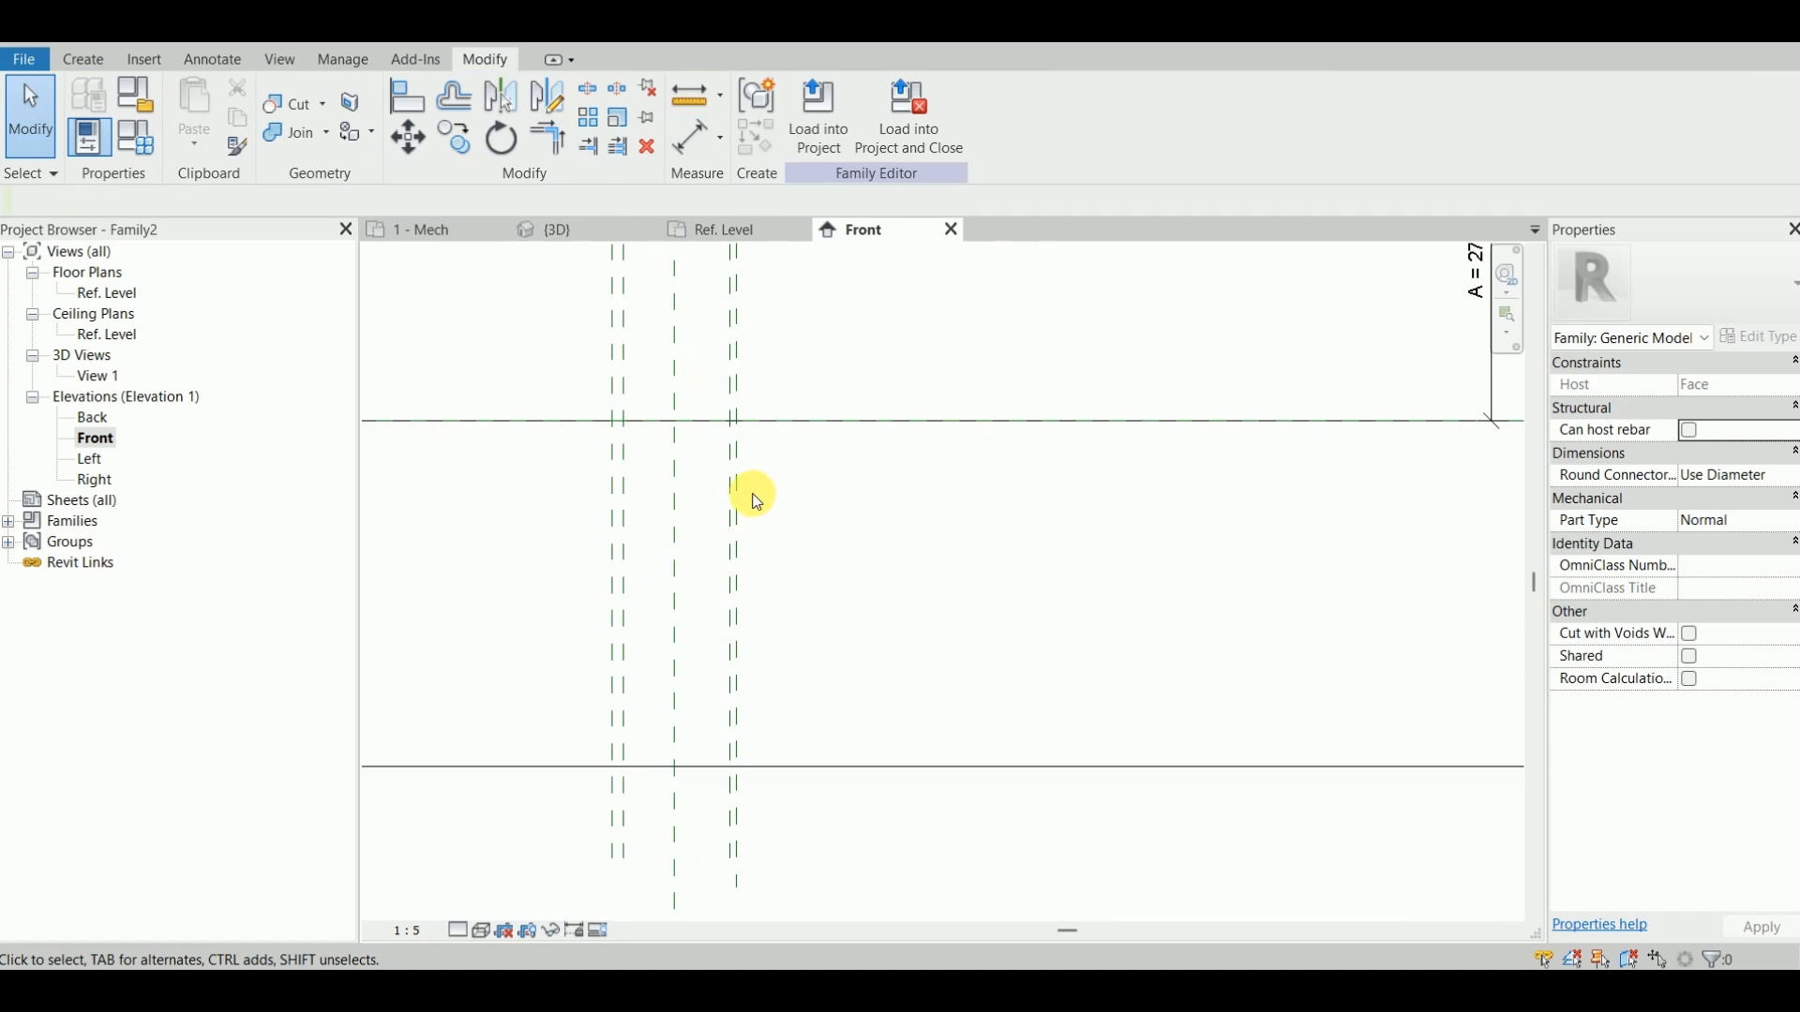
{"action": "left_click", "coordinate": [110, 59]}
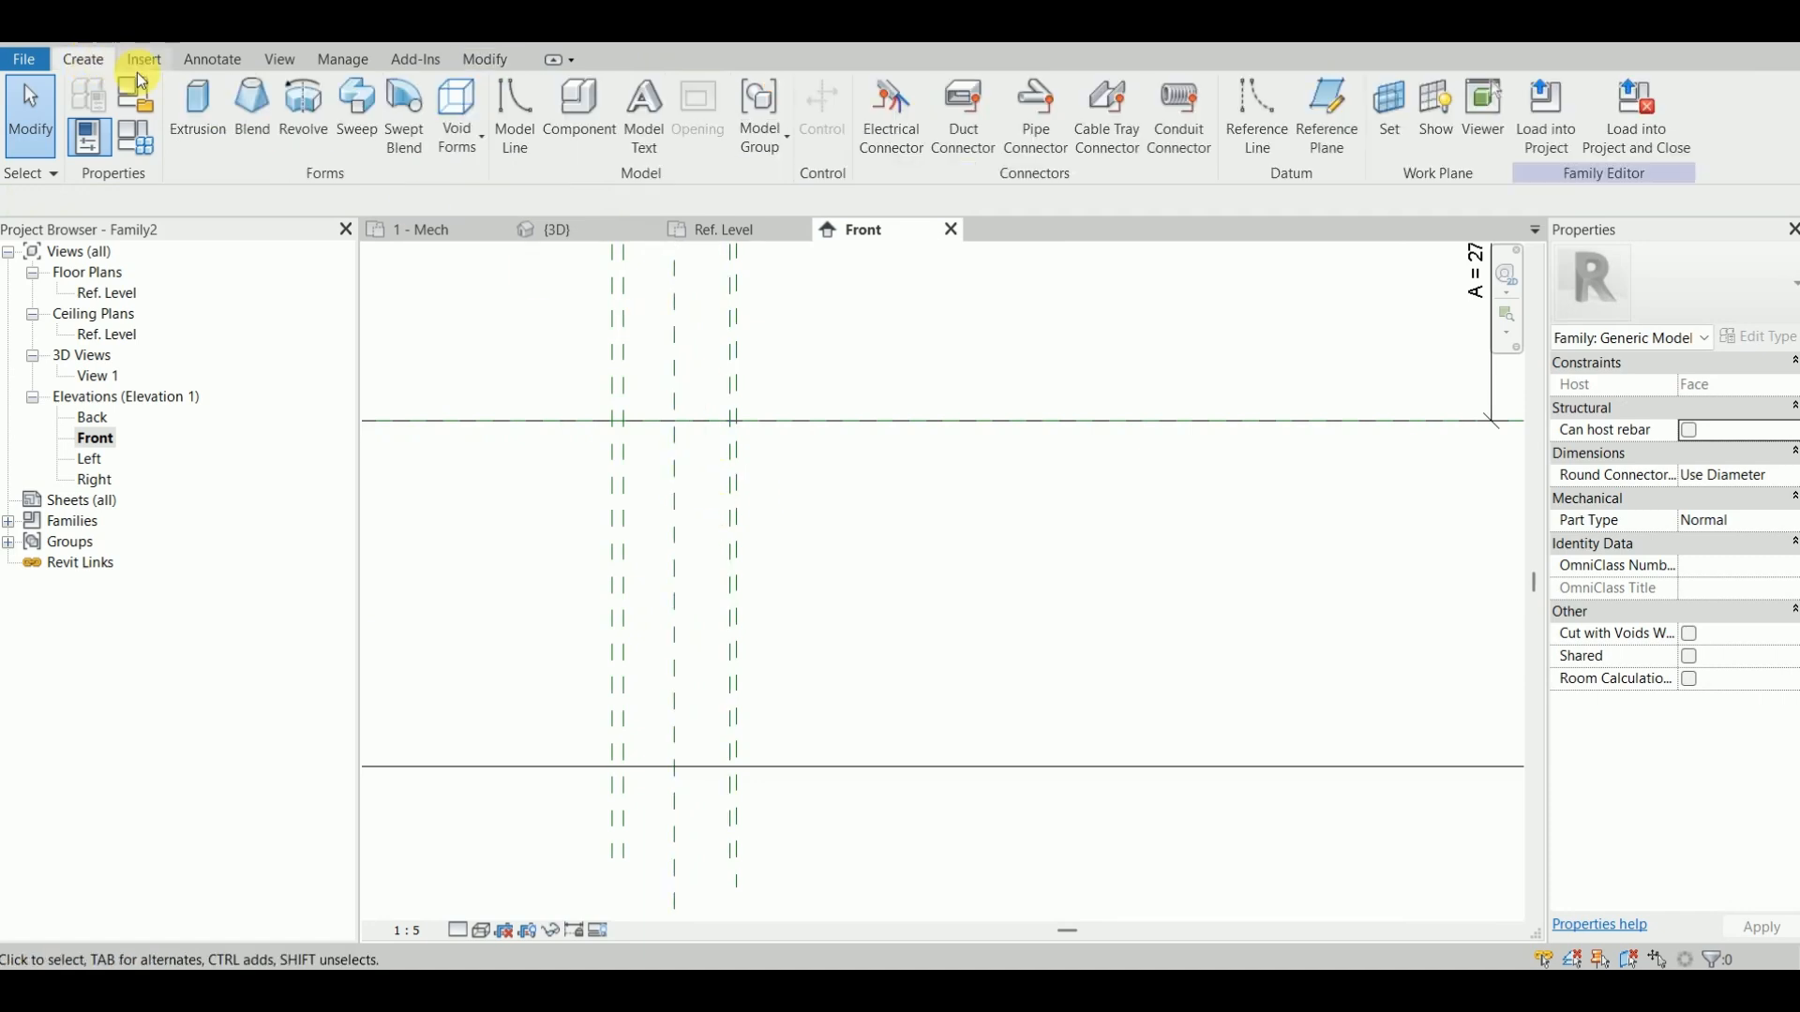
{"action": "left_click", "coordinate": [358, 107]}
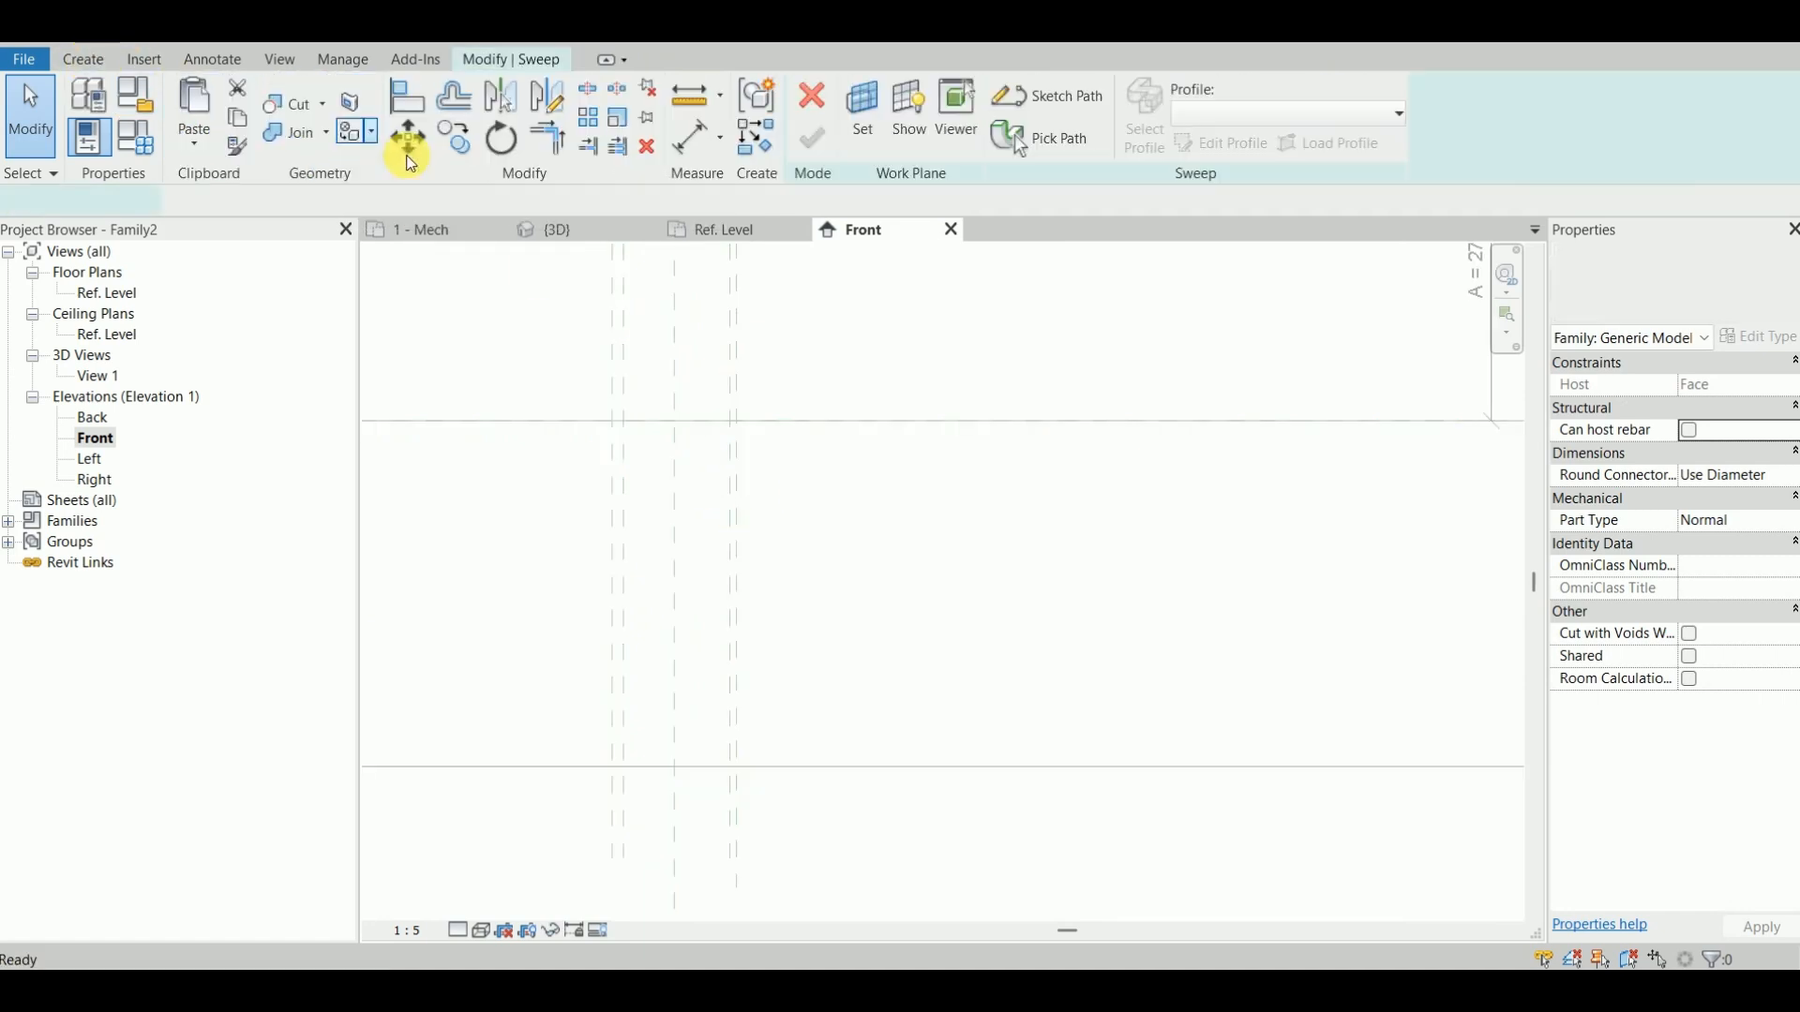
{"action": "left_click", "coordinate": [1048, 96]}
{"action": "scroll", "coordinate": [709, 490], "scroll_direction": "down", "scroll_amount": 2}
{"action": "middle_click_drag", "start_coordinate": [685, 515], "coordinate": [744, 450]}
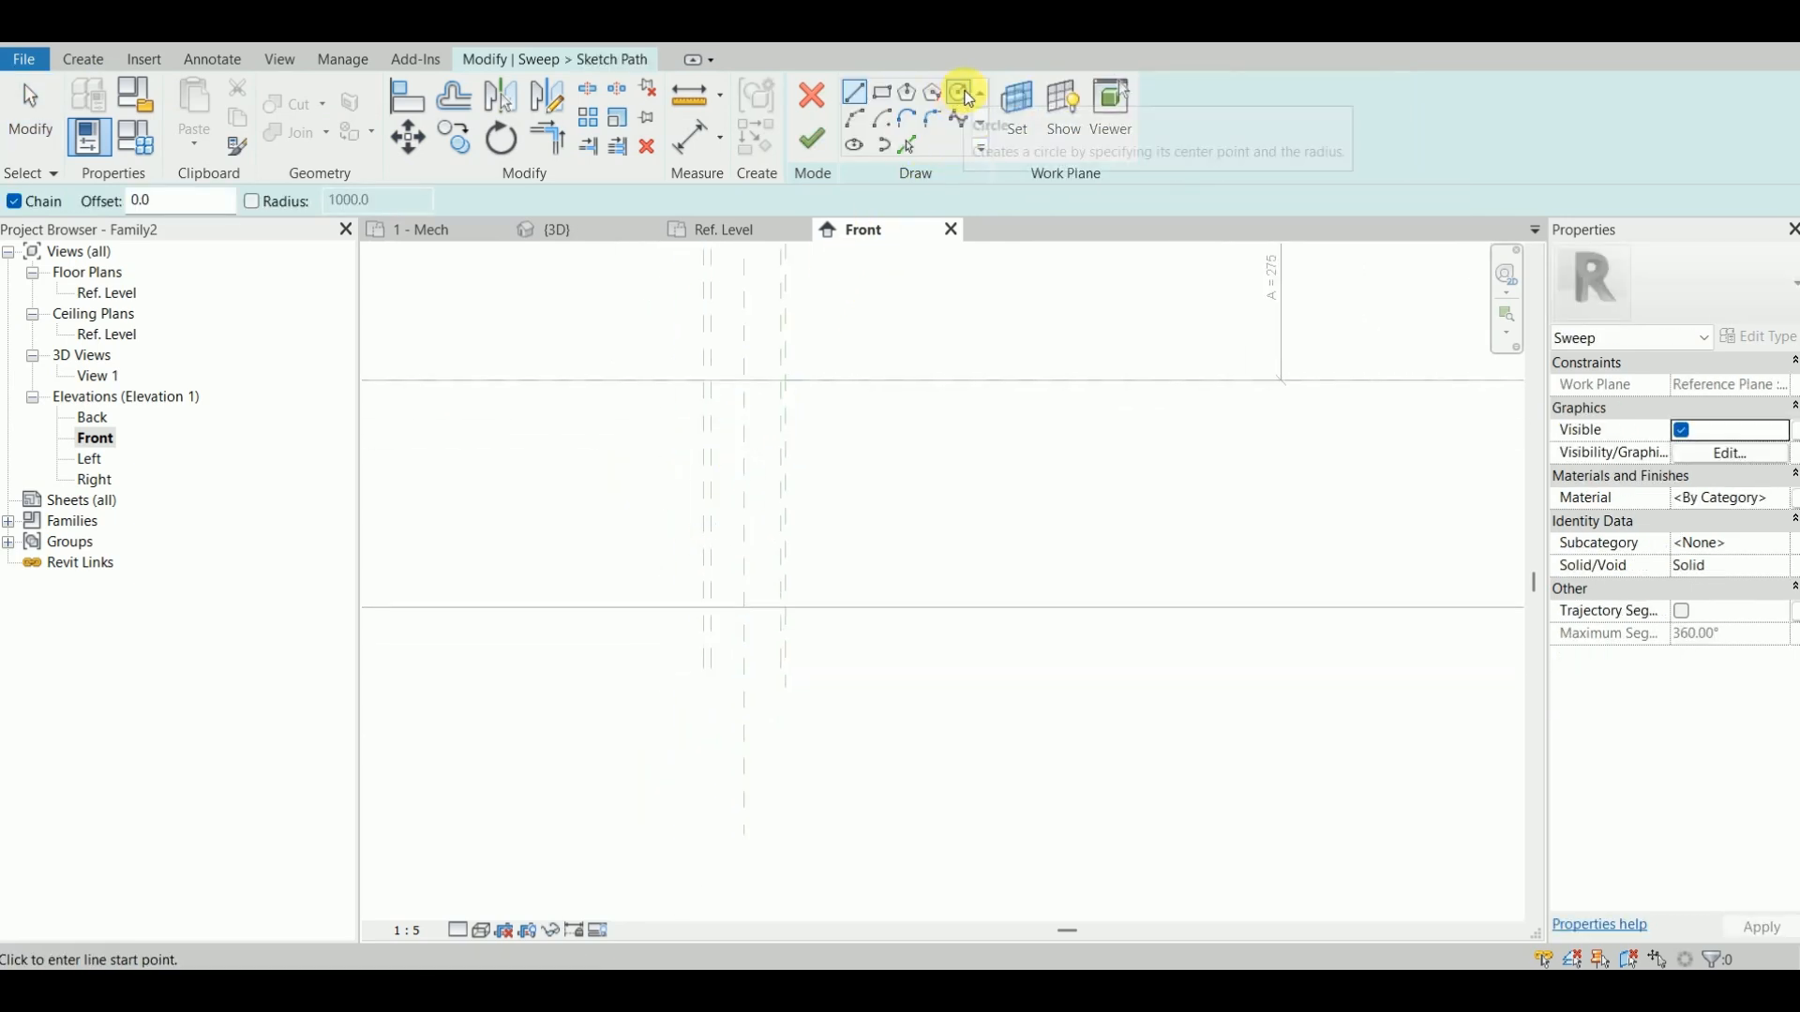
{"action": "left_click", "coordinate": [966, 95]}
{"action": "scroll", "coordinate": [763, 510], "scroll_direction": "up", "scroll_amount": 2}
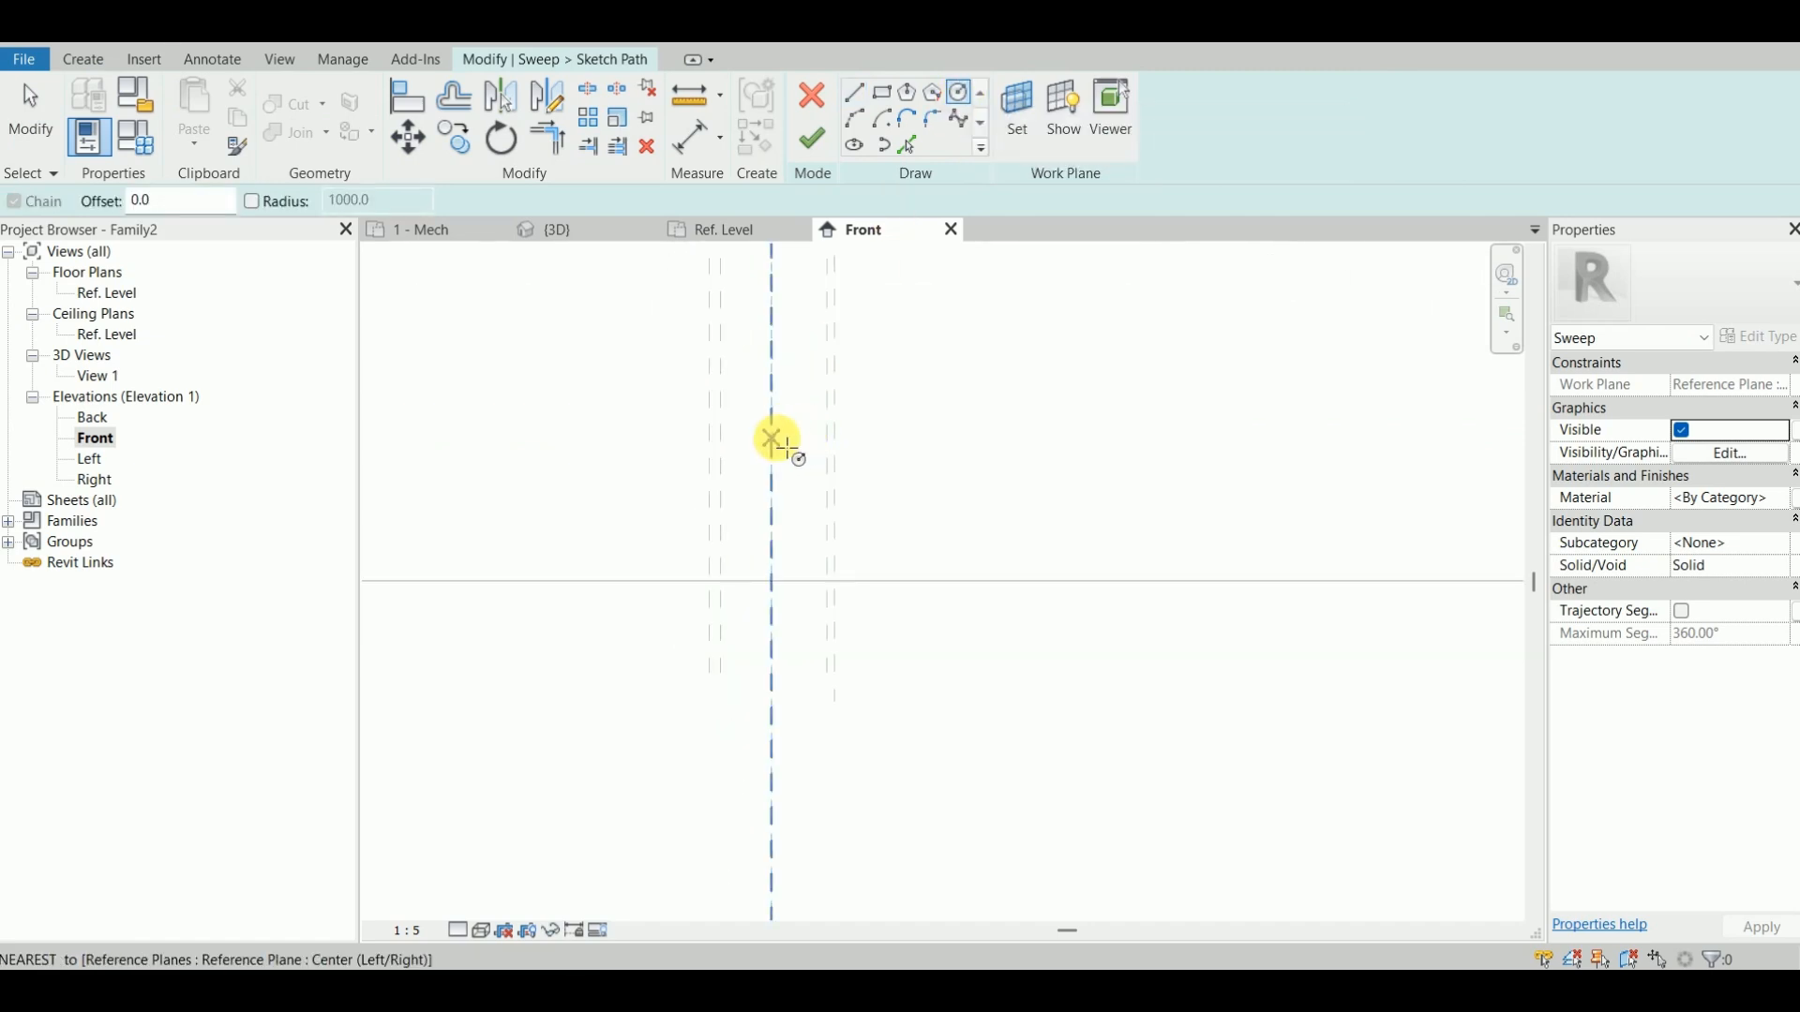
{"action": "scroll", "coordinate": [806, 450], "scroll_direction": "up", "scroll_amount": 1}
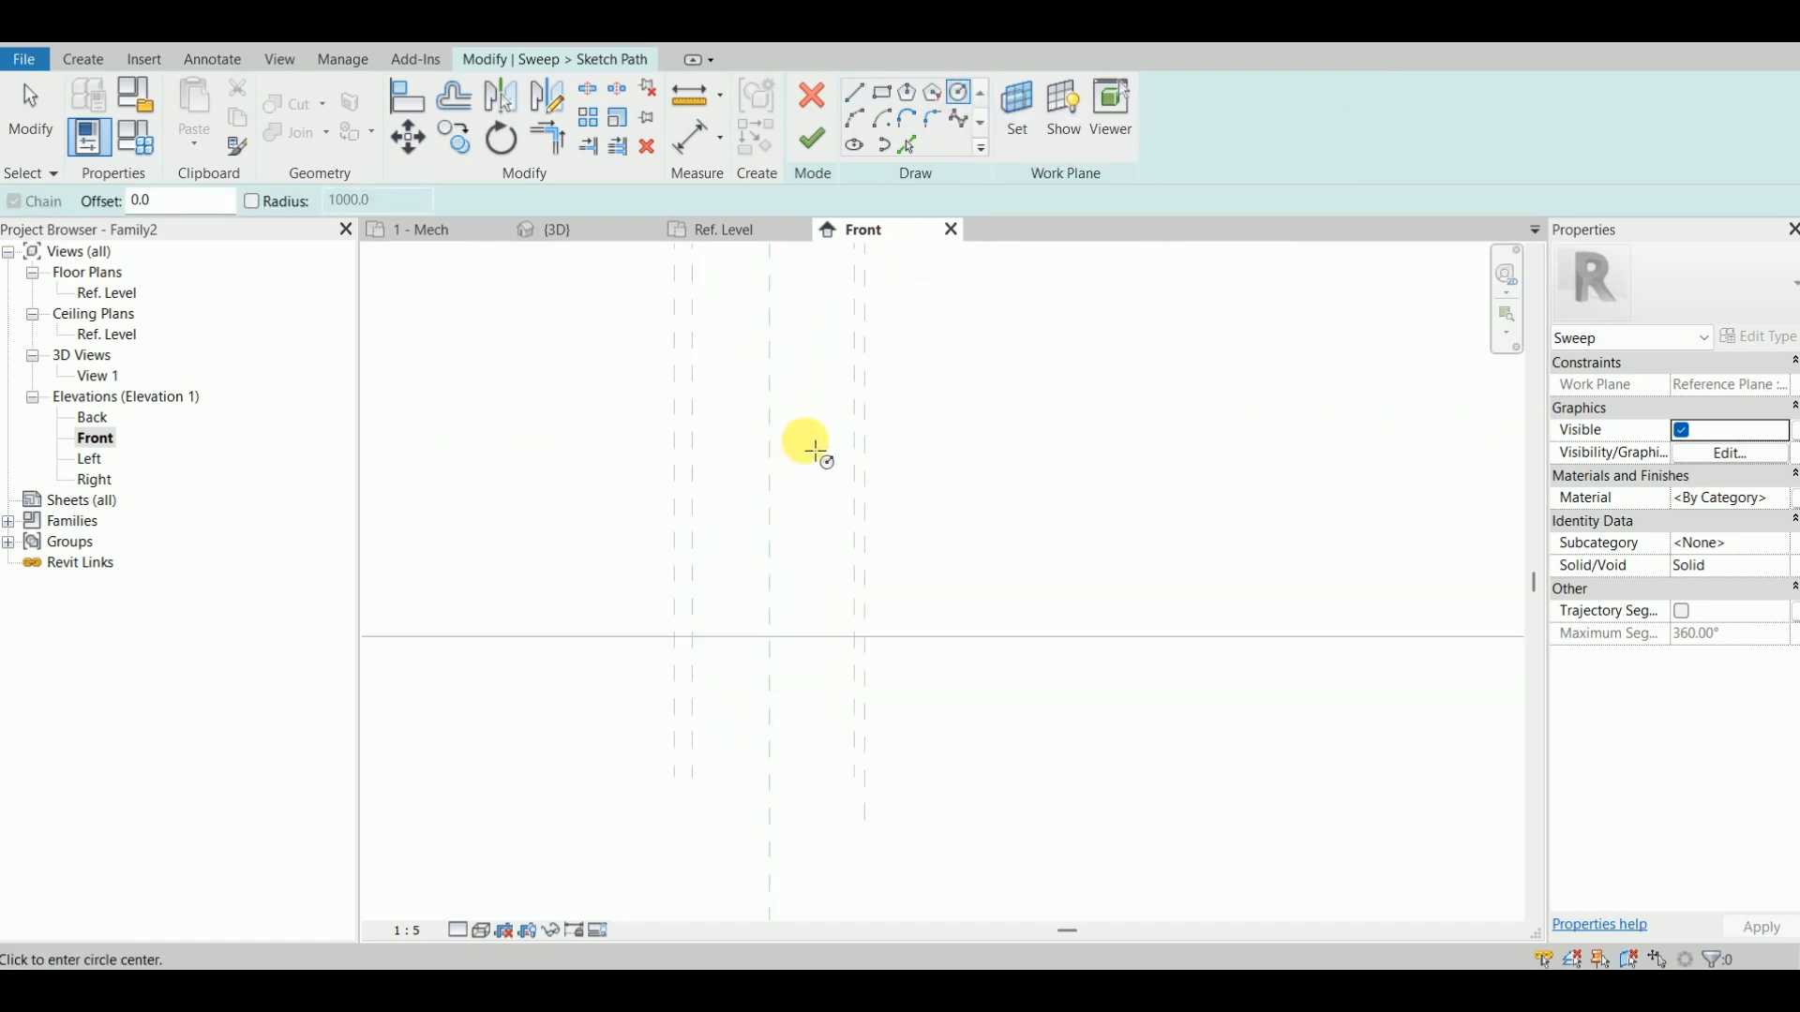
{"action": "left_click", "coordinate": [770, 512]}
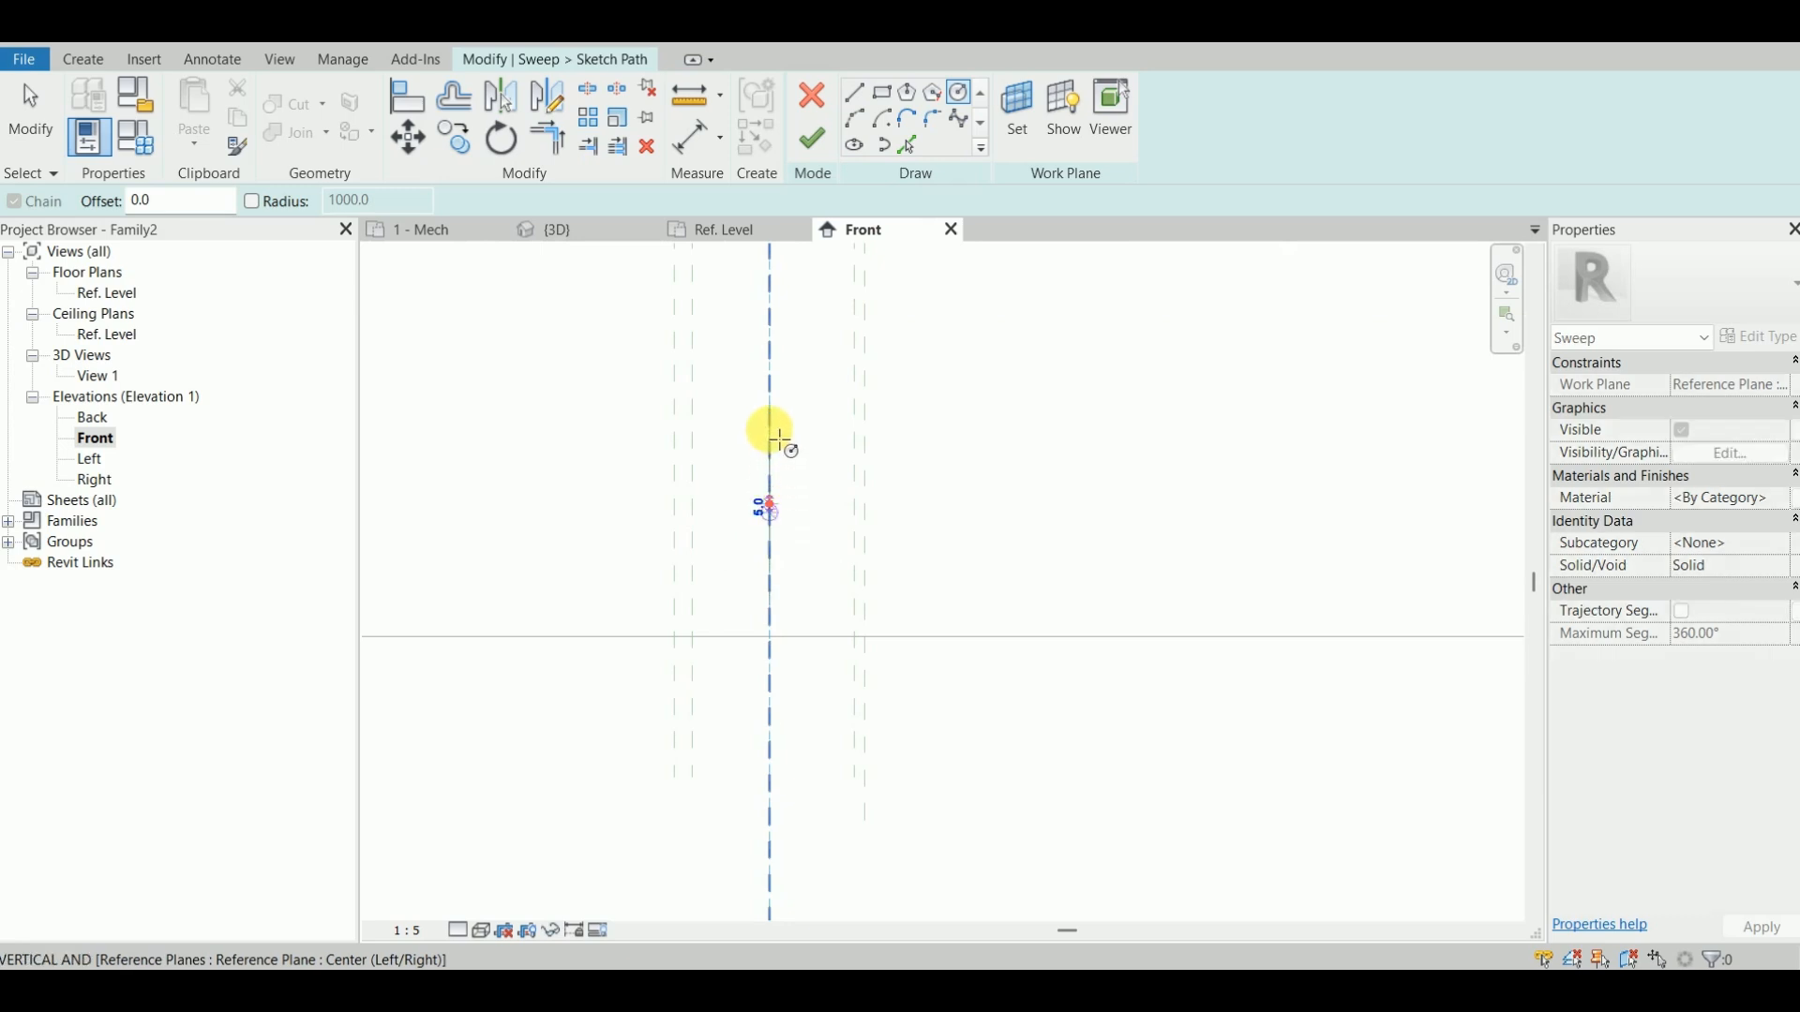
{"action": "scroll", "coordinate": [946, 426], "scroll_direction": "down", "scroll_amount": 1}
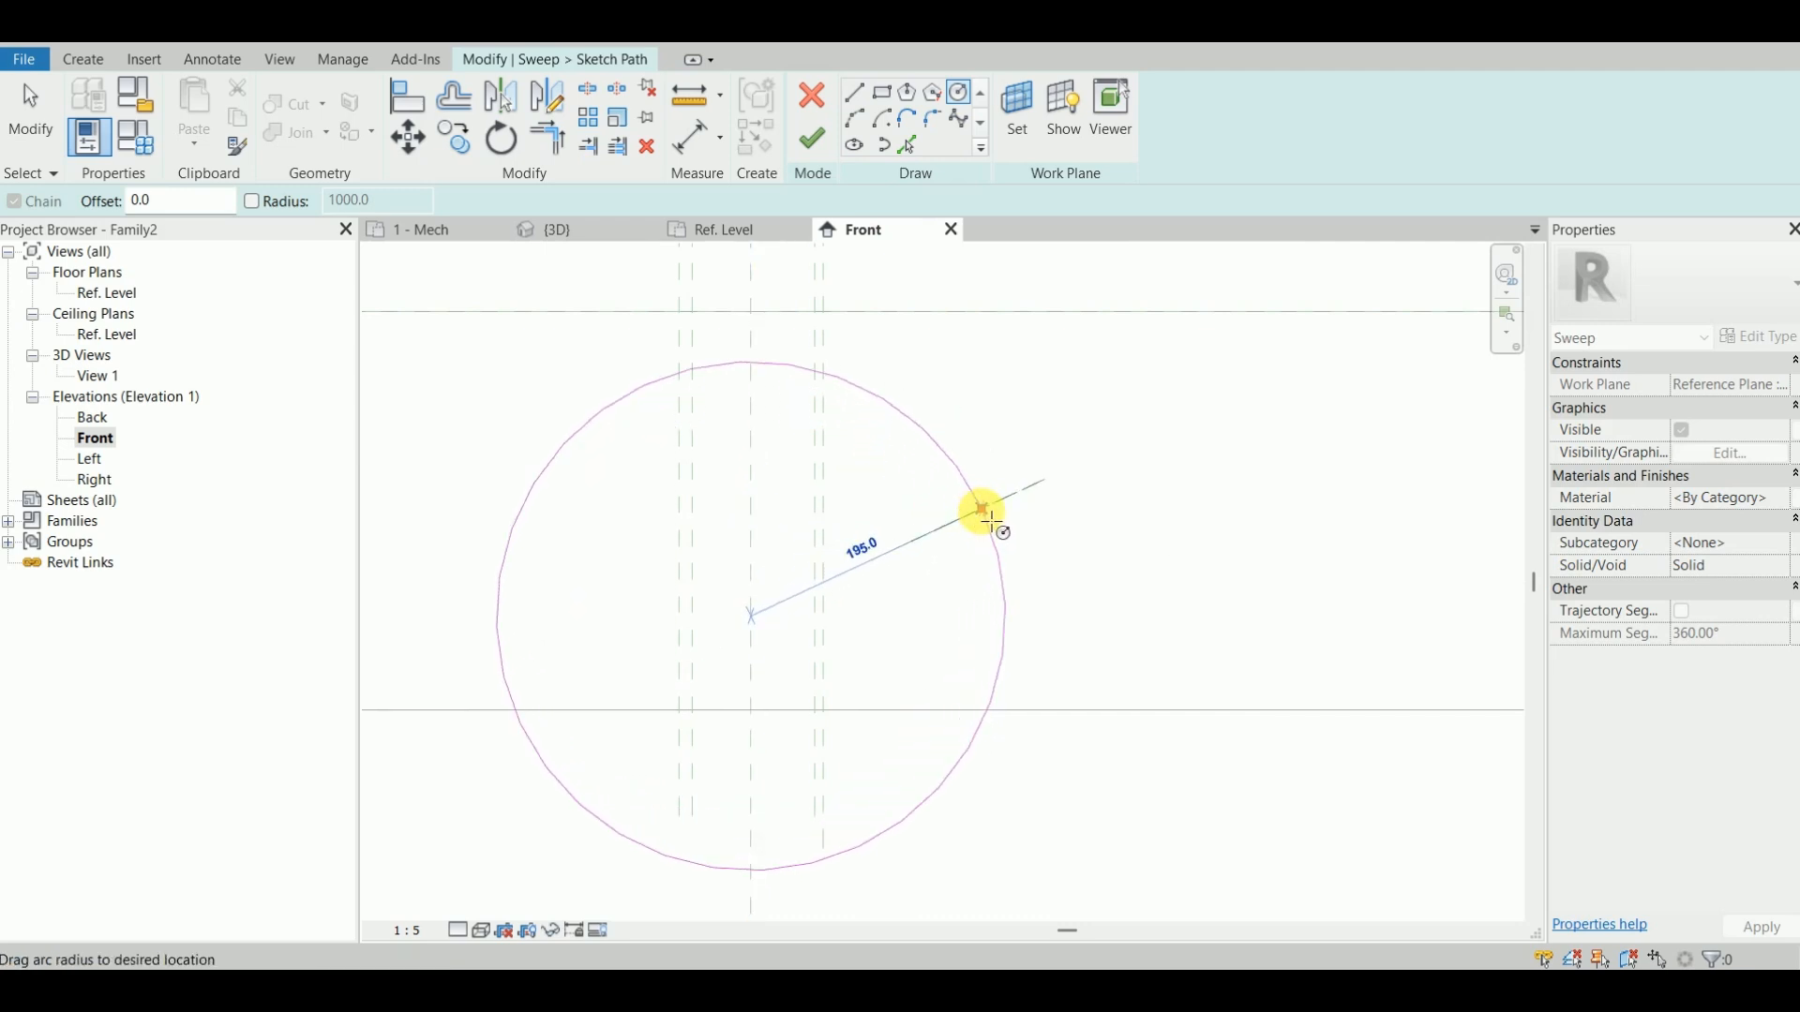
{"action": "left_click", "coordinate": [991, 521]}
{"action": "scroll", "coordinate": [1065, 579], "scroll_direction": "down", "scroll_amount": 4}
{"action": "middle_click_drag", "start_coordinate": [1066, 583], "coordinate": [1004, 525]}
{"action": "key", "text": "Escape"}
{"action": "key", "text": "Escape"}
Step: Make the center mark of the circular sweep path visible
{"action": "scroll", "coordinate": [966, 497], "scroll_direction": "up", "scroll_amount": 3}
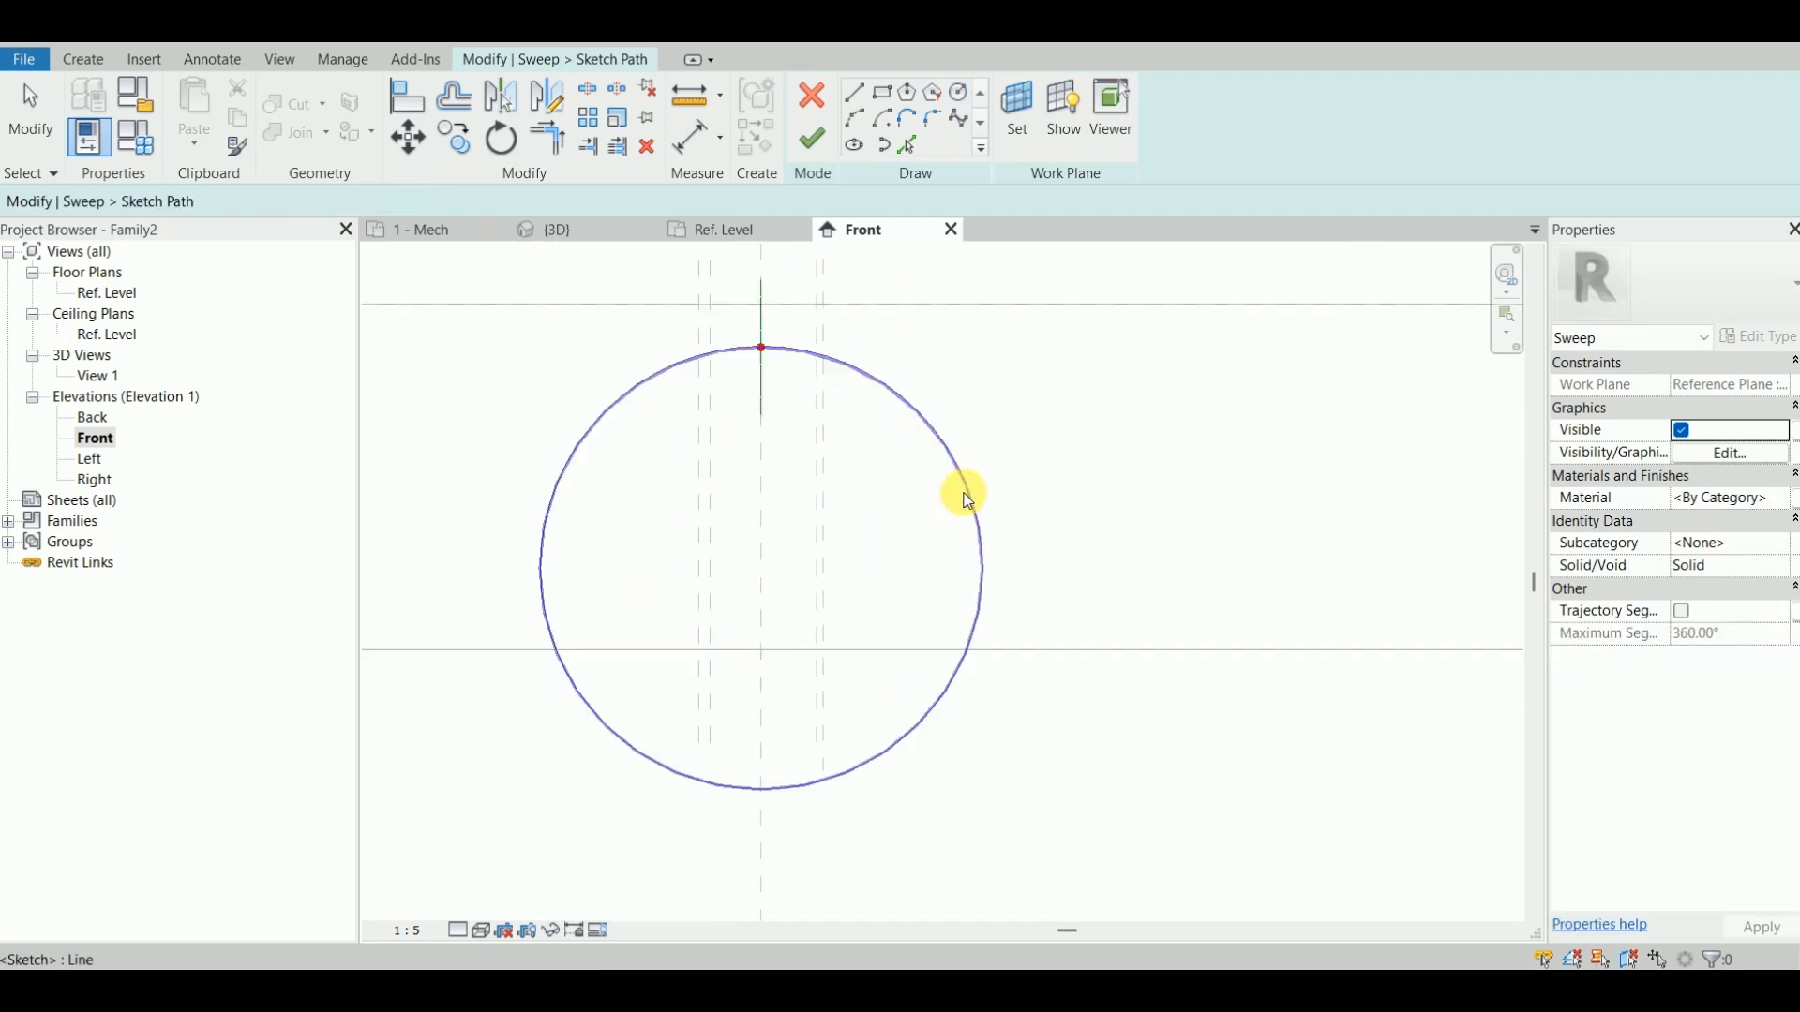
{"action": "left_click", "coordinate": [980, 511]}
{"action": "scroll", "coordinate": [891, 502], "scroll_direction": "down", "scroll_amount": 1}
{"action": "left_click", "coordinate": [1684, 386]}
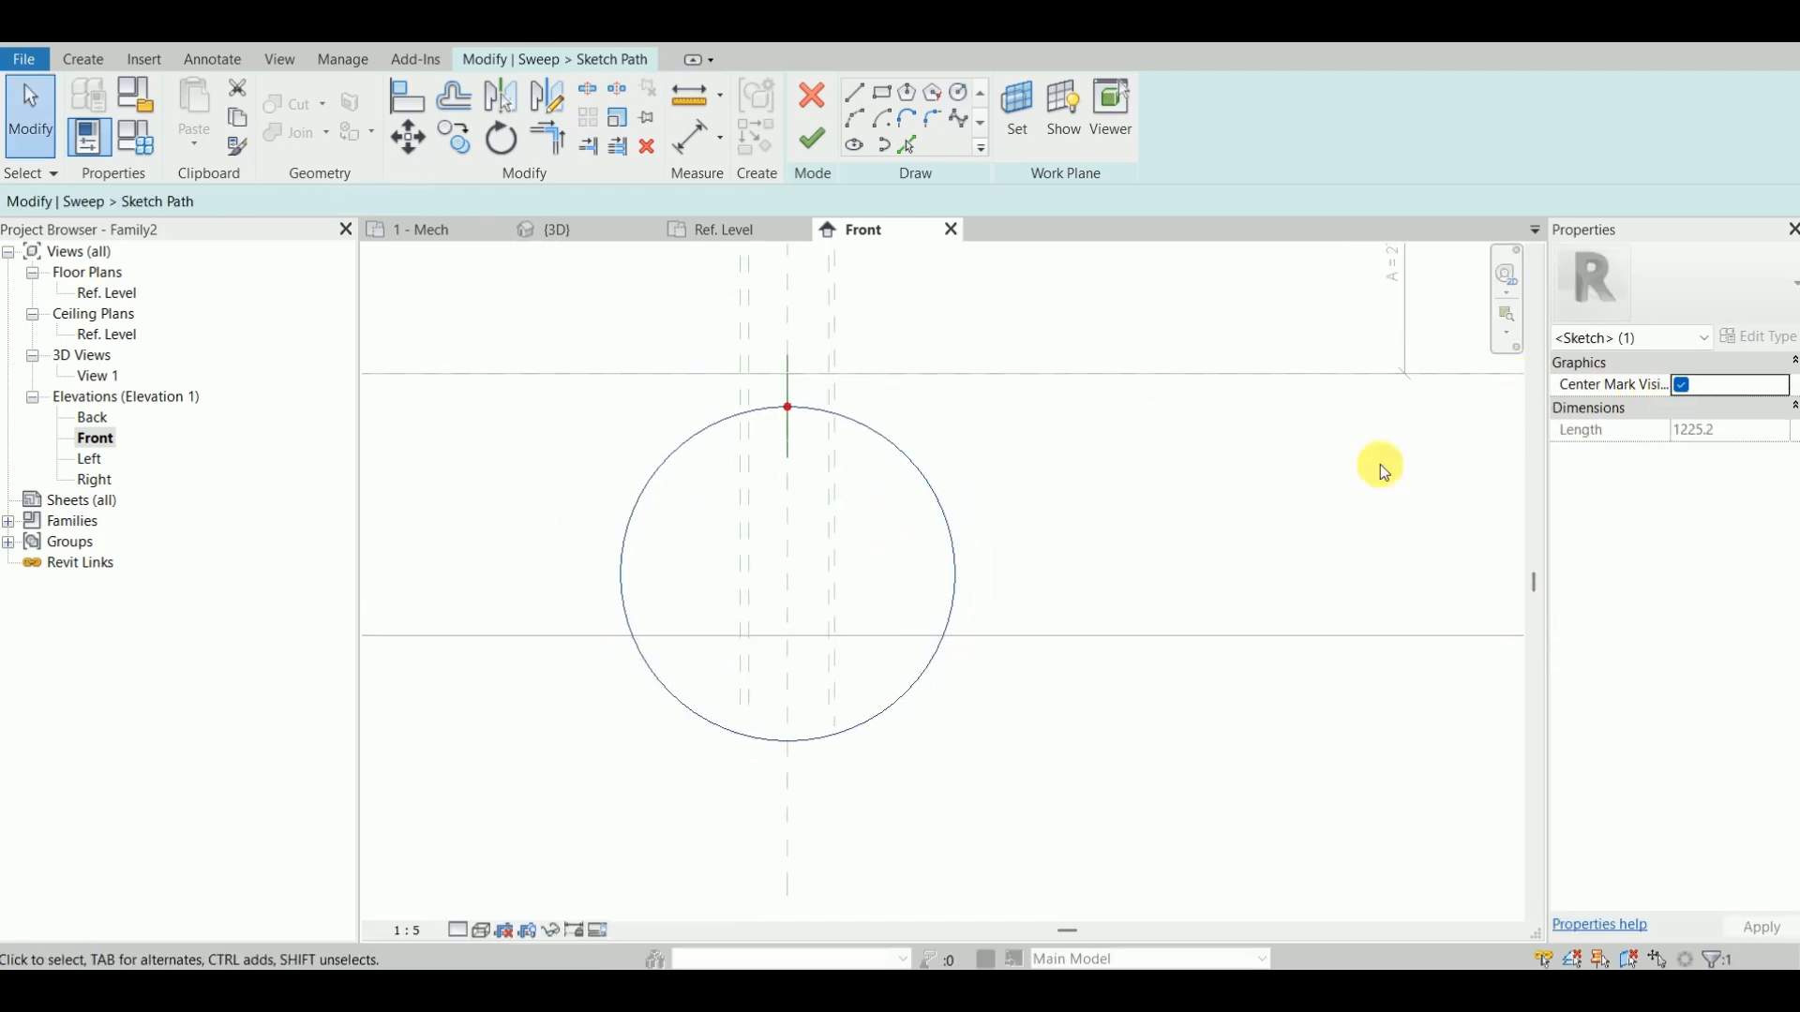
{"action": "scroll", "coordinate": [1031, 521], "scroll_direction": "up", "scroll_amount": 1}
{"action": "left_click", "coordinate": [880, 351]}
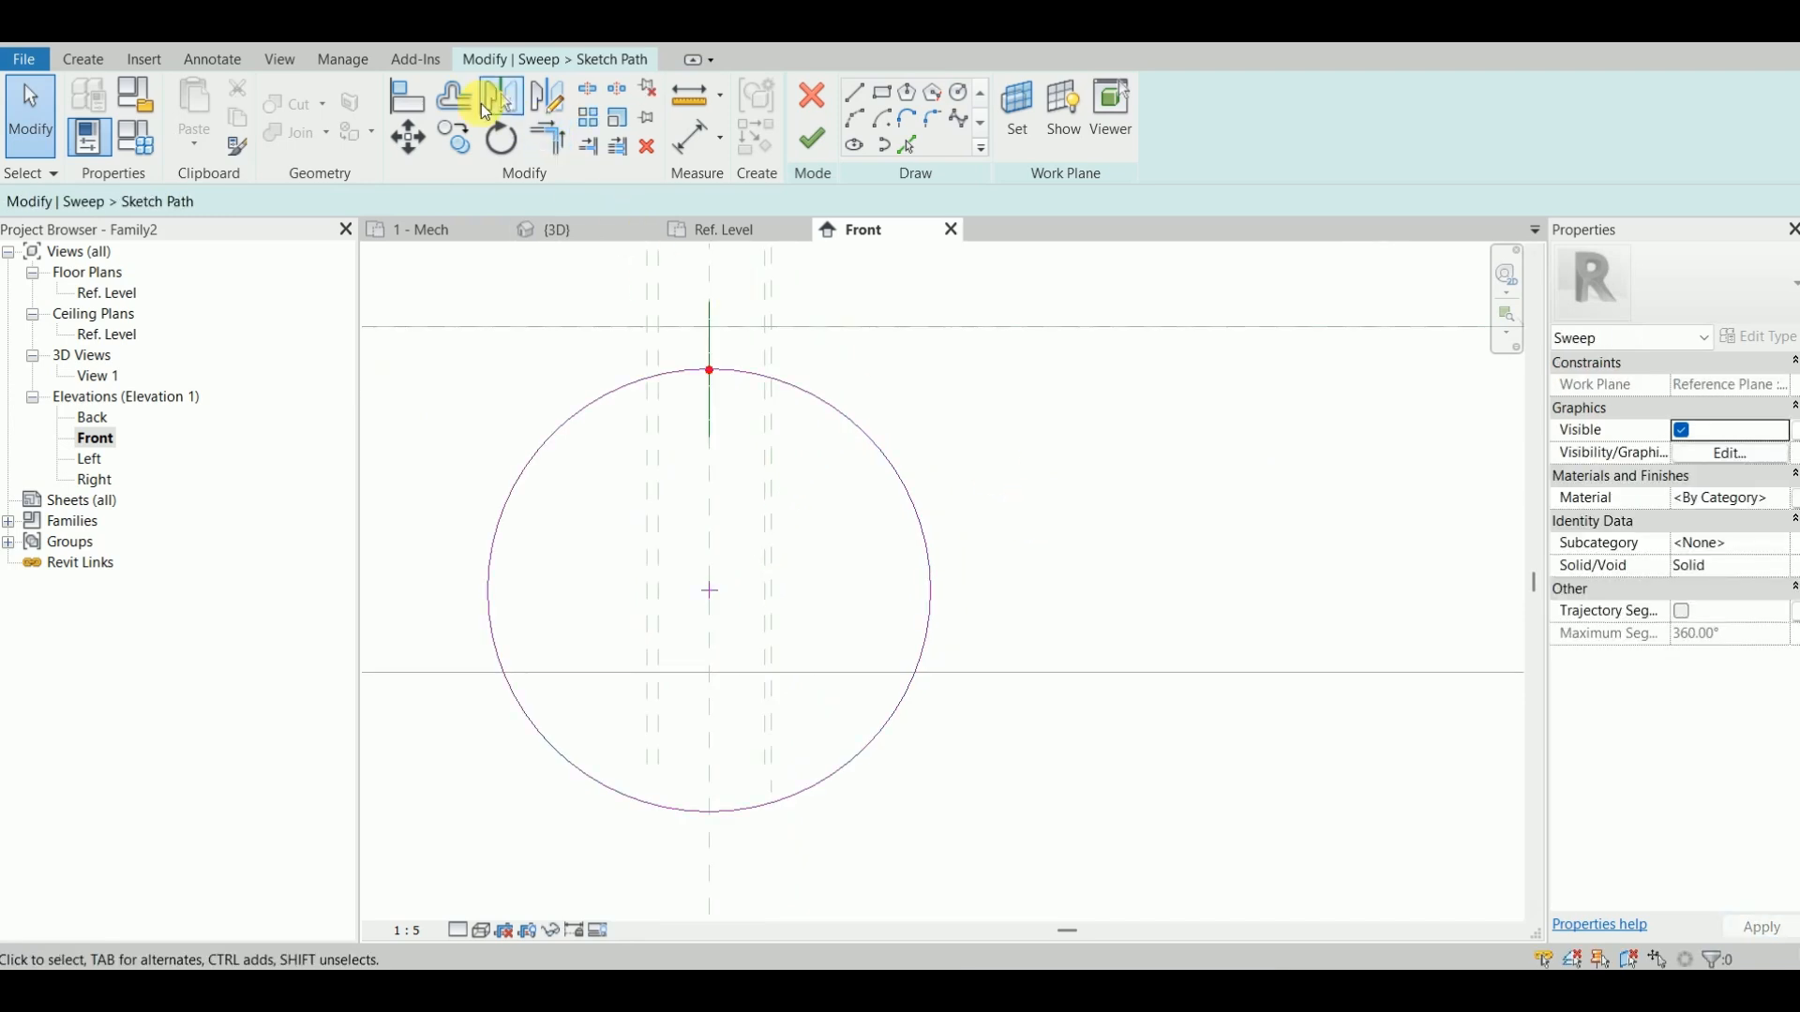
Step: Align the path circle's center mark with the central vertical reference plane
{"action": "left_click", "coordinate": [415, 106]}
{"action": "middle_click_drag", "start_coordinate": [722, 562], "coordinate": [731, 418]}
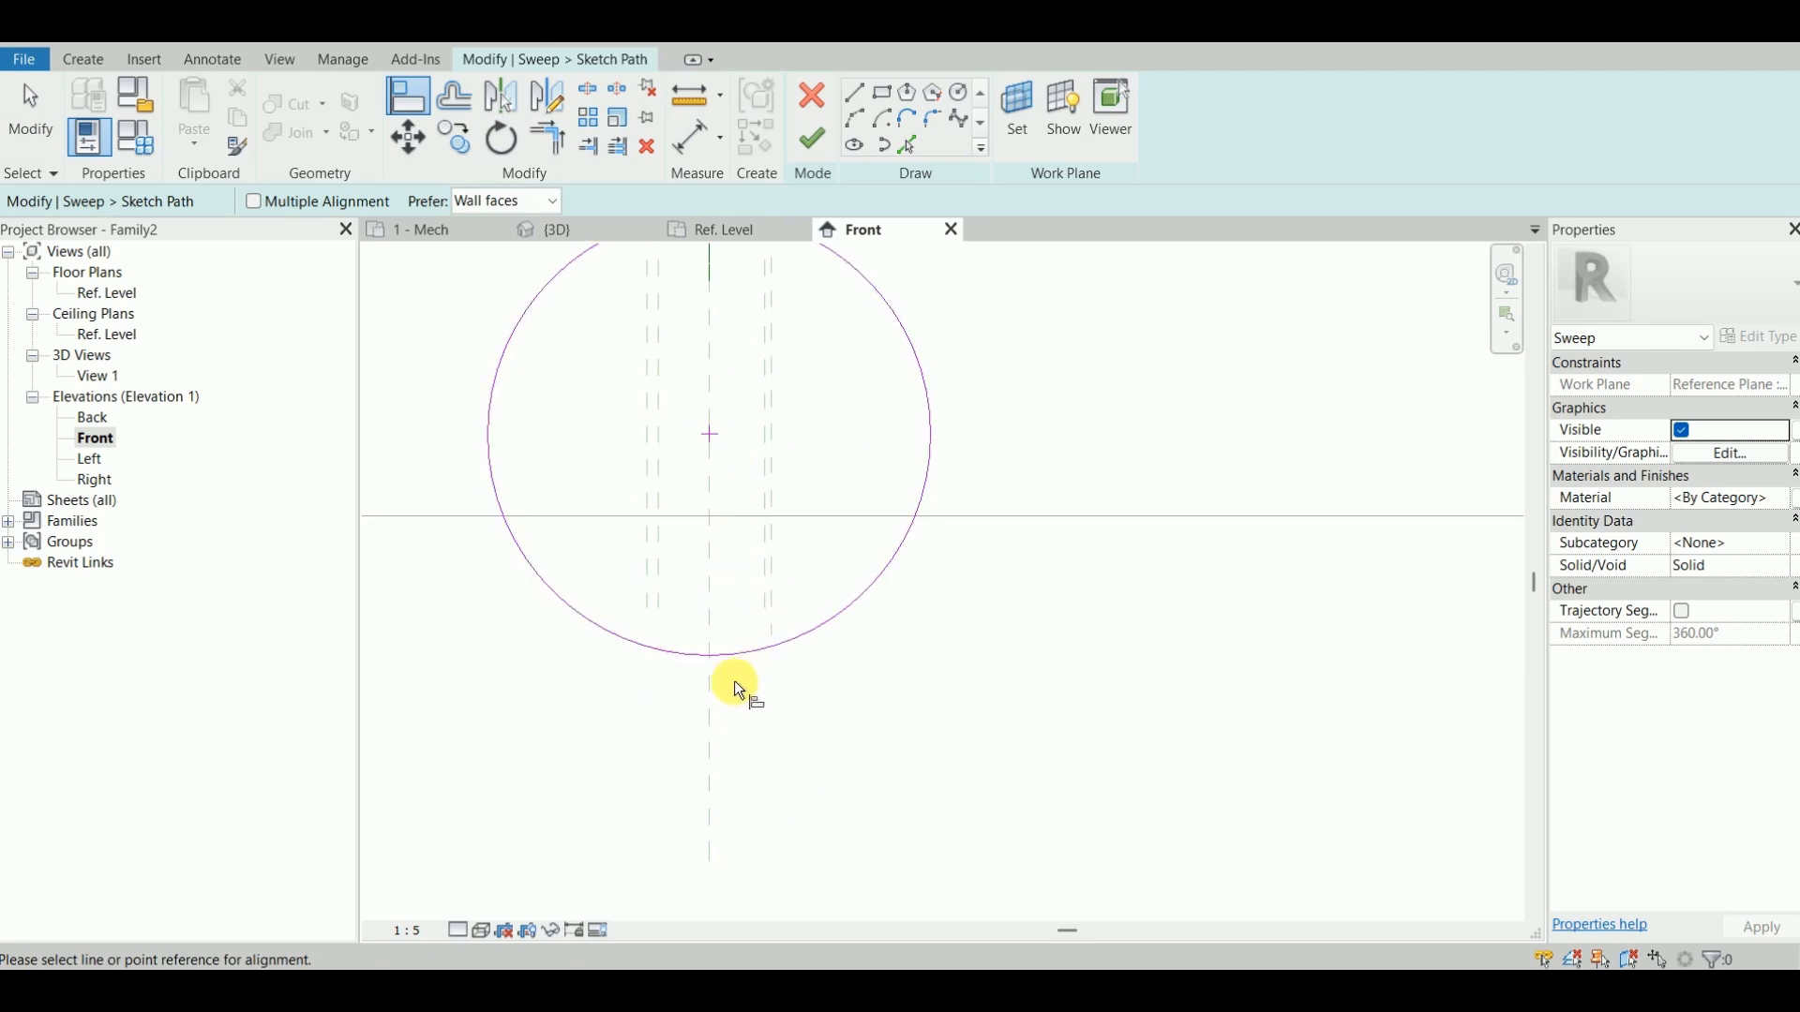
{"action": "scroll", "coordinate": [709, 502], "scroll_direction": "up", "scroll_amount": 3}
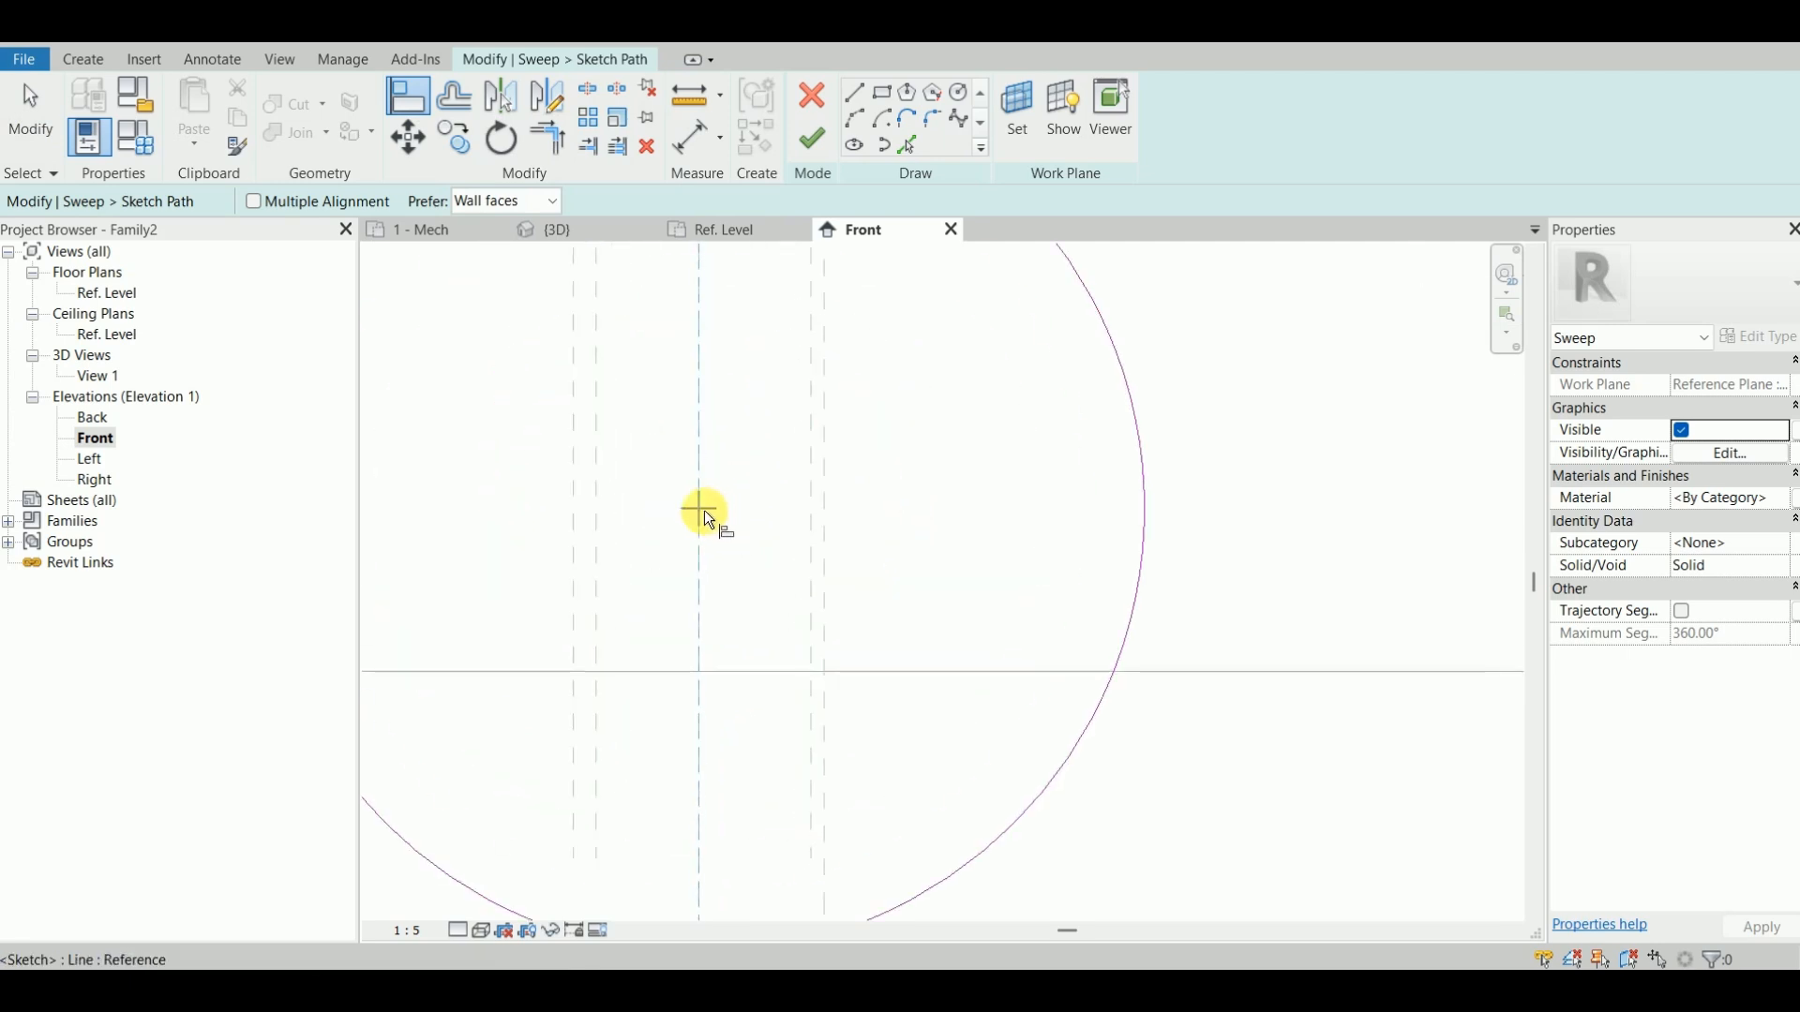
{"action": "left_click", "coordinate": [733, 620]}
{"action": "scroll", "coordinate": [743, 540], "scroll_direction": "down", "scroll_amount": 2}
{"action": "middle_click_drag", "start_coordinate": [743, 542], "coordinate": [790, 594]}
{"action": "key", "text": "Escape"}
{"action": "key", "text": "Escape"}
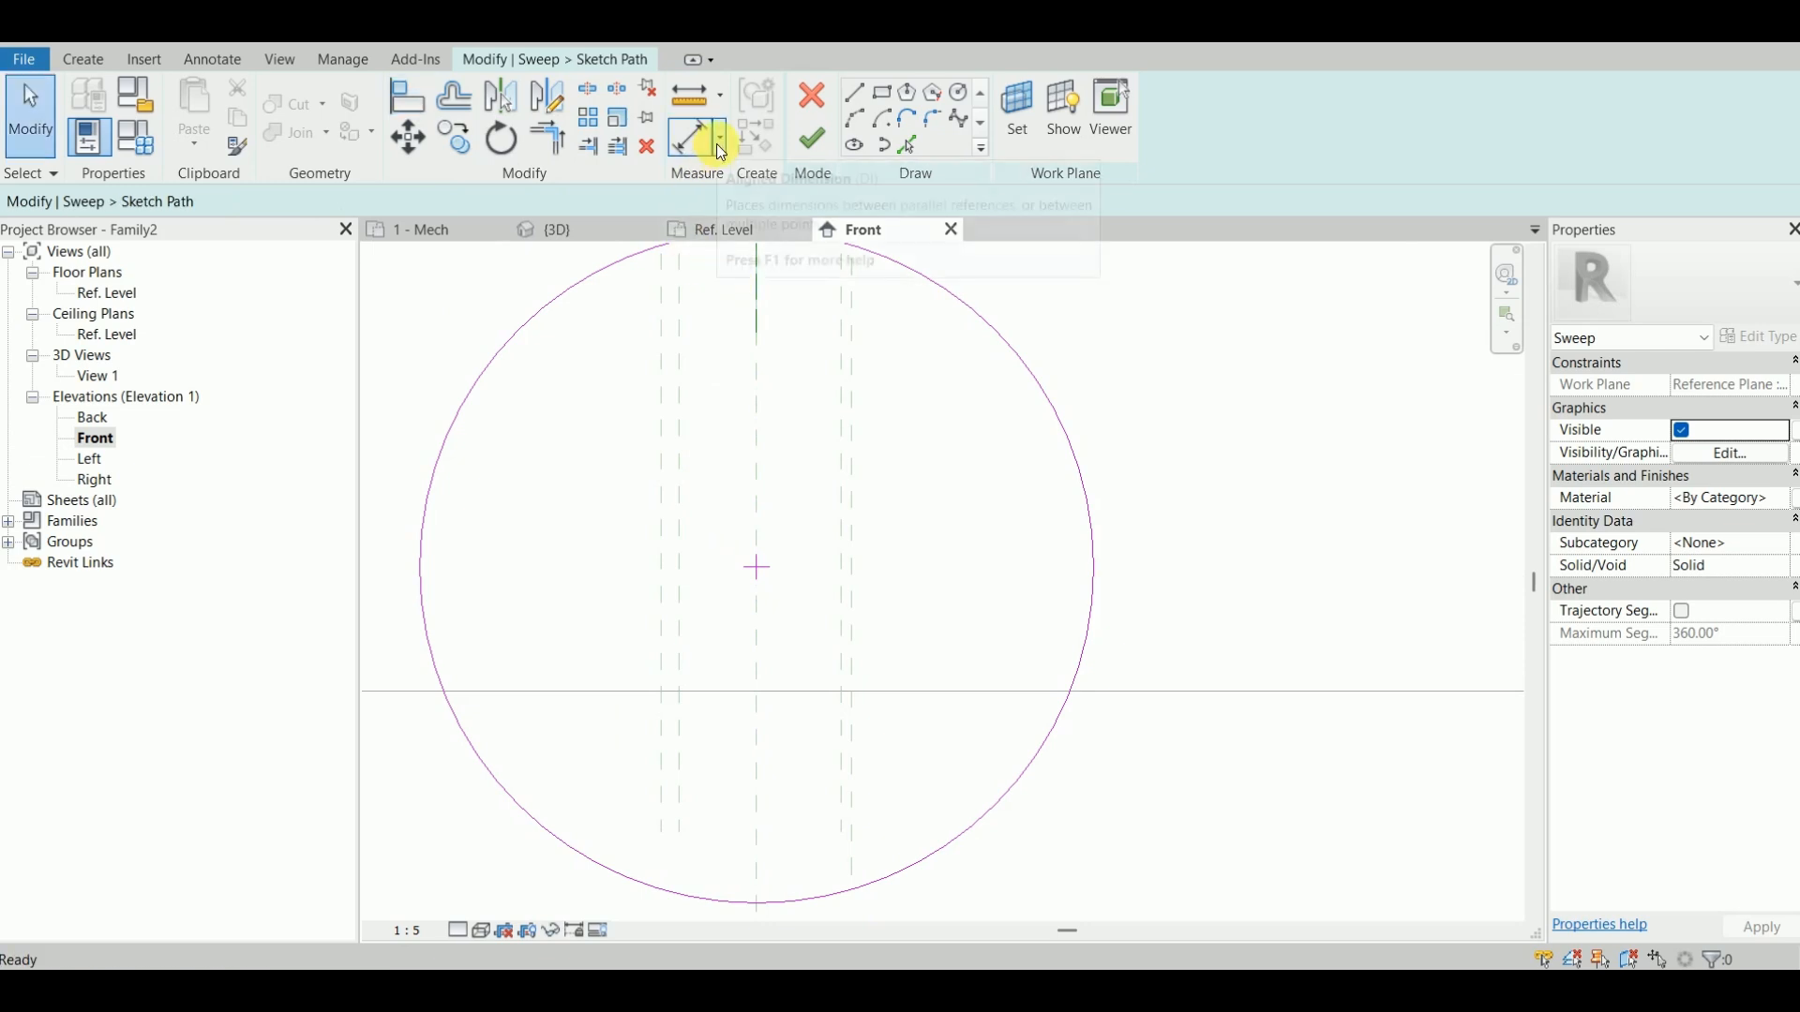
Step: Place a radial dimension on the circular sweep path
{"action": "left_click", "coordinate": [720, 148]}
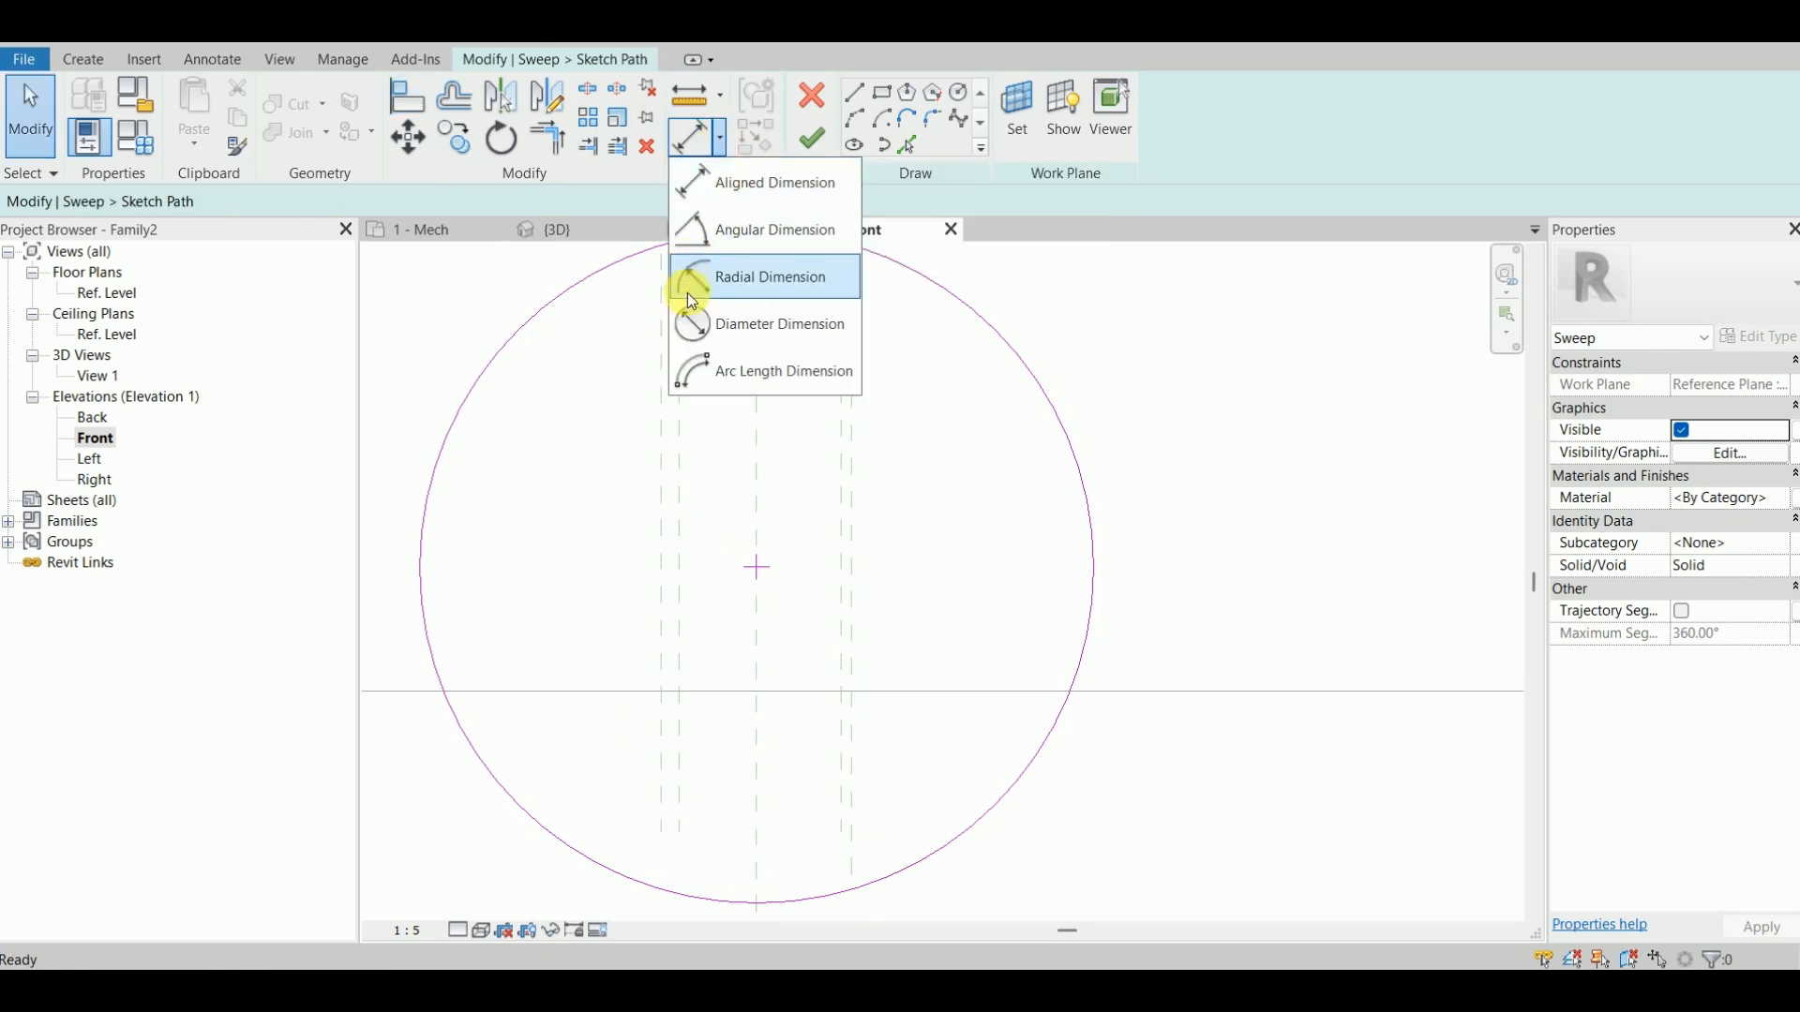
{"action": "left_click", "coordinate": [754, 280]}
{"action": "scroll", "coordinate": [663, 526], "scroll_direction": "down", "scroll_amount": 2}
{"action": "left_click", "coordinate": [622, 612]}
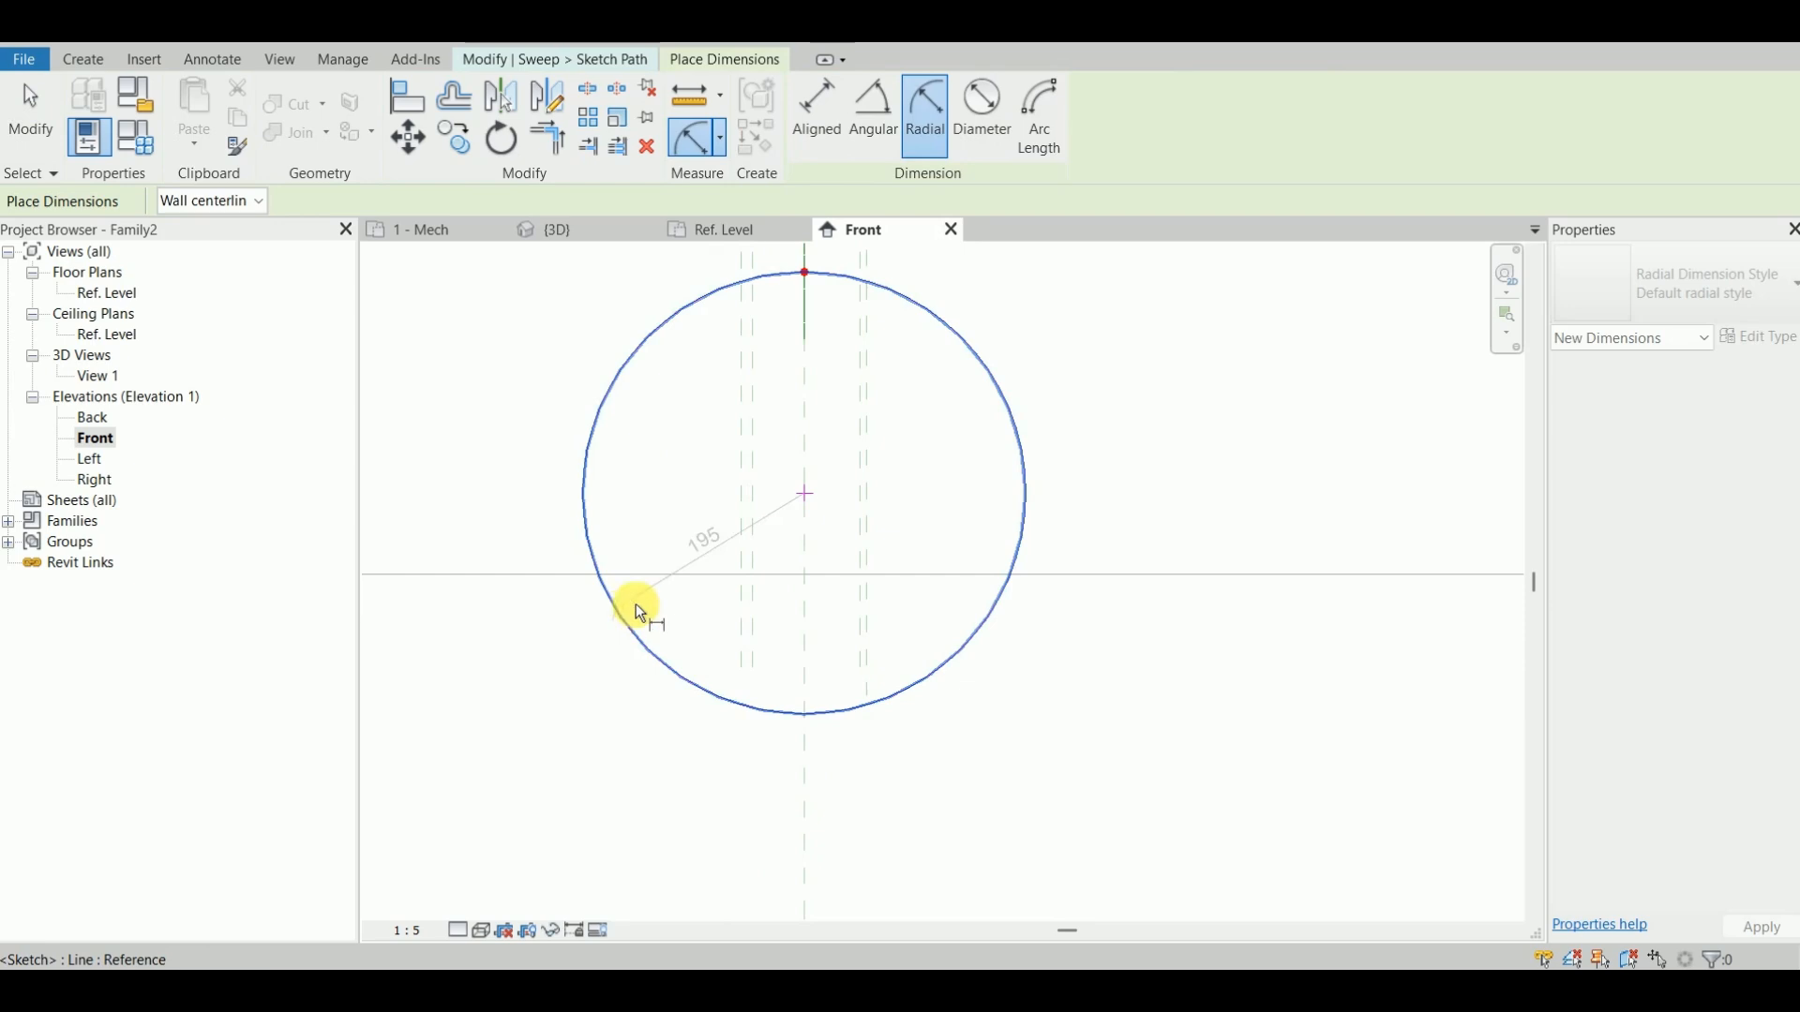
{"action": "scroll", "coordinate": [667, 553], "scroll_direction": "up", "scroll_amount": 2}
{"action": "left_click", "coordinate": [664, 543]}
{"action": "scroll", "coordinate": [710, 540], "scroll_direction": "down", "scroll_amount": 1}
{"action": "middle_click_drag", "start_coordinate": [710, 541], "coordinate": [724, 583]}
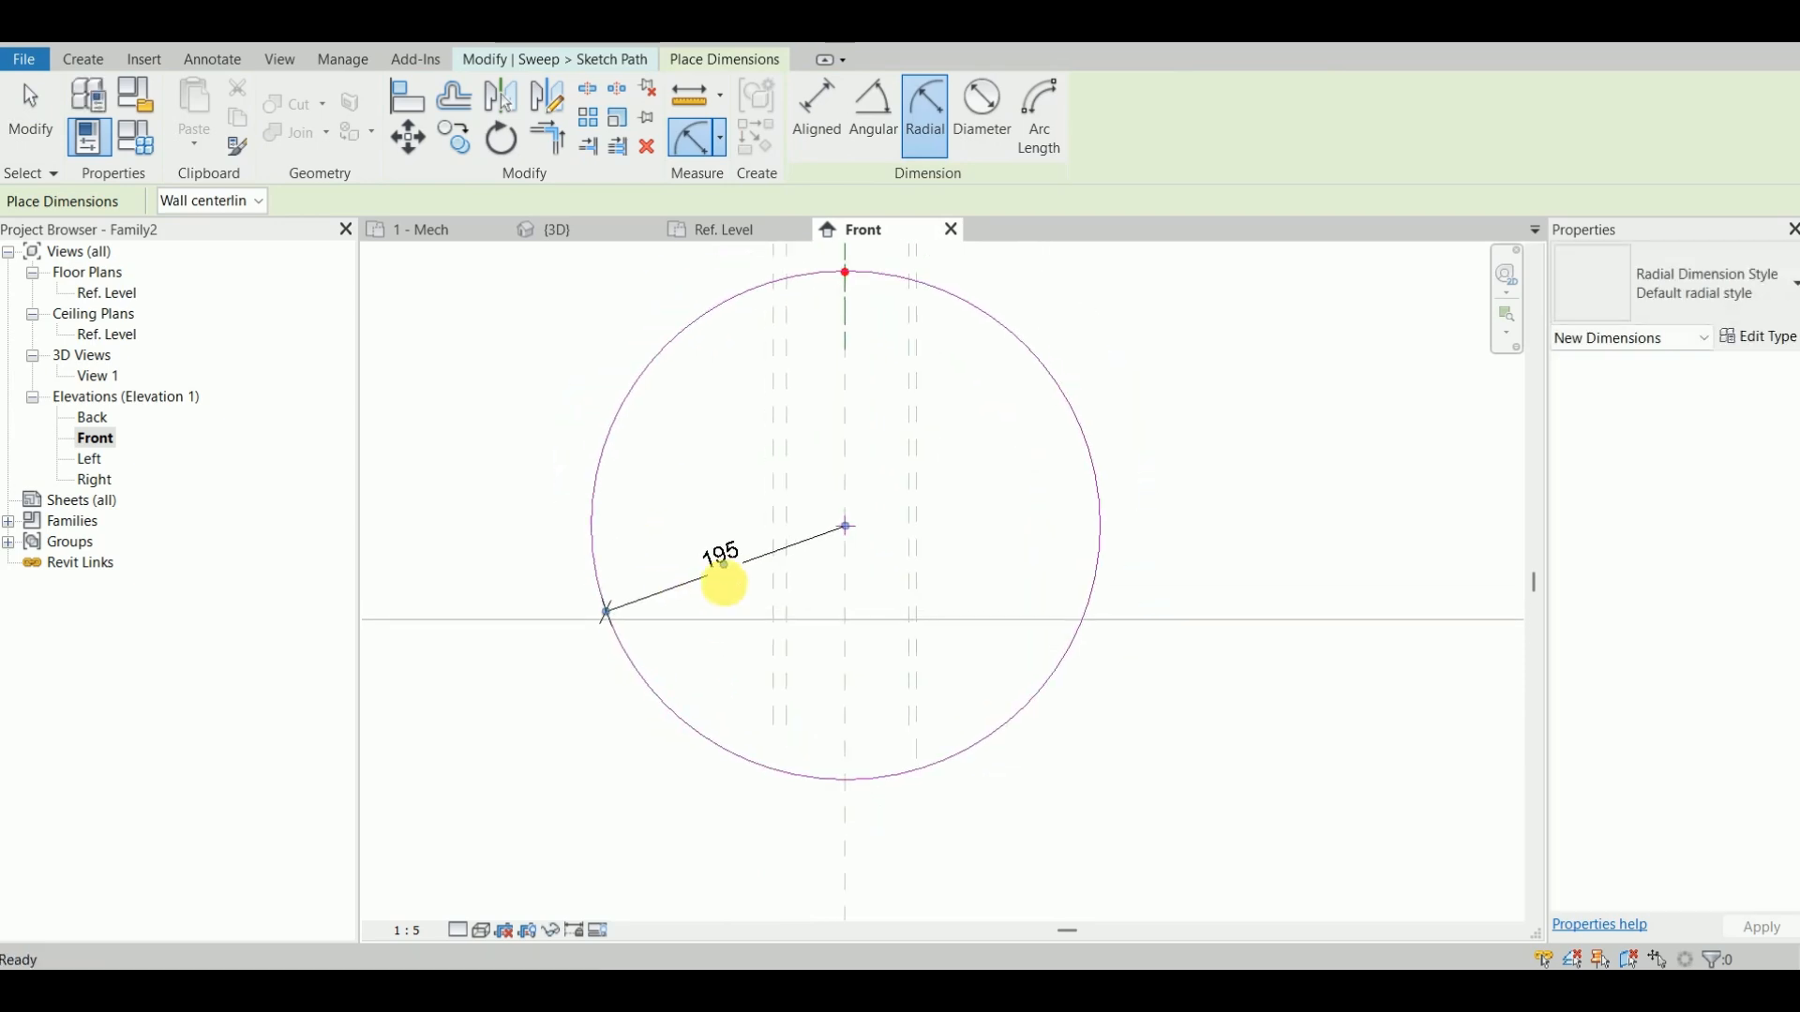
{"action": "key", "text": "Escape"}
Step: Move the radial dimension's text outside the circle and label the dimension with the Radius parameter
{"action": "left_click", "coordinate": [724, 579]}
{"action": "scroll", "coordinate": [717, 585], "scroll_direction": "up", "scroll_amount": 1}
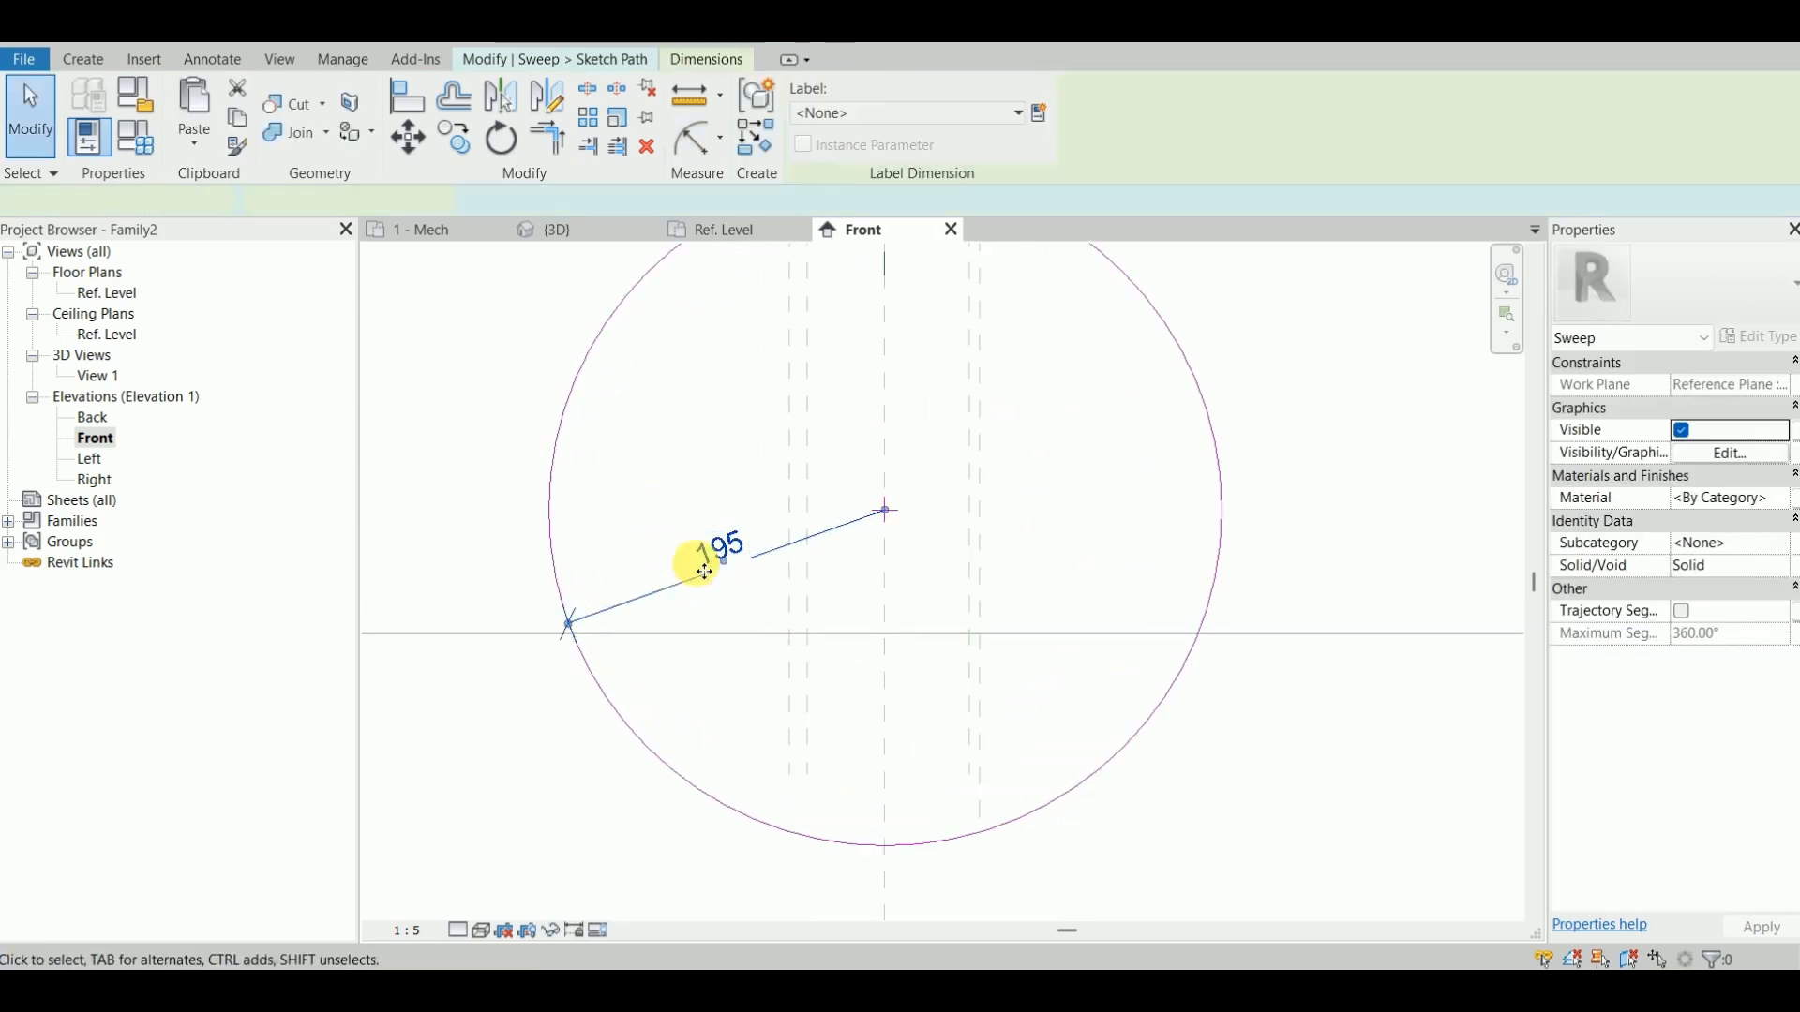
{"action": "left_click", "coordinate": [727, 564]}
{"action": "left_click_drag", "start_coordinate": [463, 441], "coordinate": [427, 463]}
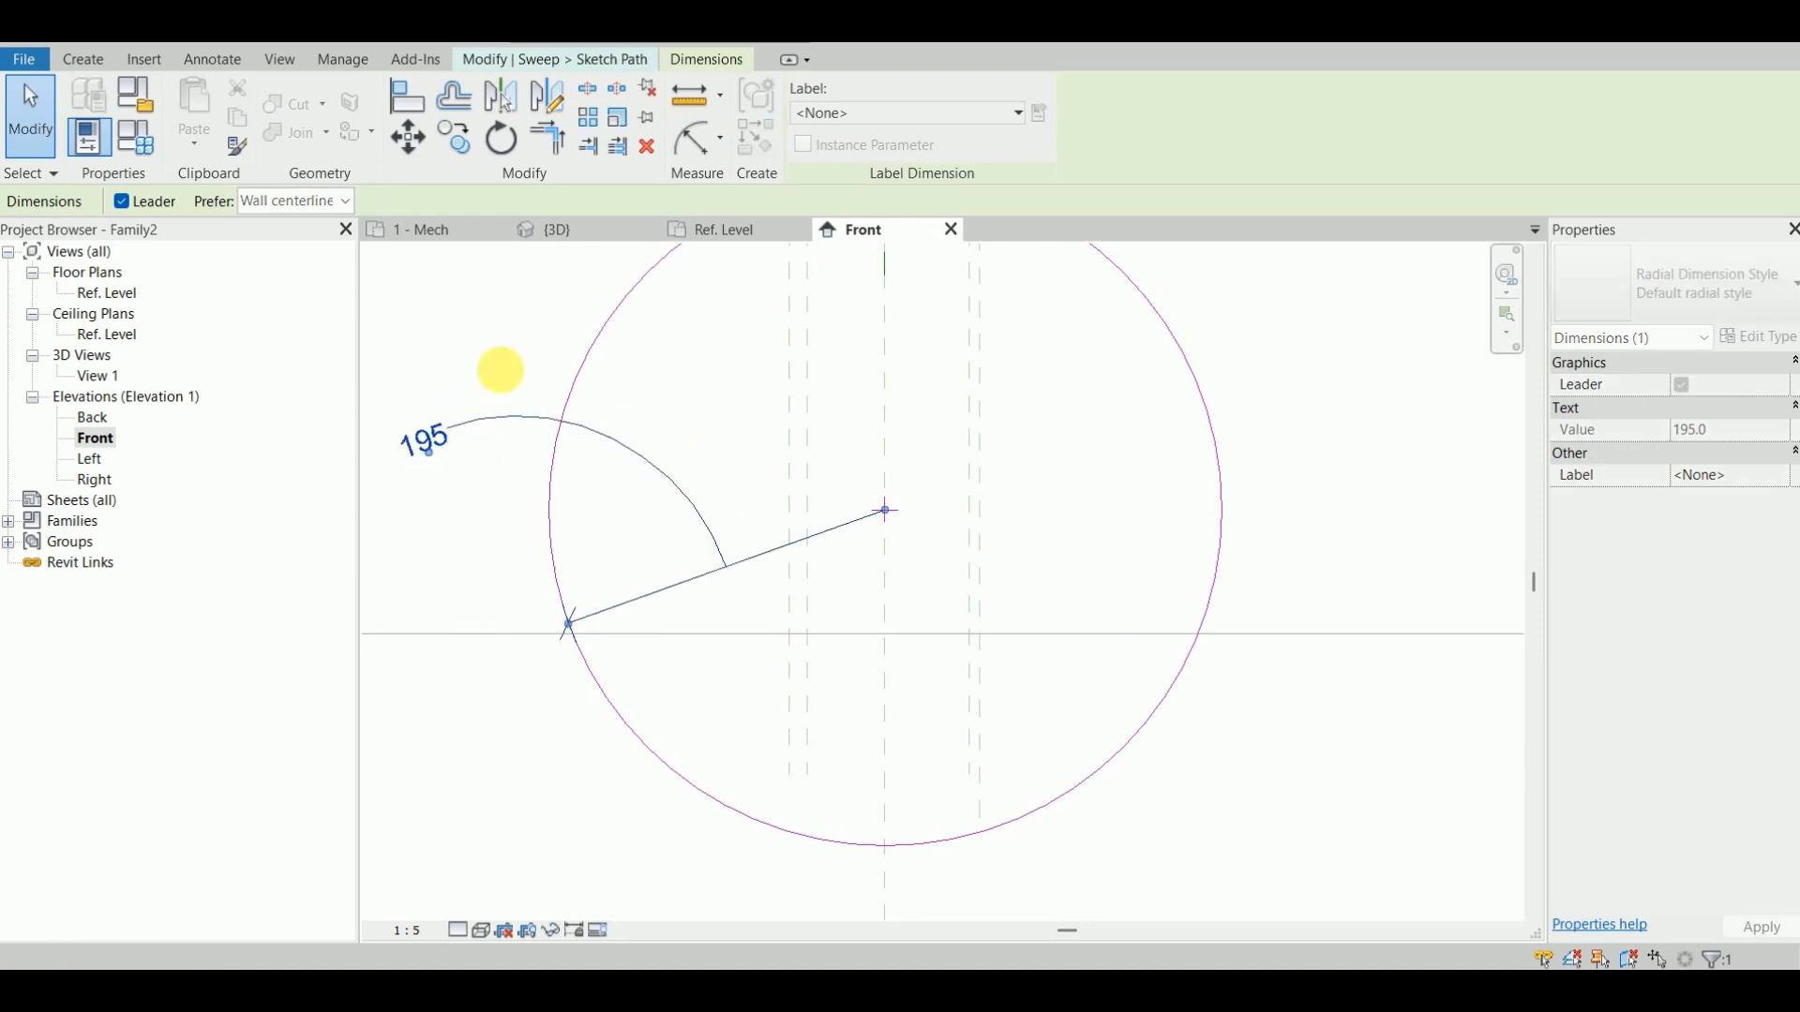
{"action": "left_click", "coordinate": [891, 112]}
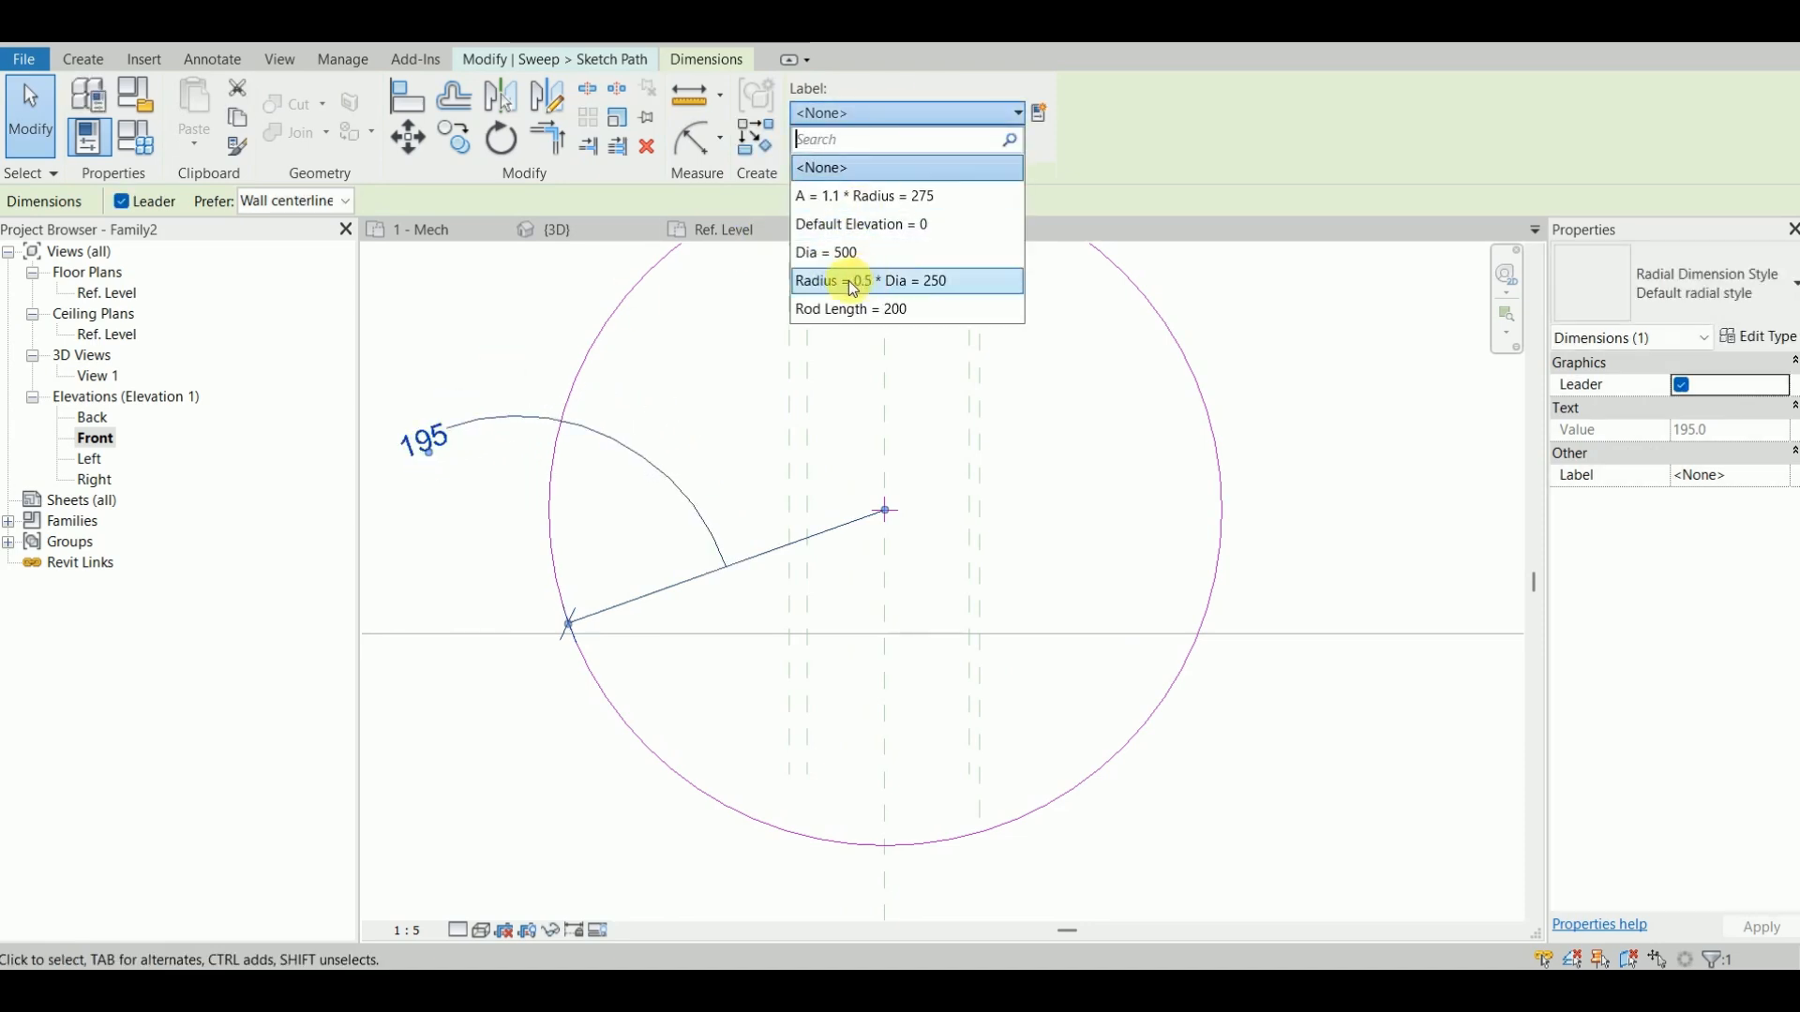
{"action": "left_click", "coordinate": [853, 282]}
{"action": "scroll", "coordinate": [834, 503], "scroll_direction": "down", "scroll_amount": 1}
{"action": "left_click", "coordinate": [980, 506]}
{"action": "scroll", "coordinate": [872, 460], "scroll_direction": "down", "scroll_amount": 1}
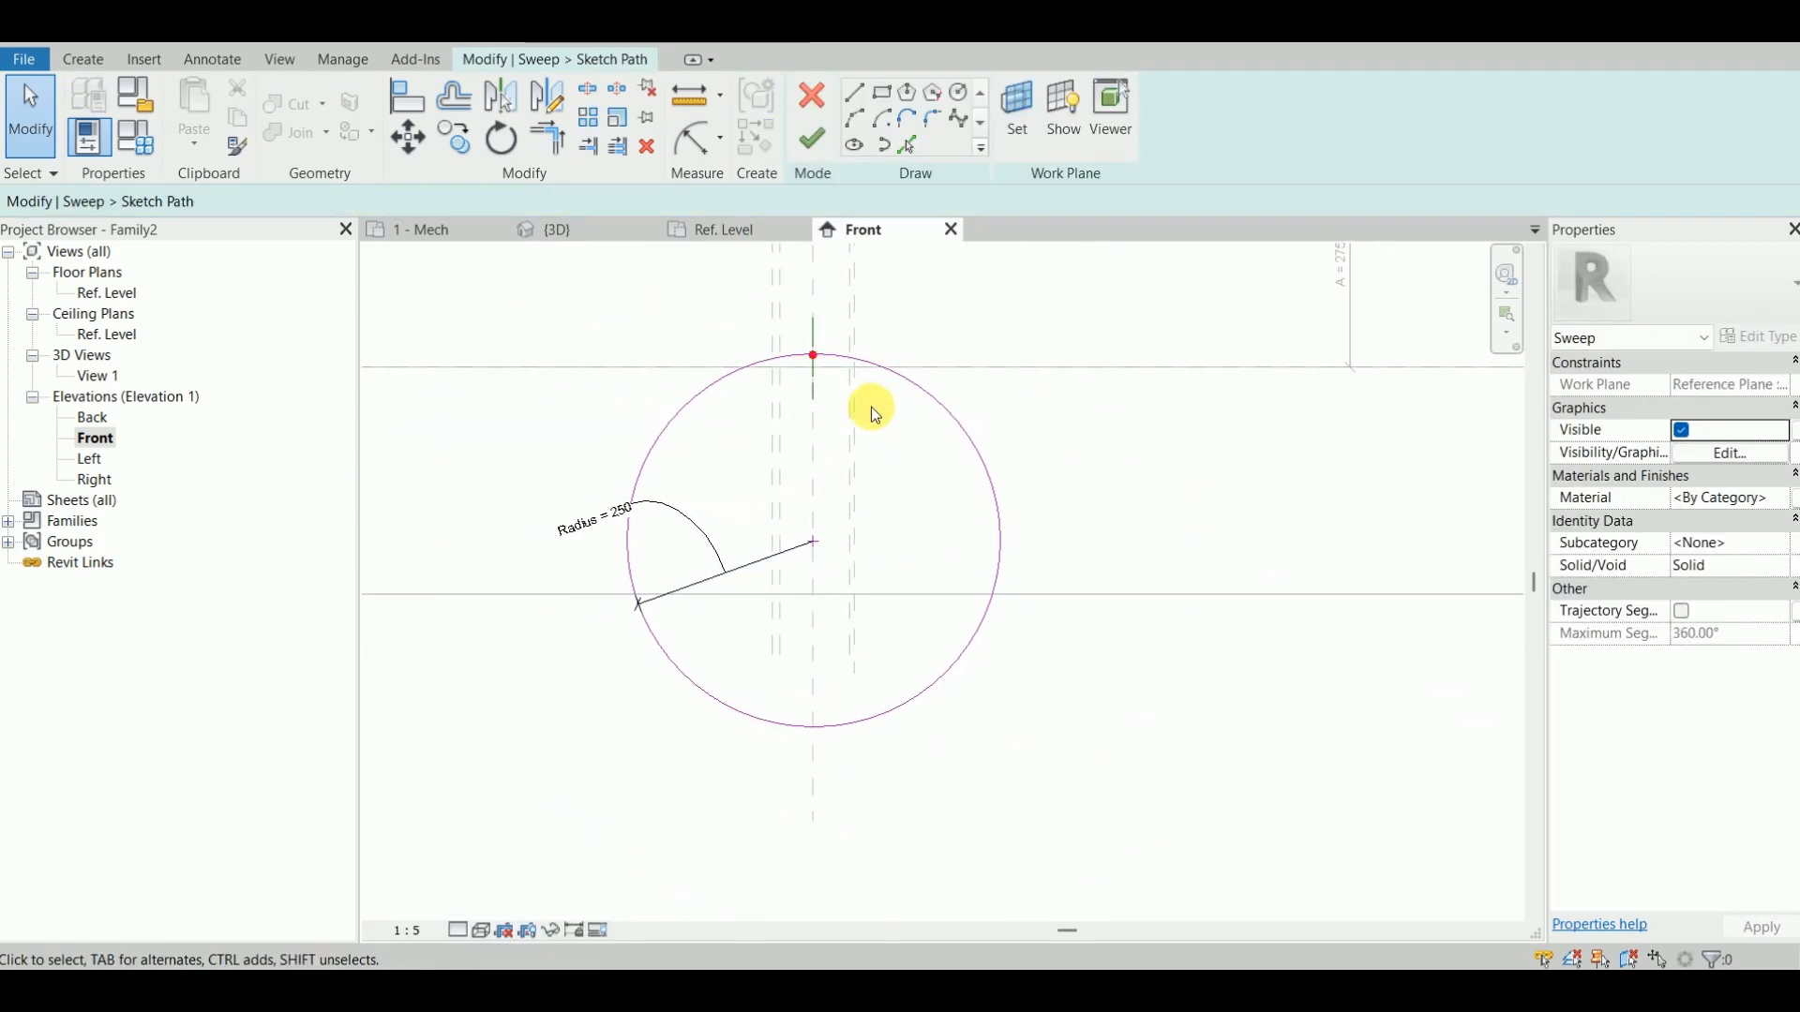
Step: Place an aligned dimension between the horizontal reference near the circle's top and the path circle's center
{"action": "left_click", "coordinate": [724, 144]}
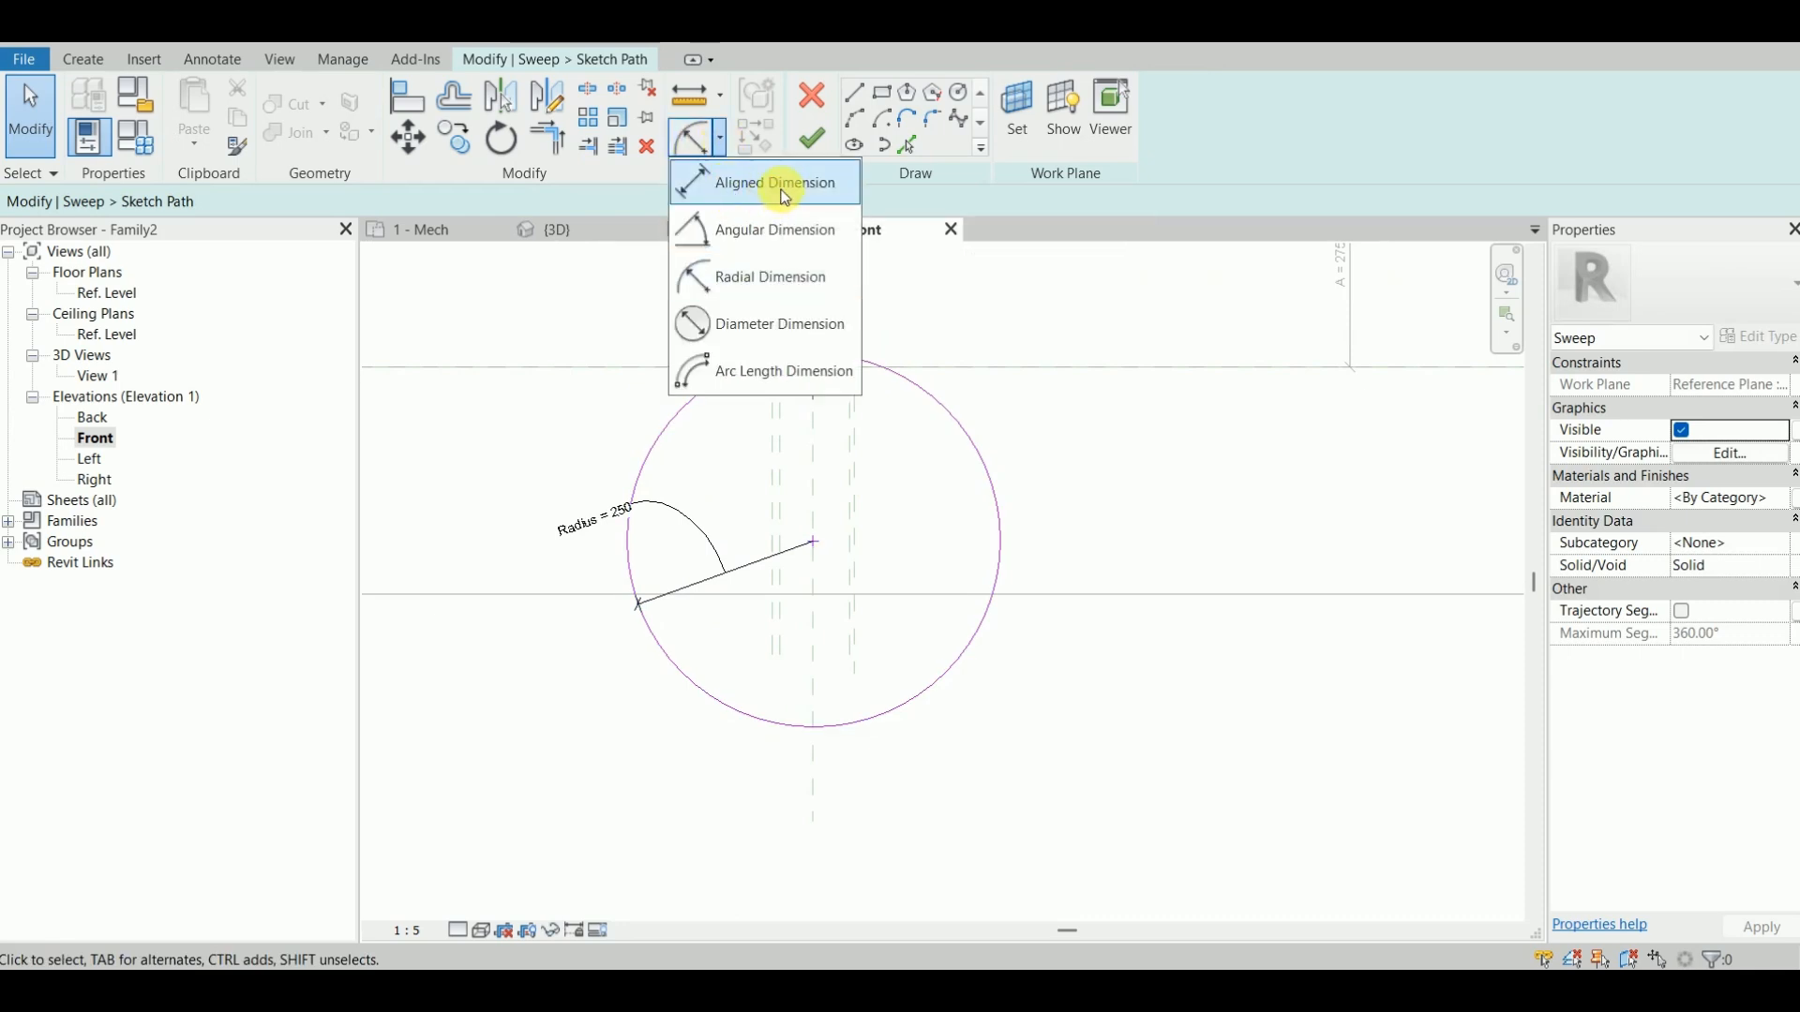
{"action": "left_click", "coordinate": [775, 186]}
{"action": "scroll", "coordinate": [920, 381], "scroll_direction": "down", "scroll_amount": 1}
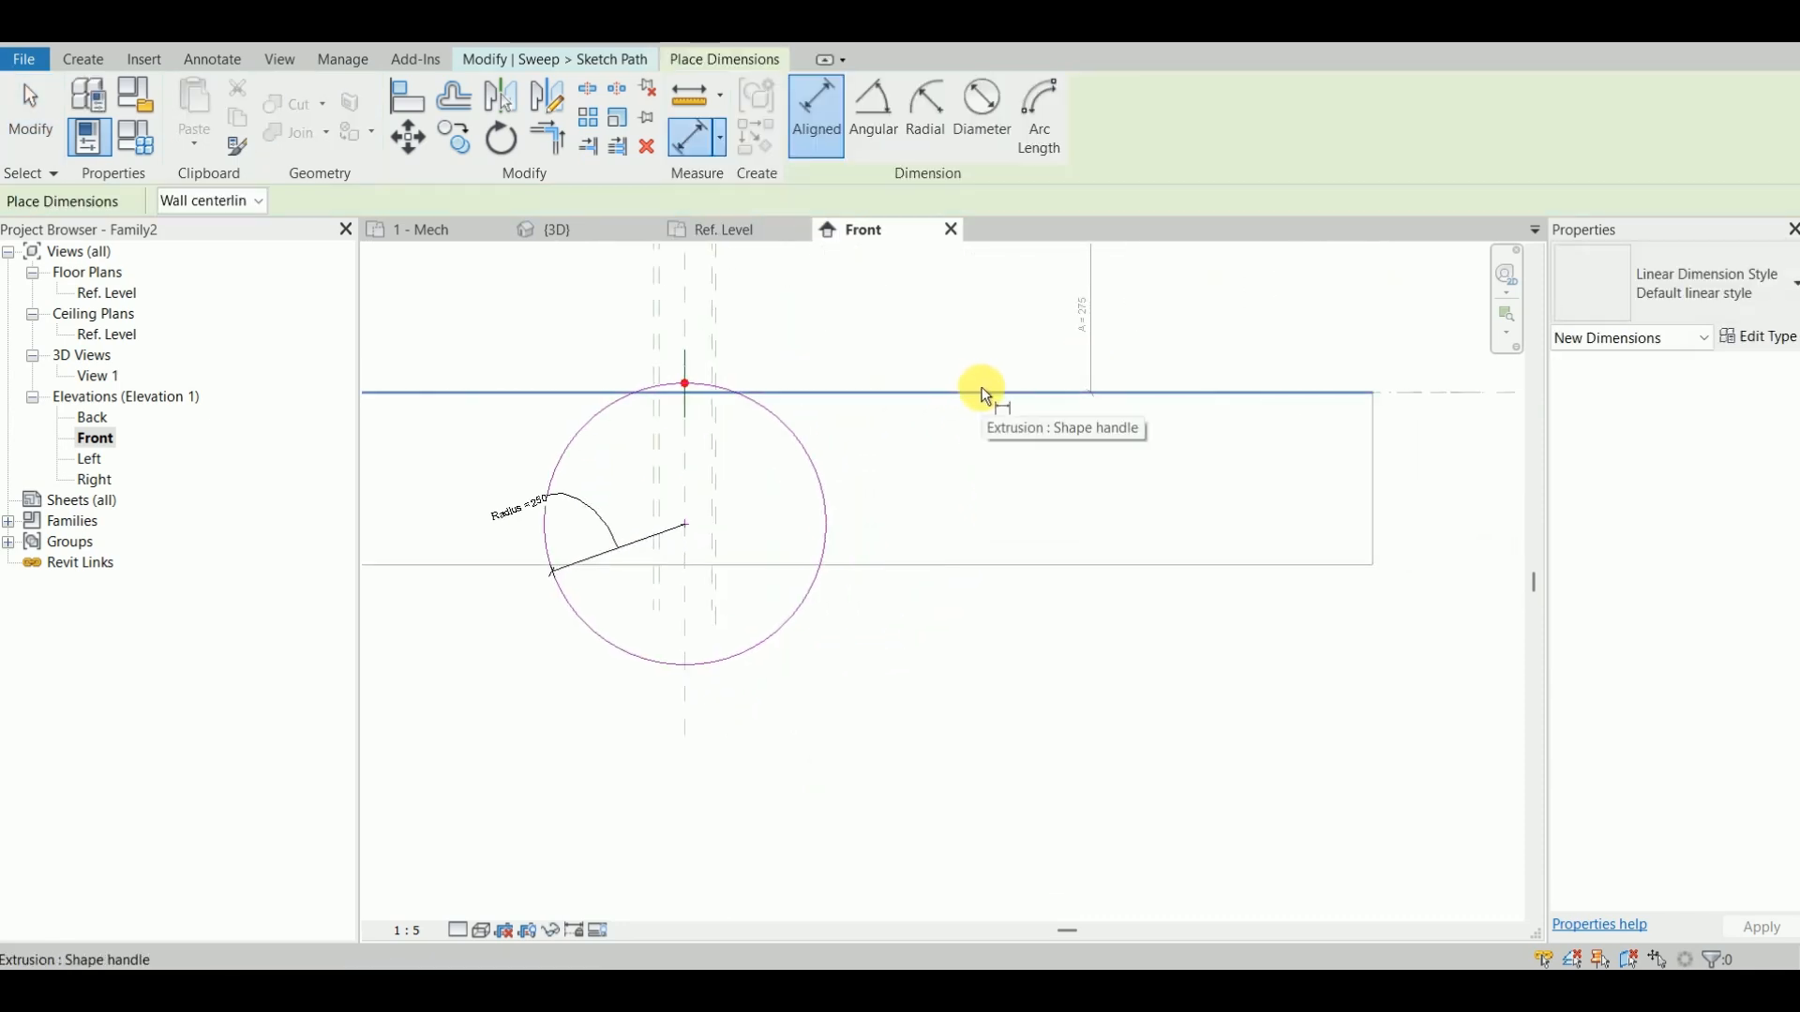
{"action": "left_click", "coordinate": [1005, 392]}
{"action": "scroll", "coordinate": [729, 478], "scroll_direction": "up", "scroll_amount": 2}
{"action": "scroll", "coordinate": [667, 578], "scroll_direction": "up", "scroll_amount": 2}
{"action": "left_click", "coordinate": [623, 576]}
{"action": "scroll", "coordinate": [910, 564], "scroll_direction": "down", "scroll_amount": 2}
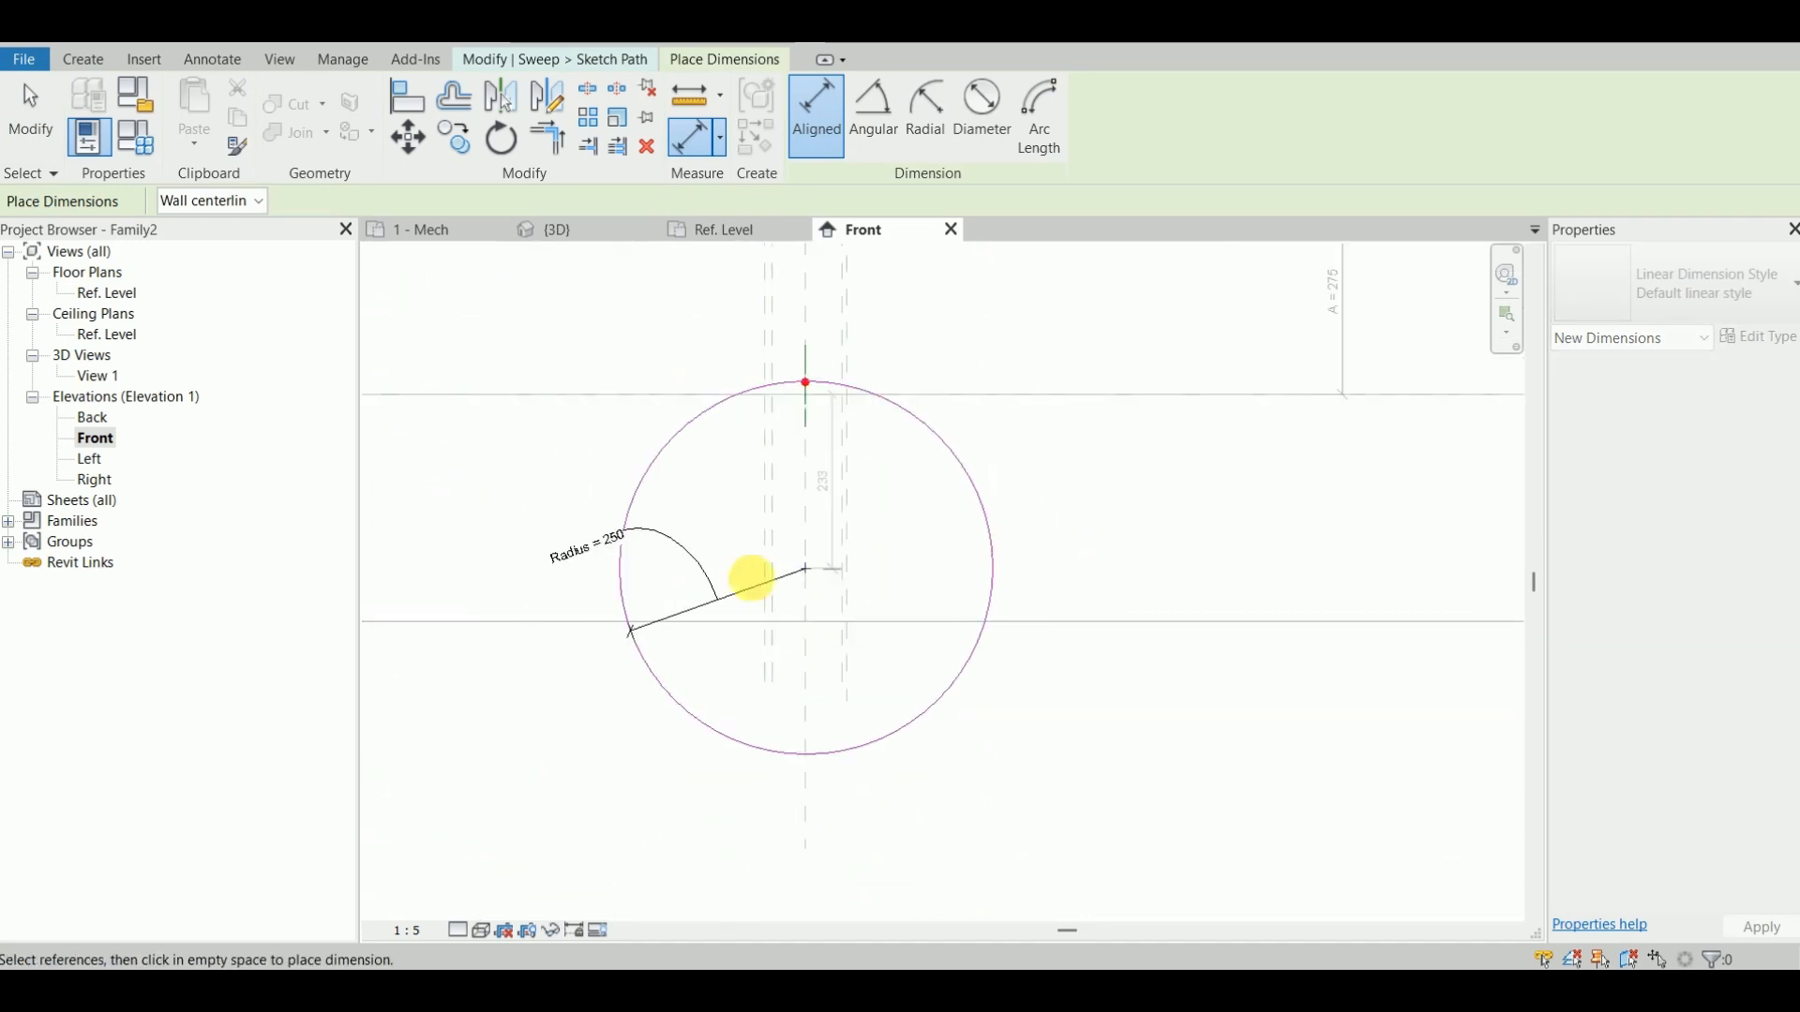
{"action": "middle_click_drag", "start_coordinate": [845, 566], "coordinate": [742, 576]}
{"action": "left_click", "coordinate": [1049, 557]}
{"action": "key", "text": "Escape"}
Step: Label the vertical dimension to the path circle's center with the Radius parameter
{"action": "left_click", "coordinate": [1050, 525]}
{"action": "middle_click_drag", "start_coordinate": [1037, 554], "coordinate": [908, 578]}
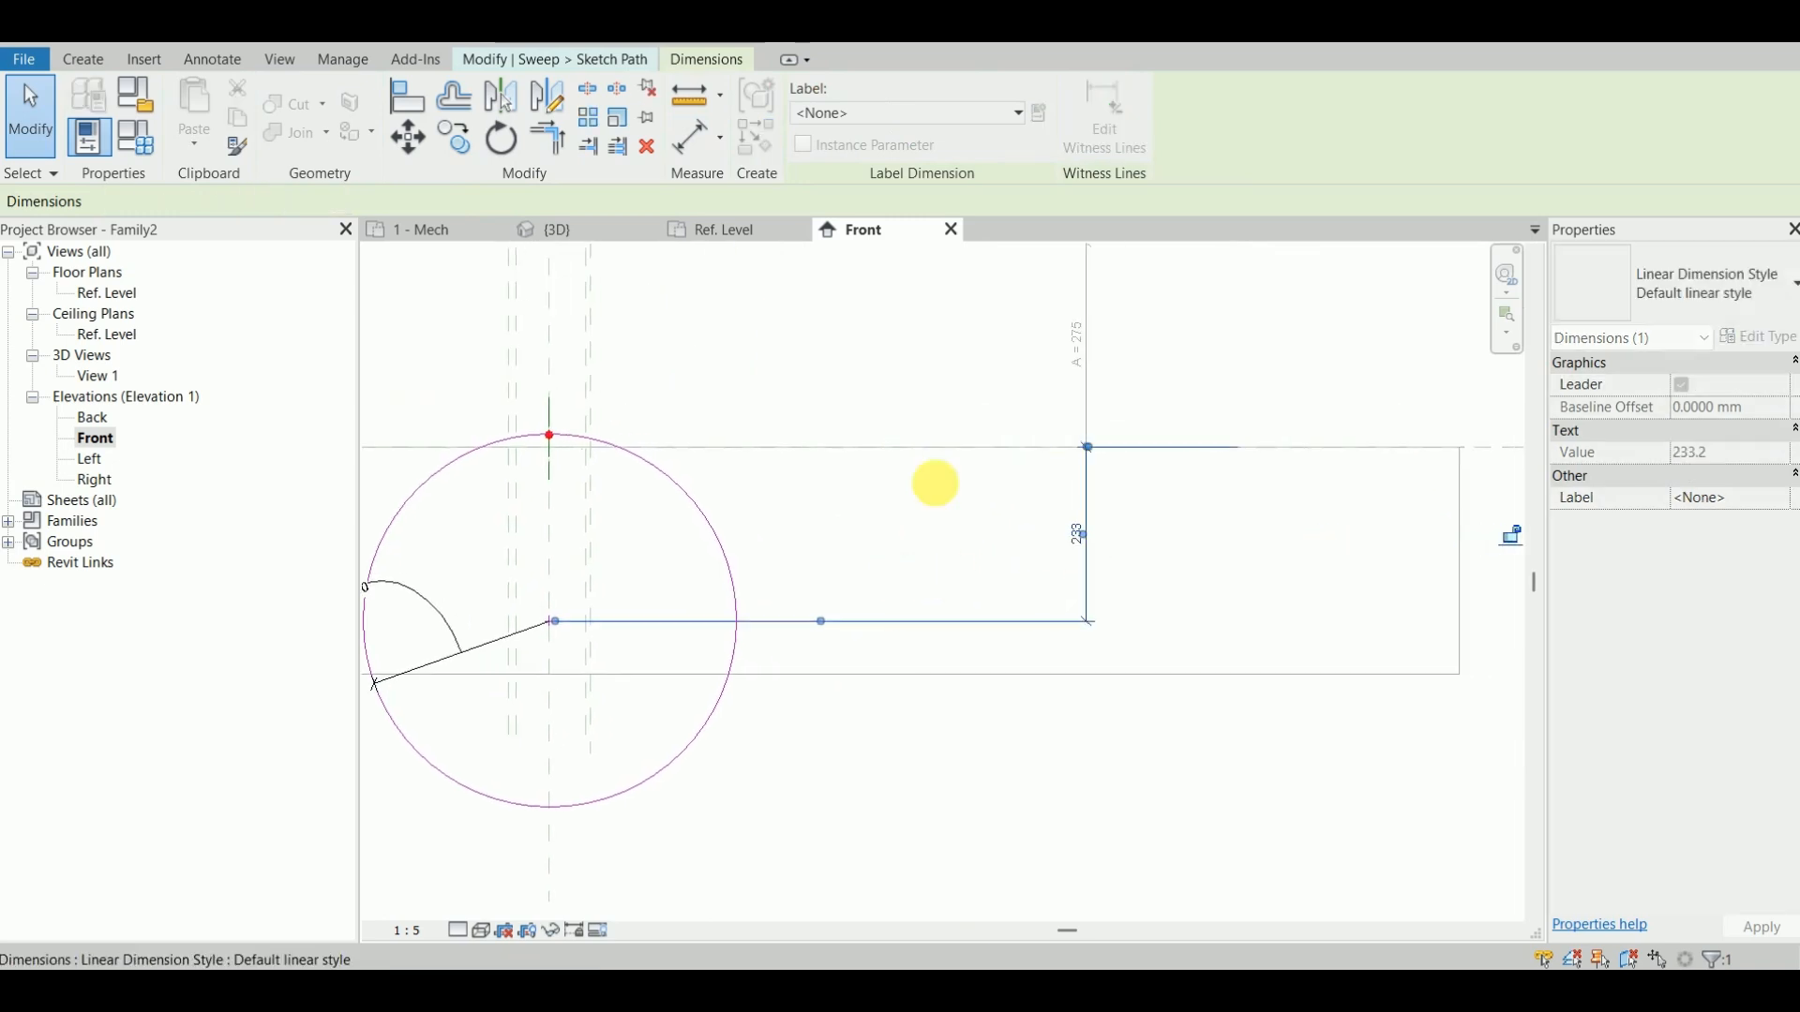
{"action": "left_click", "coordinate": [857, 113]}
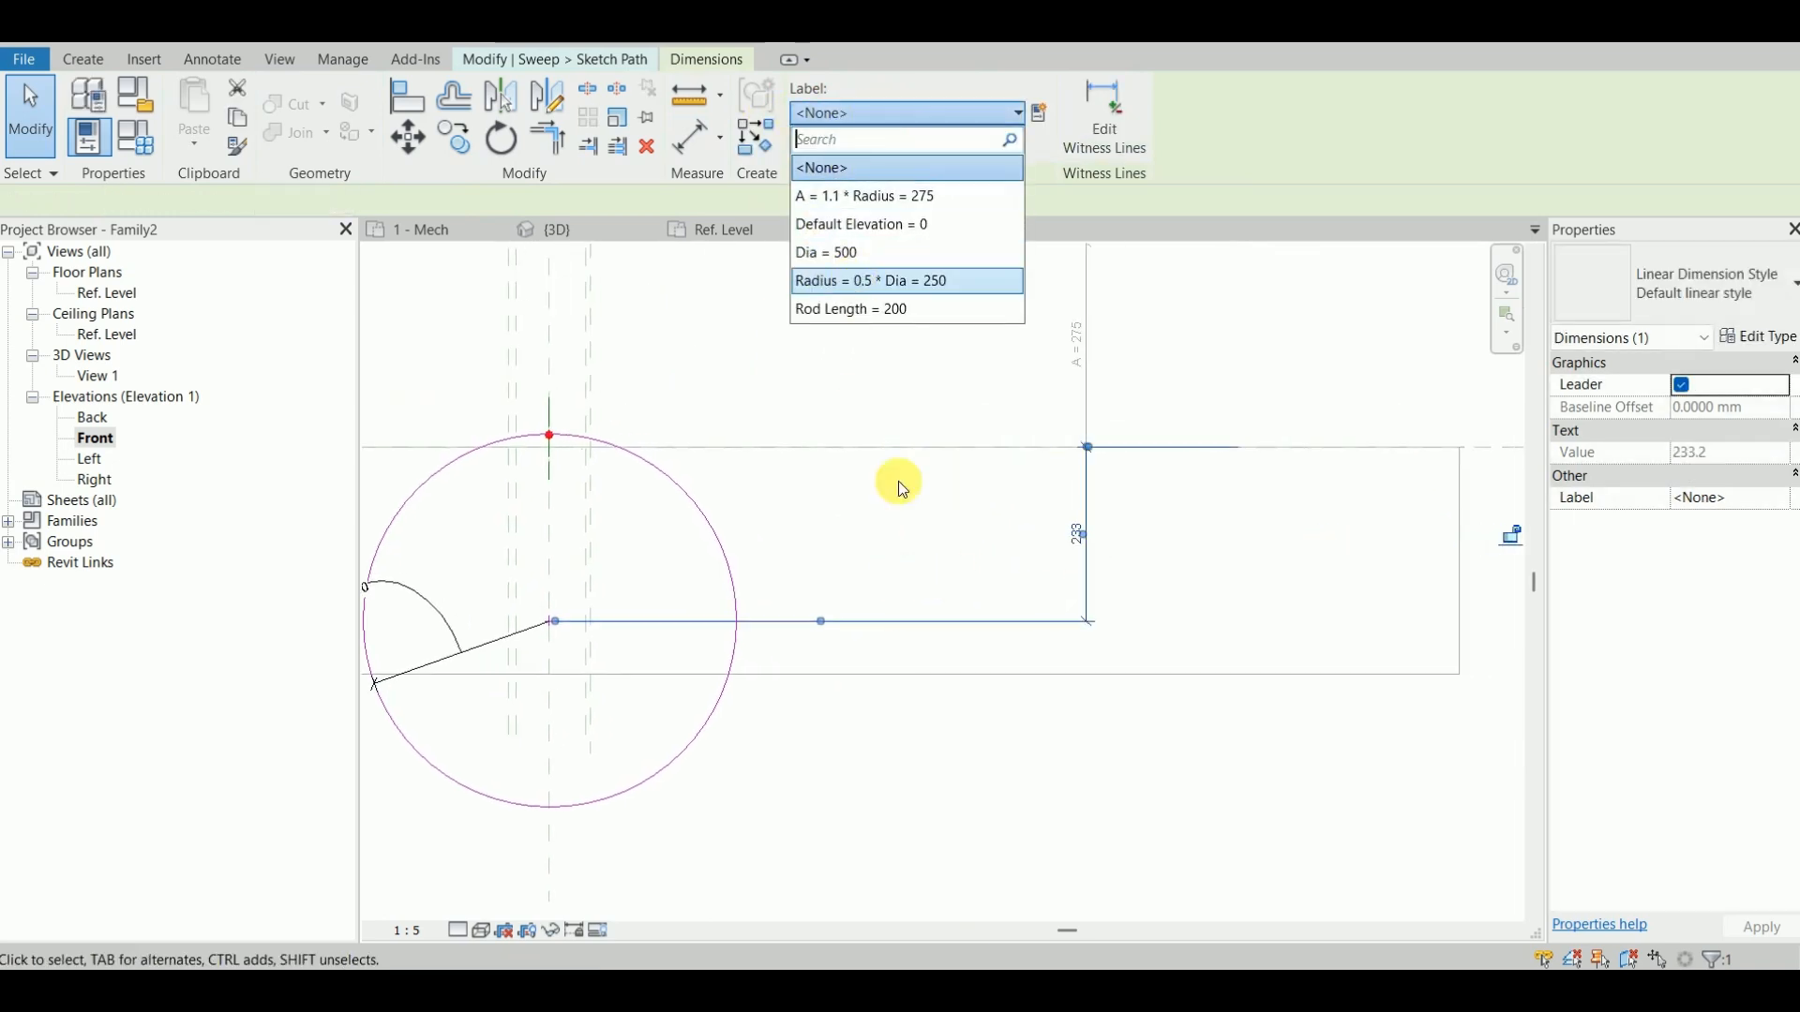
{"action": "left_click", "coordinate": [872, 280]}
{"action": "key", "text": "Escape"}
{"action": "middle_click_drag", "start_coordinate": [654, 605], "coordinate": [854, 533]}
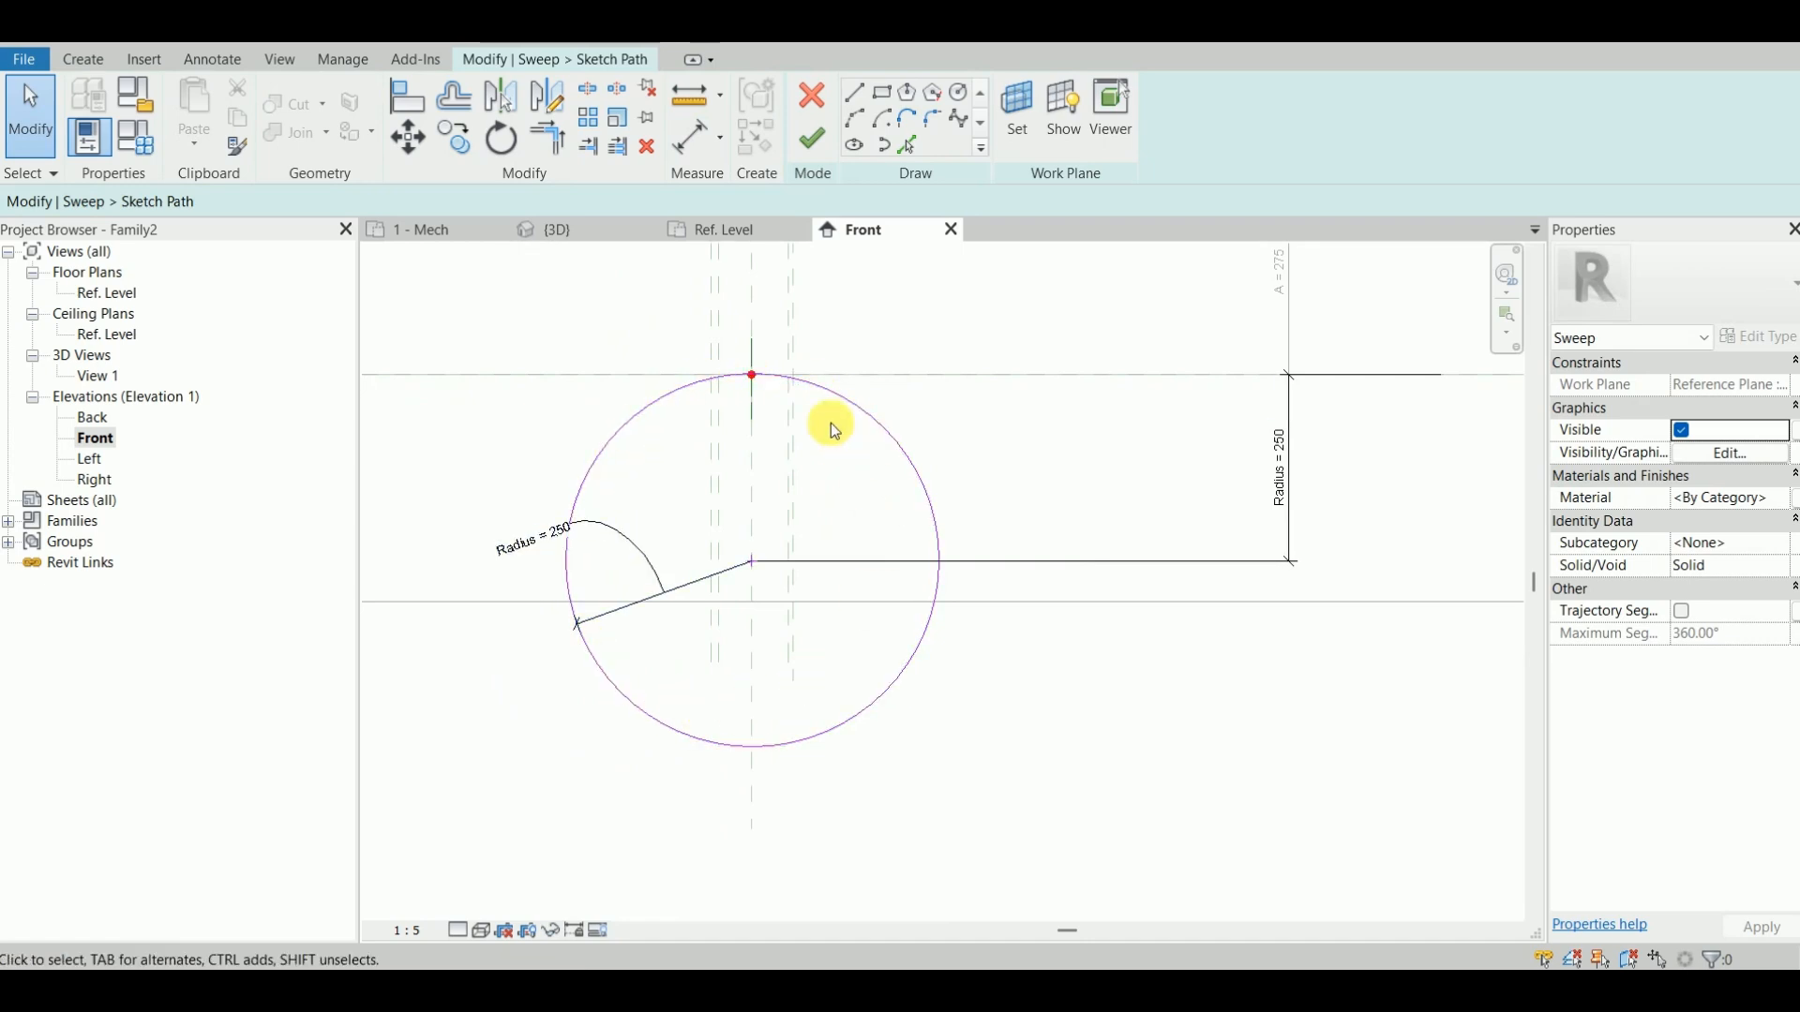
Step: Finish the circular sweep path and start editing the sweep profile in the Left elevation
{"action": "scroll", "coordinate": [754, 377], "scroll_direction": "up", "scroll_amount": 2}
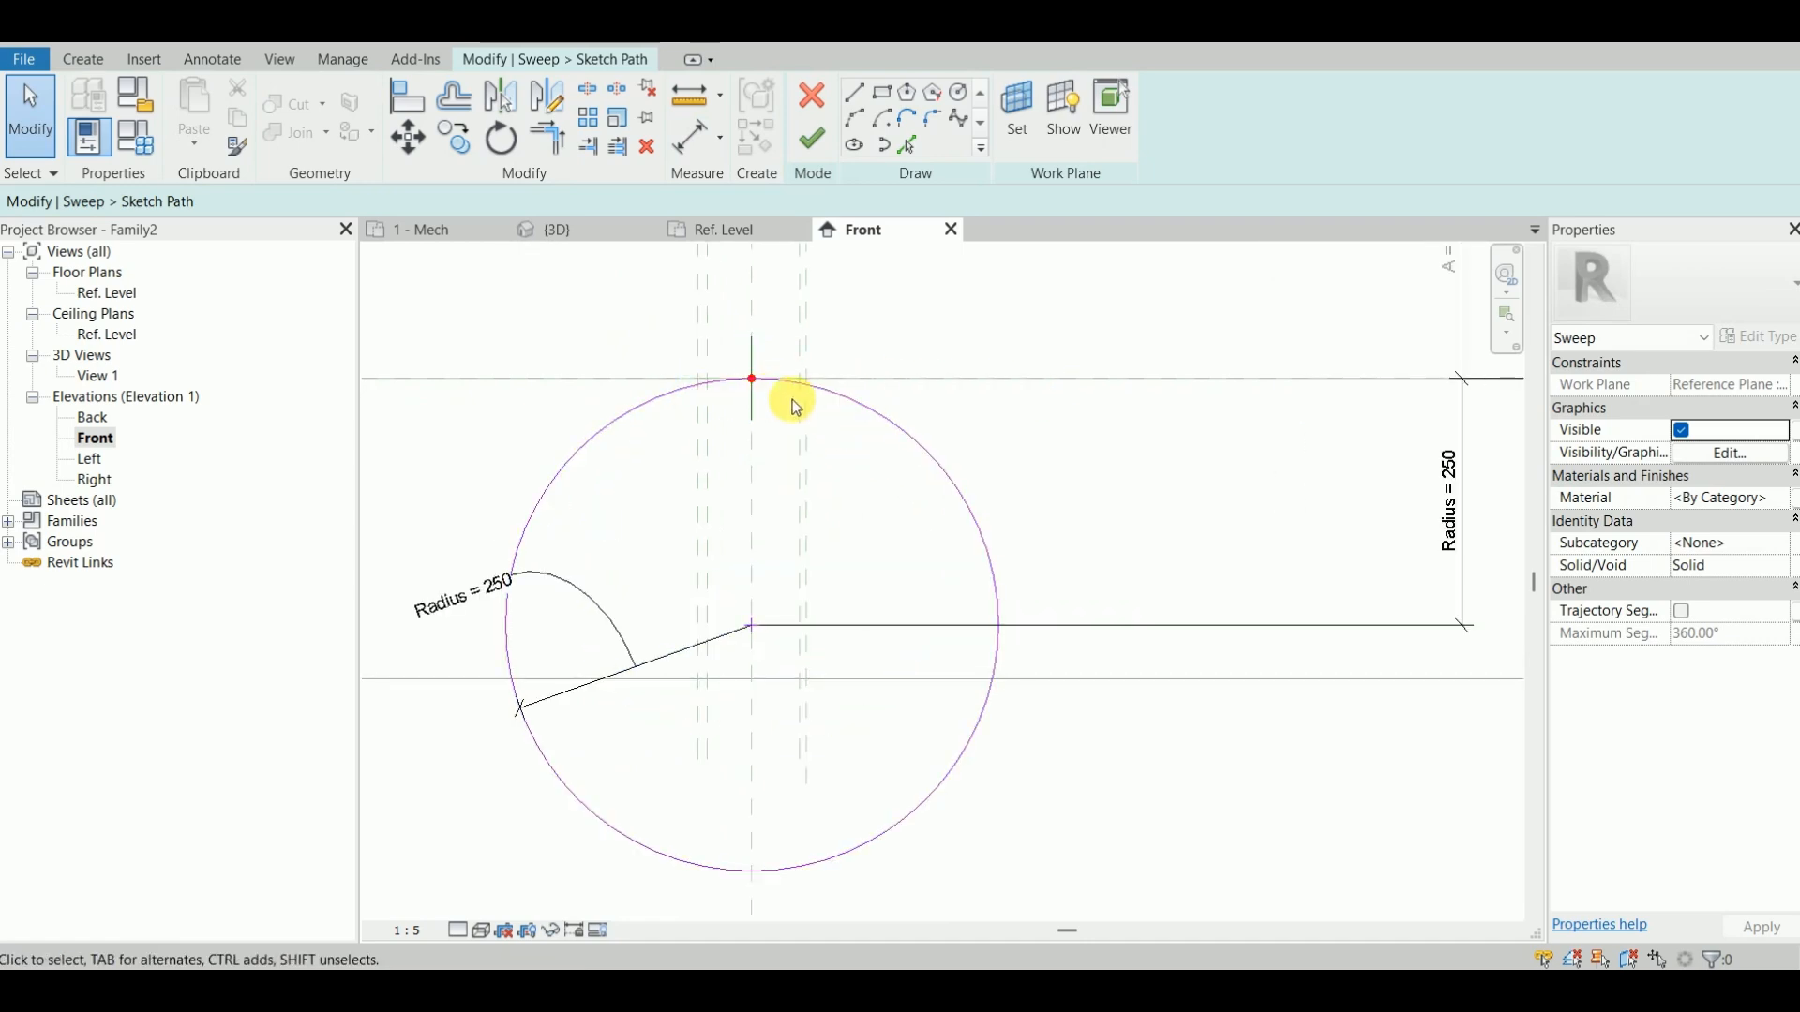
{"action": "scroll", "coordinate": [764, 389], "scroll_direction": "down", "scroll_amount": 2}
{"action": "middle_click_drag", "start_coordinate": [953, 390], "coordinate": [881, 491]}
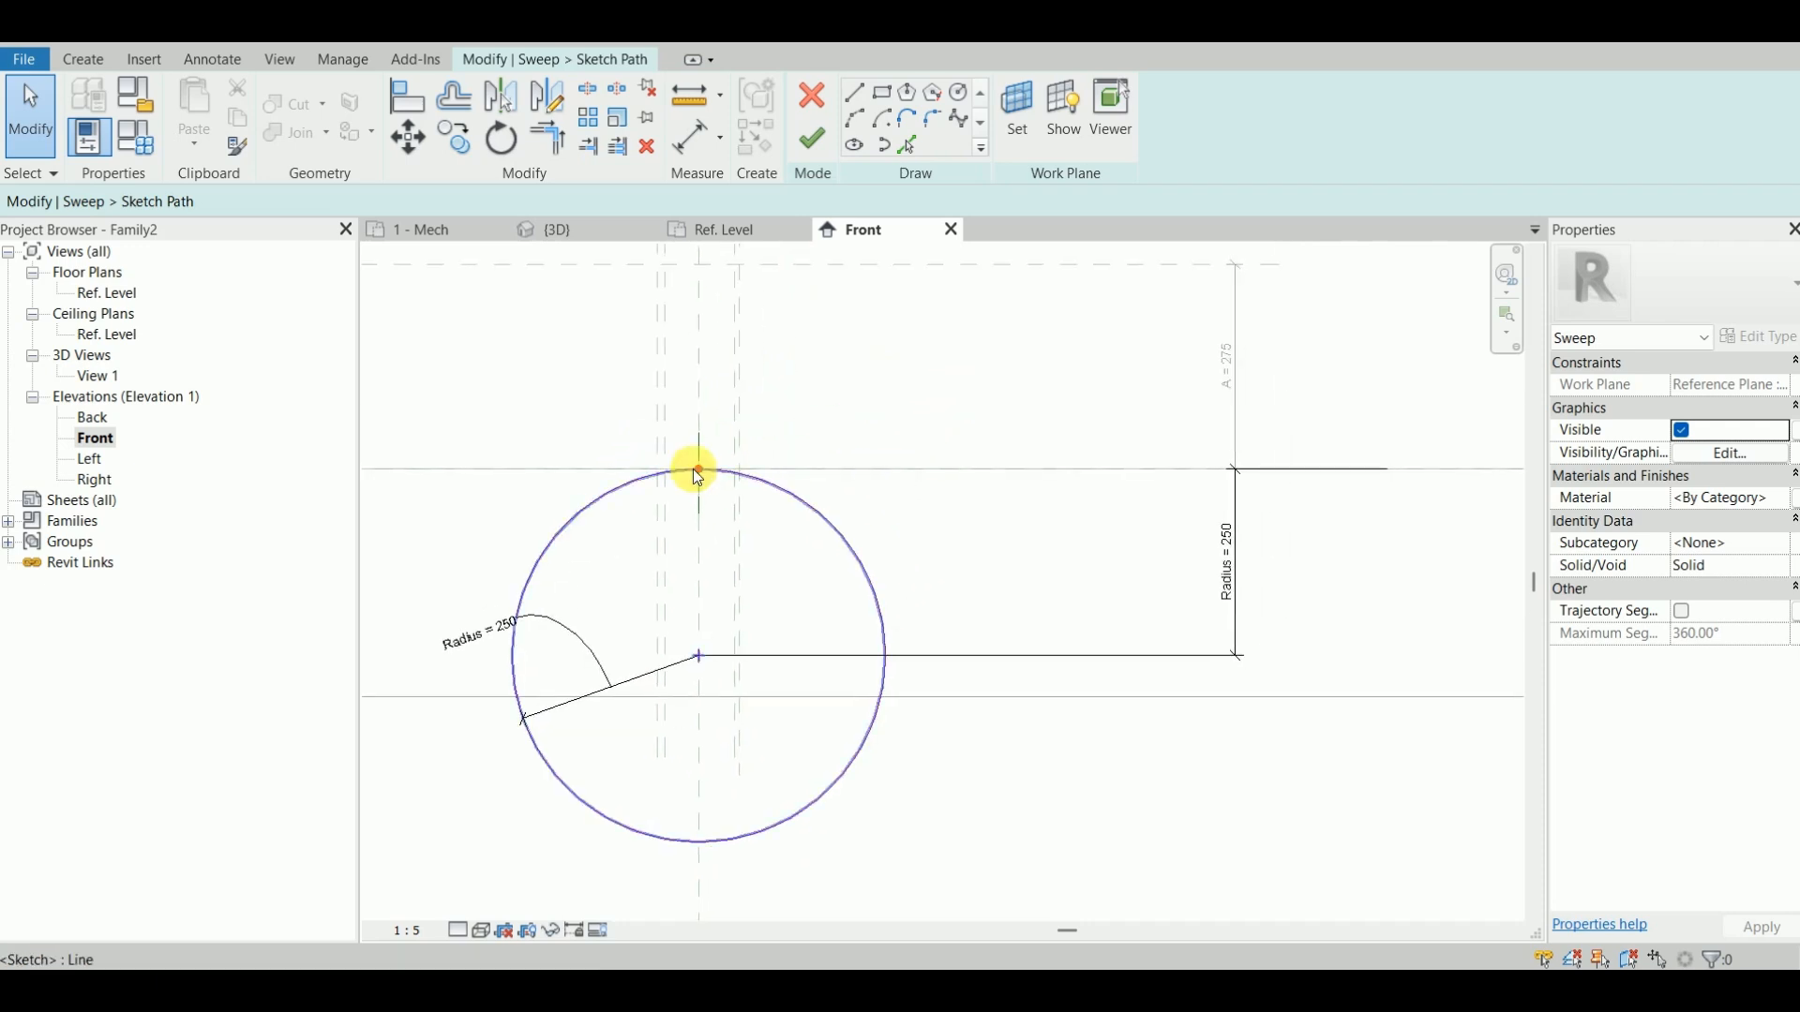
{"action": "scroll", "coordinate": [675, 787], "scroll_direction": "down", "scroll_amount": 2}
{"action": "middle_click_drag", "start_coordinate": [757, 700], "coordinate": [842, 600]}
{"action": "left_click", "coordinate": [813, 143]}
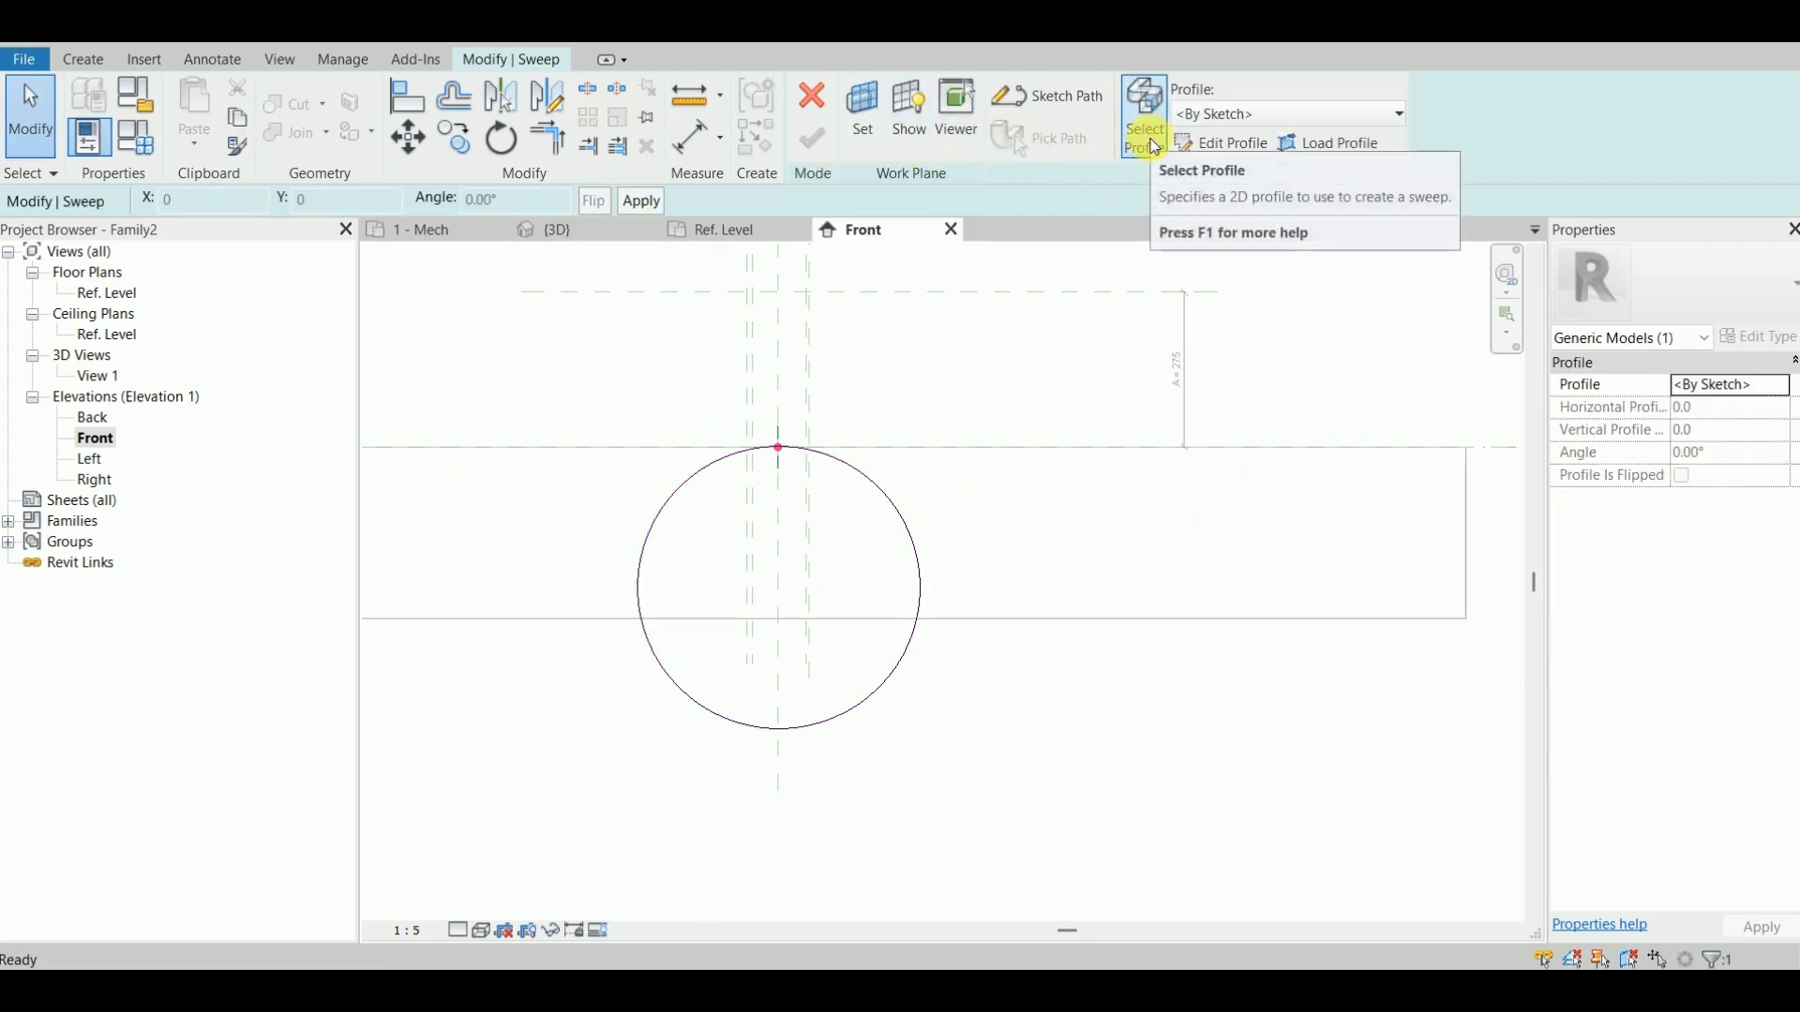
{"action": "left_click", "coordinate": [1227, 145]}
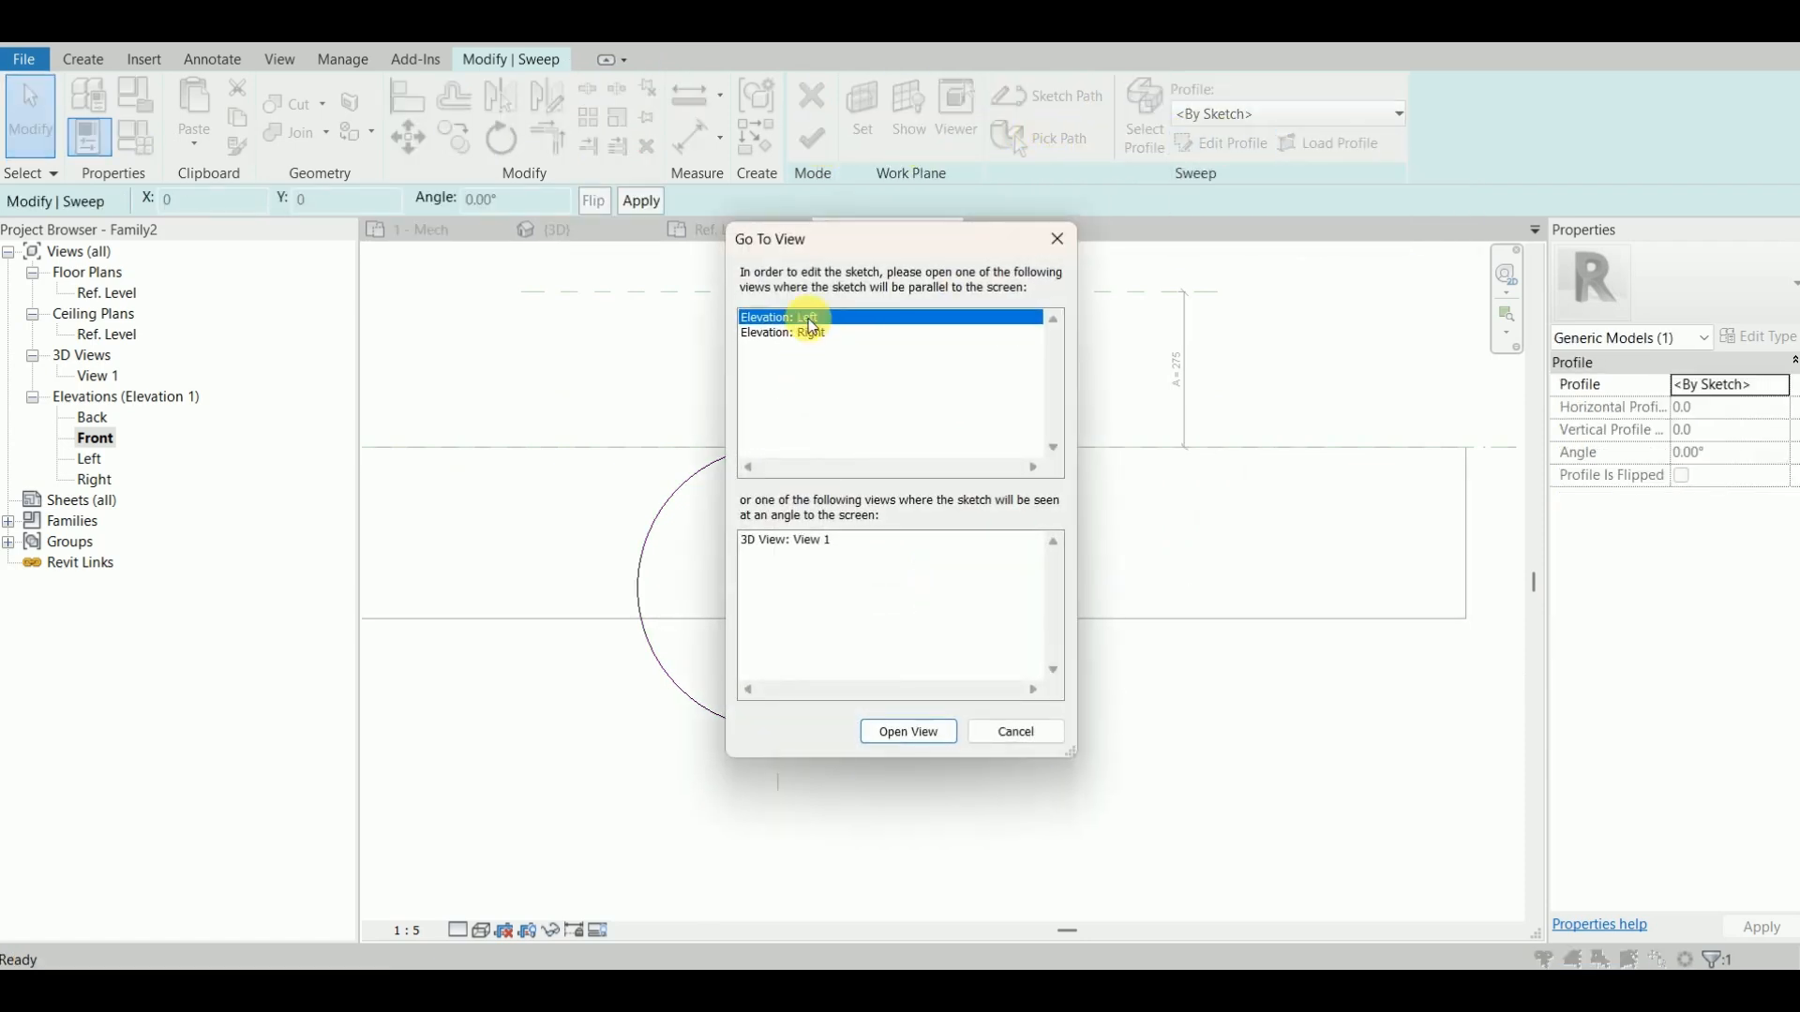
{"action": "left_click", "coordinate": [907, 731]}
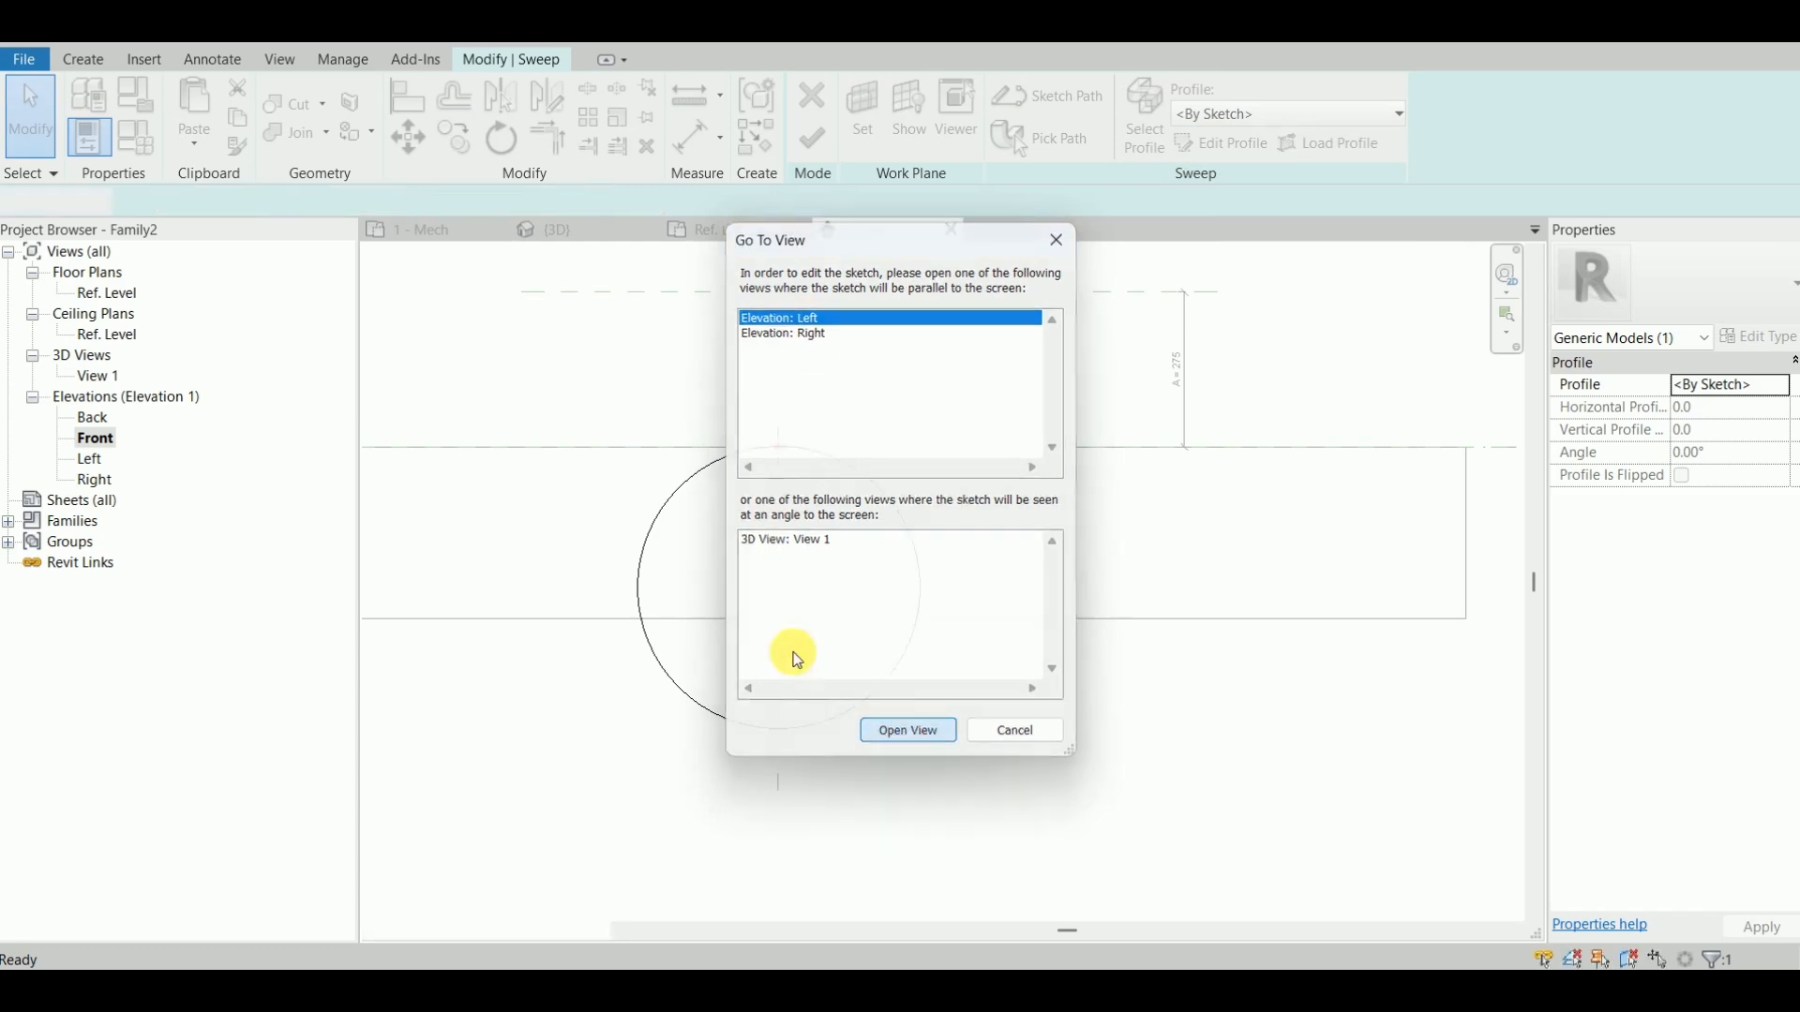
Step: Set the Left elevation's view scale to 1:5
{"action": "scroll", "coordinate": [860, 609], "scroll_direction": "up", "scroll_amount": 6}
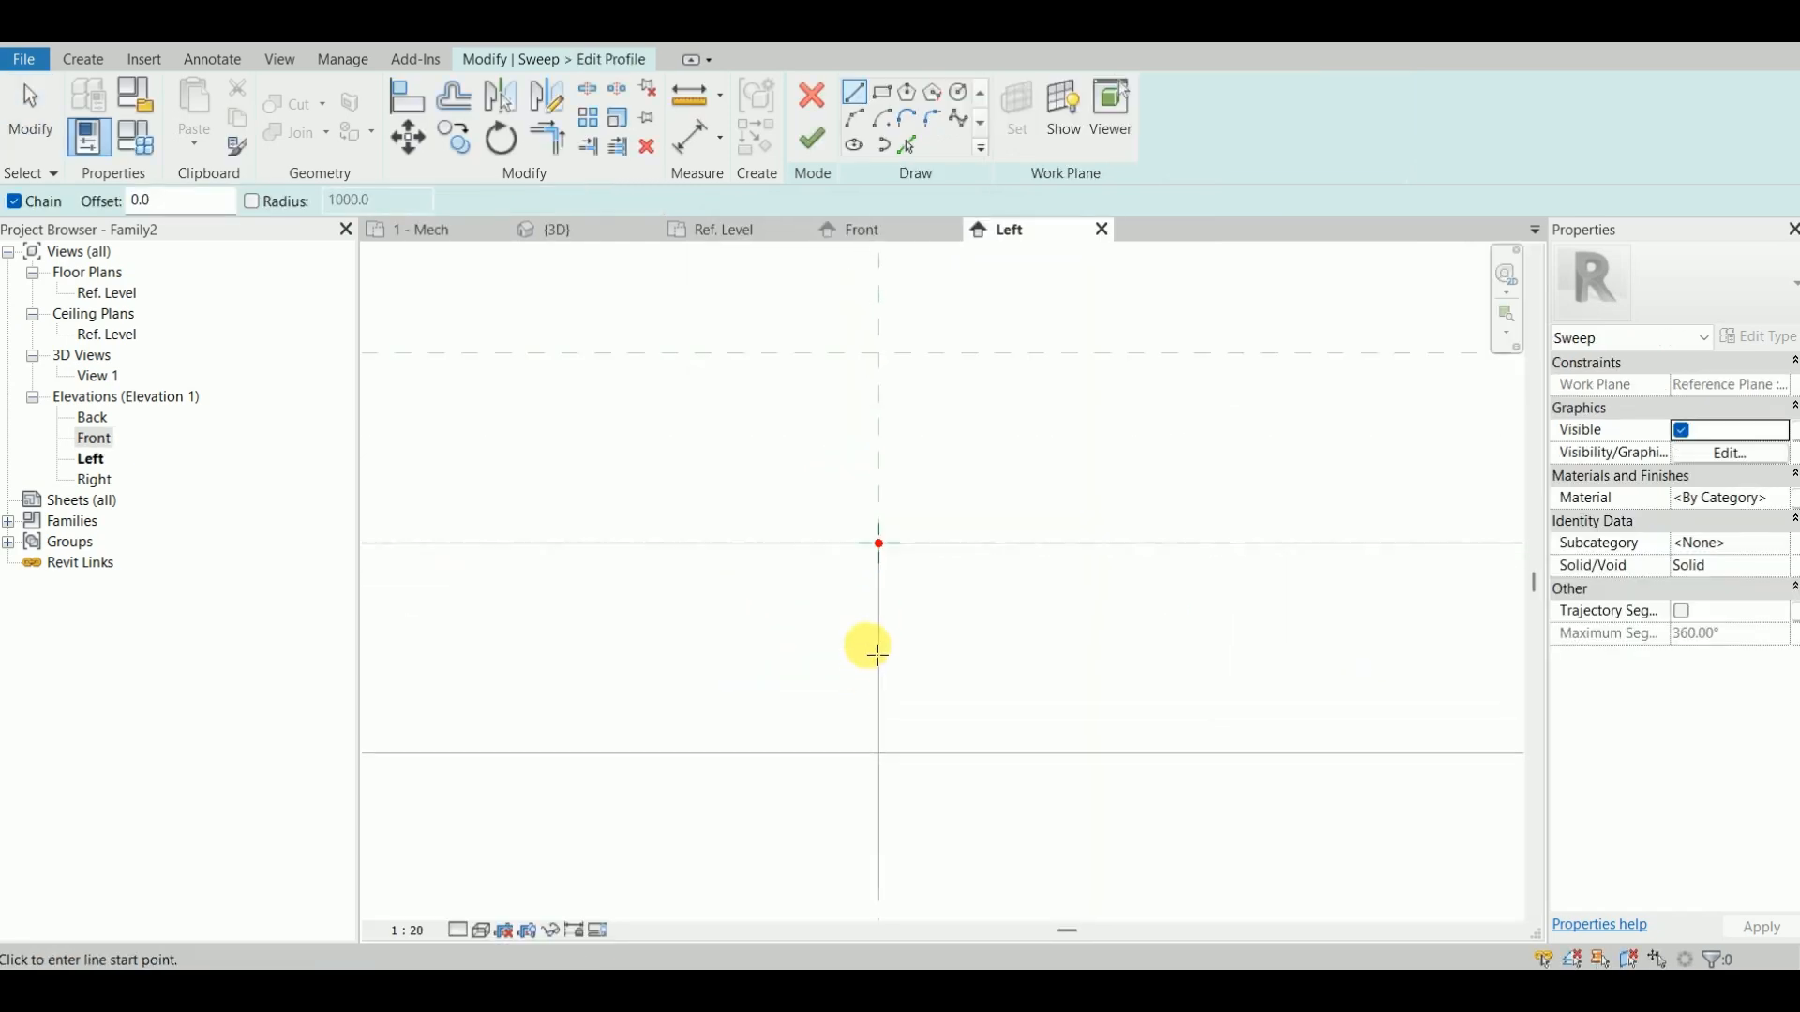
{"action": "middle_click_drag", "start_coordinate": [862, 593], "coordinate": [728, 630]}
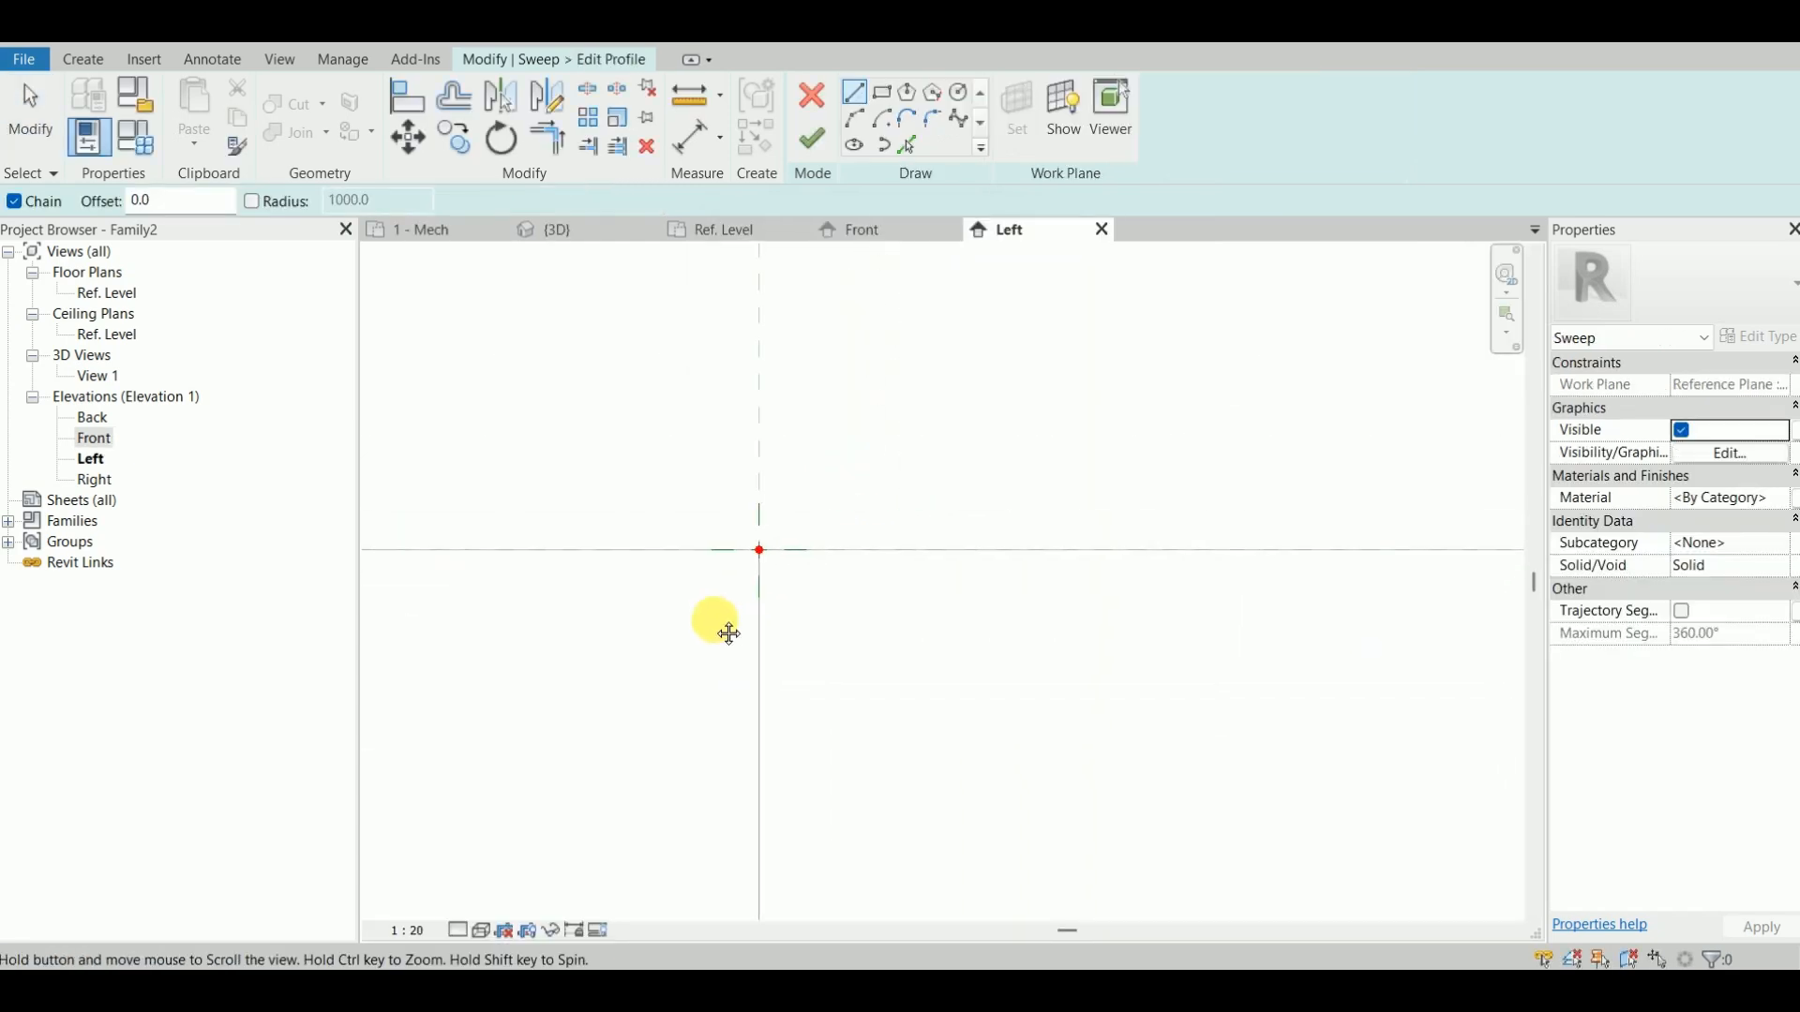
{"action": "left_click", "coordinate": [407, 931]}
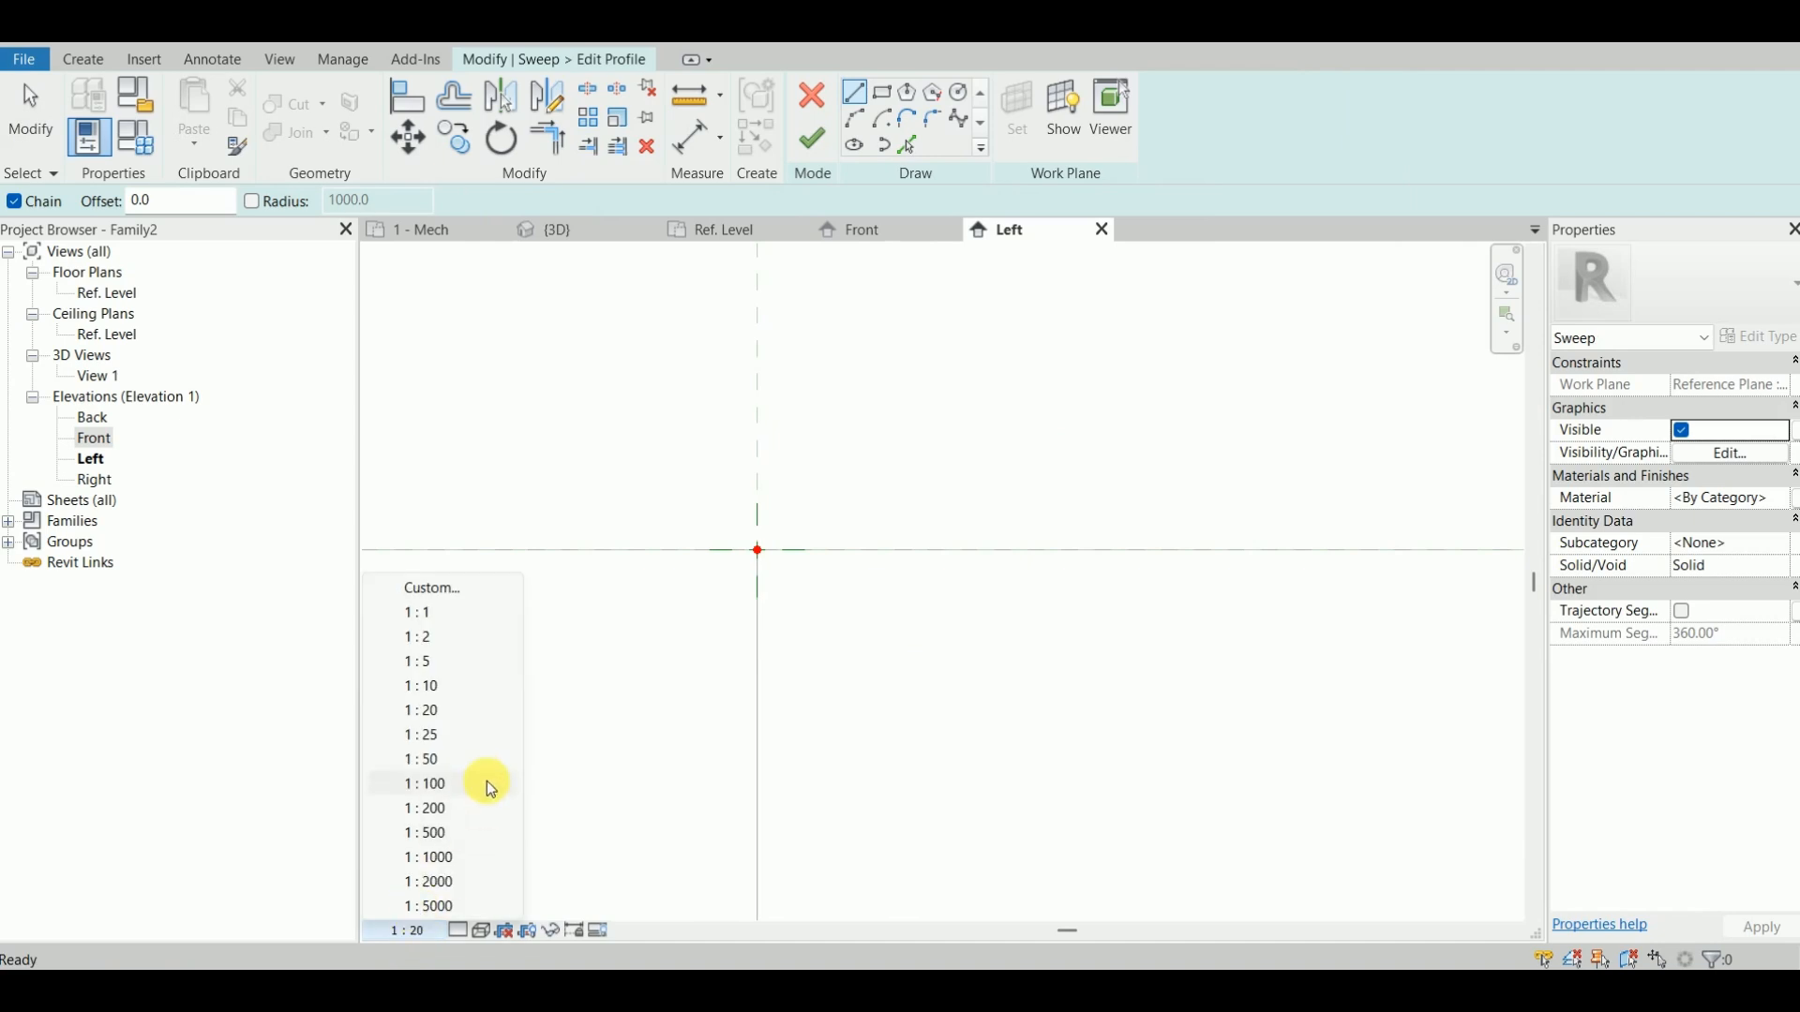
{"action": "left_click", "coordinate": [445, 667]}
Step: Sketch a horizontal profile line about 80 mm long on the reference plane, centered on the path point
{"action": "scroll", "coordinate": [738, 555], "scroll_direction": "up", "scroll_amount": 2}
{"action": "middle_click_drag", "start_coordinate": [743, 562], "coordinate": [802, 568]}
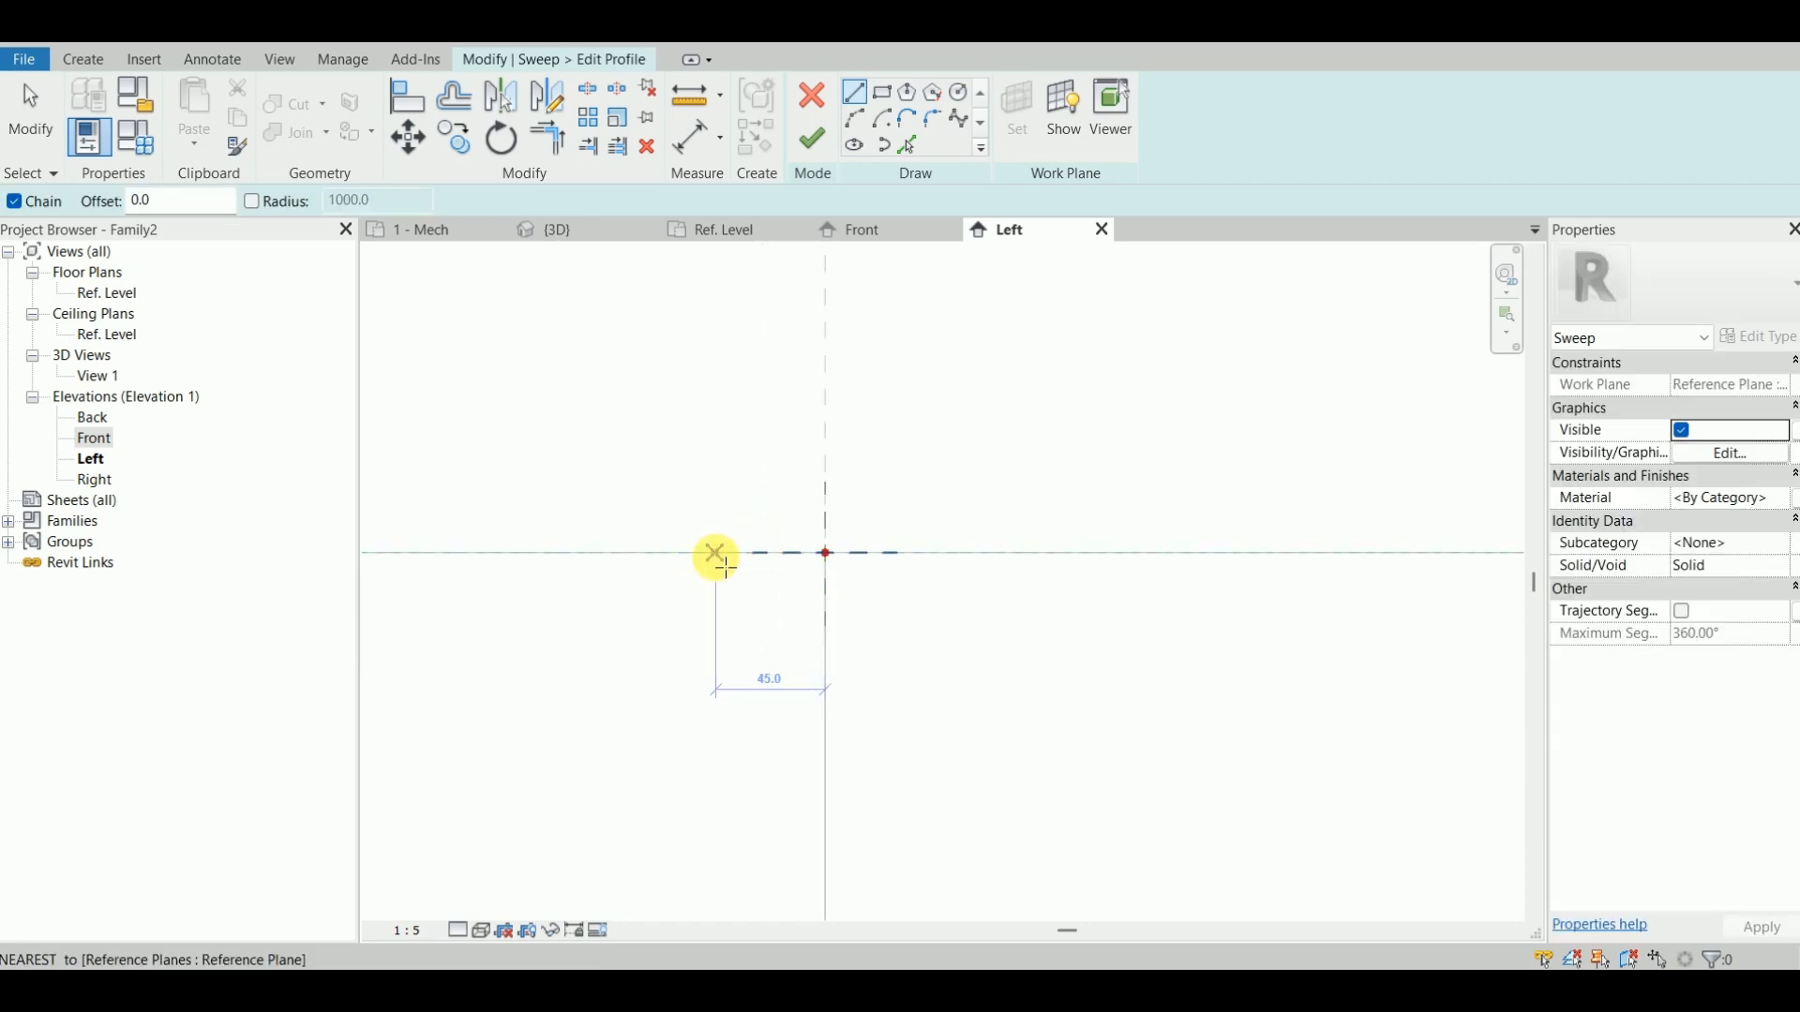
{"action": "left_click", "coordinate": [728, 557]}
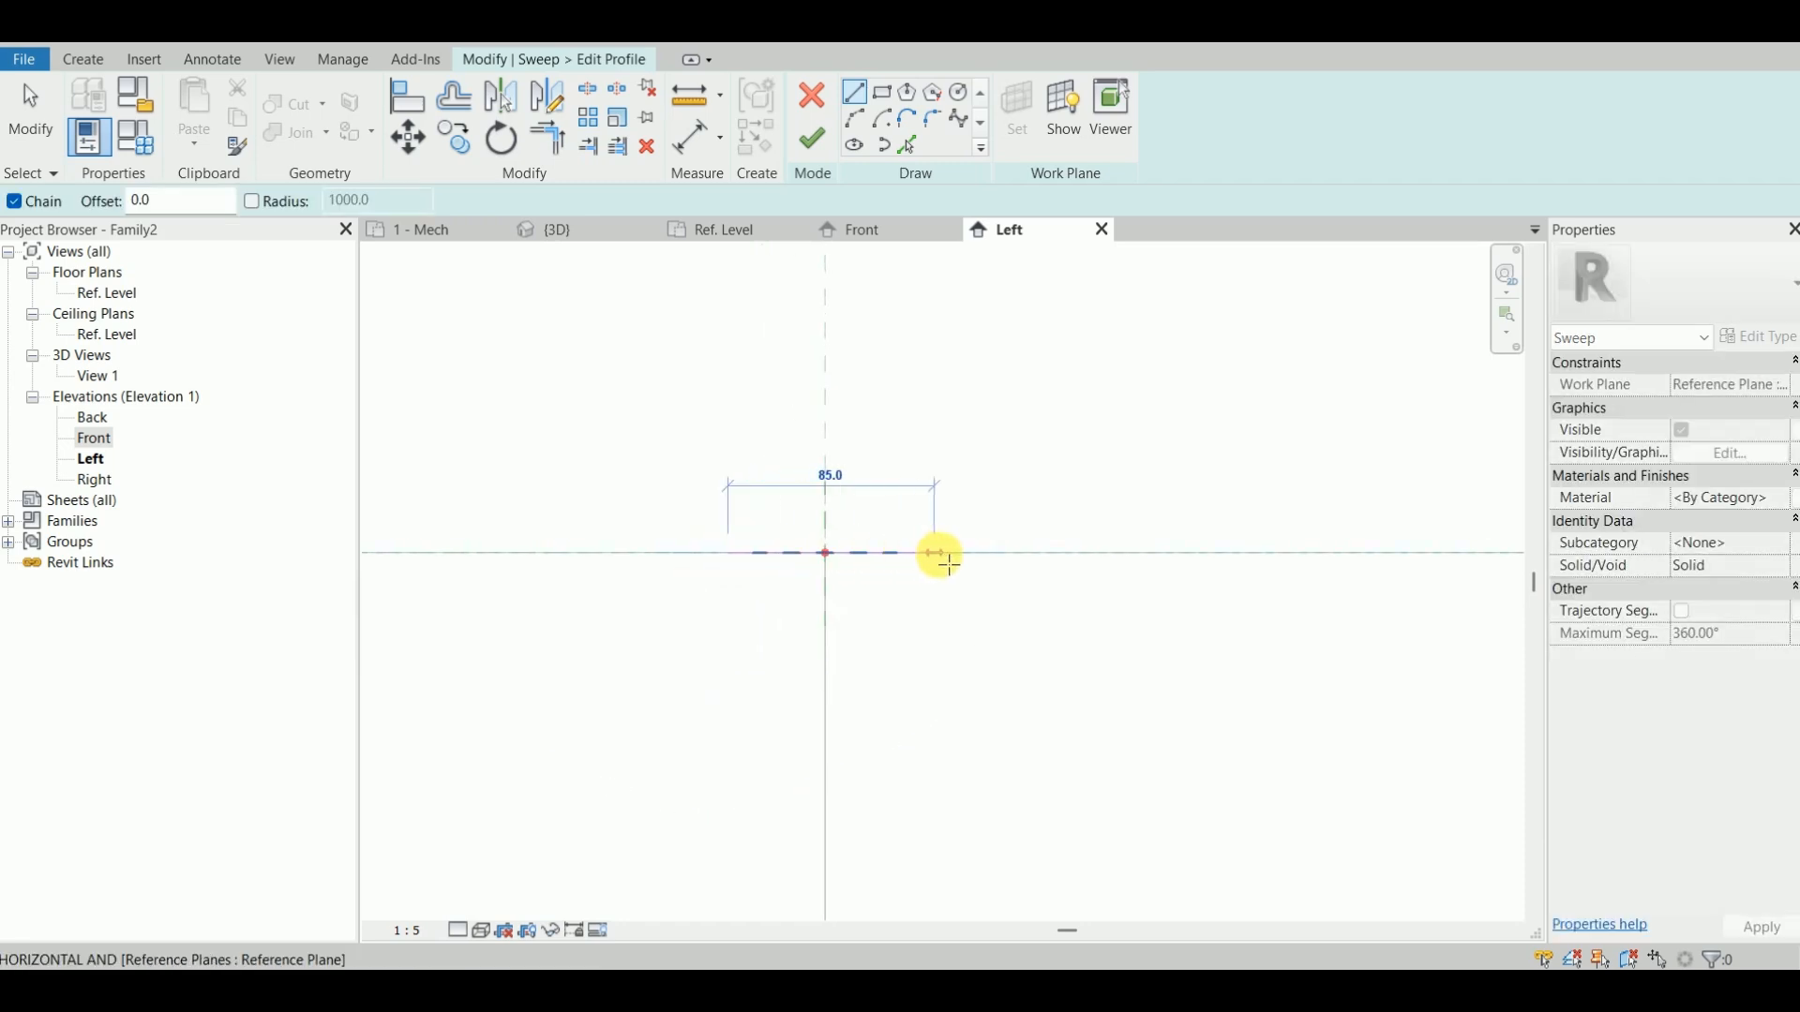
{"action": "left_click", "coordinate": [920, 554]}
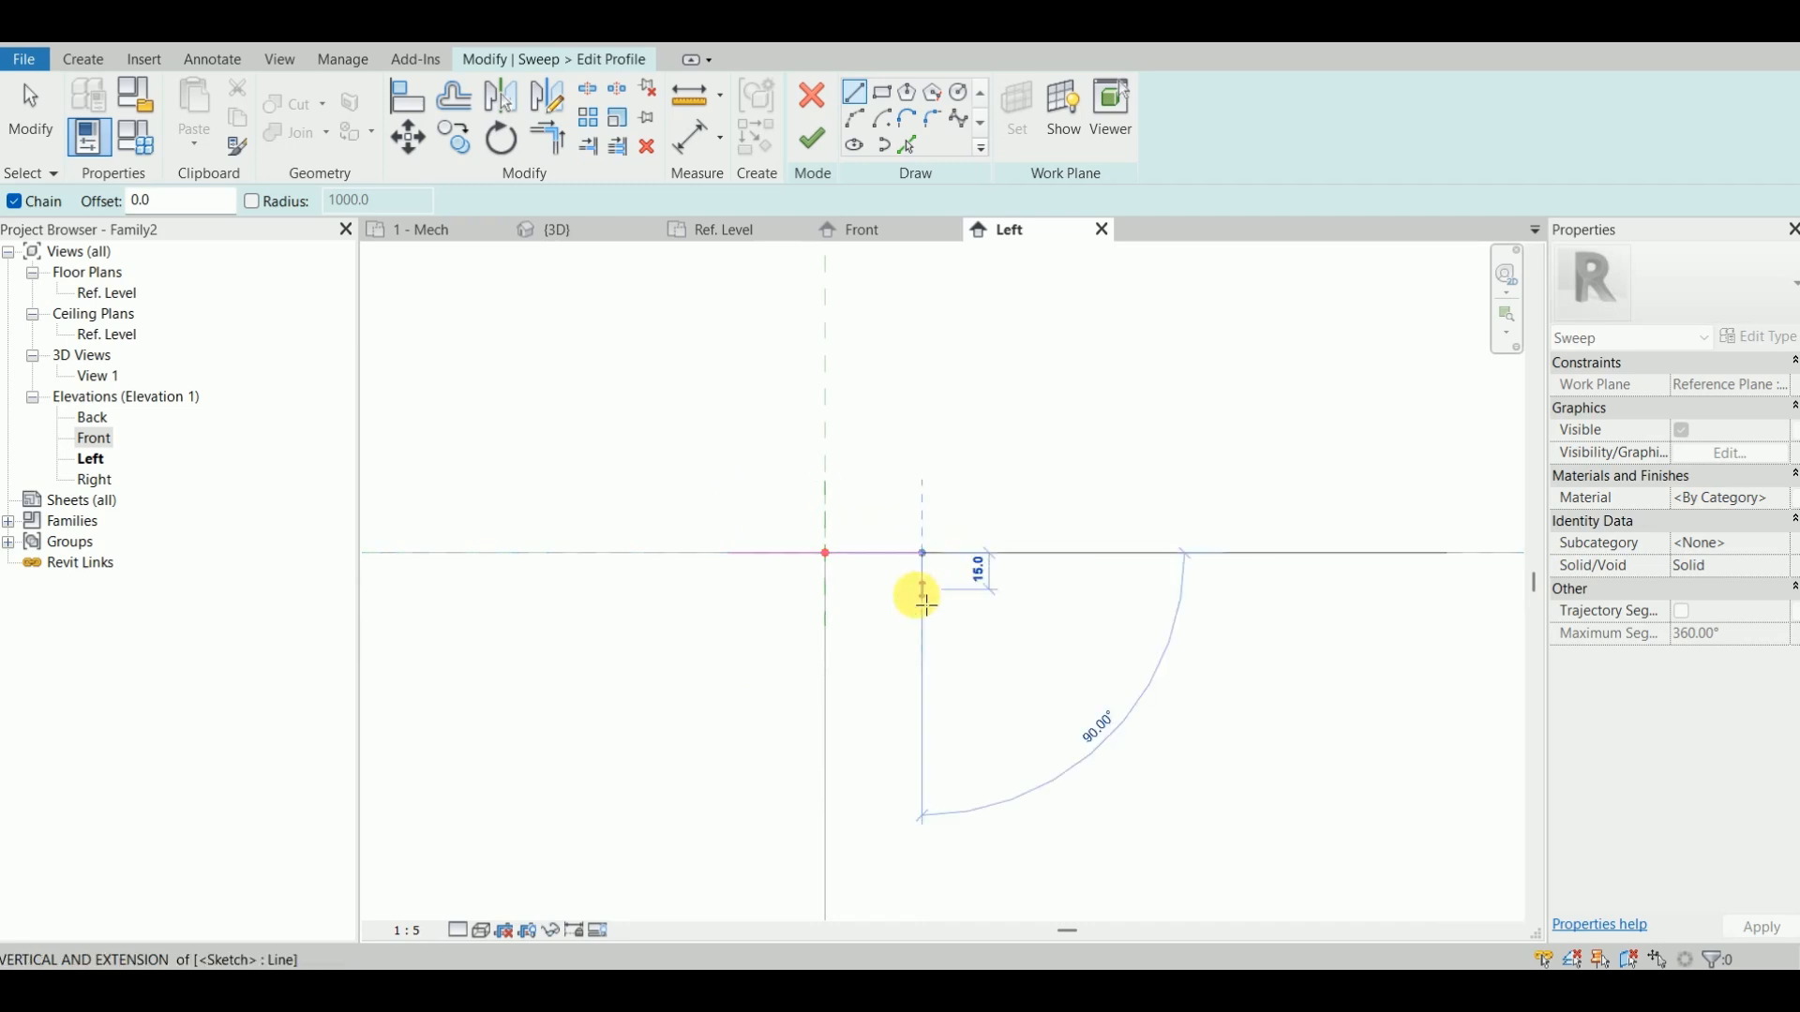
{"action": "key", "text": "Escape"}
{"action": "key", "text": "Escape"}
{"action": "scroll", "coordinate": [844, 575], "scroll_direction": "up", "scroll_amount": 2}
{"action": "middle_click_drag", "start_coordinate": [846, 577], "coordinate": [830, 613]}
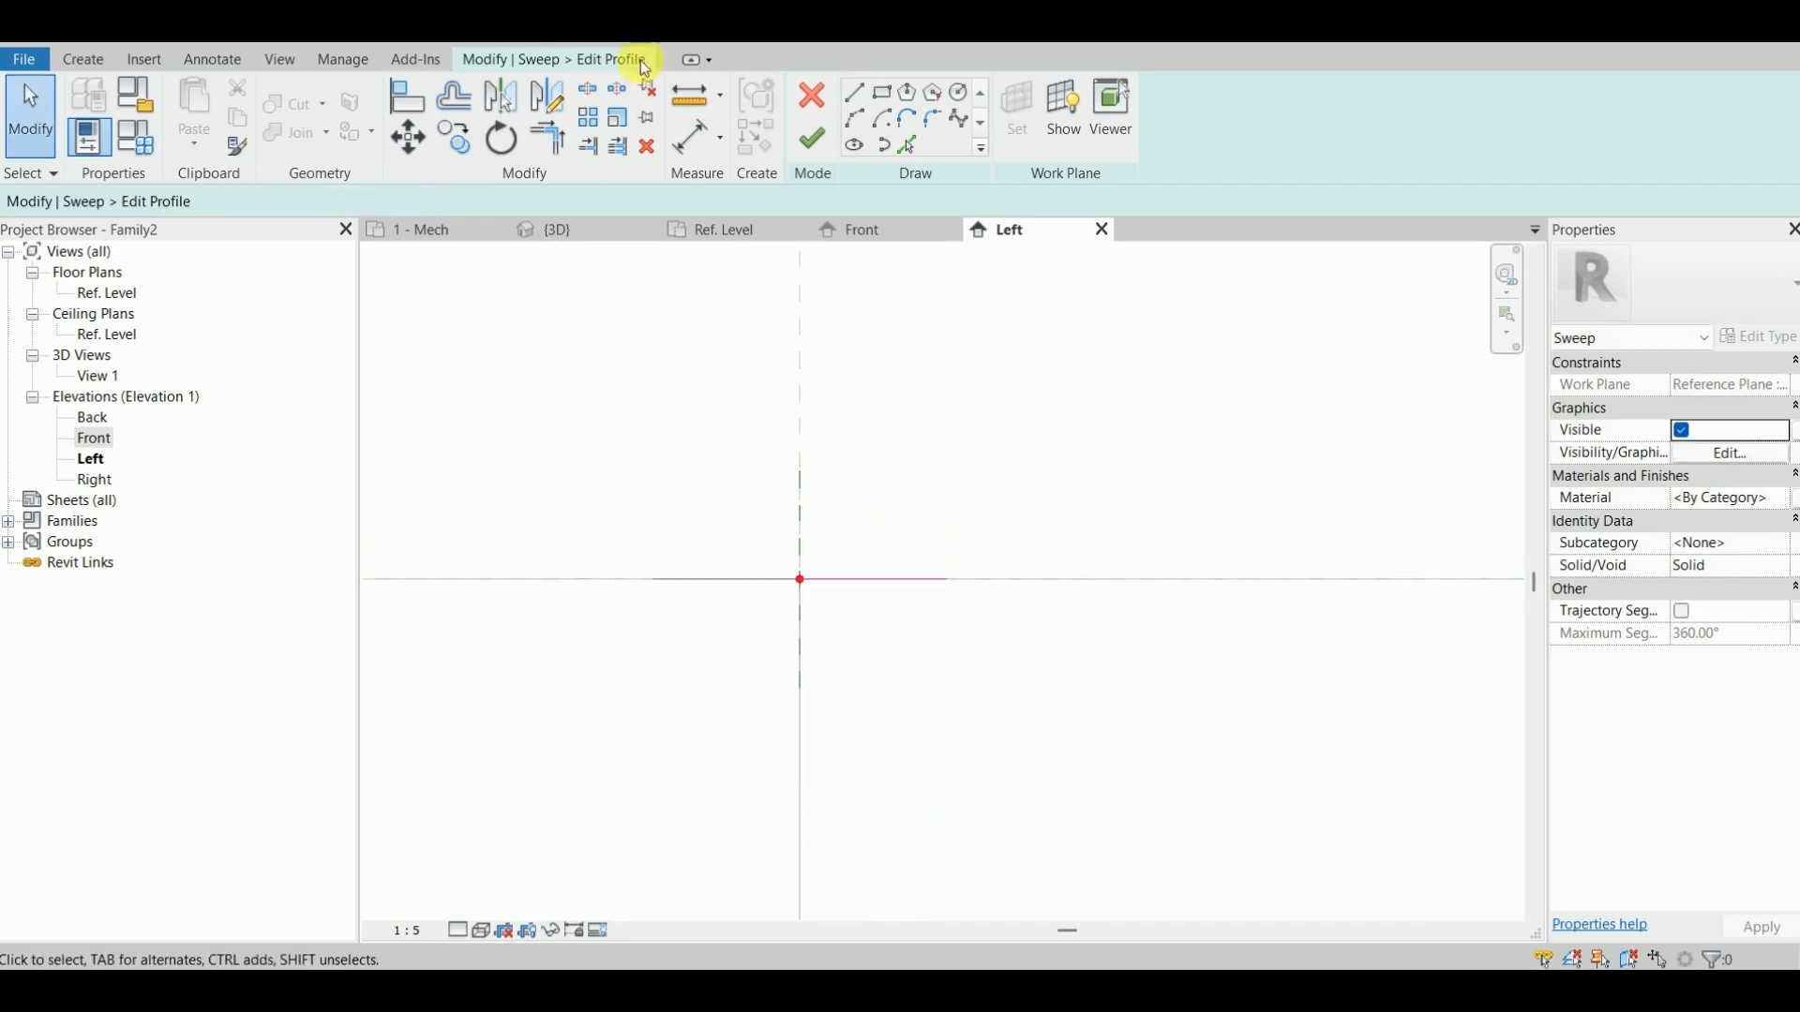
Step: Offset a copy of the horizontal profile line 10 mm downward
{"action": "left_click", "coordinate": [454, 97]}
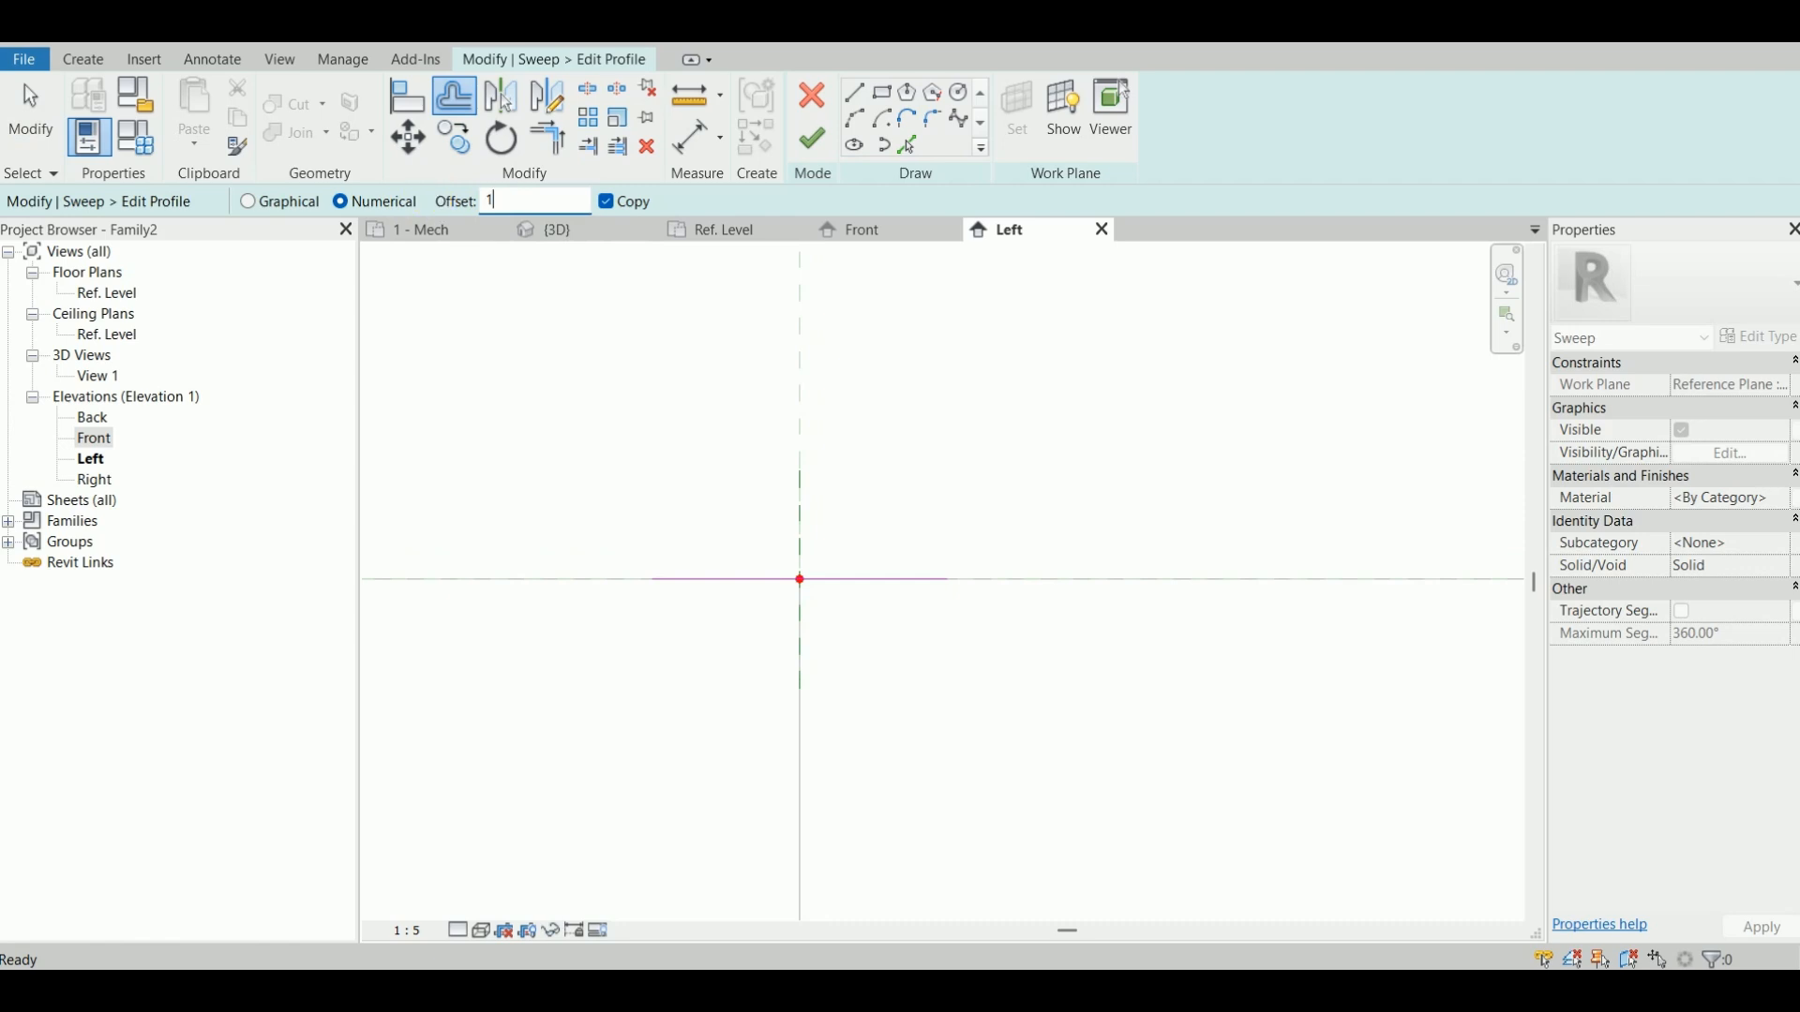
{"action": "type", "text": "10"}
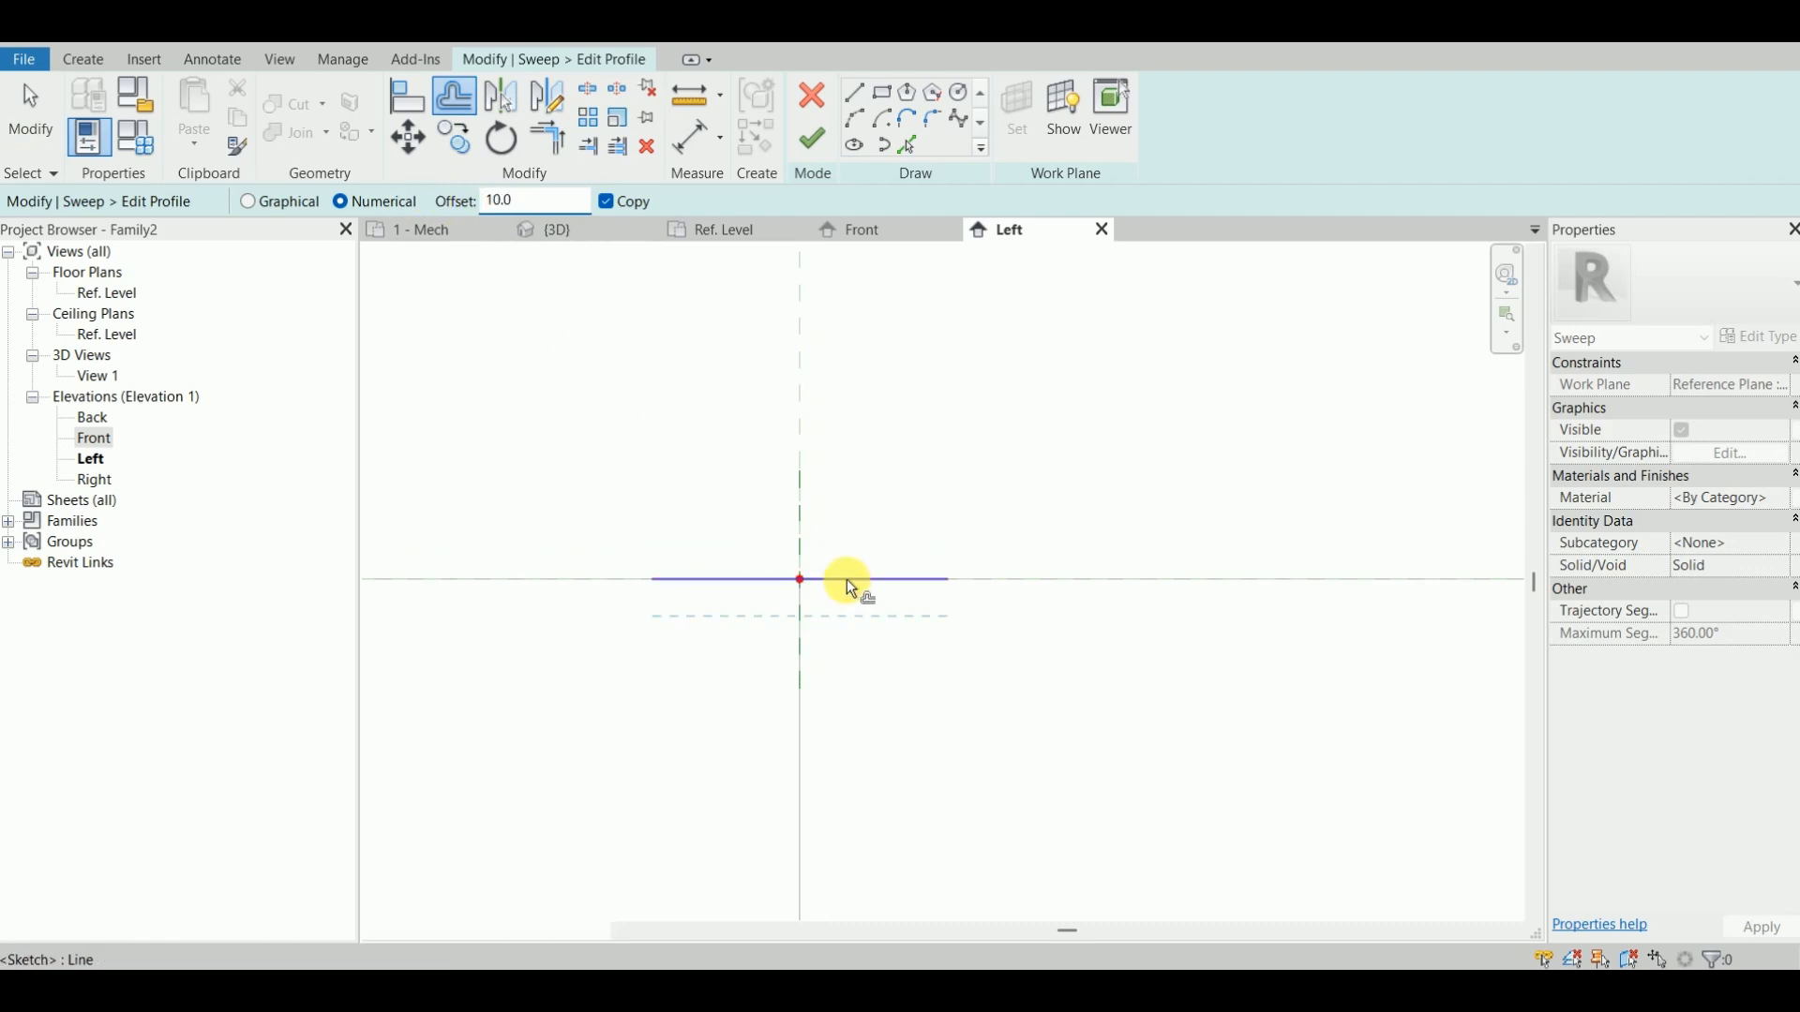
{"action": "left_click", "coordinate": [710, 604]}
{"action": "key", "text": "Escape"}
Step: Close the profile rectangle with vertical lines joining both ends of the two horizontal lines
{"action": "scroll", "coordinate": [688, 596], "scroll_direction": "up", "scroll_amount": 1}
{"action": "middle_click_drag", "start_coordinate": [675, 597], "coordinate": [730, 549]}
{"action": "key", "text": "l"}
{"action": "key", "text": "i"}
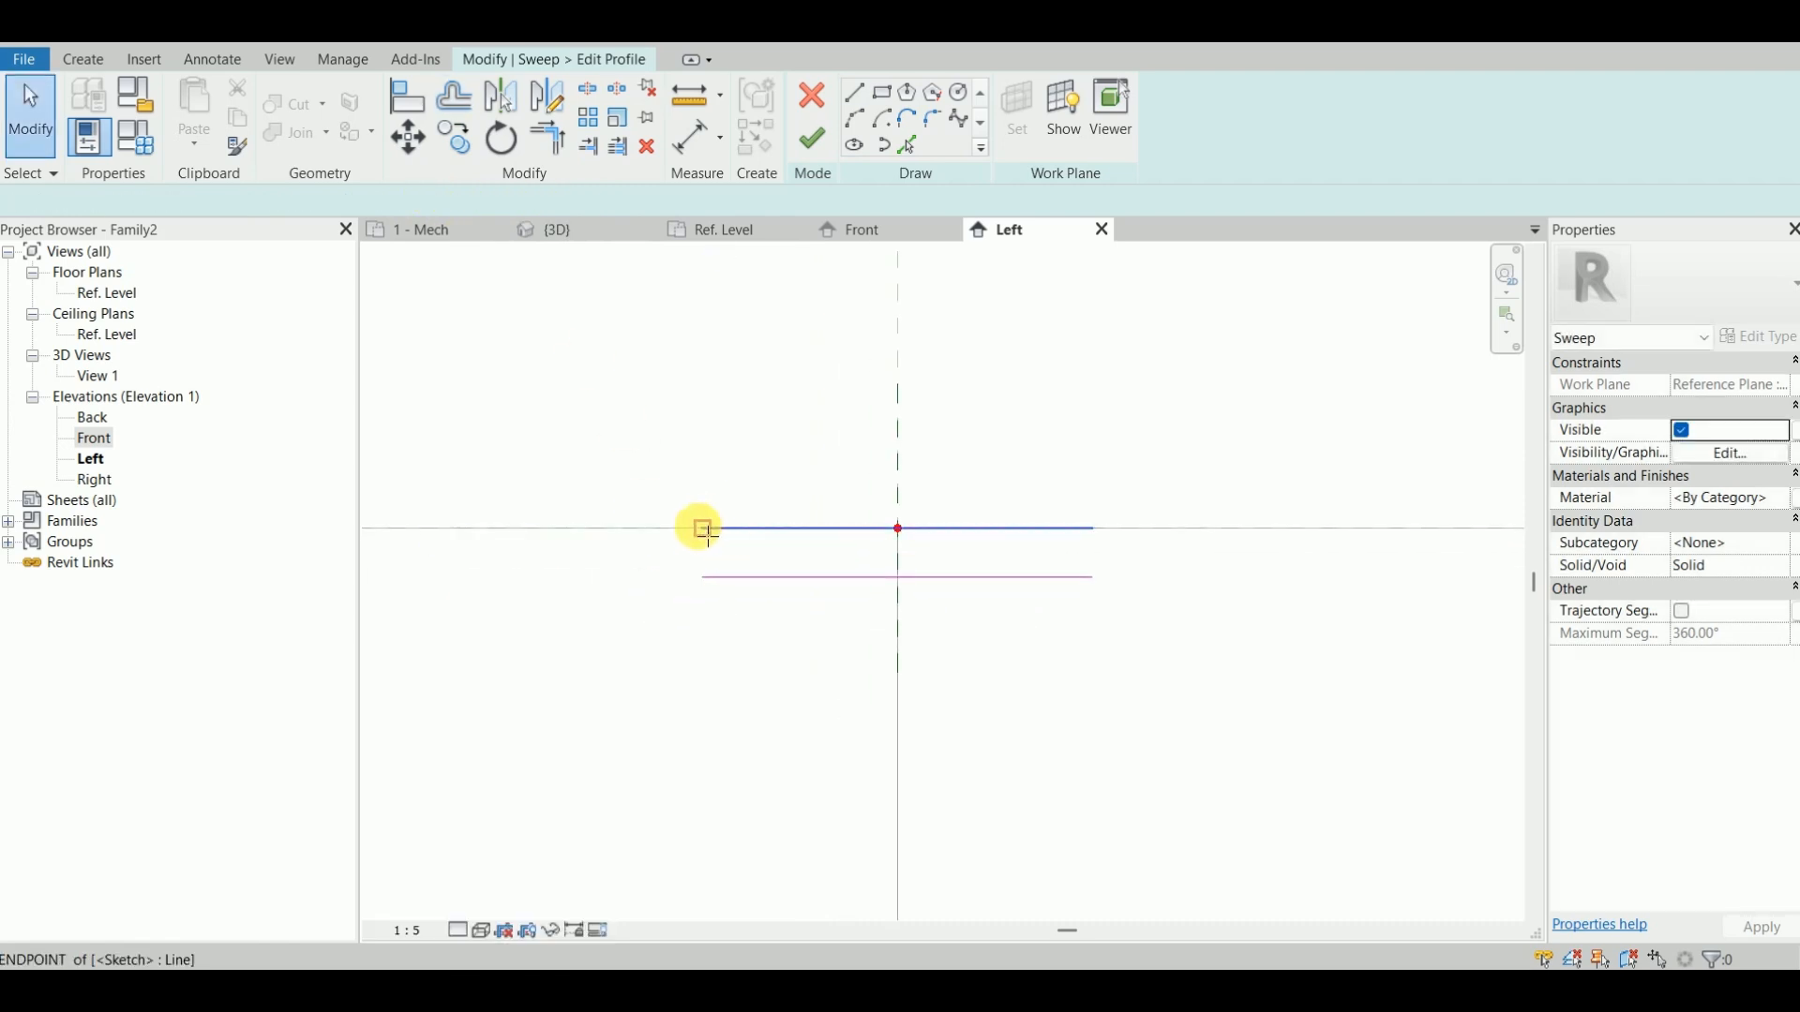
{"action": "left_click", "coordinate": [702, 528]}
{"action": "left_click", "coordinate": [702, 580]}
{"action": "left_click", "coordinate": [1092, 529]}
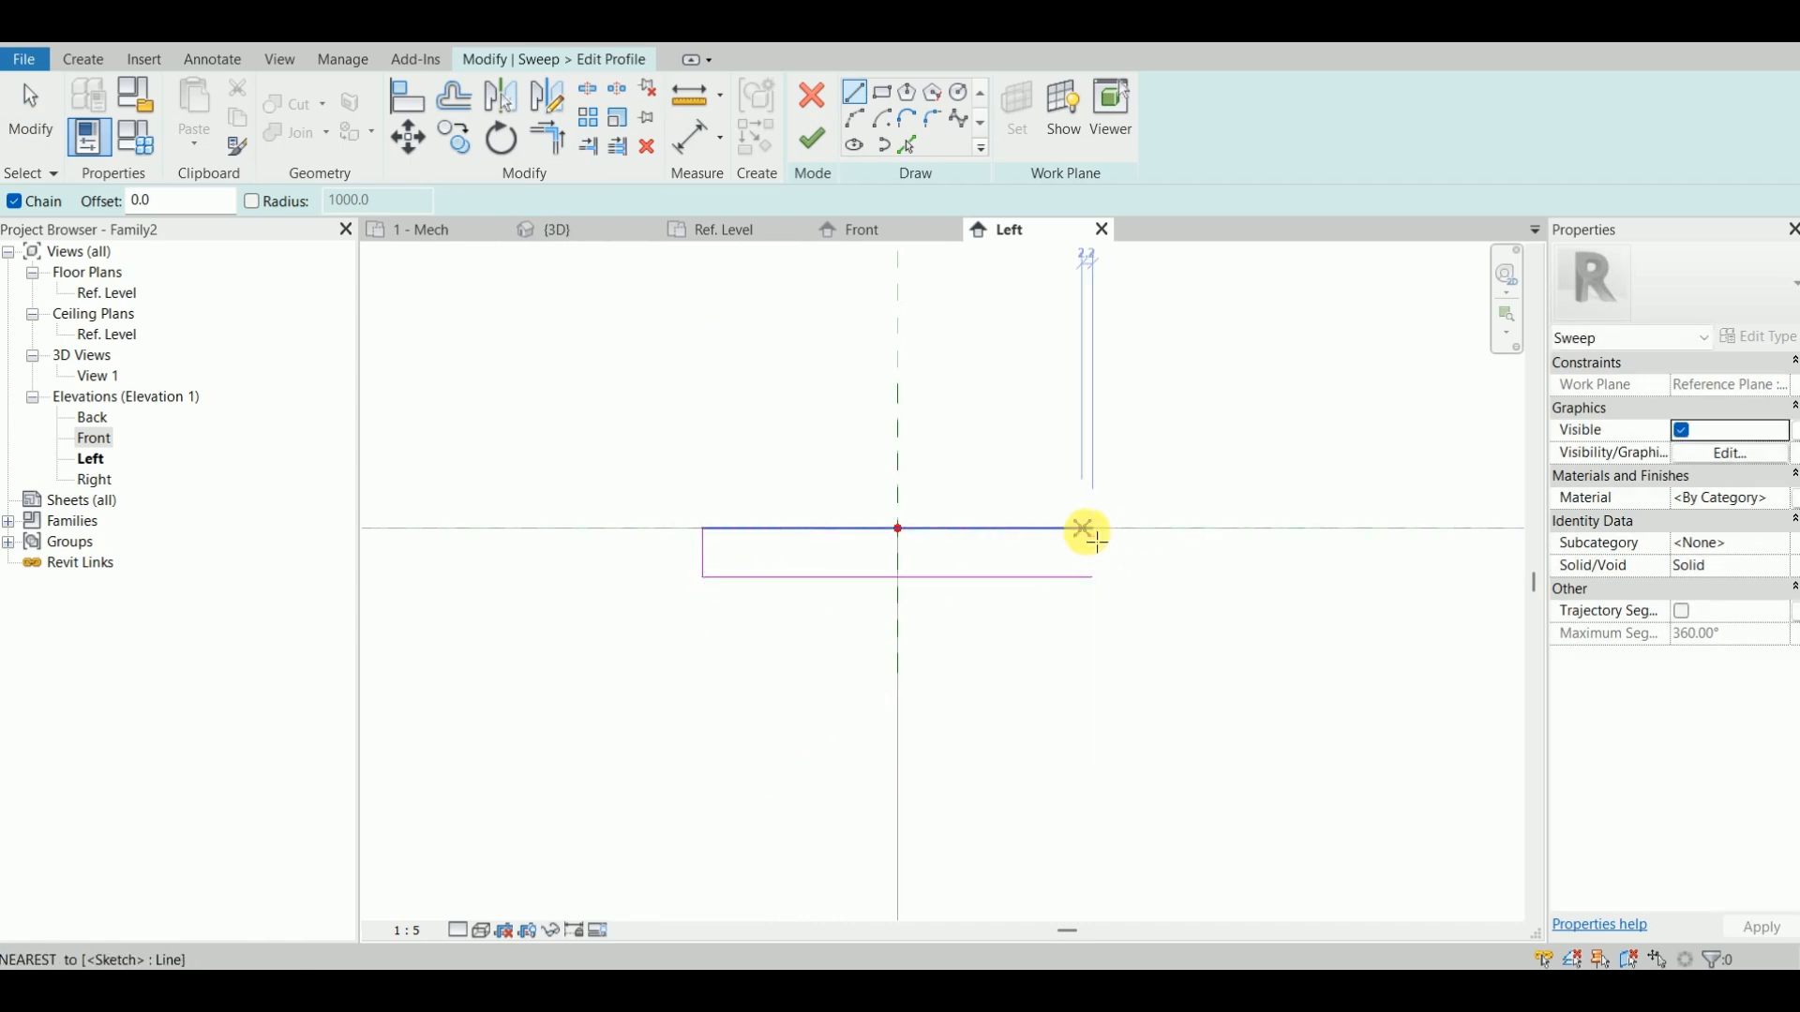
{"action": "left_click", "coordinate": [1093, 579]}
{"action": "key", "text": "Escape"}
{"action": "scroll", "coordinate": [924, 628], "scroll_direction": "down", "scroll_amount": 1}
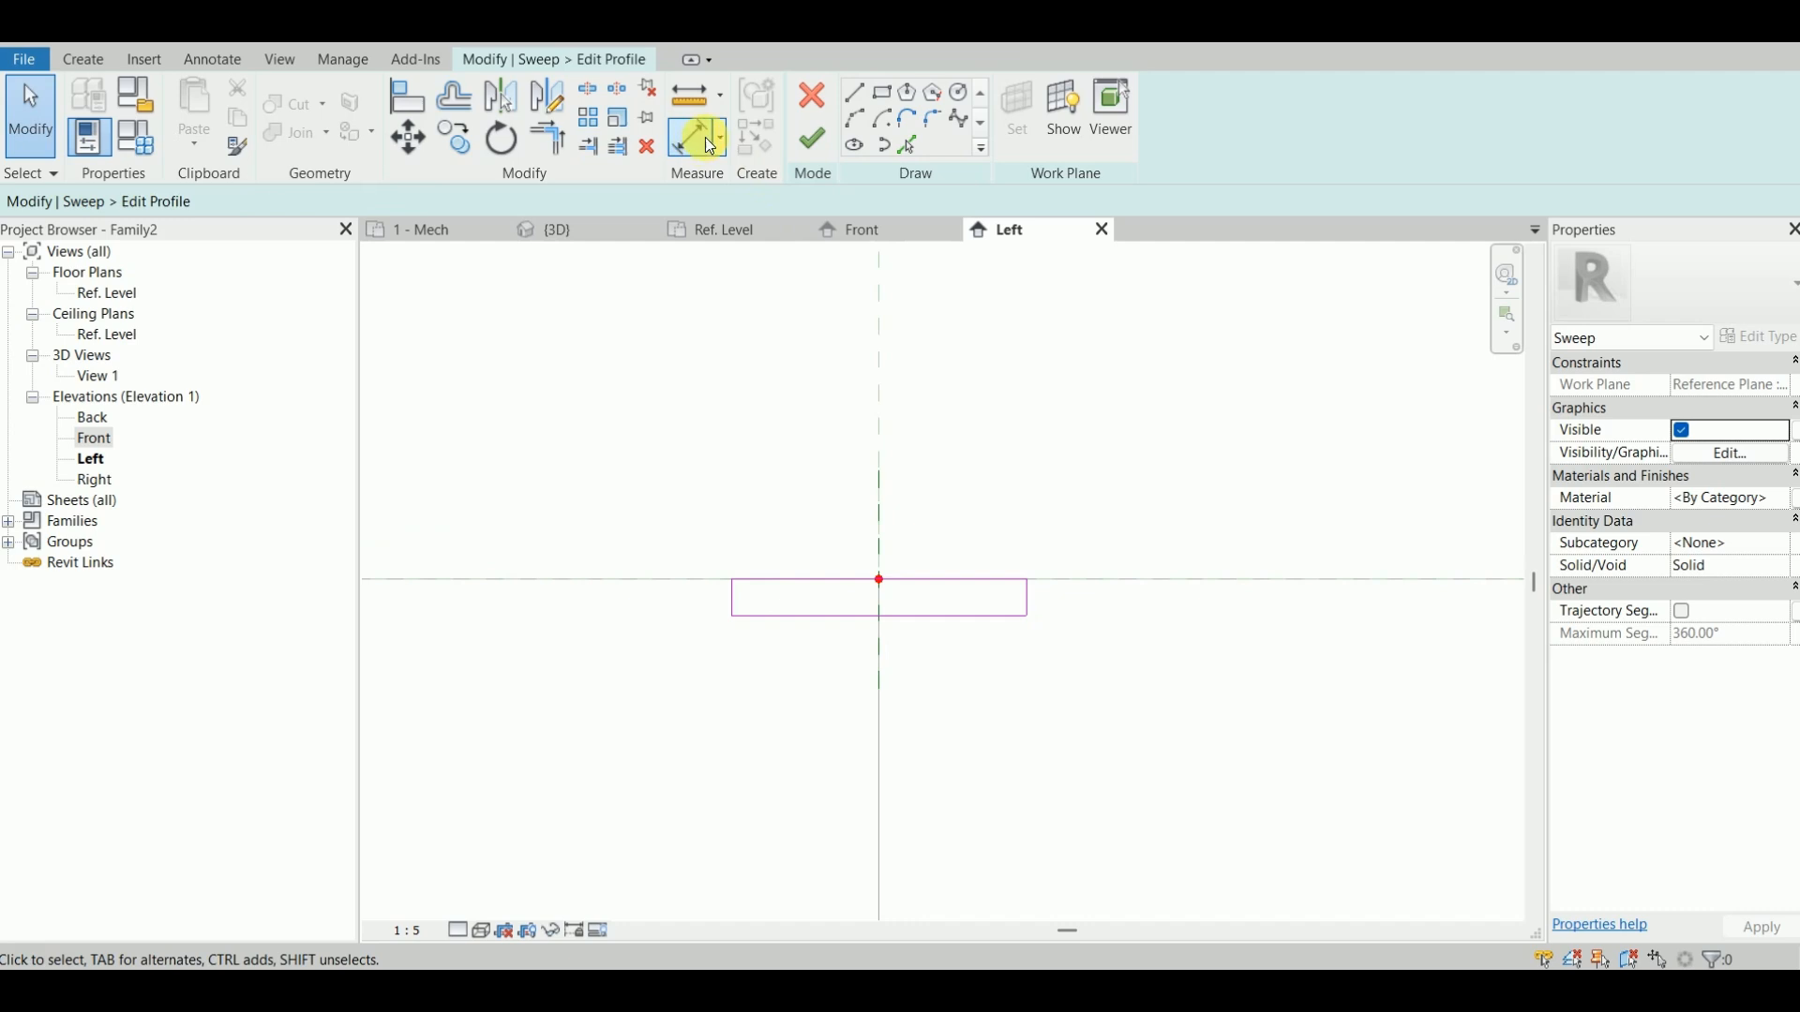
Step: Measure the length of the profile rectangle's lower edge
{"action": "left_click", "coordinate": [697, 97]}
{"action": "left_click", "coordinate": [732, 616]}
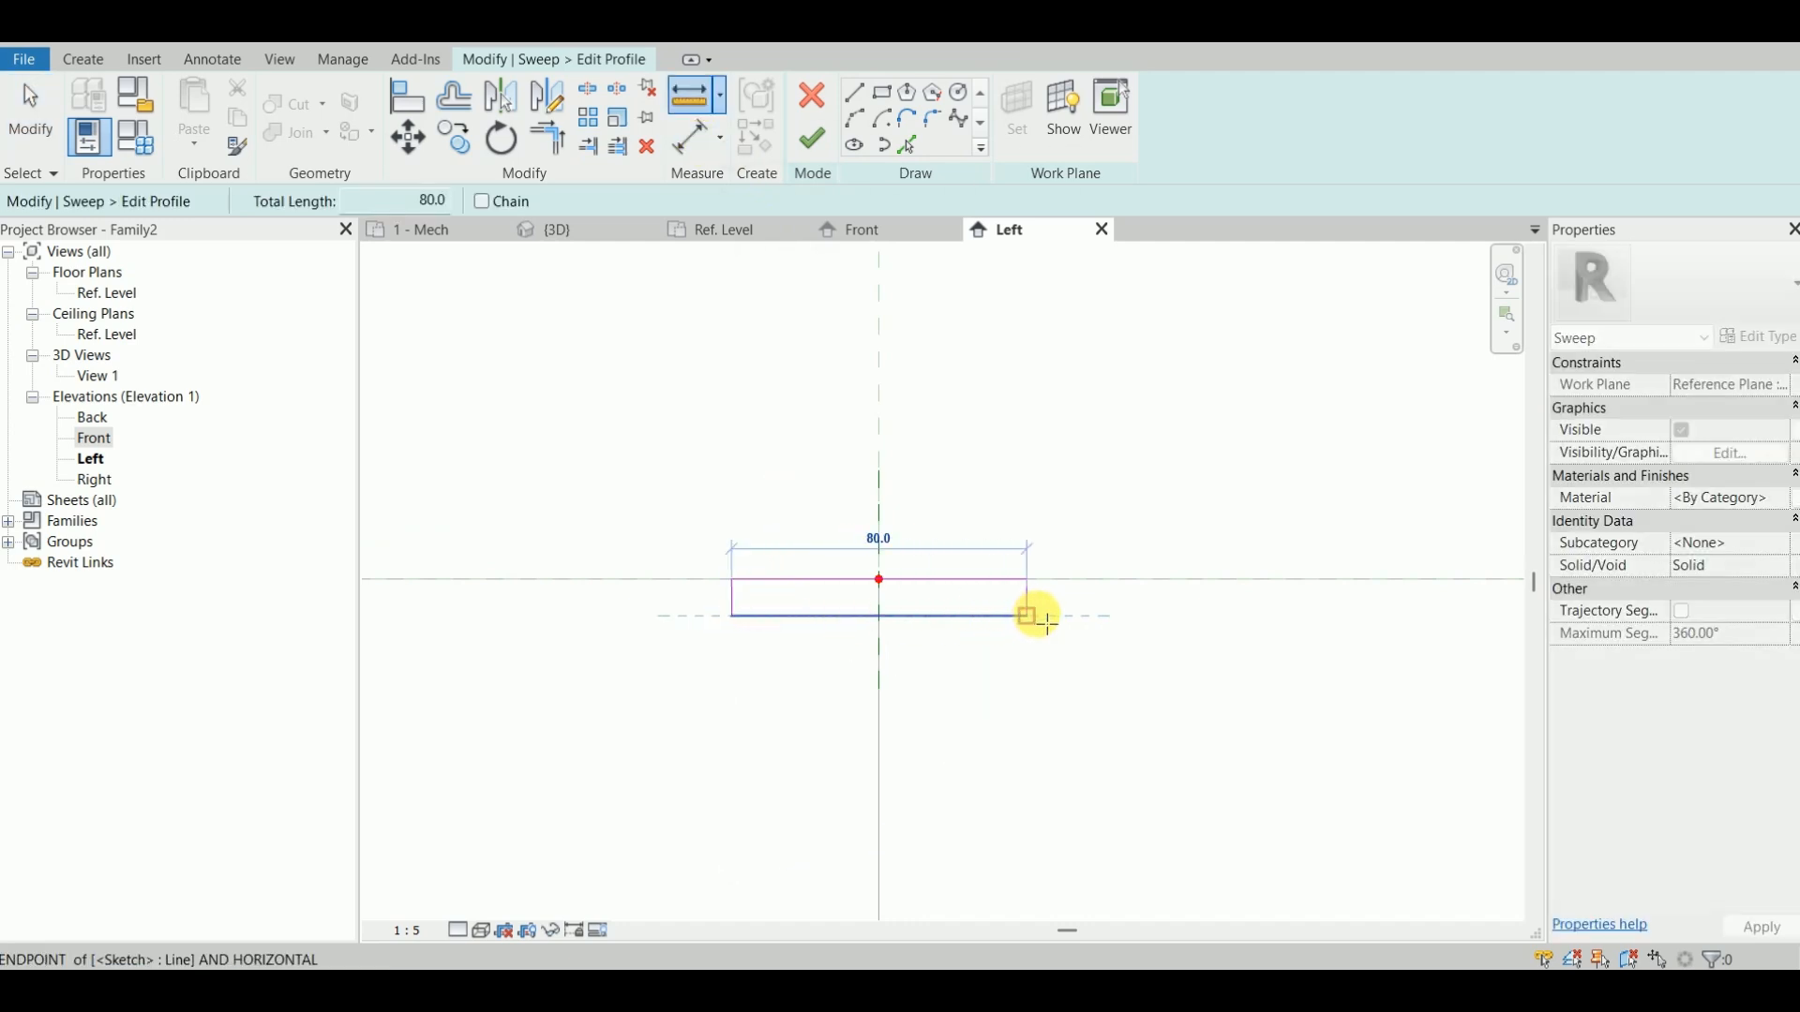
{"action": "key", "text": "Escape"}
{"action": "key", "text": "Escape"}
Step: Finish the sweep profile and reopen the sweep path sketch in the Front elevation
{"action": "scroll", "coordinate": [762, 384], "scroll_direction": "down", "scroll_amount": 2}
{"action": "left_click", "coordinate": [812, 143]}
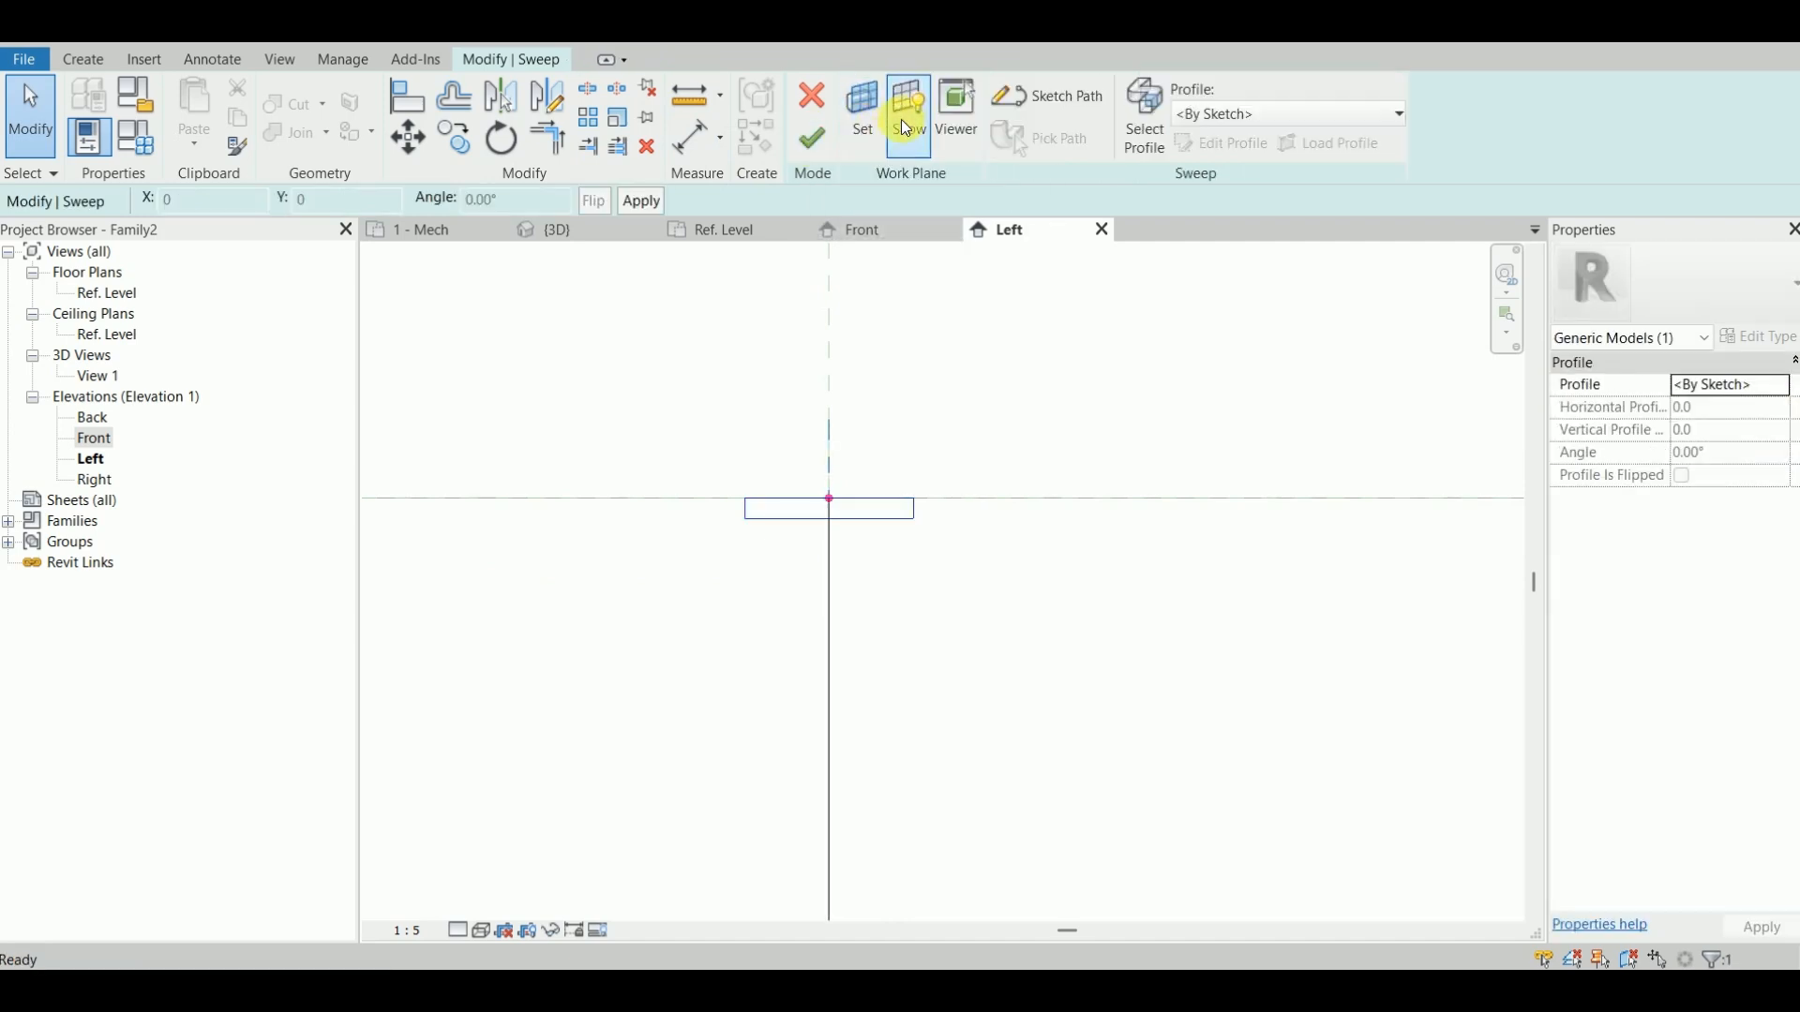
{"action": "left_click", "coordinate": [1050, 100]}
{"action": "left_click", "coordinate": [812, 334]}
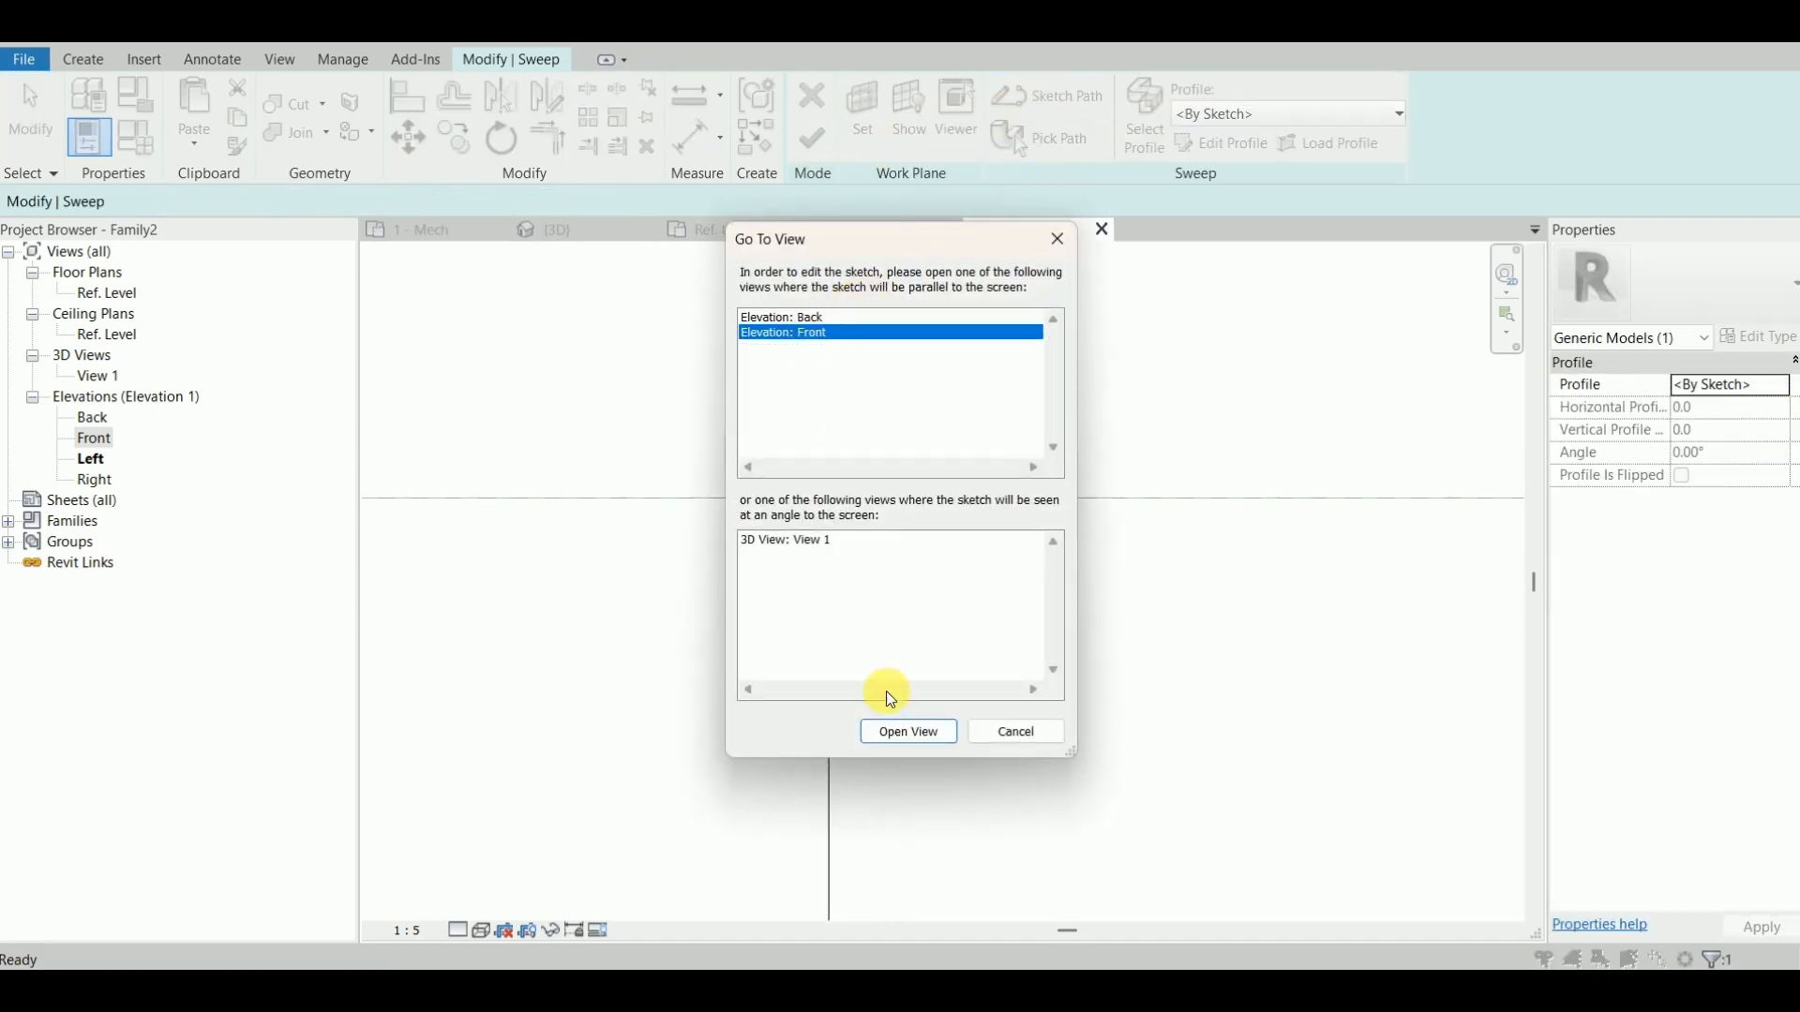
{"action": "left_click", "coordinate": [905, 732]}
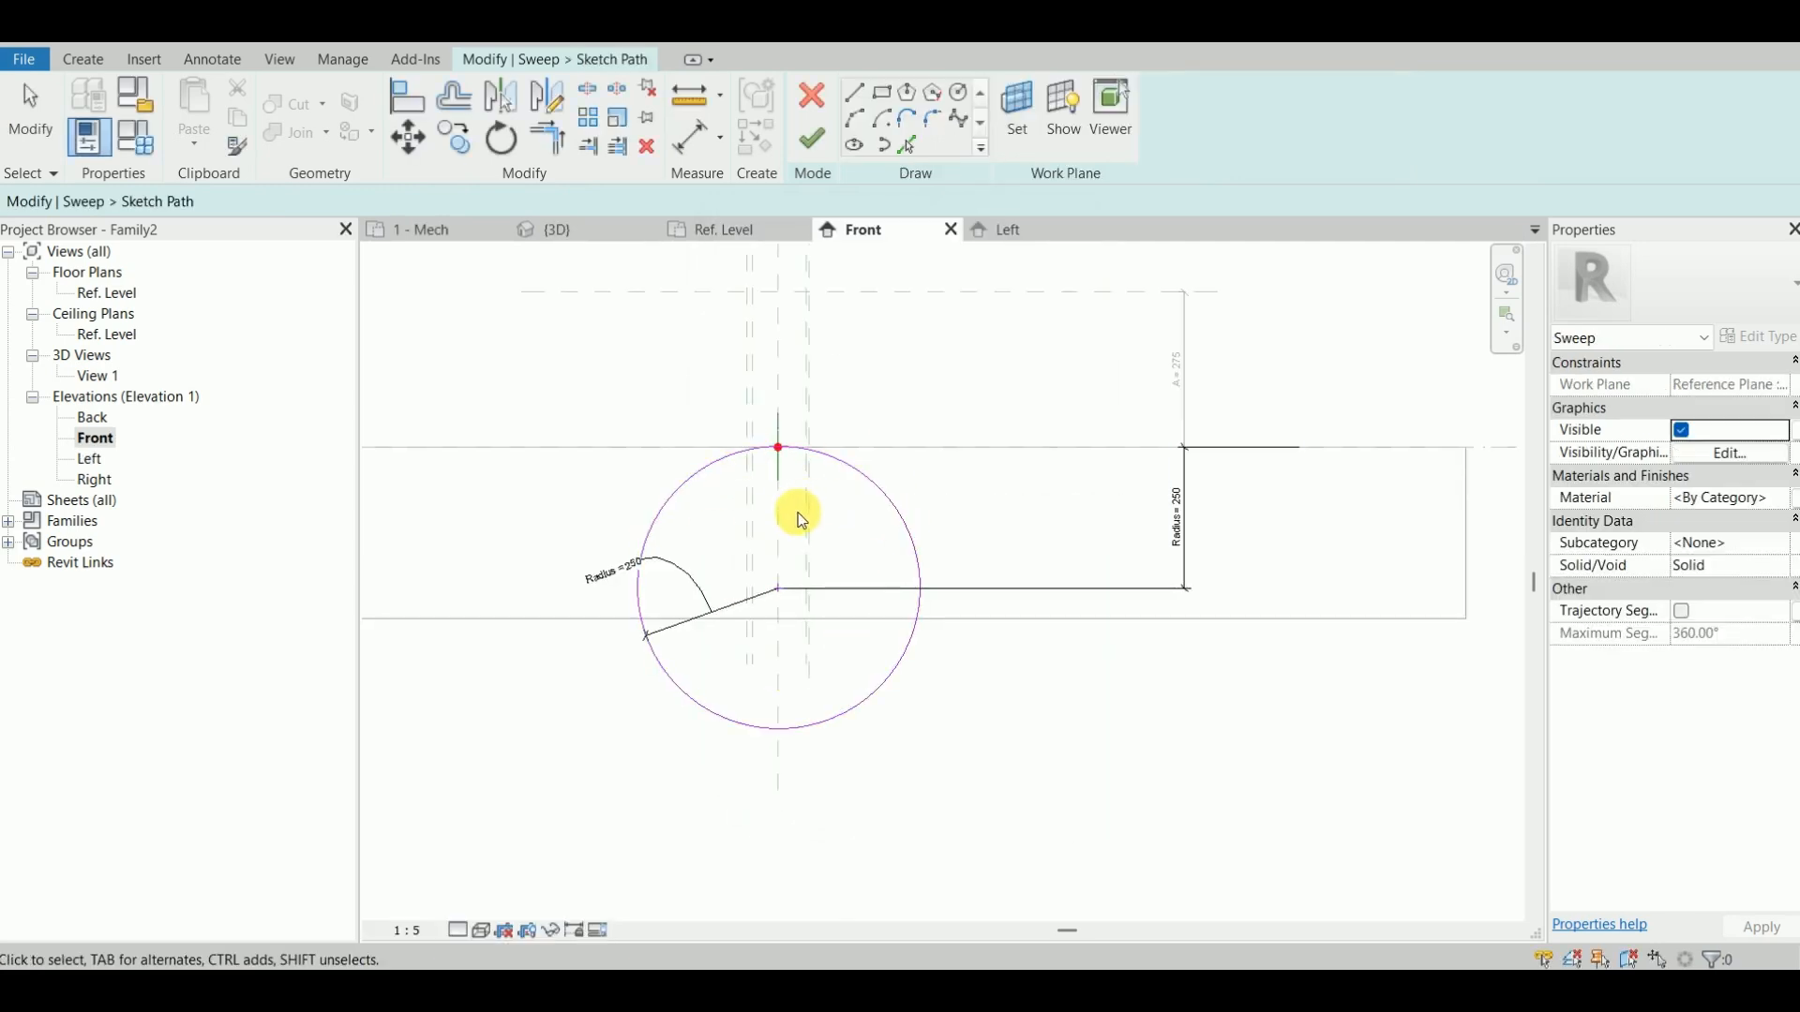
Step: Sketch a horizontal line on the upper horizontal reference plane, spanning between the left and right pairs of vertical reference planes
{"action": "scroll", "coordinate": [859, 562], "scroll_direction": "down", "scroll_amount": 1}
{"action": "scroll", "coordinate": [808, 524], "scroll_direction": "up", "scroll_amount": 2}
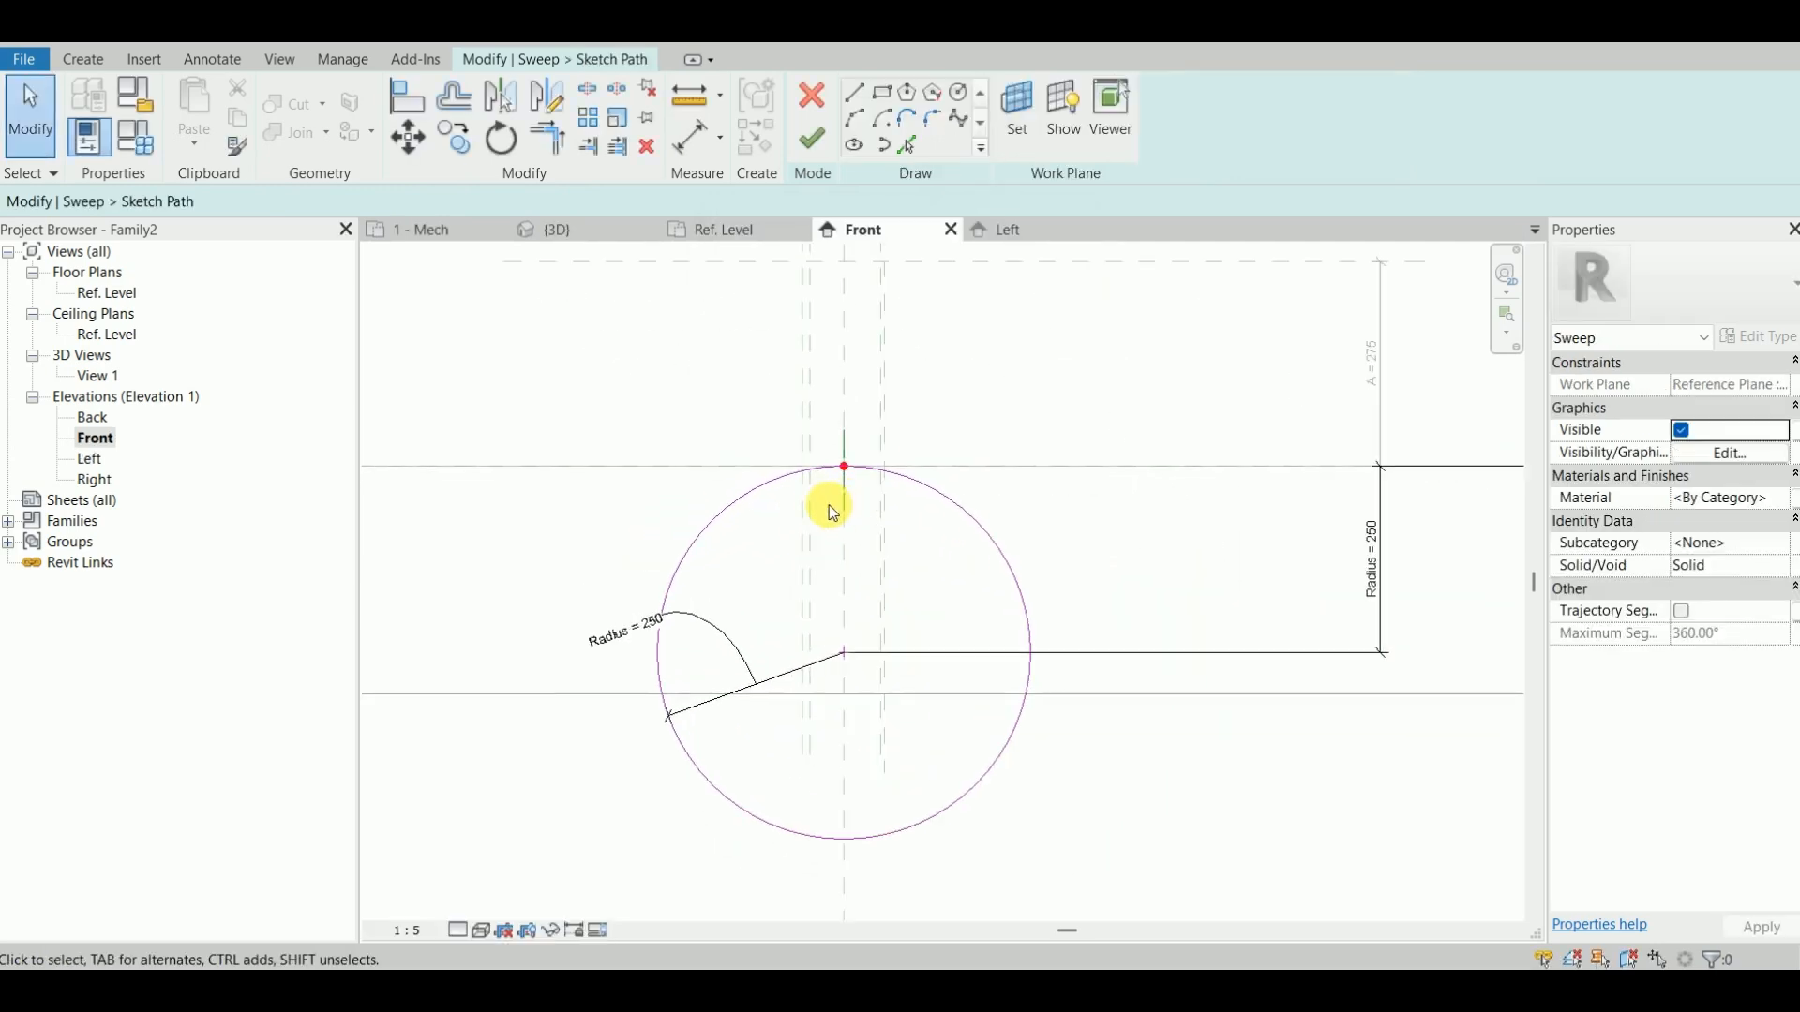
{"action": "middle_click_drag", "start_coordinate": [828, 506], "coordinate": [804, 582]}
{"action": "scroll", "coordinate": [824, 397], "scroll_direction": "up", "scroll_amount": 2}
{"action": "middle_click_drag", "start_coordinate": [824, 396], "coordinate": [828, 482]}
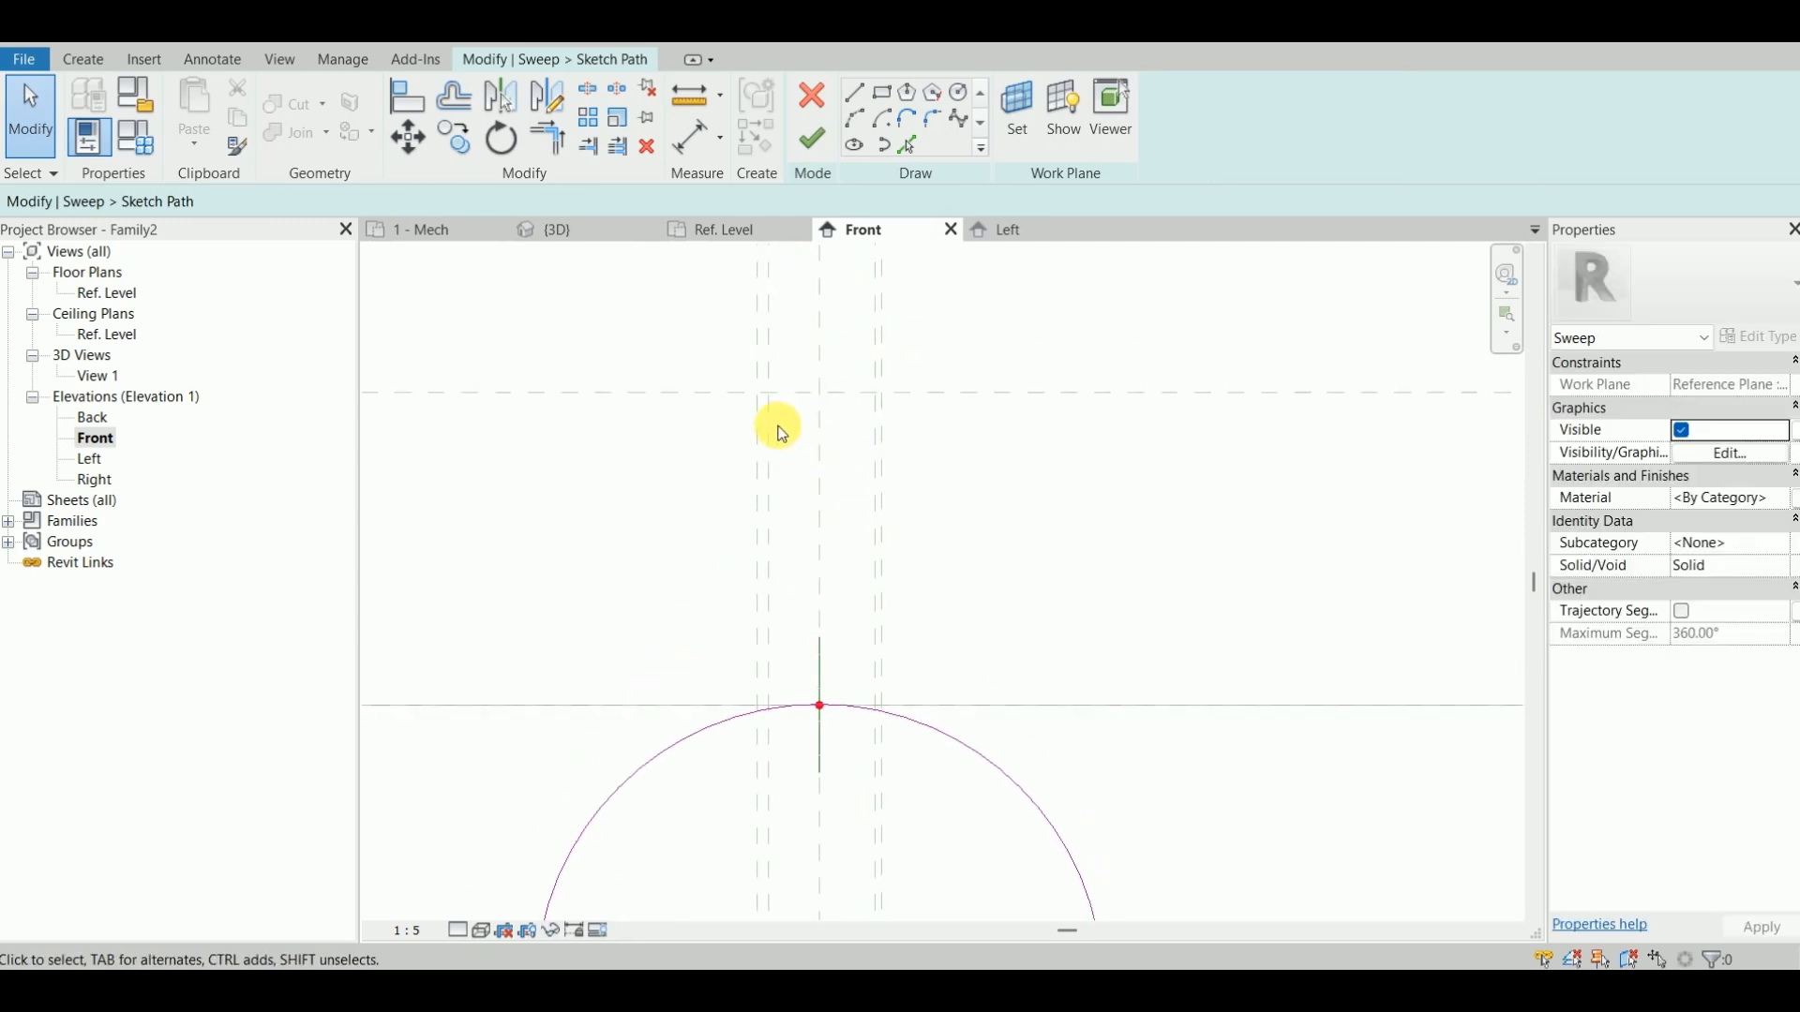
{"action": "scroll", "coordinate": [784, 408], "scroll_direction": "up", "scroll_amount": 1}
{"action": "middle_click_drag", "start_coordinate": [783, 406], "coordinate": [774, 460]}
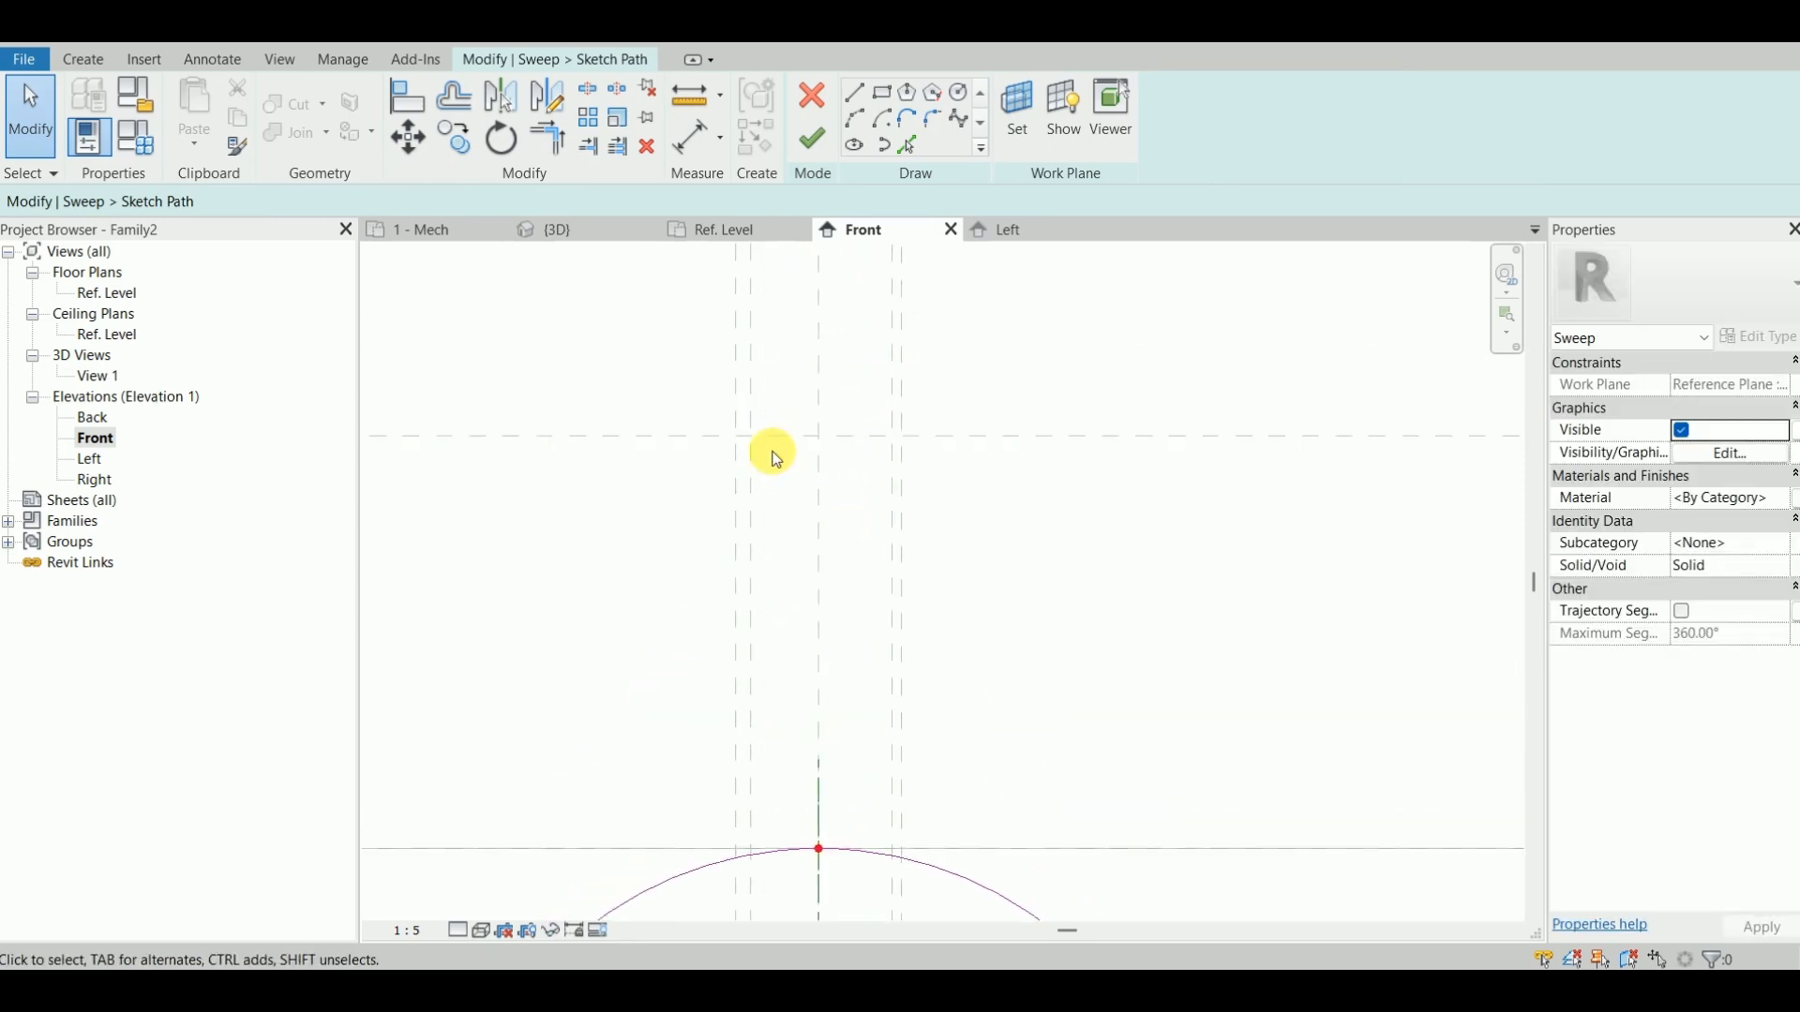
{"action": "key", "text": "l"}
{"action": "key", "text": "i"}
{"action": "scroll", "coordinate": [793, 495], "scroll_direction": "up", "scroll_amount": 2}
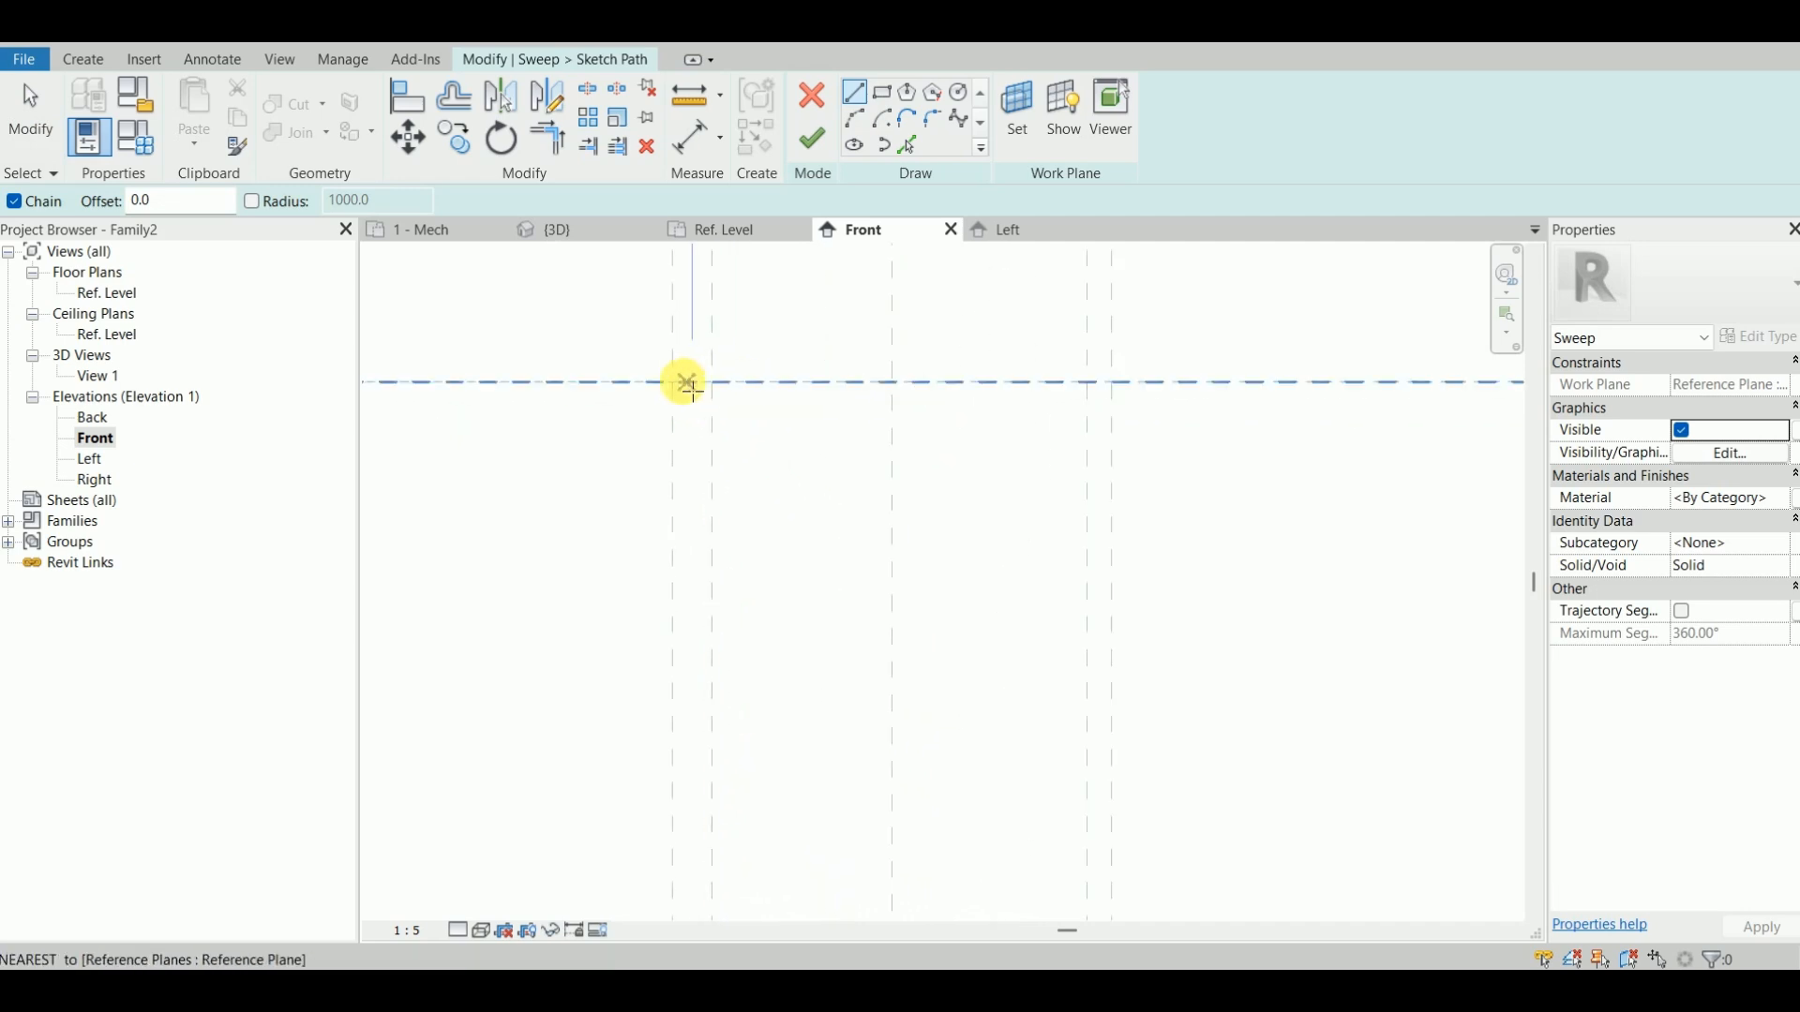
{"action": "left_click", "coordinate": [1073, 384]}
{"action": "key", "text": "Escape"}
{"action": "key", "text": "Escape"}
{"action": "scroll", "coordinate": [870, 453], "scroll_direction": "down", "scroll_amount": 4}
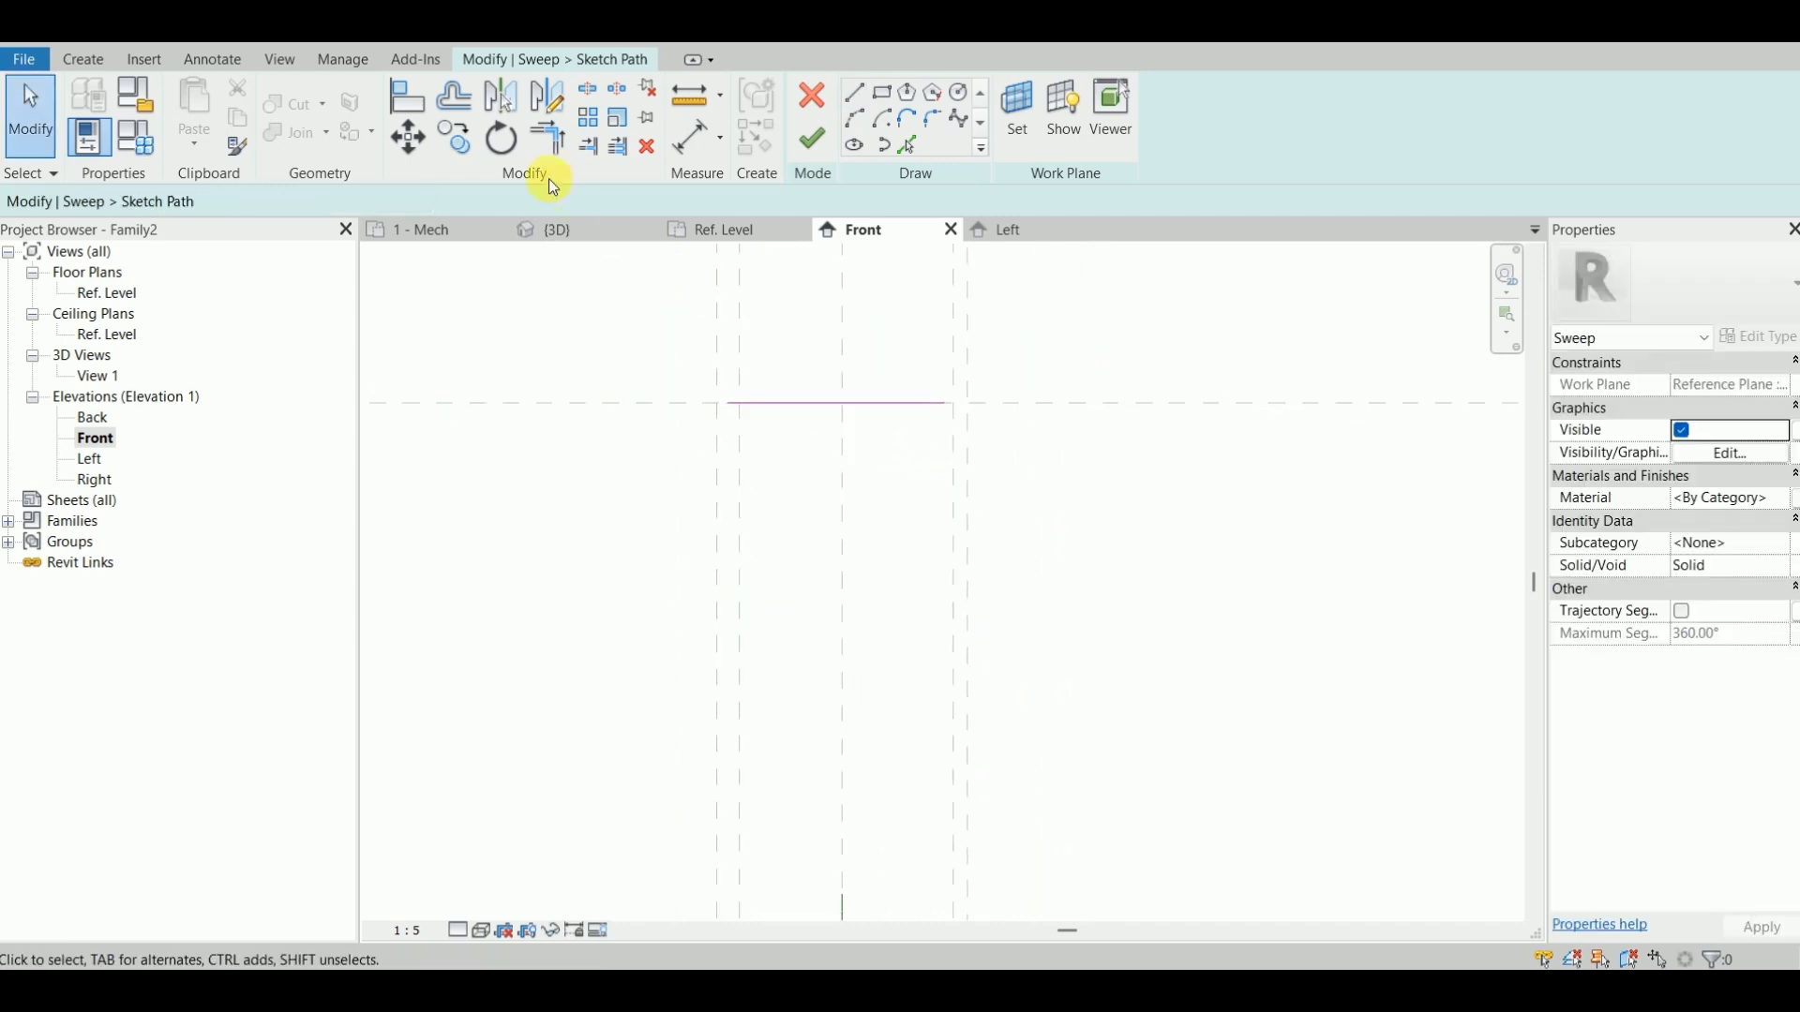
Step: Align the new line with the upper horizontal reference plane, and align and lock its left end to the outer left vertical plane
{"action": "left_click", "coordinate": [417, 111]}
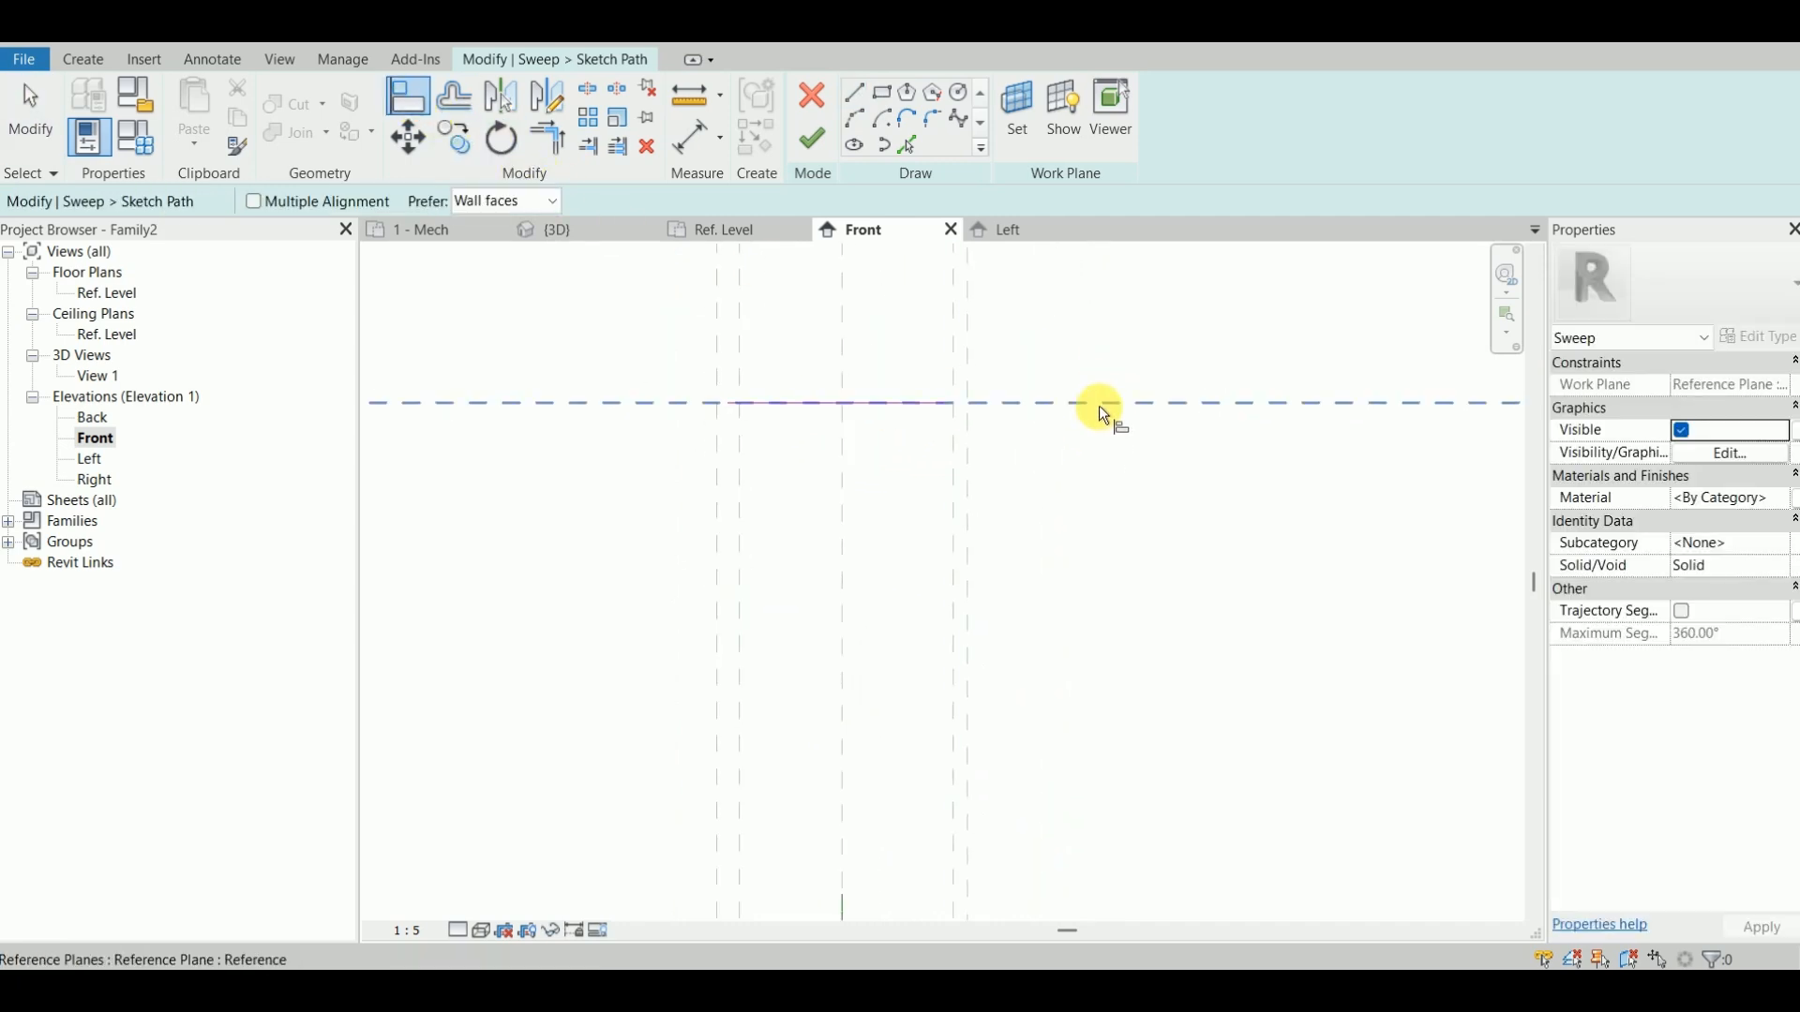
{"action": "left_click", "coordinate": [1098, 402]}
{"action": "left_click", "coordinate": [875, 403]}
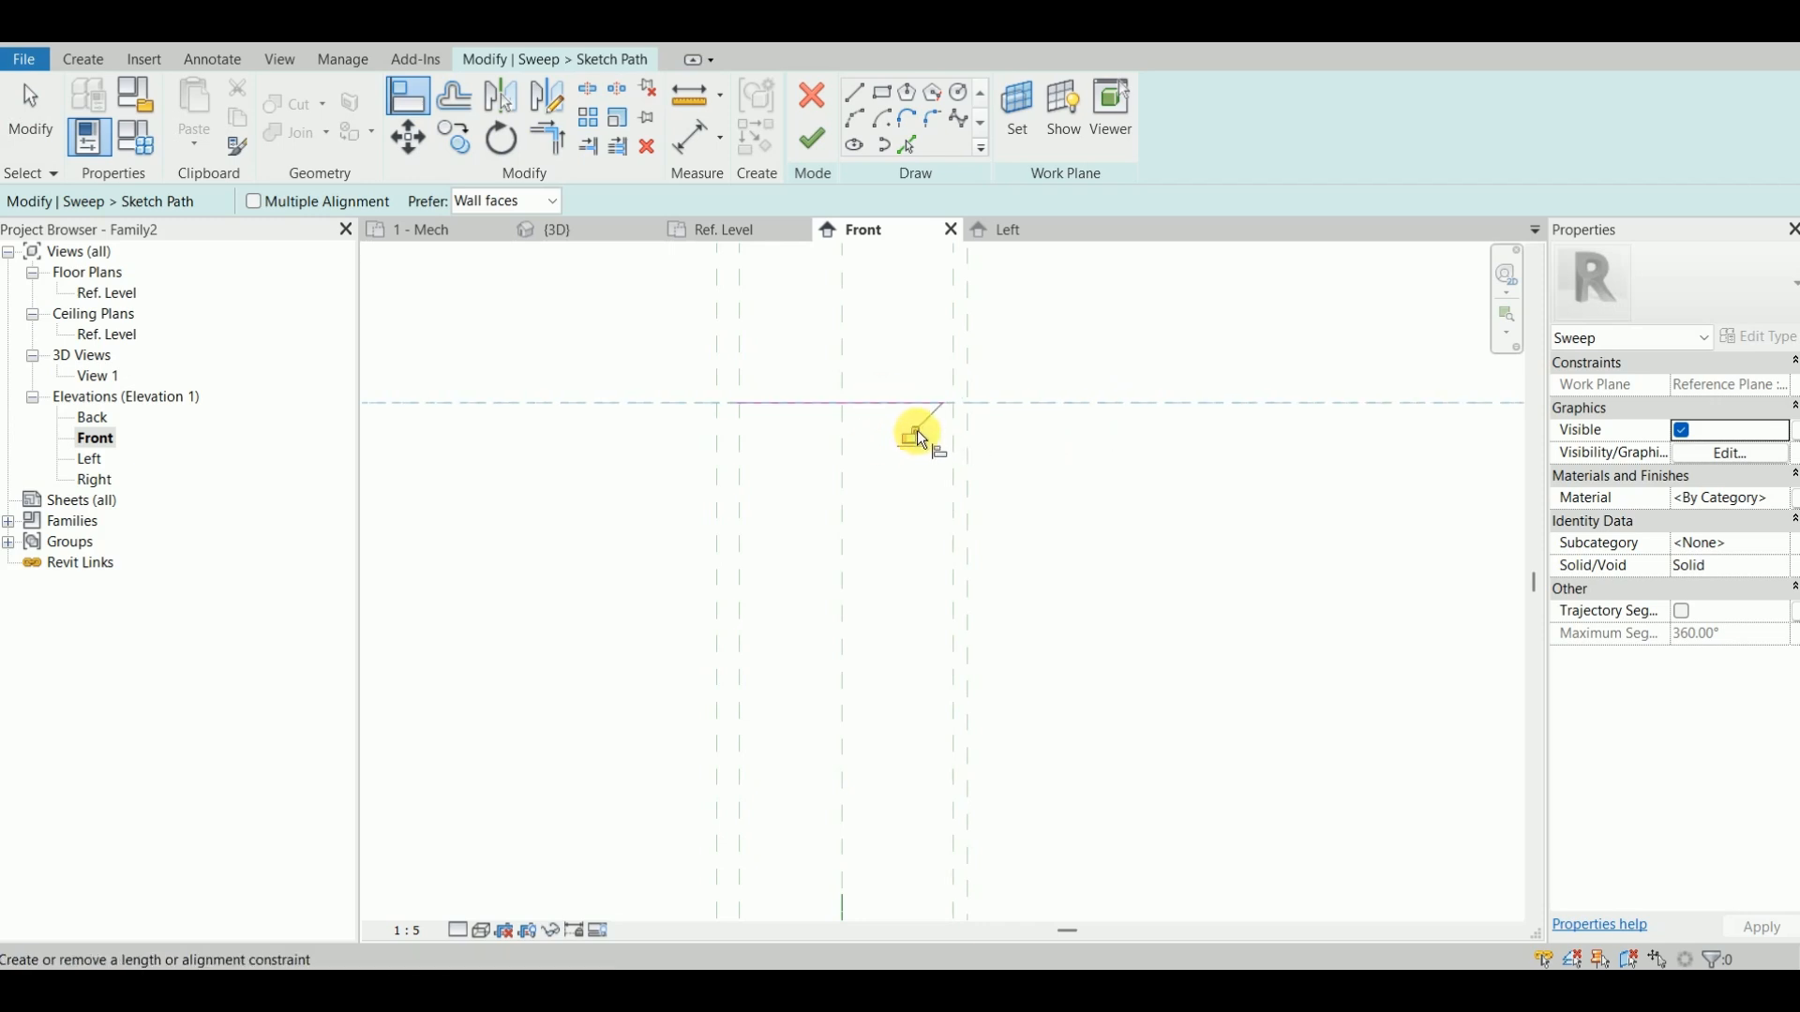
{"action": "left_click", "coordinate": [696, 418]}
{"action": "left_click", "coordinate": [709, 384]}
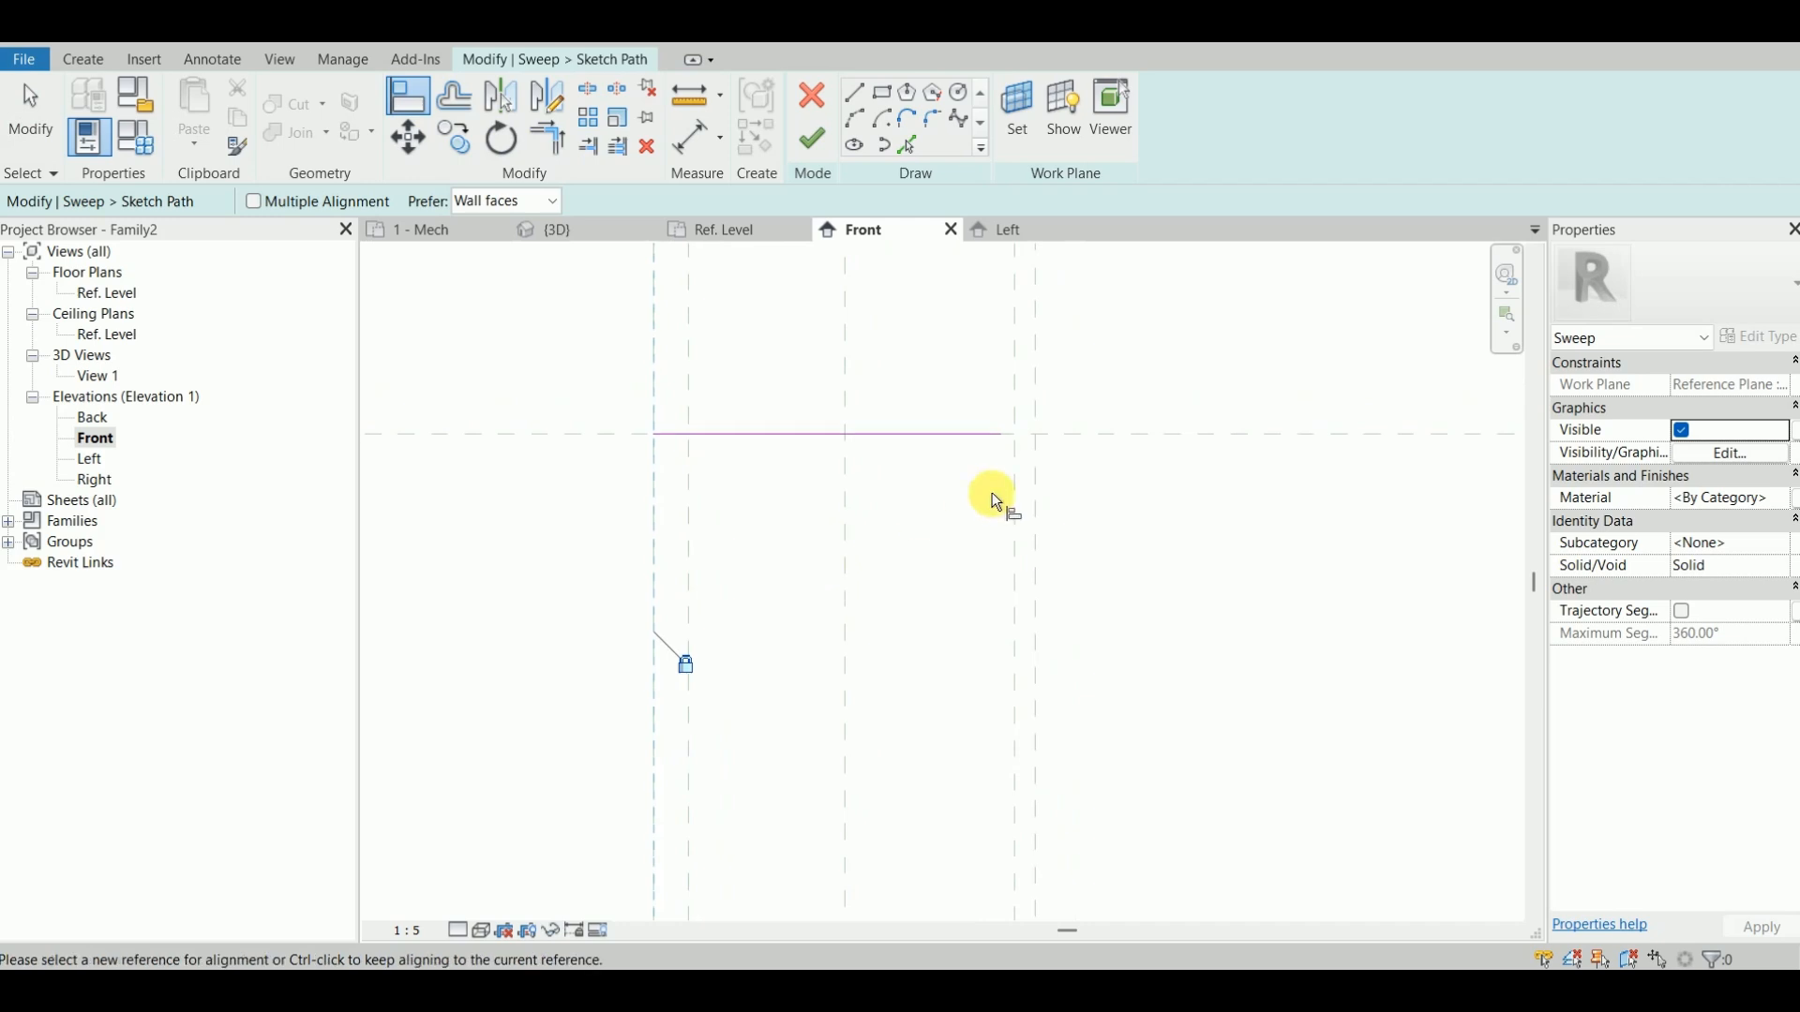
Step: Align the right end of the upper horizontal line with the outer right vertical reference plane
{"action": "left_click", "coordinate": [1042, 453]}
{"action": "left_click", "coordinate": [1010, 436]}
{"action": "scroll", "coordinate": [868, 525], "scroll_direction": "down", "scroll_amount": 5}
{"action": "middle_click_drag", "start_coordinate": [851, 546], "coordinate": [839, 369]}
{"action": "key", "text": "Escape"}
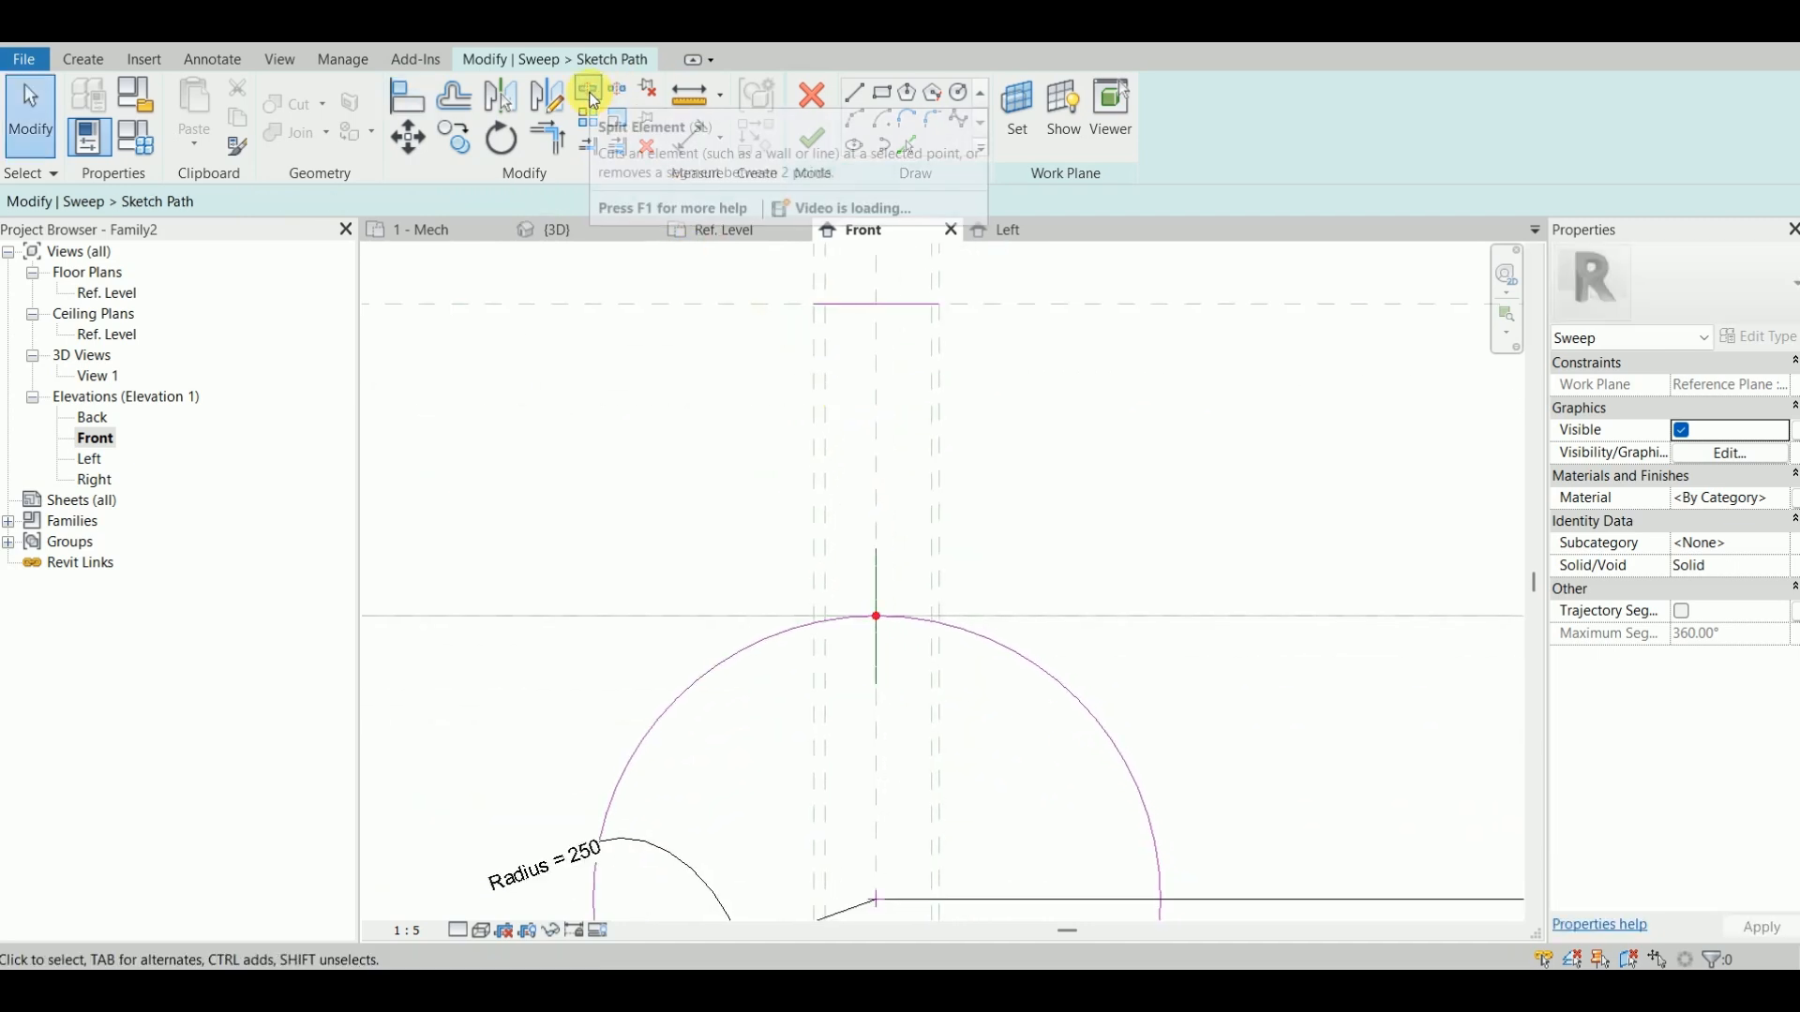
Step: Split the path circle on both sides of the vertical reference planes at its top and delete the arc between the splits
{"action": "left_click", "coordinate": [594, 100]}
{"action": "scroll", "coordinate": [803, 690], "scroll_direction": "up", "scroll_amount": 2}
{"action": "middle_click_drag", "start_coordinate": [803, 691], "coordinate": [771, 515]}
{"action": "scroll", "coordinate": [716, 490], "scroll_direction": "down", "scroll_amount": 3}
{"action": "scroll", "coordinate": [748, 416], "scroll_direction": "up", "scroll_amount": 1}
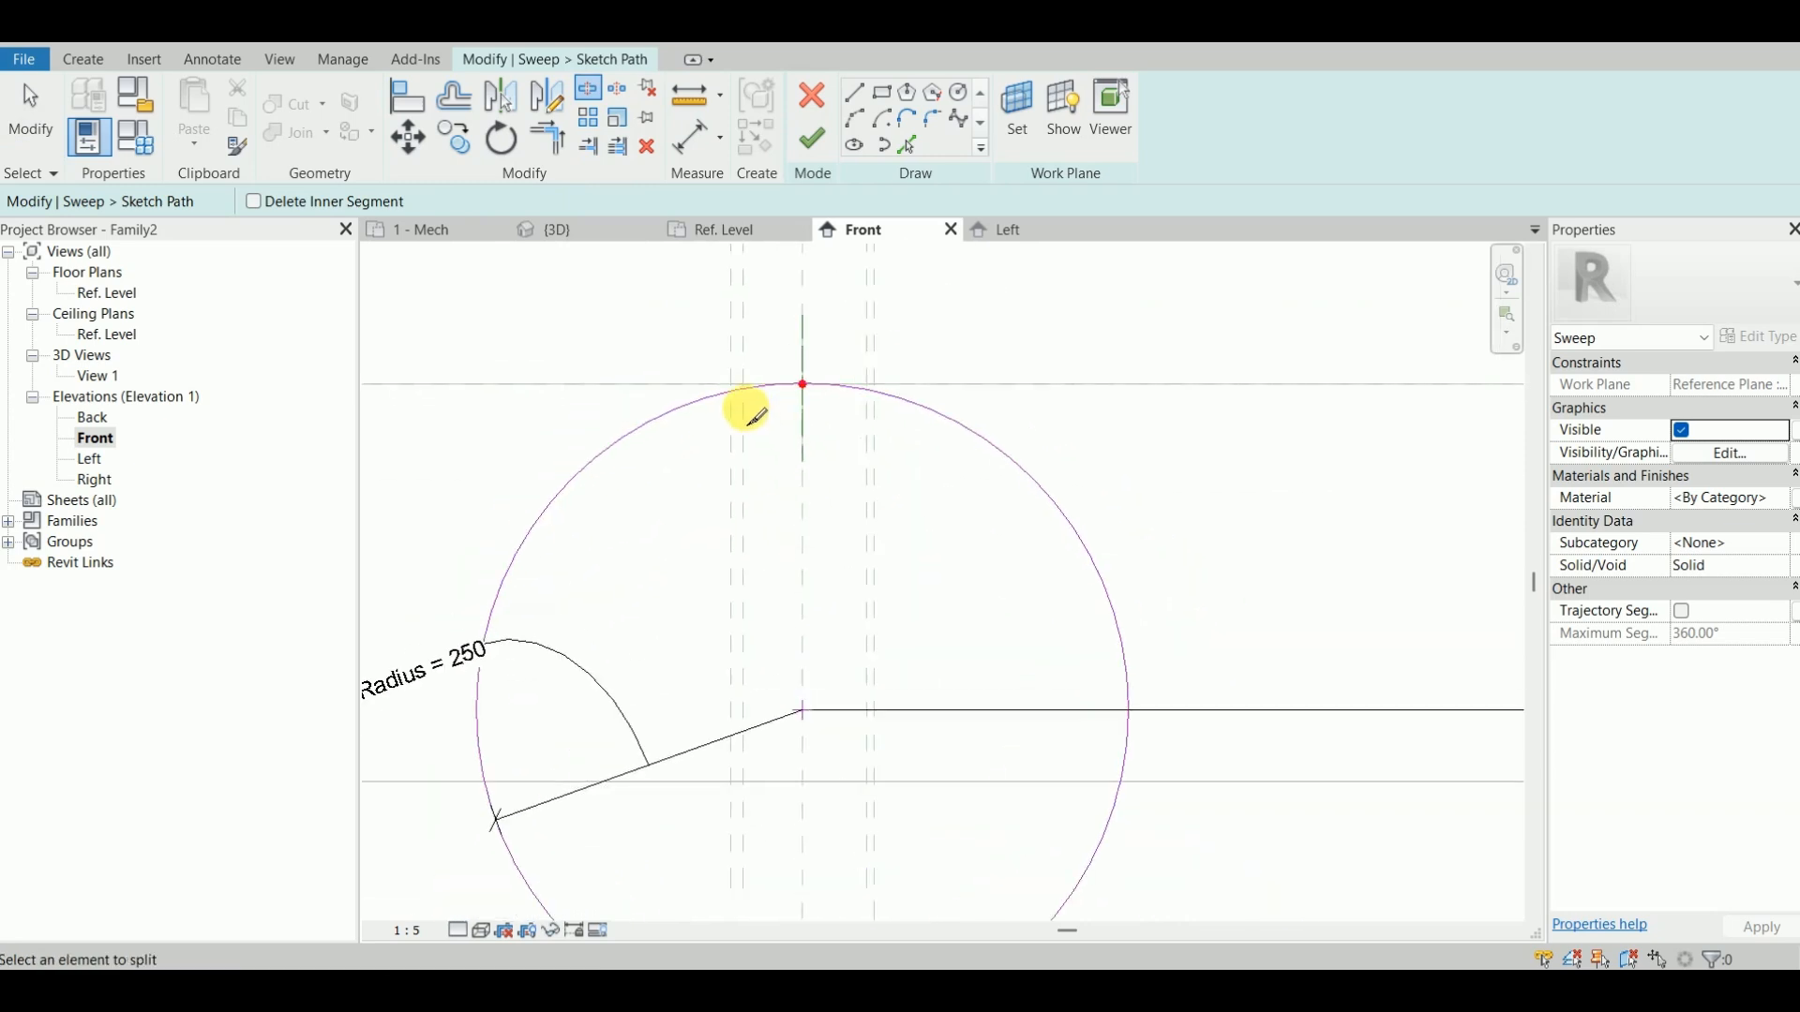
{"action": "left_click", "coordinate": [697, 404]}
{"action": "left_click", "coordinate": [915, 403]}
{"action": "key", "text": "Escape"}
{"action": "left_click", "coordinate": [874, 389]}
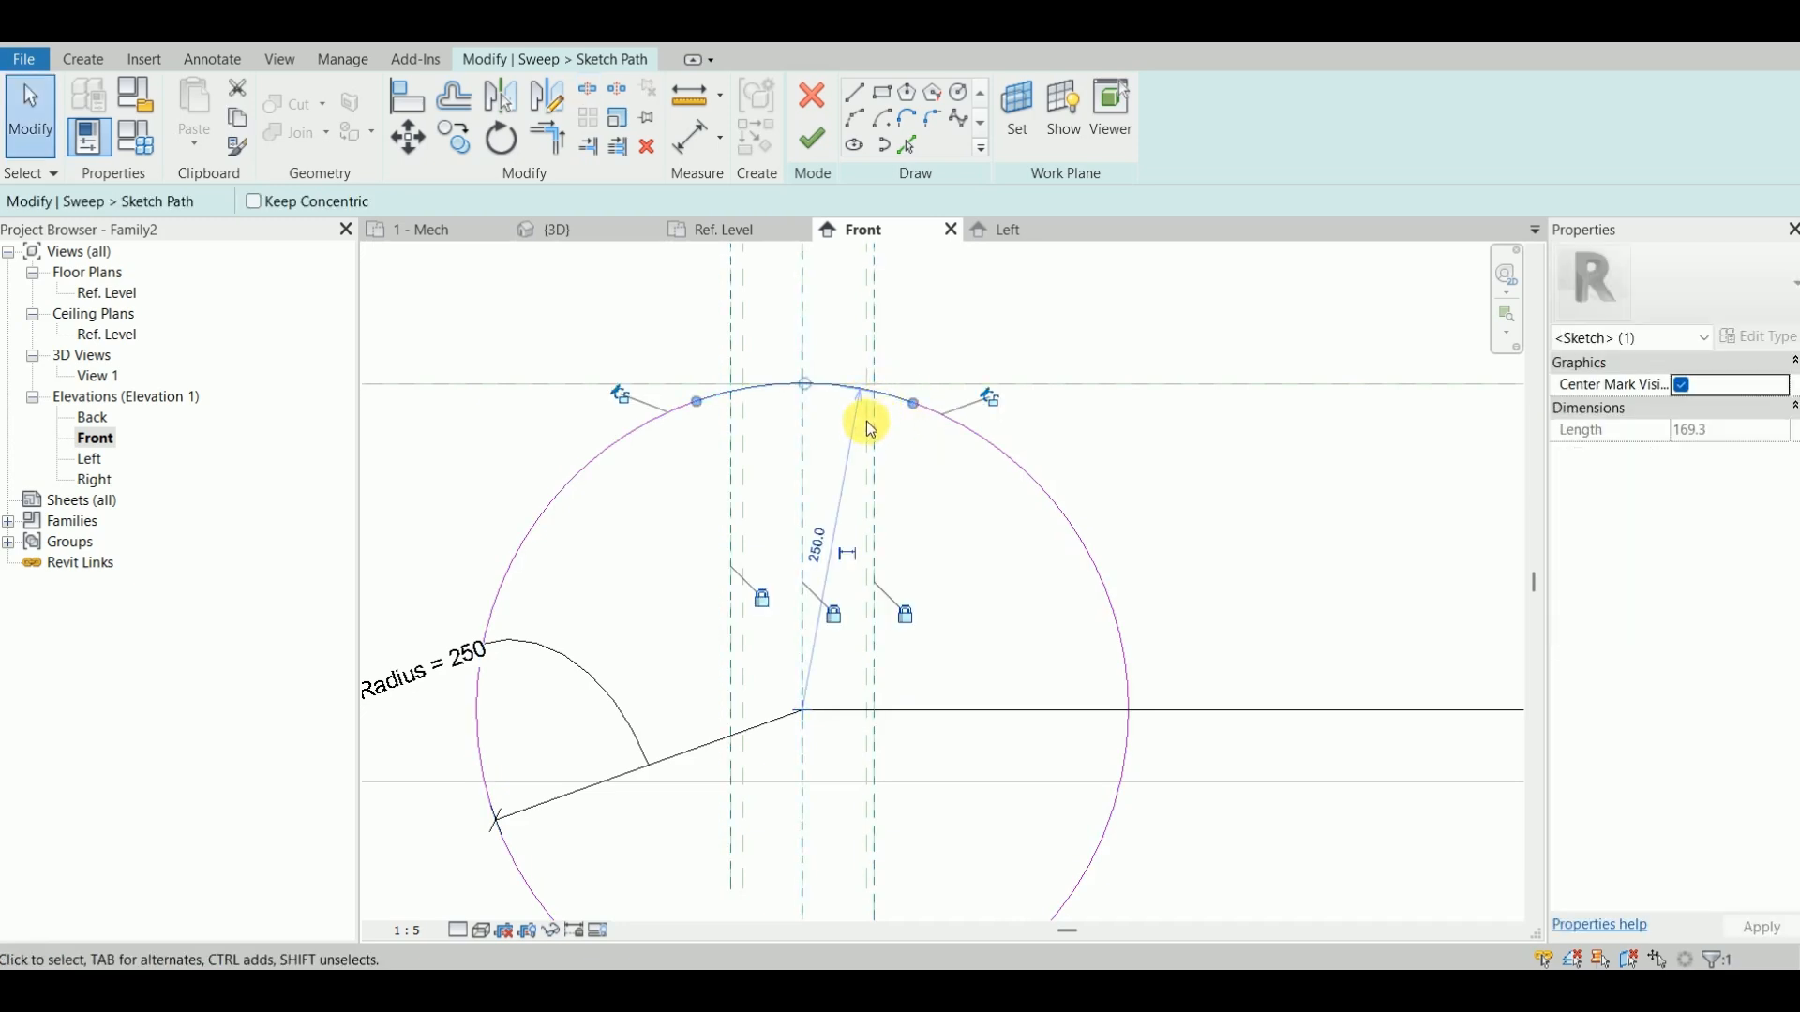
{"action": "key", "text": "Delete"}
{"action": "scroll", "coordinate": [751, 402], "scroll_direction": "down", "scroll_amount": 3}
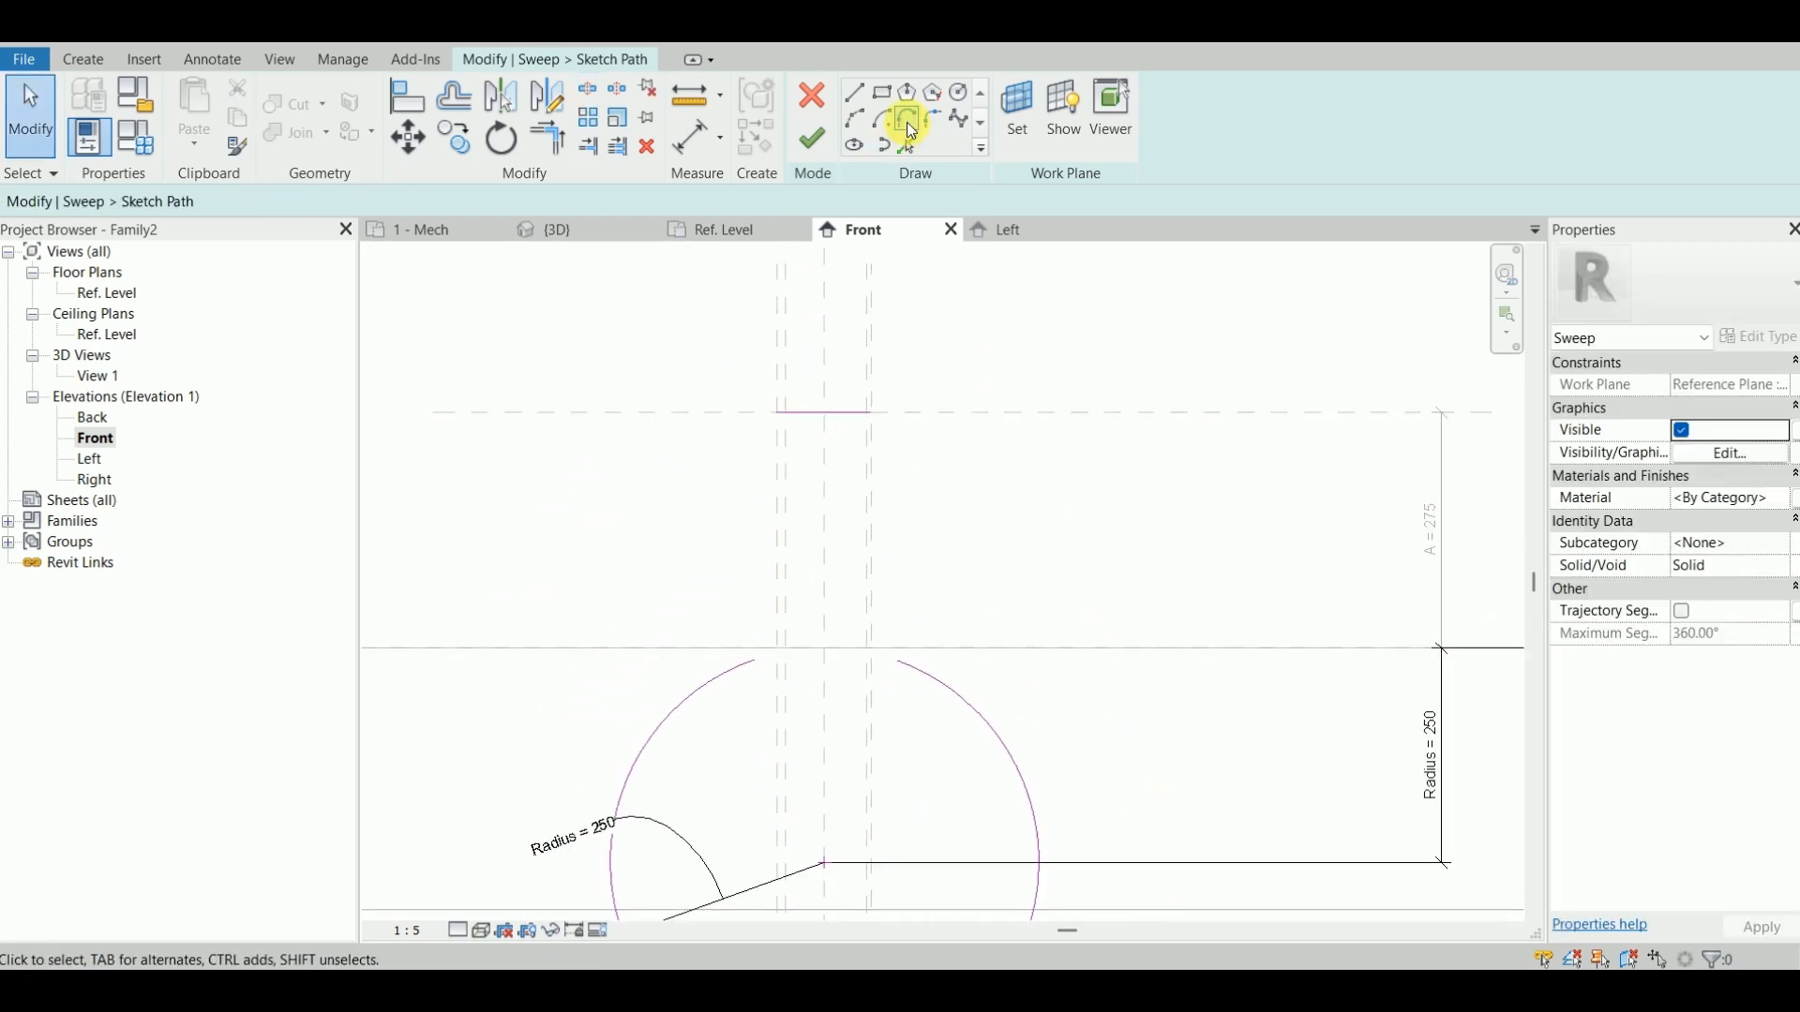
Step: Sketch a line from the left end of the upper horizontal line, ending tangent to the left side of the circle
{"action": "left_click", "coordinate": [854, 94]}
{"action": "scroll", "coordinate": [780, 418], "scroll_direction": "up", "scroll_amount": 3}
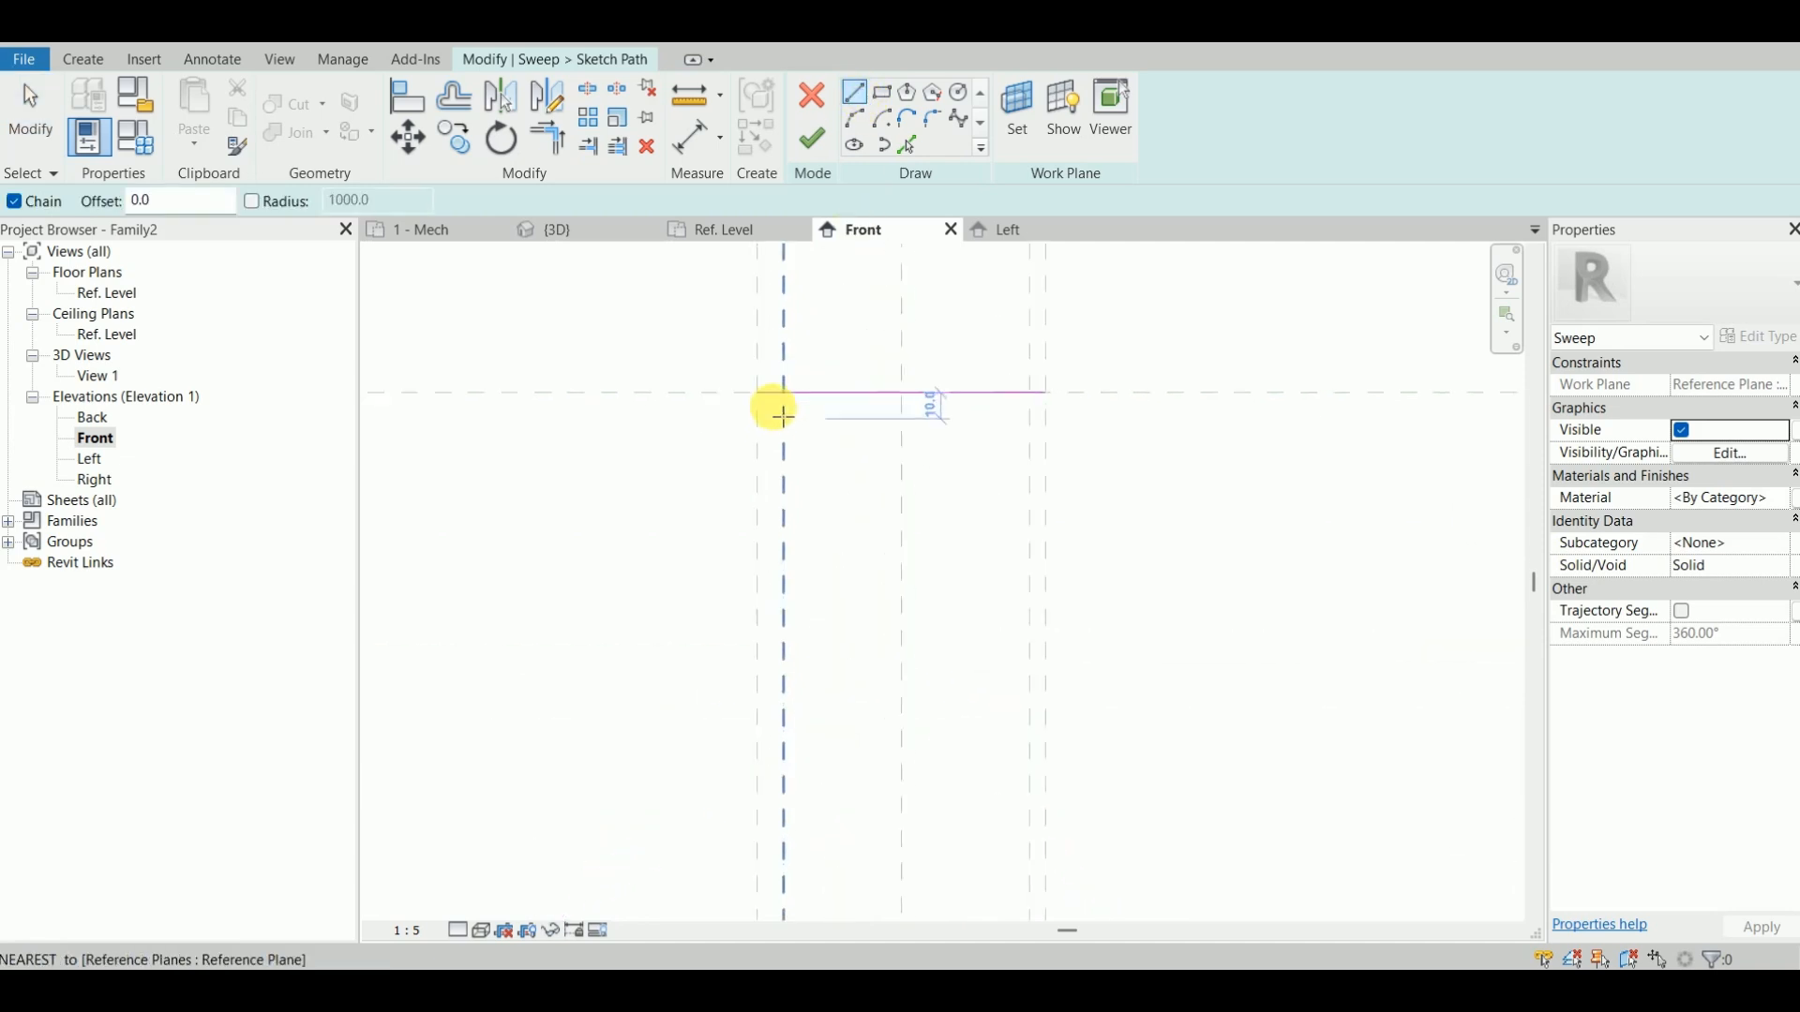
{"action": "left_click", "coordinate": [757, 389]}
{"action": "scroll", "coordinate": [691, 600], "scroll_direction": "down", "scroll_amount": 4}
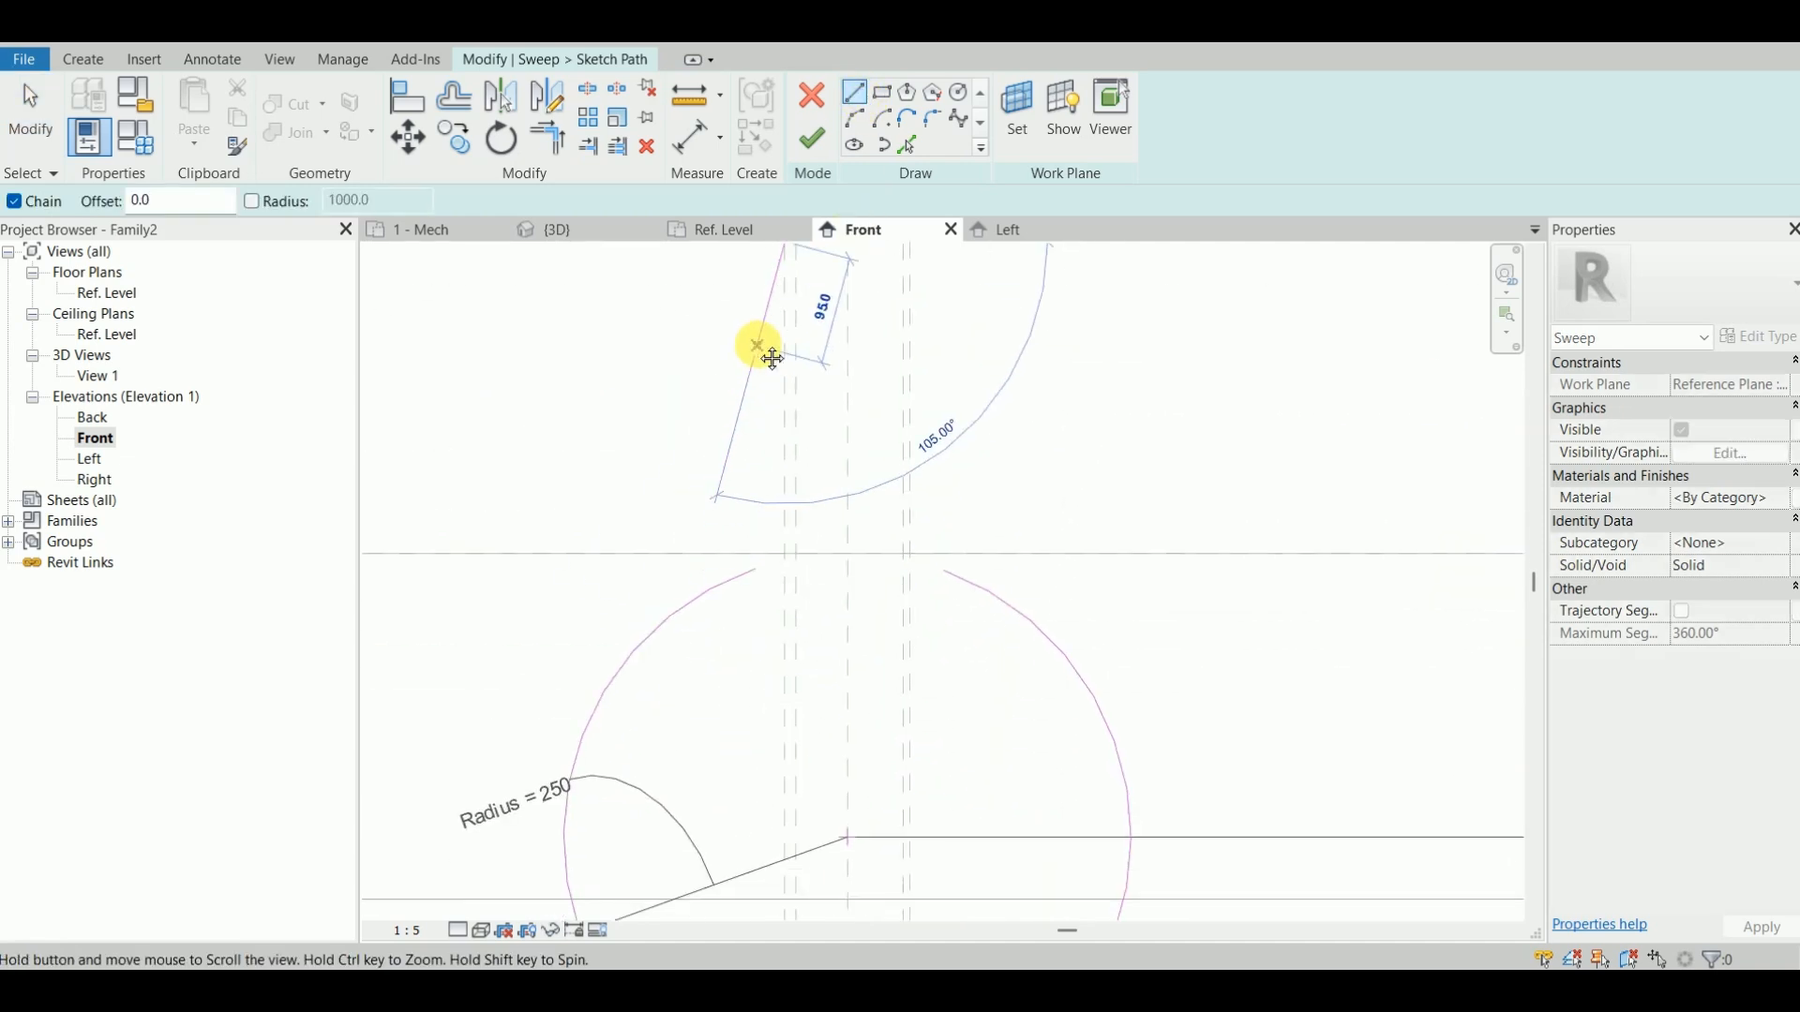
{"action": "middle_click_drag", "start_coordinate": [715, 567], "coordinate": [803, 422]}
{"action": "scroll", "coordinate": [750, 487], "scroll_direction": "up", "scroll_amount": 3}
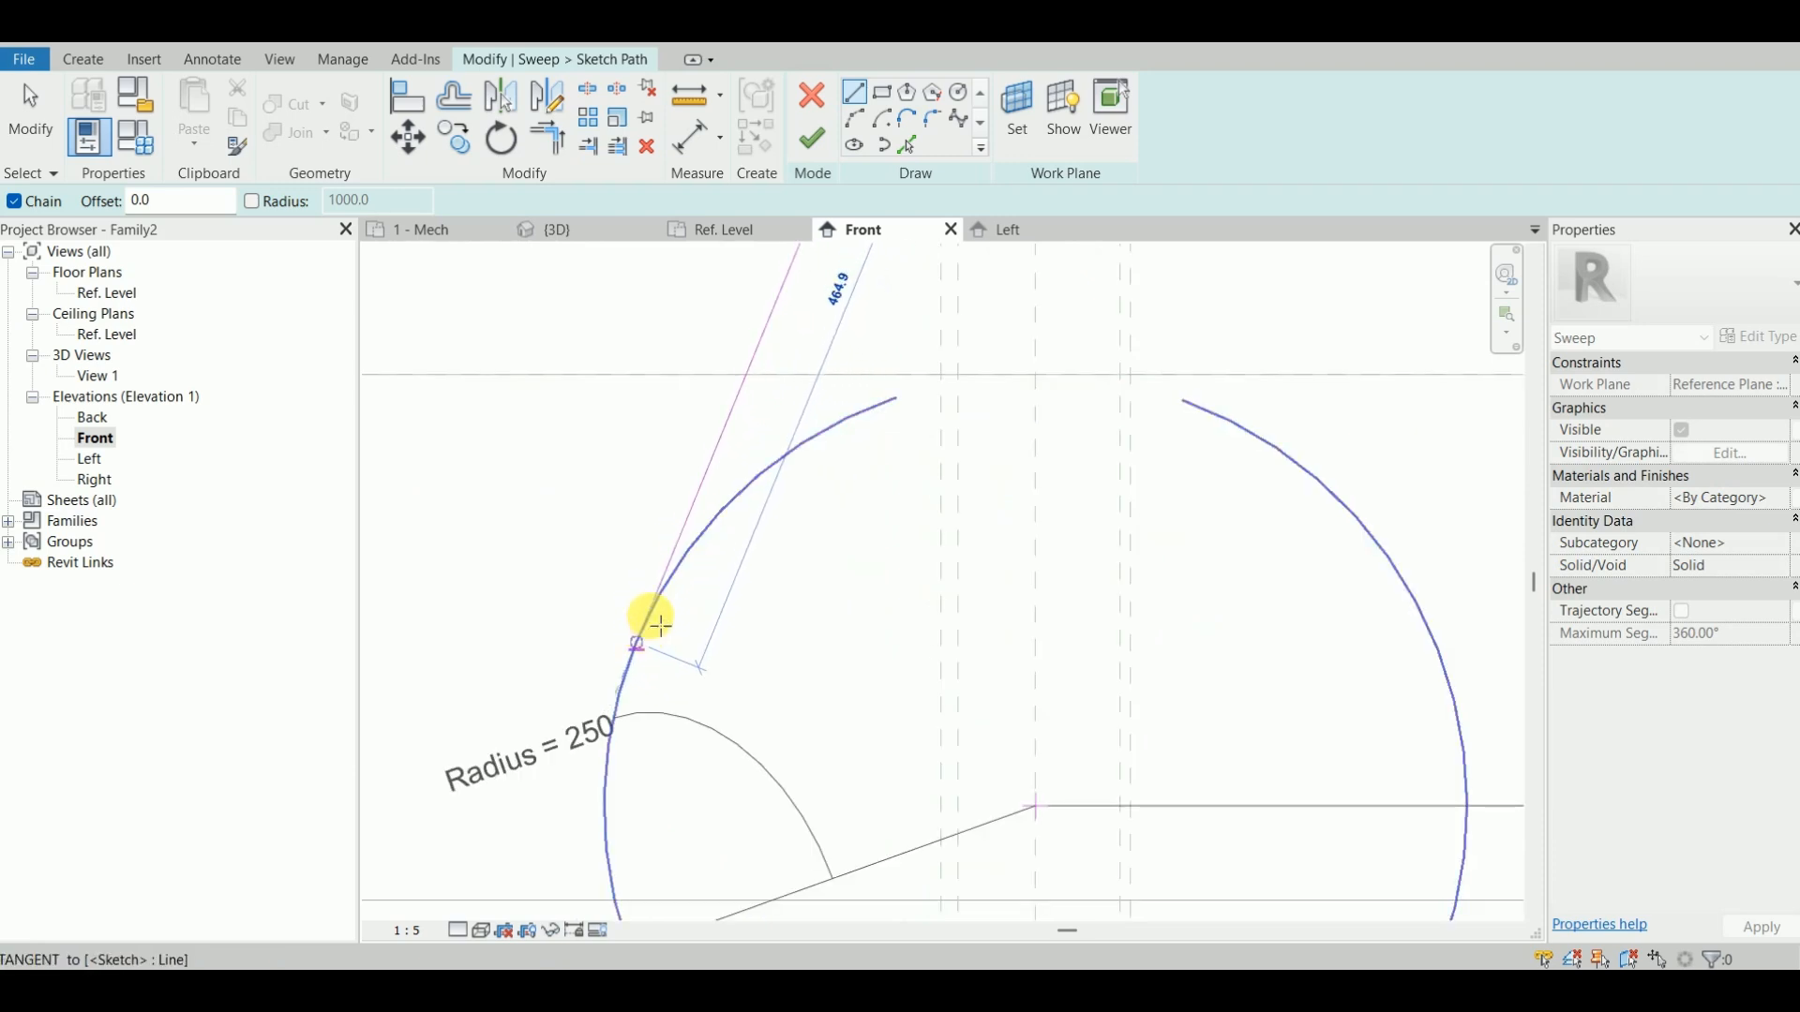
{"action": "left_click", "coordinate": [639, 647]}
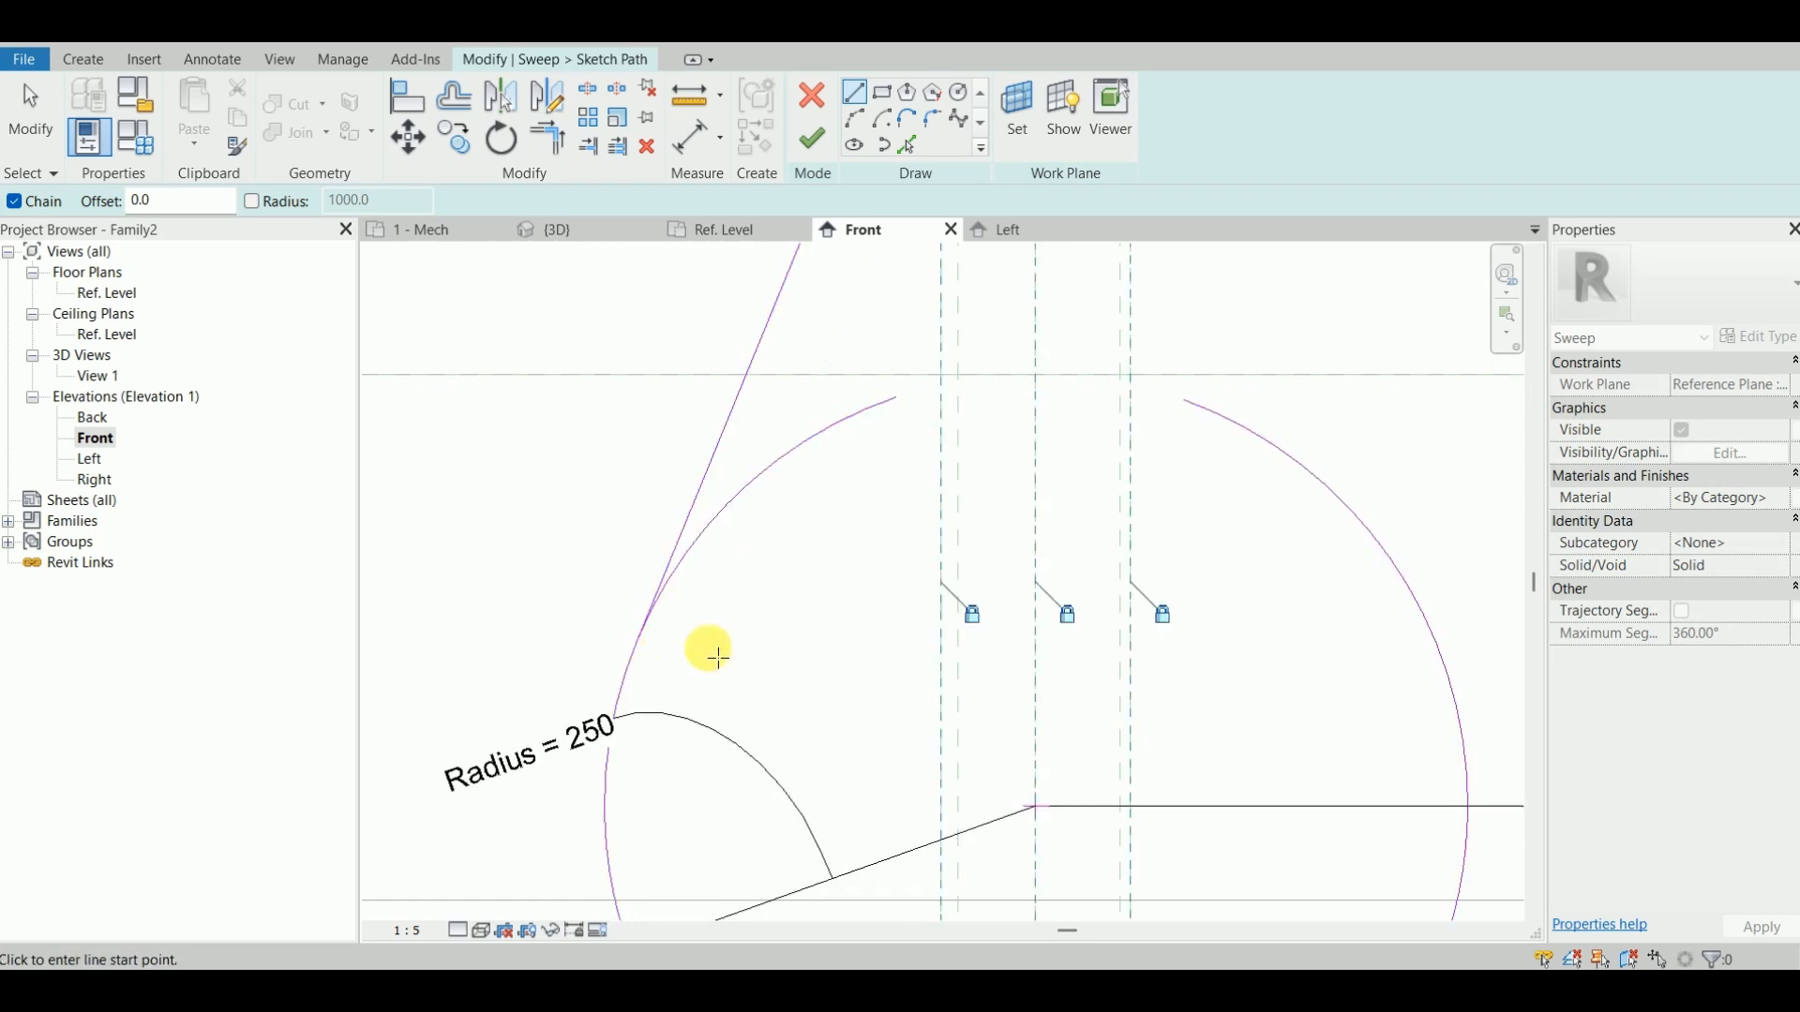
{"action": "key", "text": "Escape"}
{"action": "key", "text": "Escape"}
Step: Pull the arc's open upper-left end back to its tangent point with the left slanted line
{"action": "scroll", "coordinate": [804, 543], "scroll_direction": "down", "scroll_amount": 2}
{"action": "middle_click_drag", "start_coordinate": [819, 552], "coordinate": [868, 470]}
{"action": "scroll", "coordinate": [880, 409], "scroll_direction": "up", "scroll_amount": 2}
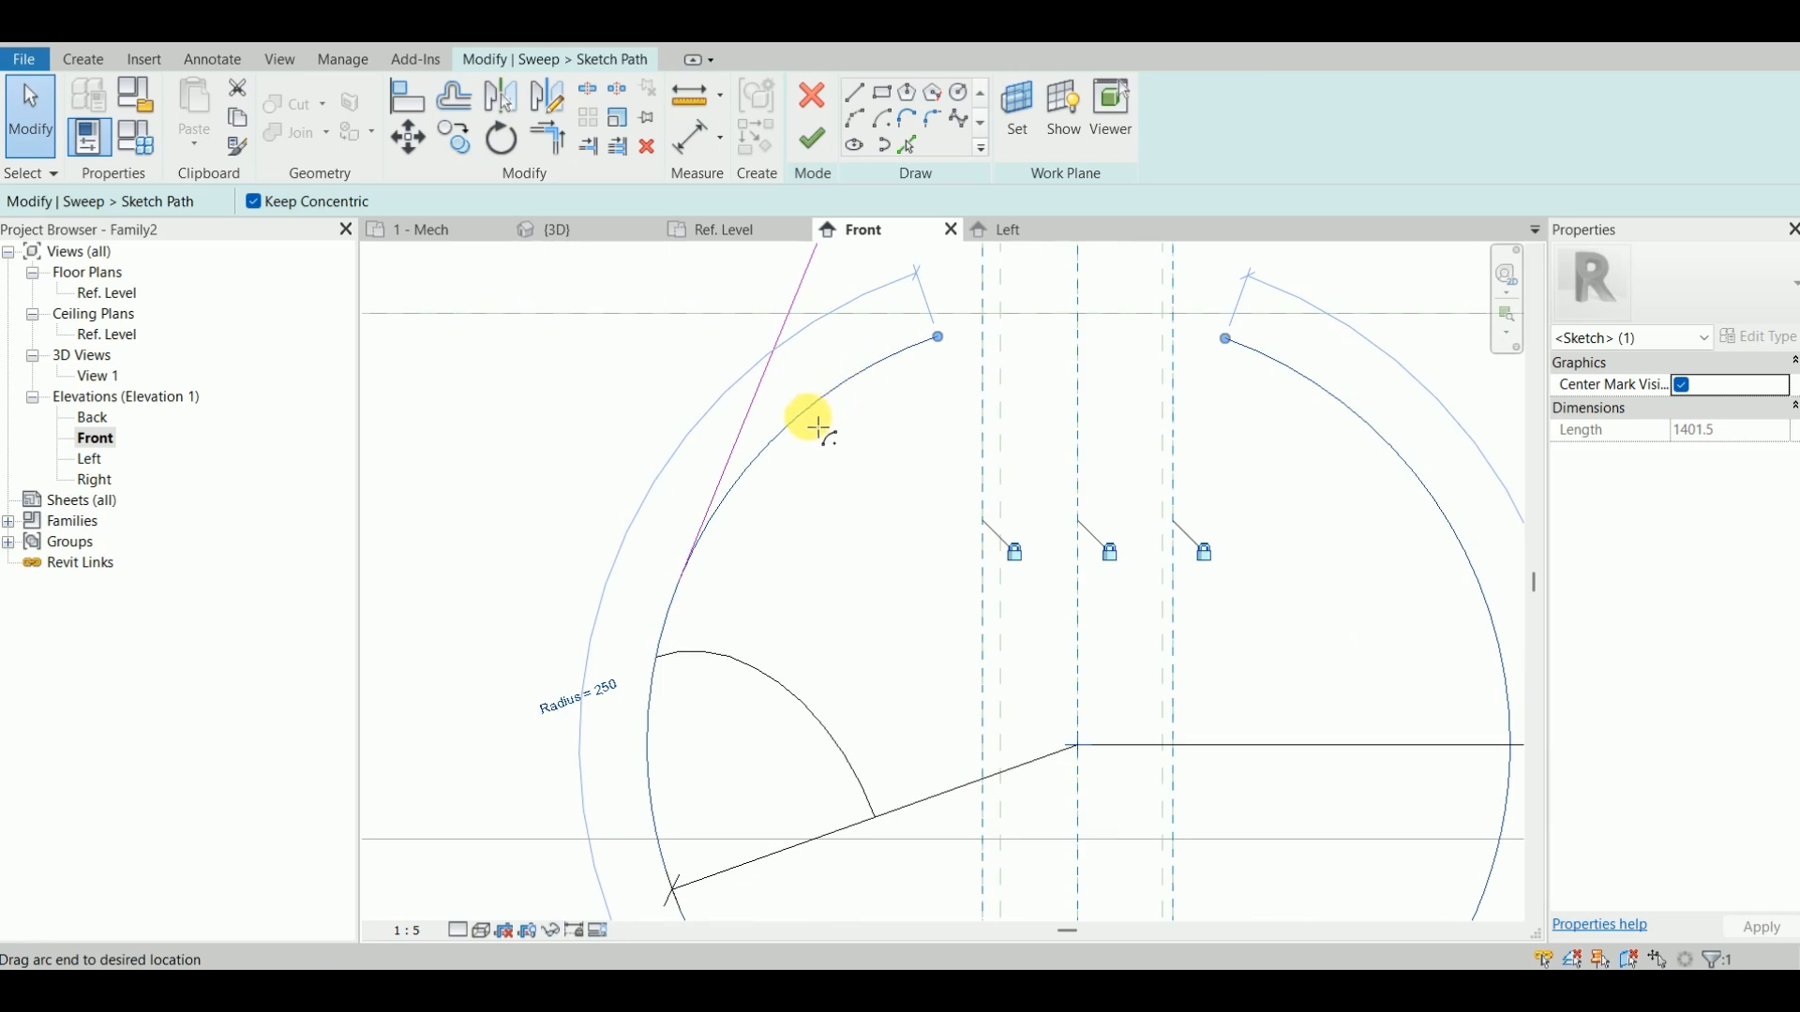
{"action": "left_click_drag", "start_coordinate": [823, 422], "coordinate": [779, 468]}
{"action": "left_click_drag", "start_coordinate": [698, 567], "coordinate": [675, 594]}
{"action": "scroll", "coordinate": [698, 595], "scroll_direction": "up", "scroll_amount": 2}
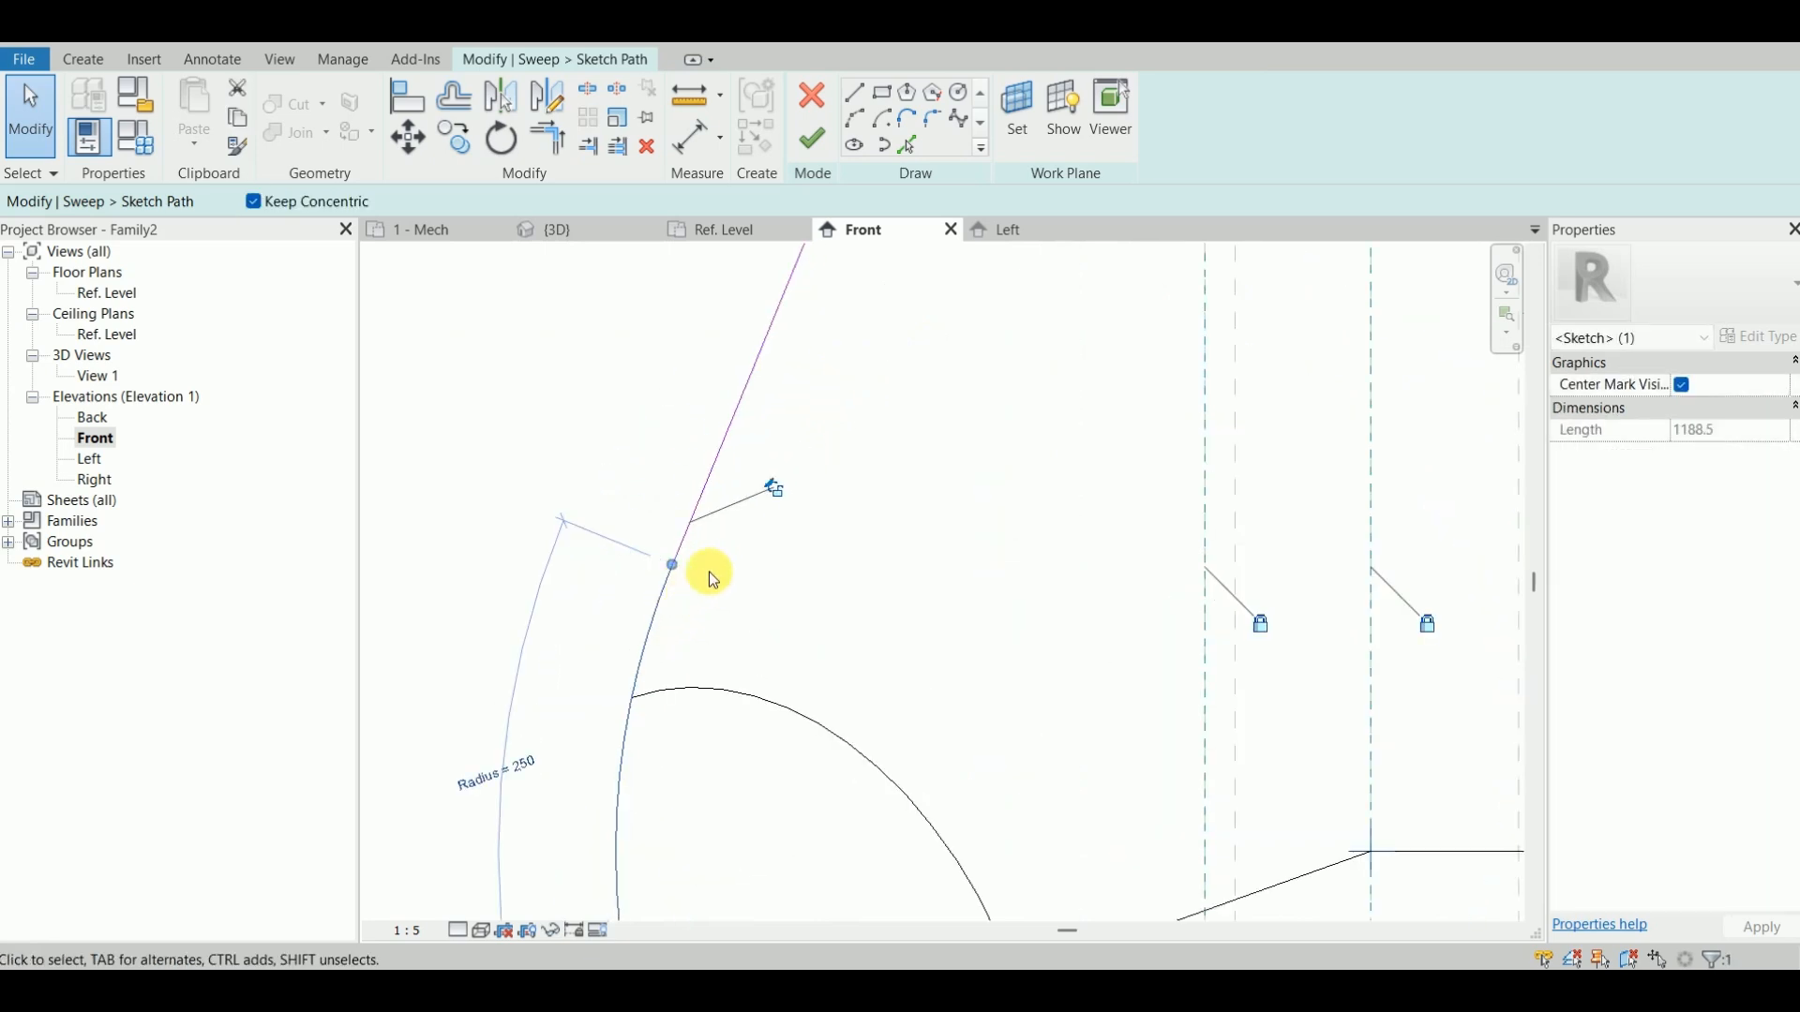
{"action": "left_click", "coordinate": [782, 502]}
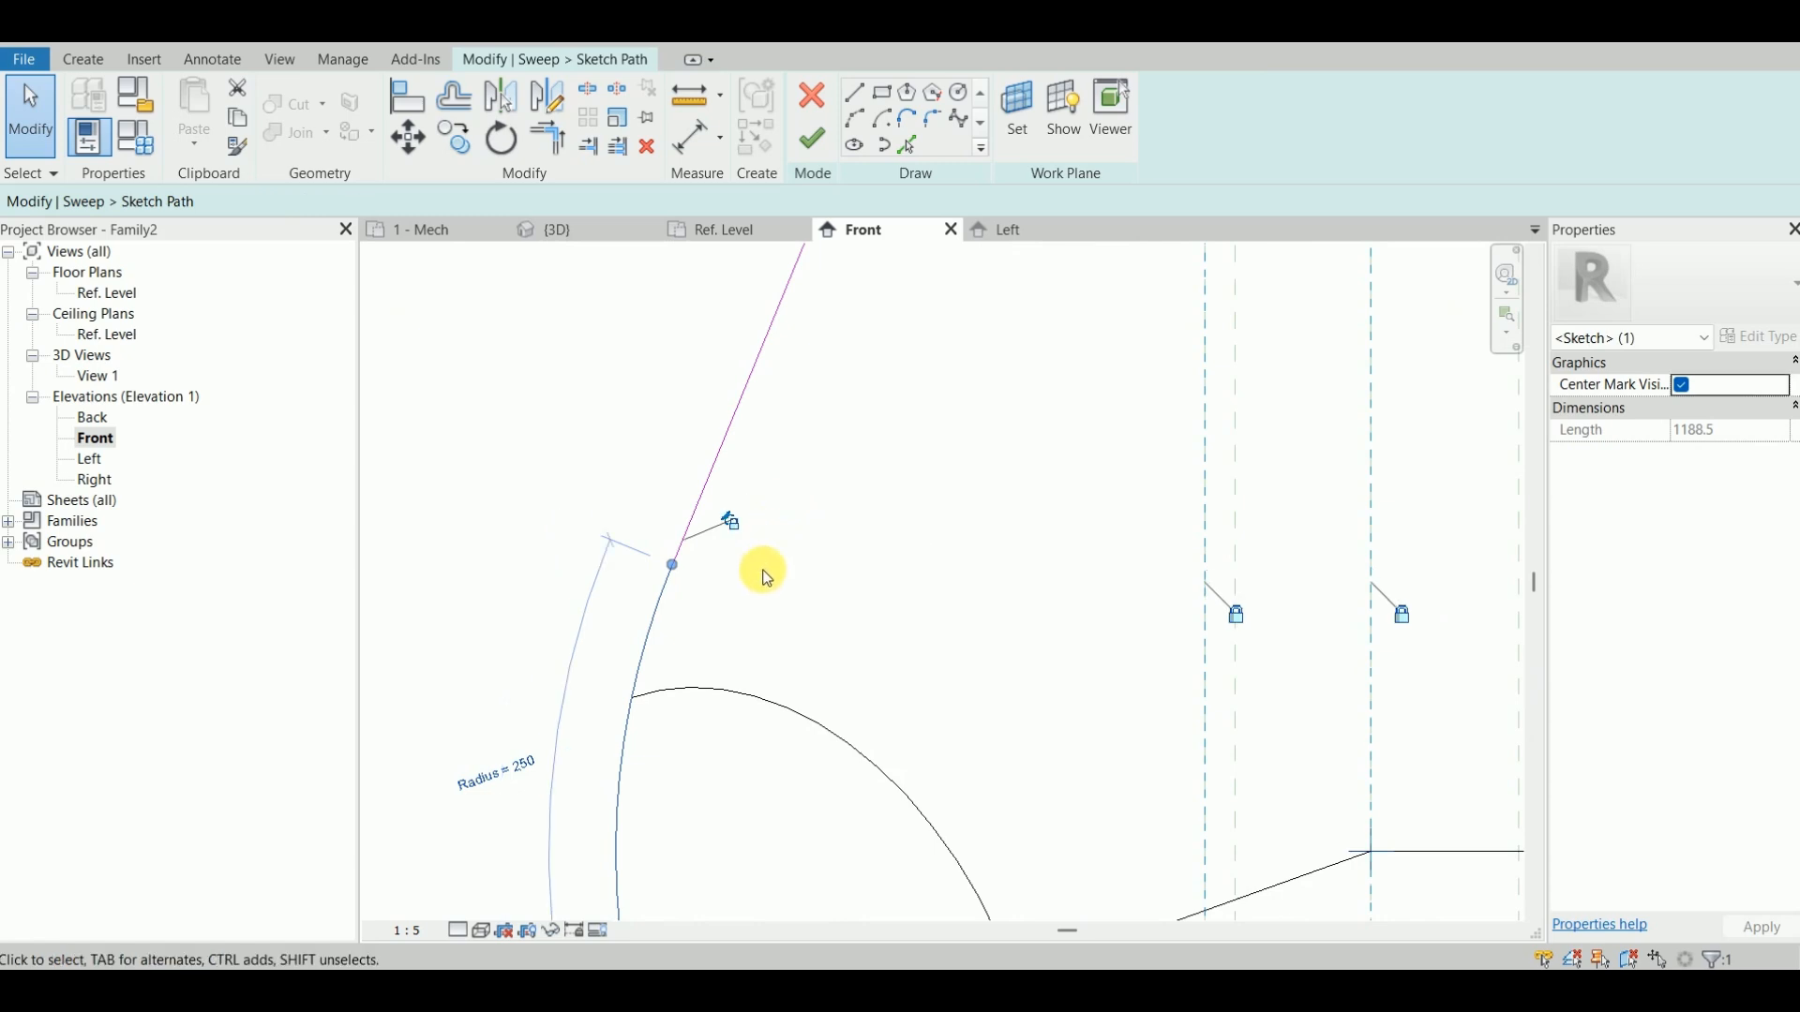
Step: Offset a copy of the upper horizontal line downward by 11
{"action": "scroll", "coordinate": [733, 553], "scroll_direction": "down", "scroll_amount": 5}
{"action": "middle_click_drag", "start_coordinate": [743, 610], "coordinate": [630, 724]}
{"action": "key", "text": "Escape"}
{"action": "scroll", "coordinate": [804, 349], "scroll_direction": "up", "scroll_amount": 2}
{"action": "middle_click_drag", "start_coordinate": [803, 378], "coordinate": [789, 527]}
{"action": "scroll", "coordinate": [789, 516], "scroll_direction": "up", "scroll_amount": 2}
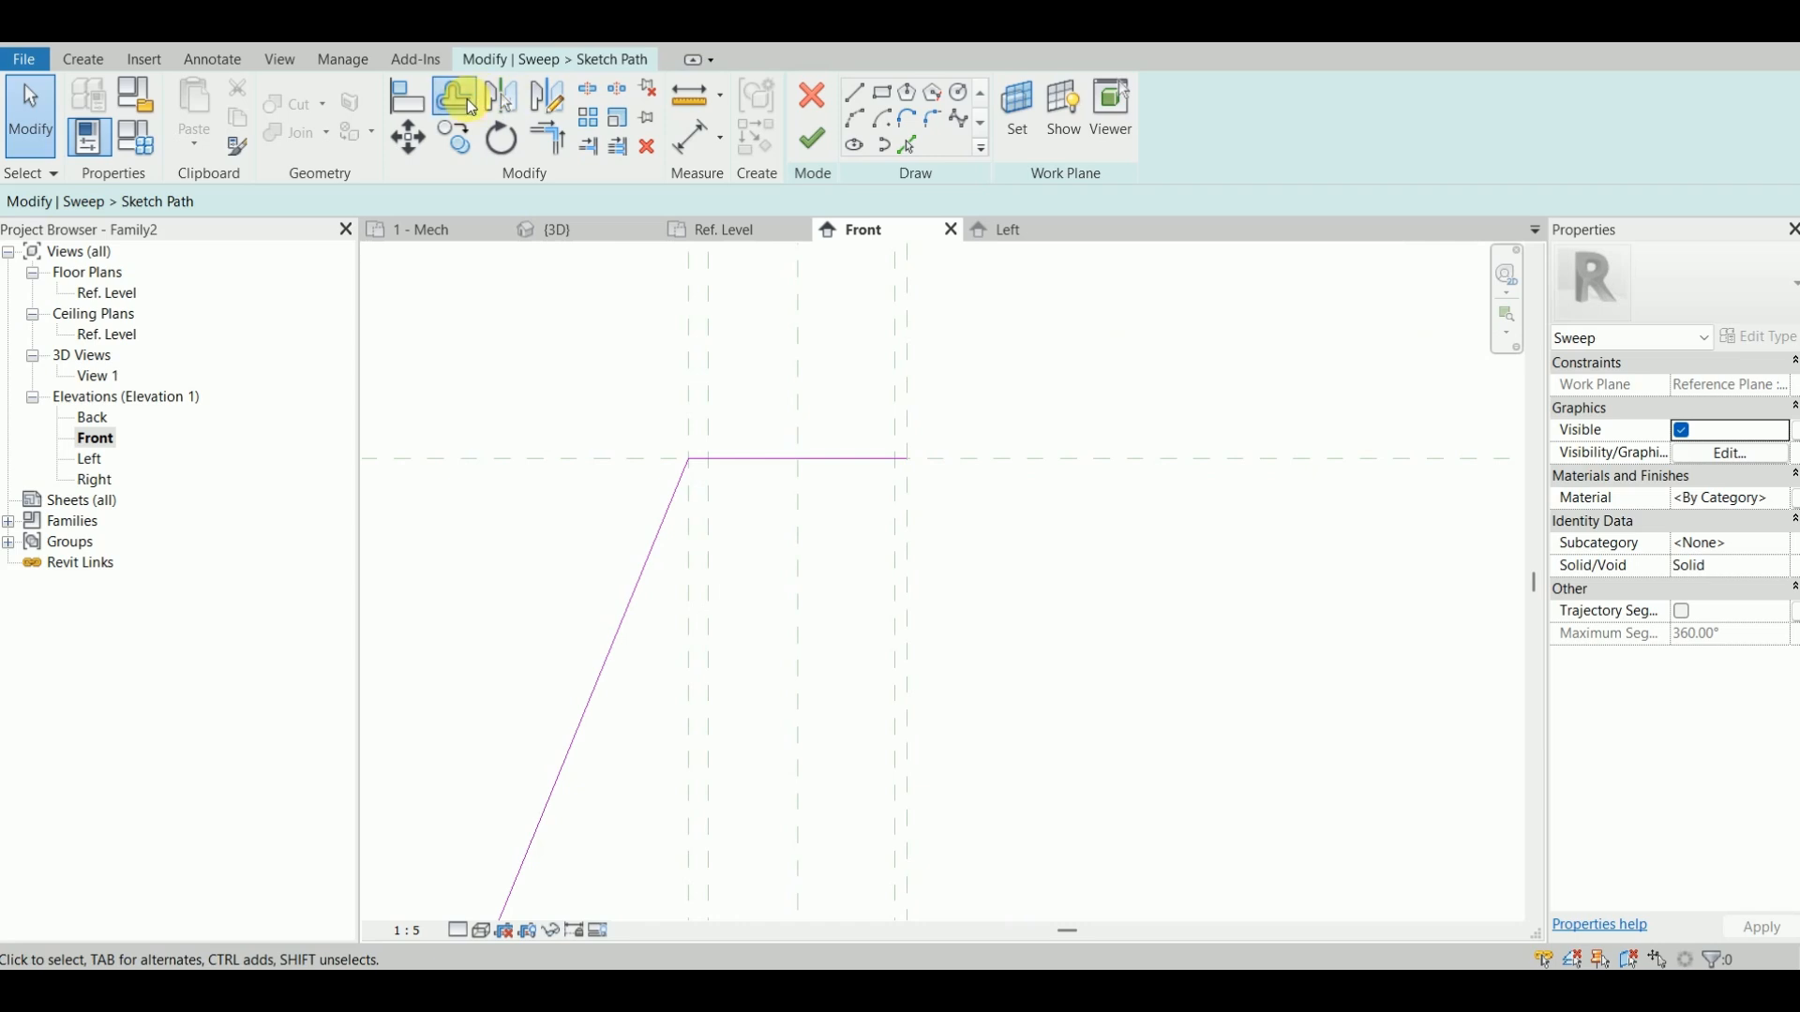
{"action": "left_click", "coordinate": [467, 100]}
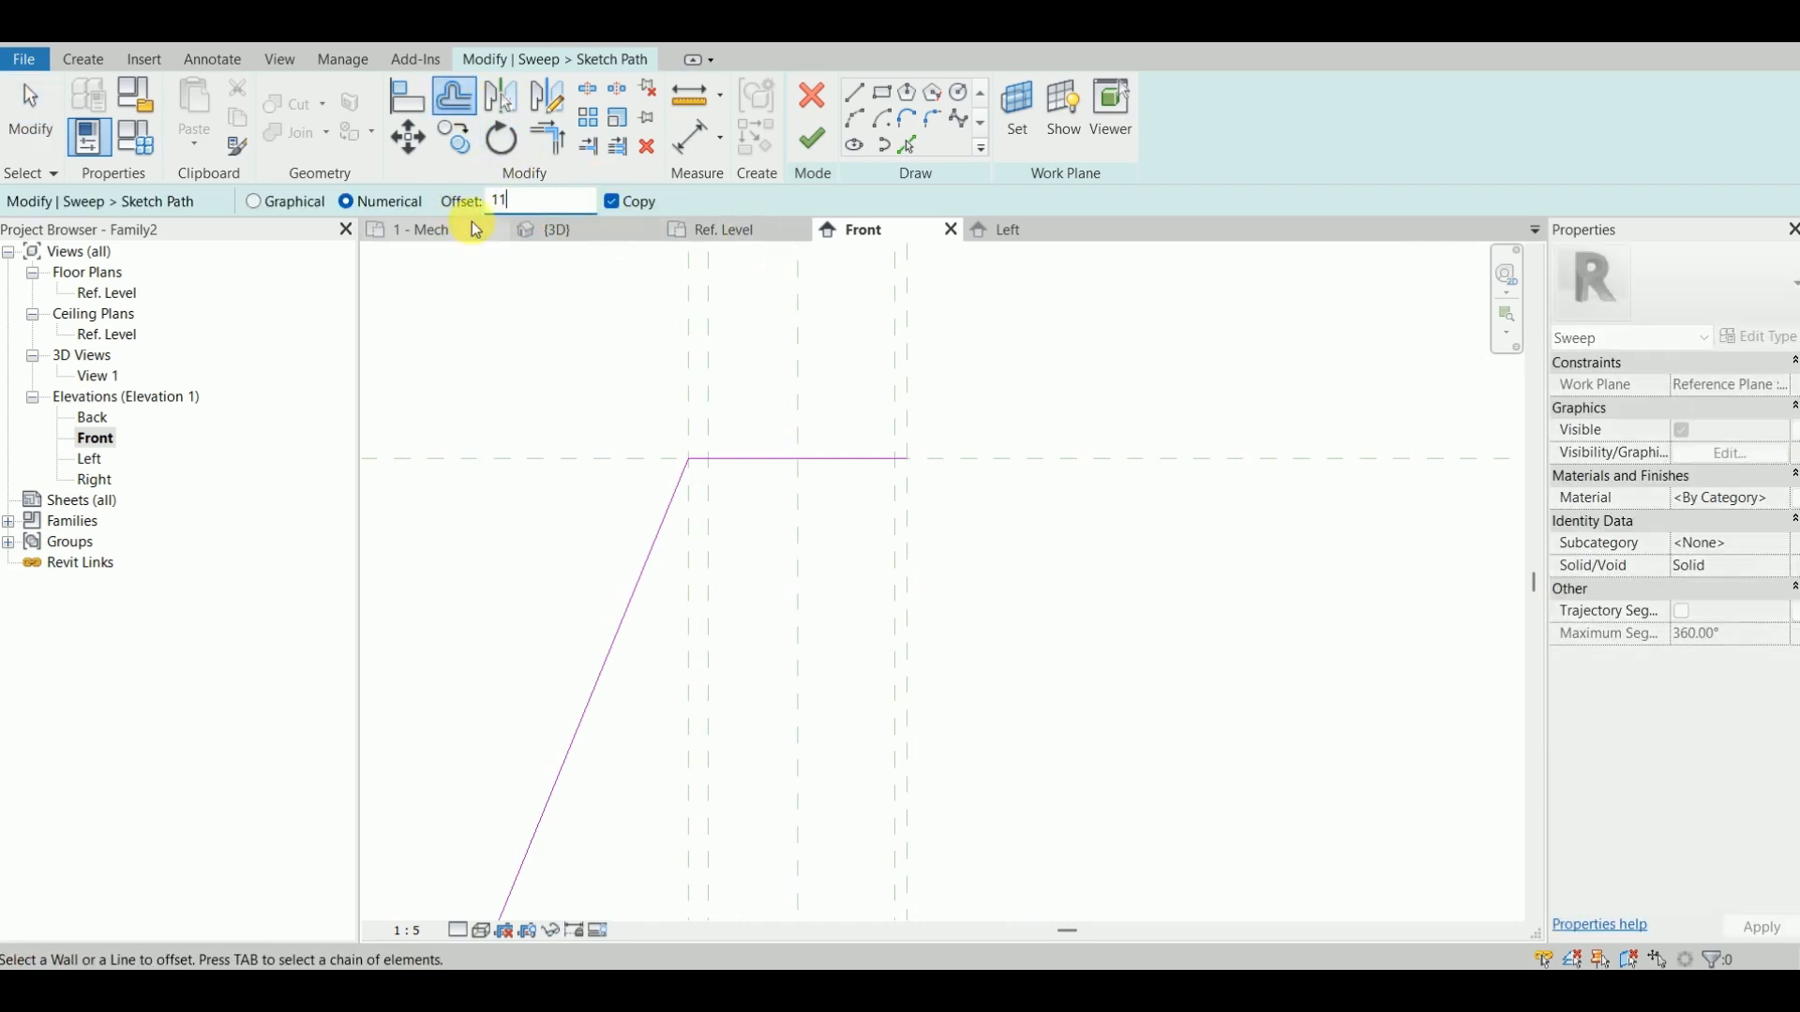
{"action": "scroll", "coordinate": [737, 488], "scroll_direction": "up", "scroll_amount": 2}
{"action": "middle_click_drag", "start_coordinate": [737, 487], "coordinate": [746, 421]}
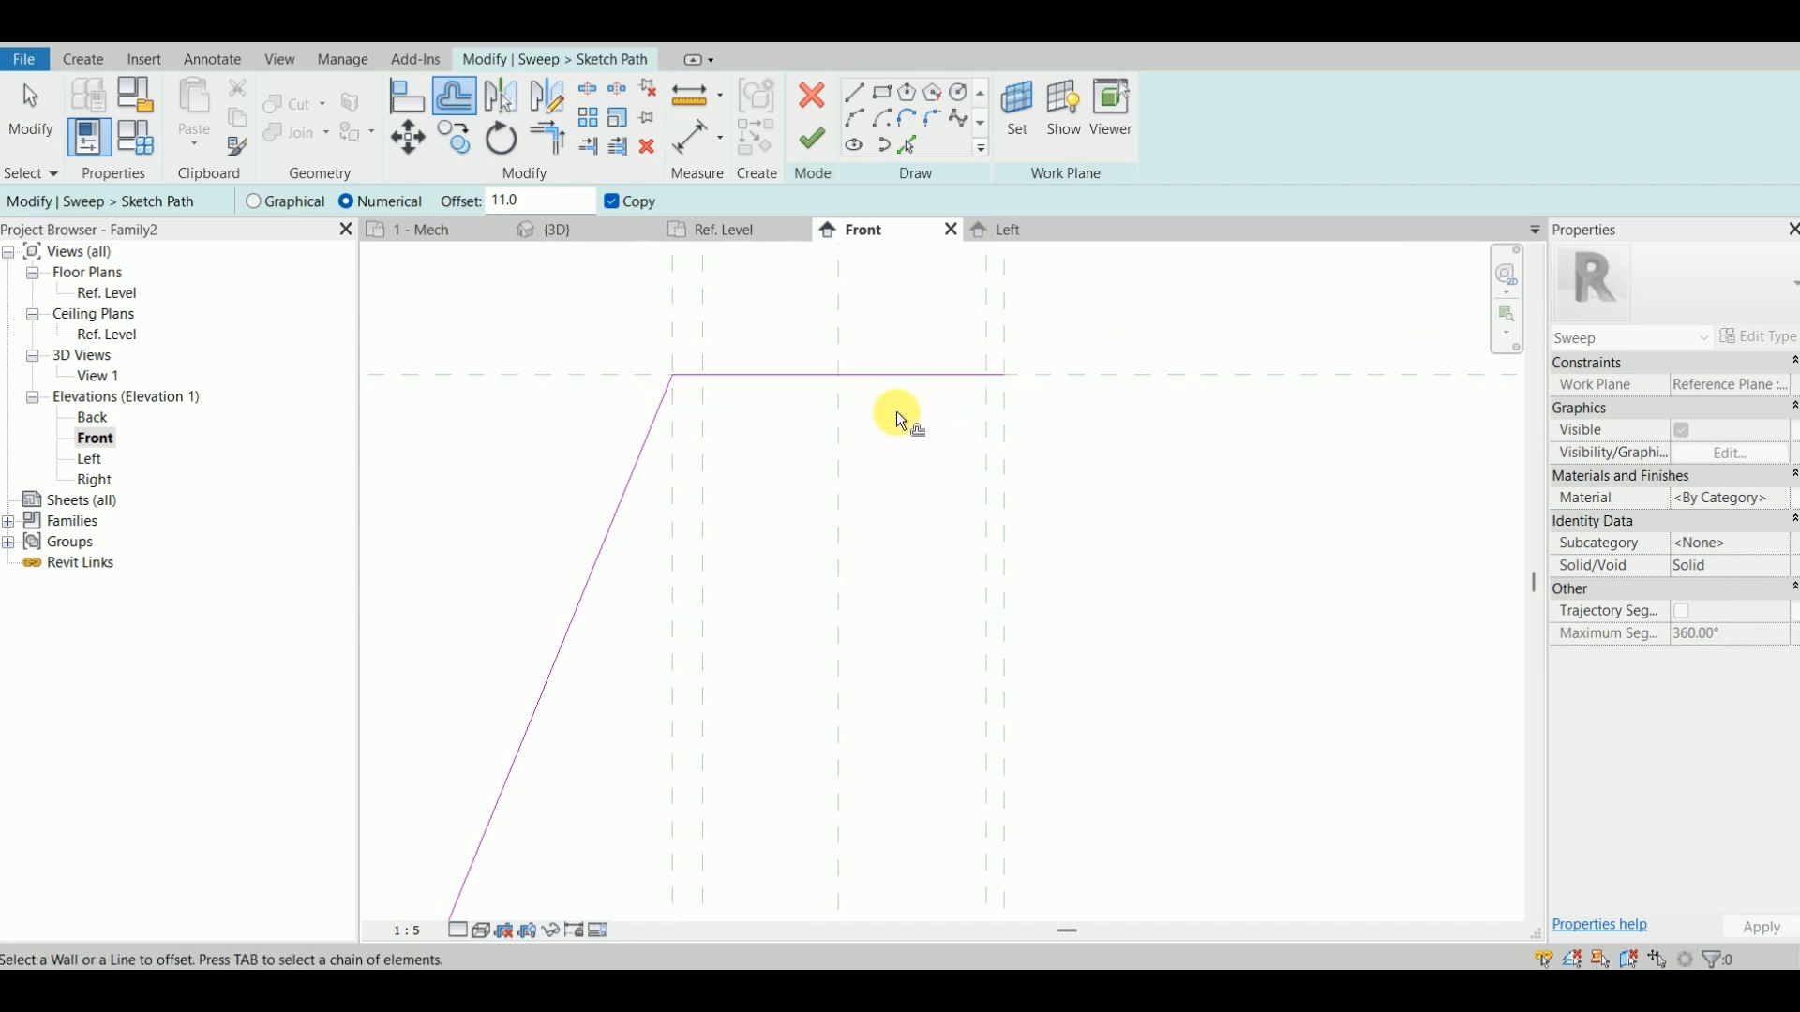
{"action": "left_click", "coordinate": [912, 378]}
{"action": "scroll", "coordinate": [914, 480], "scroll_direction": "down", "scroll_amount": 1}
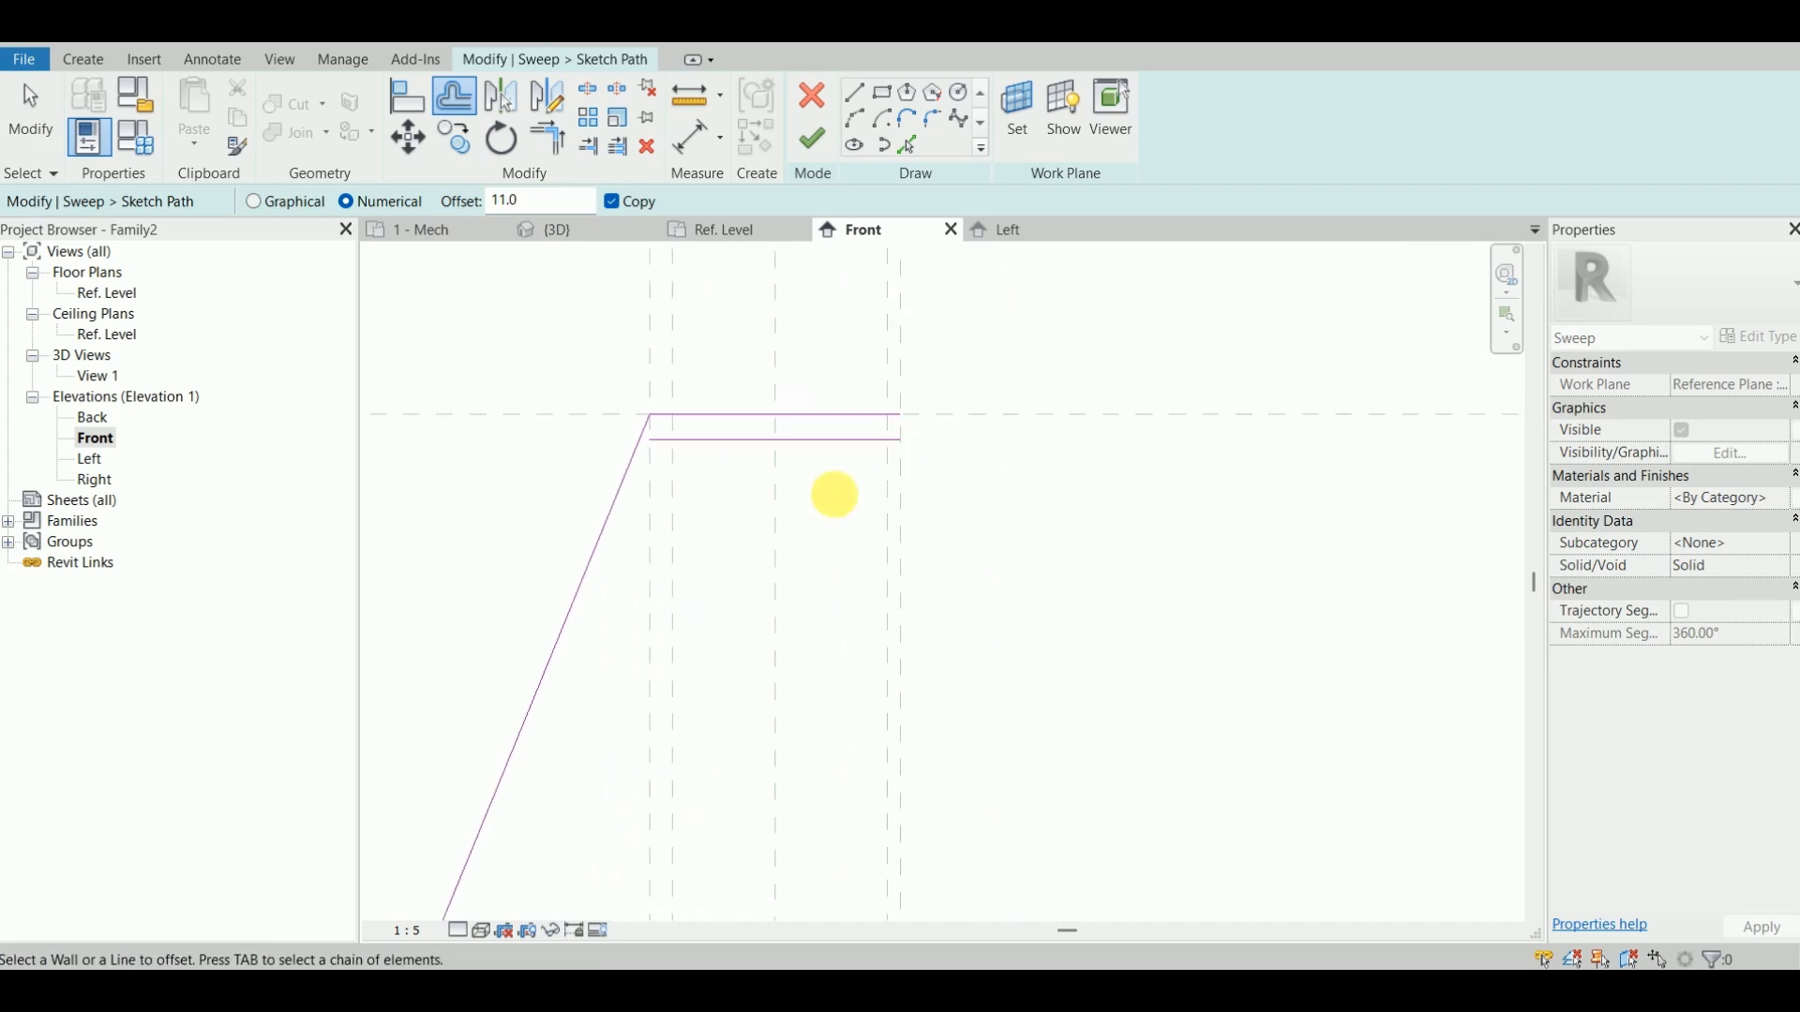
{"action": "key", "text": "Escape"}
Step: Add an aligned dimension between the offset line and the upper horizontal reference plane
{"action": "left_click", "coordinate": [698, 141]}
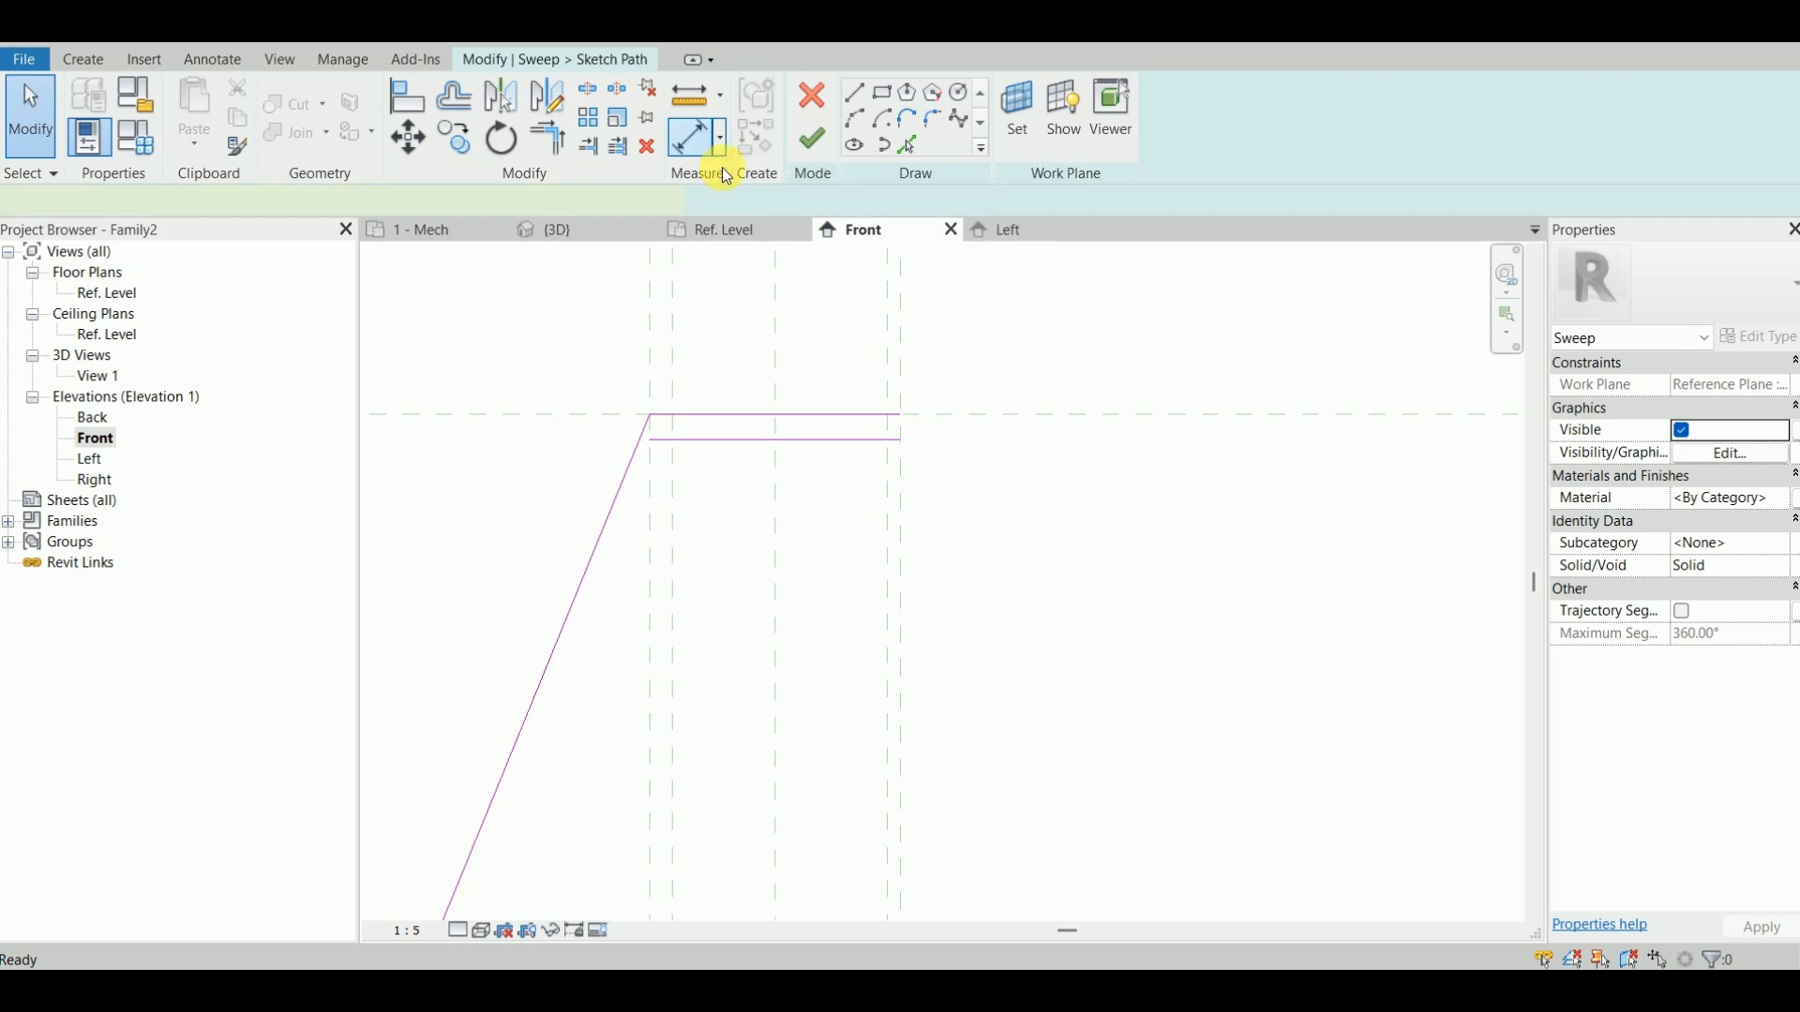
{"action": "left_click", "coordinate": [853, 442]}
{"action": "scroll", "coordinate": [1165, 462], "scroll_direction": "down", "scroll_amount": 1}
{"action": "middle_click_drag", "start_coordinate": [1165, 462], "coordinate": [912, 499]}
{"action": "left_click", "coordinate": [1043, 480]}
{"action": "scroll", "coordinate": [1139, 533], "scroll_direction": "down", "scroll_amount": 2}
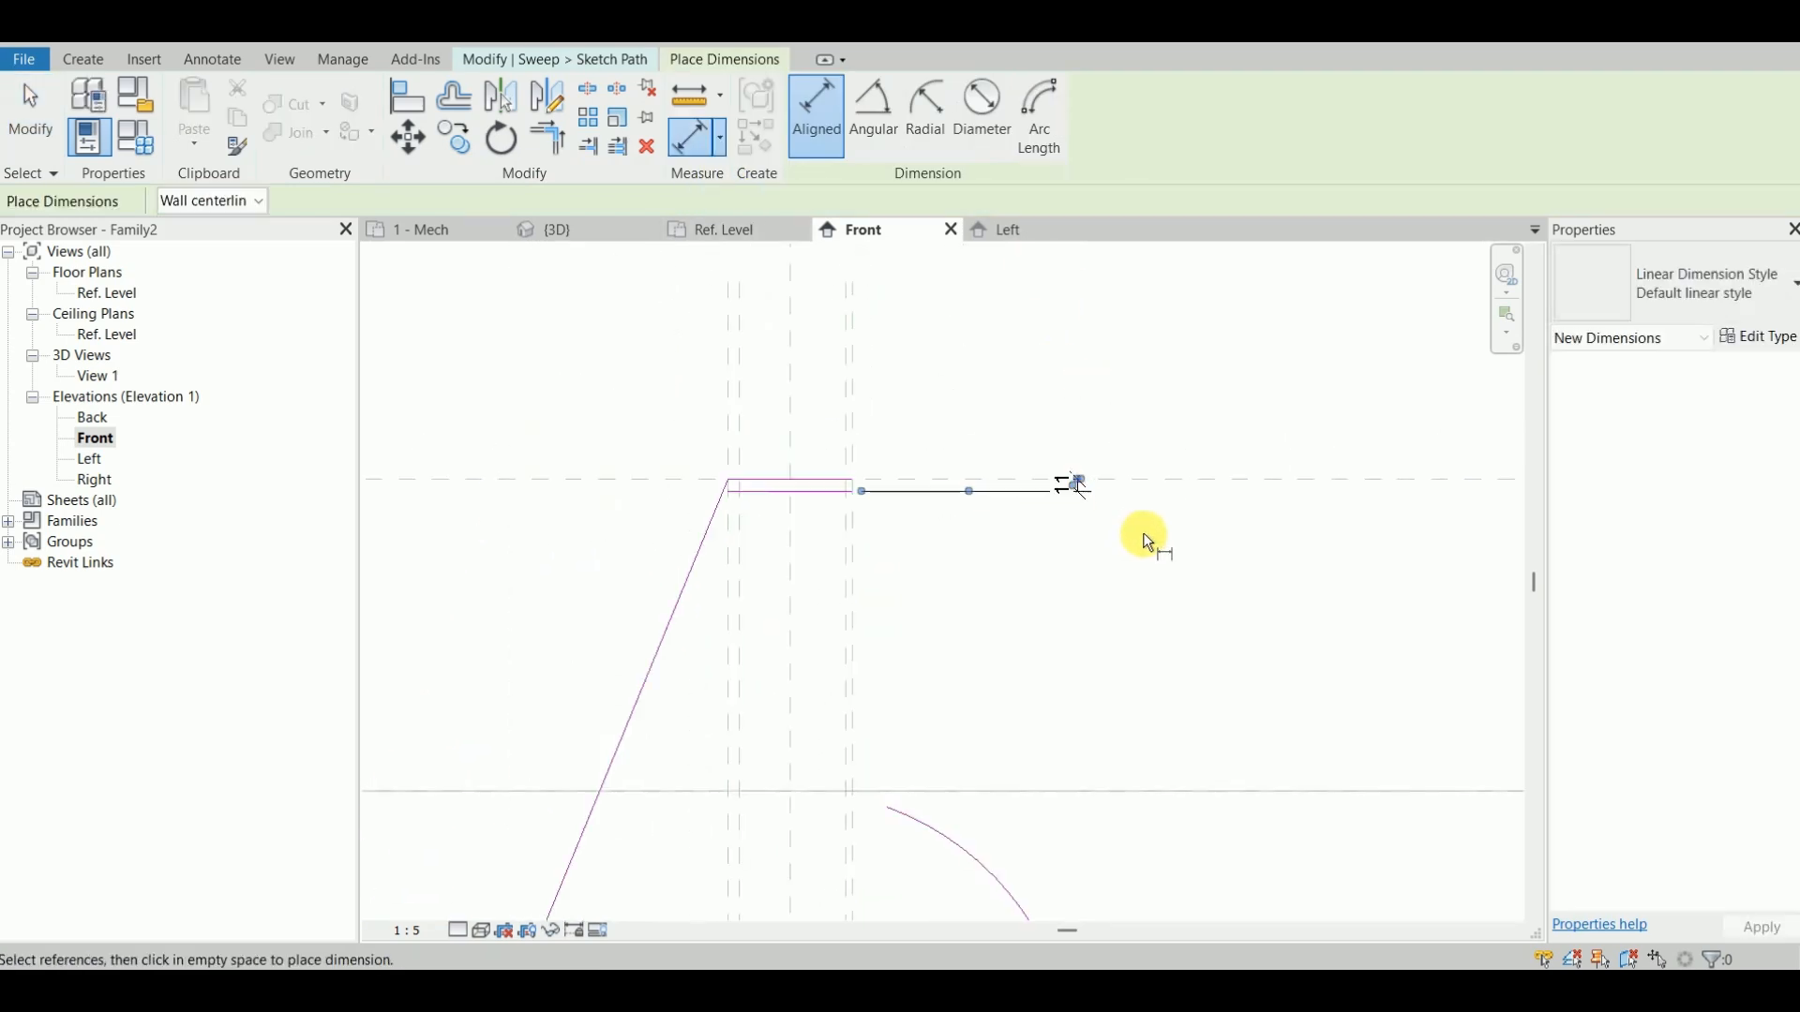
{"action": "middle_click_drag", "start_coordinate": [1186, 517], "coordinate": [840, 474]}
{"action": "left_click", "coordinate": [1374, 443]}
{"action": "middle_click_drag", "start_coordinate": [1085, 485], "coordinate": [1465, 453]}
{"action": "scroll", "coordinate": [825, 428], "scroll_direction": "up", "scroll_amount": 3}
{"action": "key", "text": "Escape"}
{"action": "key", "text": "Escape"}
Step: Shorten the offset line to span between the inner left and inner right vertical reference planes, and lock its ends to them
{"action": "left_click", "coordinate": [653, 362]}
{"action": "scroll", "coordinate": [647, 398], "scroll_direction": "up", "scroll_amount": 2}
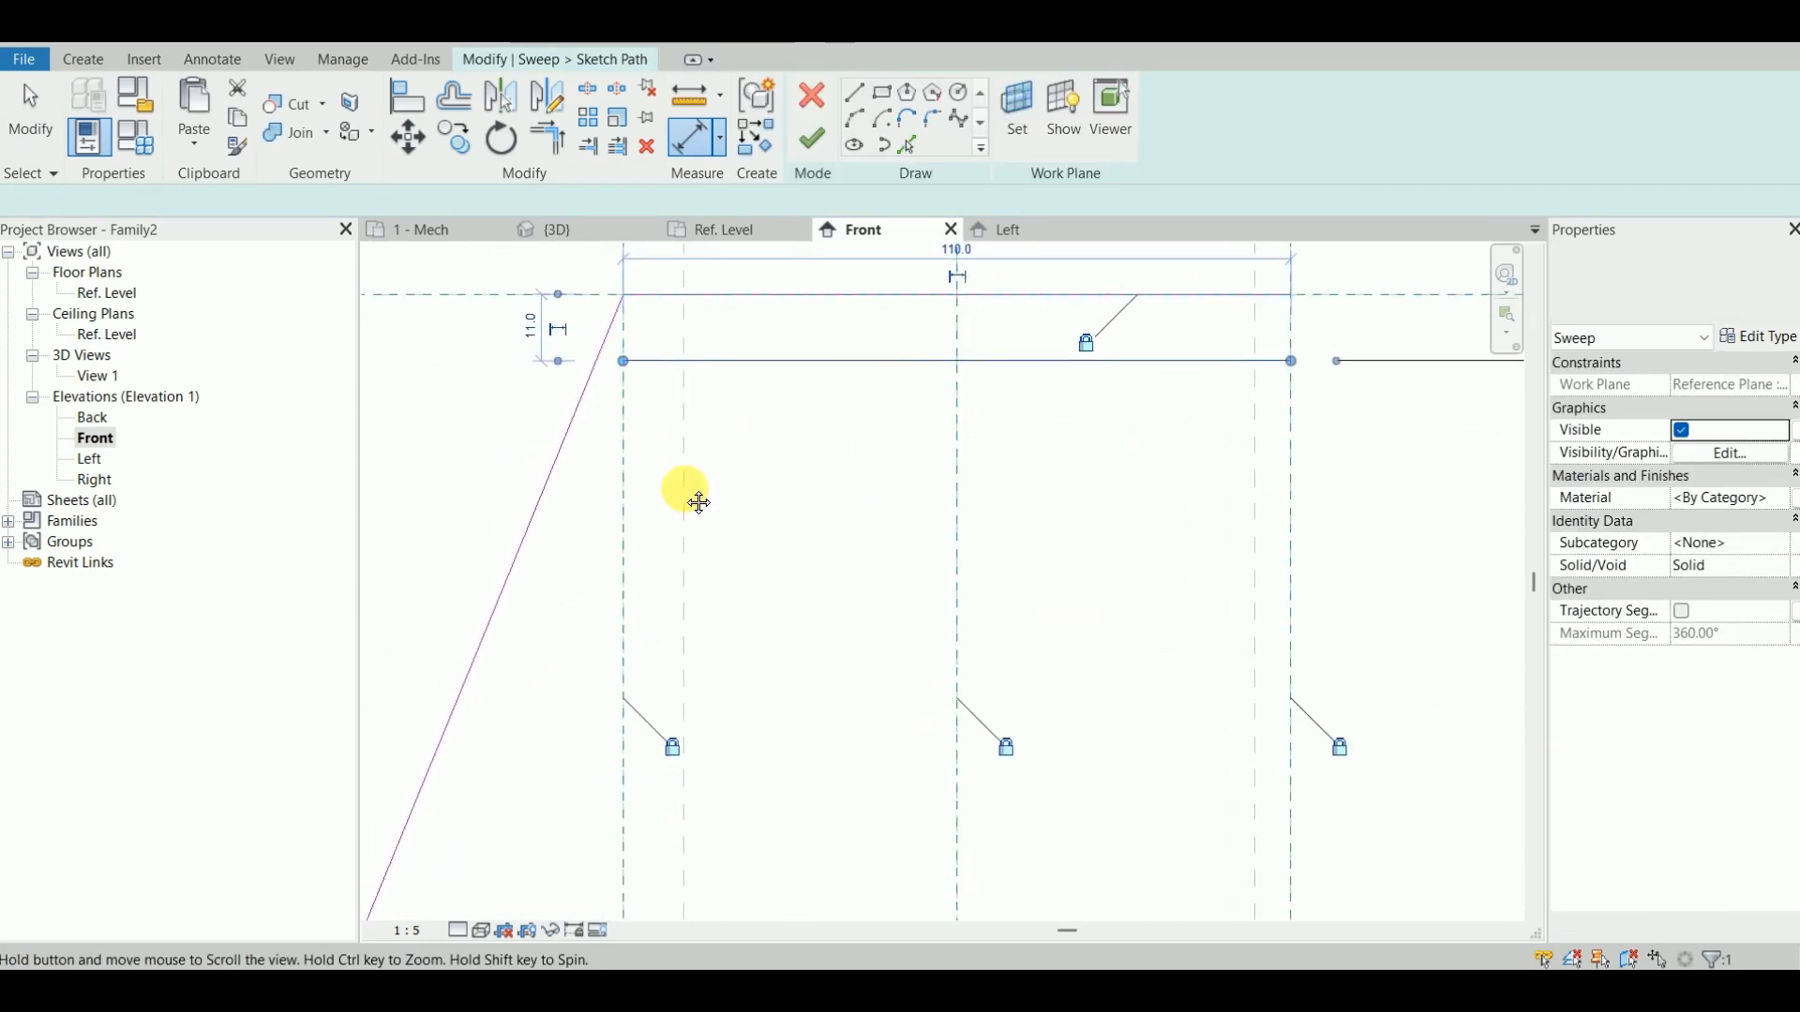
{"action": "scroll", "coordinate": [656, 413], "scroll_direction": "up", "scroll_amount": 1}
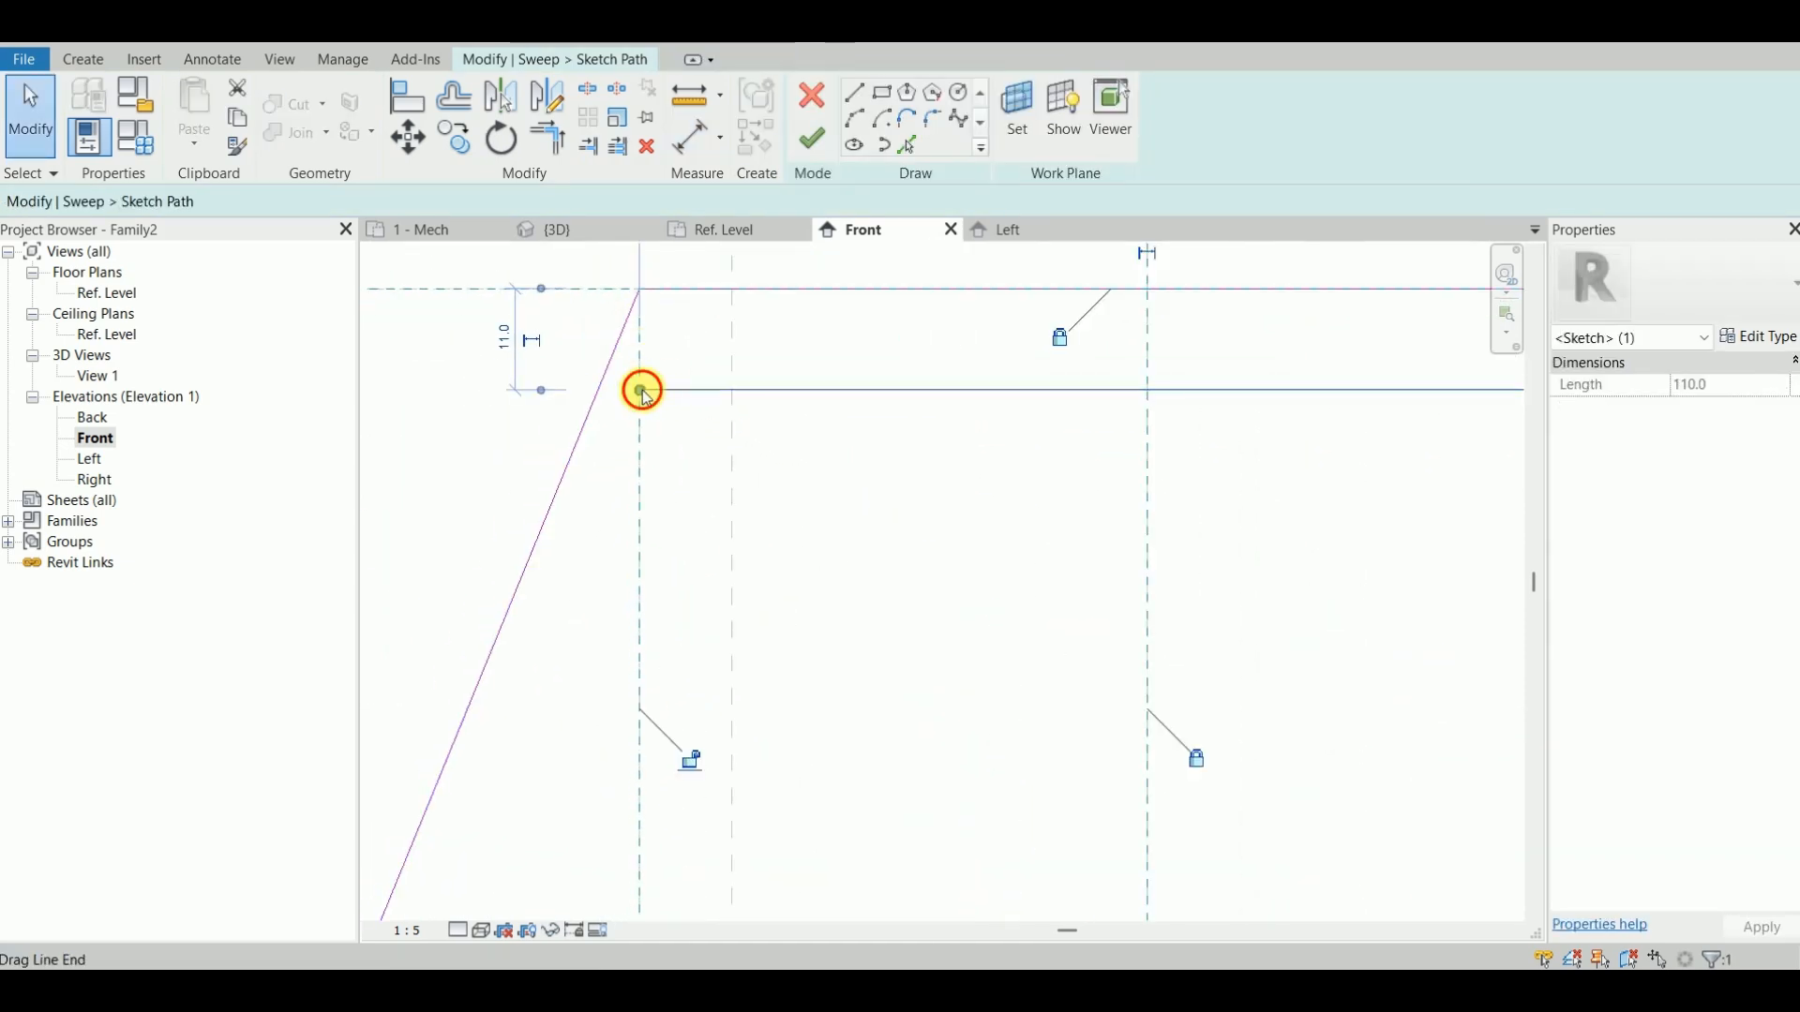
{"action": "left_click_drag", "start_coordinate": [638, 390], "coordinate": [728, 387]}
{"action": "scroll", "coordinate": [778, 492], "scroll_direction": "down", "scroll_amount": 2}
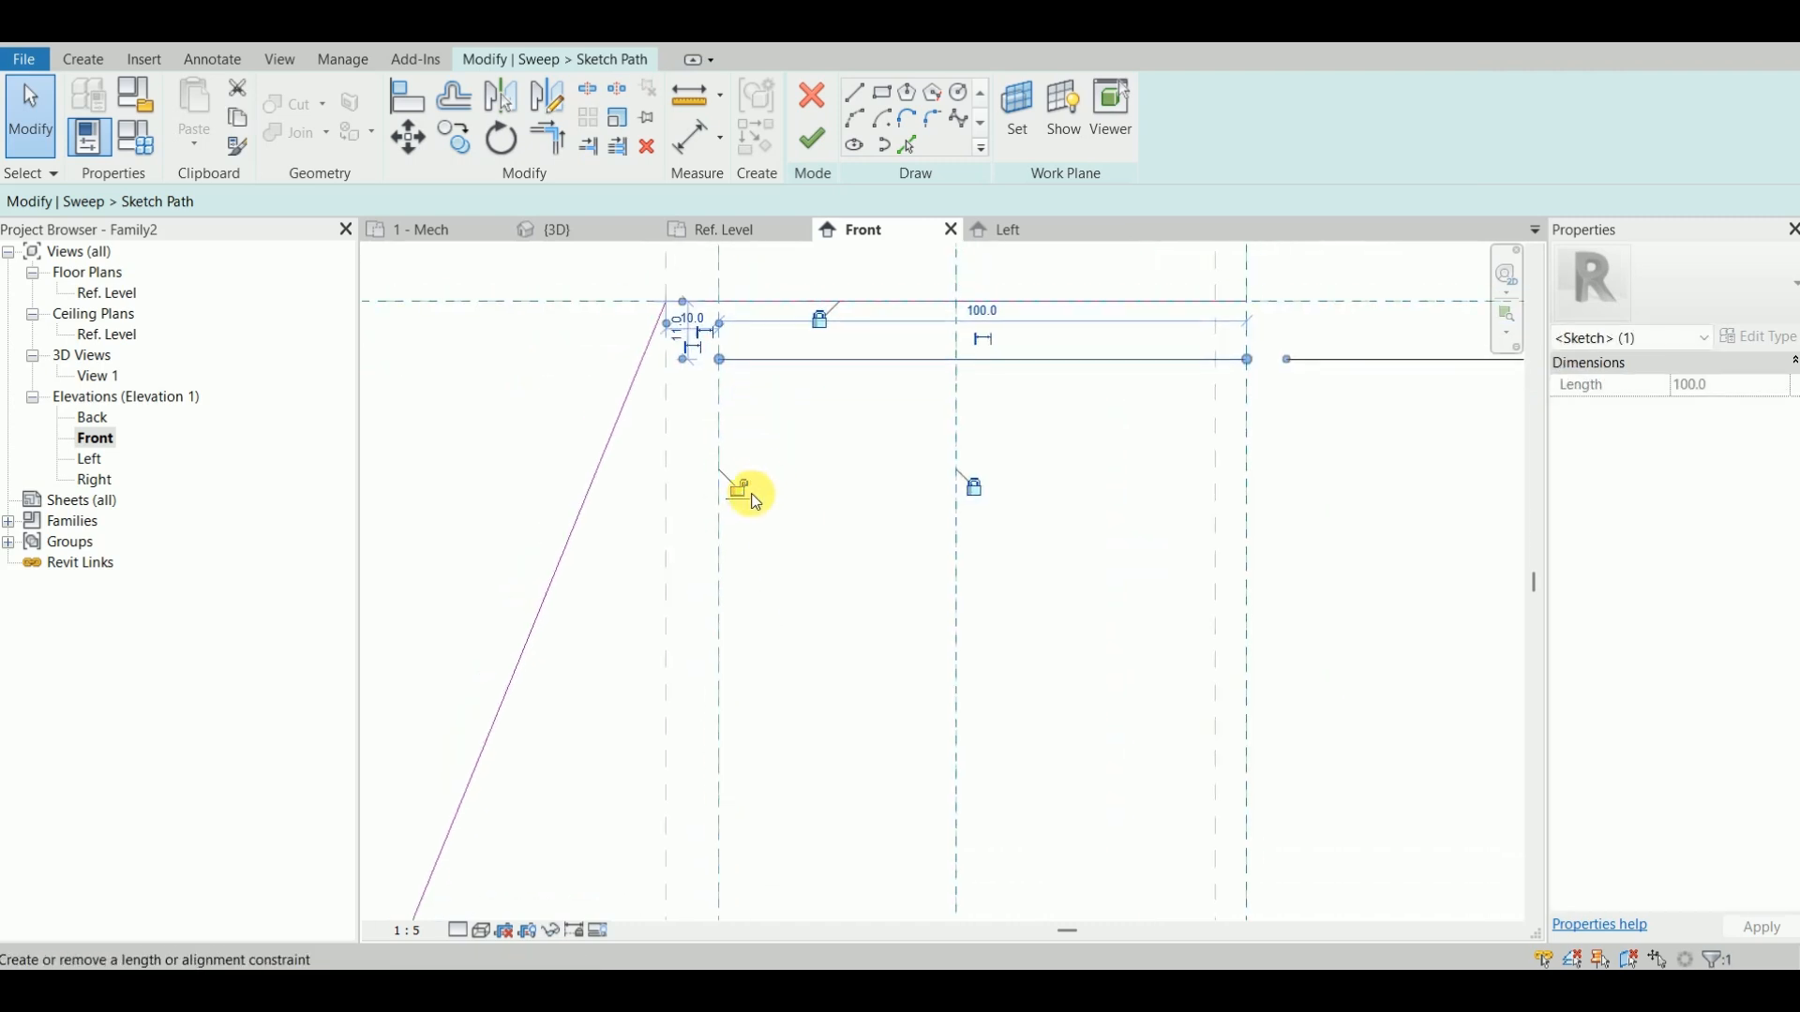
{"action": "scroll", "coordinate": [1204, 380], "scroll_direction": "up", "scroll_amount": 2}
{"action": "left_click_drag", "start_coordinate": [1243, 359], "coordinate": [1226, 352]}
{"action": "left_click", "coordinate": [1265, 619]}
{"action": "scroll", "coordinate": [1056, 511], "scroll_direction": "down", "scroll_amount": 3}
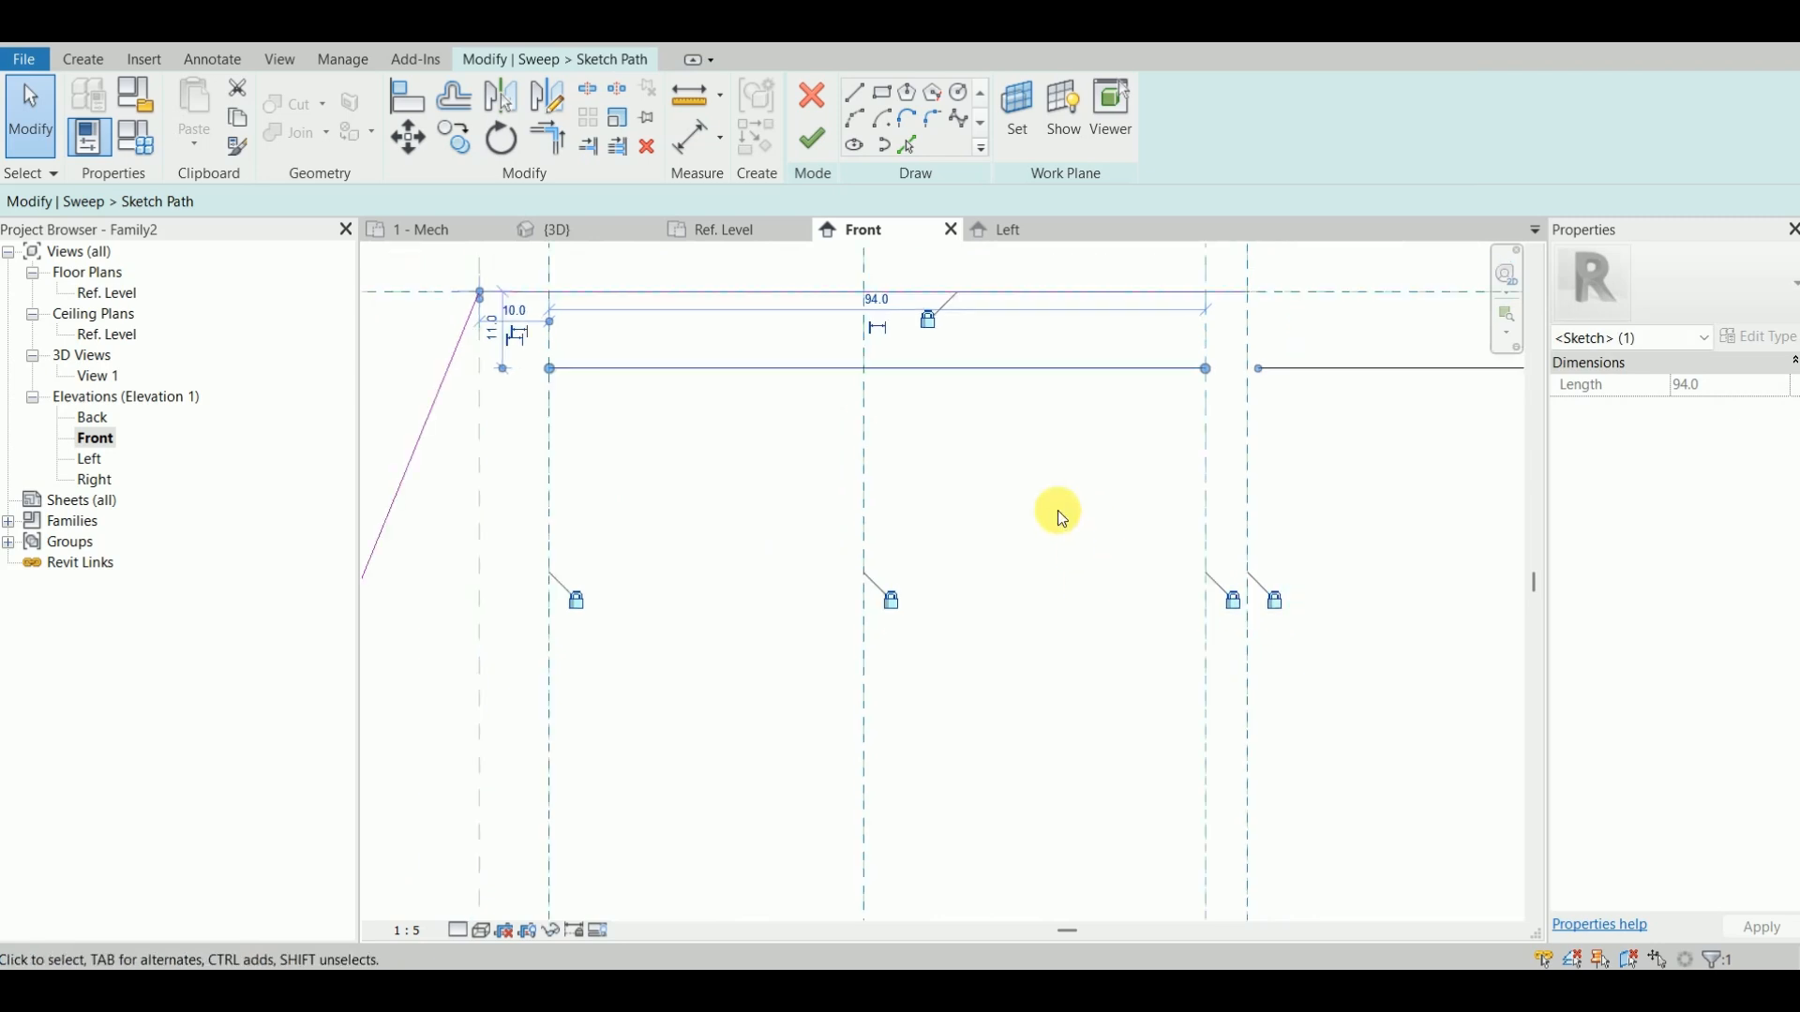
{"action": "left_click", "coordinate": [1059, 461]}
Step: Sketch a line from the right end of the offset line, ending tangent to the right side of the circle
{"action": "scroll", "coordinate": [1040, 440], "scroll_direction": "up", "scroll_amount": 2}
{"action": "middle_click_drag", "start_coordinate": [1013, 420], "coordinate": [953, 379]}
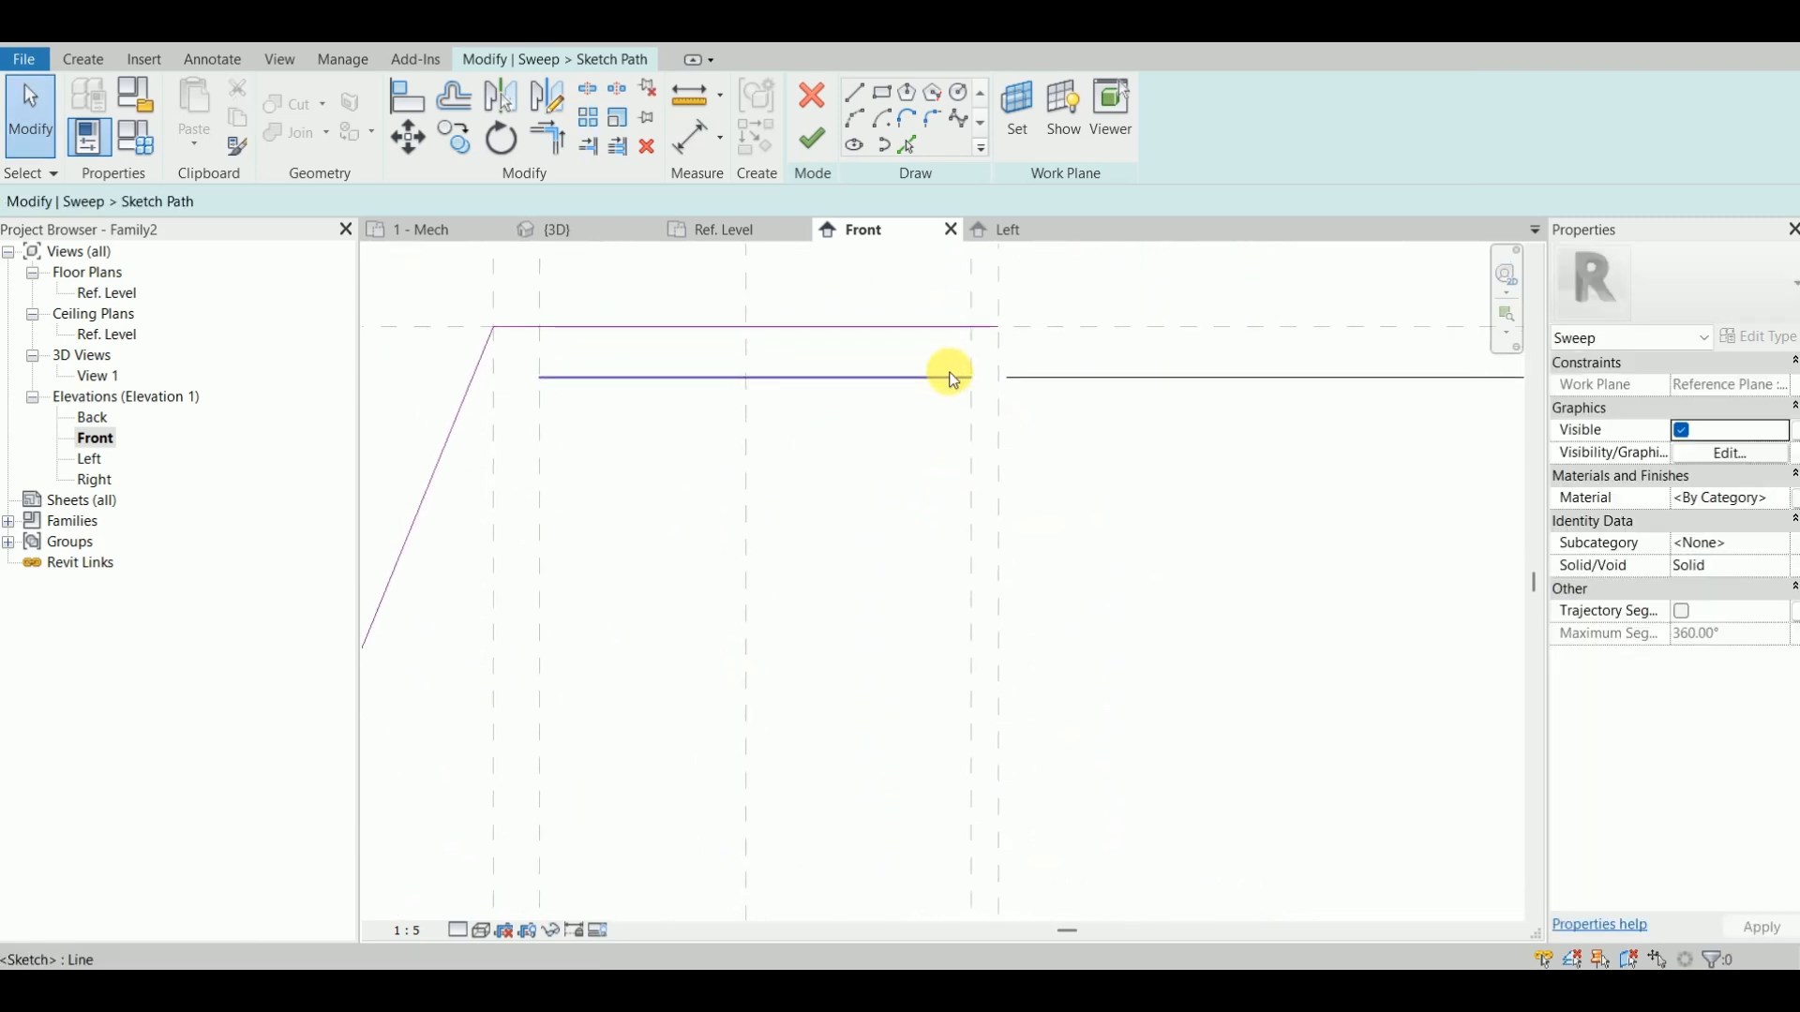
{"action": "key", "text": "l"}
{"action": "key", "text": "i"}
{"action": "left_click", "coordinate": [952, 379]}
{"action": "scroll", "coordinate": [1073, 525], "scroll_direction": "down", "scroll_amount": 5}
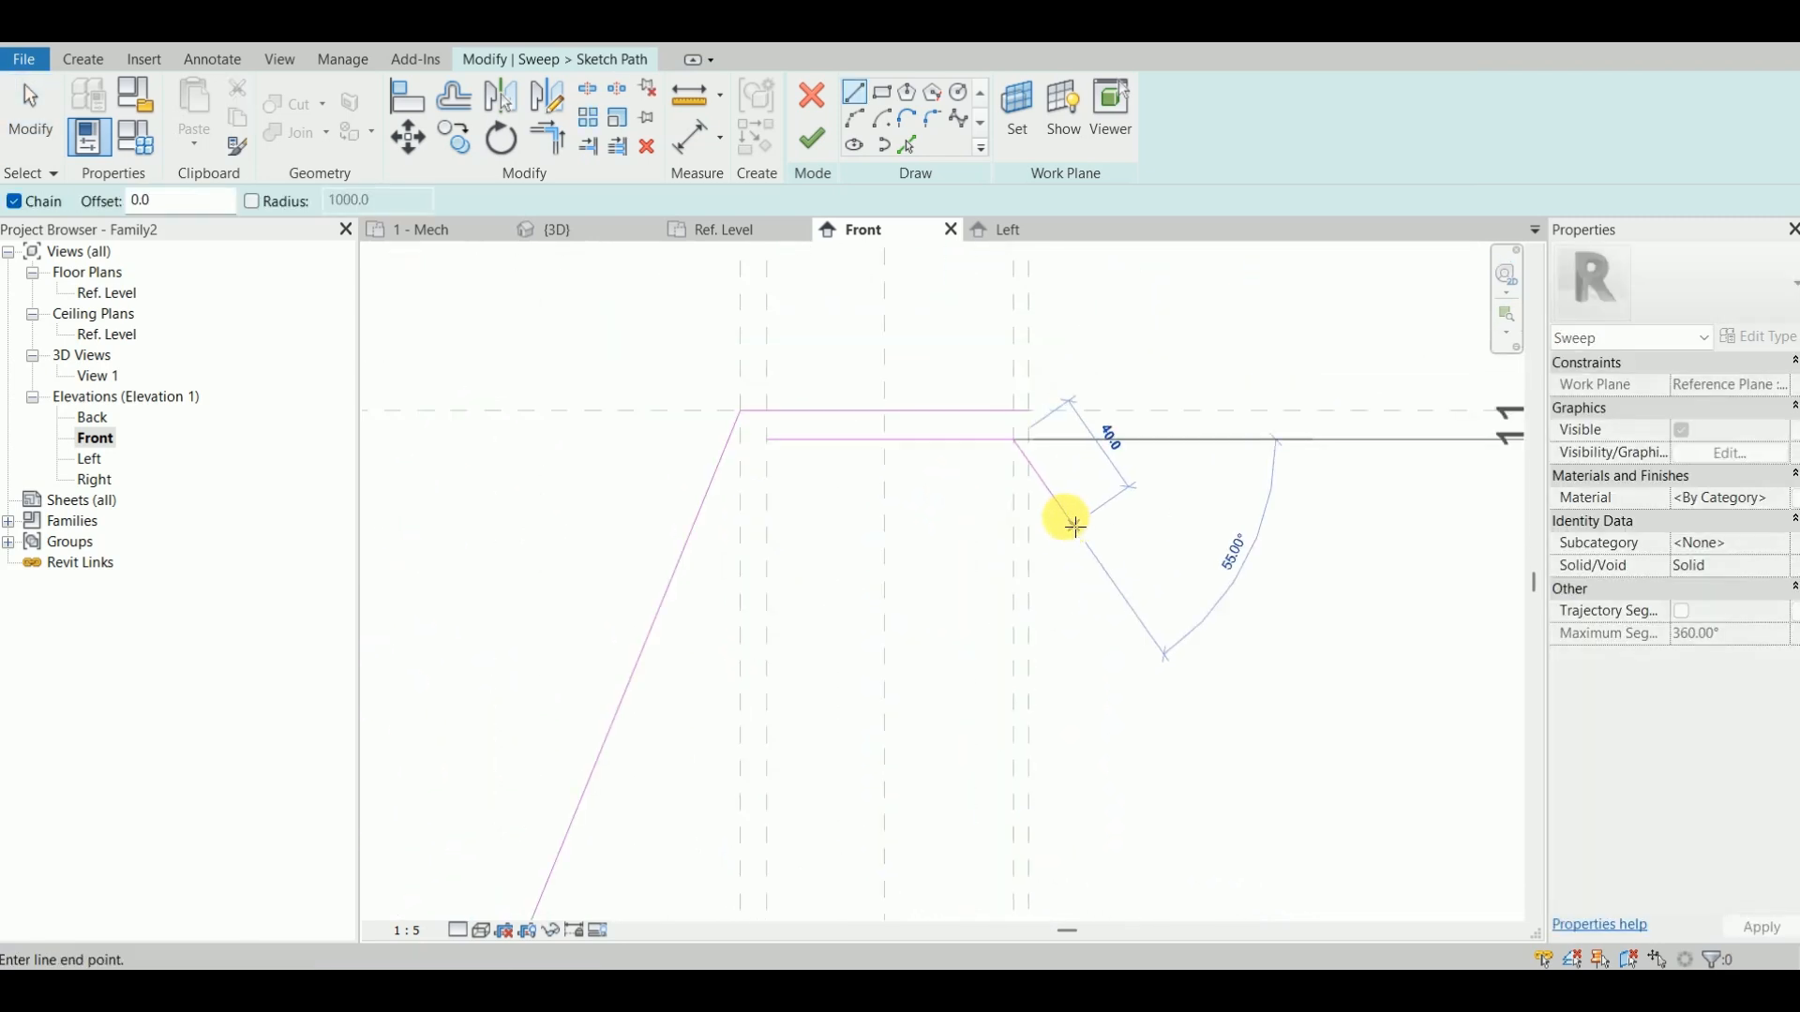
{"action": "middle_click_drag", "start_coordinate": [1074, 527], "coordinate": [975, 370]}
{"action": "scroll", "coordinate": [1122, 622], "scroll_direction": "down", "scroll_amount": 3}
{"action": "middle_click_drag", "start_coordinate": [1122, 622], "coordinate": [969, 454]}
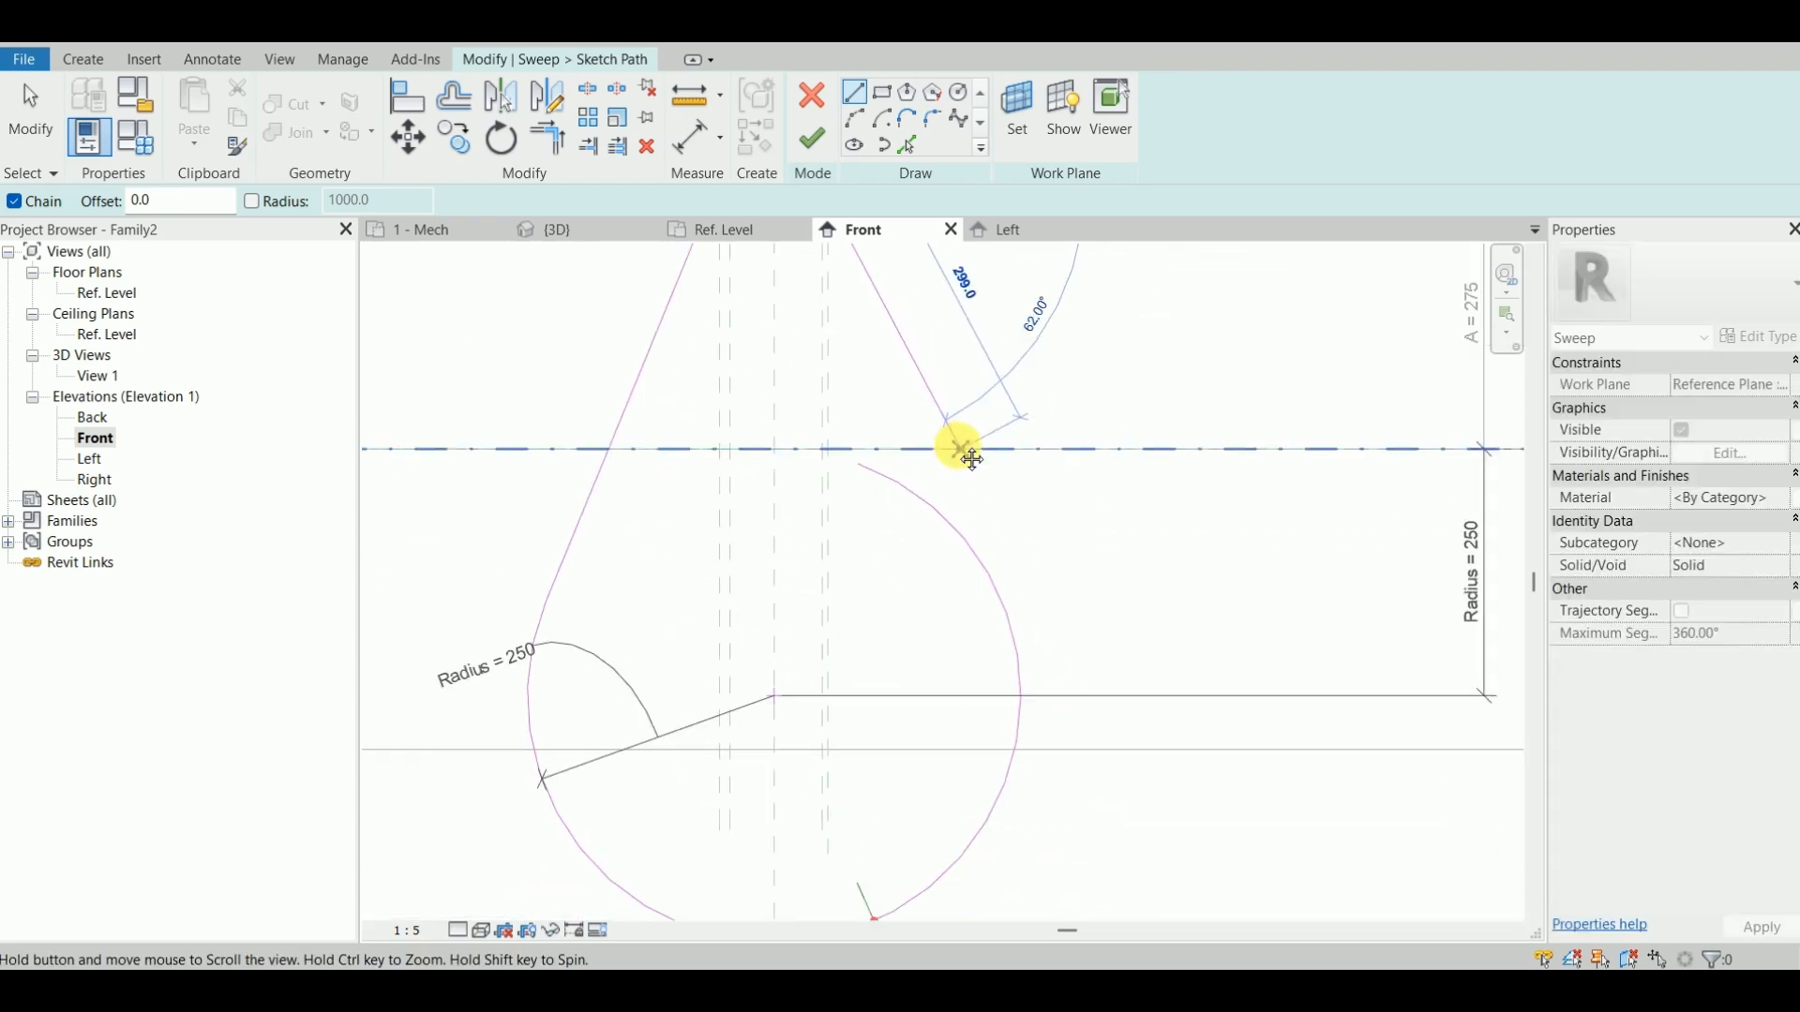
{"action": "left_click", "coordinate": [1001, 608]}
{"action": "key", "text": "Escape"}
{"action": "key", "text": "Escape"}
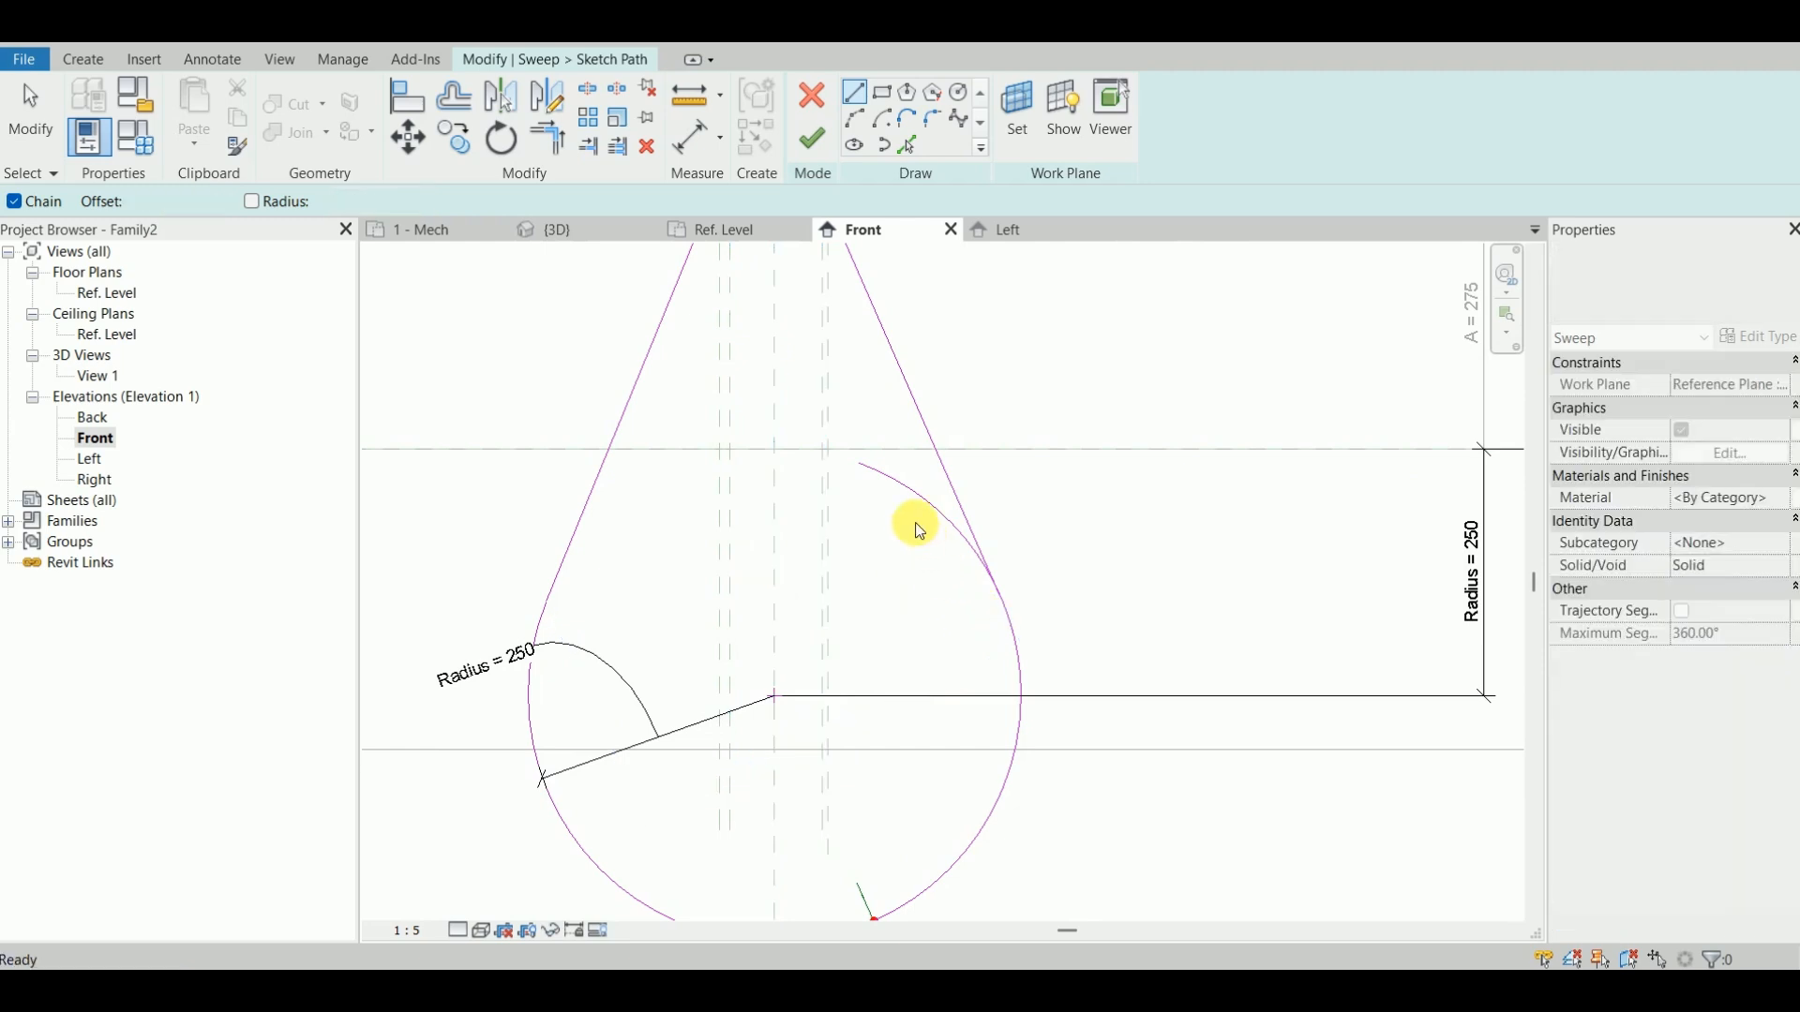
Step: Pull the arc's open upper-right end back to its tangent point with the right slanted line
{"action": "scroll", "coordinate": [891, 532], "scroll_direction": "up", "scroll_amount": 2}
{"action": "middle_click_drag", "start_coordinate": [888, 524], "coordinate": [789, 411]}
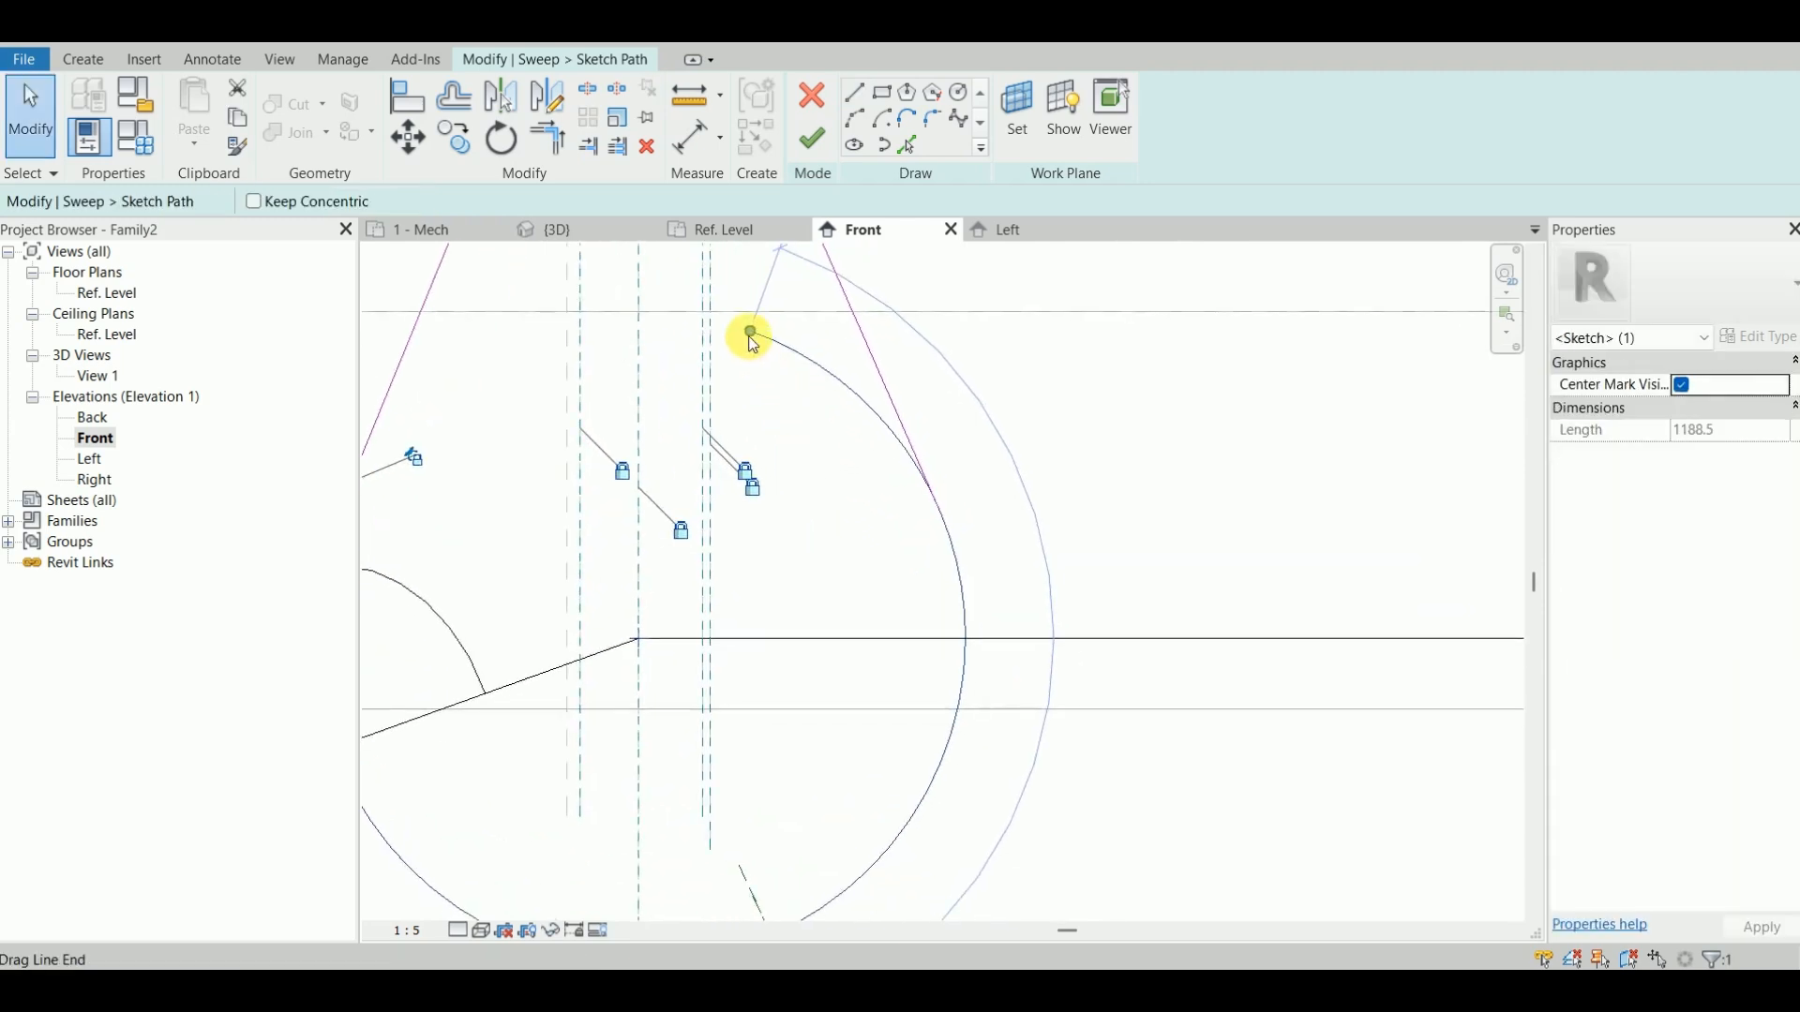
{"action": "left_click_drag", "start_coordinate": [751, 332], "coordinate": [761, 346]}
{"action": "mouse_move", "coordinate": [925, 493]}
{"action": "left_mouse_down"}
{"action": "mouse_move", "coordinate": [953, 524]}
{"action": "mouse_move", "coordinate": [938, 508]}
{"action": "left_mouse_up"}
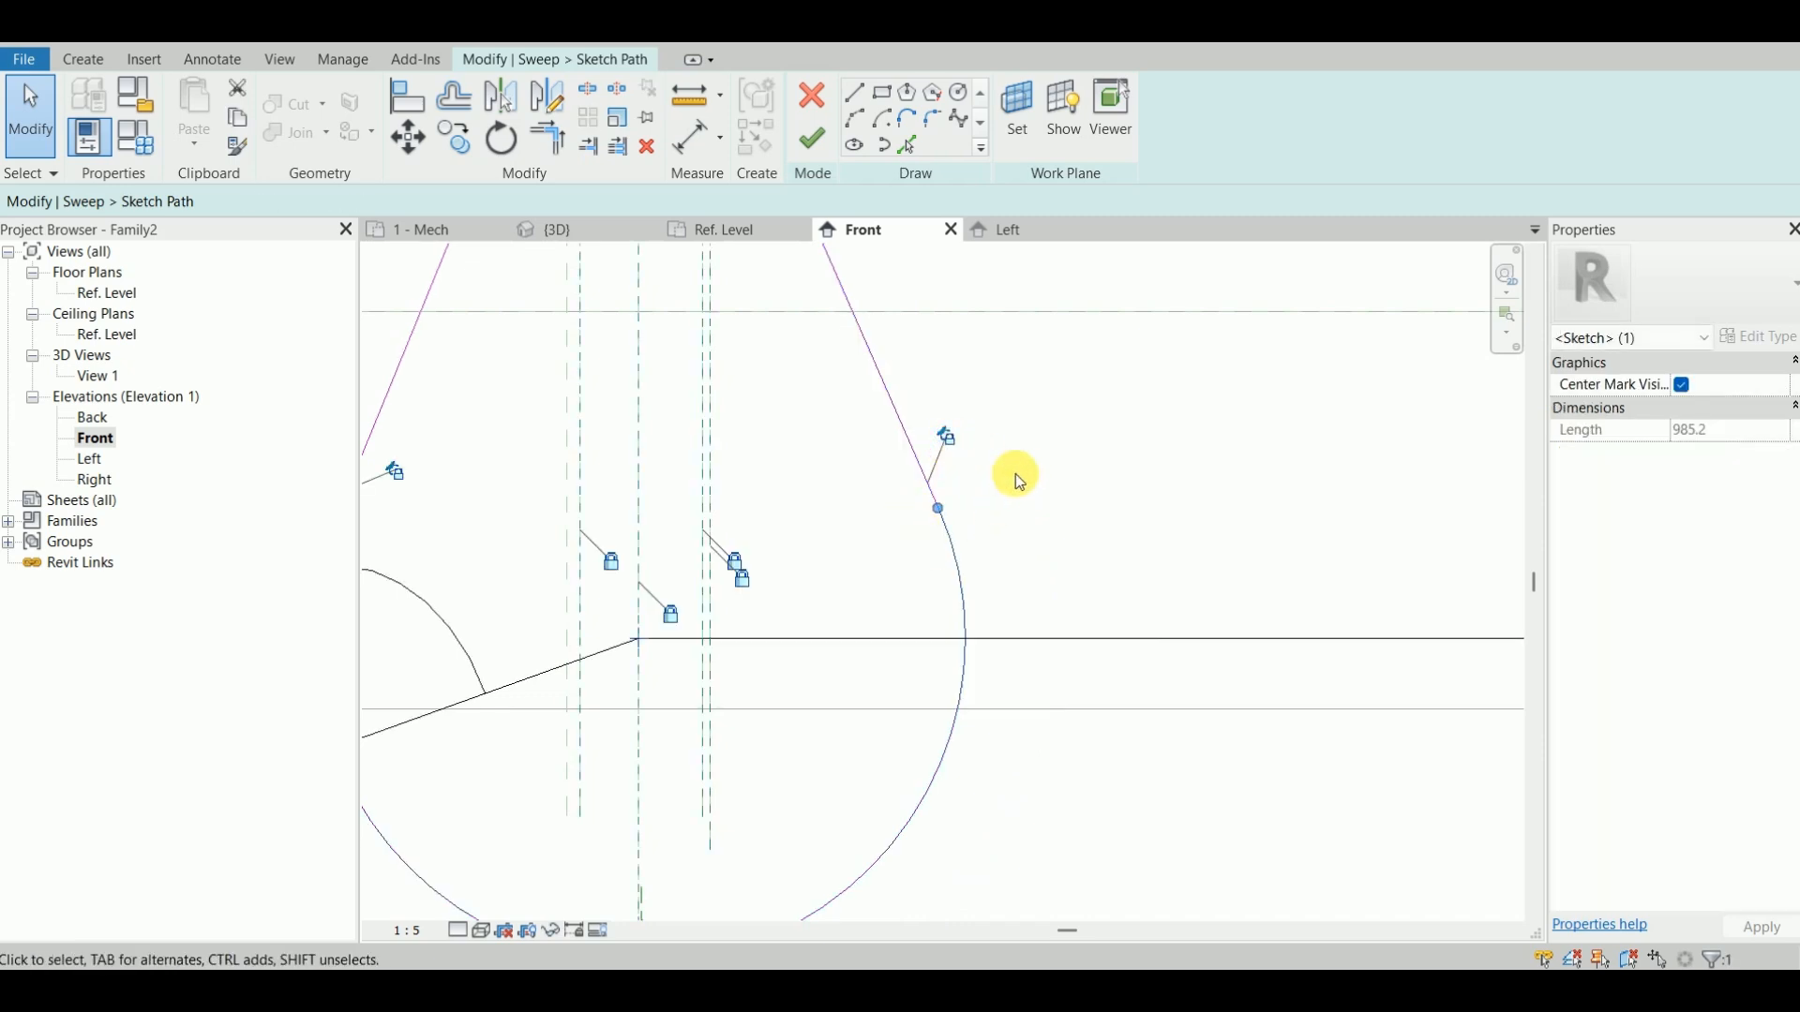
{"action": "left_click", "coordinate": [1019, 480]}
Step: Finish the teardrop-shaped path sketch and complete the sweep
{"action": "scroll", "coordinate": [1032, 454], "scroll_direction": "down", "scroll_amount": 3}
{"action": "scroll", "coordinate": [1004, 594], "scroll_direction": "up", "scroll_amount": 2}
{"action": "scroll", "coordinate": [891, 494], "scroll_direction": "down", "scroll_amount": 1}
{"action": "scroll", "coordinate": [893, 497], "scroll_direction": "up", "scroll_amount": 2}
{"action": "middle_click_drag", "start_coordinate": [889, 491], "coordinate": [872, 317]}
{"action": "scroll", "coordinate": [810, 384], "scroll_direction": "down", "scroll_amount": 2}
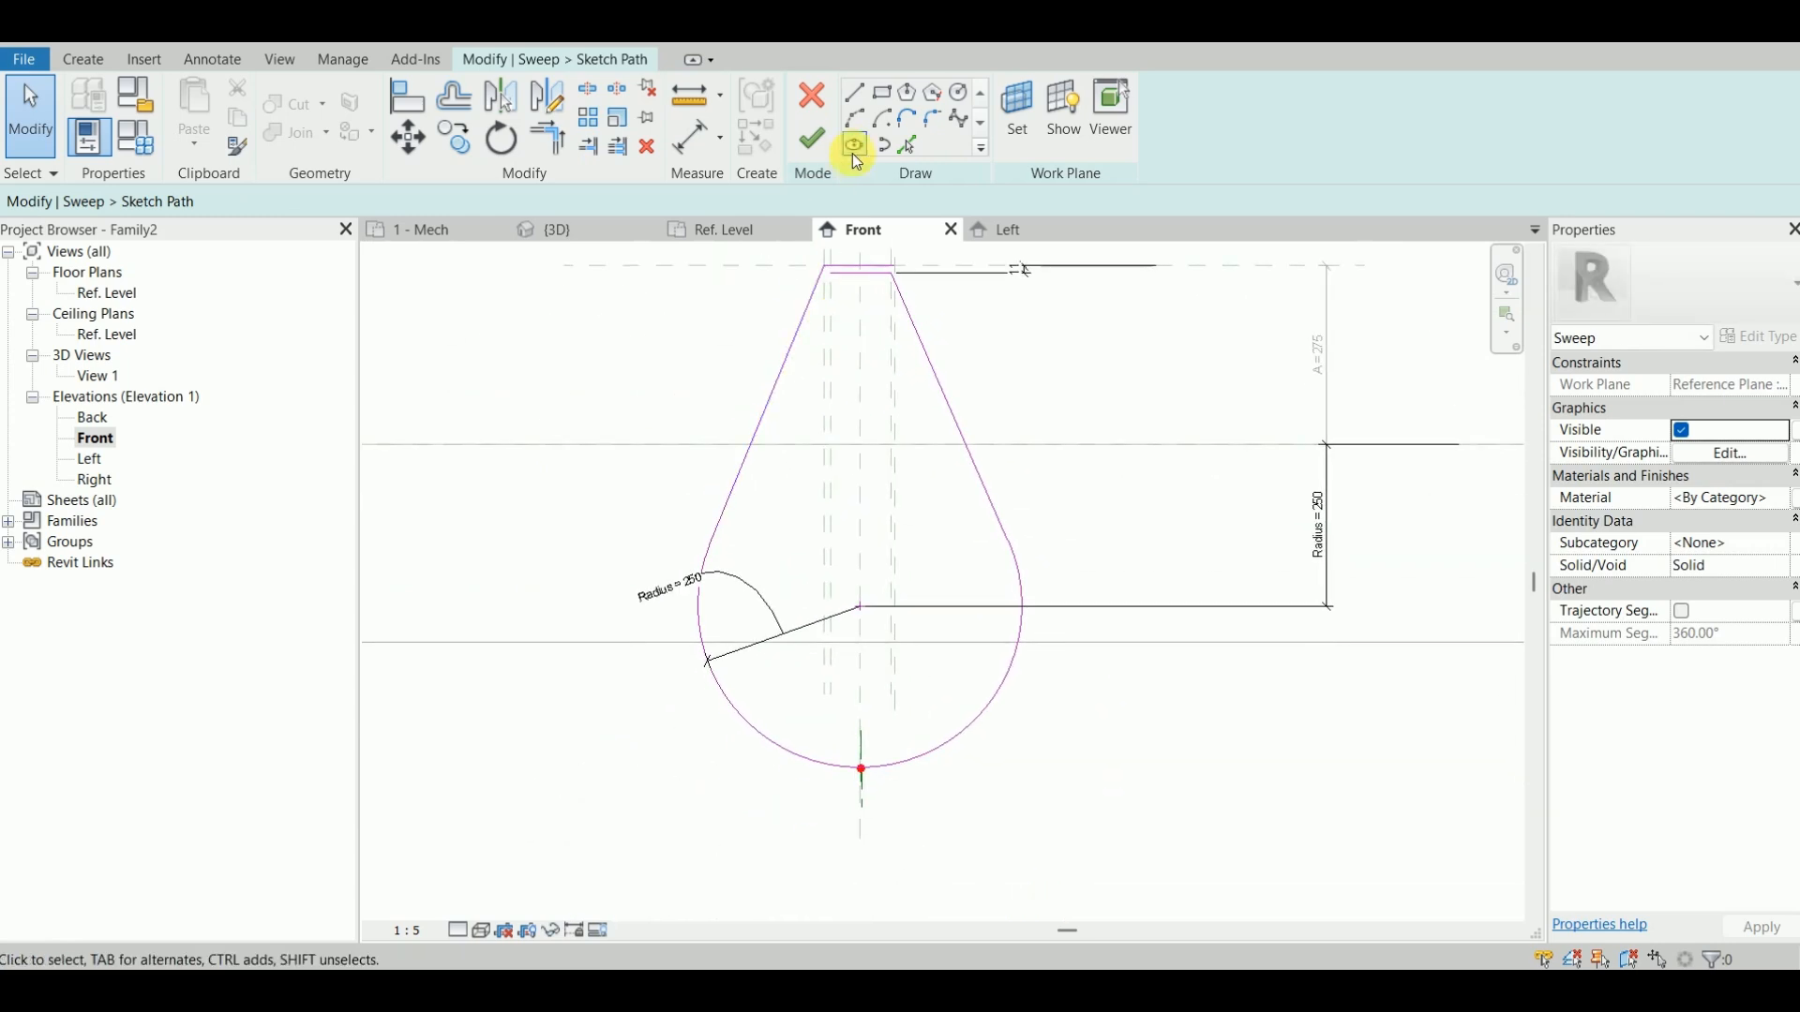
{"action": "left_click", "coordinate": [813, 141]}
{"action": "left_click", "coordinate": [813, 140]}
{"action": "left_click", "coordinate": [873, 475]}
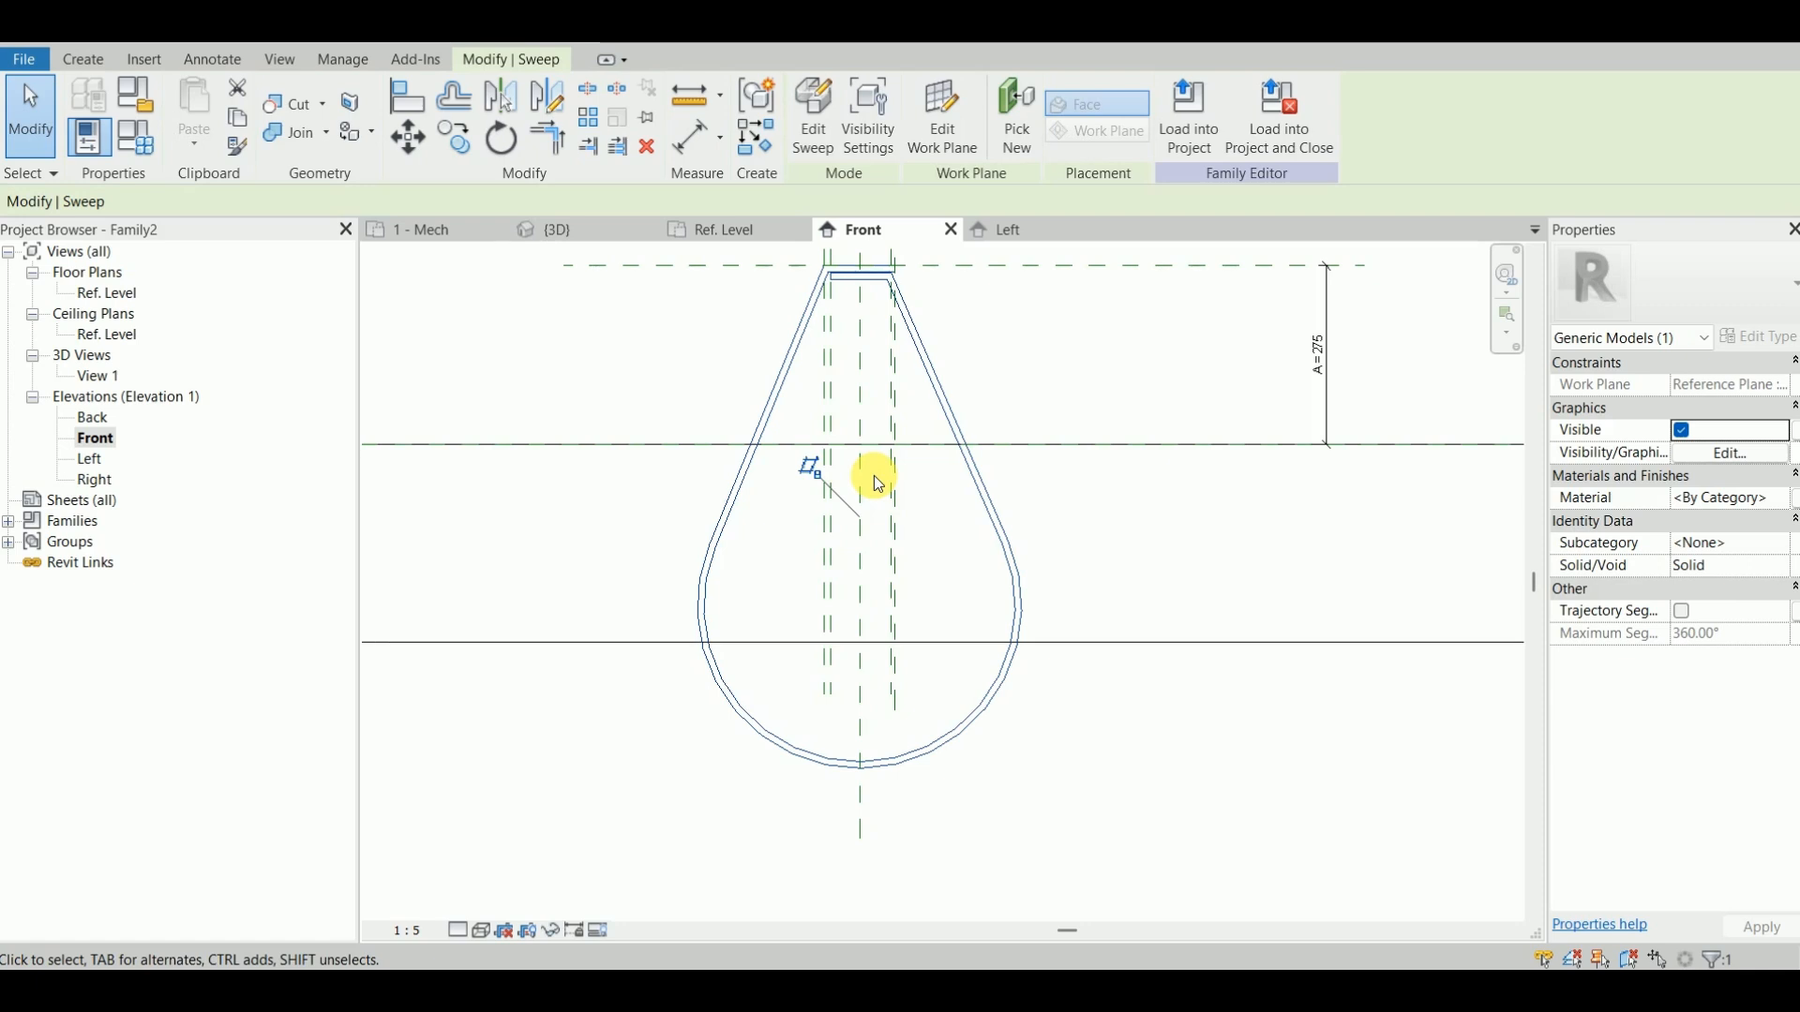
{"action": "left_click", "coordinate": [1036, 326]}
Step: Examine how the sweep's two horizontal strips overlap at the top of the hanger
{"action": "scroll", "coordinate": [898, 319], "scroll_direction": "up", "scroll_amount": 3}
{"action": "middle_click_drag", "start_coordinate": [885, 298], "coordinate": [912, 670]}
{"action": "scroll", "coordinate": [785, 565], "scroll_direction": "up", "scroll_amount": 2}
{"action": "scroll", "coordinate": [656, 562], "scroll_direction": "up", "scroll_amount": 2}
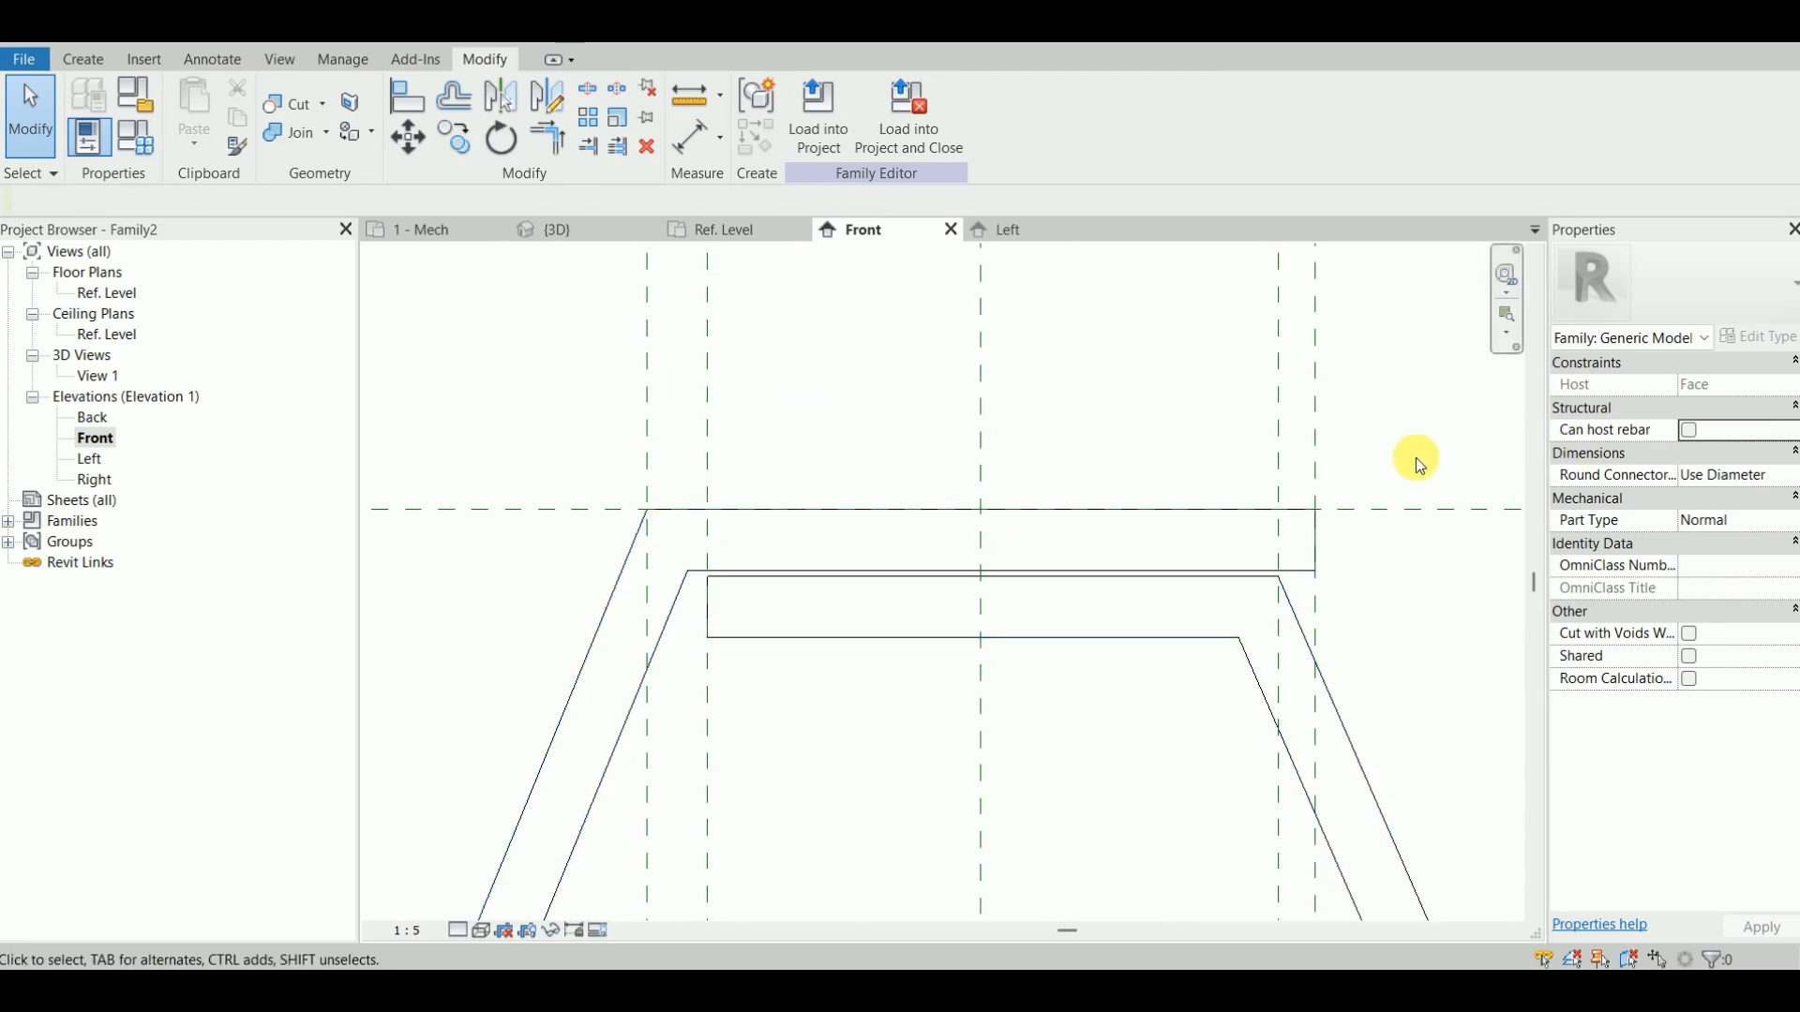
{"action": "scroll", "coordinate": [494, 519], "scroll_direction": "down", "scroll_amount": 3}
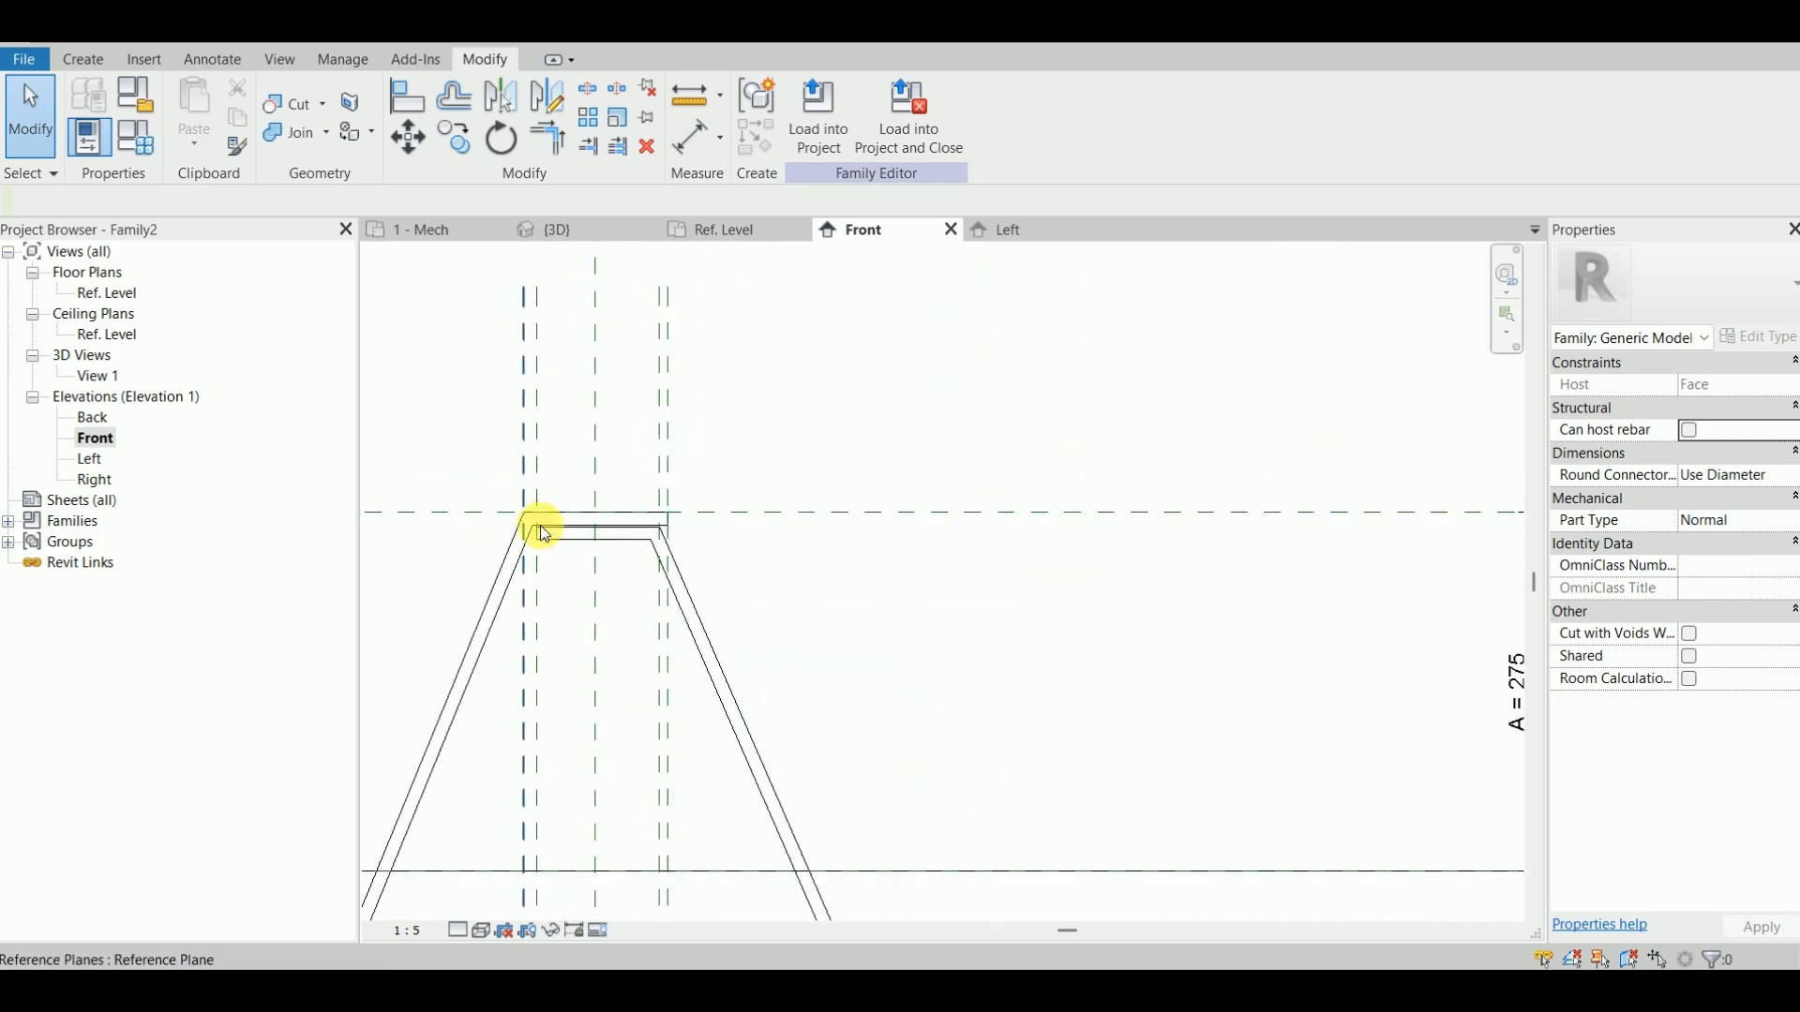
{"action": "scroll", "coordinate": [522, 492], "scroll_direction": "down", "scroll_amount": 2}
{"action": "middle_click_drag", "start_coordinate": [559, 553], "coordinate": [715, 313]}
Step: Edit the teardrop sweep and open its rectangular profile sketch in the left elevation
{"action": "left_click", "coordinate": [564, 568]}
{"action": "key", "text": "Escape"}
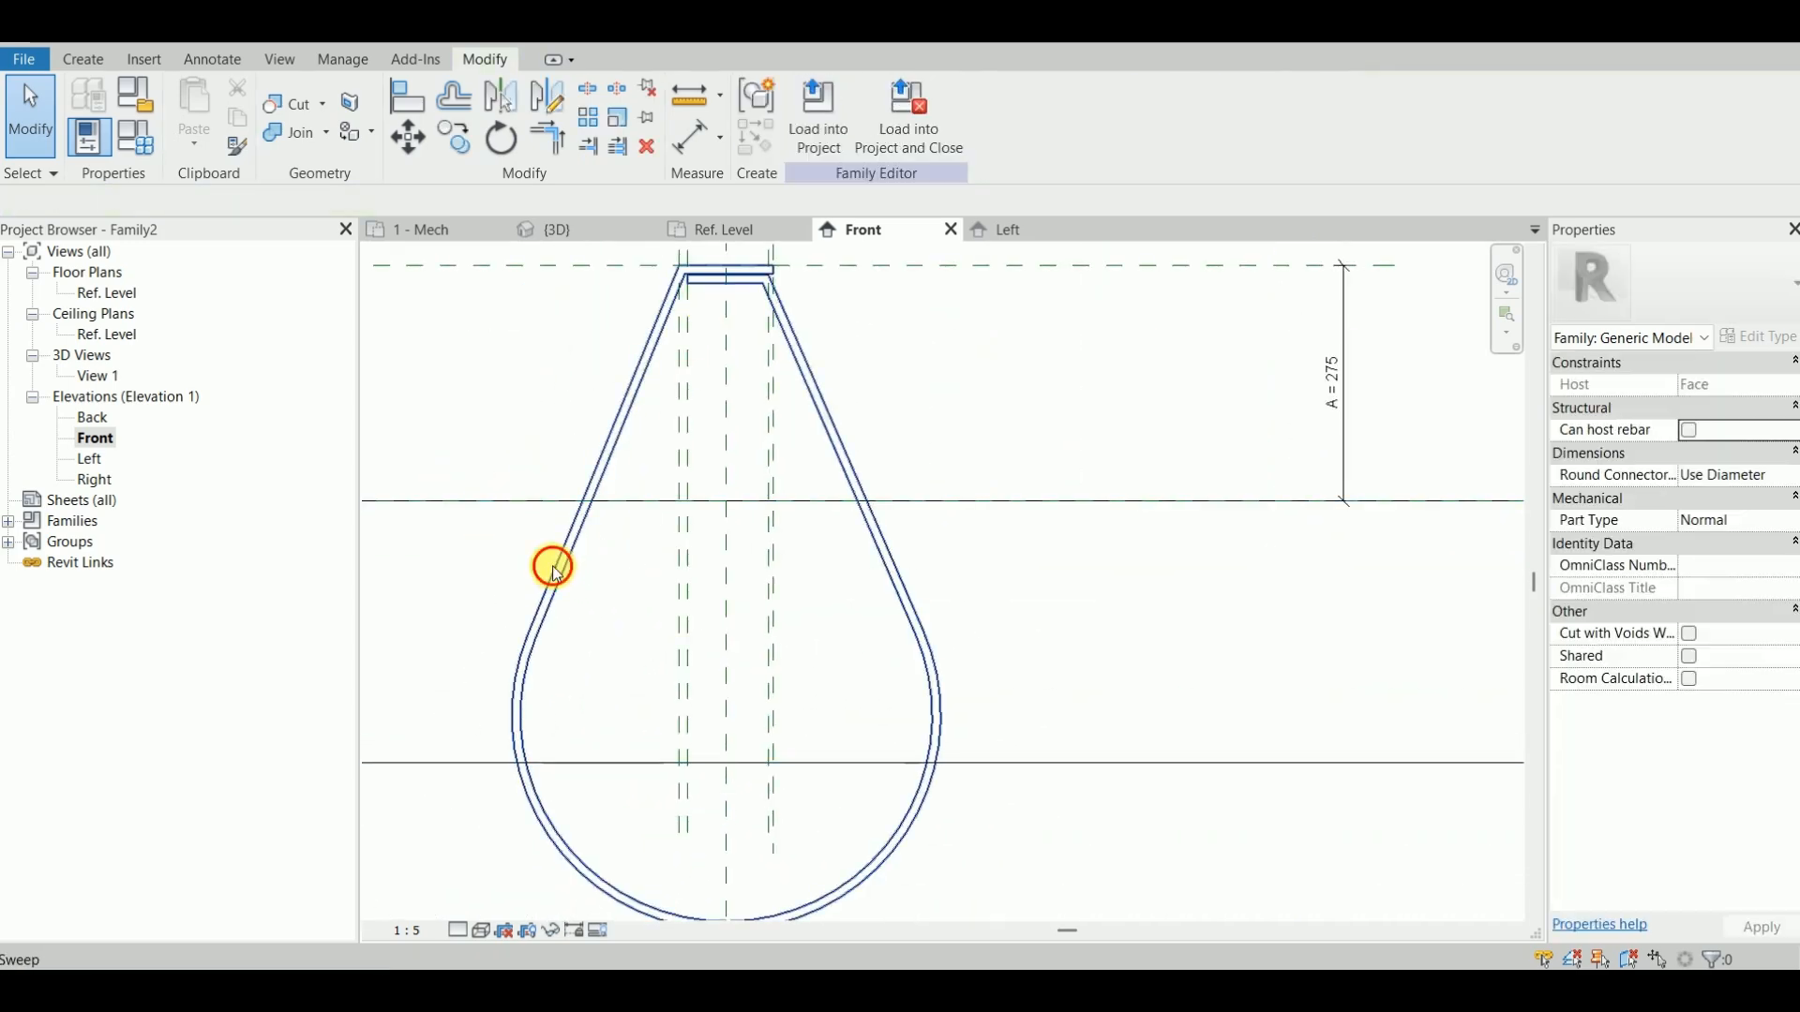
{"action": "left_click", "coordinate": [553, 567]}
{"action": "scroll", "coordinate": [611, 576], "scroll_direction": "down", "scroll_amount": 1}
{"action": "middle_click_drag", "start_coordinate": [607, 577], "coordinate": [704, 519]}
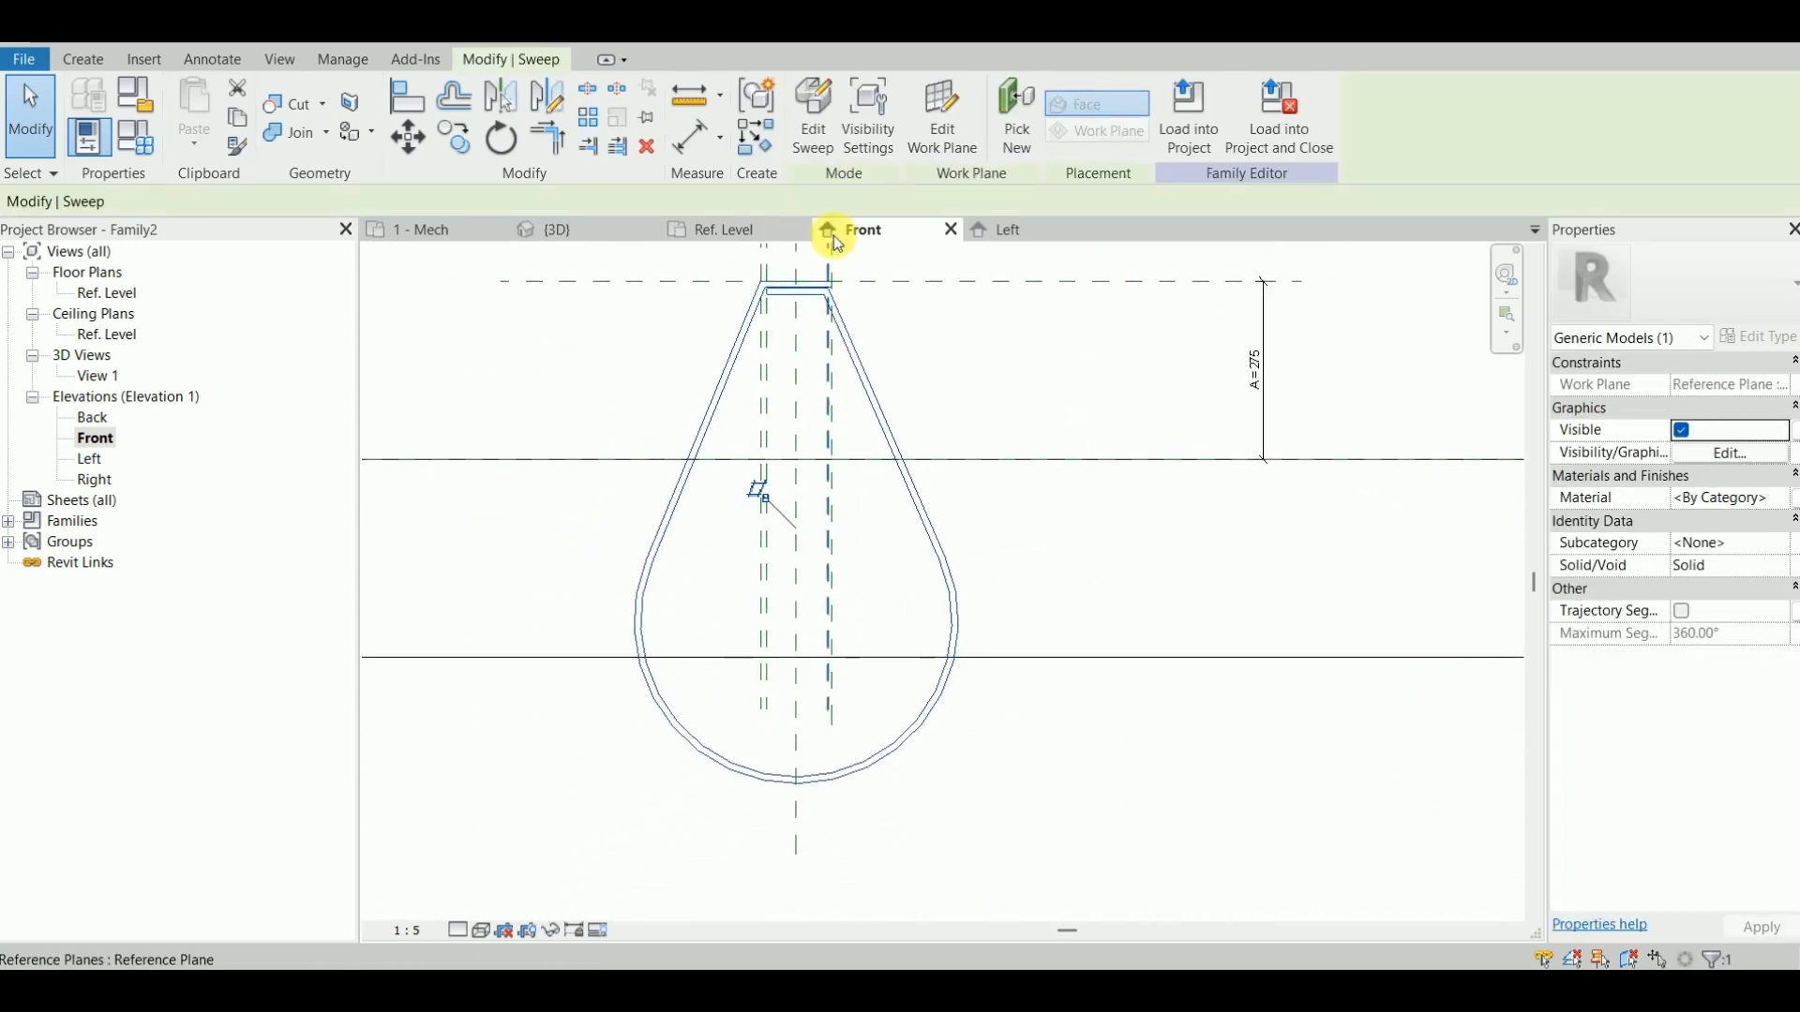
{"action": "left_click", "coordinate": [813, 117]}
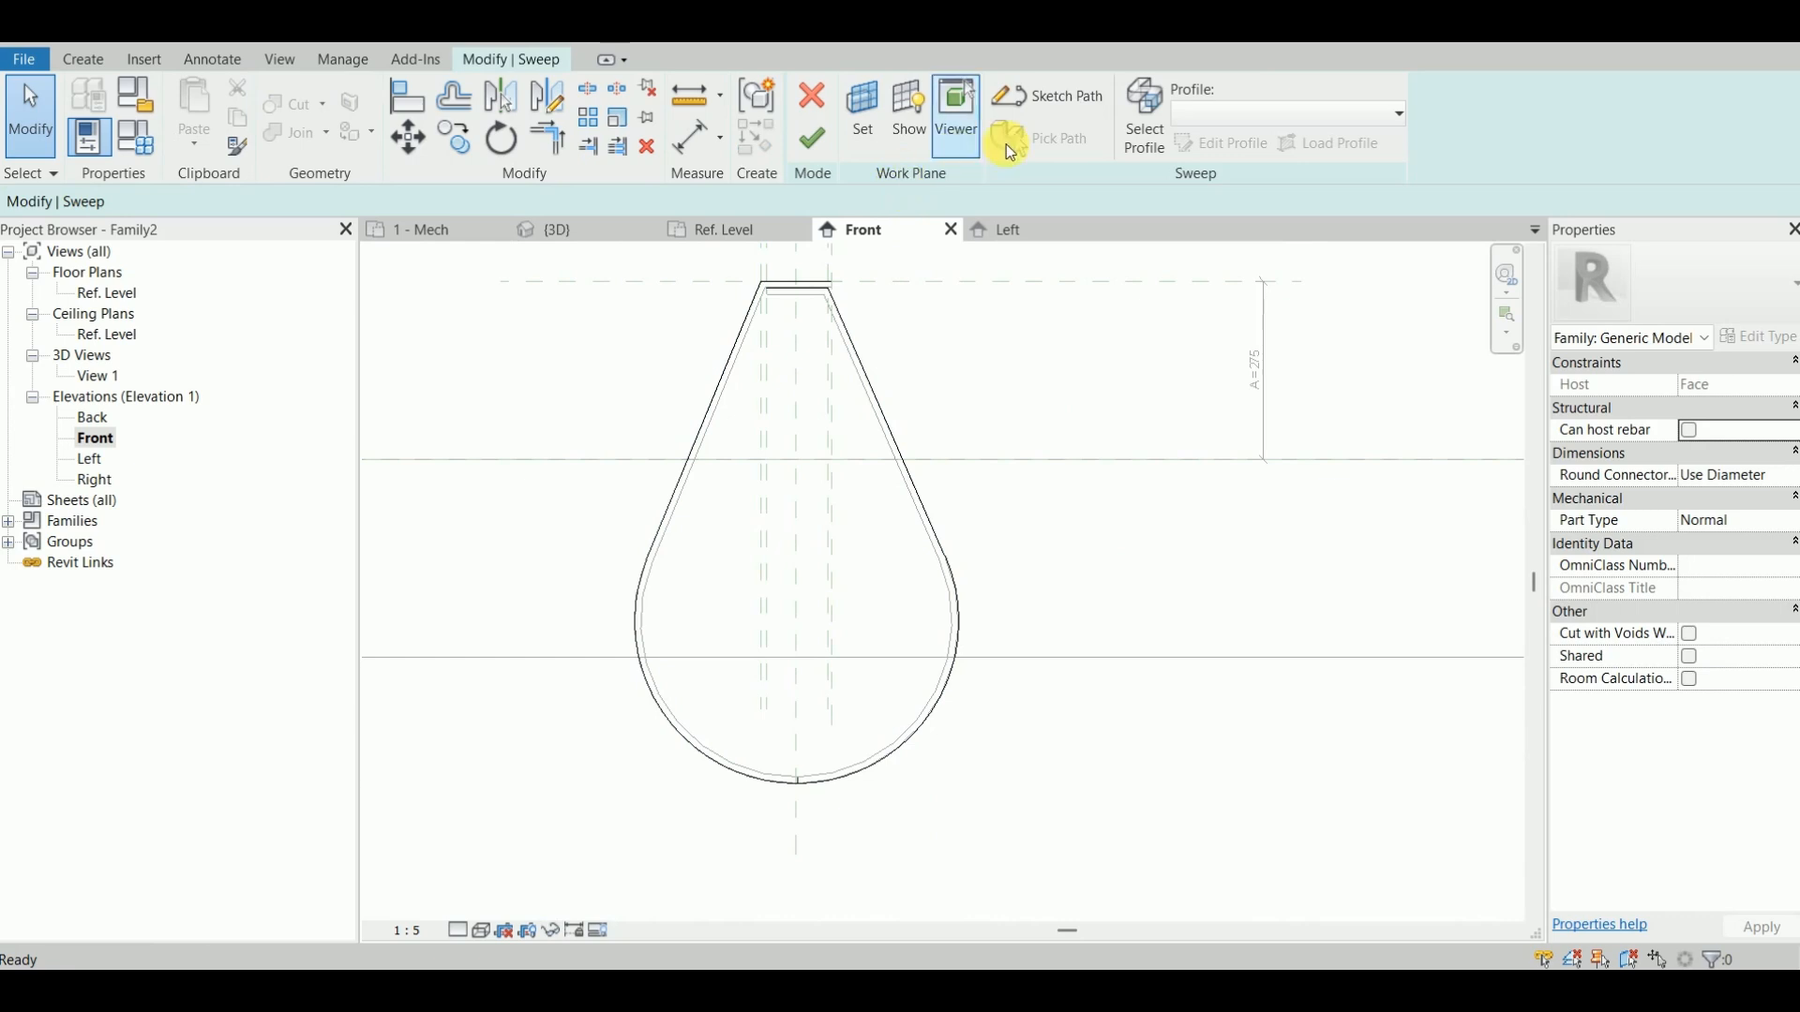
{"action": "left_click", "coordinate": [1144, 136]}
{"action": "left_click", "coordinate": [1245, 144]}
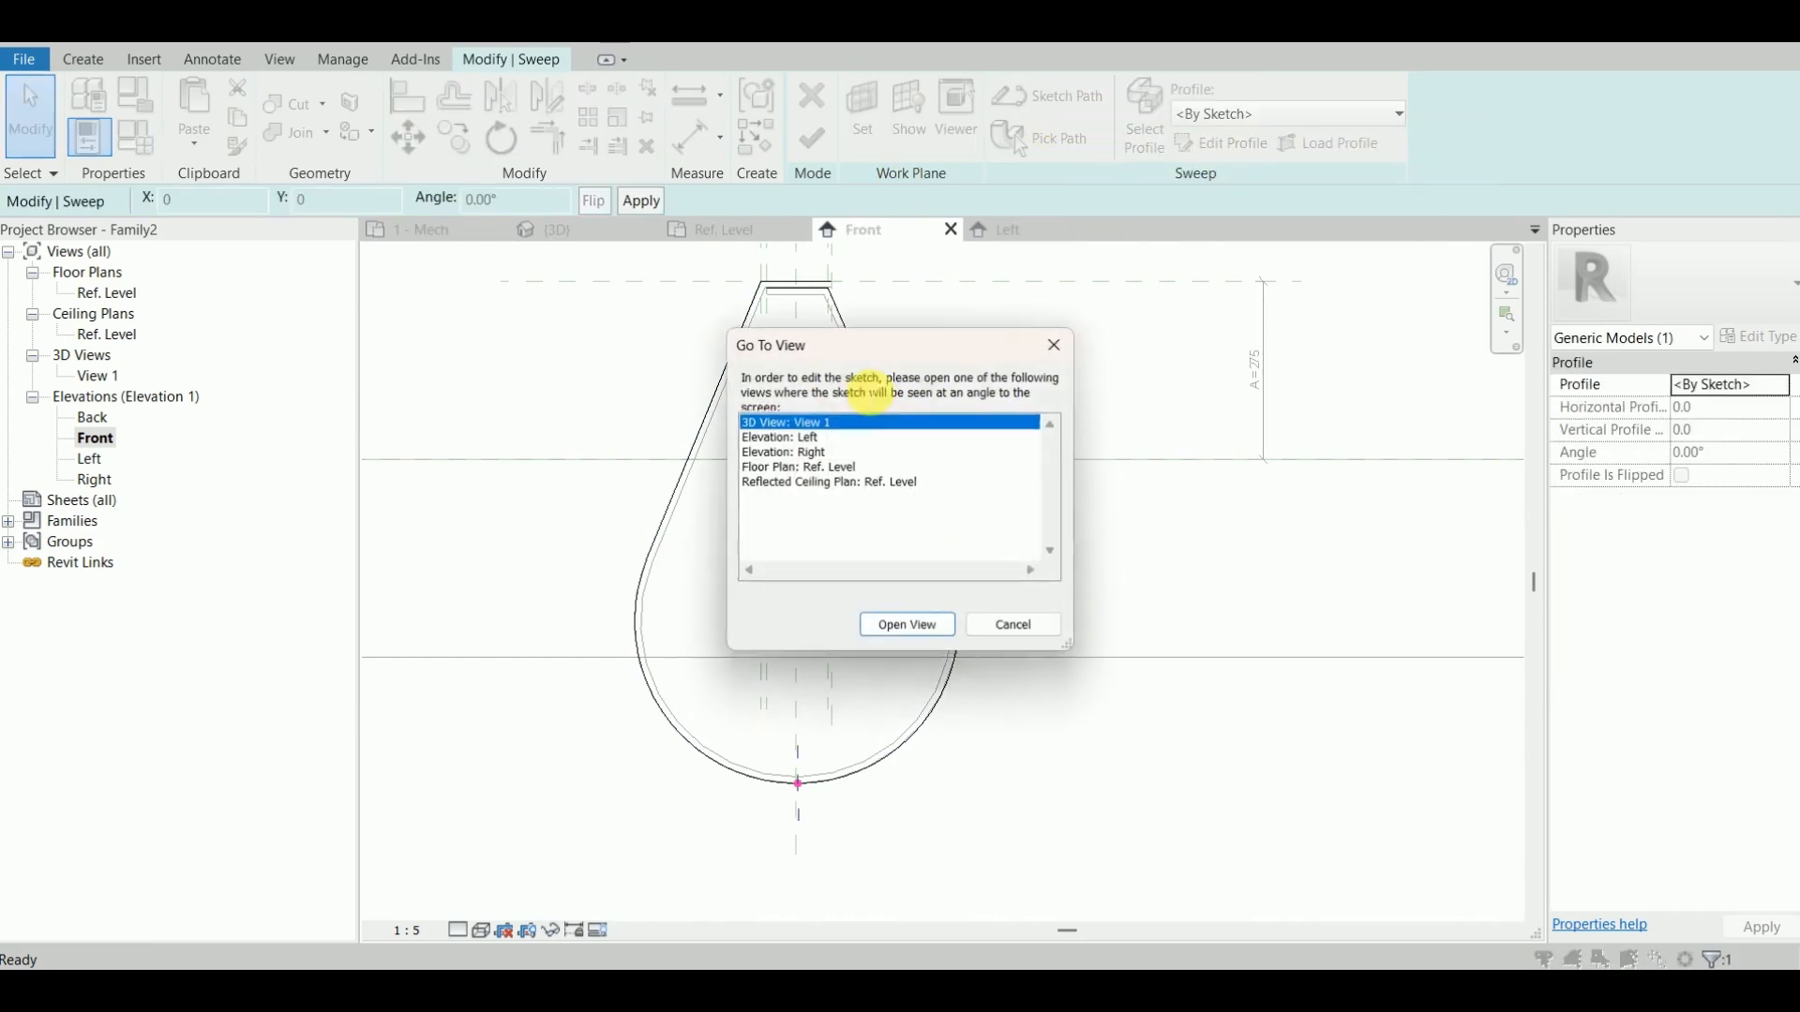
{"action": "left_click", "coordinate": [808, 436]}
{"action": "left_click", "coordinate": [909, 628]}
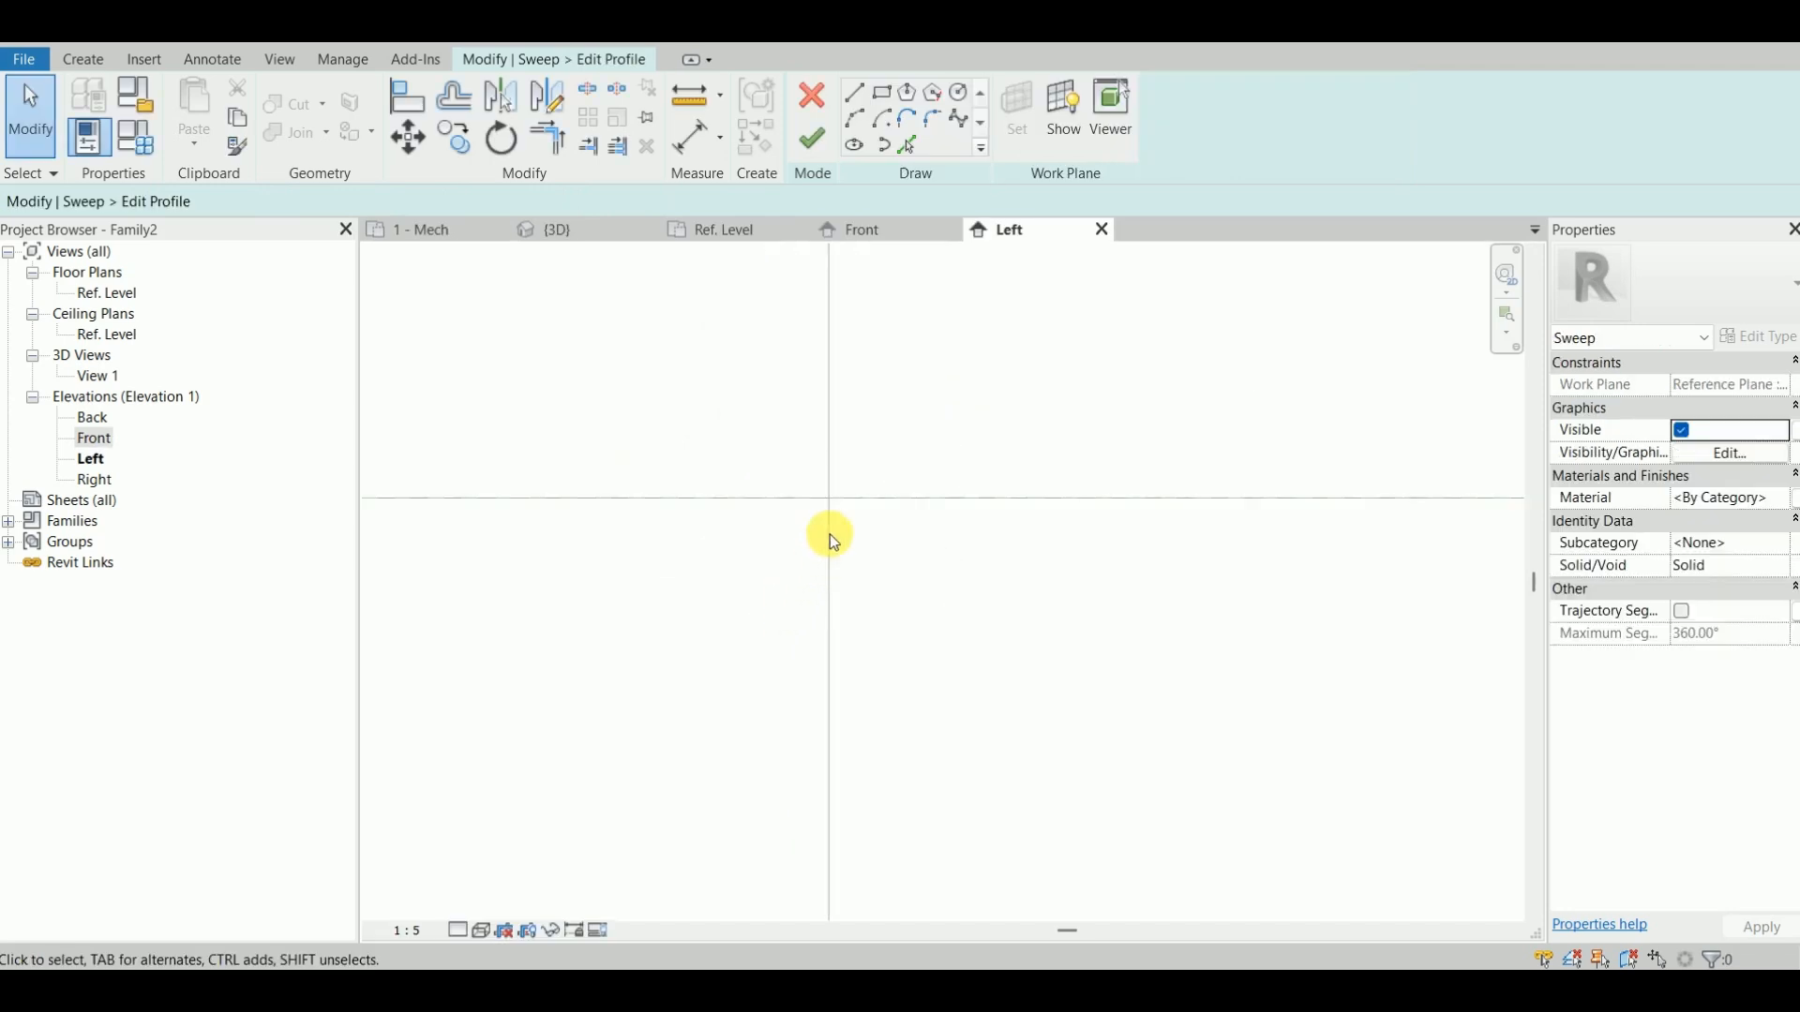
{"action": "scroll", "coordinate": [817, 637], "scroll_direction": "up", "scroll_amount": 10}
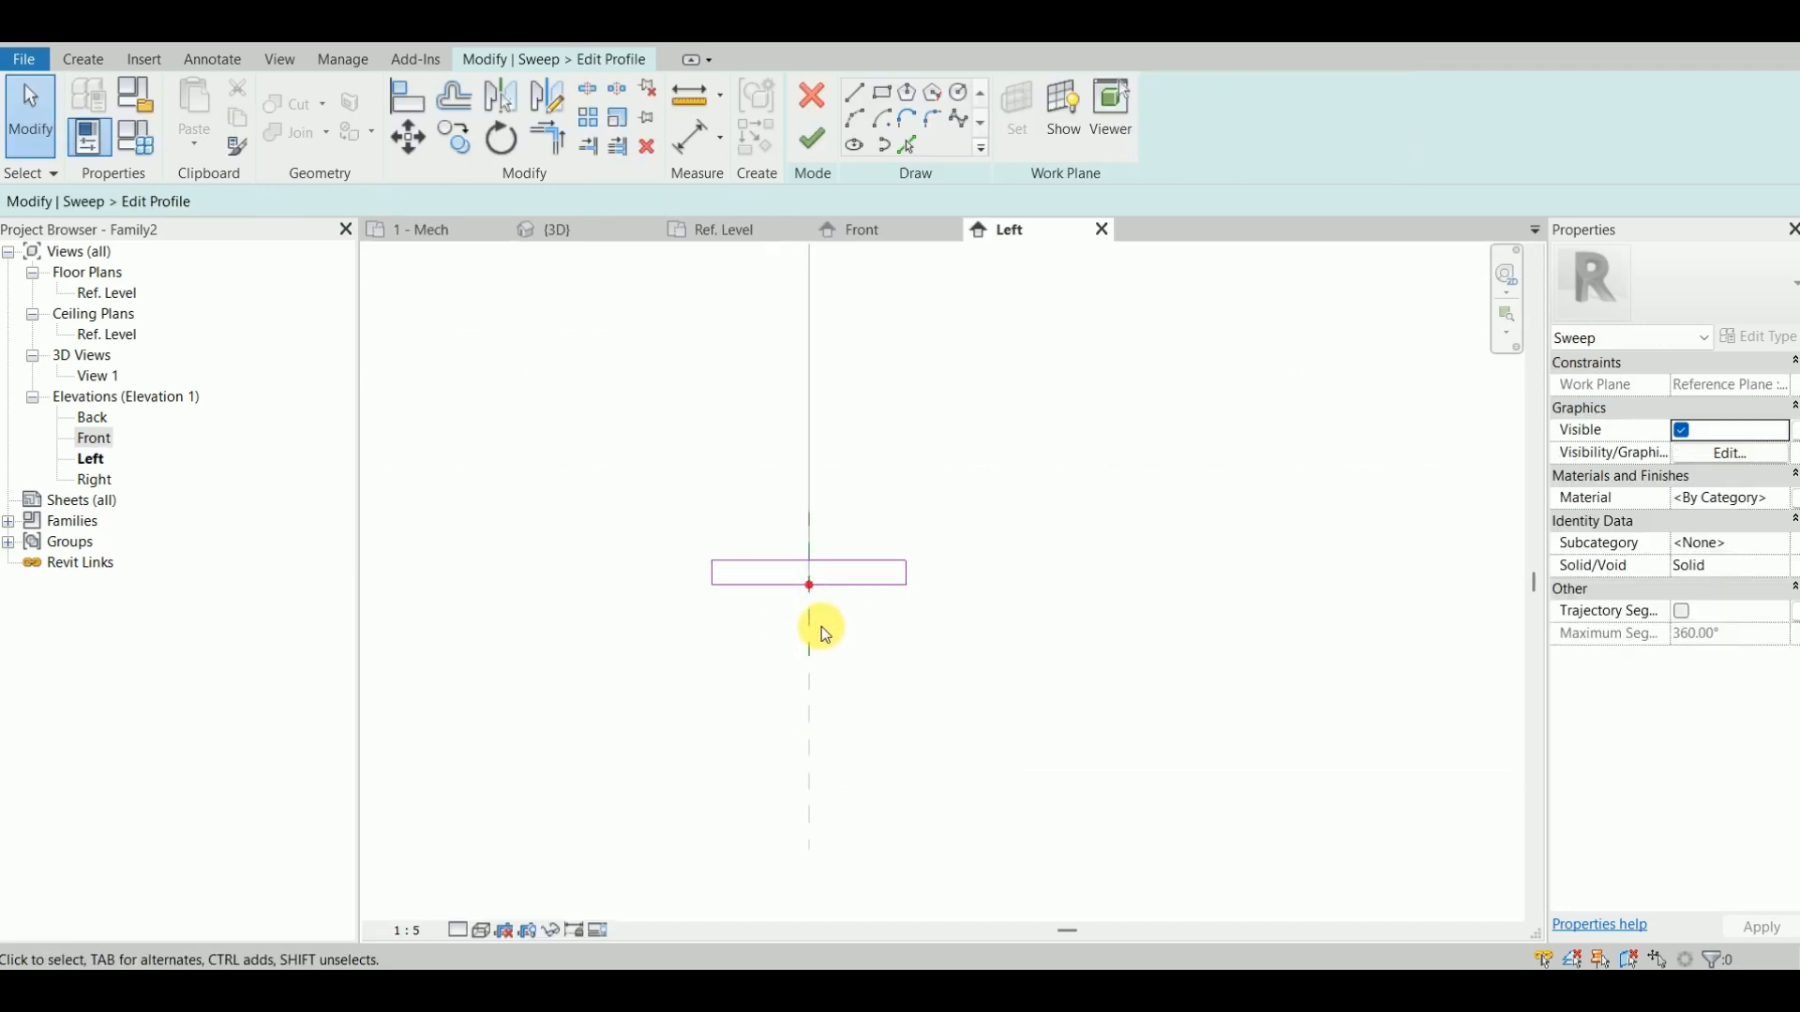
Step: Move the profile rectangle's upper edge below the path point so the profile lies under it, and finish the sweep
{"action": "left_click", "coordinate": [870, 525]}
{"action": "scroll", "coordinate": [842, 552], "scroll_direction": "up", "scroll_amount": 1}
{"action": "scroll", "coordinate": [840, 549], "scroll_direction": "up", "scroll_amount": 1}
{"action": "left_click", "coordinate": [839, 475]}
{"action": "left_click", "coordinate": [835, 432]}
{"action": "middle_click_drag", "start_coordinate": [842, 467], "coordinate": [902, 411]}
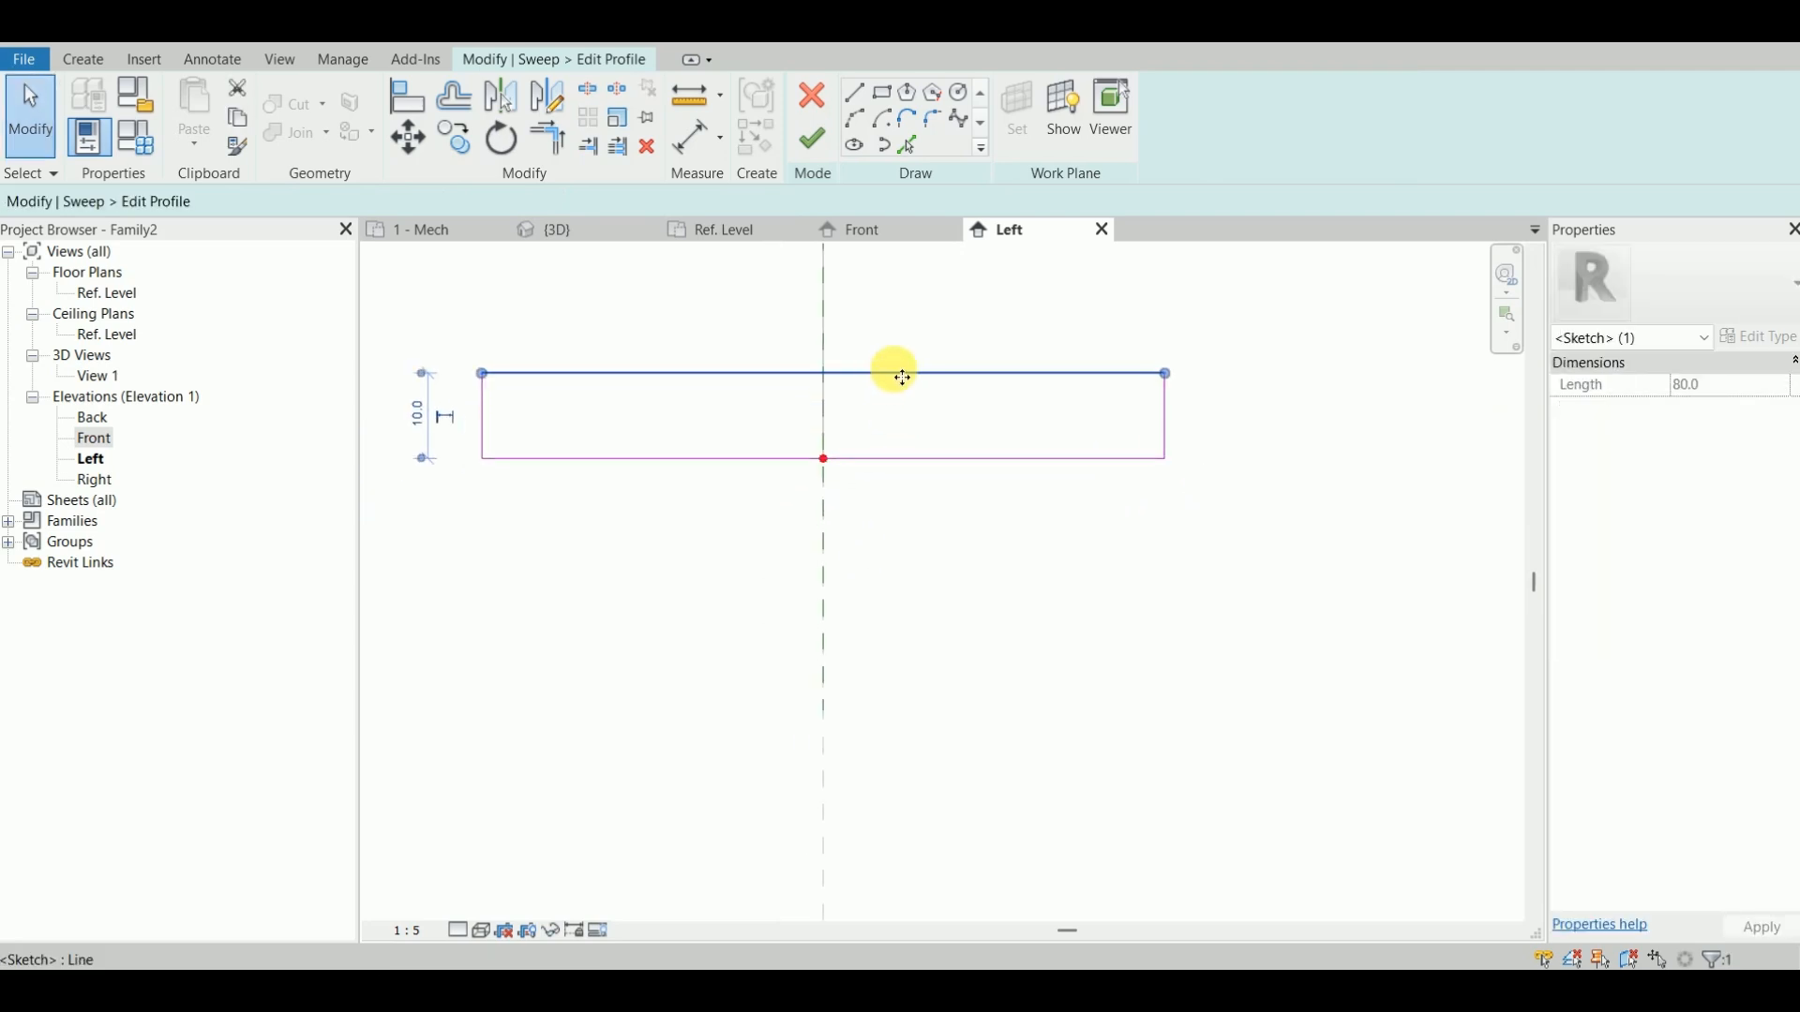
{"action": "key", "text": "Escape"}
{"action": "scroll", "coordinate": [819, 476], "scroll_direction": "up", "scroll_amount": 2}
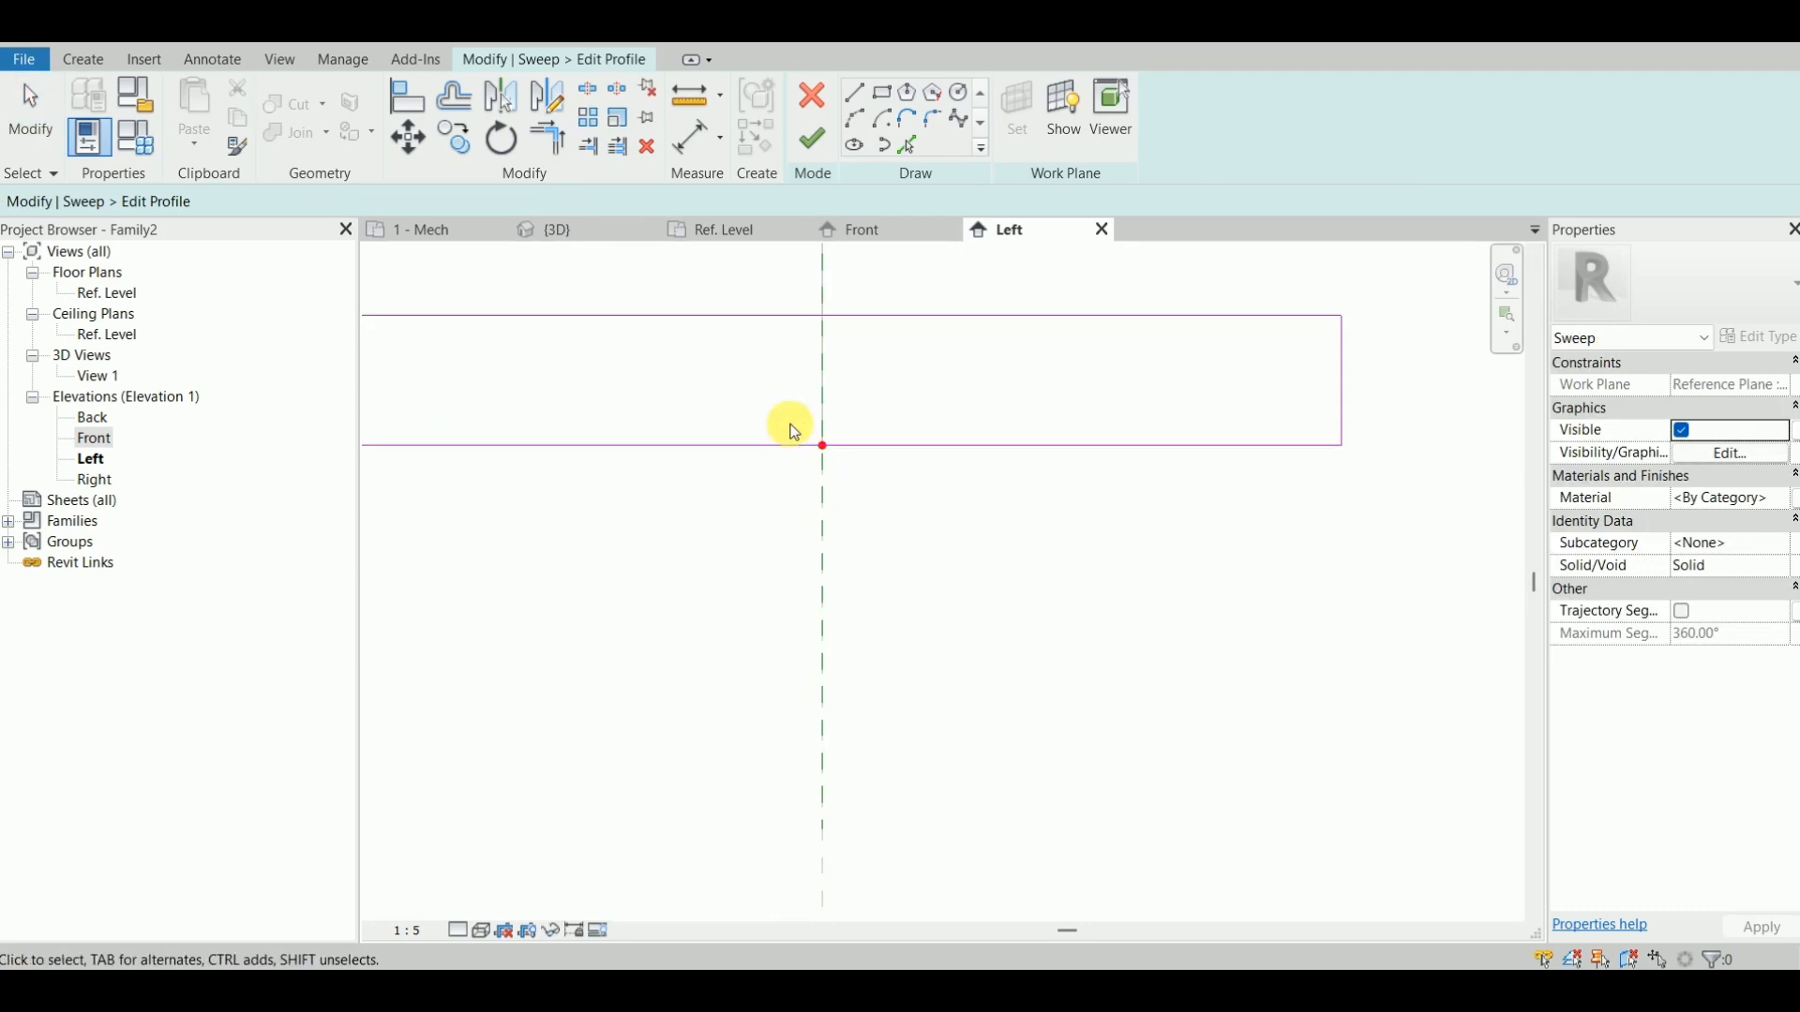
{"action": "scroll", "coordinate": [806, 414], "scroll_direction": "down", "scroll_amount": 3}
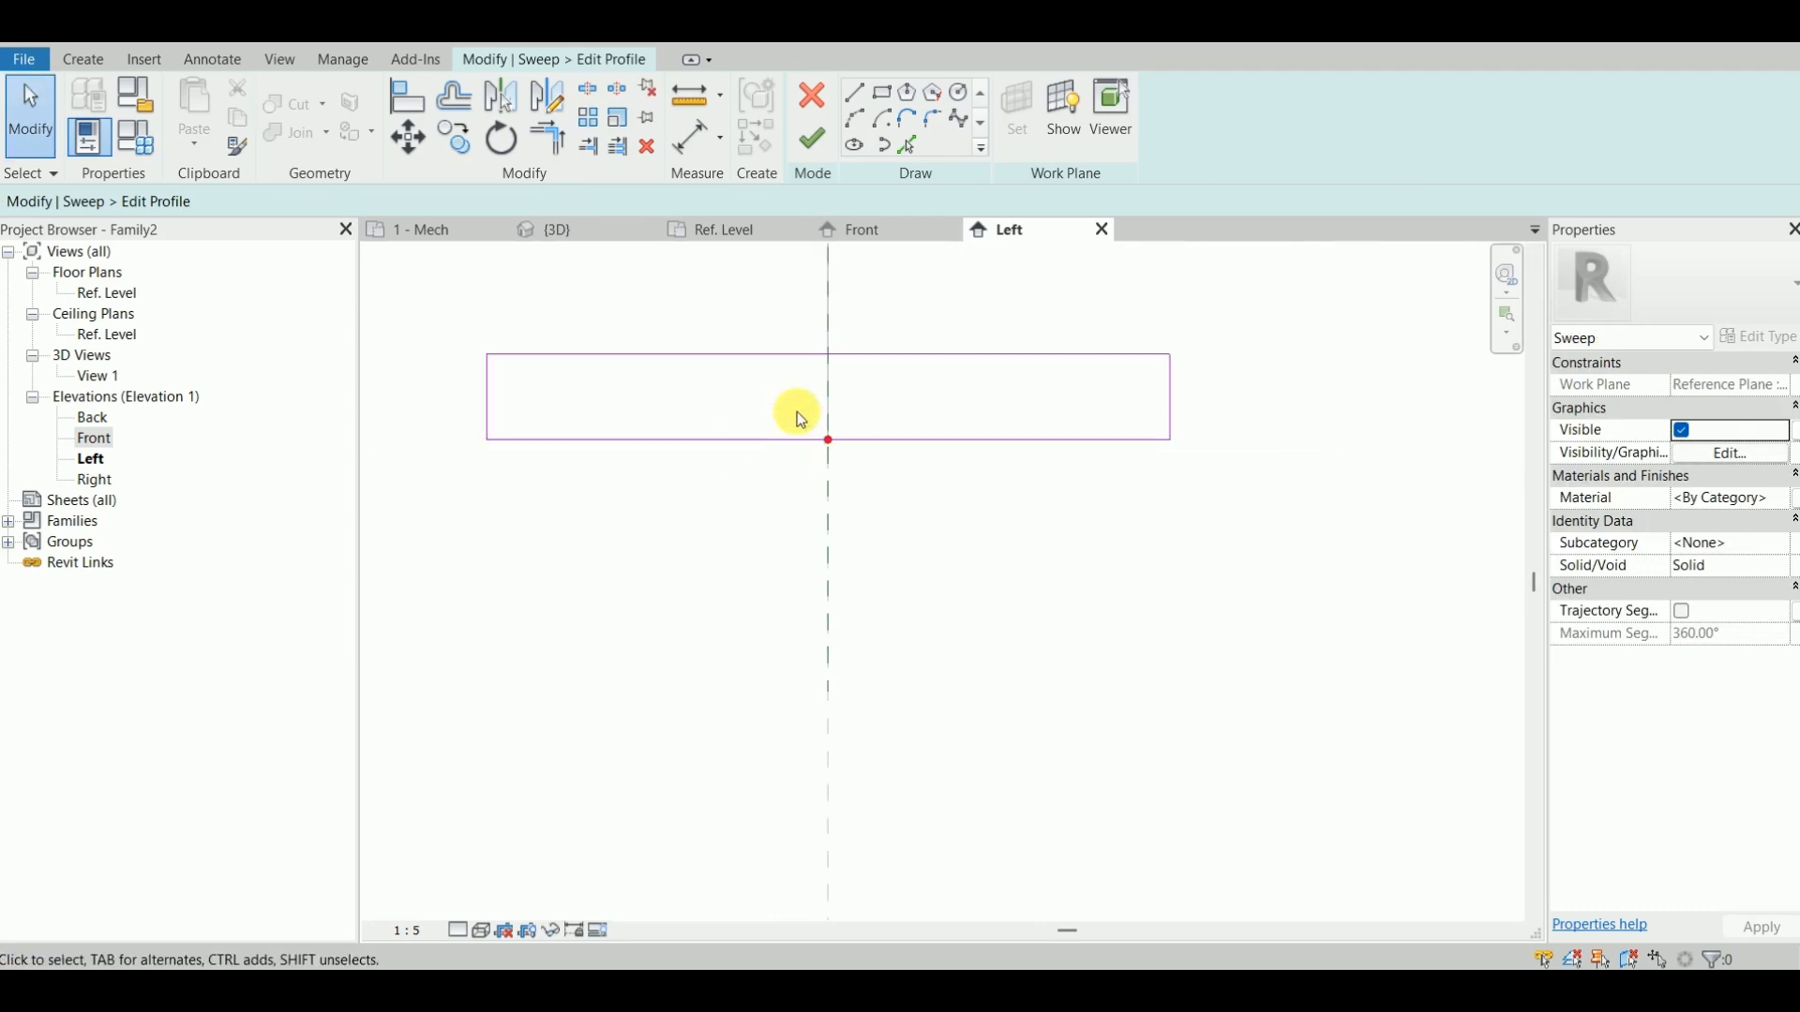
{"action": "left_click", "coordinate": [941, 396]}
{"action": "left_click_drag", "start_coordinate": [945, 401], "coordinate": [941, 525]}
{"action": "left_click", "coordinate": [727, 596]}
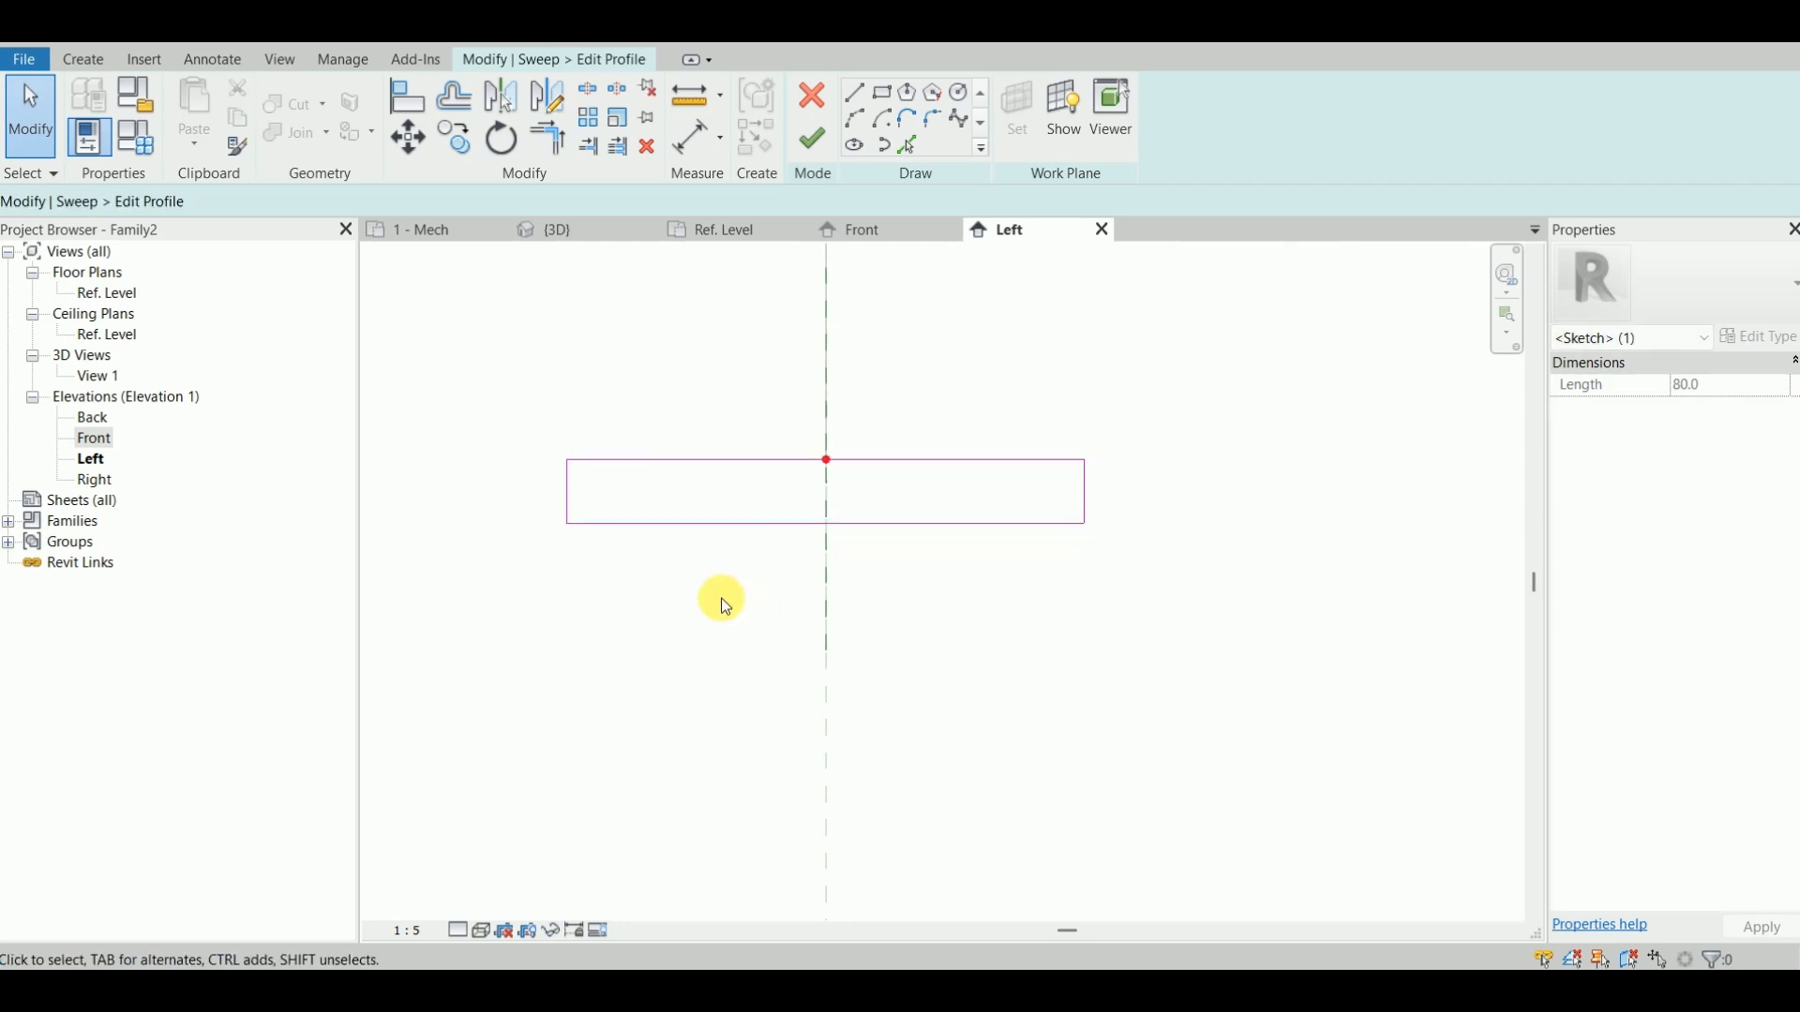
{"action": "left_click", "coordinate": [813, 140]}
{"action": "left_click", "coordinate": [813, 141]}
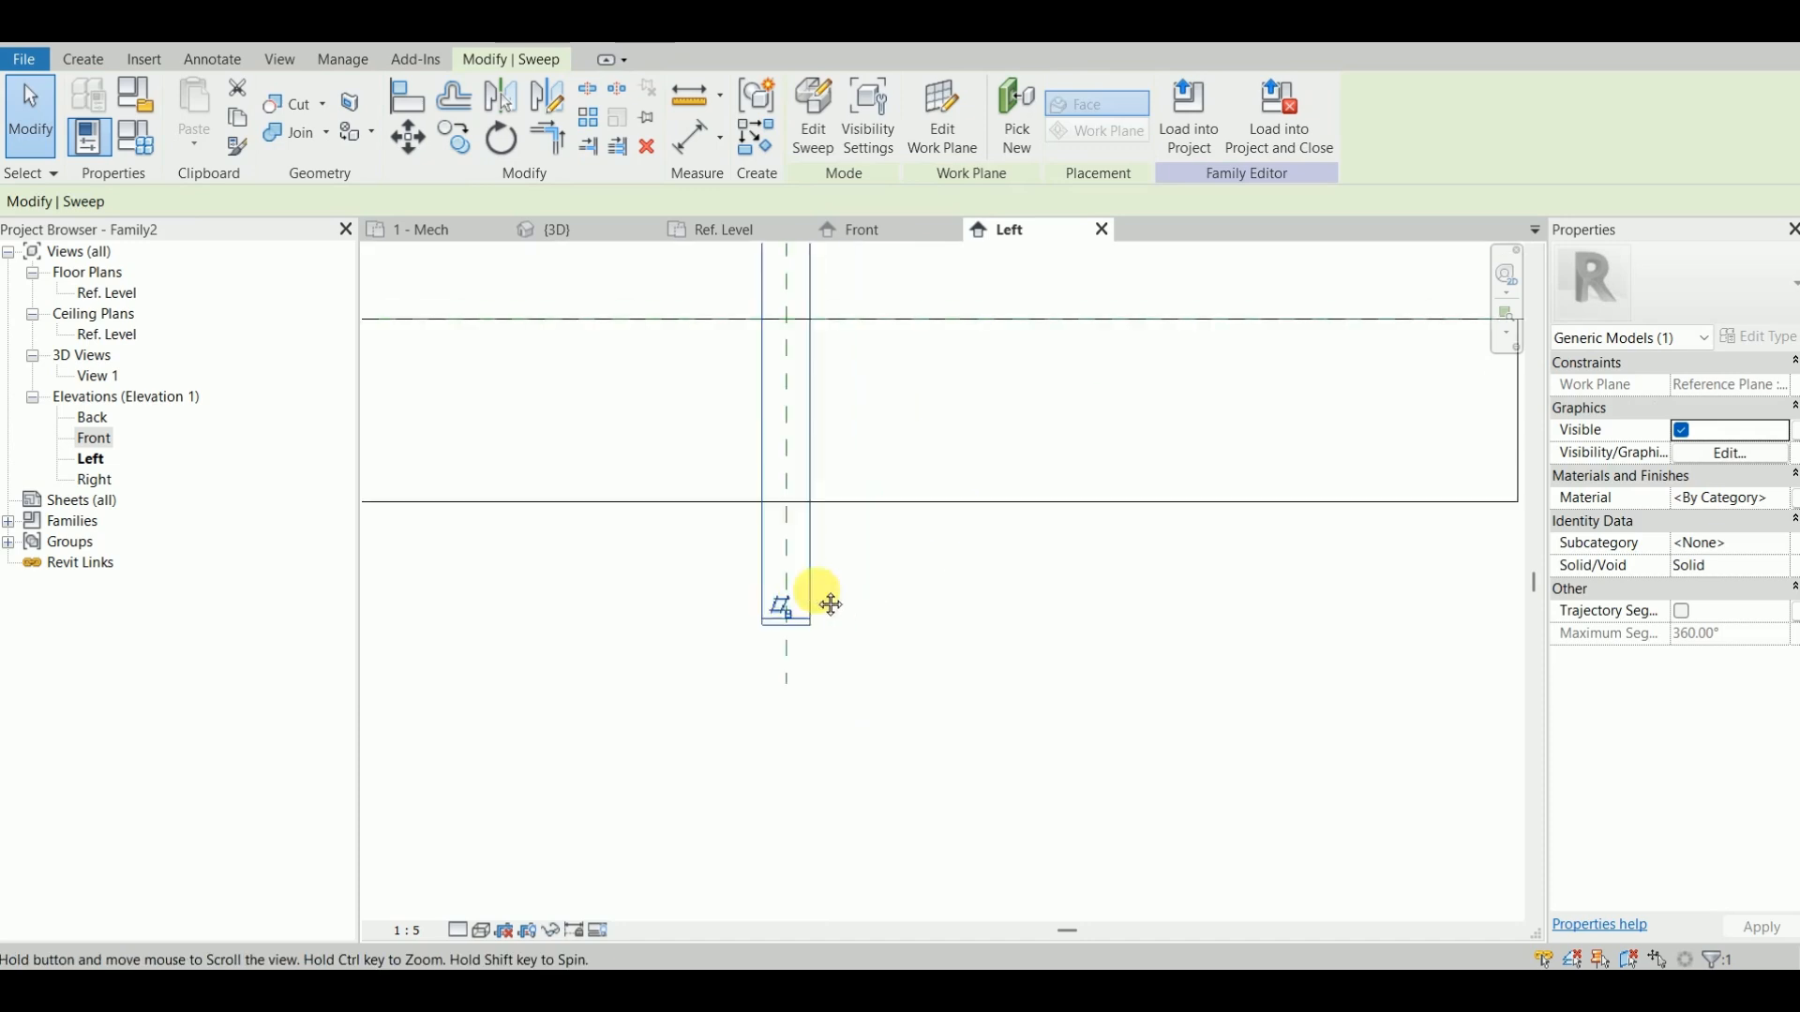
Step: Examine the overlapping strips at the top of the sweep in the front elevation and in a 3D view
{"action": "left_click", "coordinate": [816, 230]}
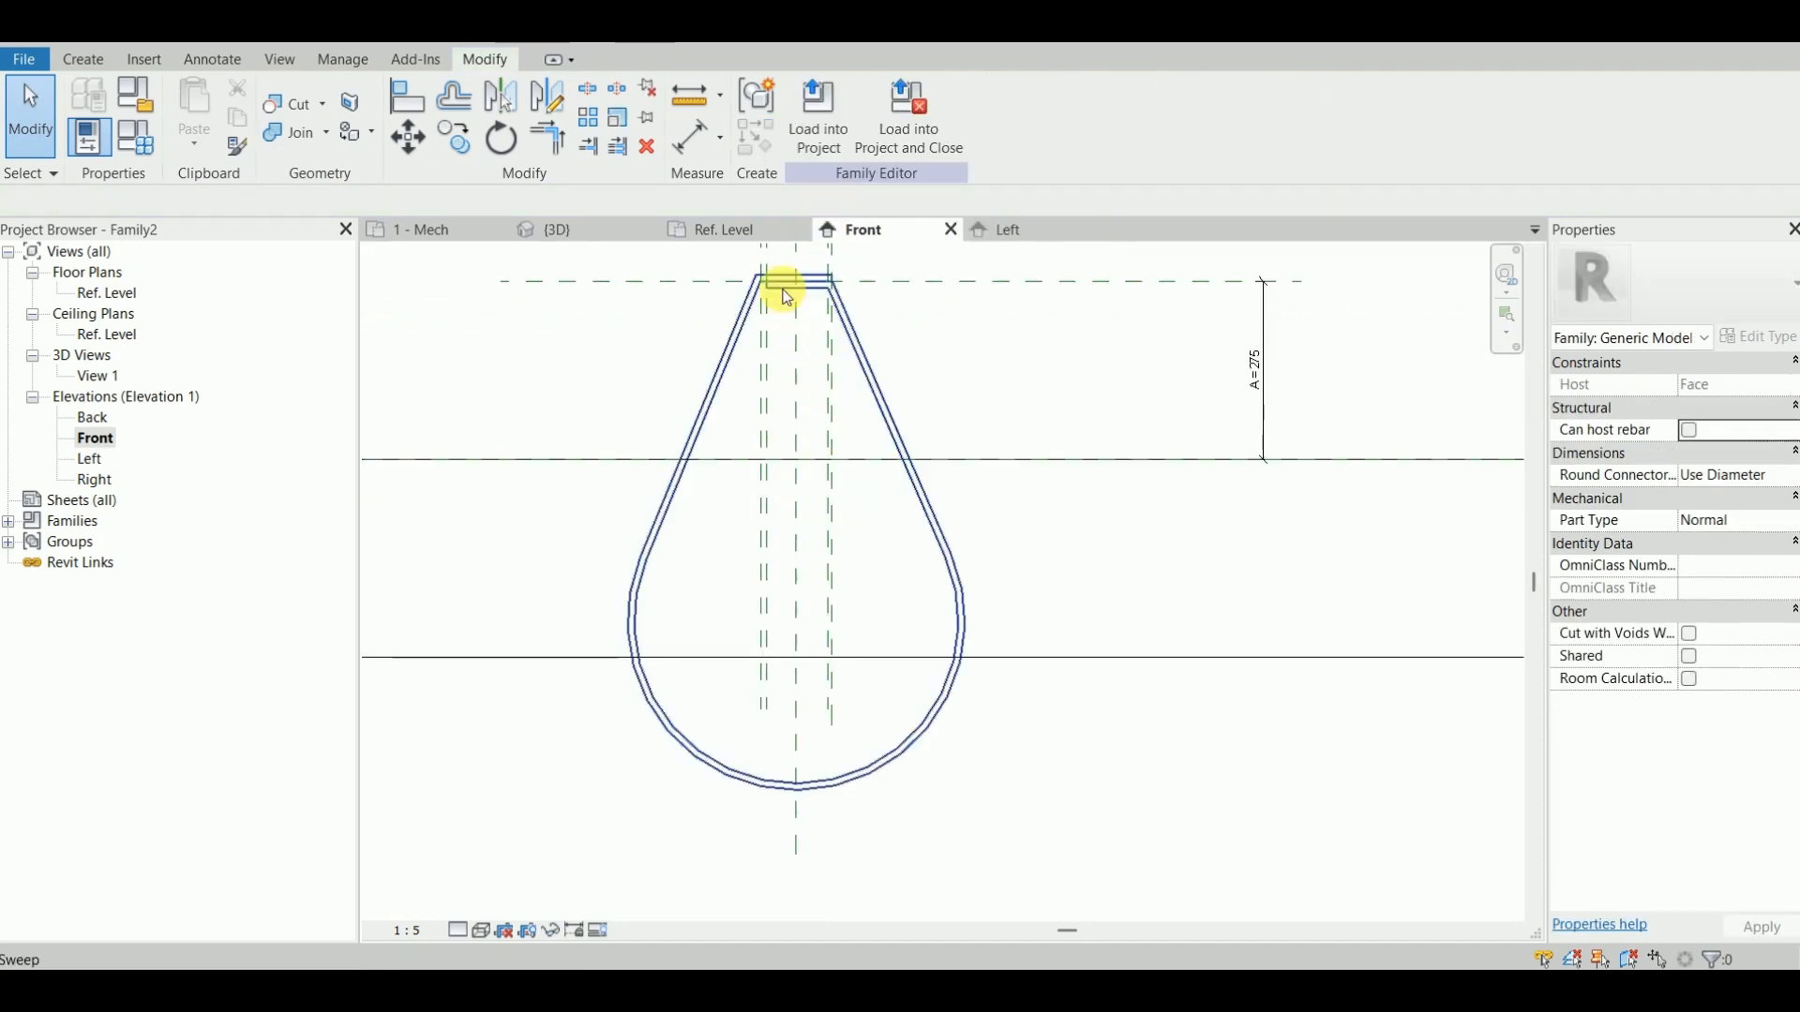
{"action": "scroll", "coordinate": [722, 267], "scroll_direction": "up", "scroll_amount": 4}
{"action": "scroll", "coordinate": [717, 266], "scroll_direction": "up", "scroll_amount": 2}
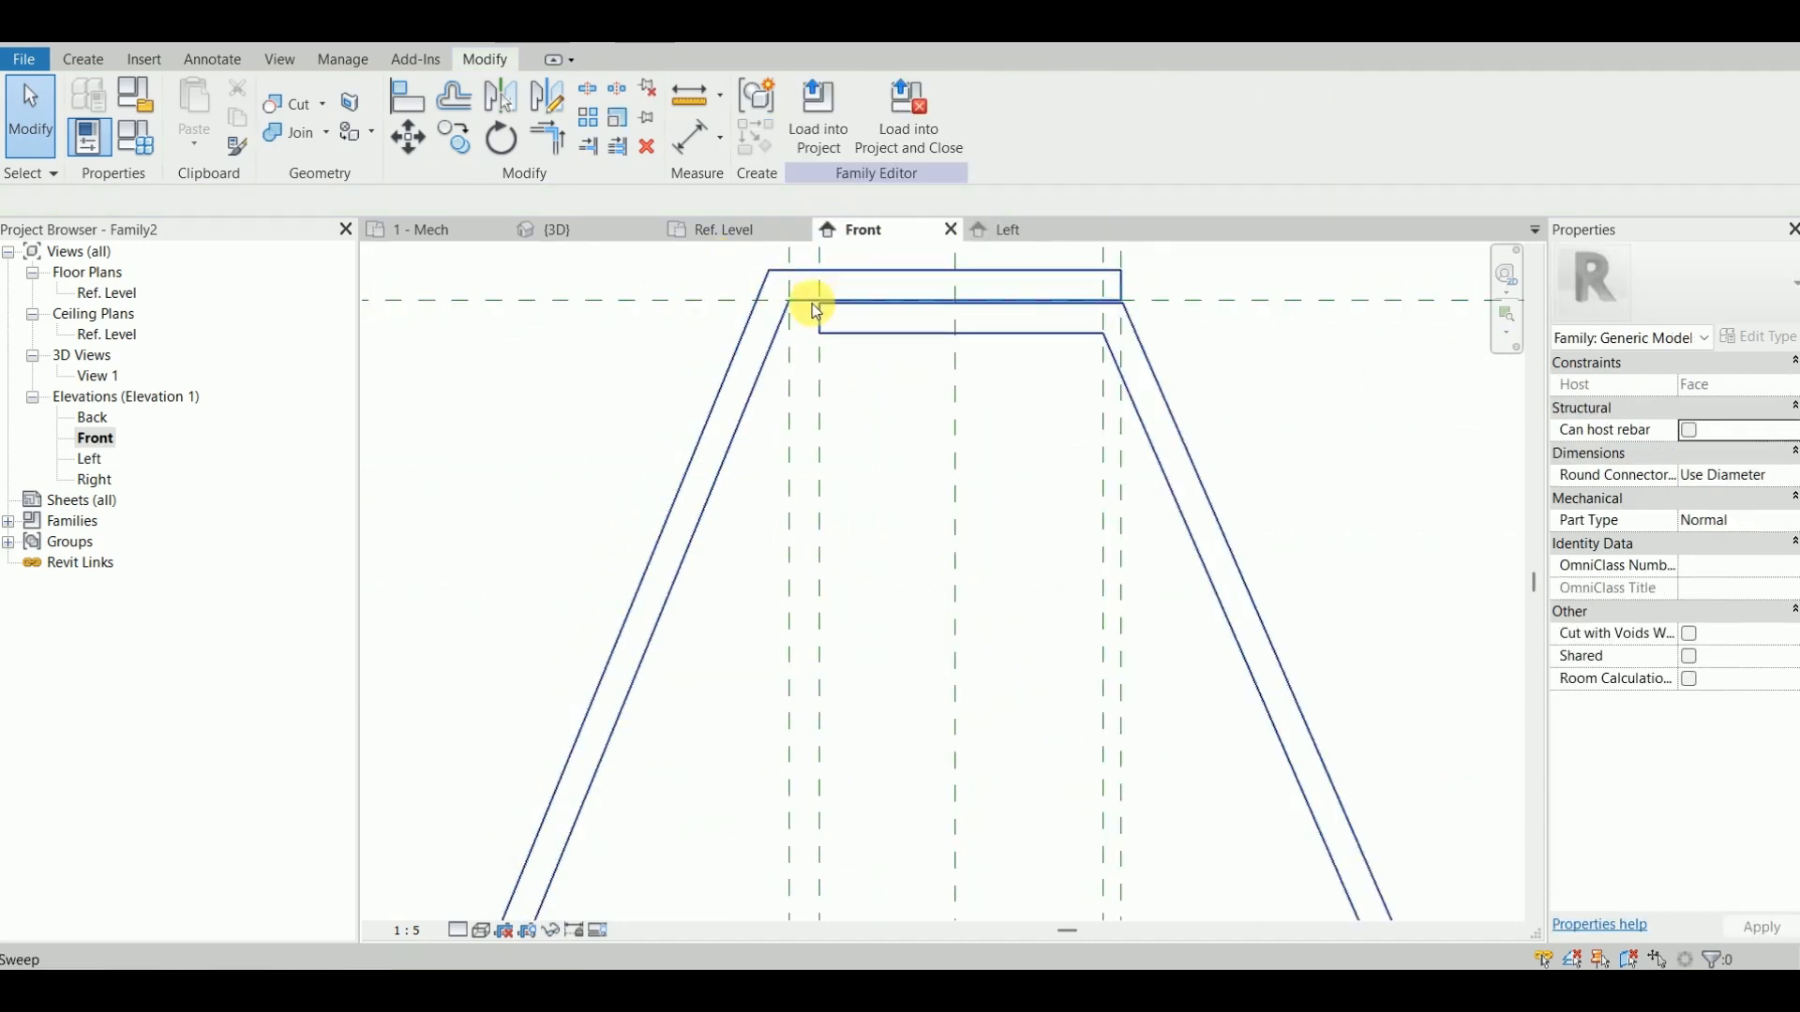
{"action": "scroll", "coordinate": [803, 302], "scroll_direction": "down", "scroll_amount": 4}
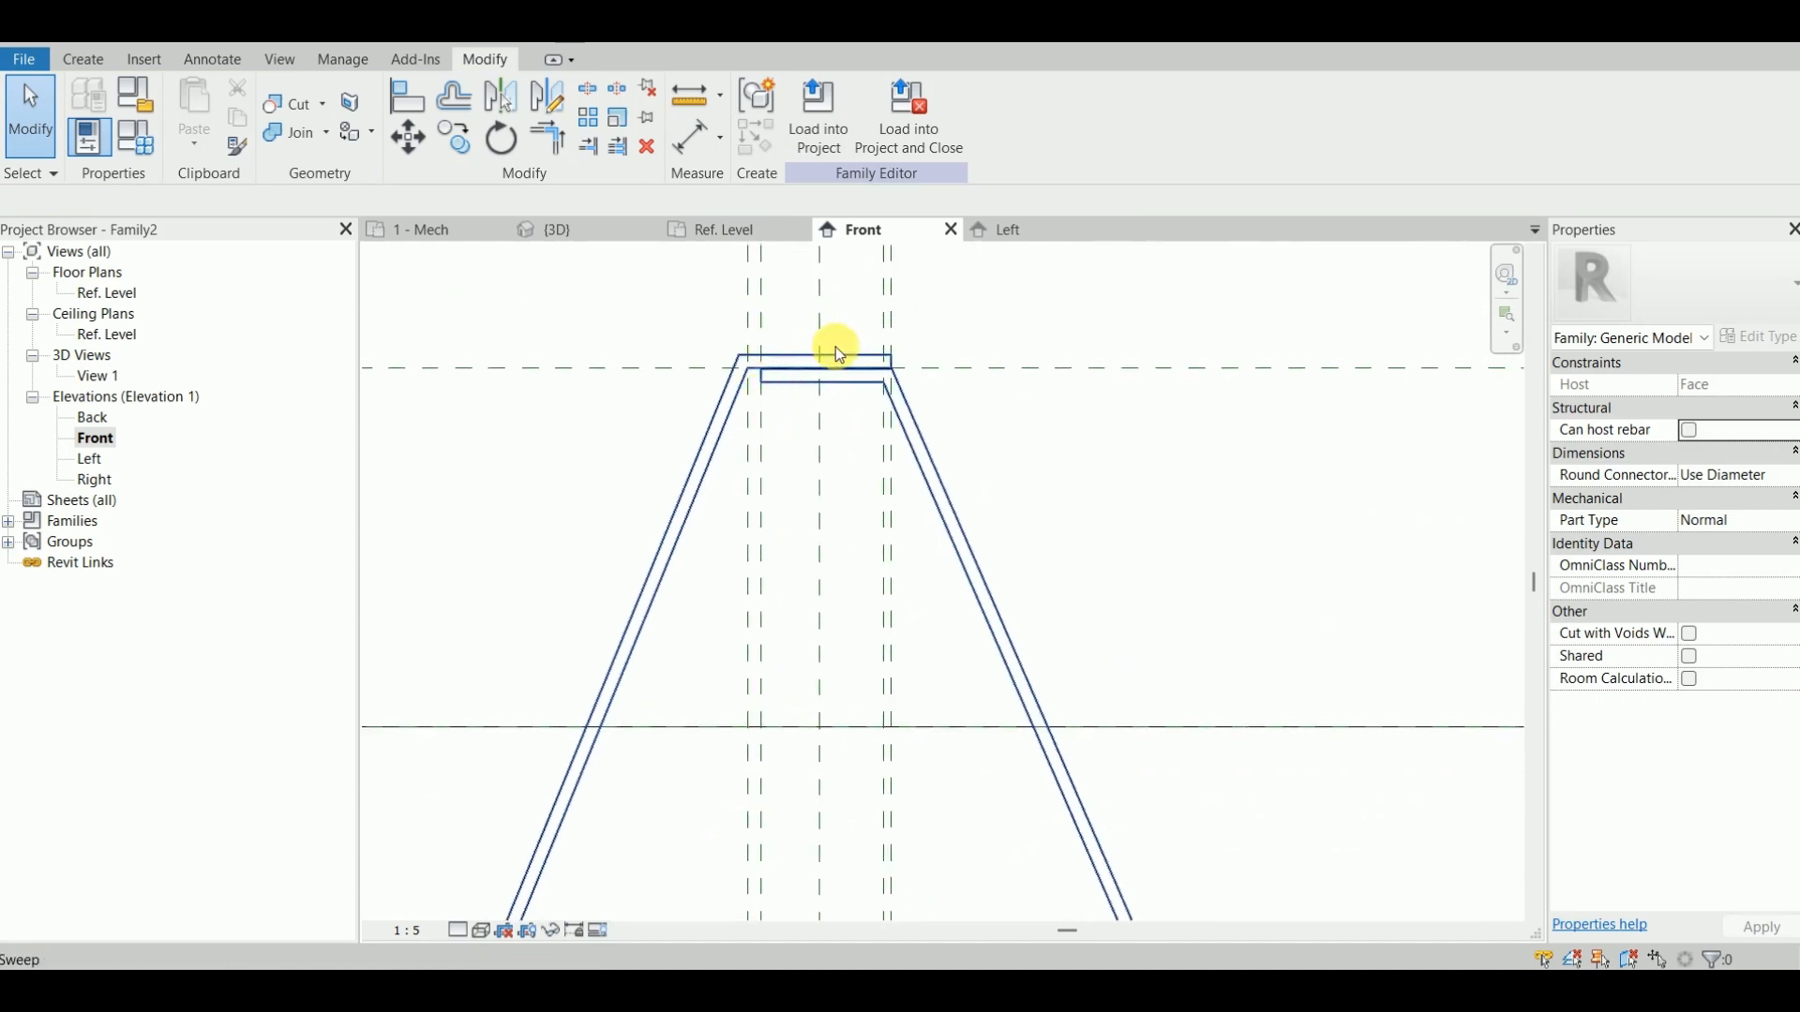
{"action": "scroll", "coordinate": [783, 375], "scroll_direction": "down", "scroll_amount": 2}
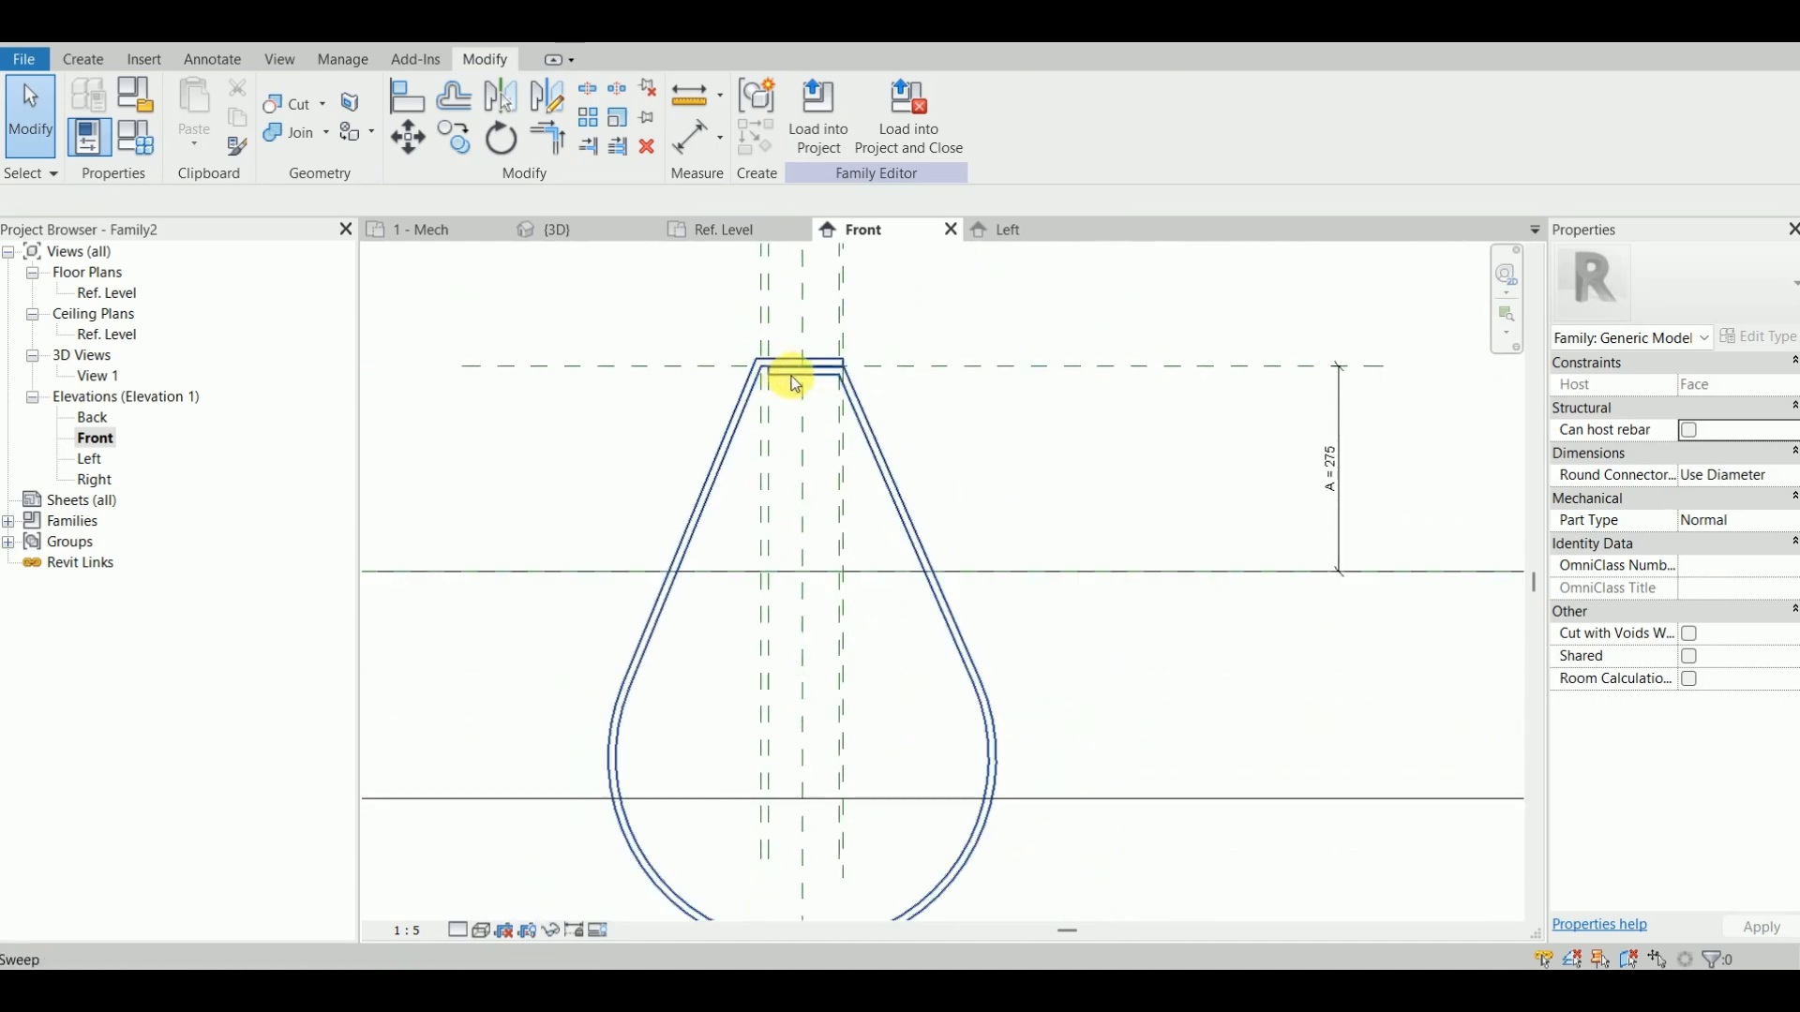
{"action": "scroll", "coordinate": [807, 386], "scroll_direction": "down", "scroll_amount": 2}
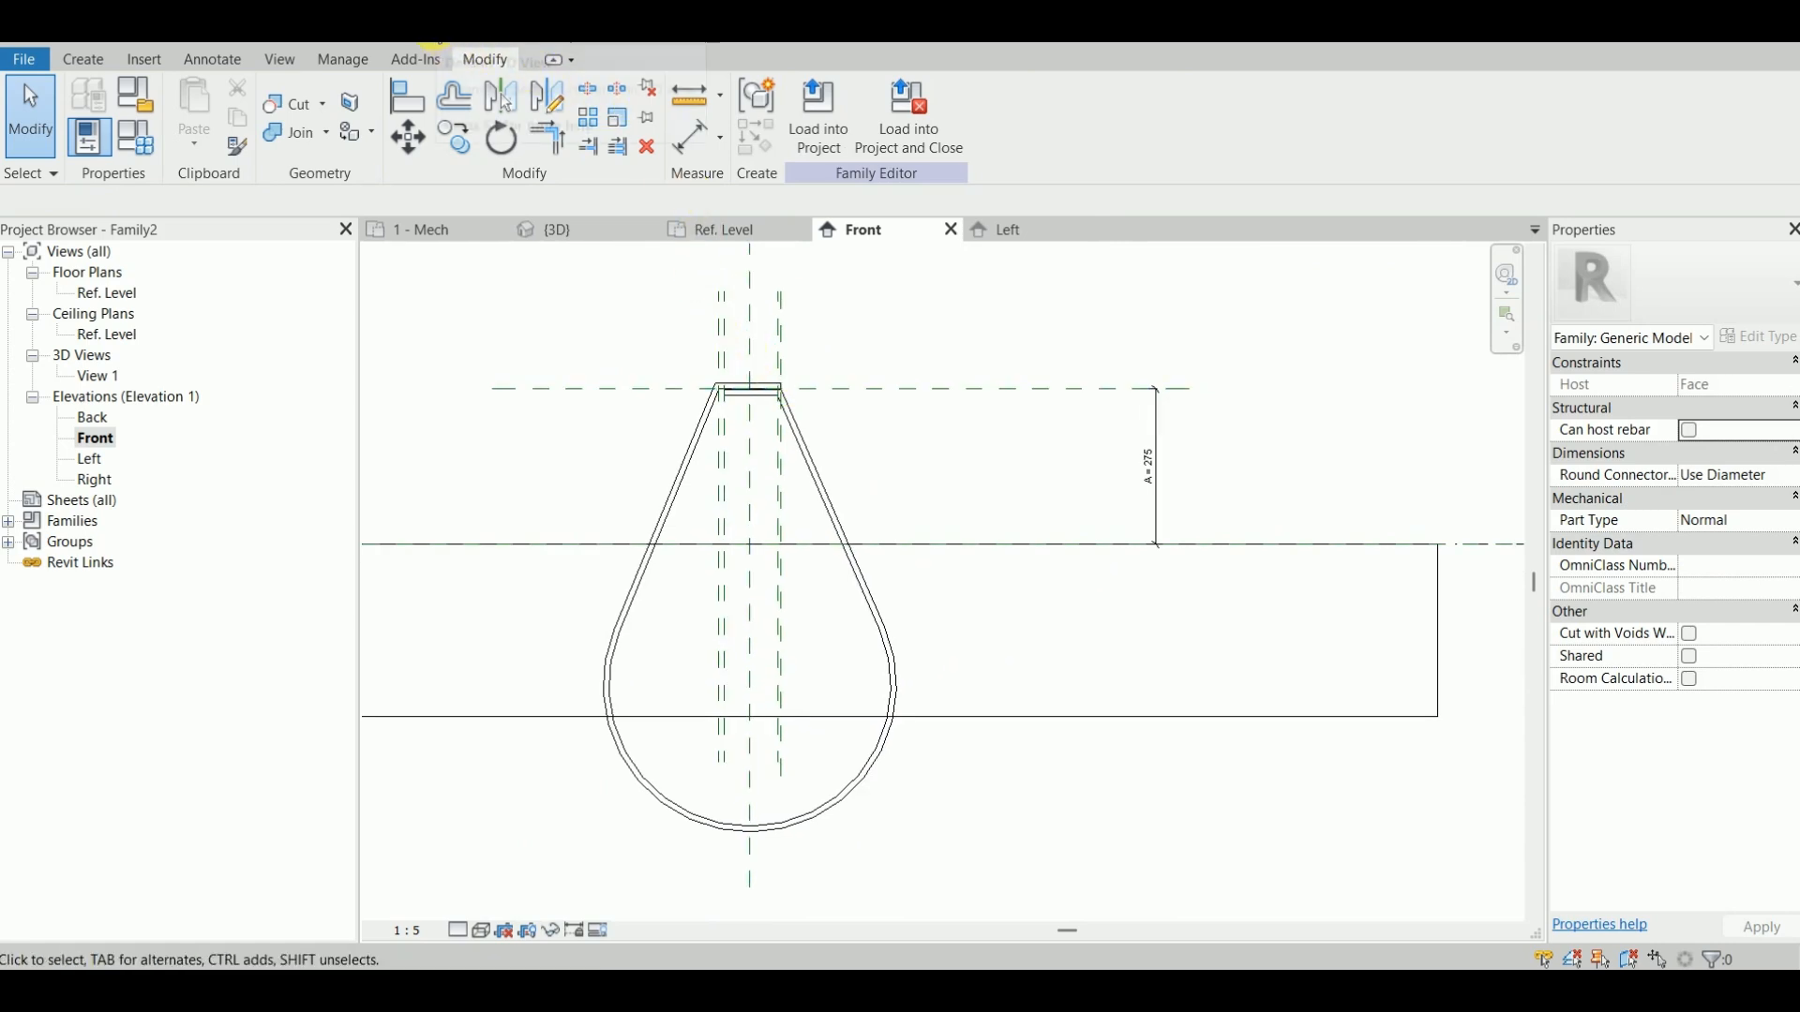
{"action": "left_click", "coordinate": [437, 41]}
{"action": "scroll", "coordinate": [928, 557], "scroll_direction": "up", "scroll_amount": 5}
{"action": "mouse_move", "coordinate": [891, 564]}
{"action": "middle_mouse_down"}
{"action": "mouse_move", "coordinate": [771, 605]}
{"action": "mouse_move", "coordinate": [769, 588]}
{"action": "mouse_move", "coordinate": [740, 595]}
{"action": "mouse_move", "coordinate": [783, 553]}
{"action": "middle_mouse_up"}
{"action": "key", "text": "d"}
Step: Assign the Default material to the teardrop sweep, with its appearance colour set to RGB 205-205-205
{"action": "left_click", "coordinate": [821, 538]}
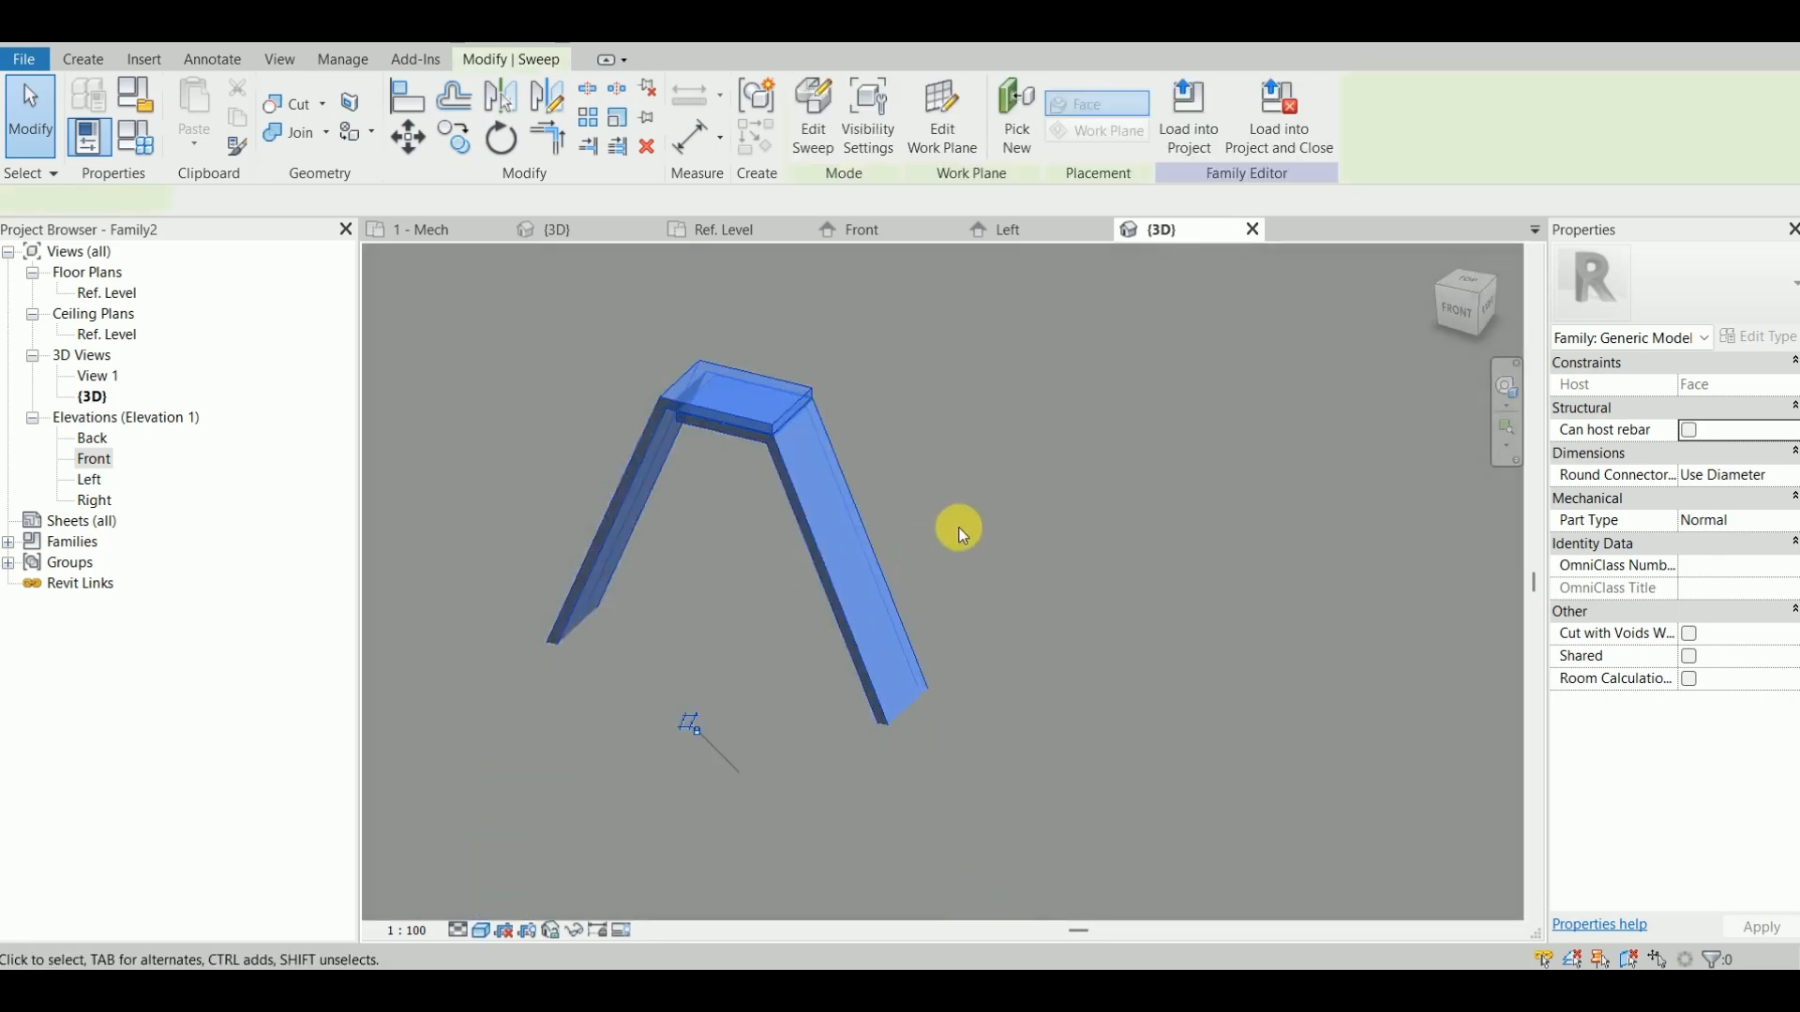
{"action": "scroll", "coordinate": [938, 543], "scroll_direction": "down", "scroll_amount": 2}
{"action": "left_click", "coordinate": [1762, 497]}
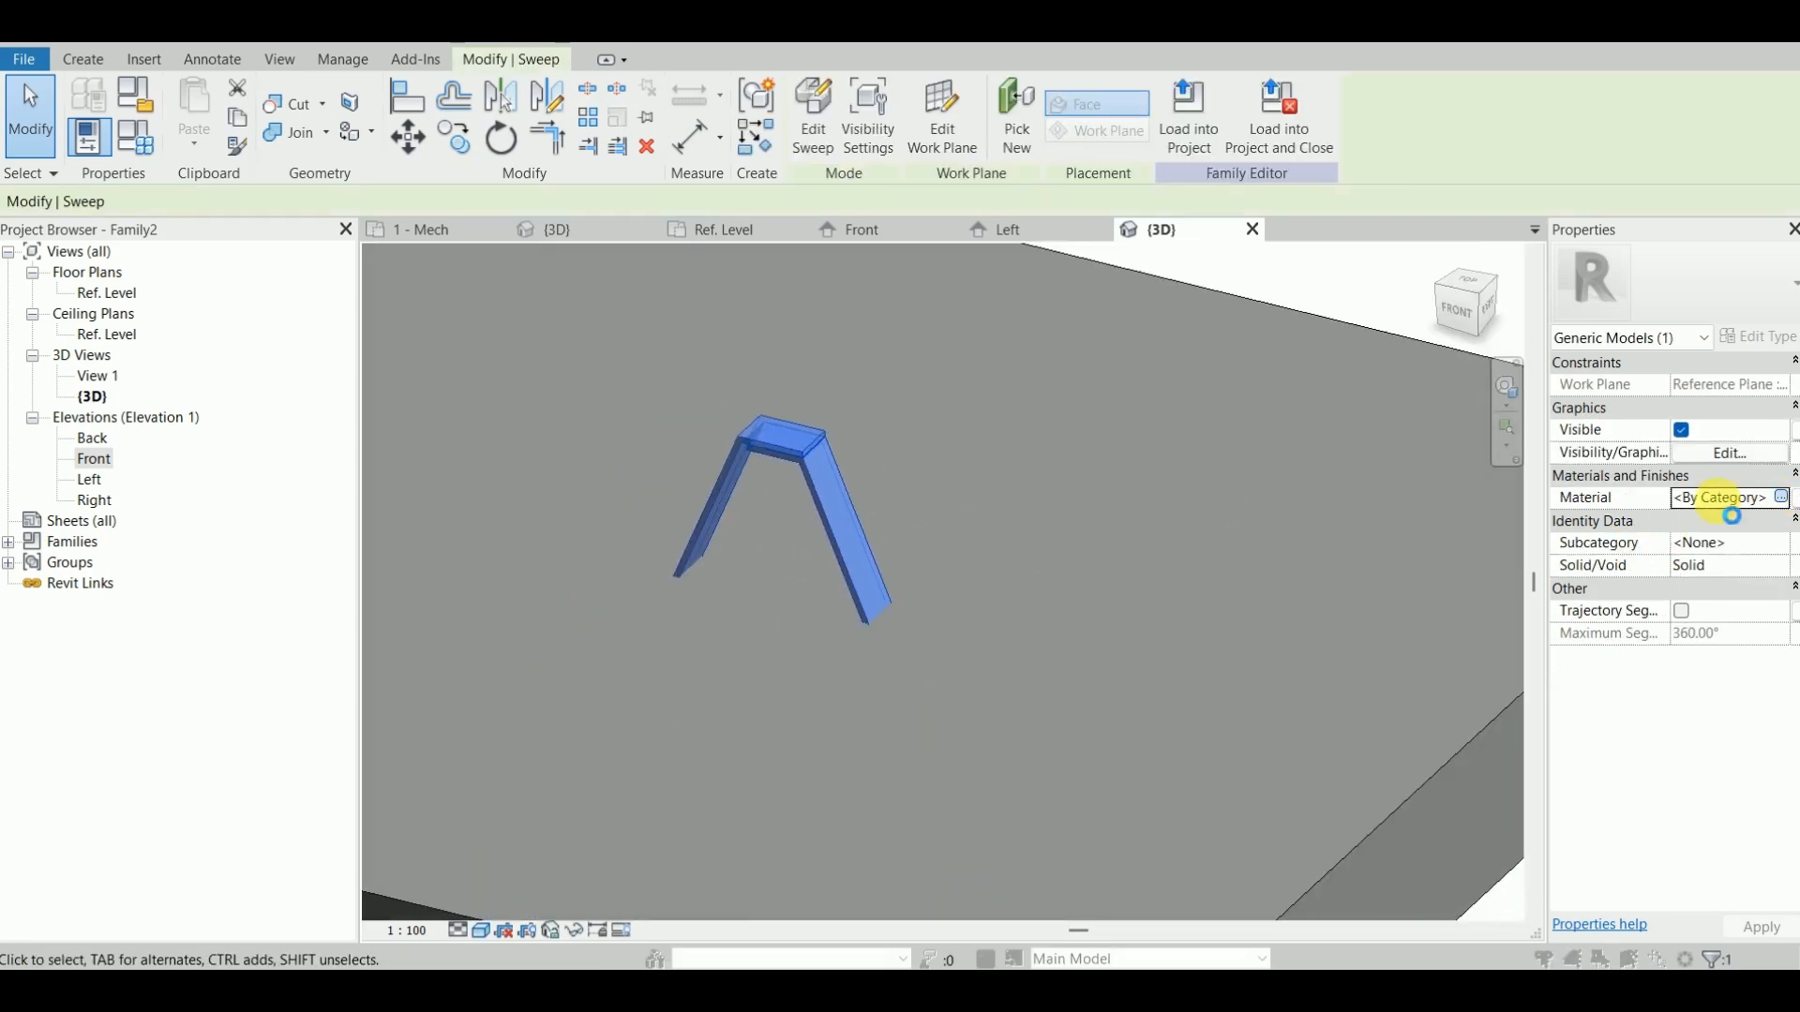
{"action": "left_click", "coordinate": [1782, 498]}
{"action": "left_click", "coordinate": [610, 530]}
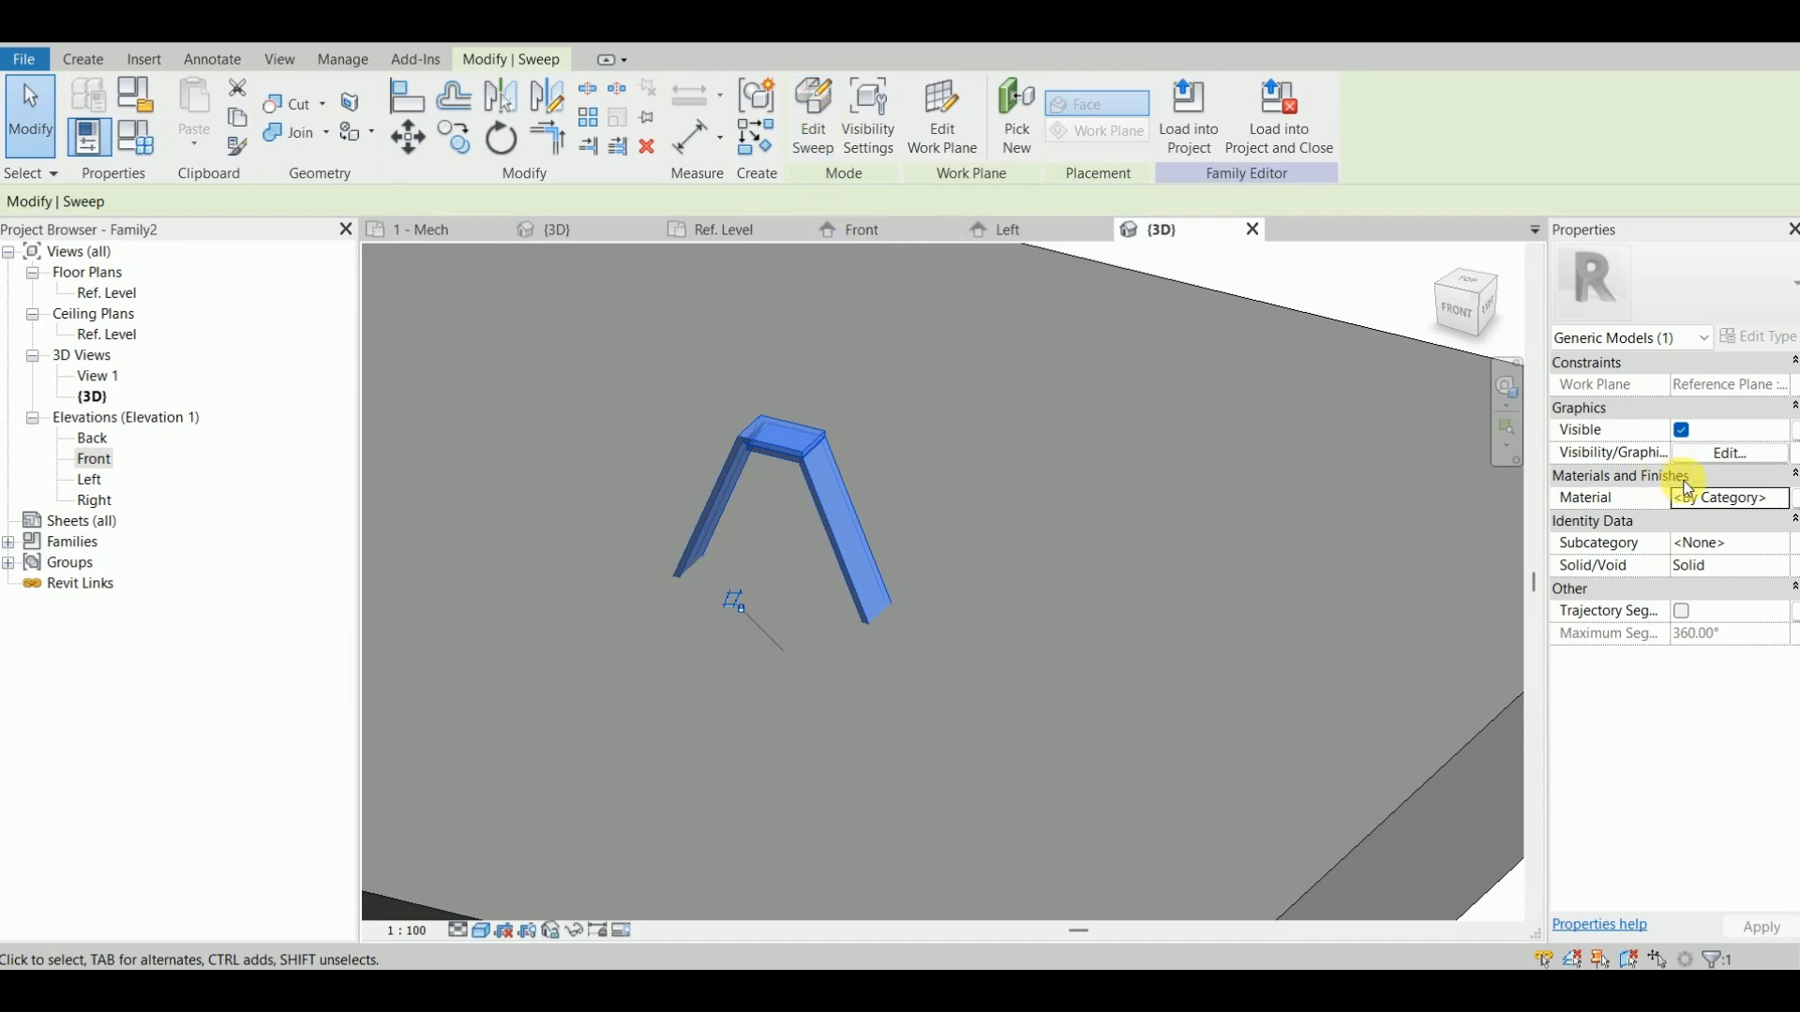
{"action": "left_click", "coordinate": [1772, 499]}
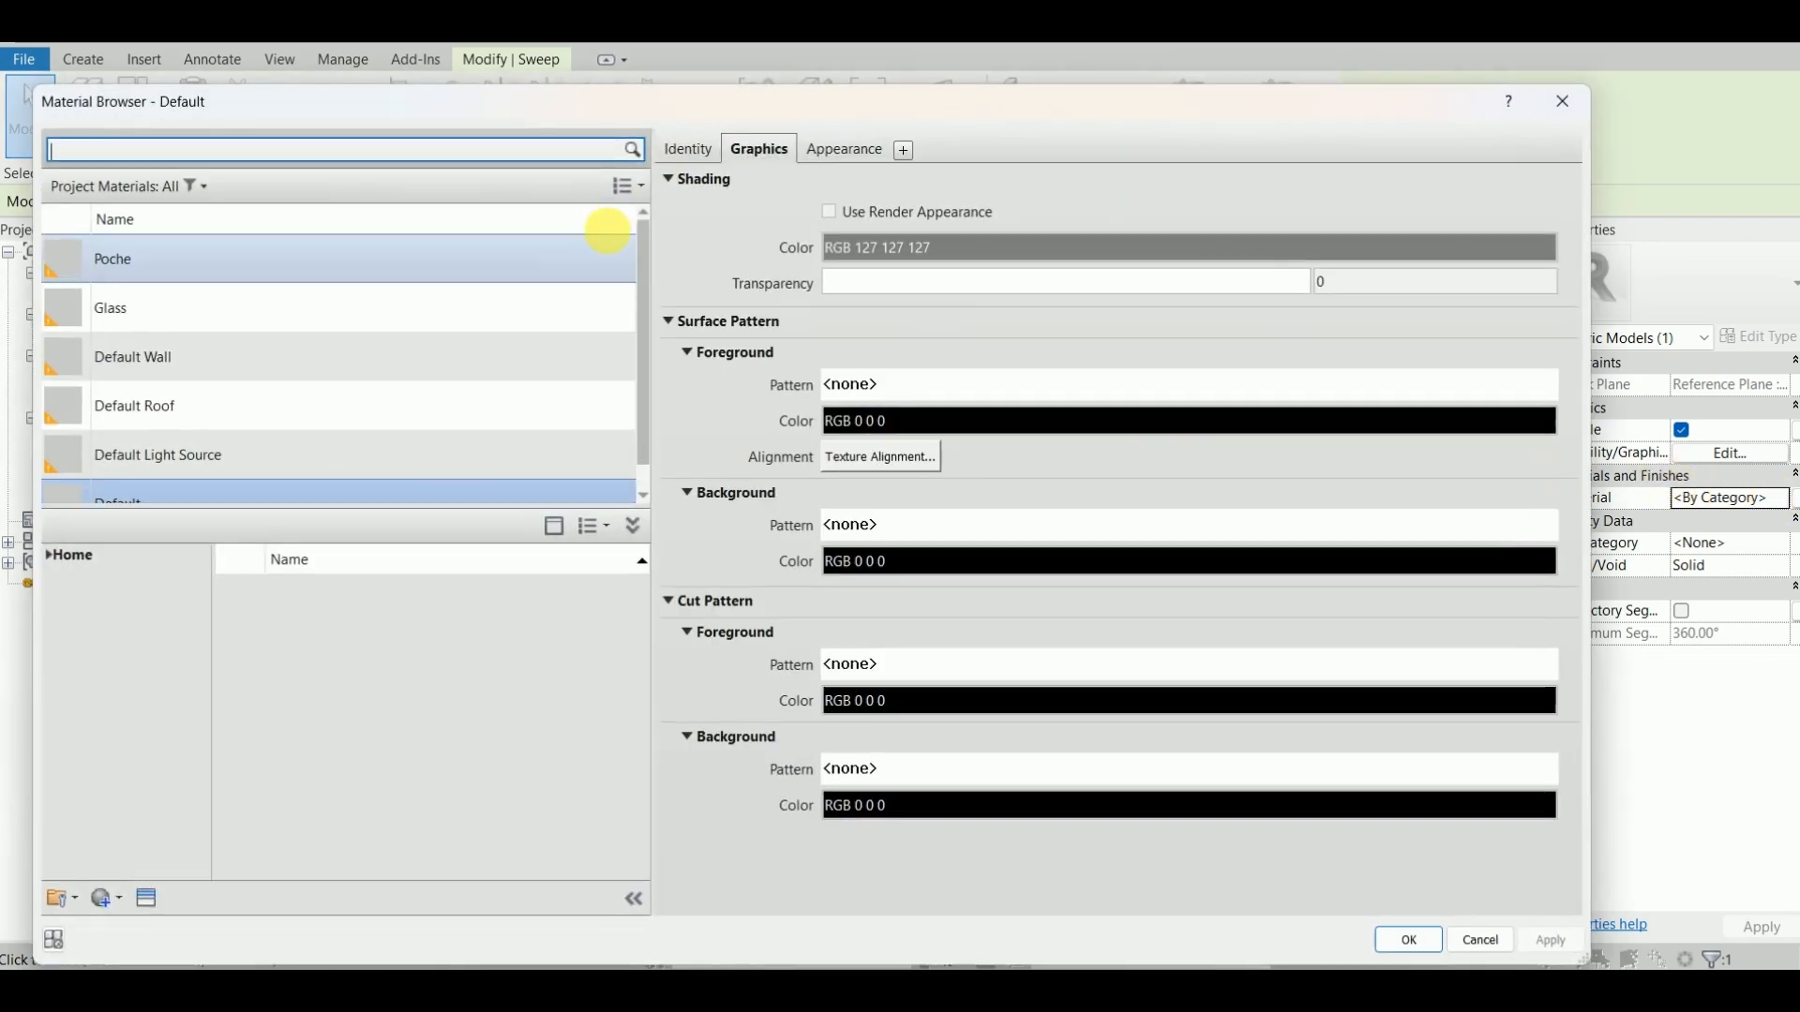
{"action": "left_click", "coordinate": [851, 147]}
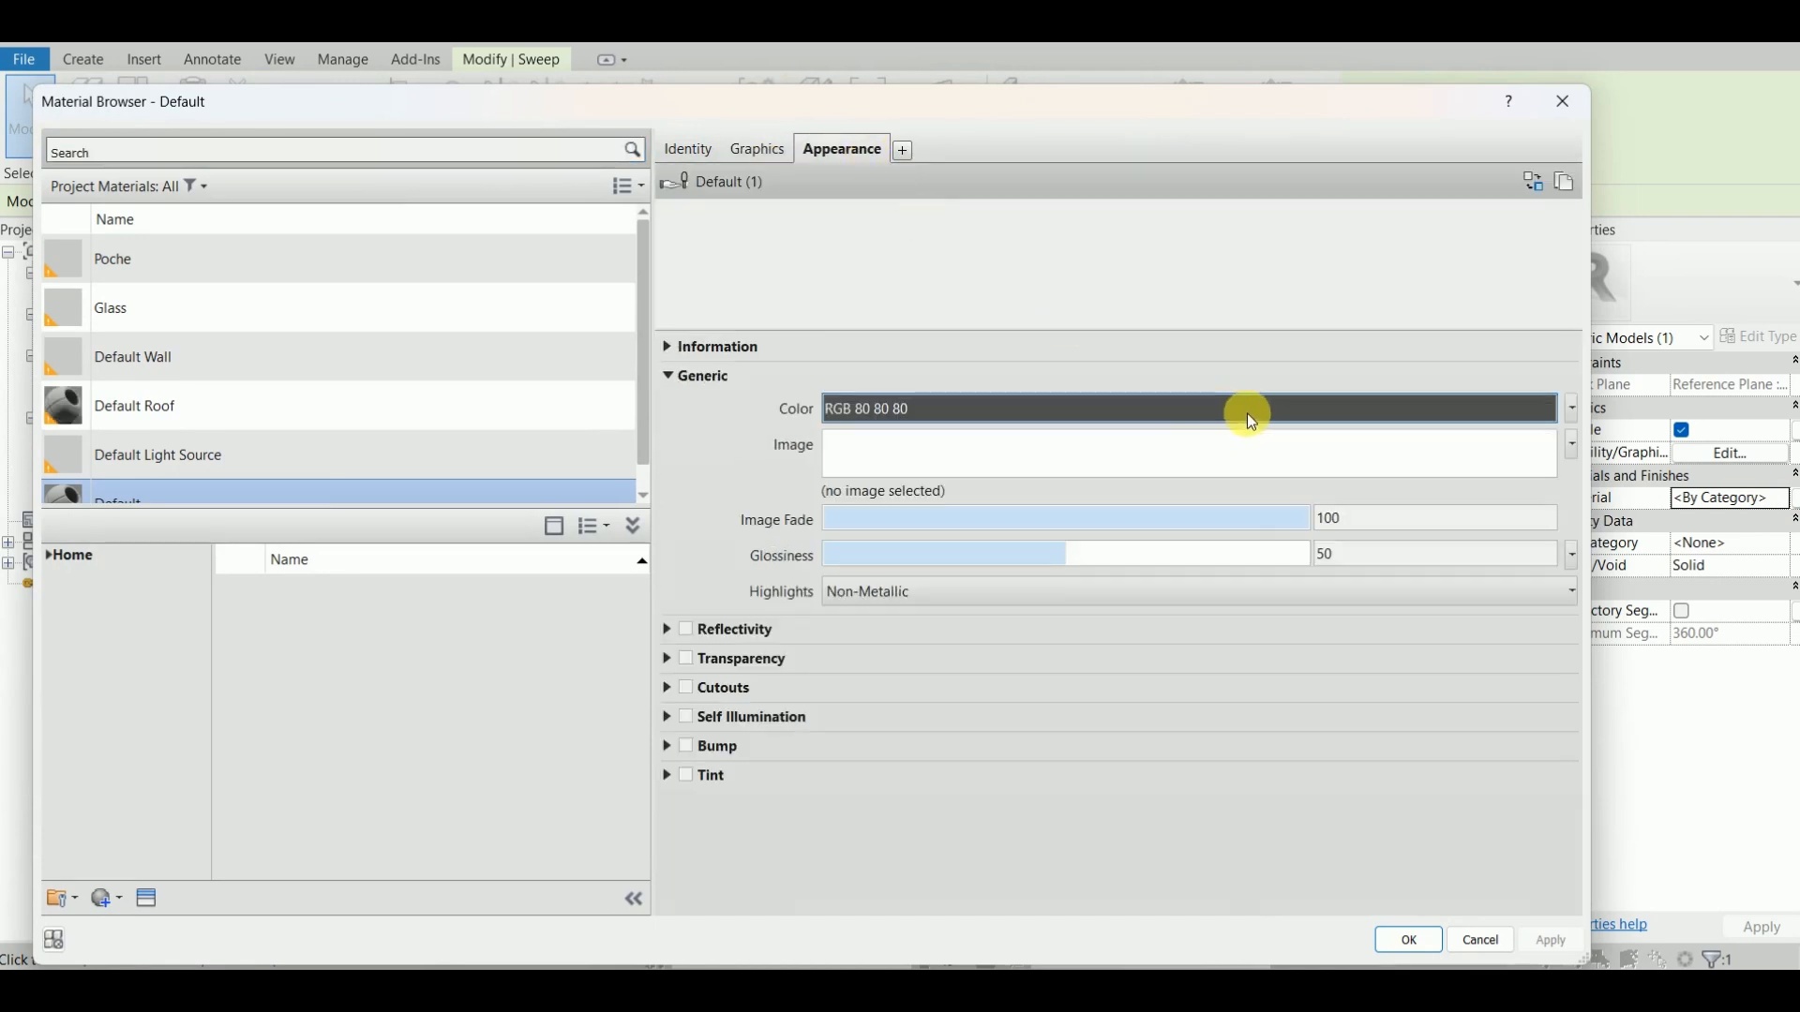
{"action": "left_click", "coordinate": [1248, 418]}
{"action": "left_click_drag", "start_coordinate": [1055, 407], "coordinate": [1055, 400]}
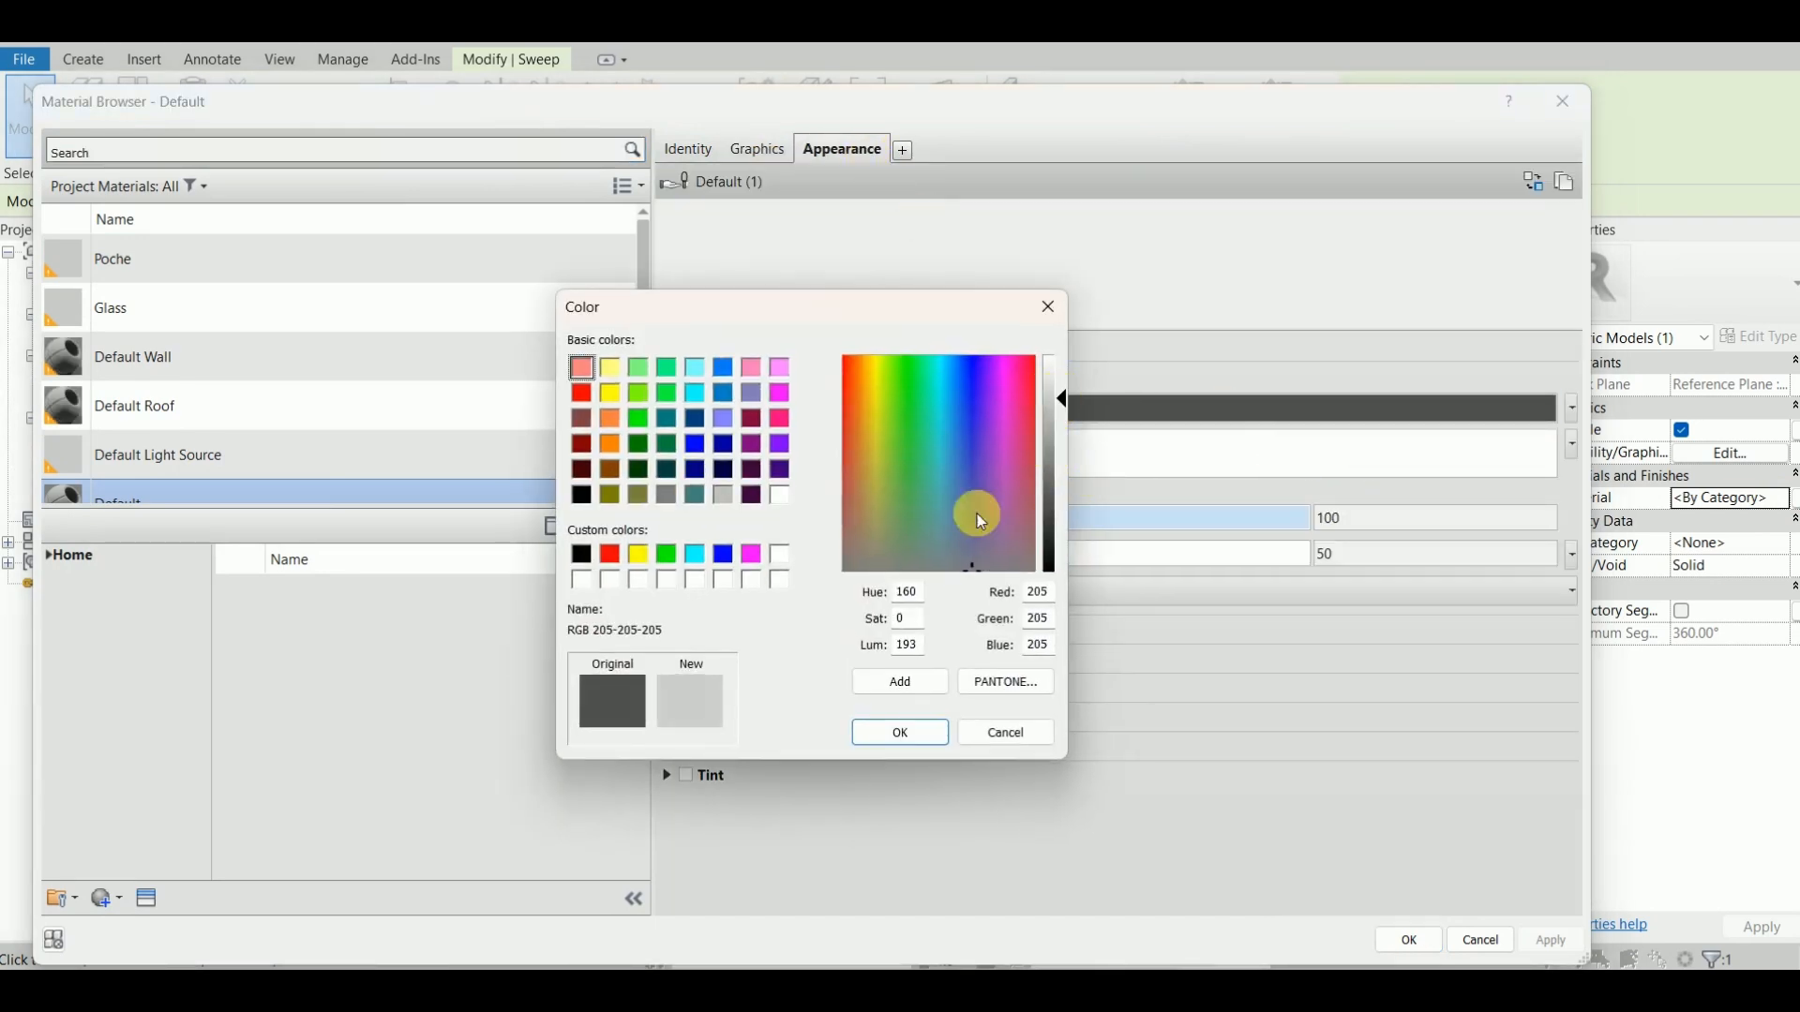
{"action": "key", "text": "Return"}
{"action": "left_click", "coordinate": [754, 150]}
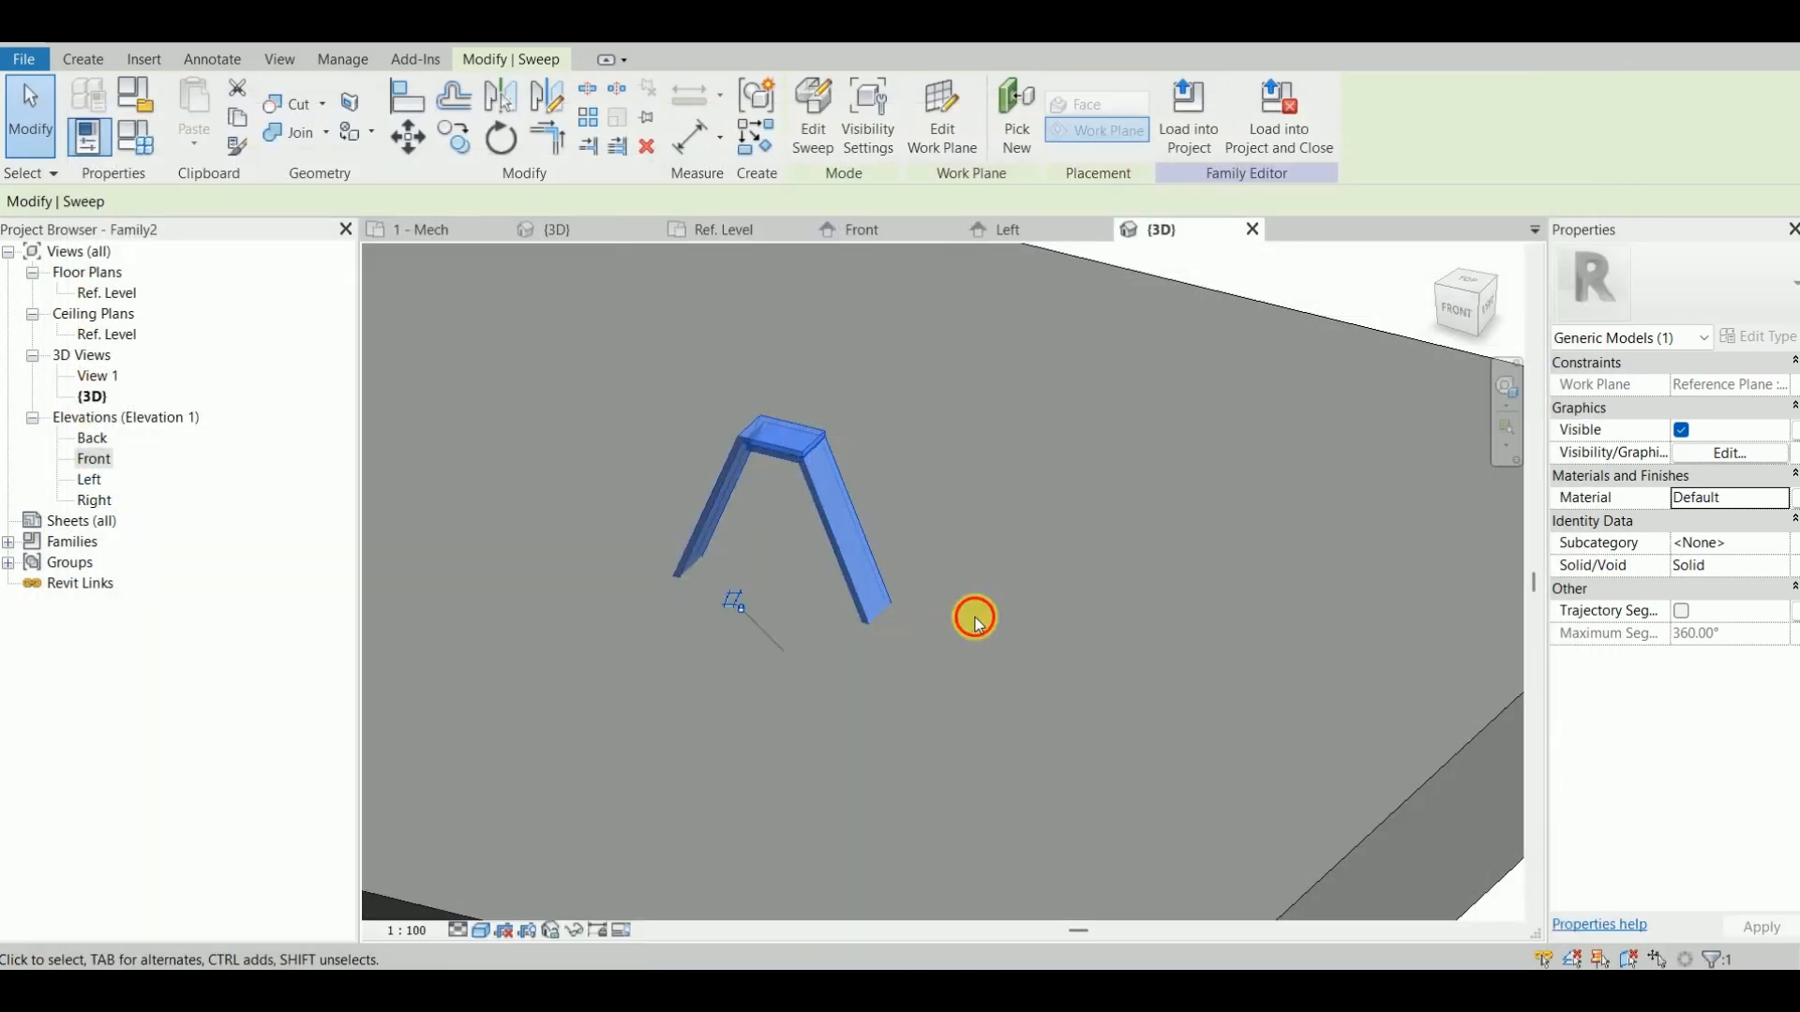
{"action": "left_click", "coordinate": [972, 615]}
Step: Set the work plane by picking the top face of the hanger's upper strip
{"action": "middle_click_drag", "start_coordinate": [972, 615], "coordinate": [659, 390], "text": "shift"}
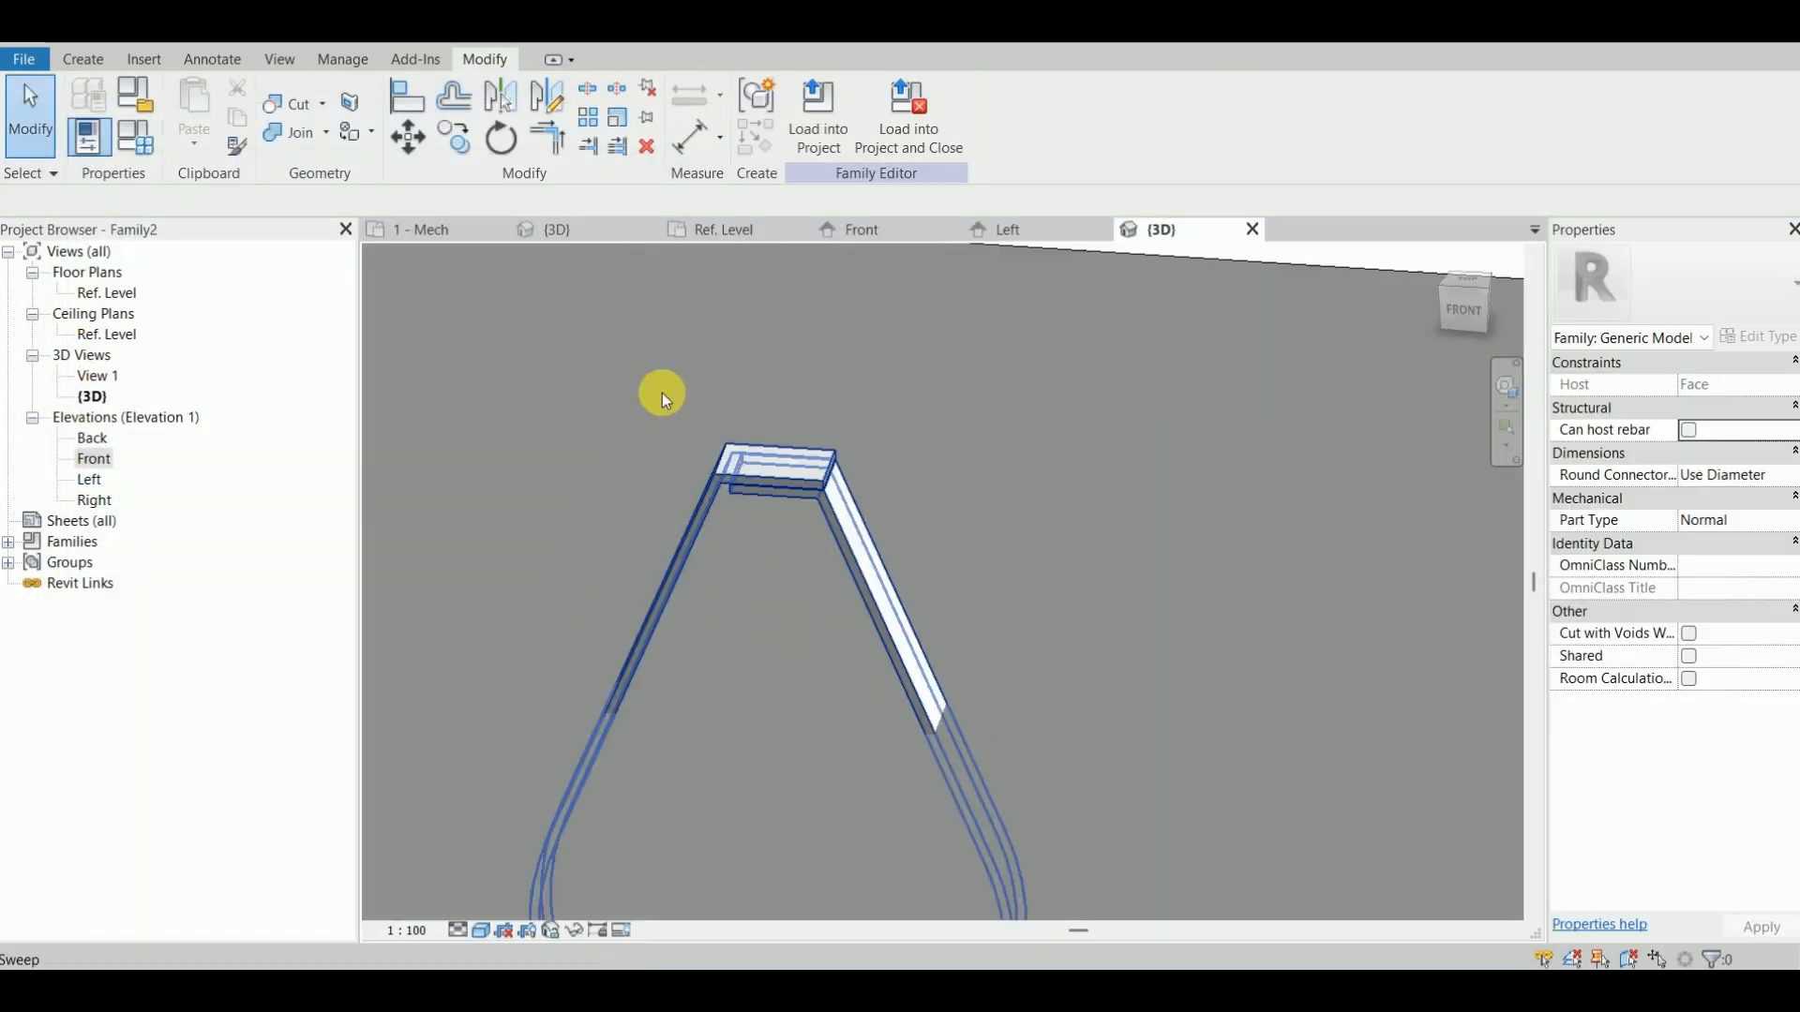
{"action": "left_click", "coordinate": [82, 58]}
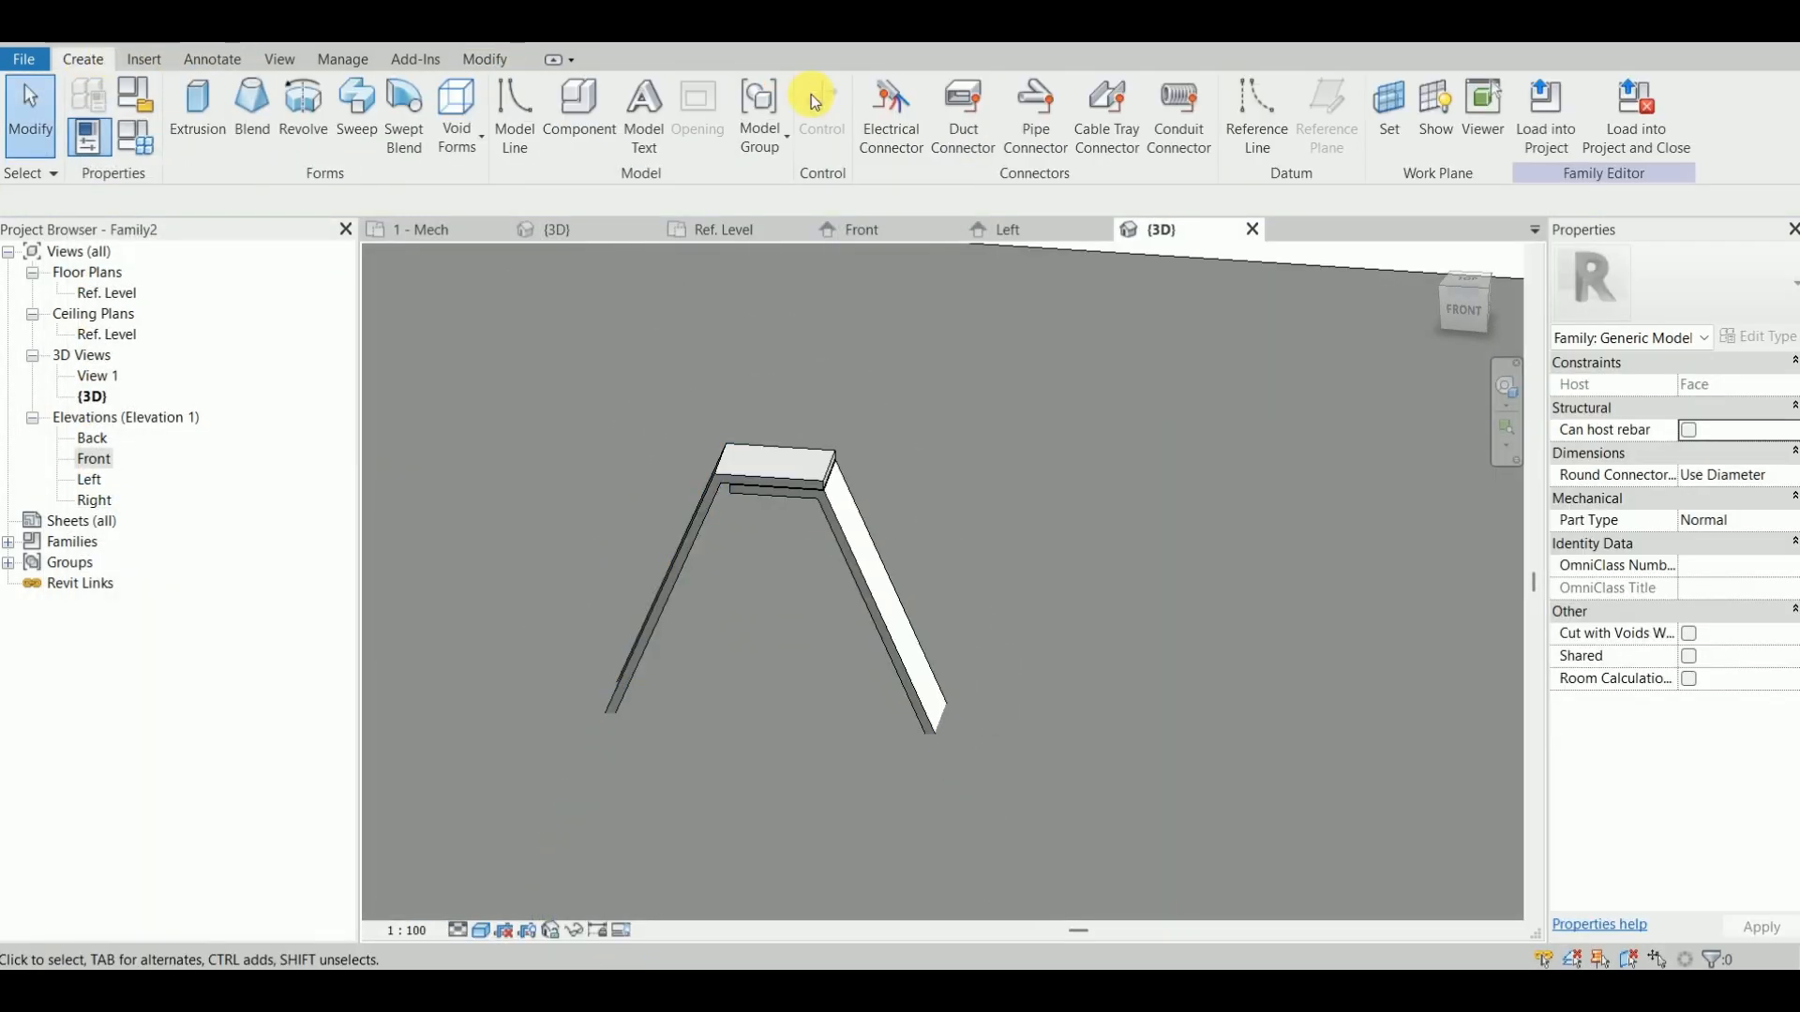
{"action": "left_click", "coordinate": [1399, 111]}
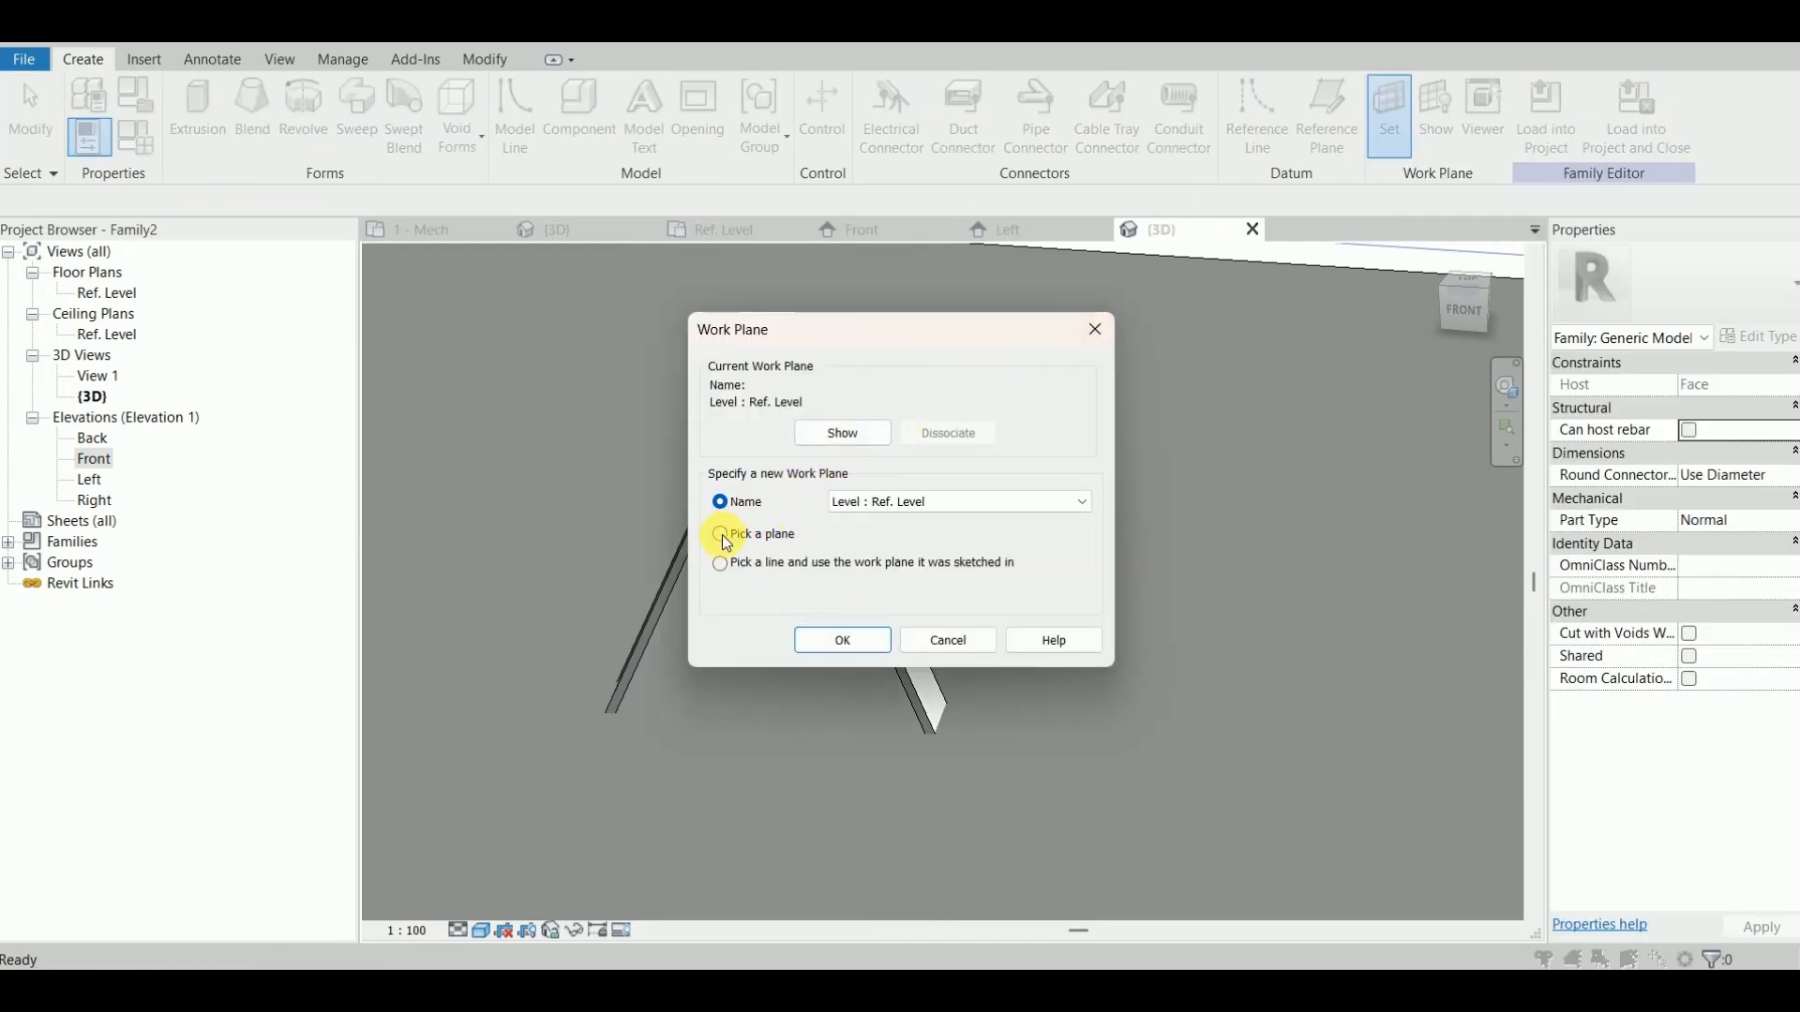
{"action": "left_click", "coordinate": [845, 642]}
{"action": "middle_click_drag", "start_coordinate": [845, 642], "coordinate": [795, 560], "text": "shift"}
{"action": "scroll", "coordinate": [702, 550], "scroll_direction": "up", "scroll_amount": 3}
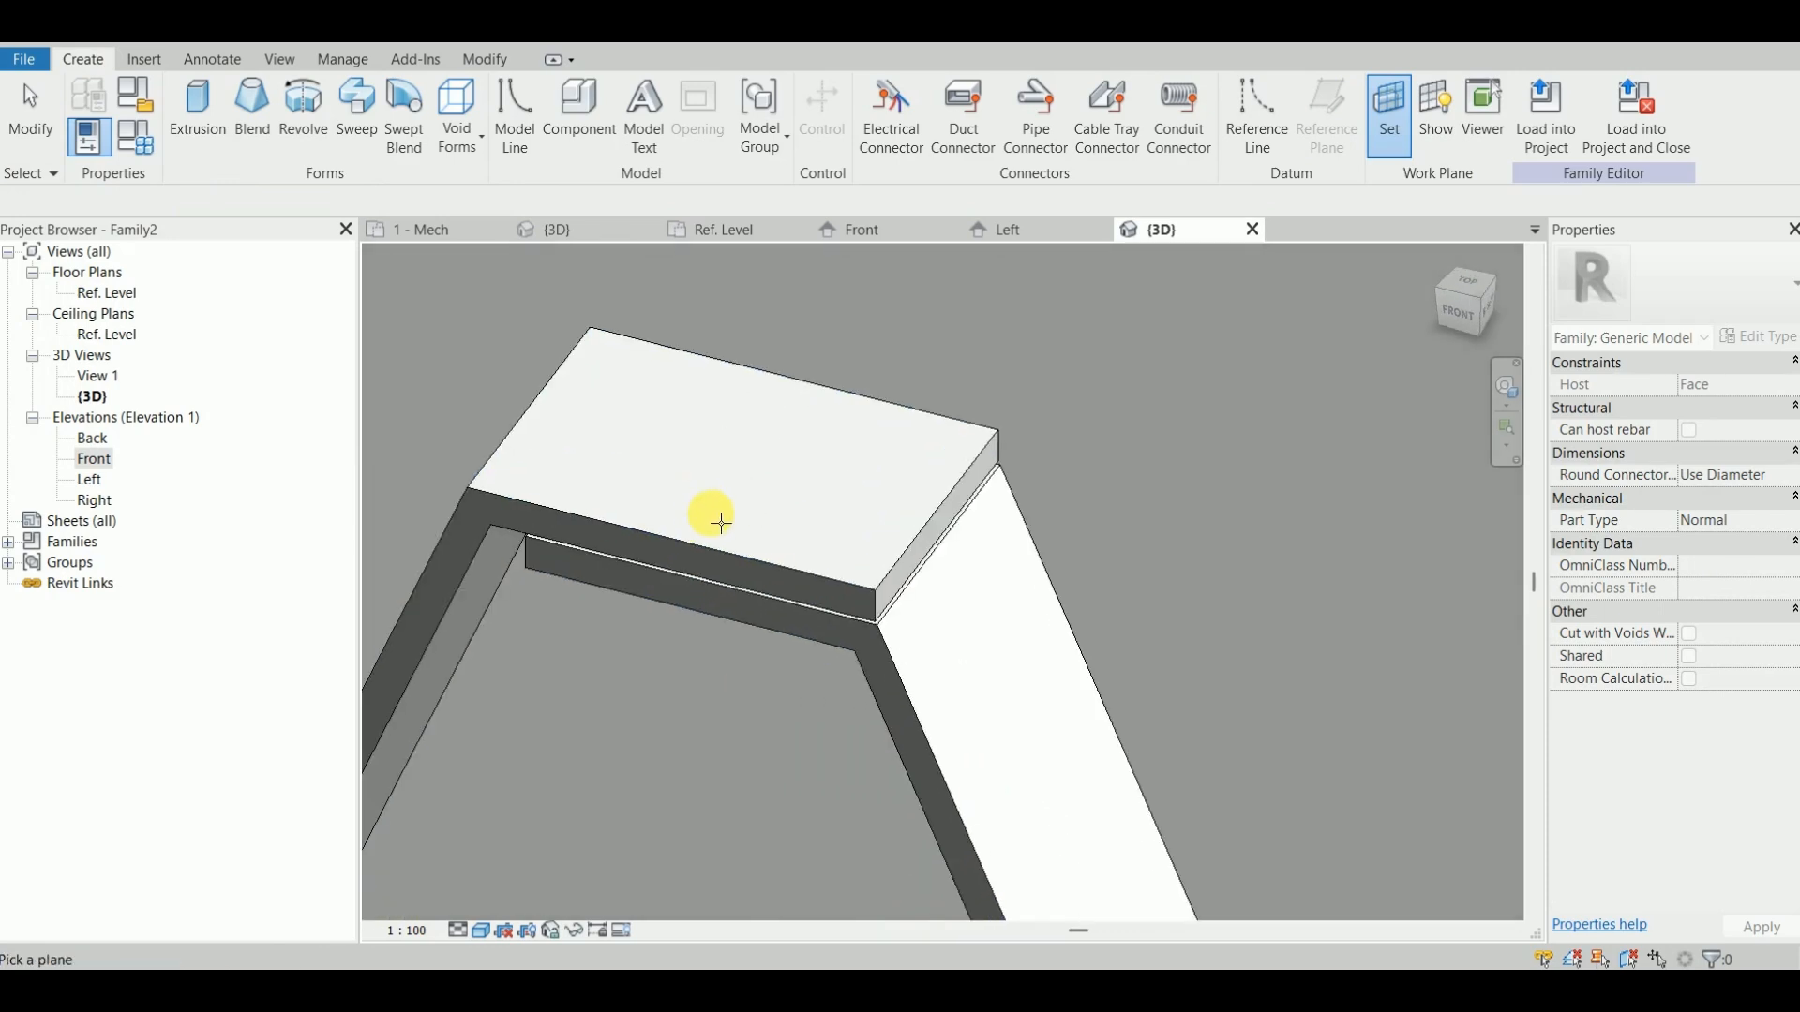
{"action": "left_click", "coordinate": [683, 536]}
{"action": "scroll", "coordinate": [686, 528], "scroll_direction": "down", "scroll_amount": 4}
{"action": "middle_click_drag", "start_coordinate": [750, 521], "coordinate": [847, 480]}
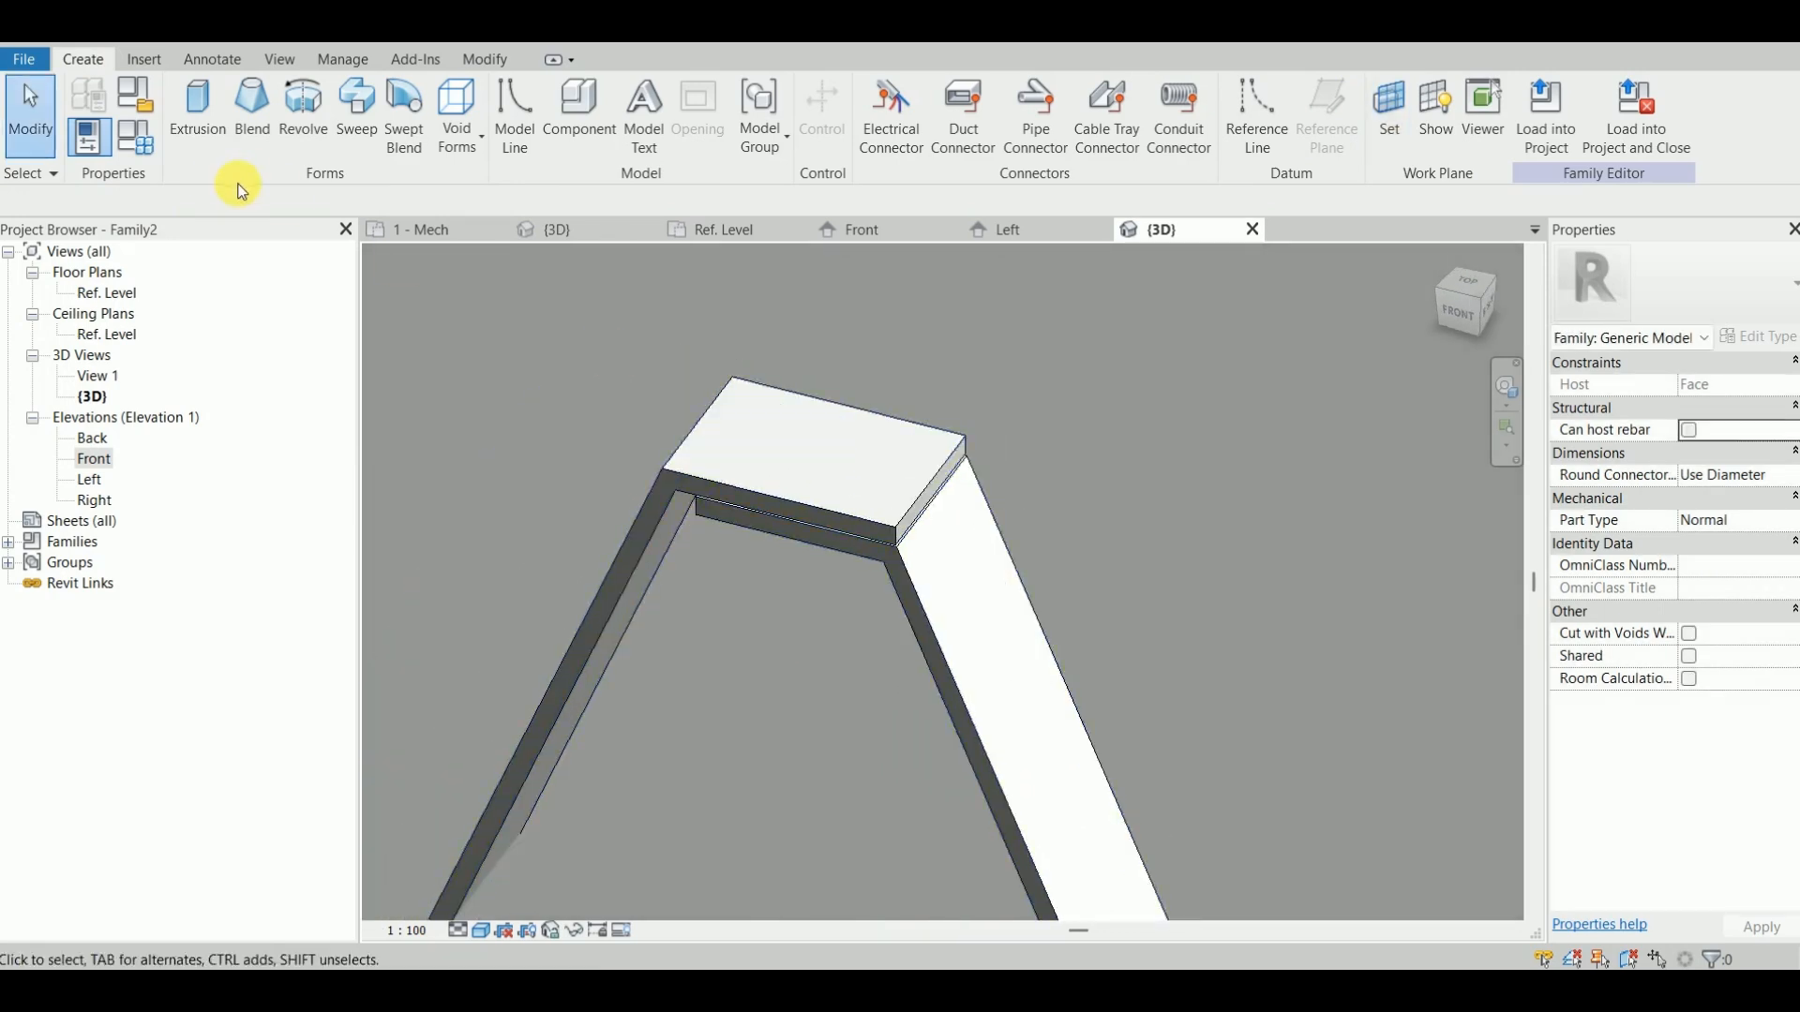
Step: Start a void extrusion on the hanger's top face and open the Ref. Level floor plan for its sketch
{"action": "left_click", "coordinate": [453, 135]}
{"action": "left_click", "coordinate": [523, 180]}
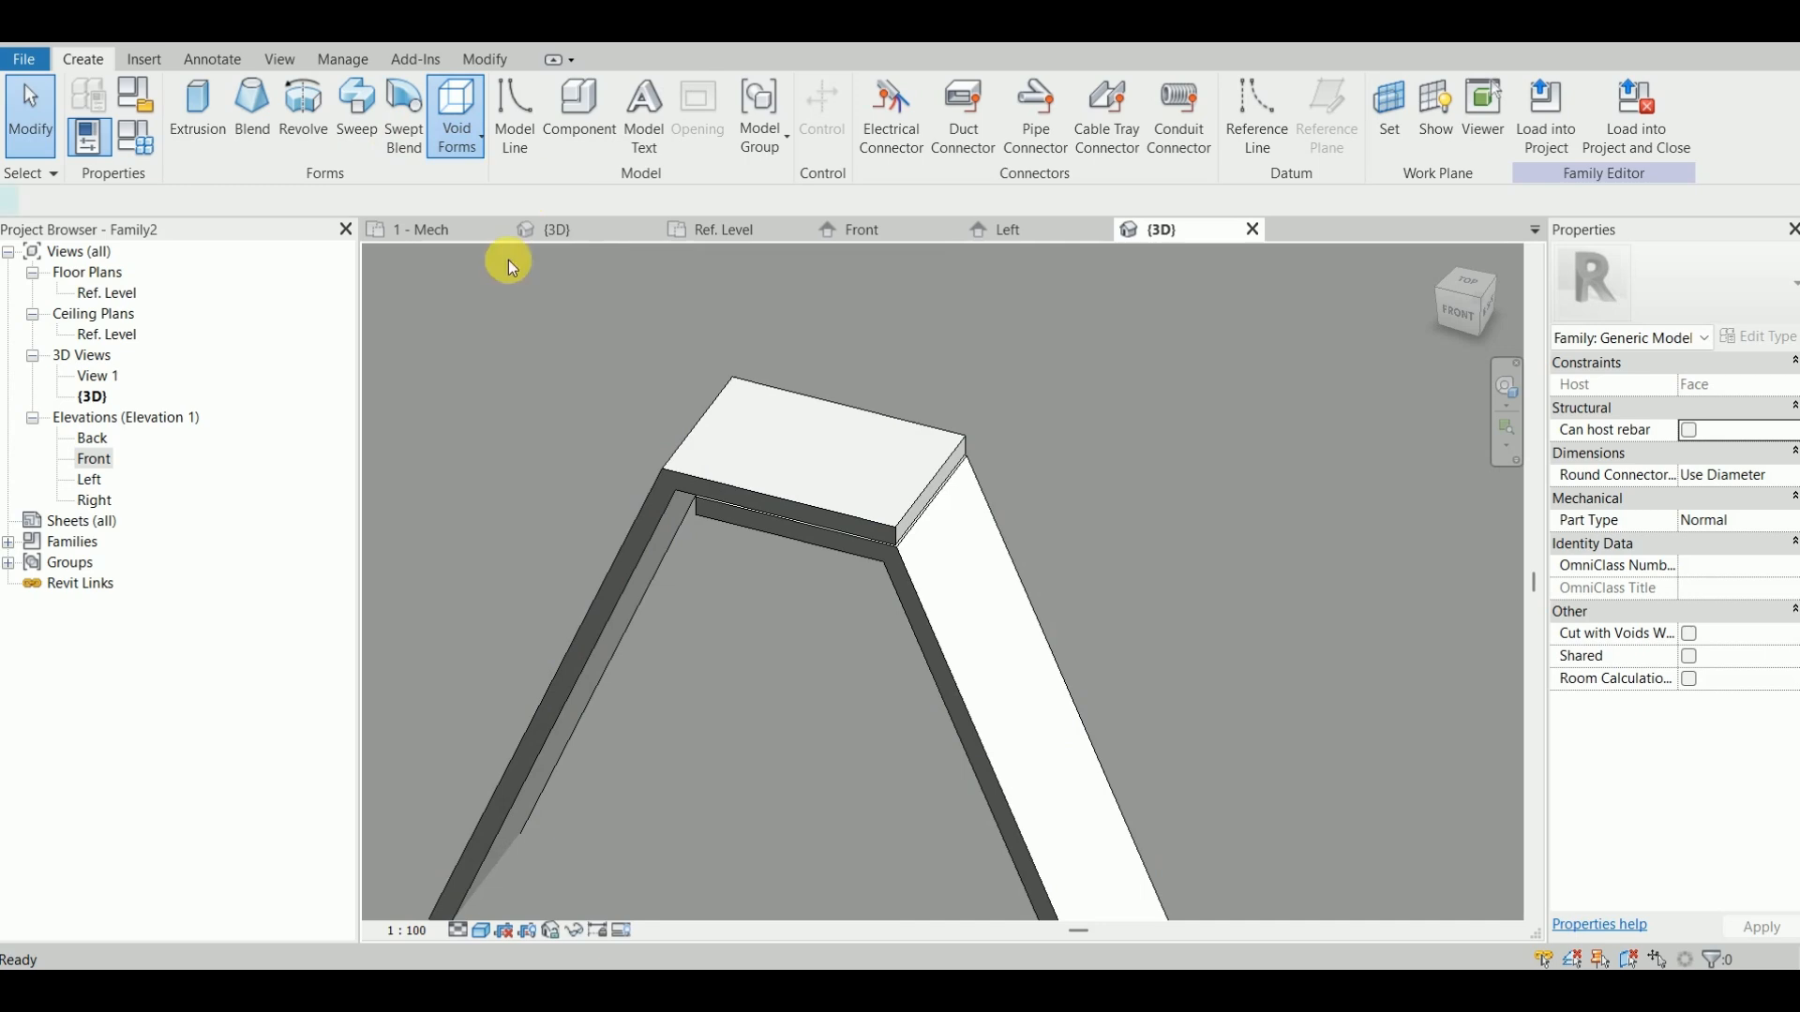
{"action": "middle_click_drag", "start_coordinate": [569, 376], "coordinate": [500, 359], "text": "shift"}
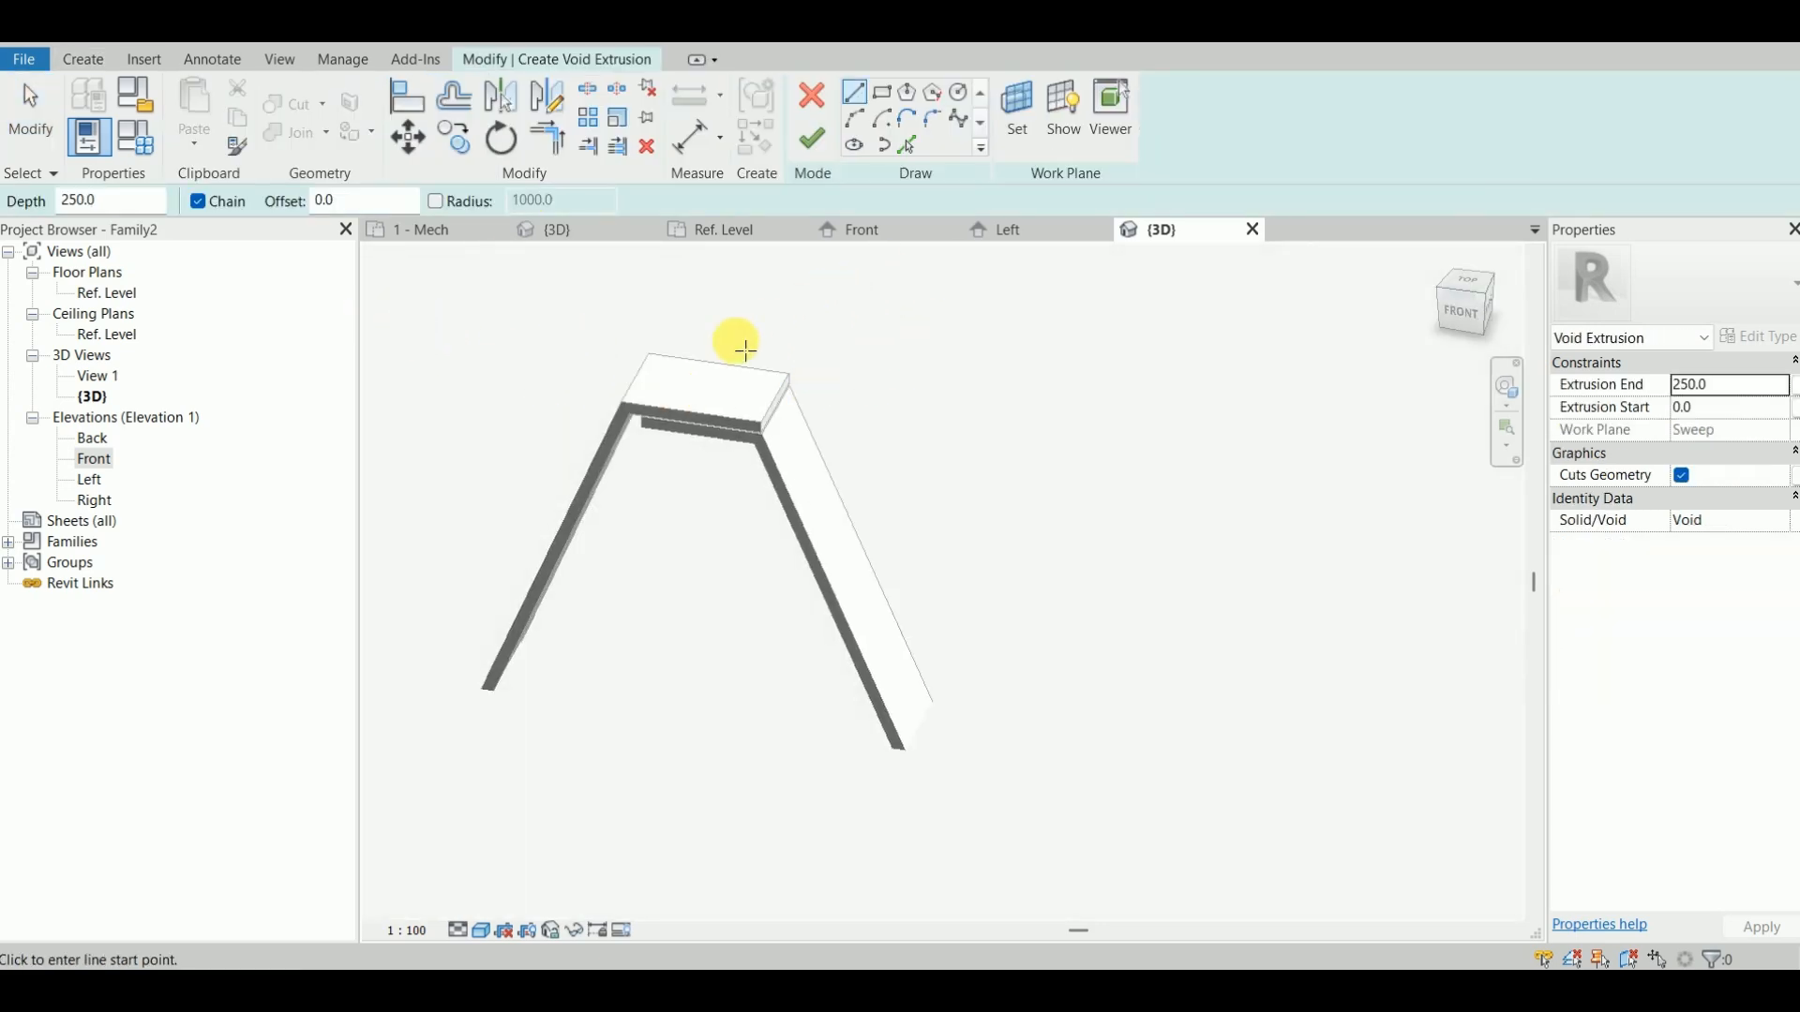
{"action": "scroll", "coordinate": [701, 414], "scroll_direction": "up", "scroll_amount": 2}
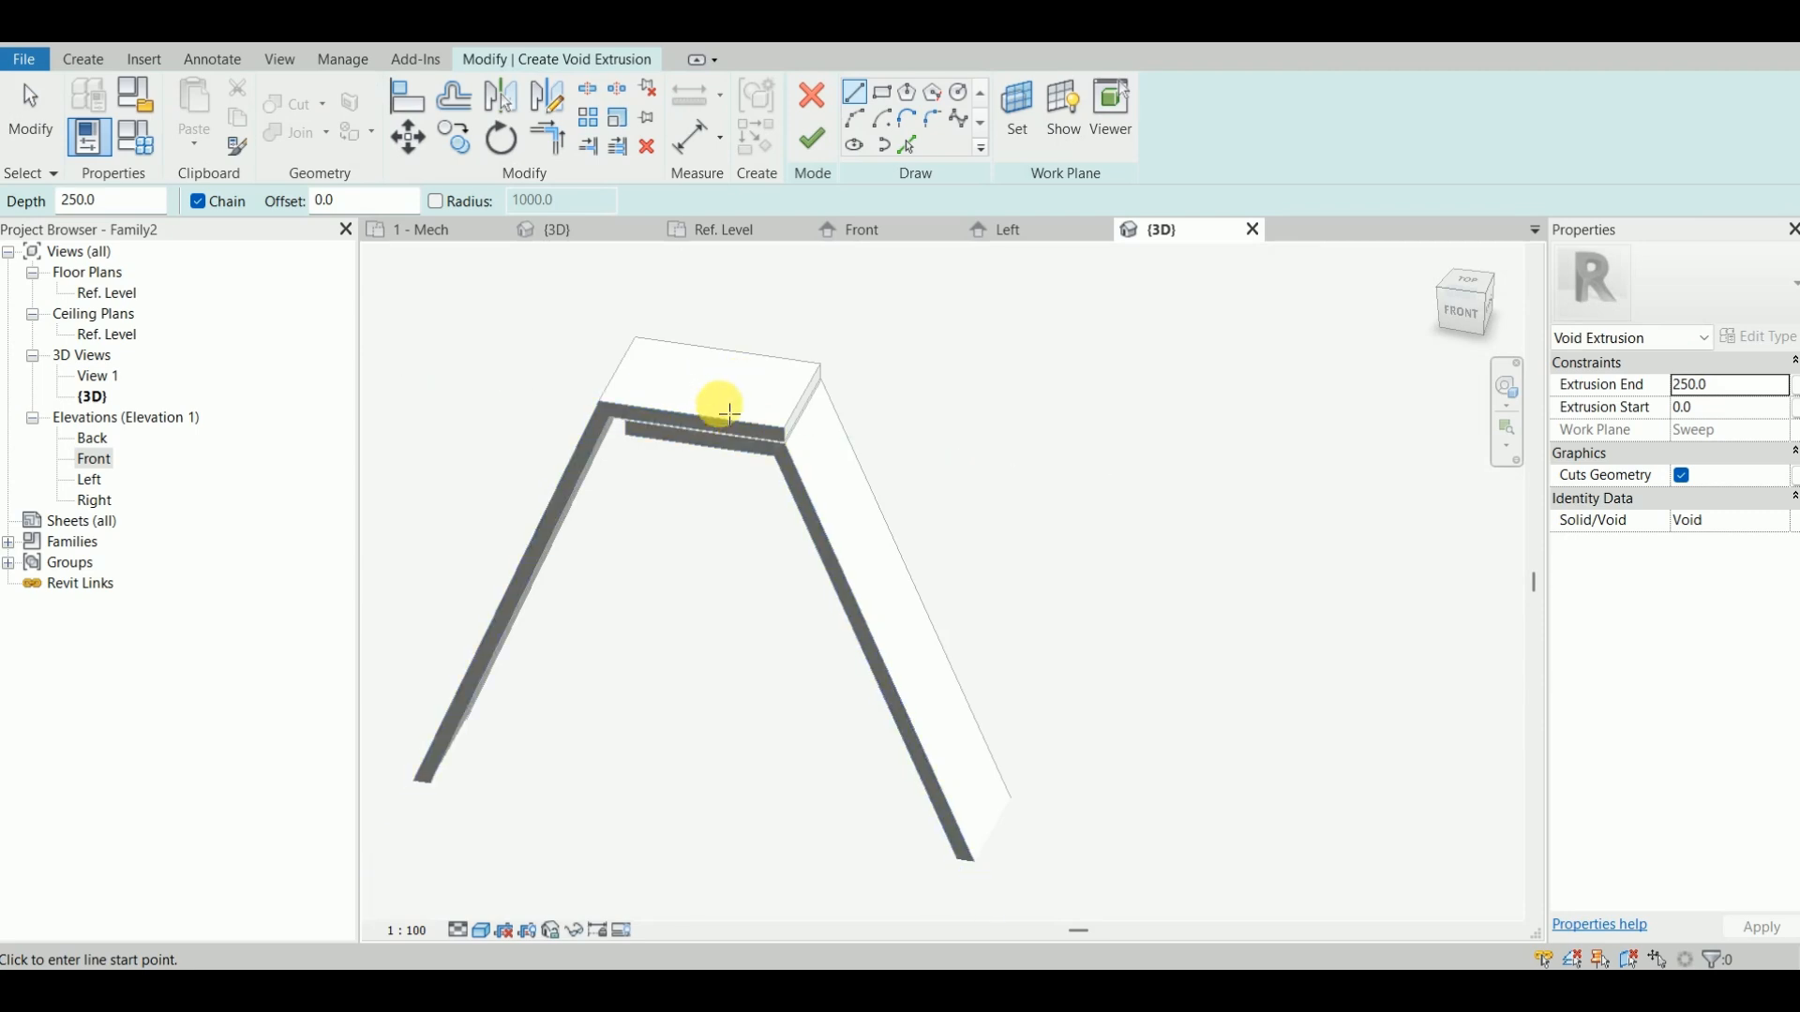
{"action": "double_click", "coordinate": [114, 295]}
{"action": "scroll", "coordinate": [862, 511], "scroll_direction": "up", "scroll_amount": 5}
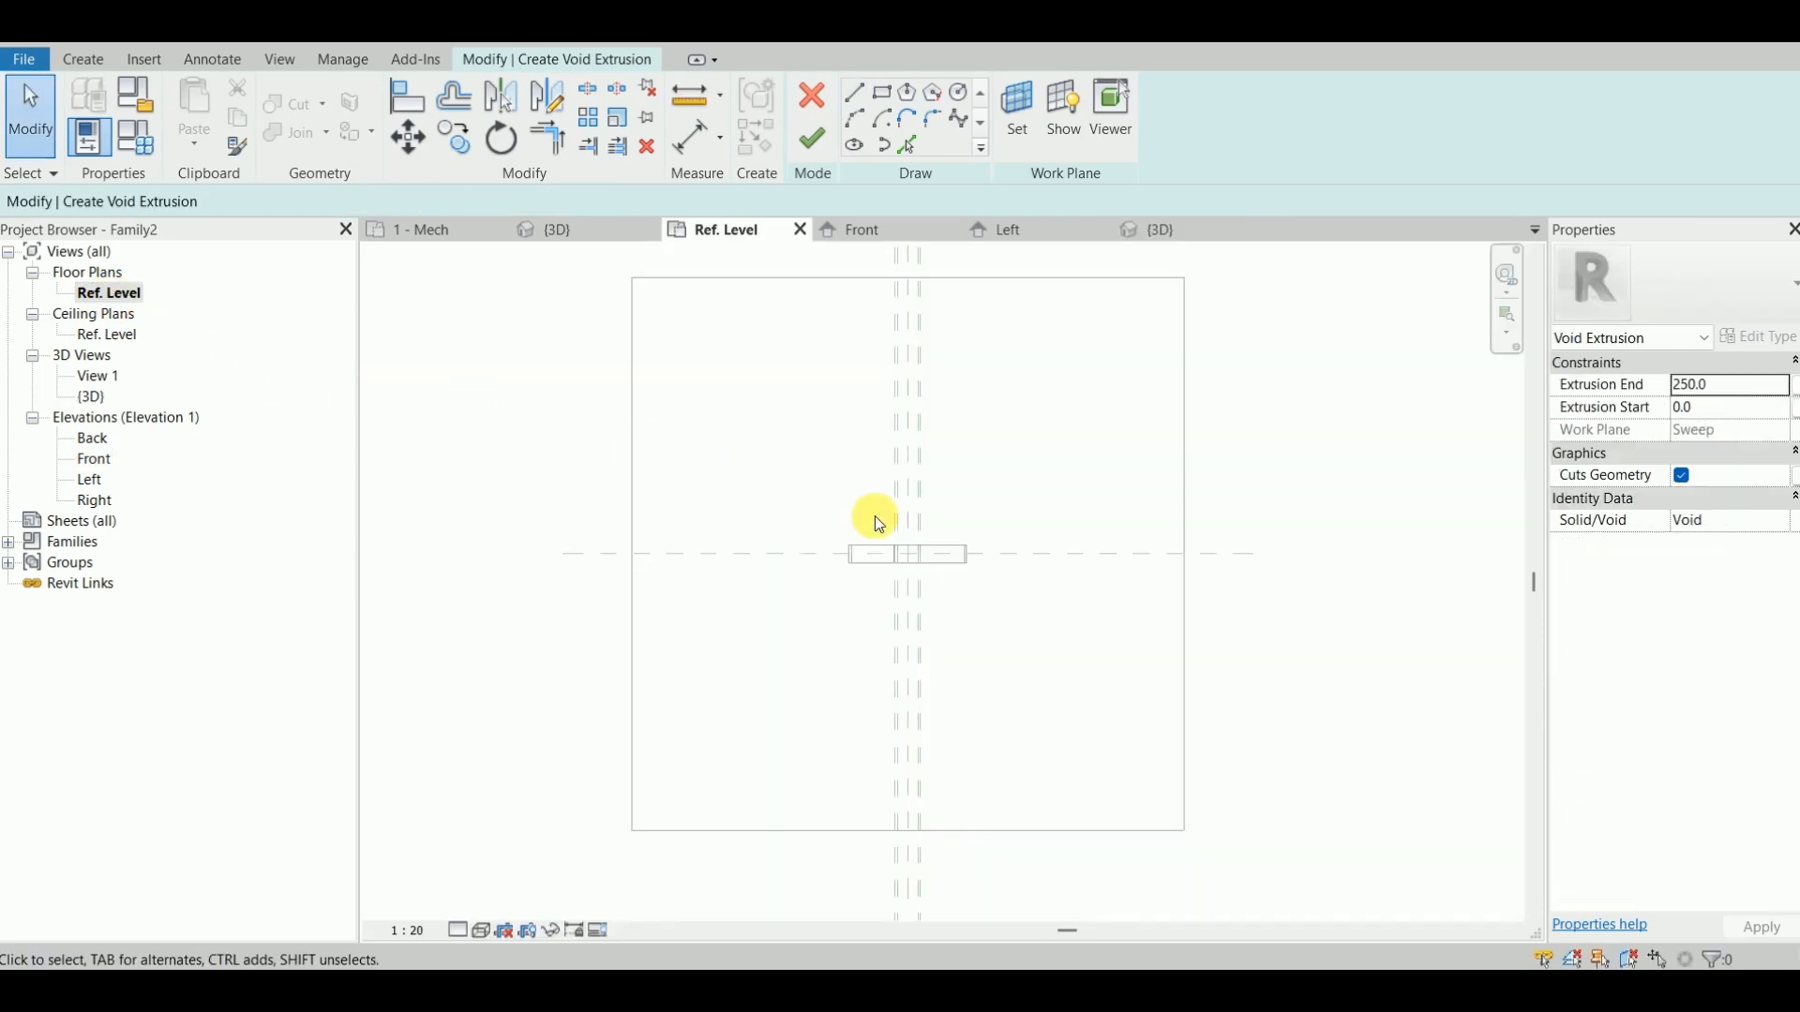
{"action": "scroll", "coordinate": [893, 521], "scroll_direction": "up", "scroll_amount": 1}
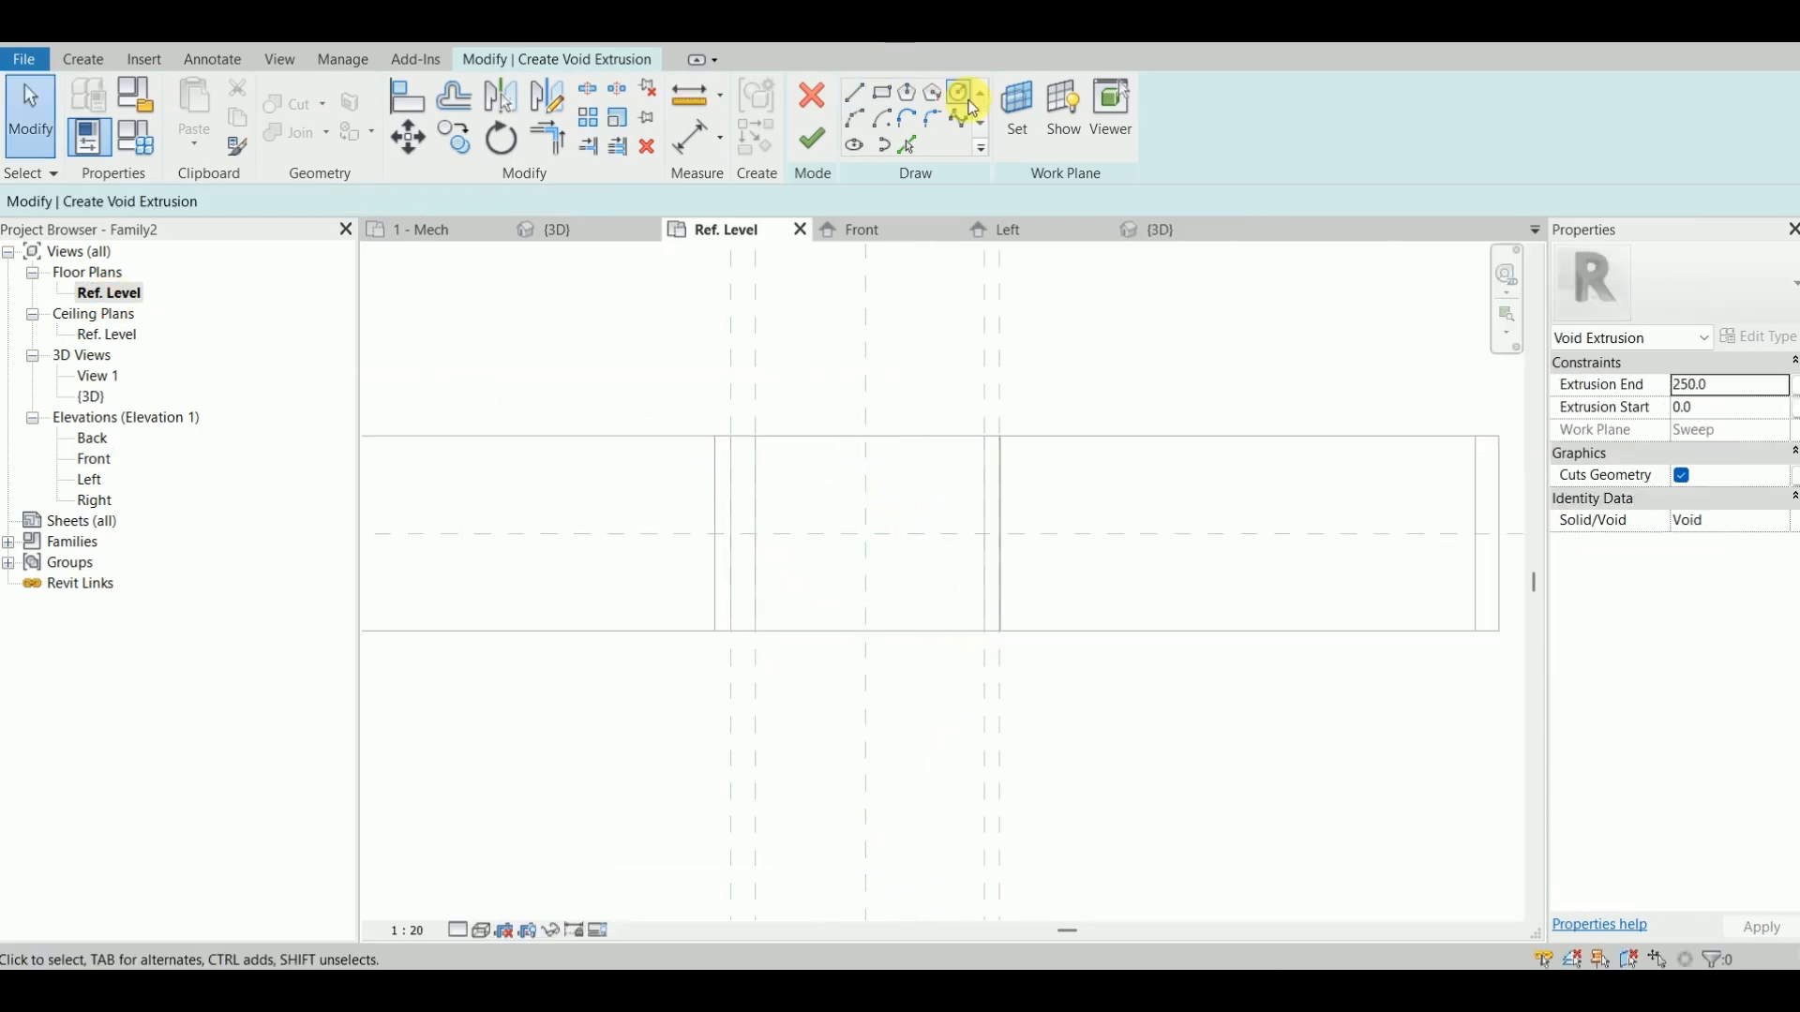
Step: Sketch a circle about 6 mm in radius at the intersection of the centre reference planes
{"action": "left_click", "coordinate": [961, 97]}
{"action": "scroll", "coordinate": [884, 534], "scroll_direction": "up", "scroll_amount": 3}
{"action": "left_click", "coordinate": [844, 555]}
{"action": "scroll", "coordinate": [916, 563], "scroll_direction": "up", "scroll_amount": 1}
{"action": "scroll", "coordinate": [898, 563], "scroll_direction": "up", "scroll_amount": 2}
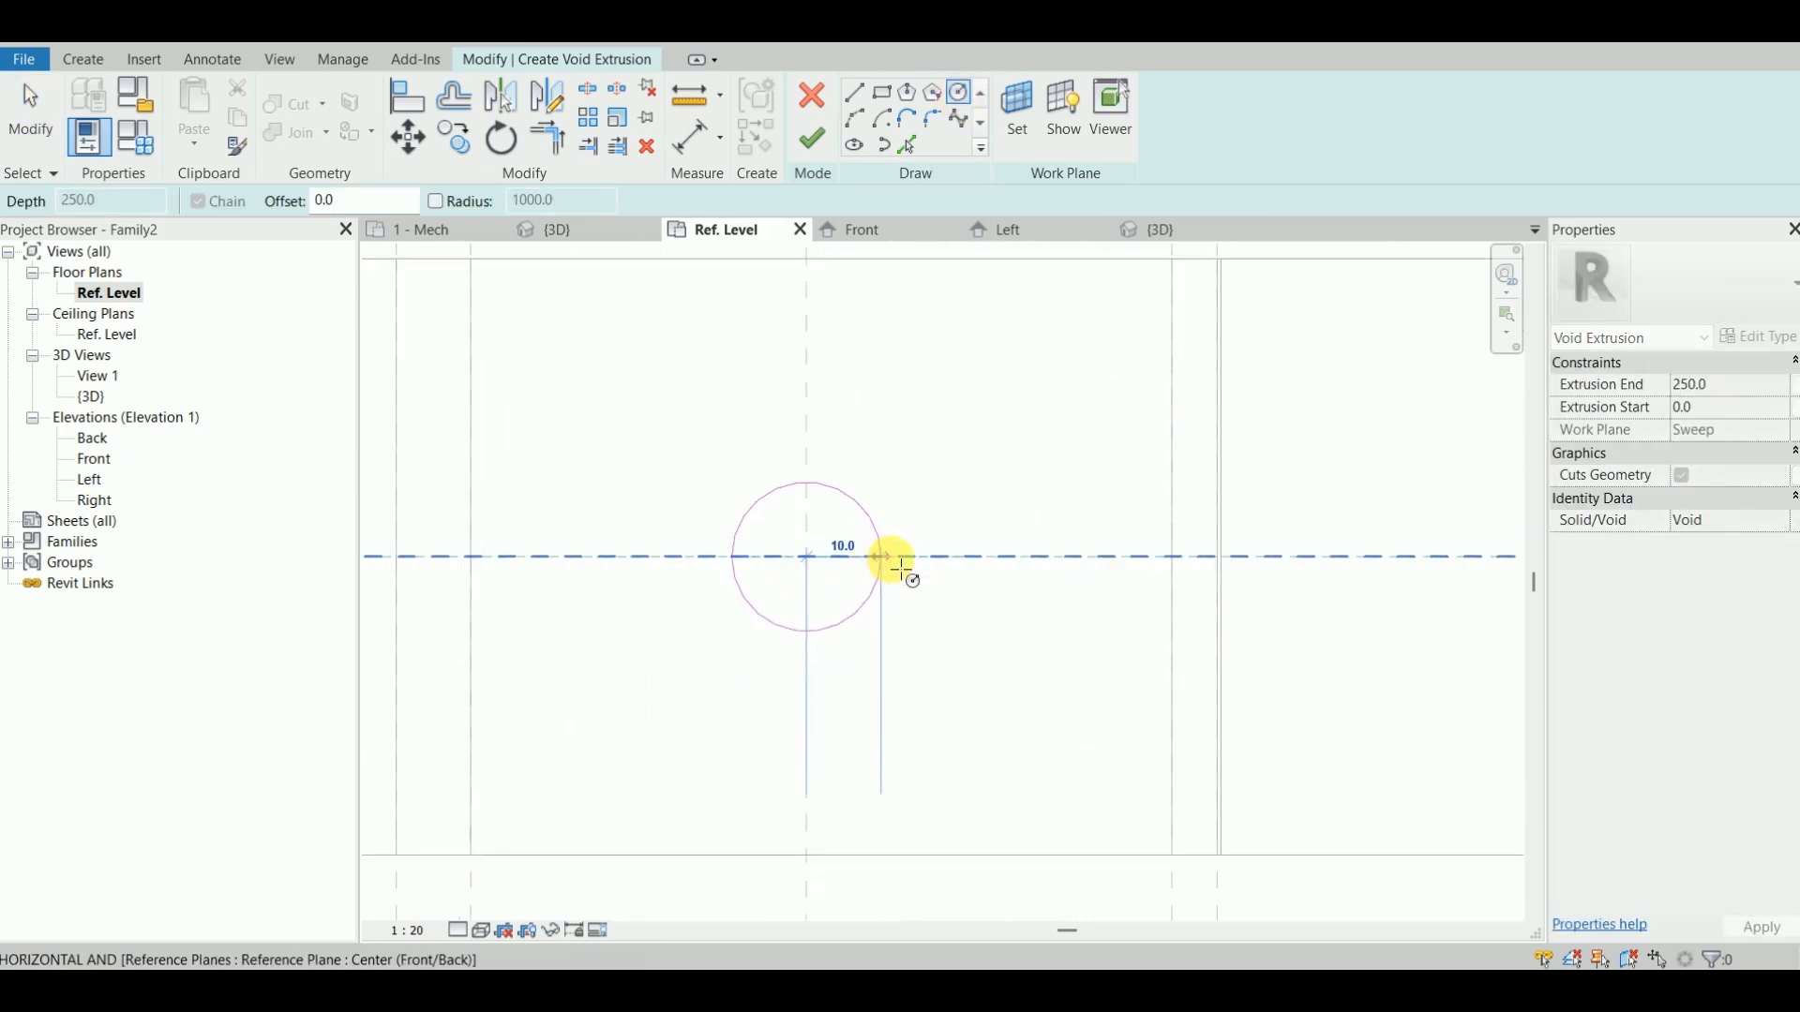
{"action": "scroll", "coordinate": [877, 564], "scroll_direction": "up", "scroll_amount": 2}
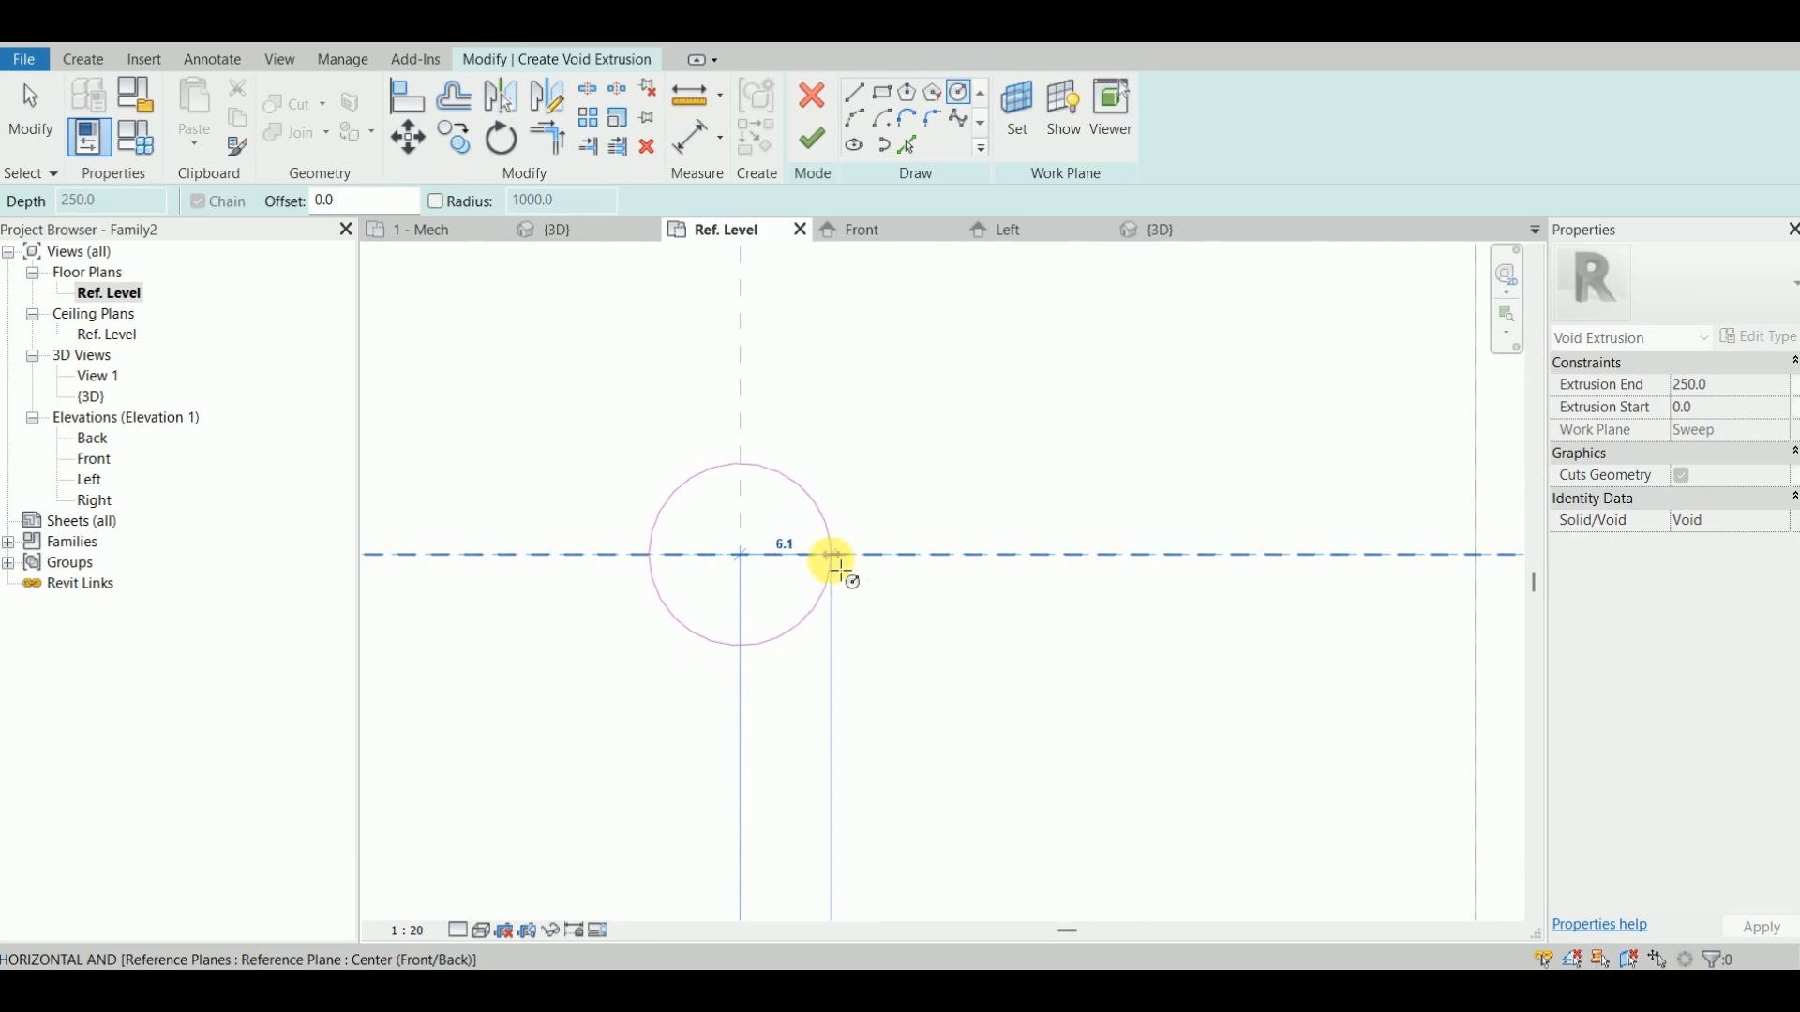
{"action": "left_click", "coordinate": [837, 564]}
{"action": "key", "text": "Escape"}
{"action": "key", "text": "Escape"}
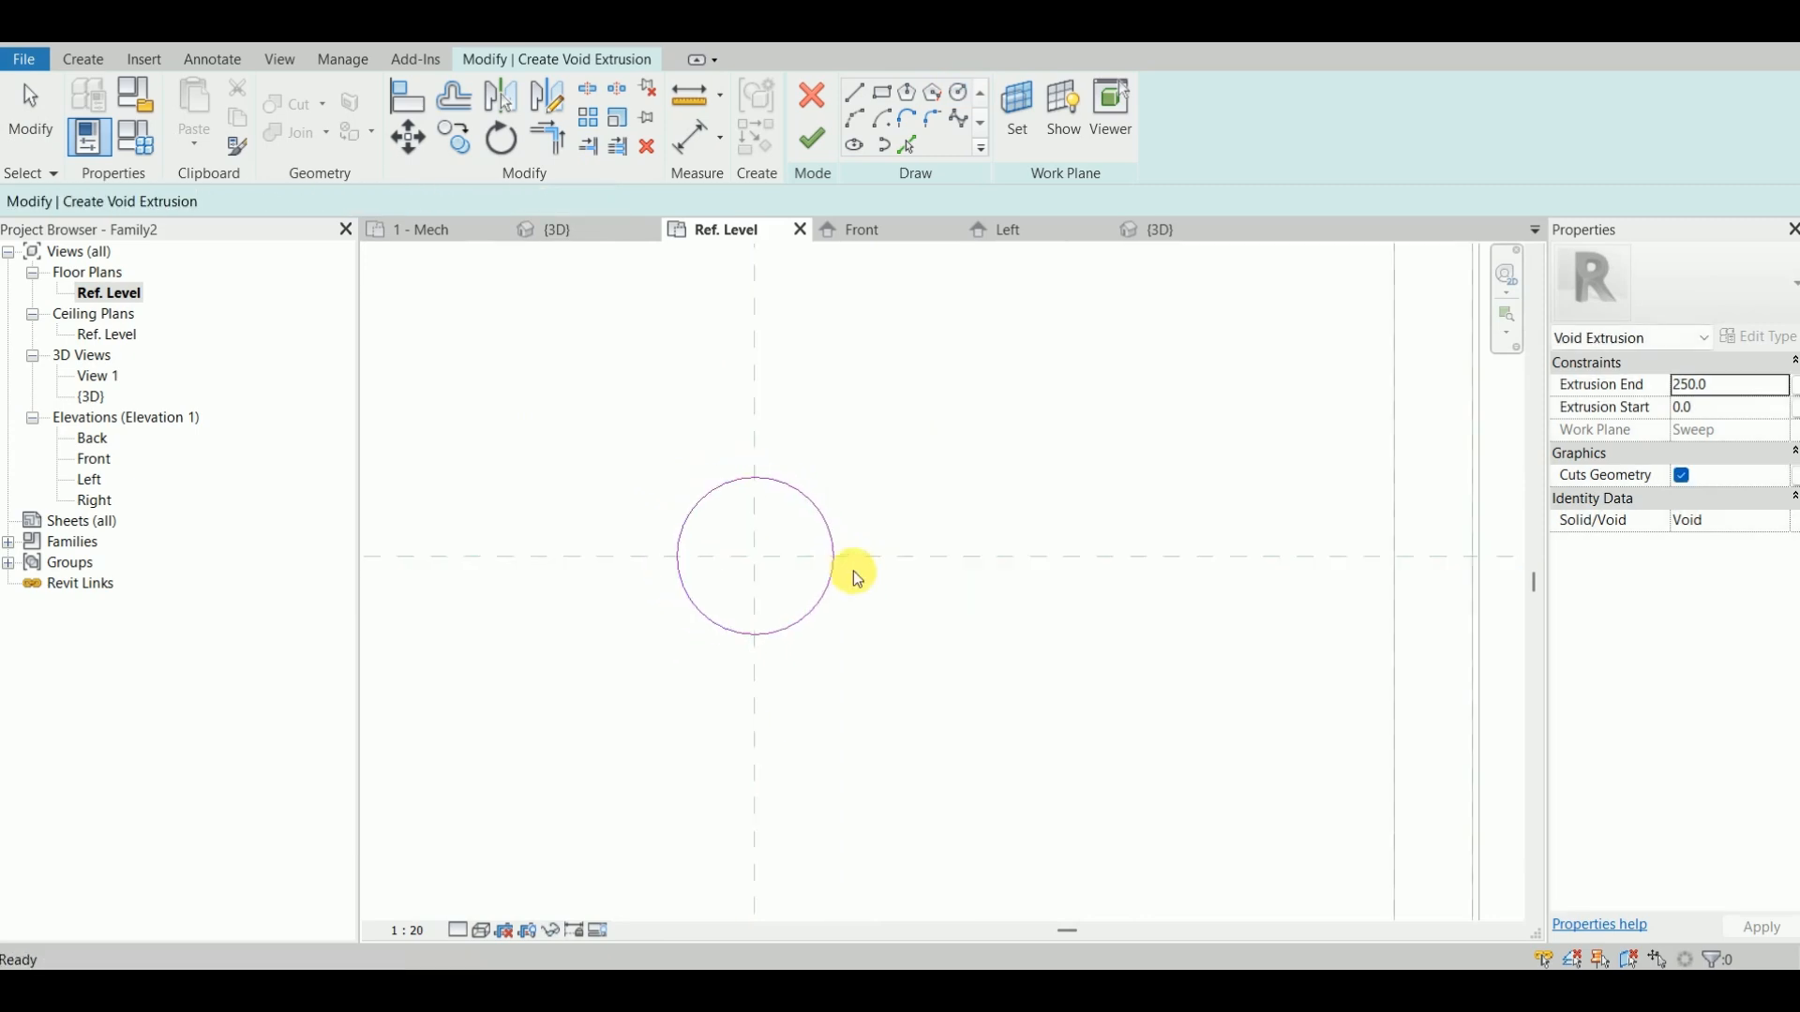
Step: Set the void extrusion's start to -30 and end to 30, and finish it
{"action": "scroll", "coordinate": [856, 575], "scroll_direction": "down", "scroll_amount": 1}
{"action": "left_click", "coordinate": [1720, 412]}
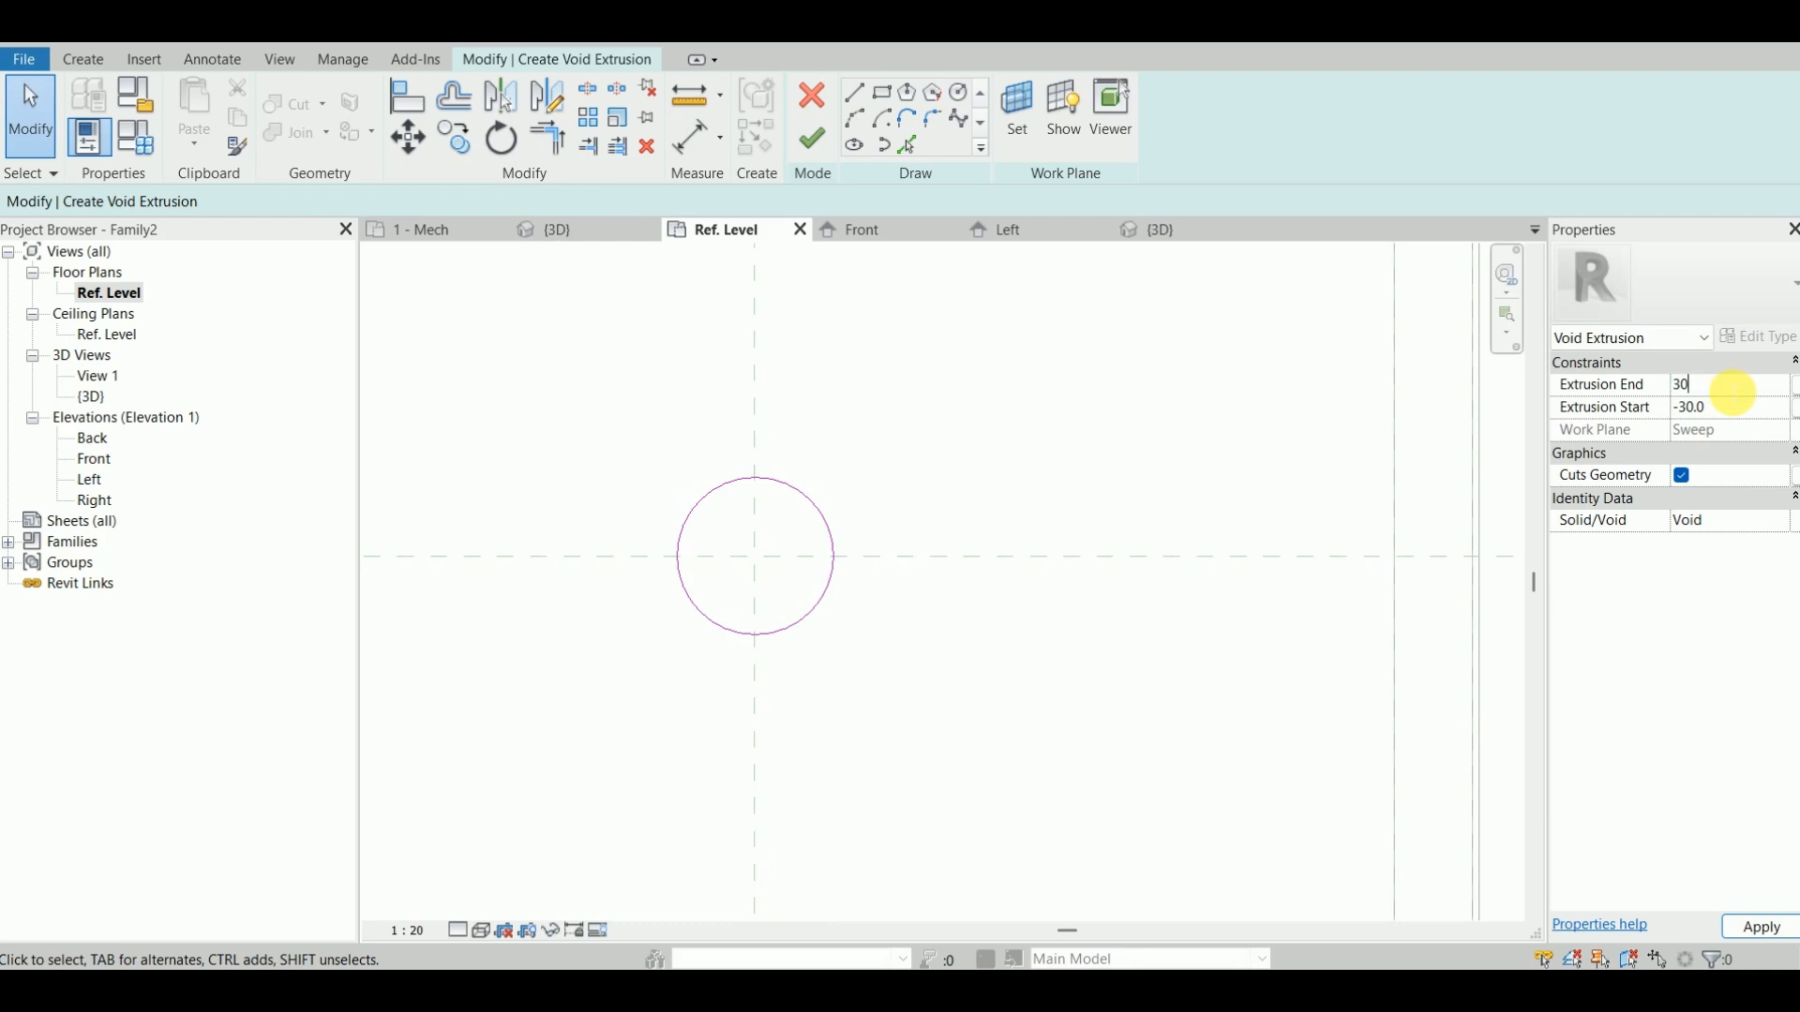
{"action": "left_click", "coordinate": [812, 140]}
Step: Examine the rod hole cut through the hanger's top strips in the 3D view
{"action": "scroll", "coordinate": [947, 468], "scroll_direction": "down", "scroll_amount": 3}
{"action": "left_click", "coordinate": [948, 486]}
{"action": "left_click", "coordinate": [1161, 230]}
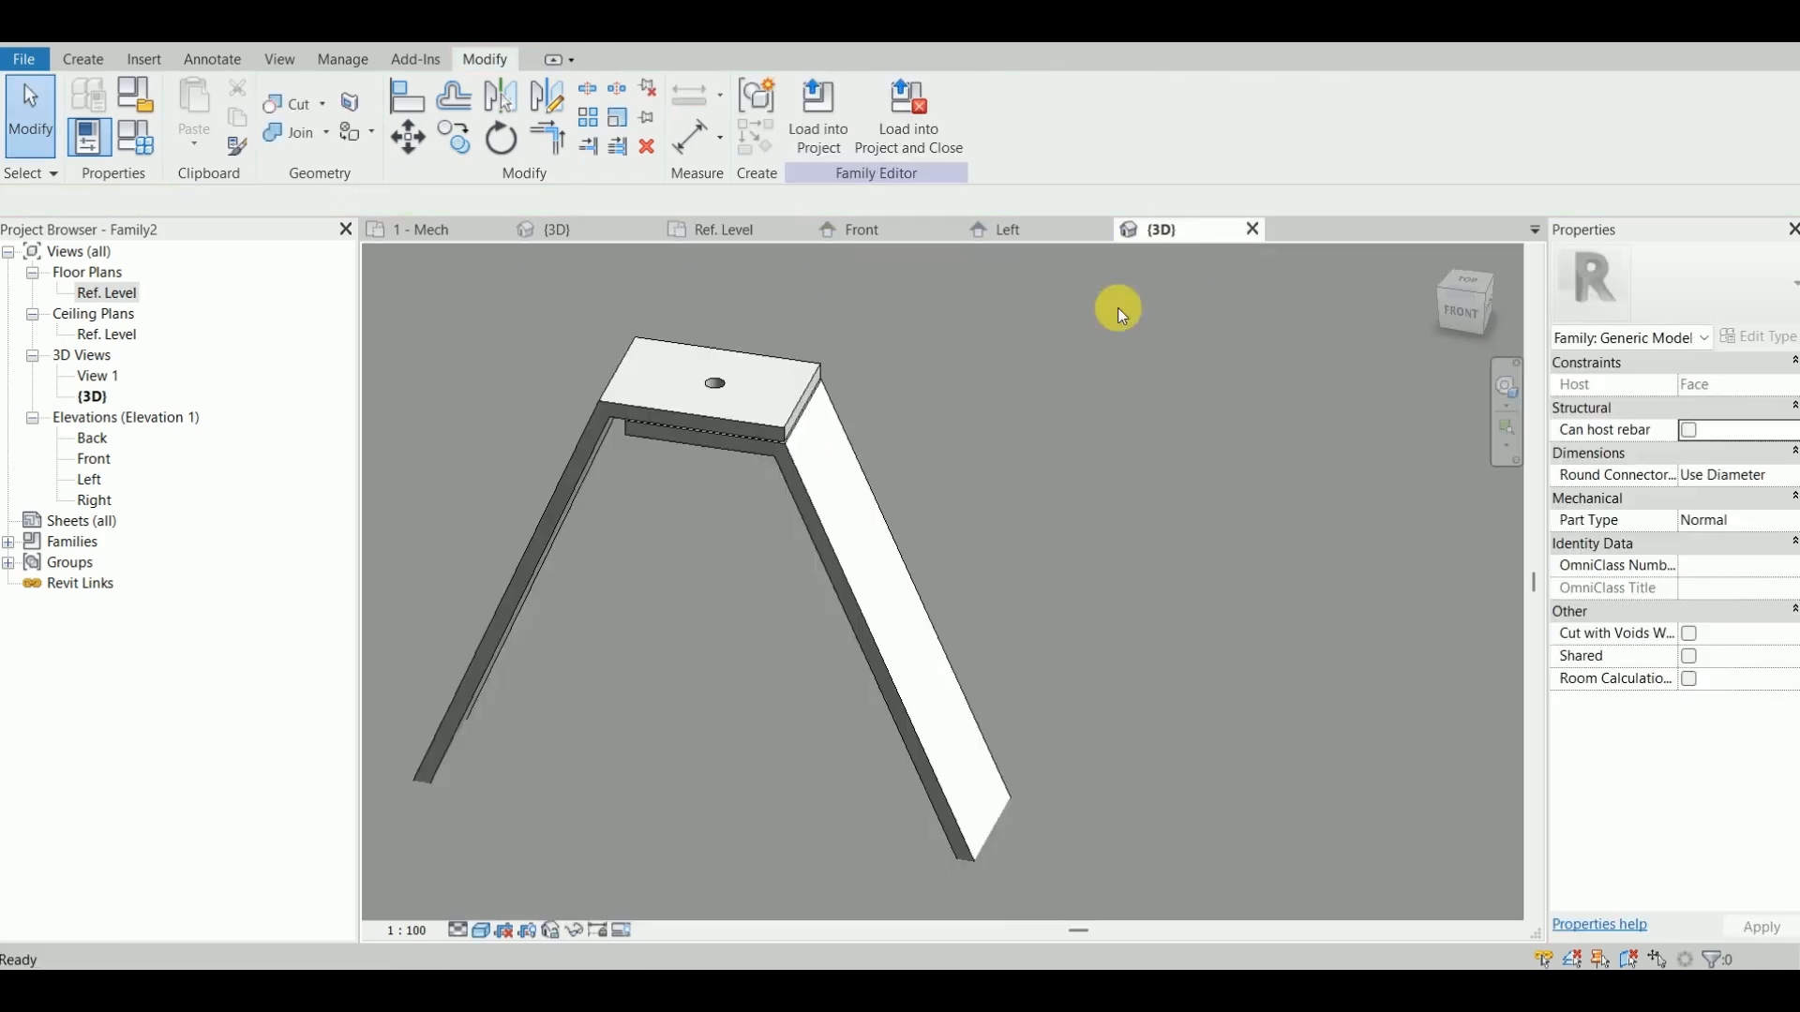
{"action": "middle_click_drag", "start_coordinate": [838, 521], "coordinate": [741, 412], "text": "shift"}
{"action": "scroll", "coordinate": [769, 421], "scroll_direction": "up", "scroll_amount": 3}
{"action": "left_click", "coordinate": [795, 506]}
{"action": "middle_click_drag", "start_coordinate": [795, 506], "coordinate": [850, 556], "text": "shift"}
{"action": "left_click", "coordinate": [1070, 407]}
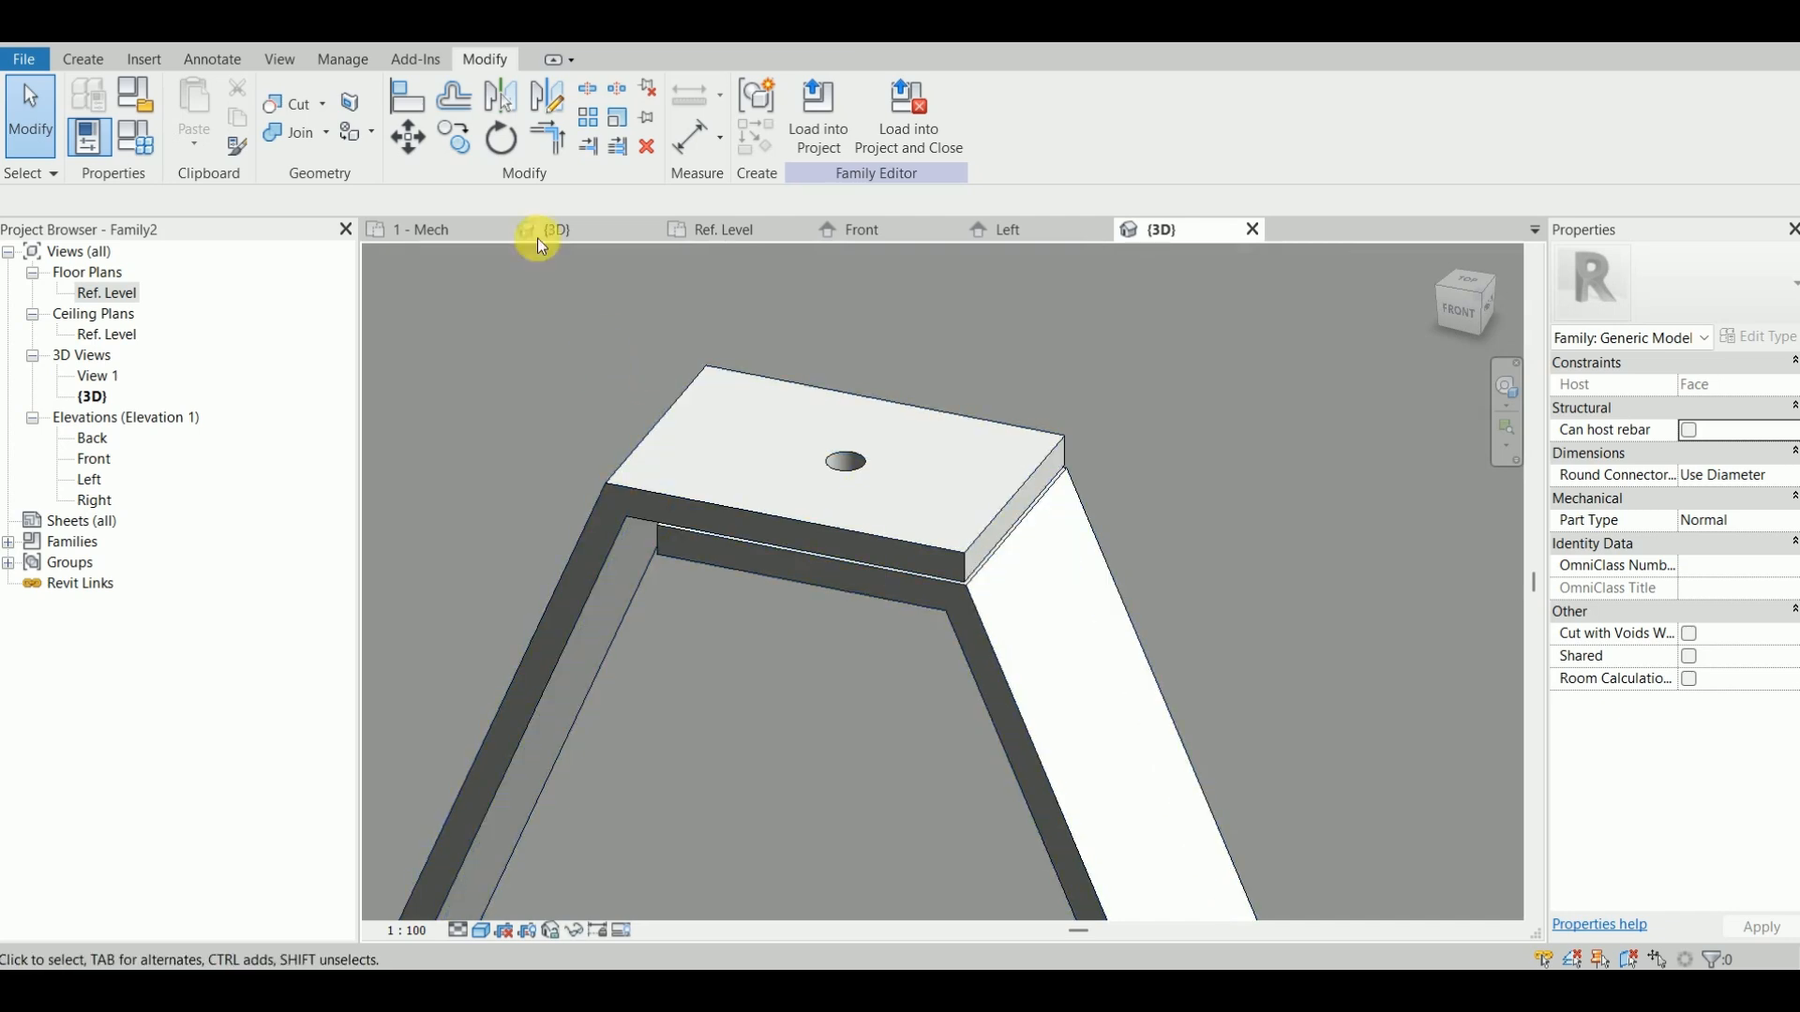
Step: Start a solid extrusion in the Ref. Level plan and sketch a circle matching the rod hole's edge
{"action": "left_click", "coordinate": [84, 59]}
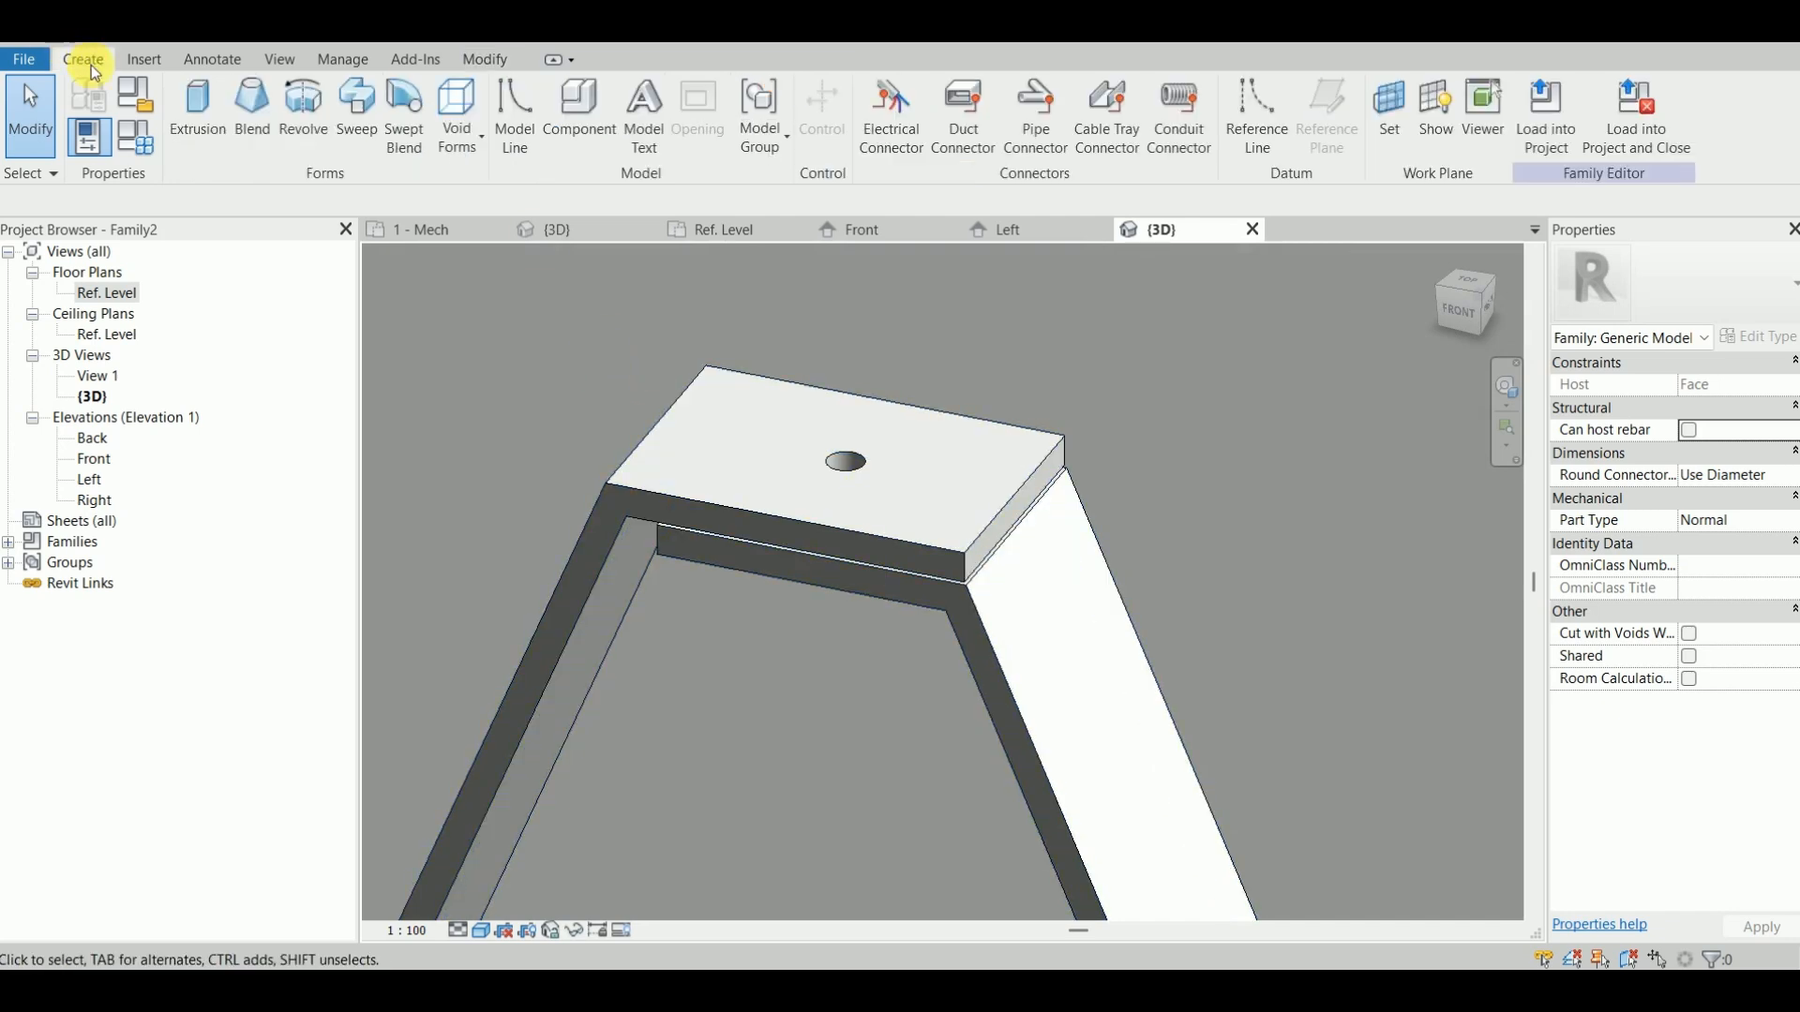
{"action": "left_click", "coordinate": [225, 128]}
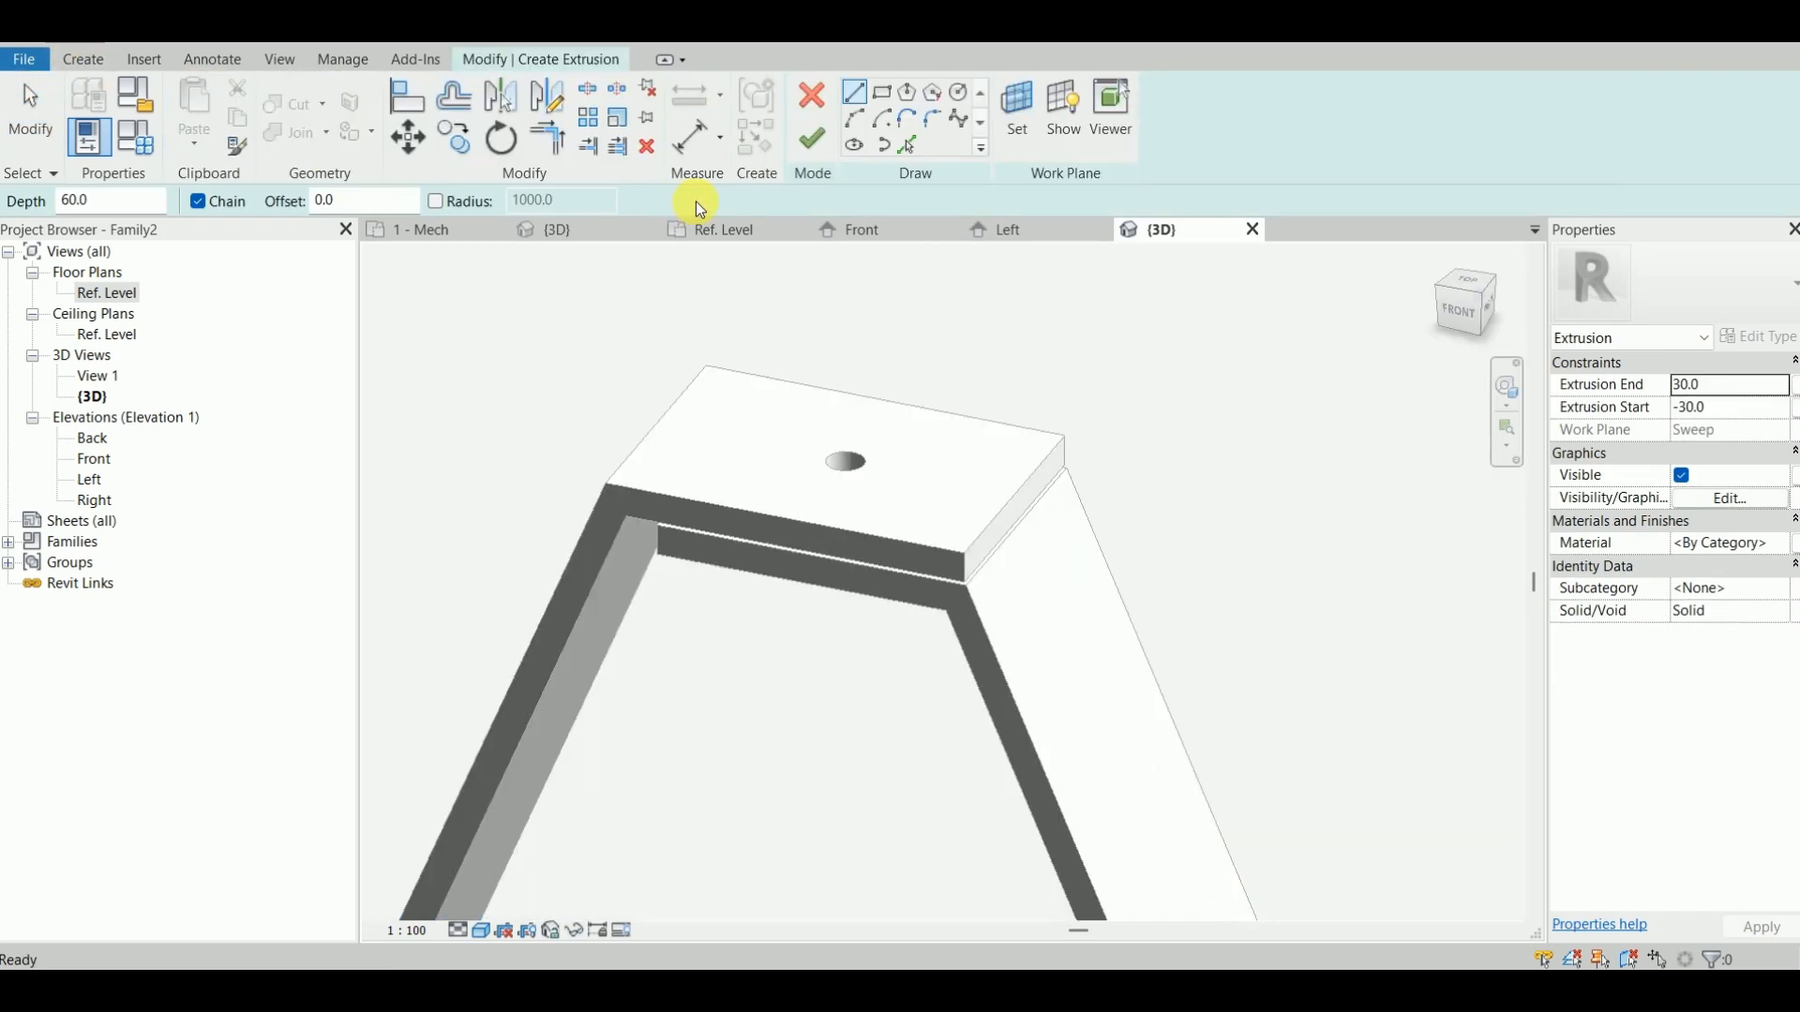
{"action": "double_click", "coordinate": [146, 296]}
{"action": "scroll", "coordinate": [825, 548], "scroll_direction": "up", "scroll_amount": 5}
{"action": "middle_click_drag", "start_coordinate": [795, 379], "coordinate": [786, 350]}
{"action": "left_click", "coordinate": [779, 499]}
{"action": "left_click", "coordinate": [973, 501]}
{"action": "key", "text": "Escape"}
{"action": "key", "text": "Escape"}
Step: Offset a copy of the circle inward to form a thin ring profile, and finish the extrusion
{"action": "left_click", "coordinate": [453, 95]}
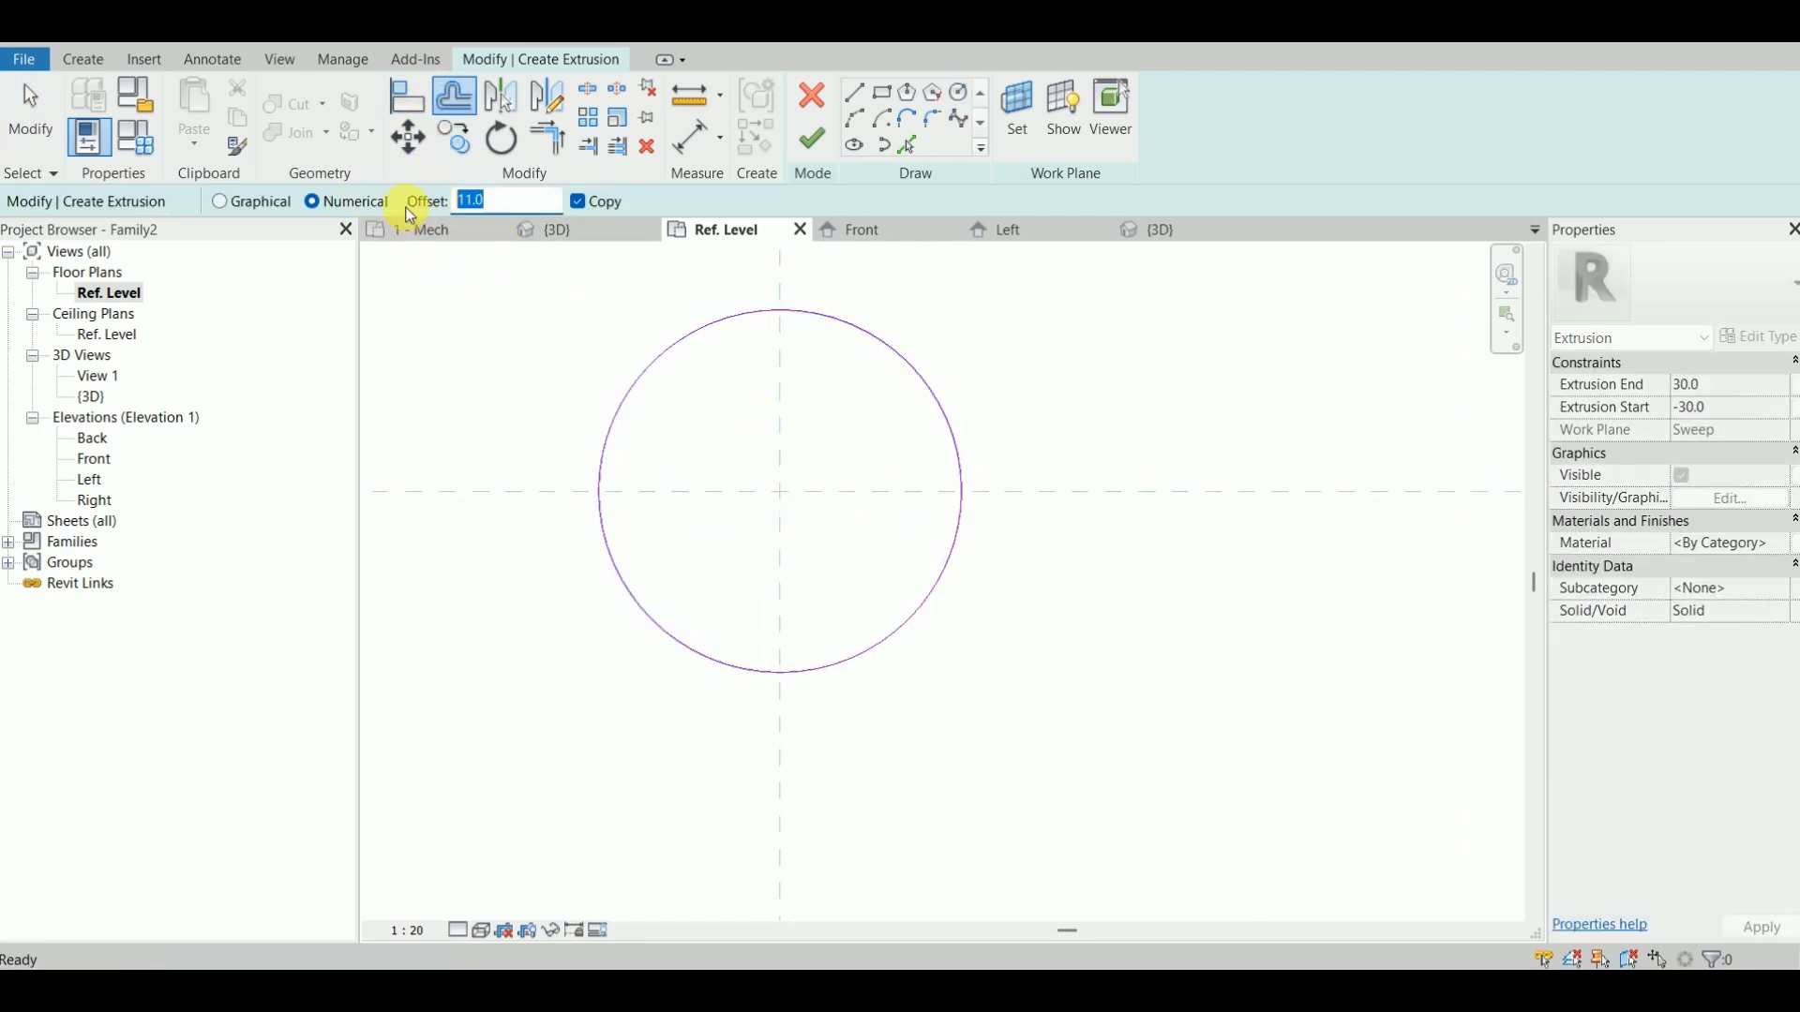
{"action": "left_click", "coordinate": [718, 326]}
{"action": "key", "text": "Escape"}
{"action": "scroll", "coordinate": [702, 433], "scroll_direction": "down", "scroll_amount": 3}
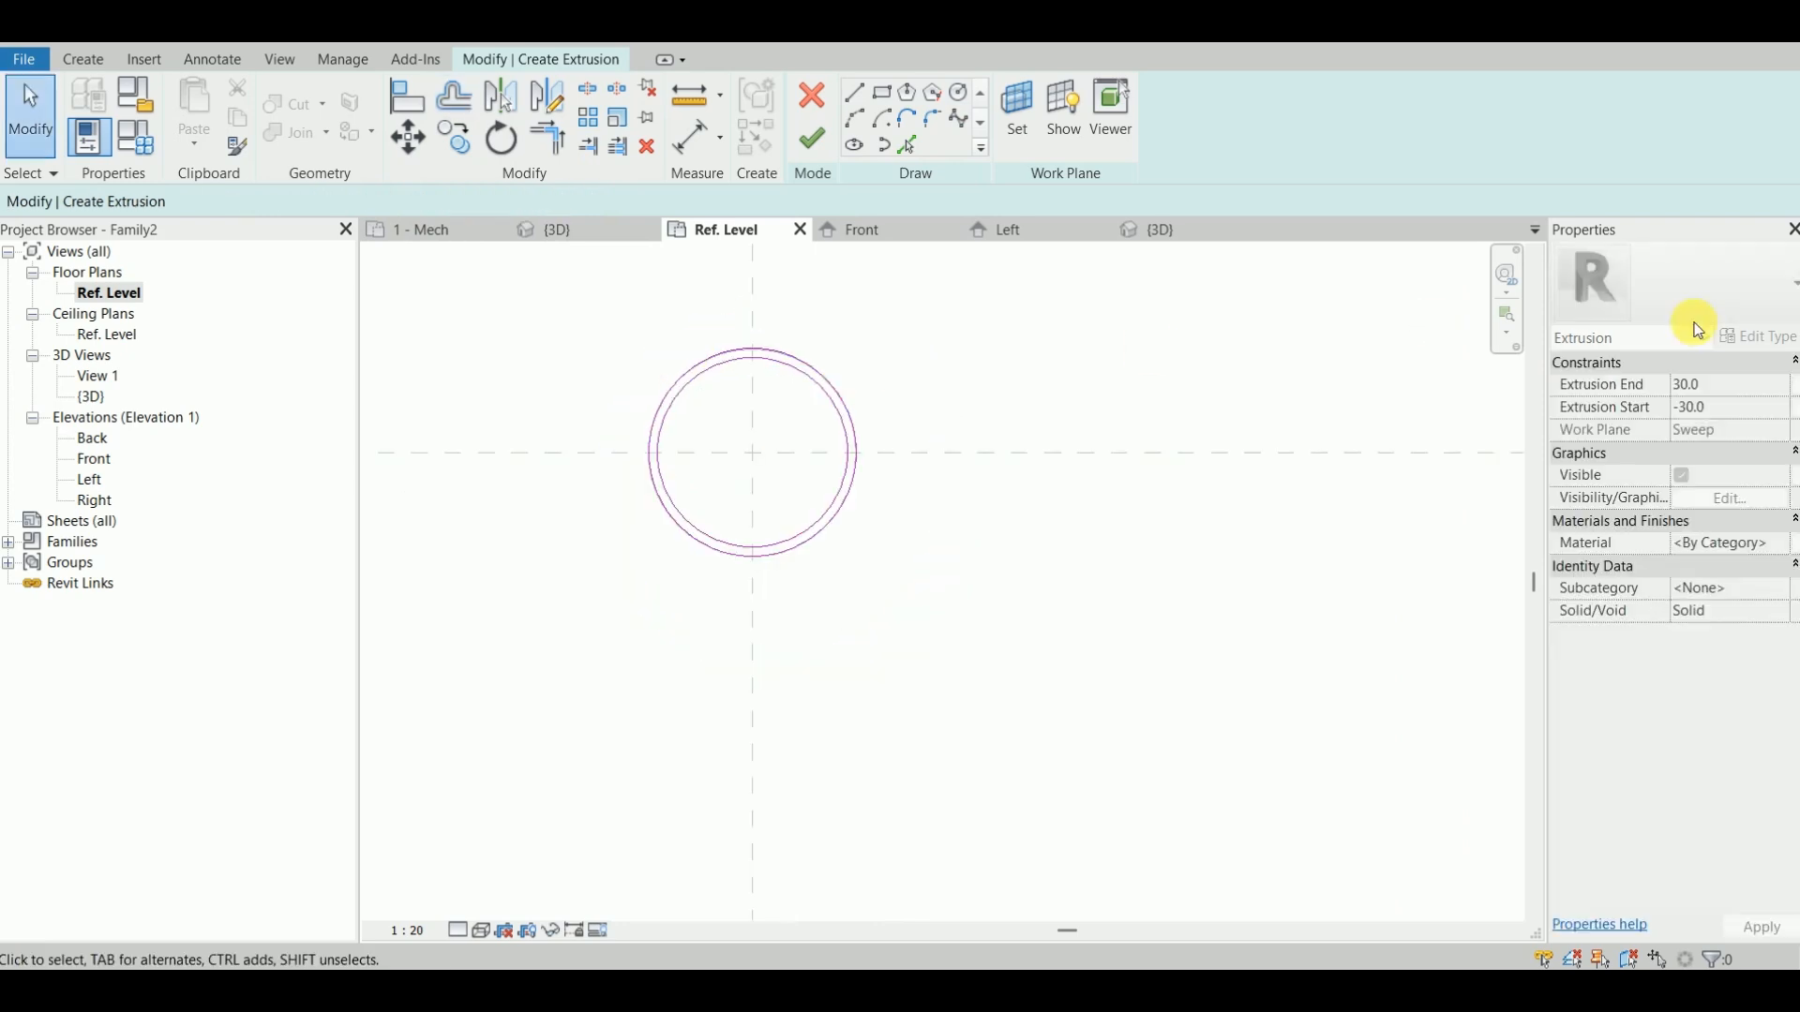
{"action": "left_click", "coordinate": [816, 148]}
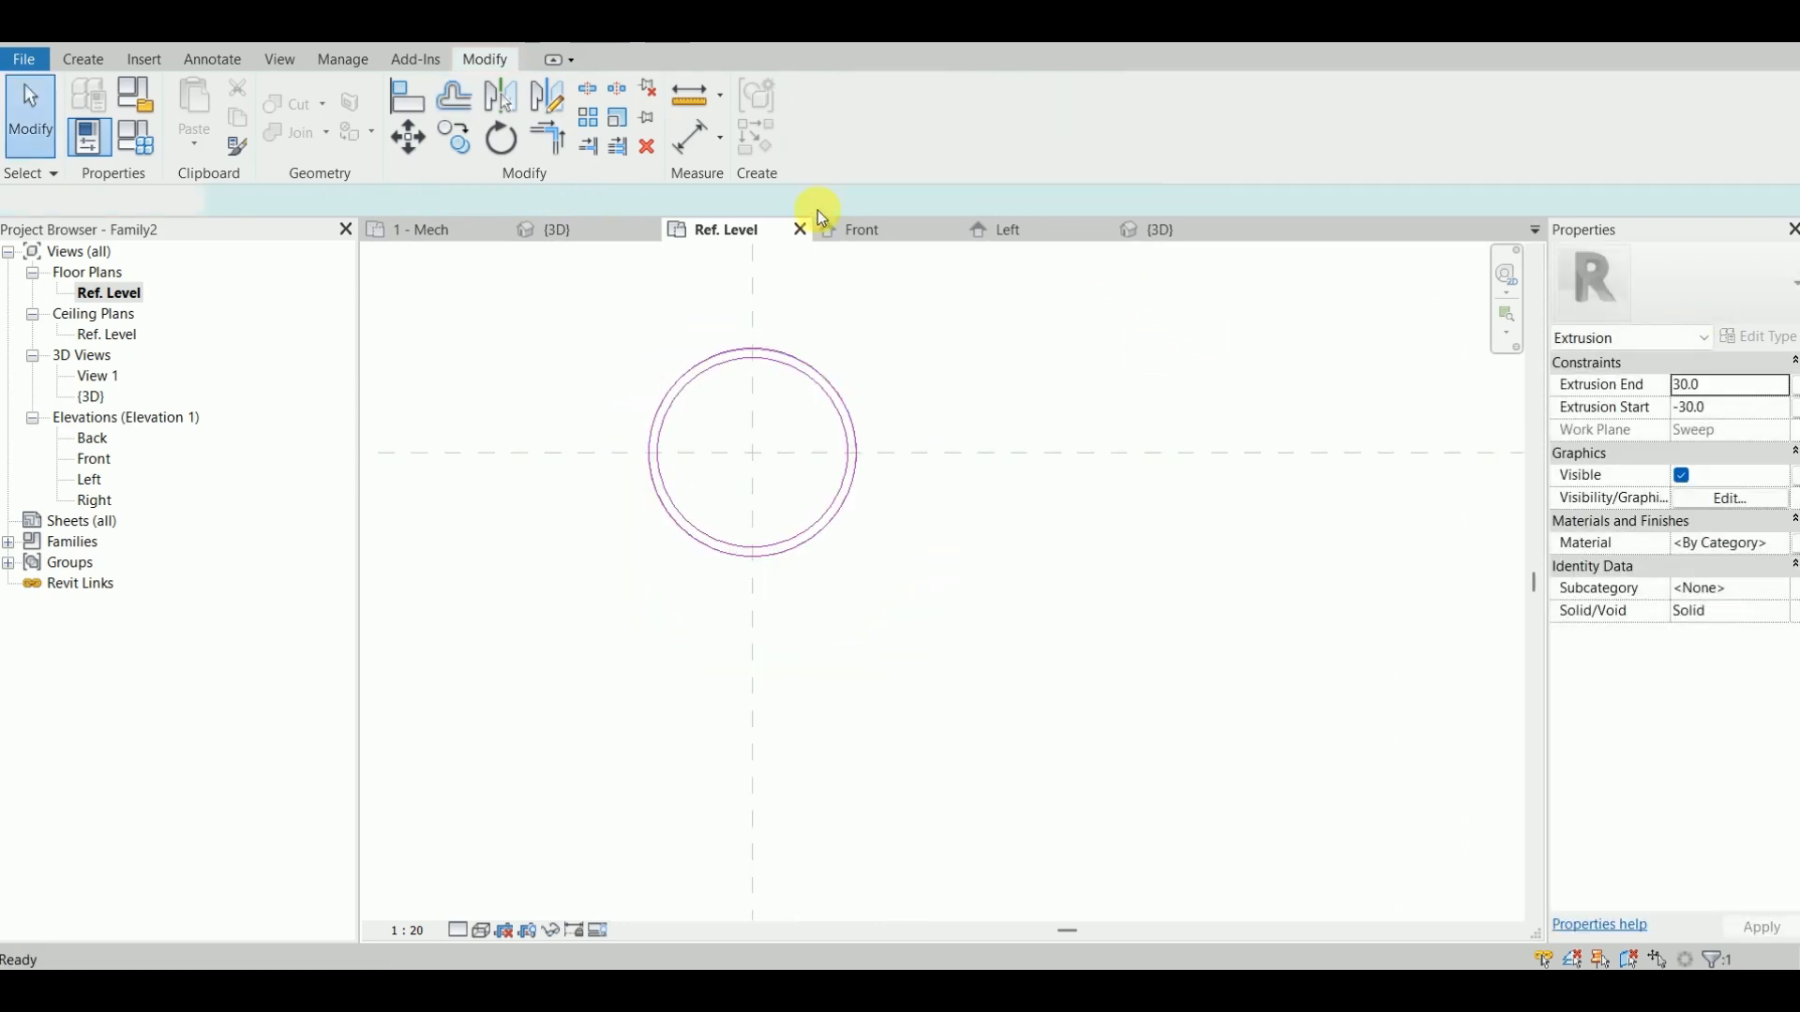
Step: In the front elevation, stretch the tube's lower end to the underside of the lower strip and lock it there
{"action": "left_click", "coordinate": [891, 229]}
{"action": "scroll", "coordinate": [763, 390], "scroll_direction": "up", "scroll_amount": 6}
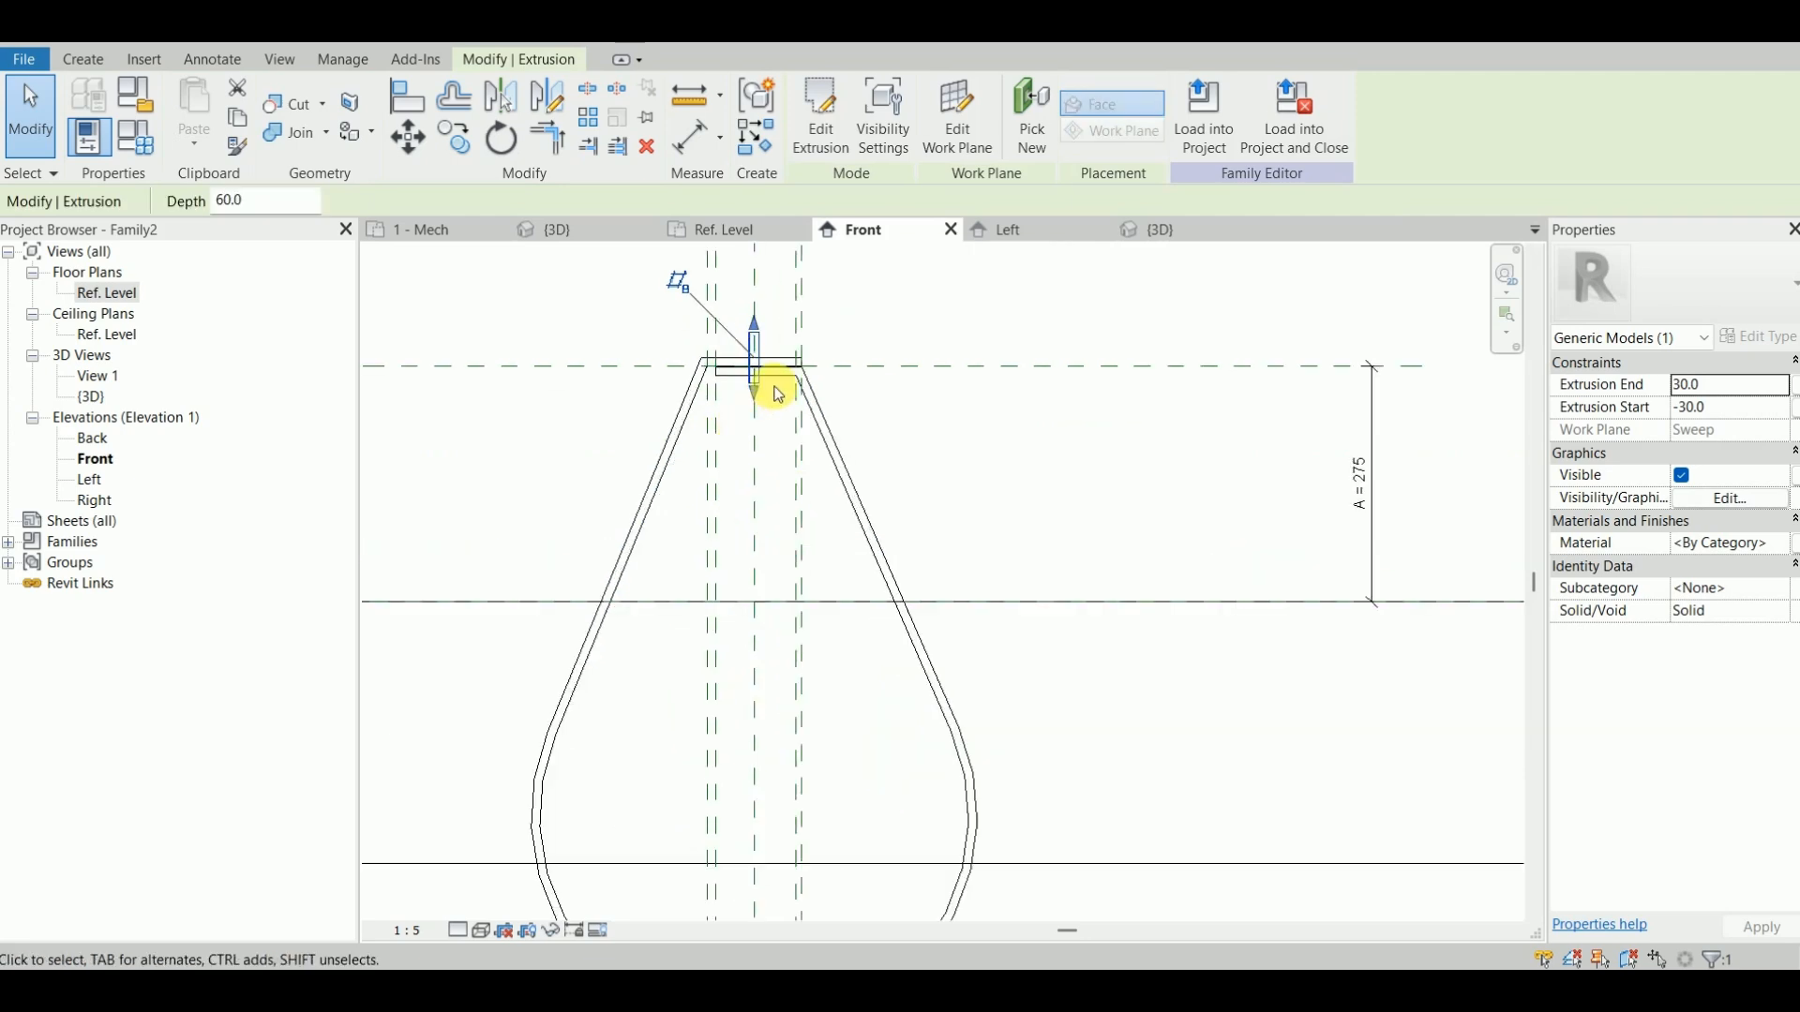
{"action": "scroll", "coordinate": [765, 555], "scroll_direction": "up", "scroll_amount": 2}
{"action": "left_click_drag", "start_coordinate": [755, 523], "coordinate": [771, 473]}
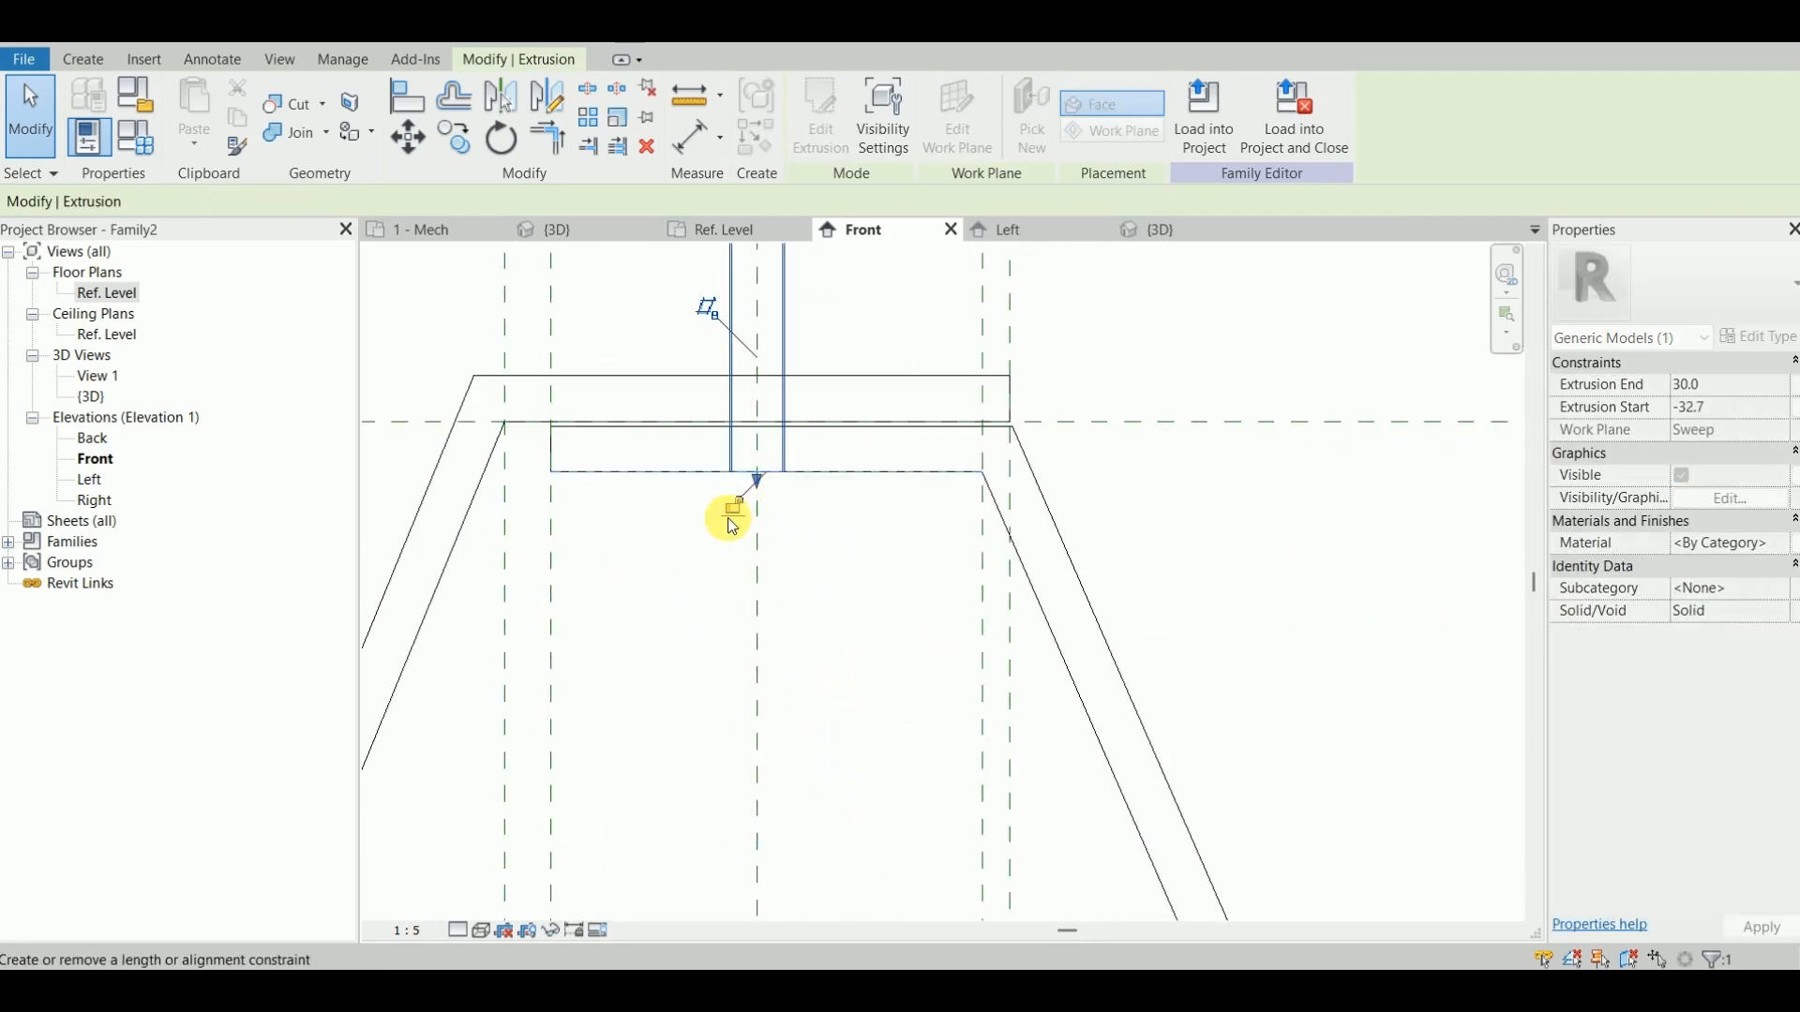
{"action": "scroll", "coordinate": [824, 513], "scroll_direction": "down", "scroll_amount": 2}
{"action": "middle_click_drag", "start_coordinate": [855, 511], "coordinate": [800, 565]}
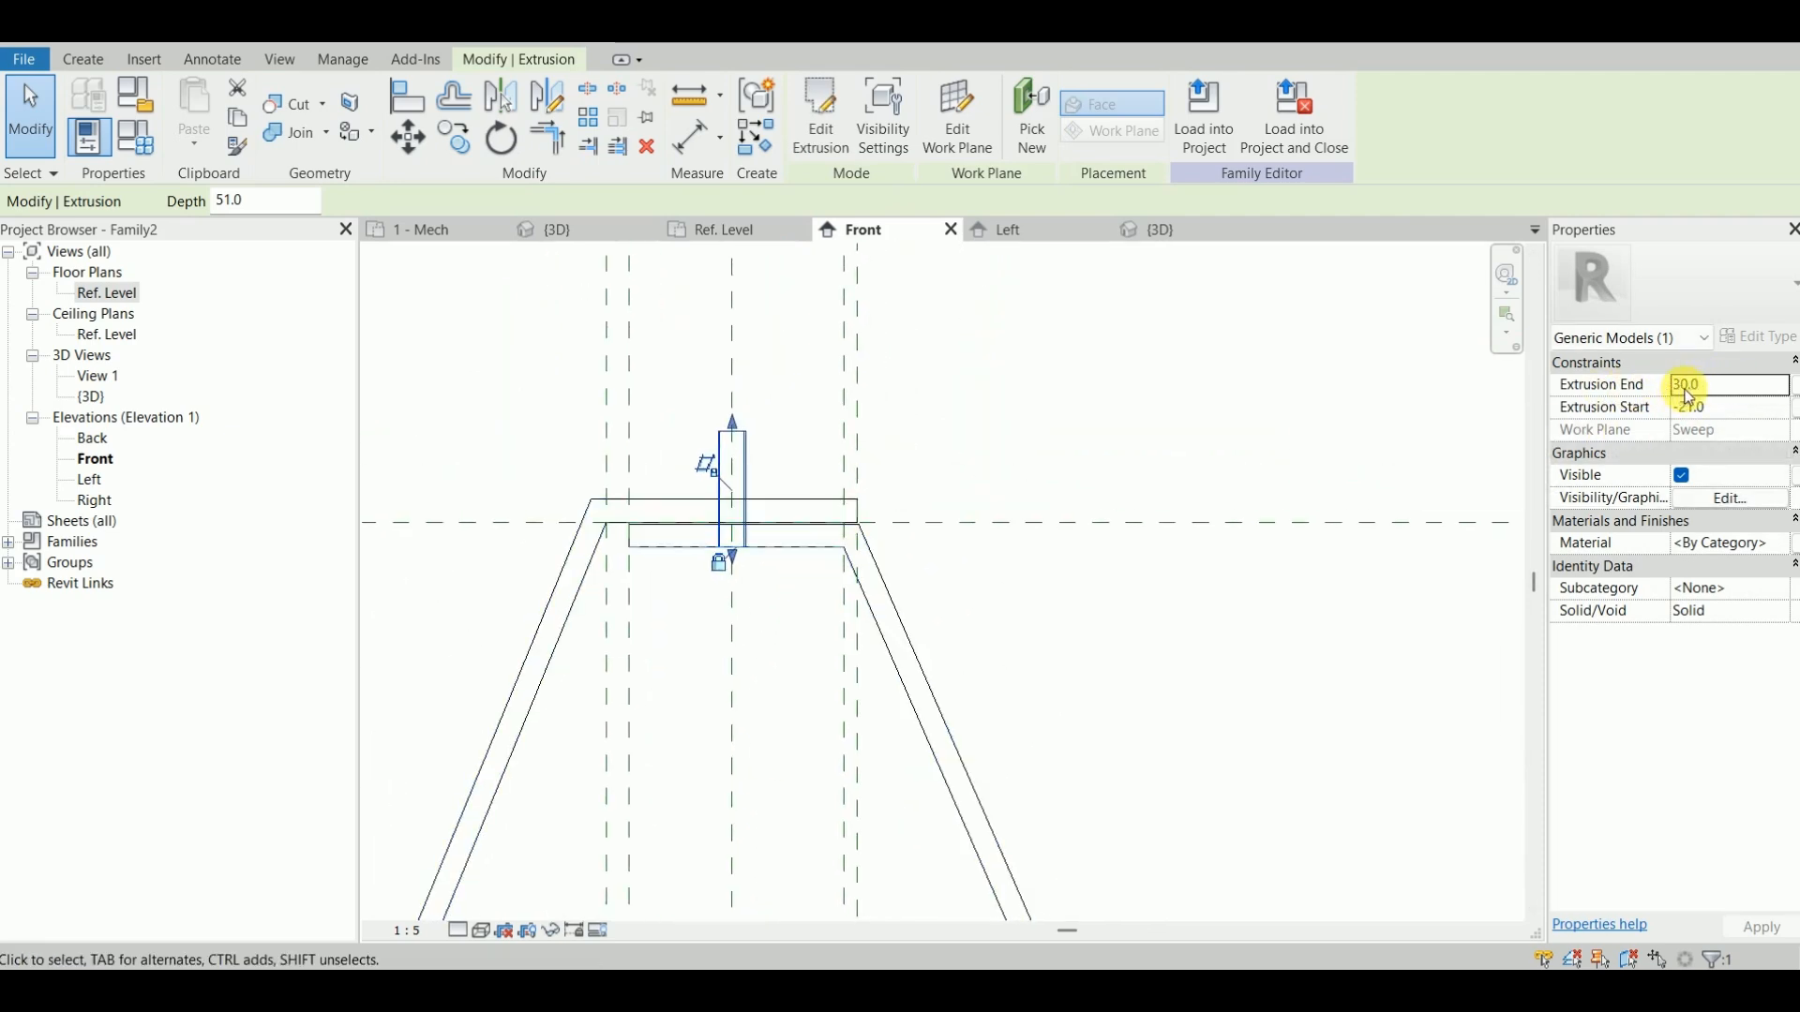
{"action": "left_click", "coordinate": [754, 454]}
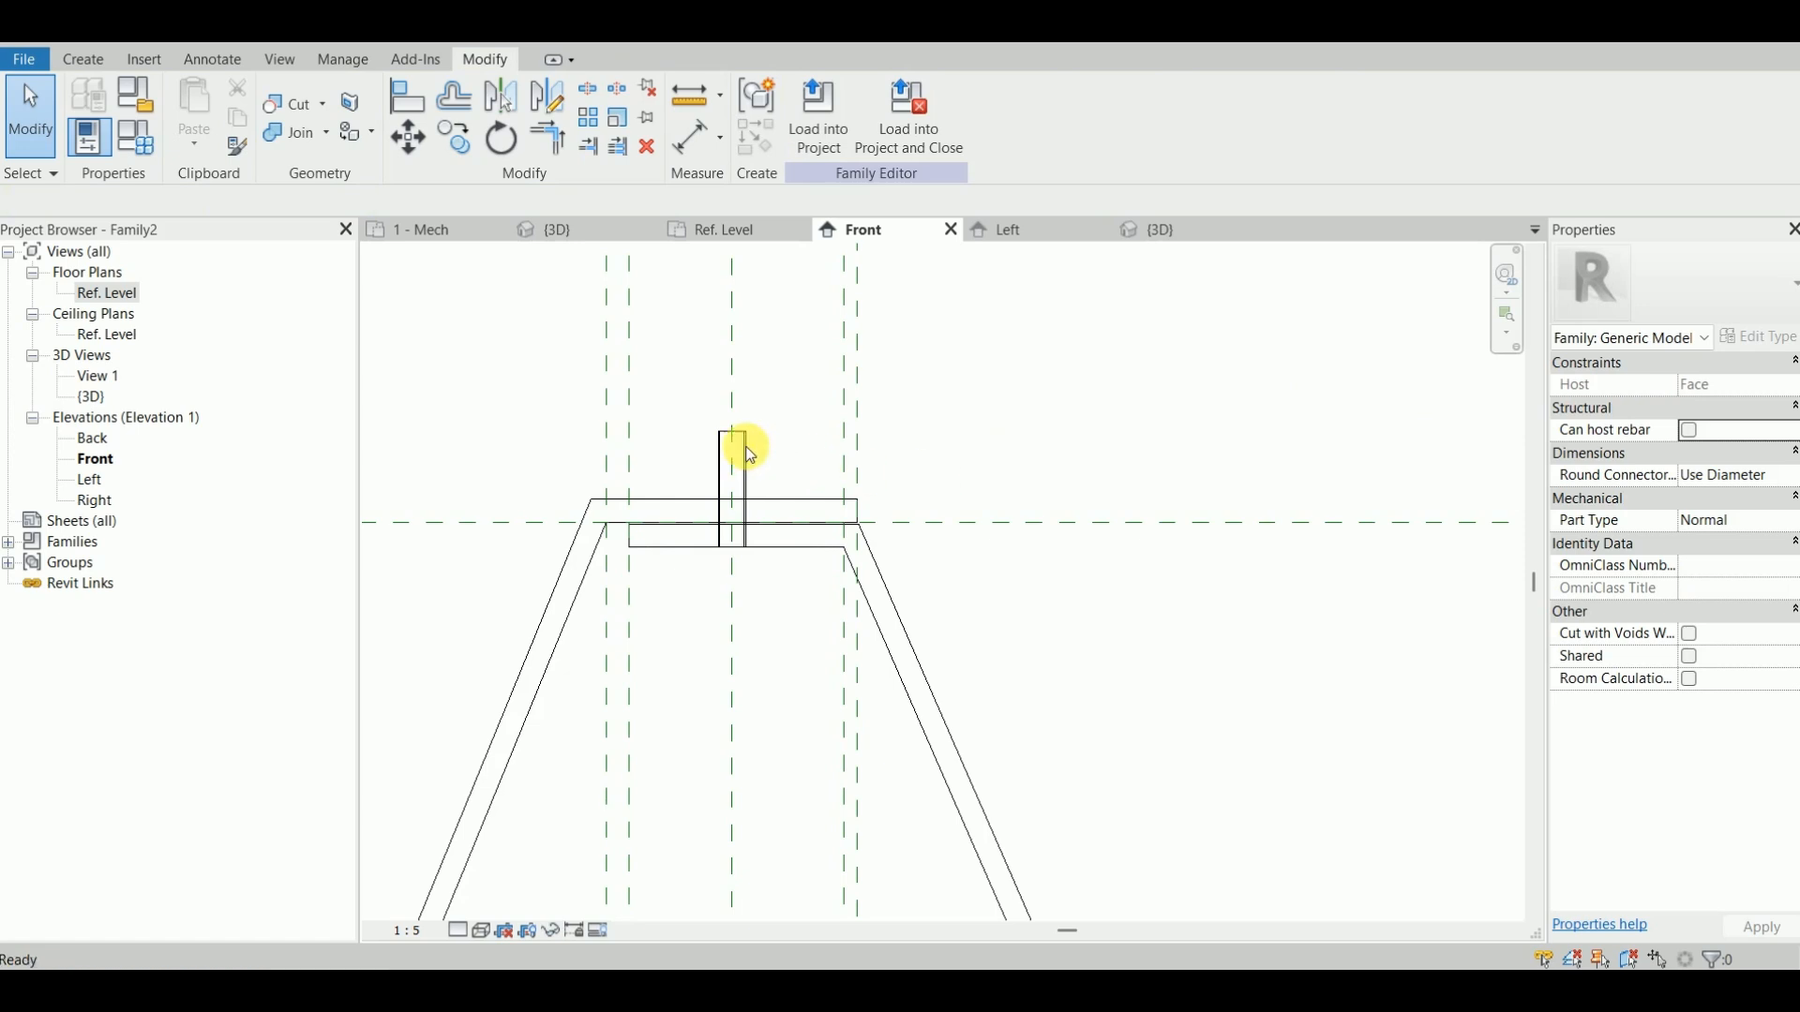
{"action": "scroll", "coordinate": [738, 453], "scroll_direction": "up", "scroll_amount": 3}
{"action": "scroll", "coordinate": [791, 409], "scroll_direction": "down", "scroll_amount": 2}
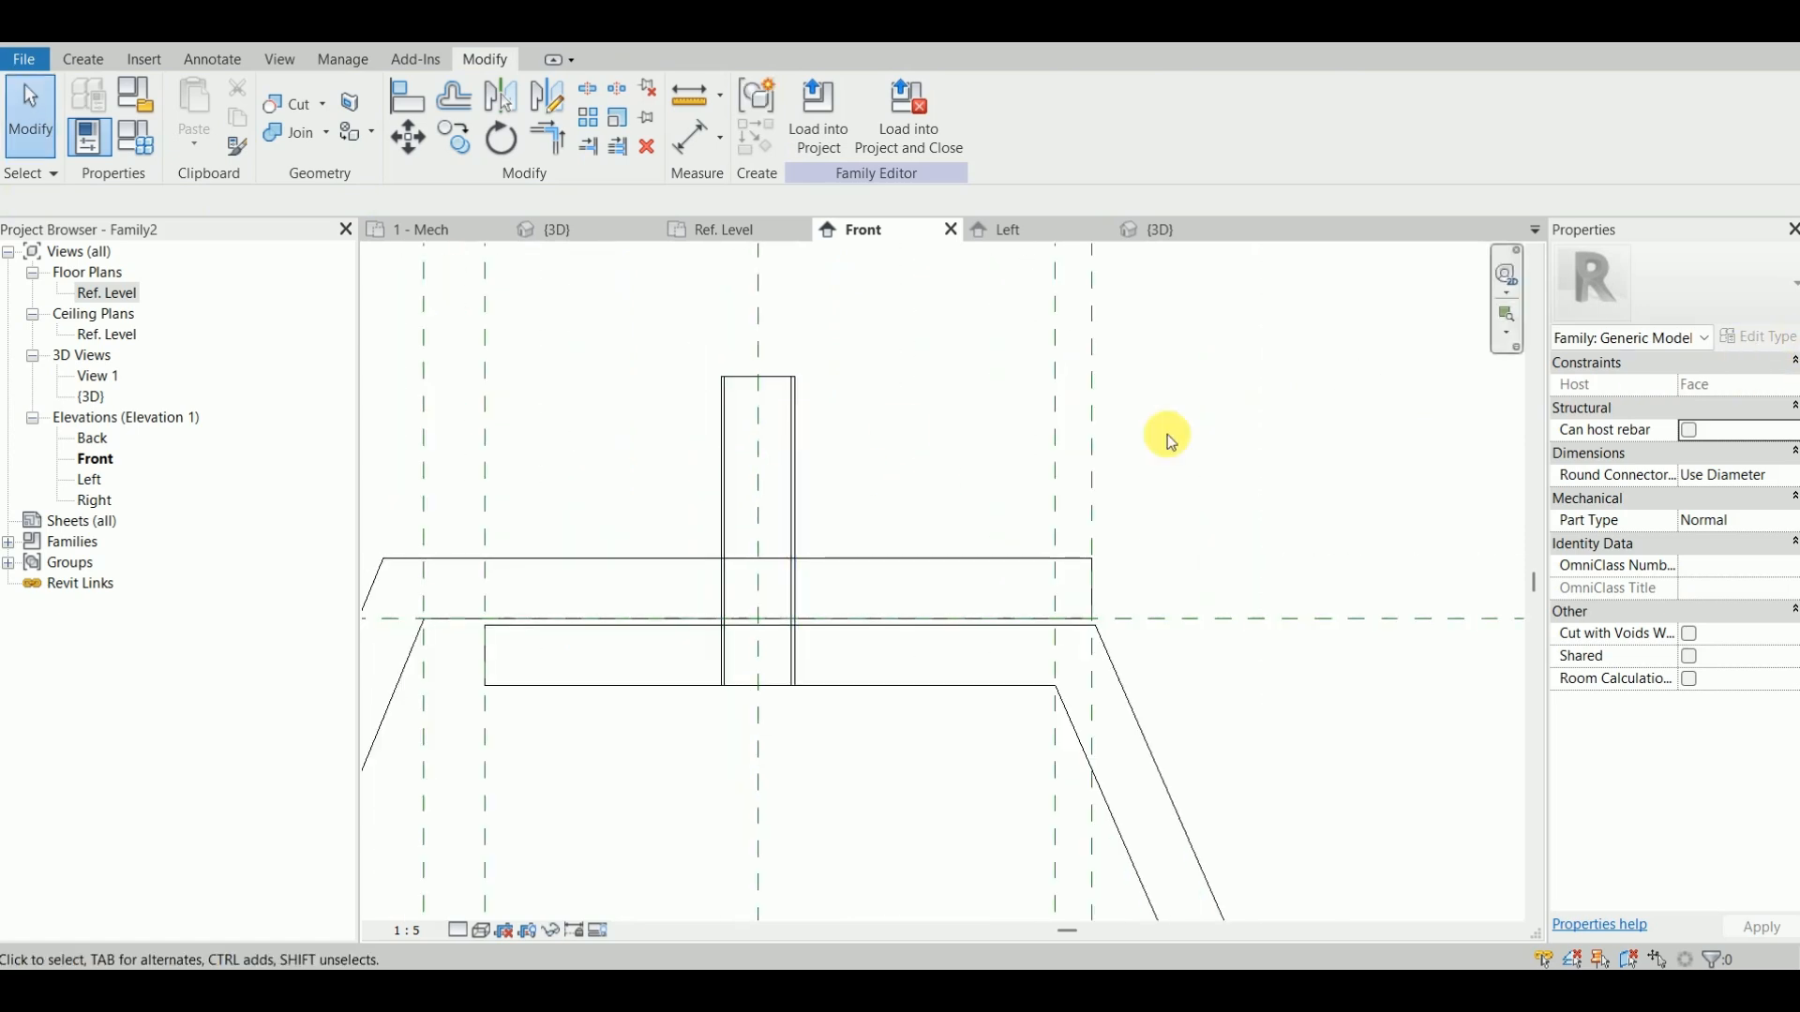
{"action": "left_click", "coordinate": [795, 450]}
{"action": "scroll", "coordinate": [867, 469], "scroll_direction": "down", "scroll_amount": 2}
{"action": "left_click", "coordinate": [891, 475]}
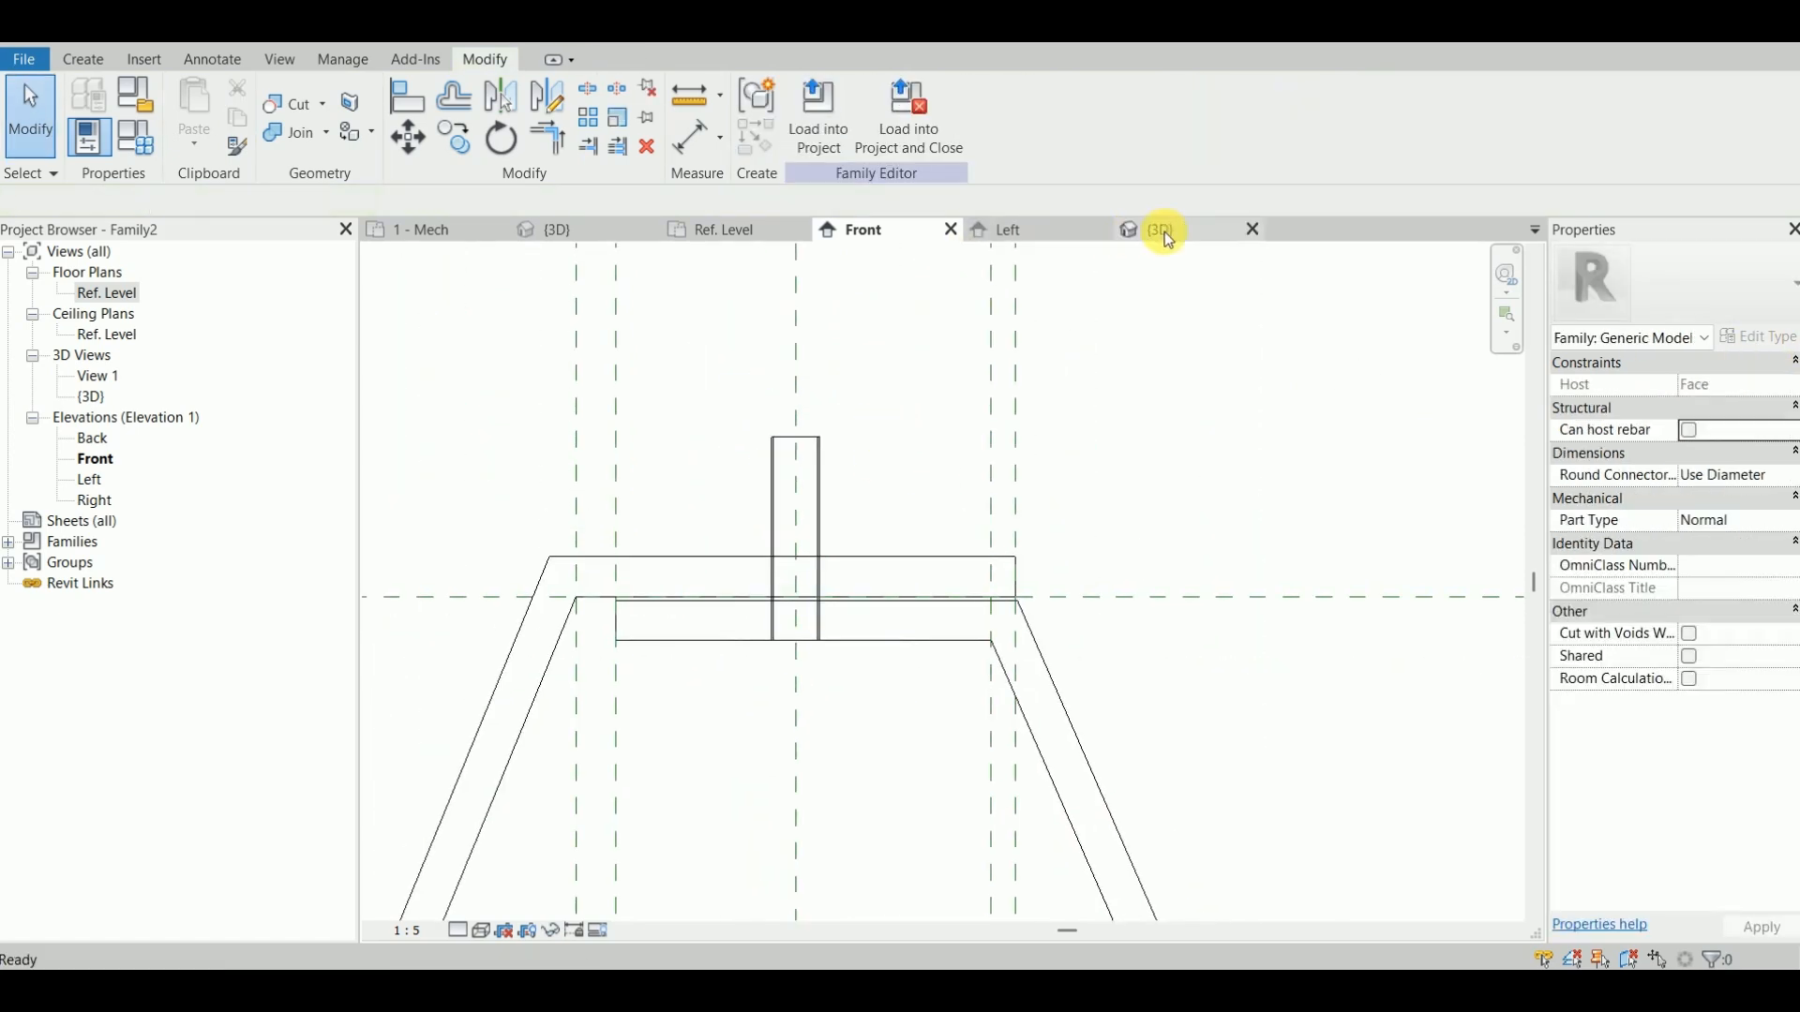
Step: Assign the Default material to the tube extrusion in the 3D view
{"action": "left_click", "coordinate": [1141, 231]}
{"action": "middle_click_drag", "start_coordinate": [903, 439], "coordinate": [898, 481], "text": "shift"}
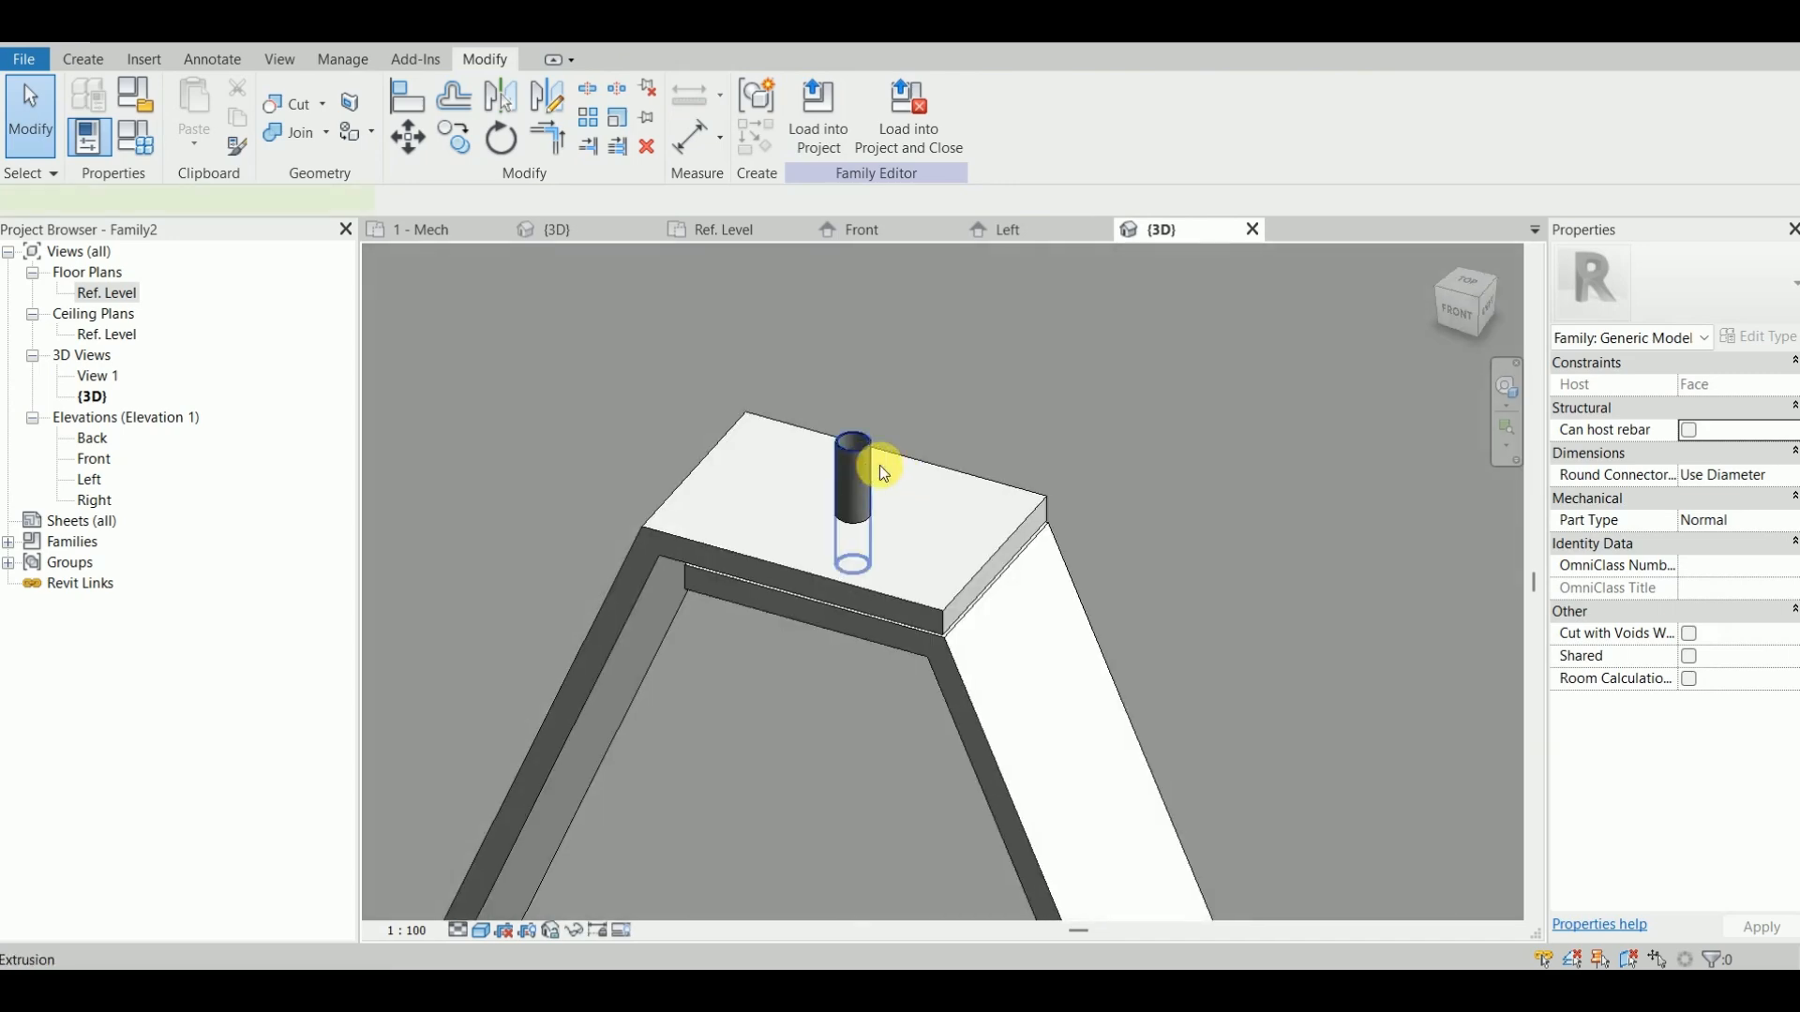
{"action": "left_click", "coordinate": [864, 468]}
{"action": "left_click", "coordinate": [1780, 545]}
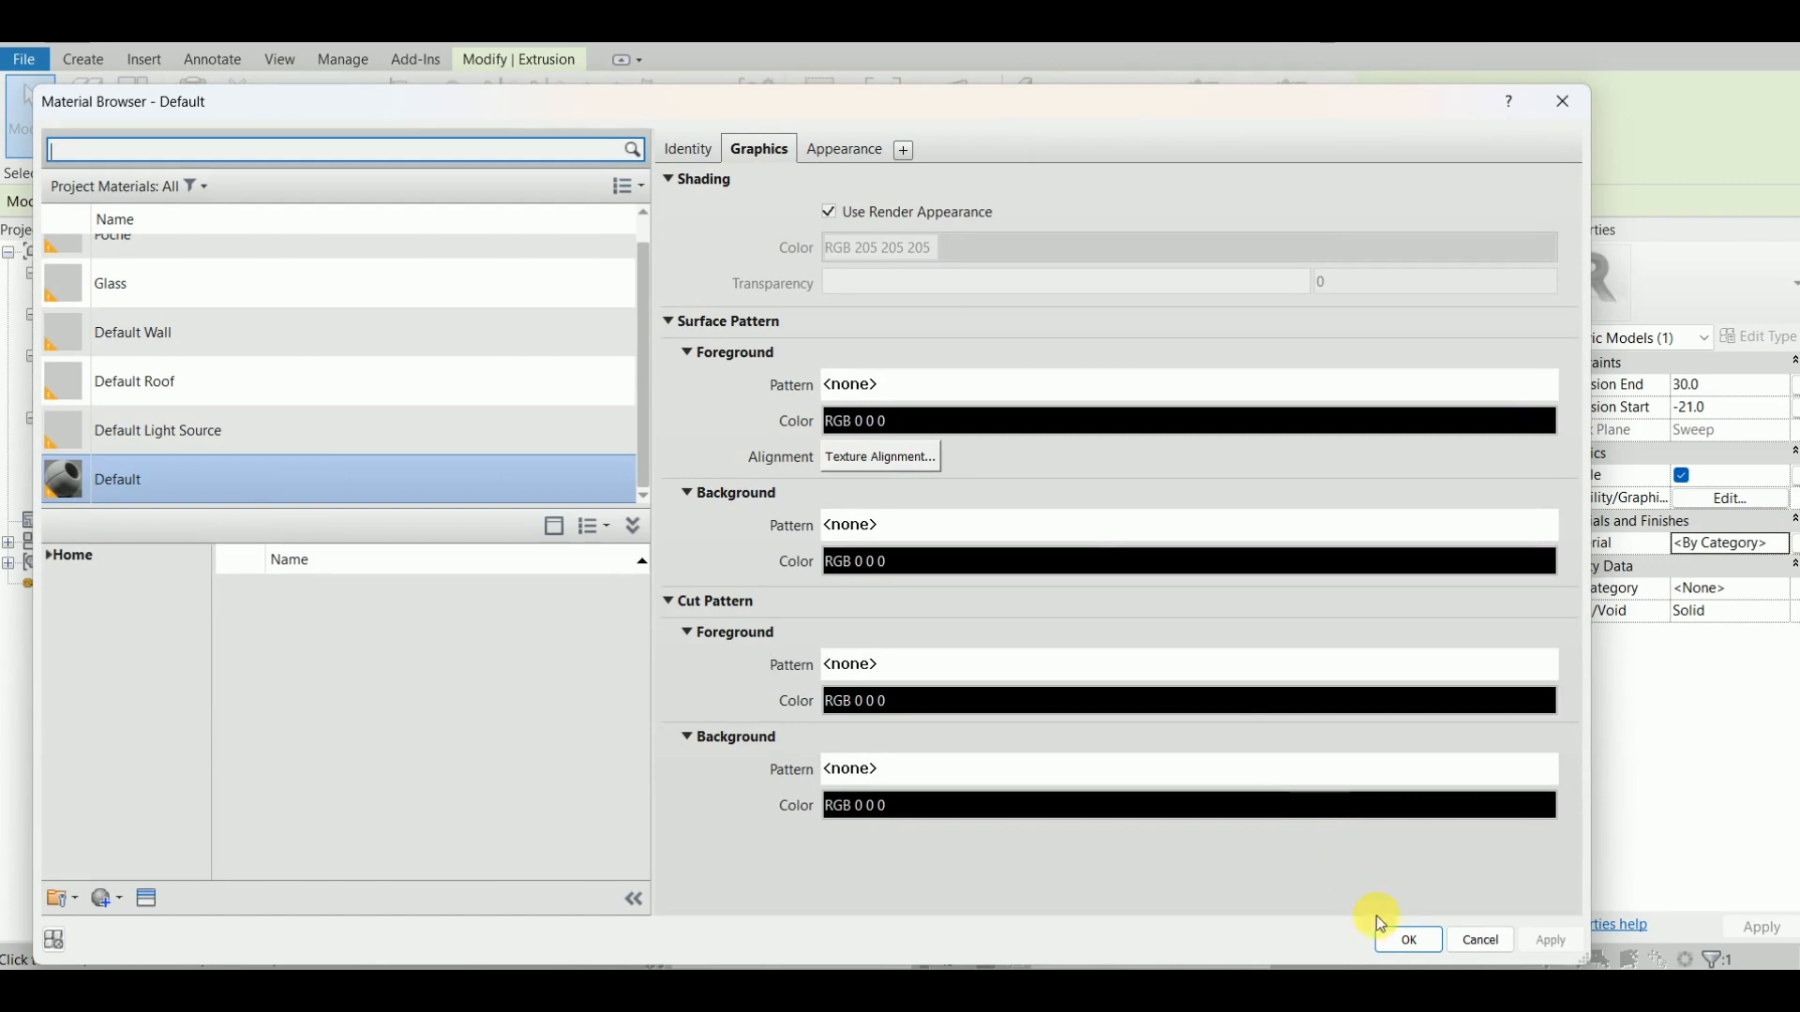
{"action": "left_click", "coordinate": [1406, 941]}
{"action": "key", "text": "Escape"}
Step: Examine the tube and the hanger's top strips from several angles in the 3D view
{"action": "middle_click_drag", "start_coordinate": [988, 525], "coordinate": [864, 478], "text": "shift"}
{"action": "scroll", "coordinate": [872, 464], "scroll_direction": "up", "scroll_amount": 5}
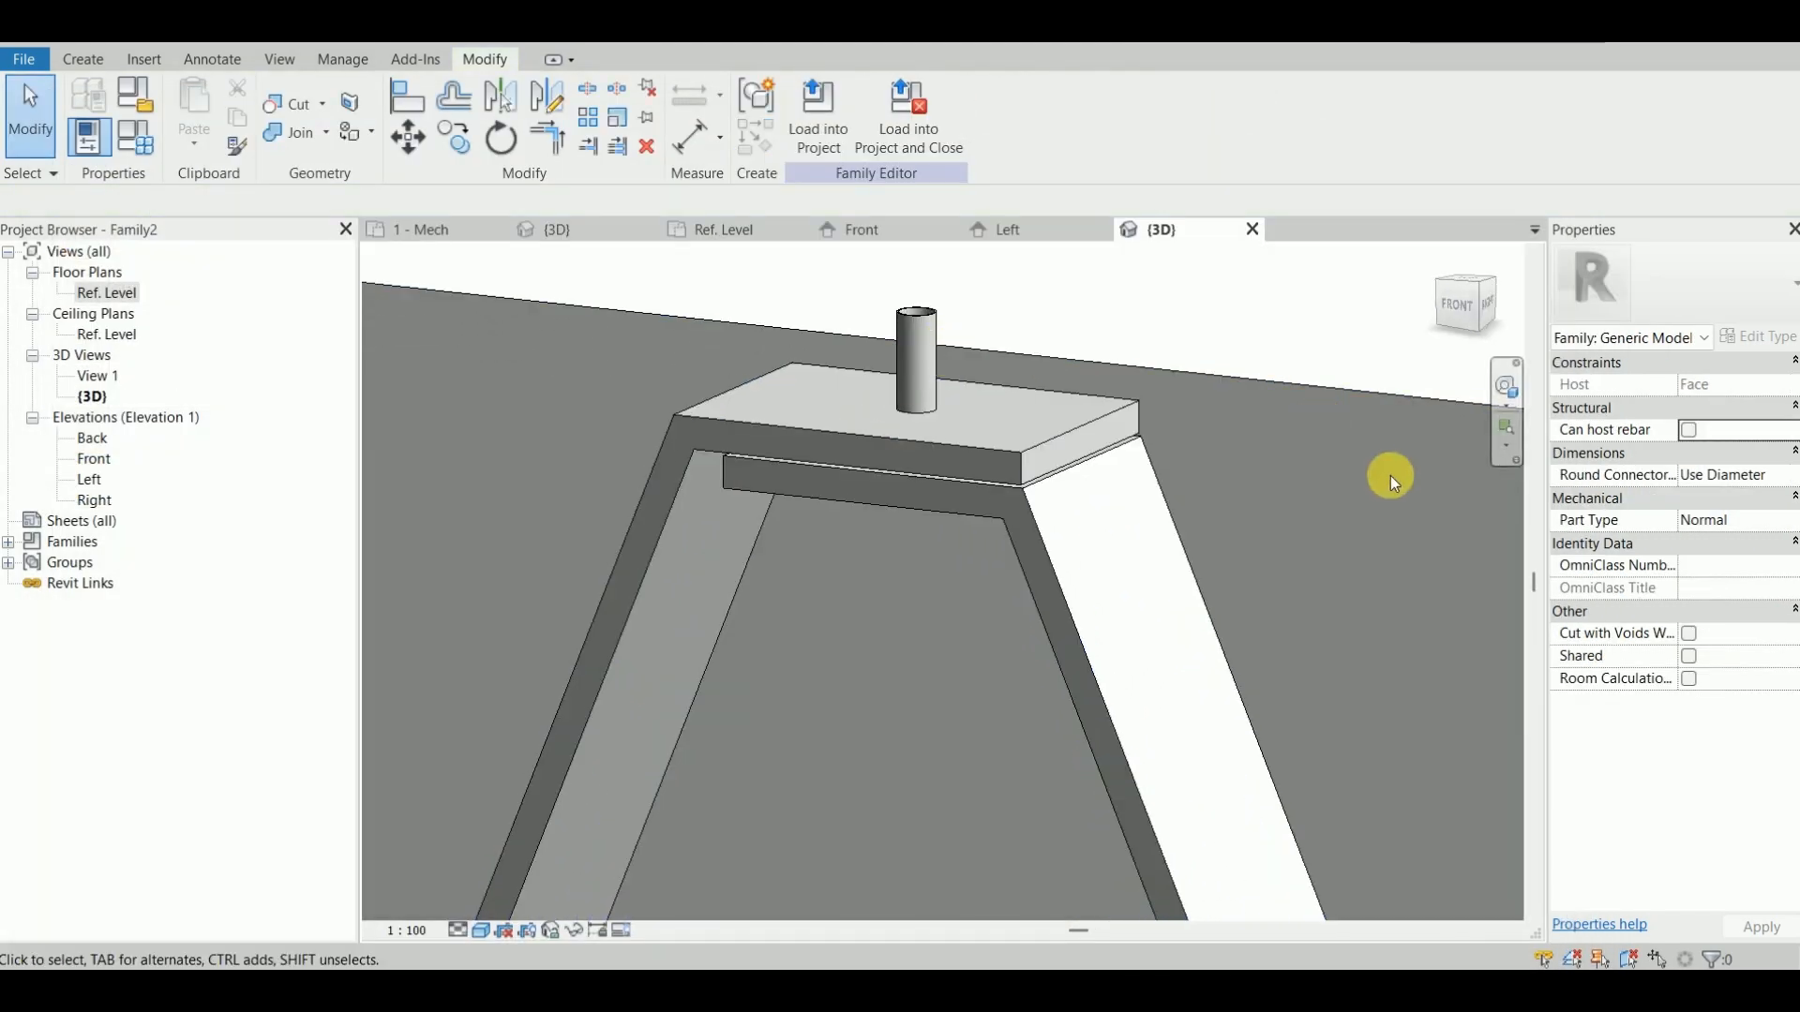
{"action": "scroll", "coordinate": [843, 450], "scroll_direction": "down", "scroll_amount": 3}
{"action": "scroll", "coordinate": [821, 488], "scroll_direction": "up", "scroll_amount": 3}
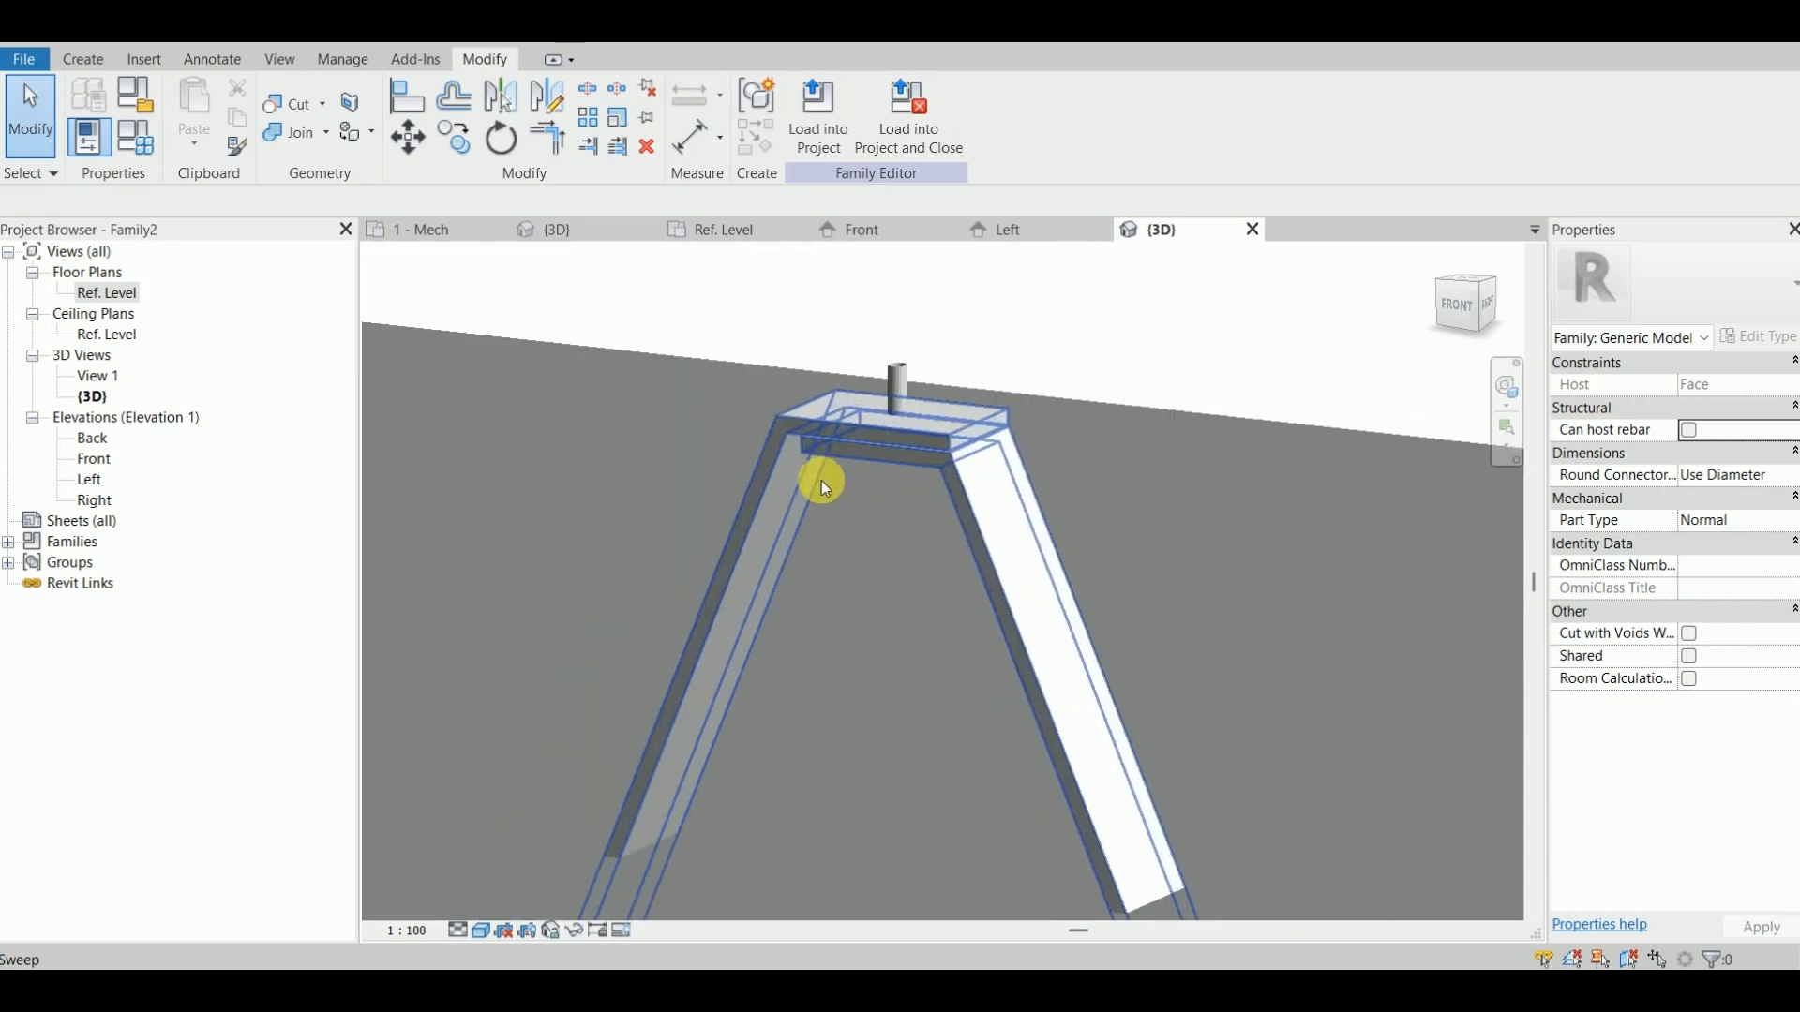
{"action": "middle_click_drag", "start_coordinate": [818, 506], "coordinate": [922, 487], "text": "shift"}
{"action": "scroll", "coordinate": [896, 492], "scroll_direction": "down", "scroll_amount": 3}
{"action": "middle_click_drag", "start_coordinate": [797, 484], "coordinate": [754, 537]}
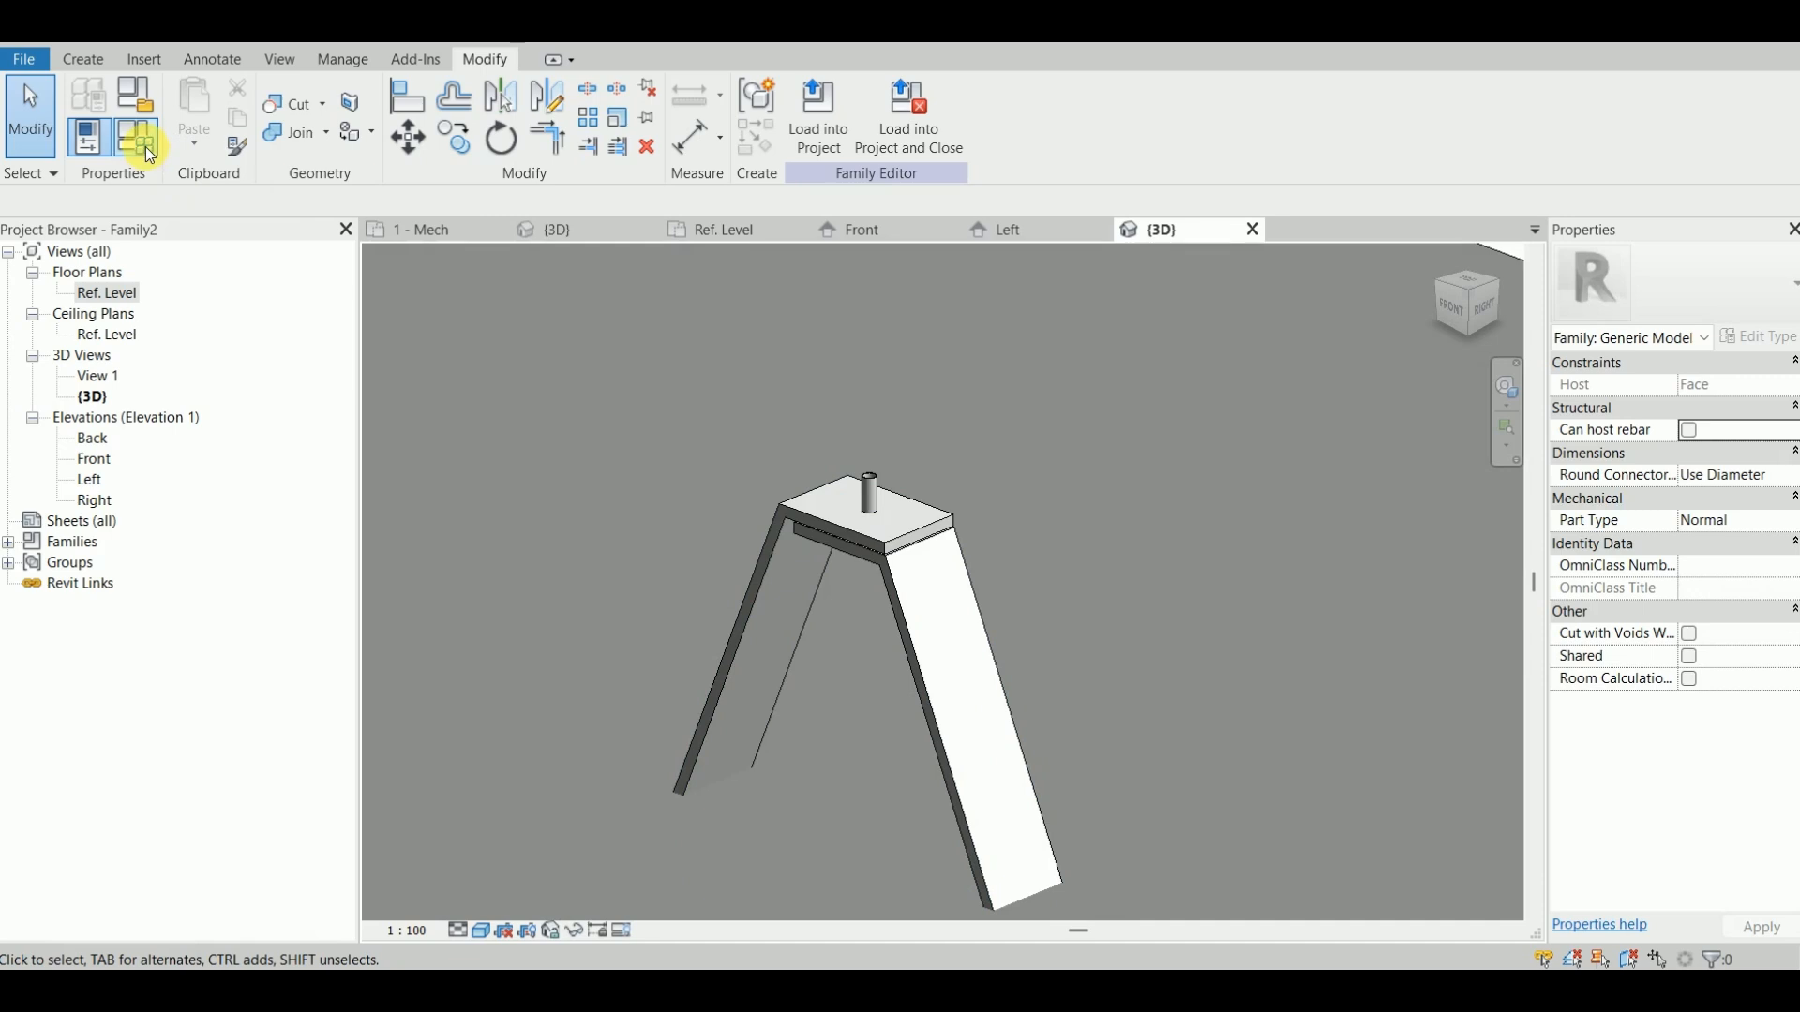
Step: Start a solid extrusion for the rod in the Ref. Level plan and sketch a circle matching the tube's inner edge
{"action": "left_click", "coordinate": [88, 65]}
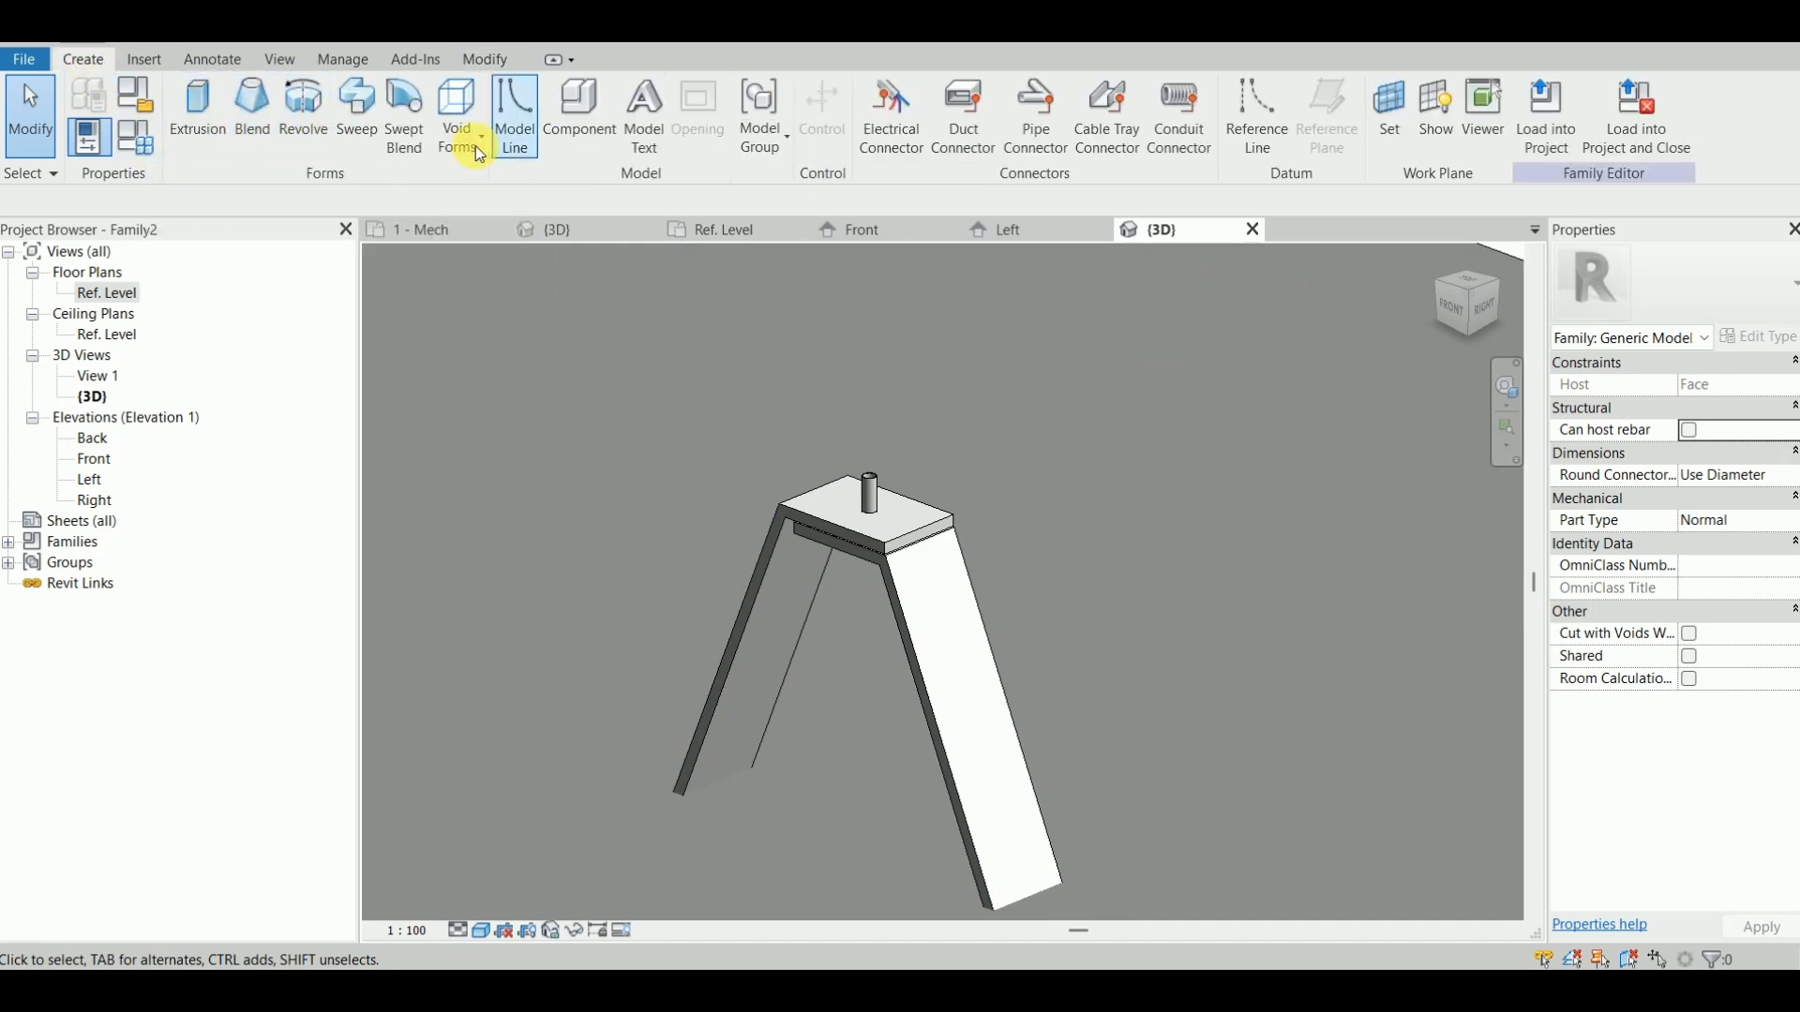
{"action": "left_click", "coordinate": [198, 103]}
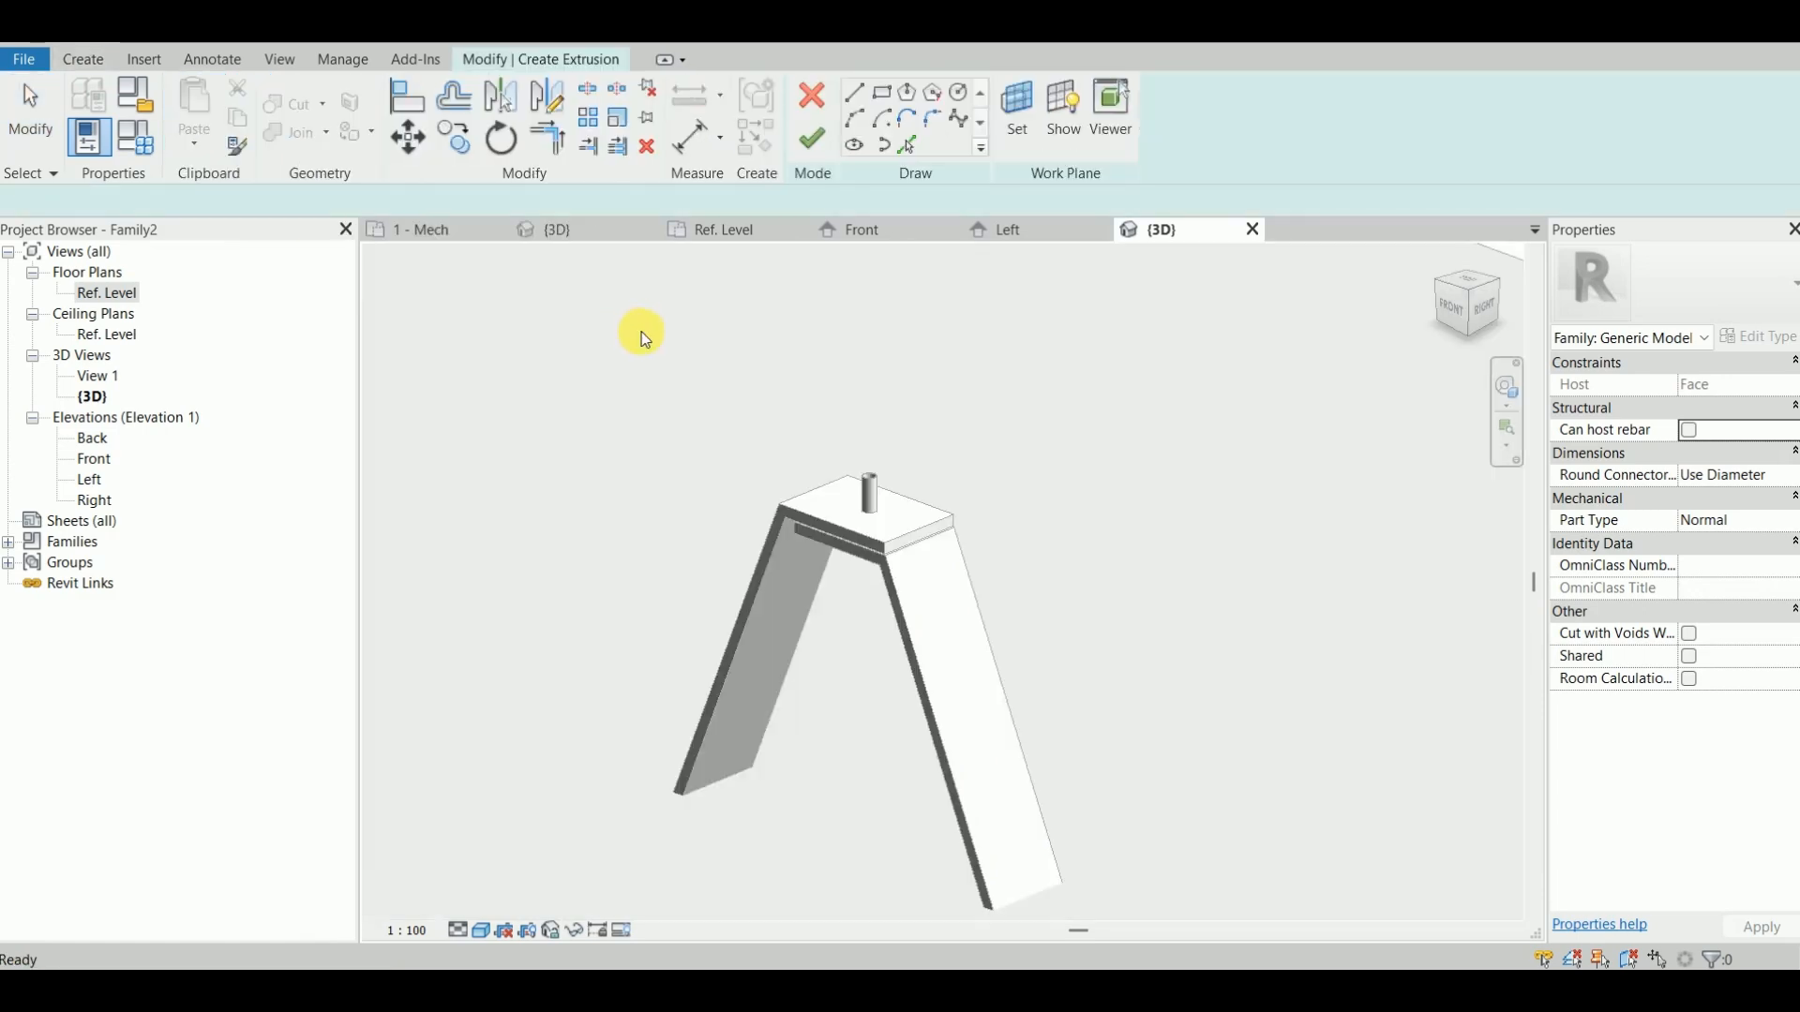
{"action": "double_click", "coordinate": [126, 293]}
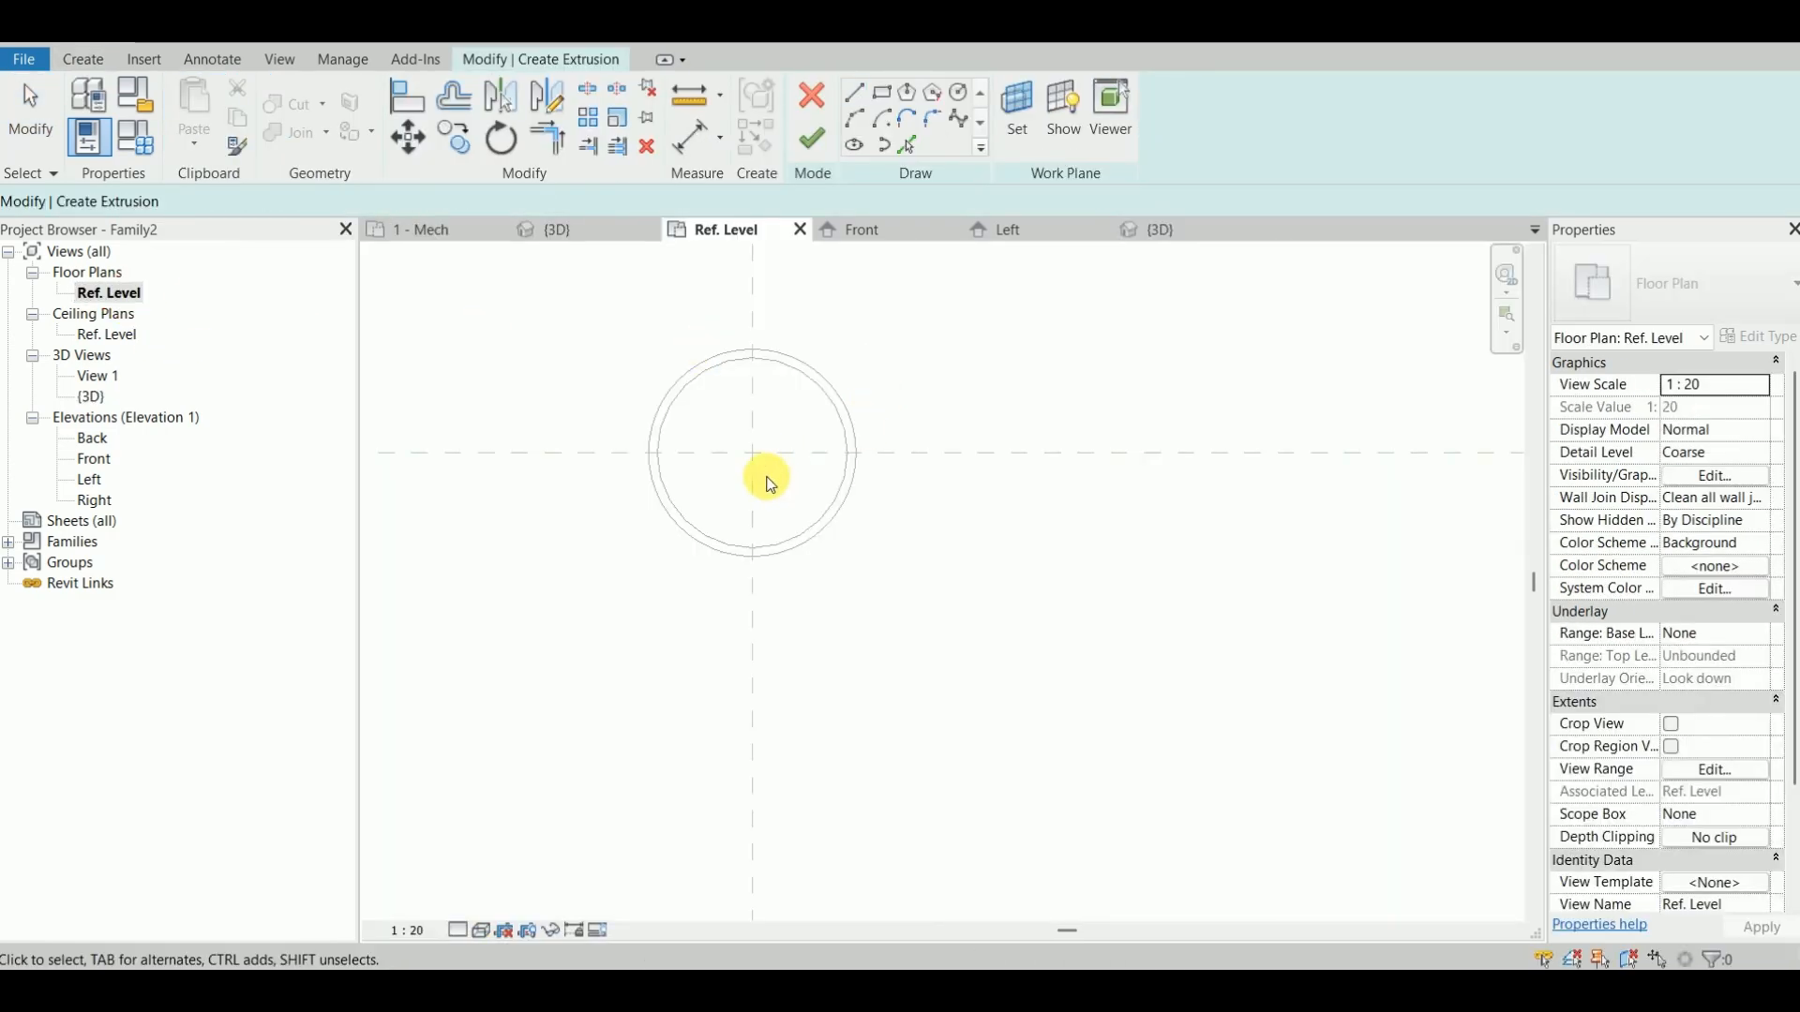
{"action": "left_click", "coordinate": [956, 105]}
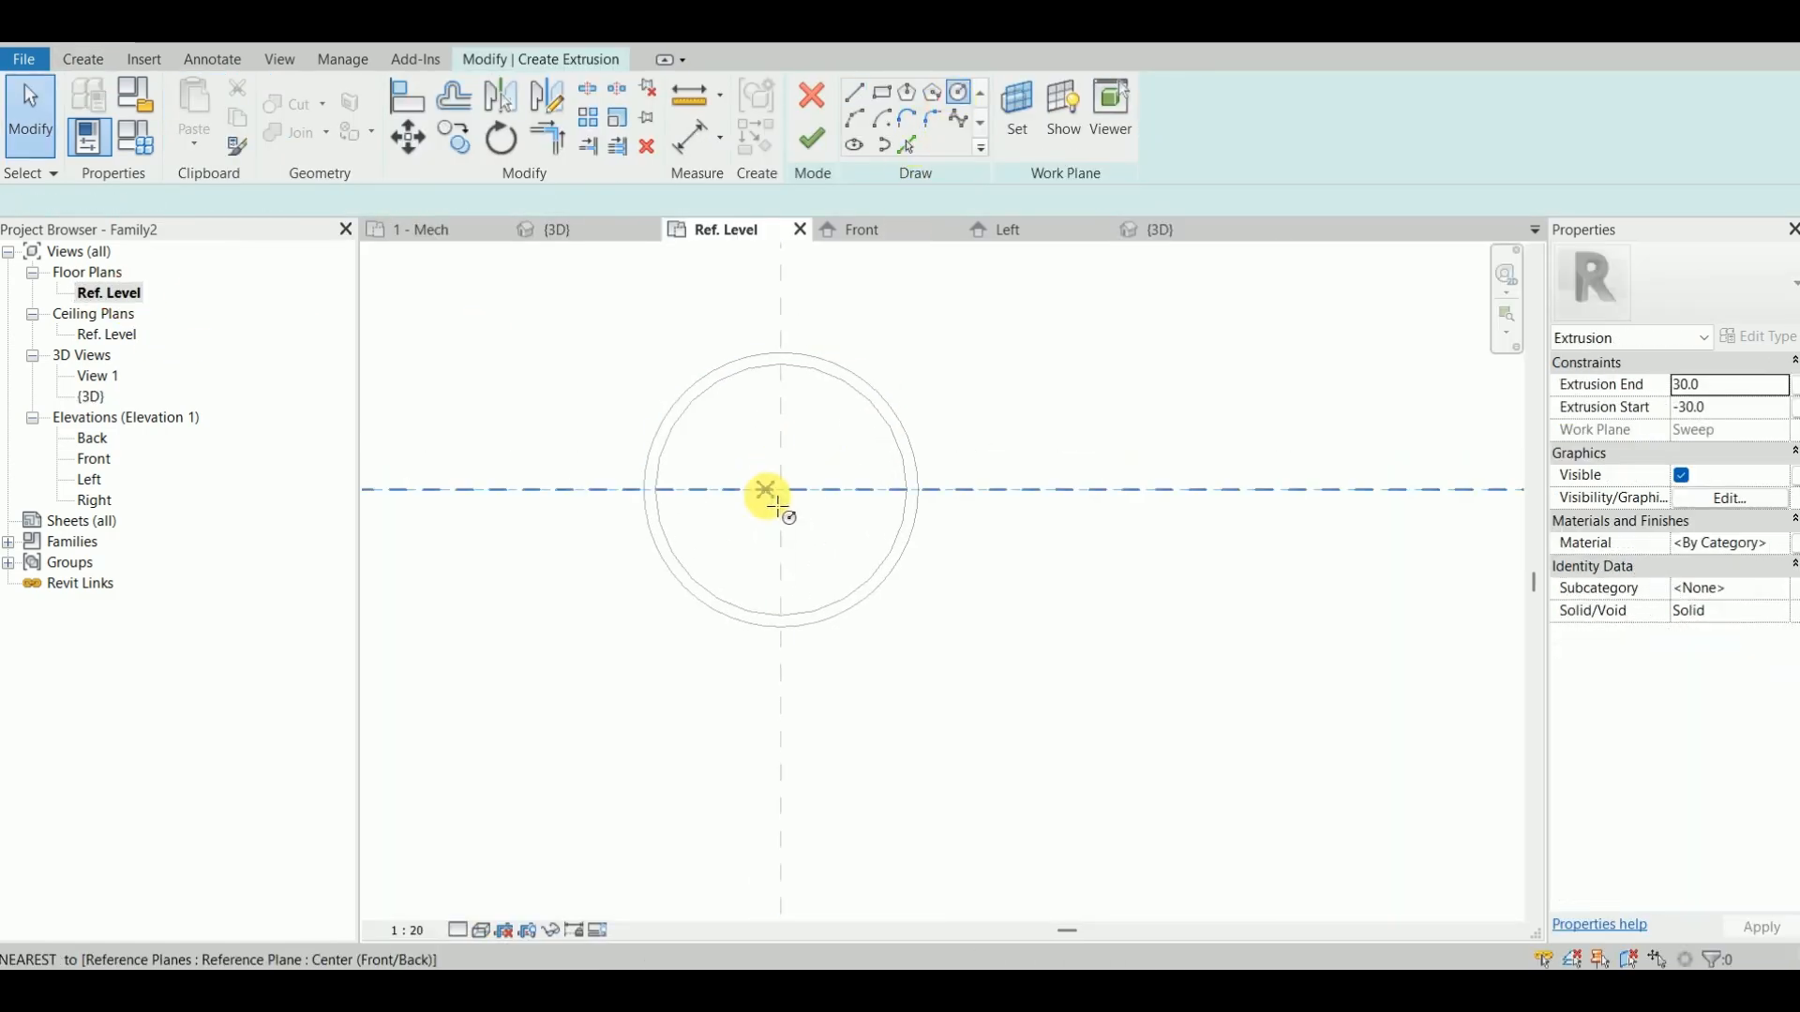
{"action": "left_click", "coordinate": [781, 490]}
{"action": "left_click", "coordinate": [907, 492]}
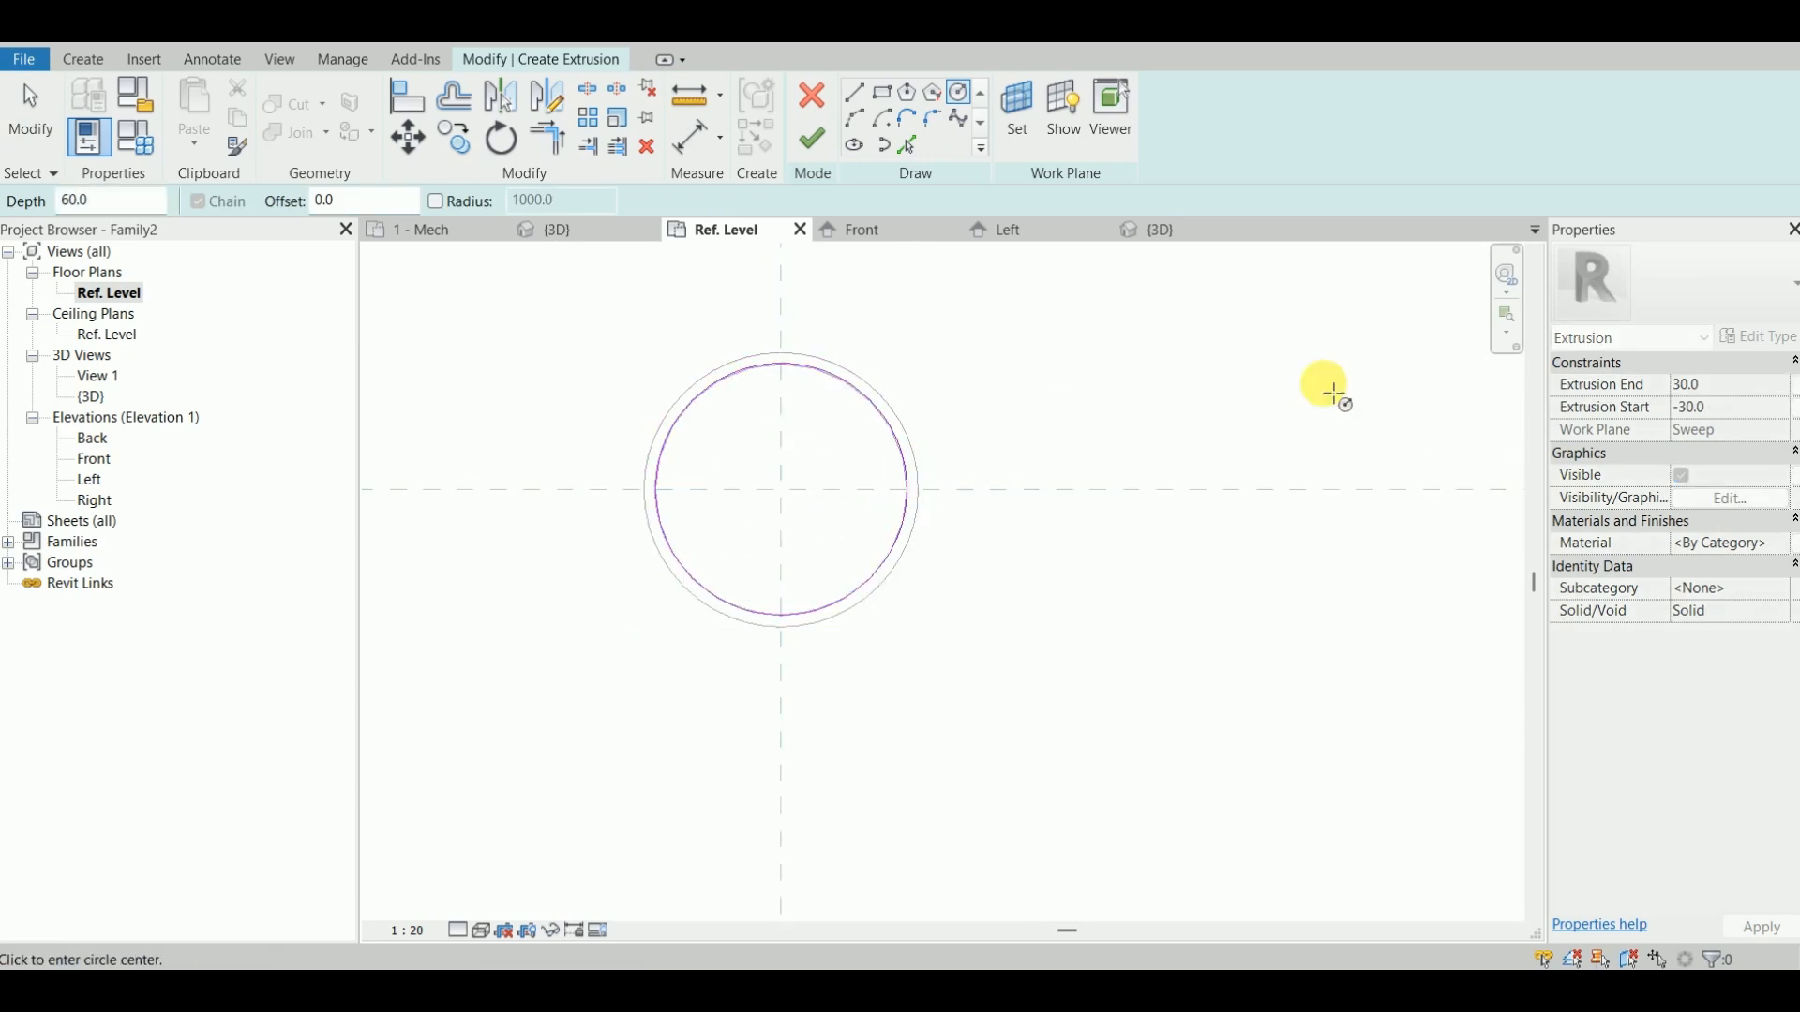
{"action": "key", "text": "Escape"}
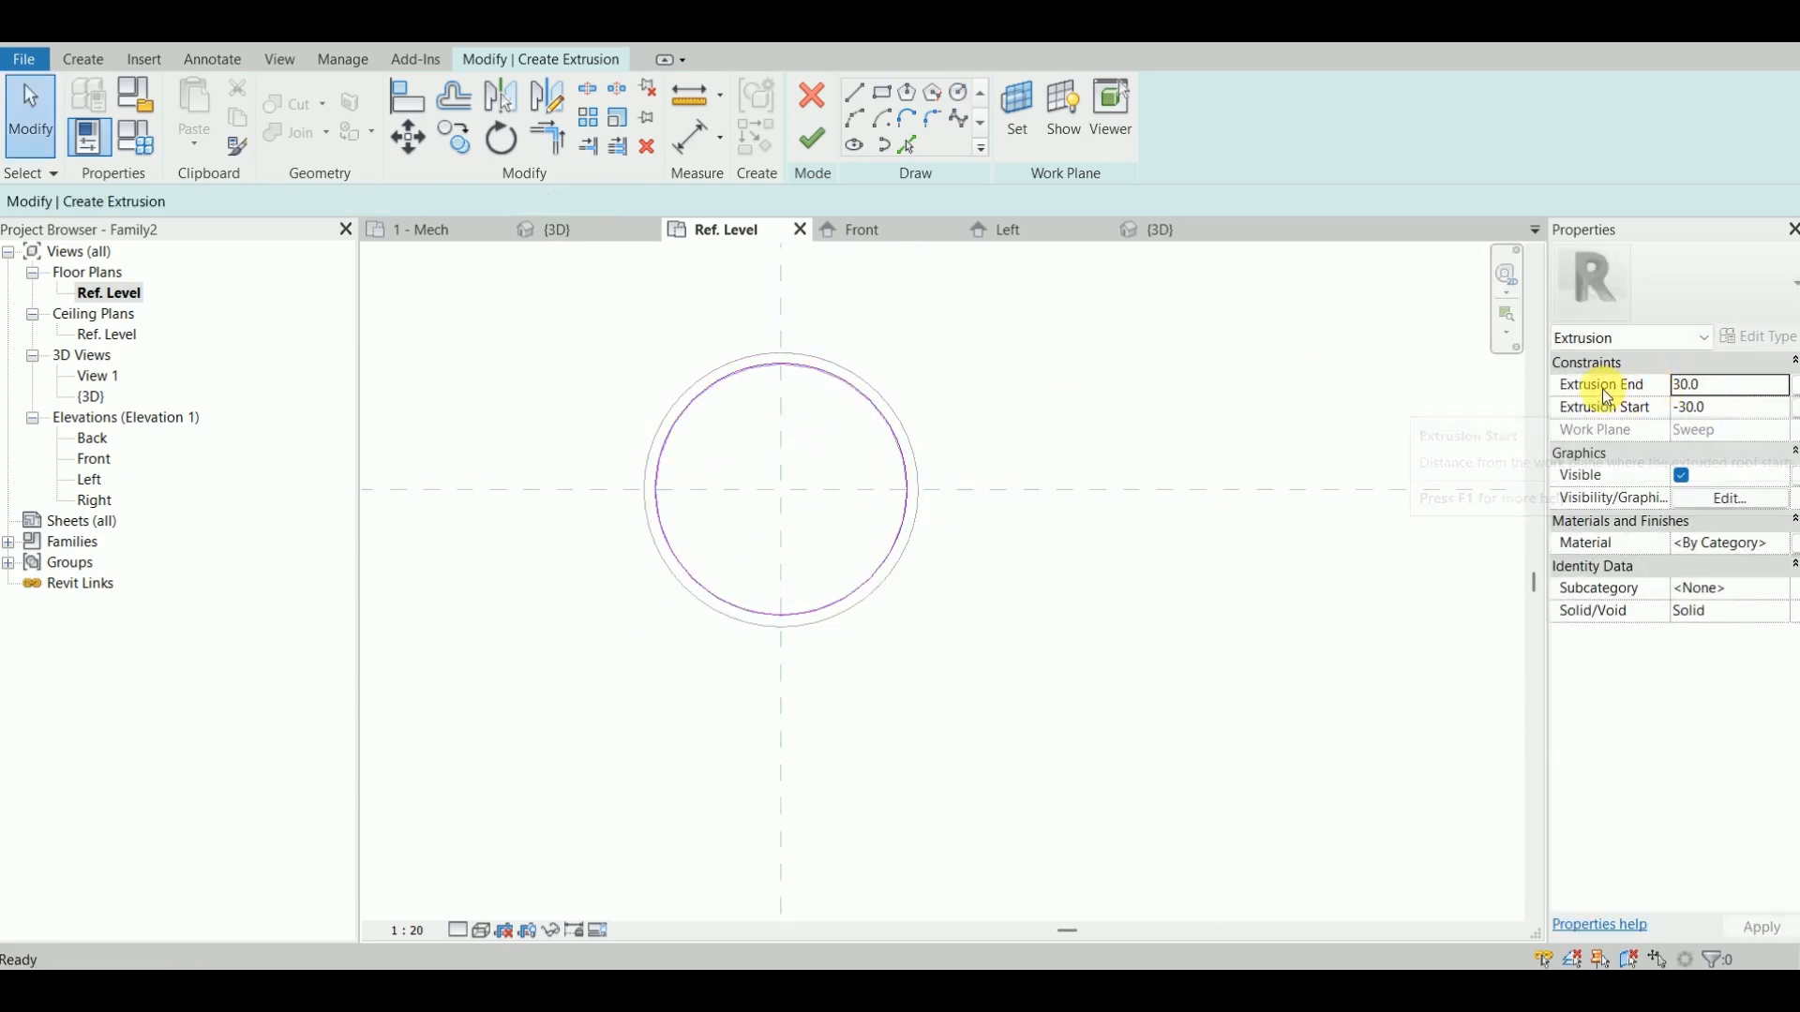
Step: Link the rod's extrusion end to the existing family parameter valued 200 mm, and finish the extrusion
{"action": "left_click", "coordinate": [1792, 396]}
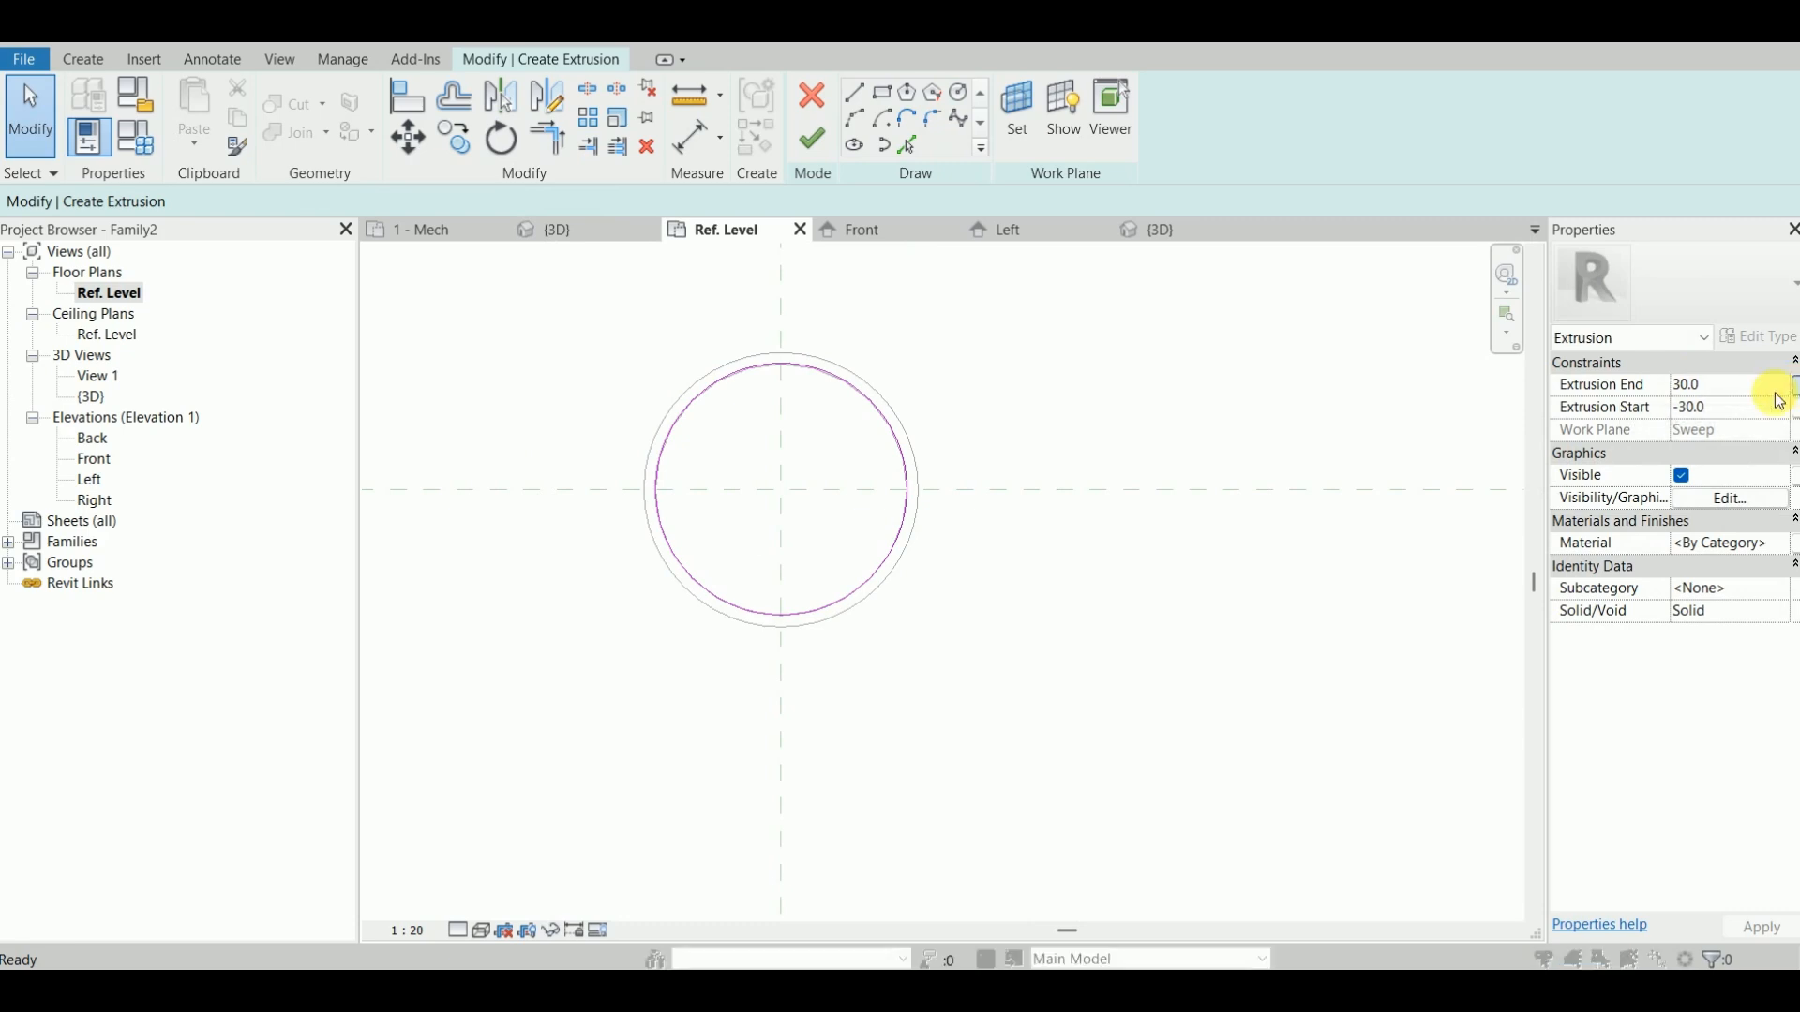
{"action": "left_click", "coordinate": [999, 428]}
{"action": "left_click", "coordinate": [1176, 638]}
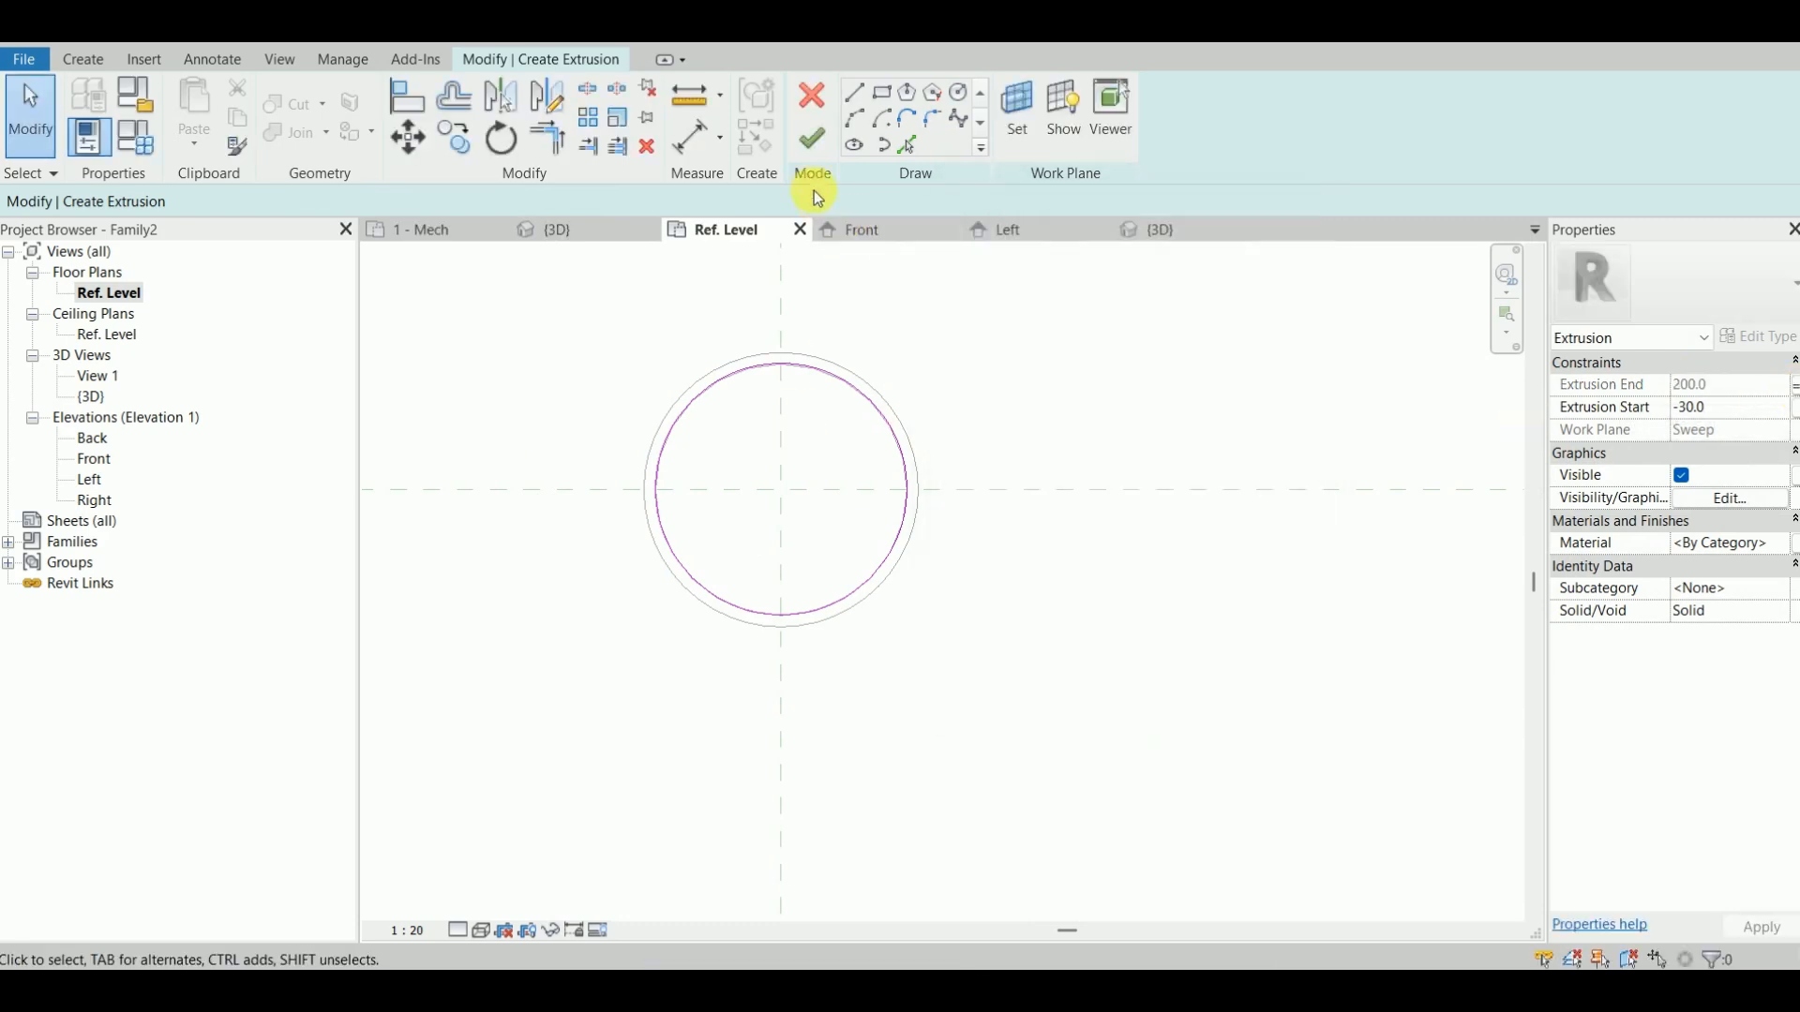
{"action": "left_click", "coordinate": [811, 141]}
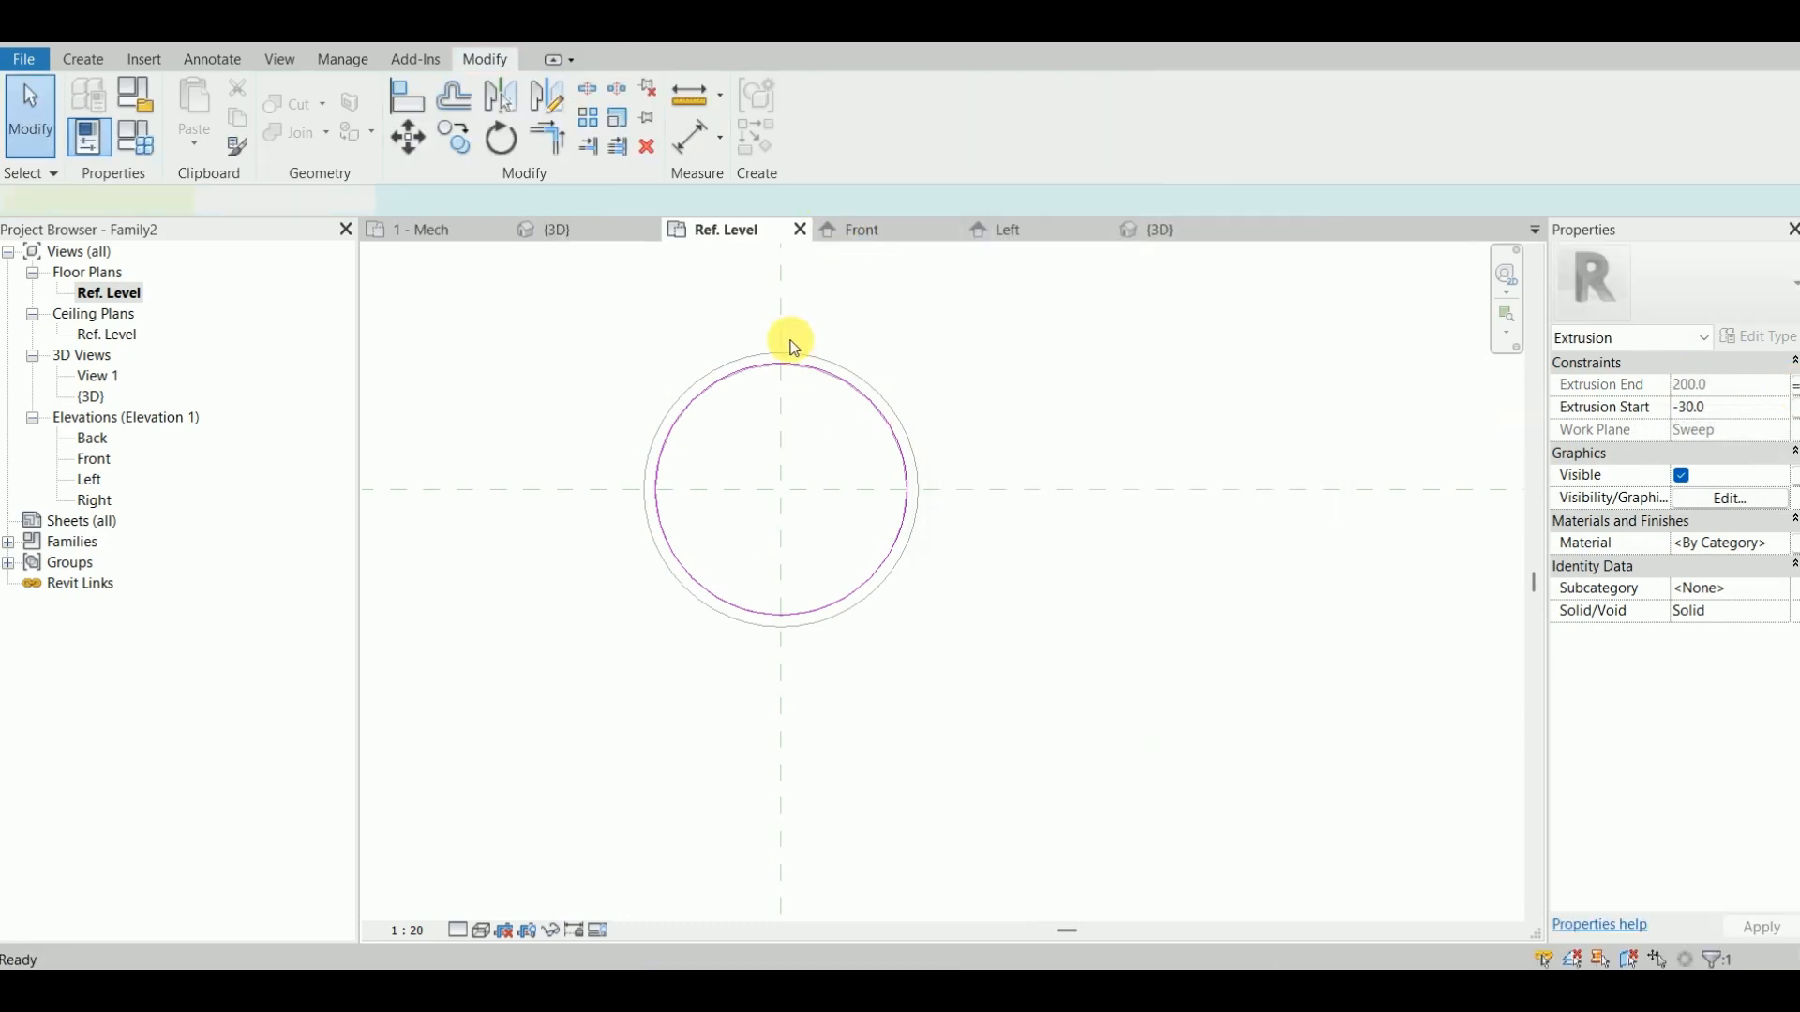
Step: In the front elevation, align the rod's lower end with the upper strip's top face, lock it, and check the rod in 3D
{"action": "left_click", "coordinate": [874, 233]}
{"action": "middle_click_drag", "start_coordinate": [825, 488], "coordinate": [840, 659]}
{"action": "scroll", "coordinate": [811, 727], "scroll_direction": "up", "scroll_amount": 4}
{"action": "left_click_drag", "start_coordinate": [780, 743], "coordinate": [783, 598]}
{"action": "left_click", "coordinate": [723, 622]}
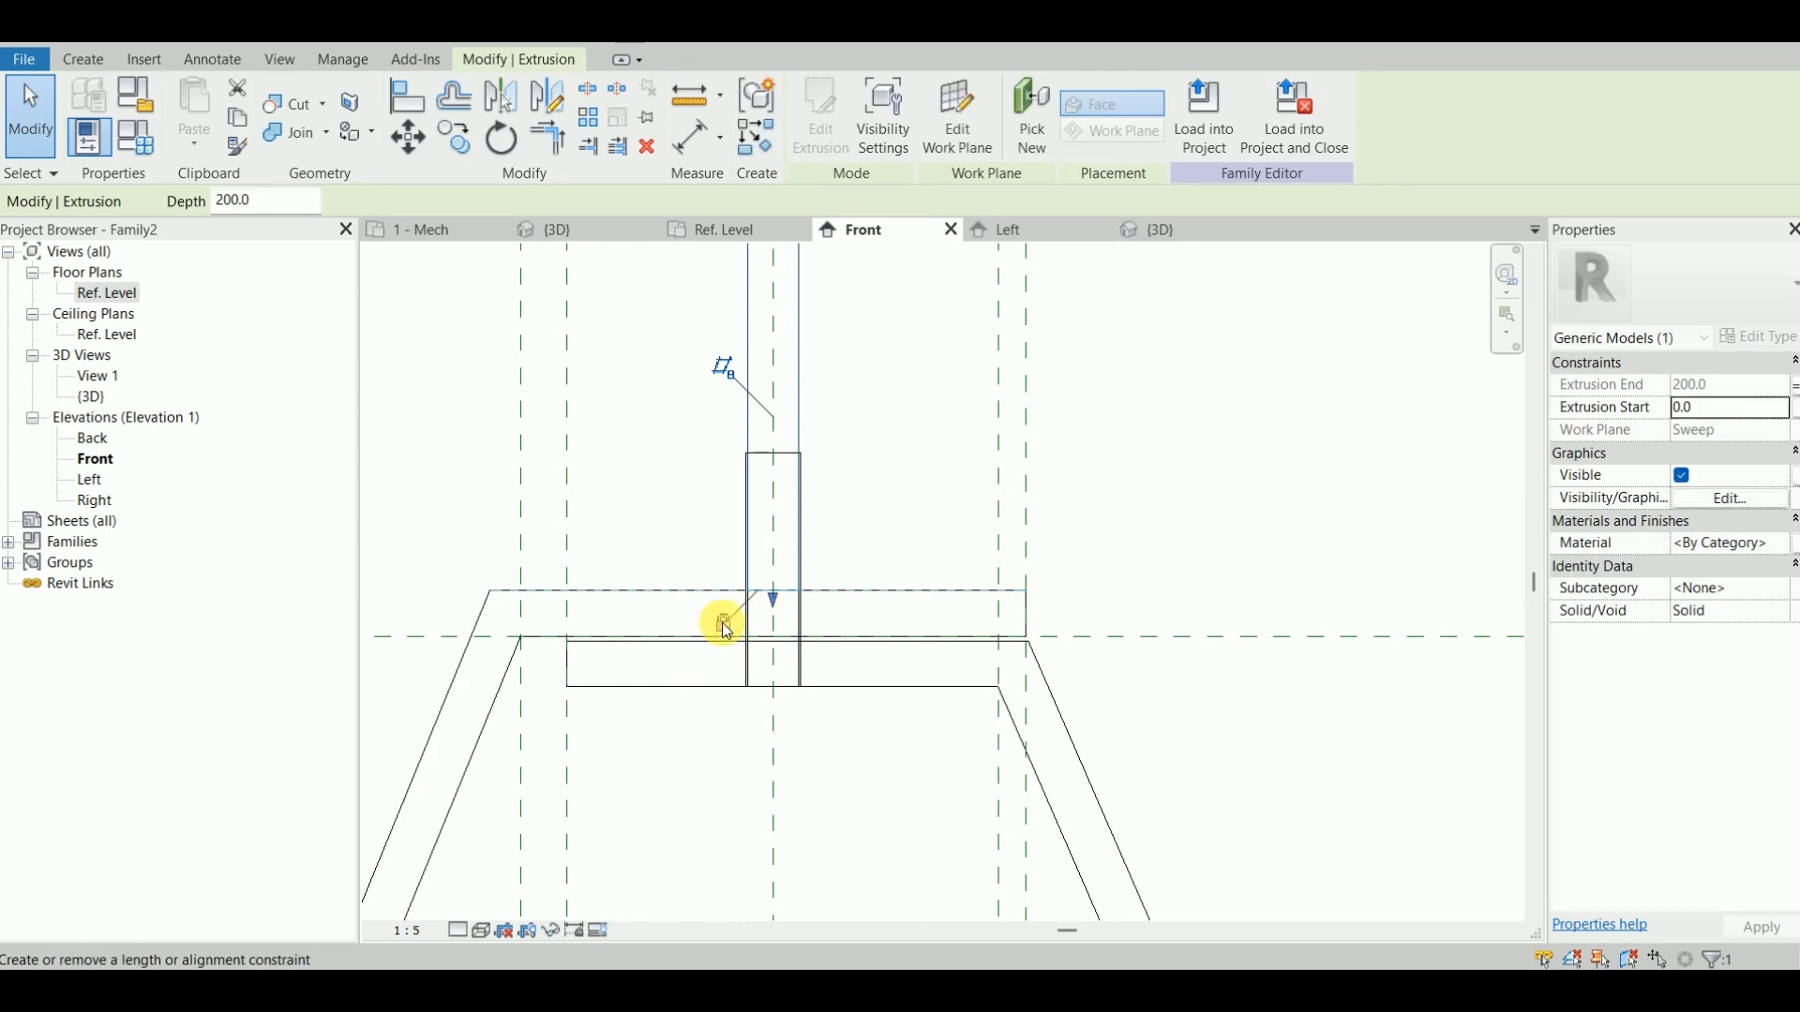
{"action": "scroll", "coordinate": [853, 521], "scroll_direction": "down", "scroll_amount": 4}
{"action": "middle_click_drag", "start_coordinate": [857, 525], "coordinate": [854, 631]}
{"action": "key", "text": "Escape"}
{"action": "scroll", "coordinate": [836, 511], "scroll_direction": "down", "scroll_amount": 3}
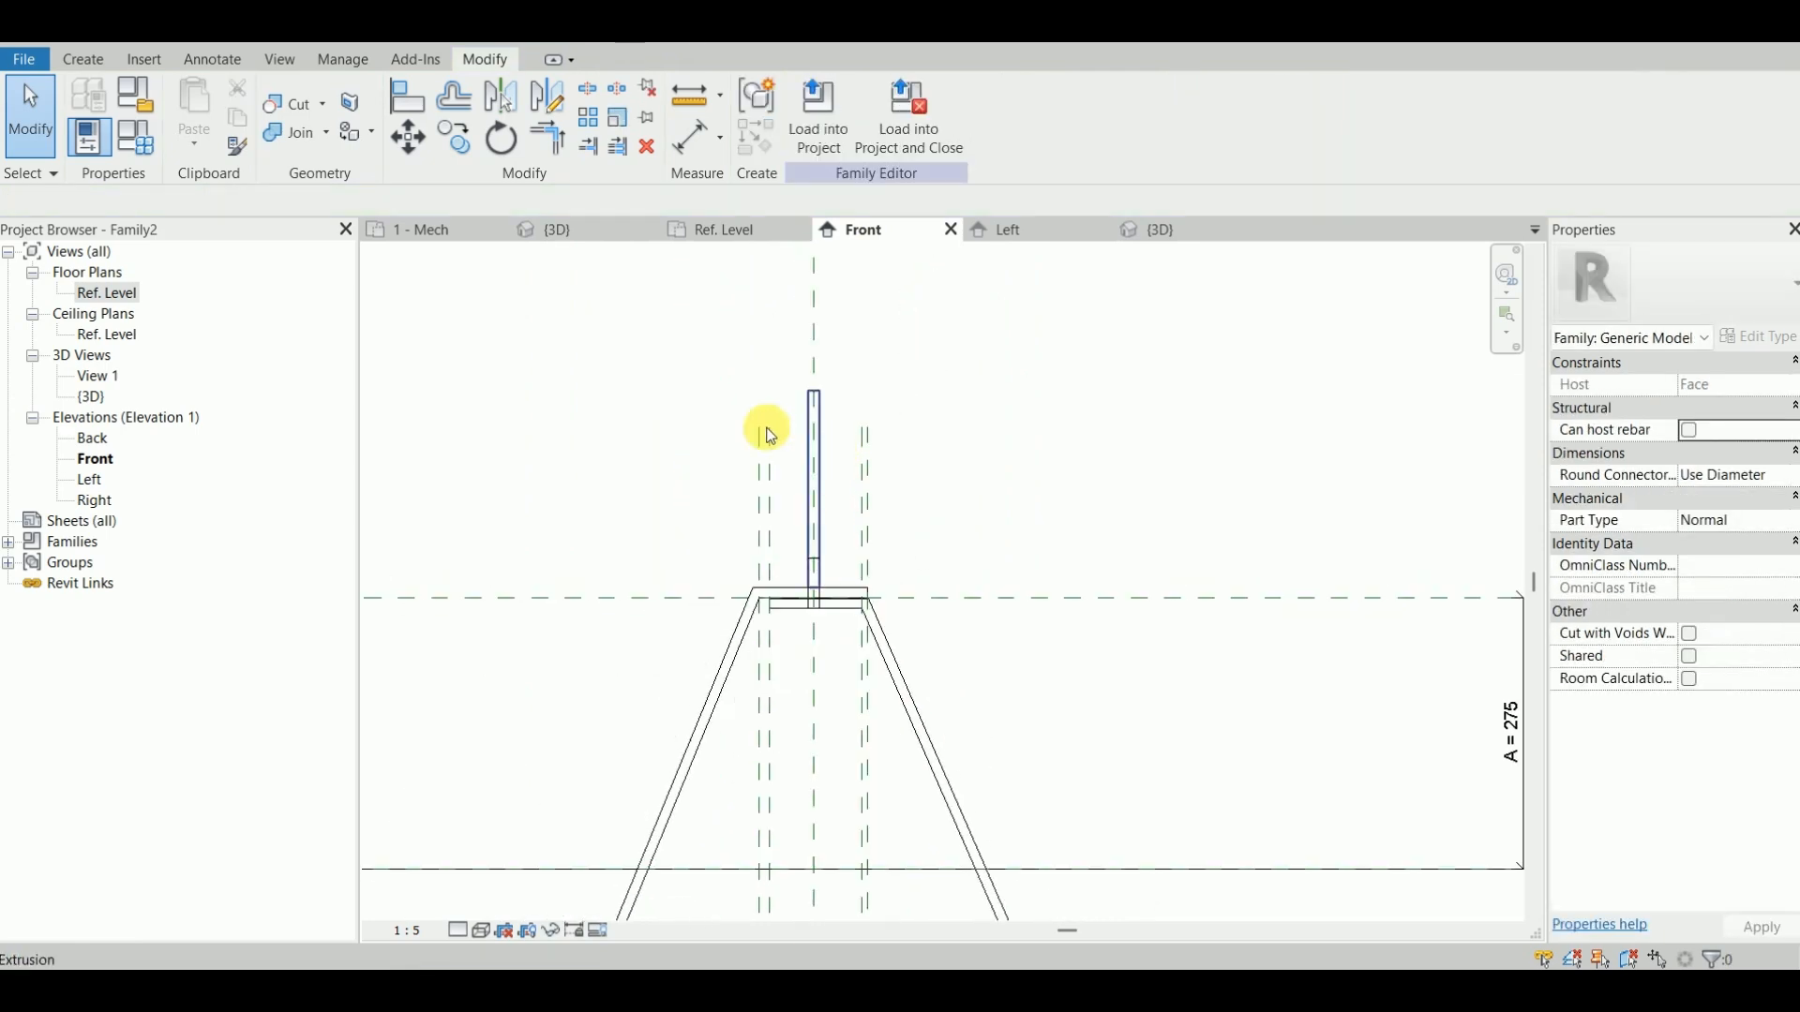
{"action": "left_click", "coordinate": [434, 42]}
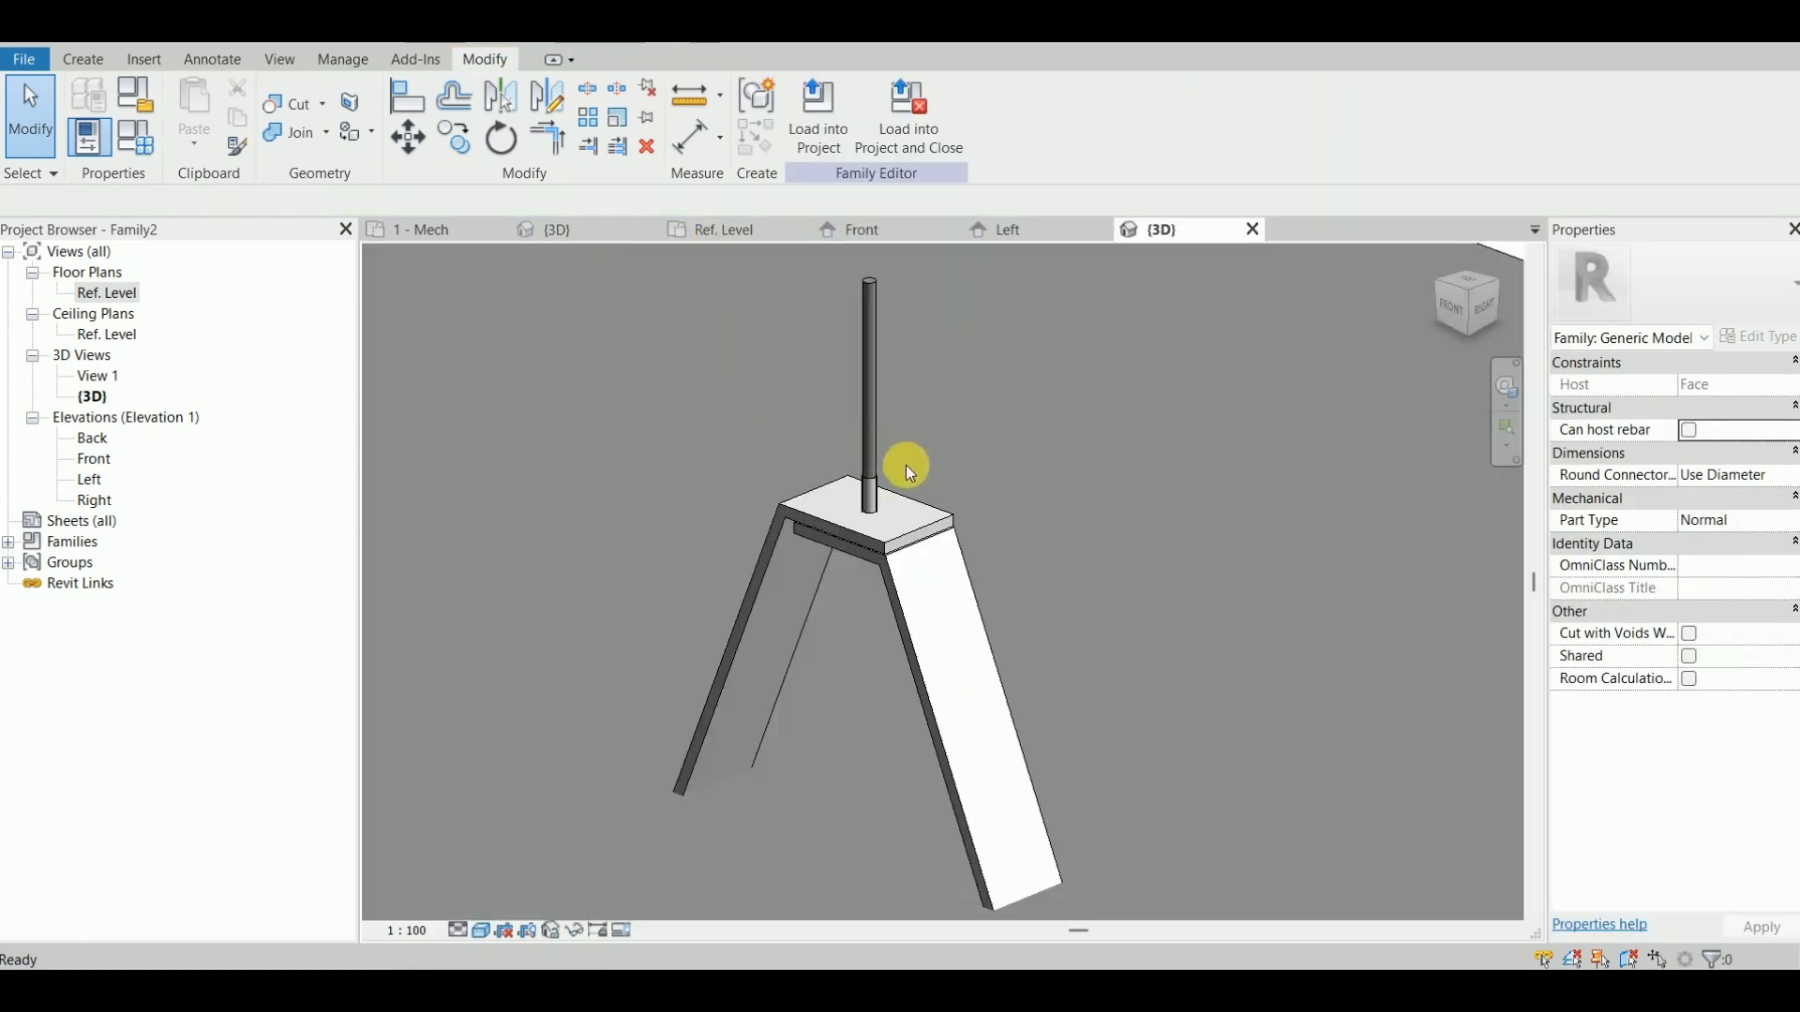
{"action": "middle_click_drag", "start_coordinate": [712, 603], "coordinate": [863, 562], "text": "shift"}
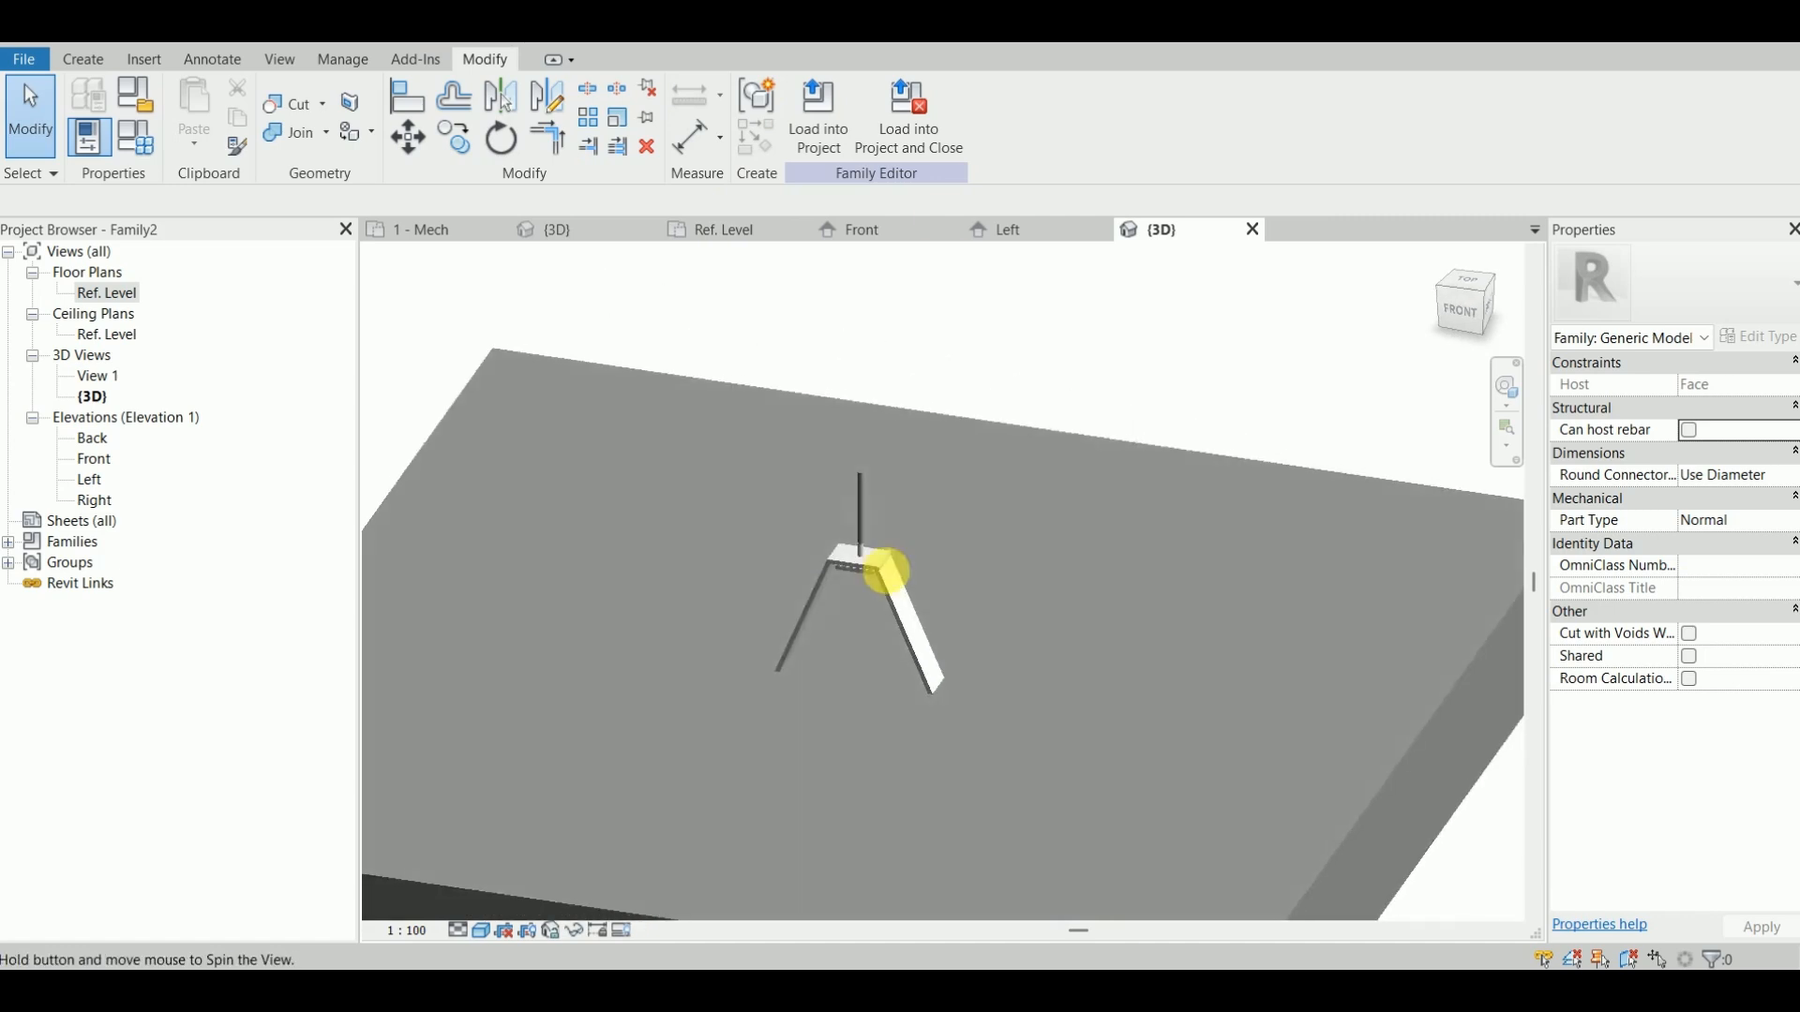
Step: Load the hanger family into the duct supports project and set its placement to a face
{"action": "left_click", "coordinate": [812, 120]}
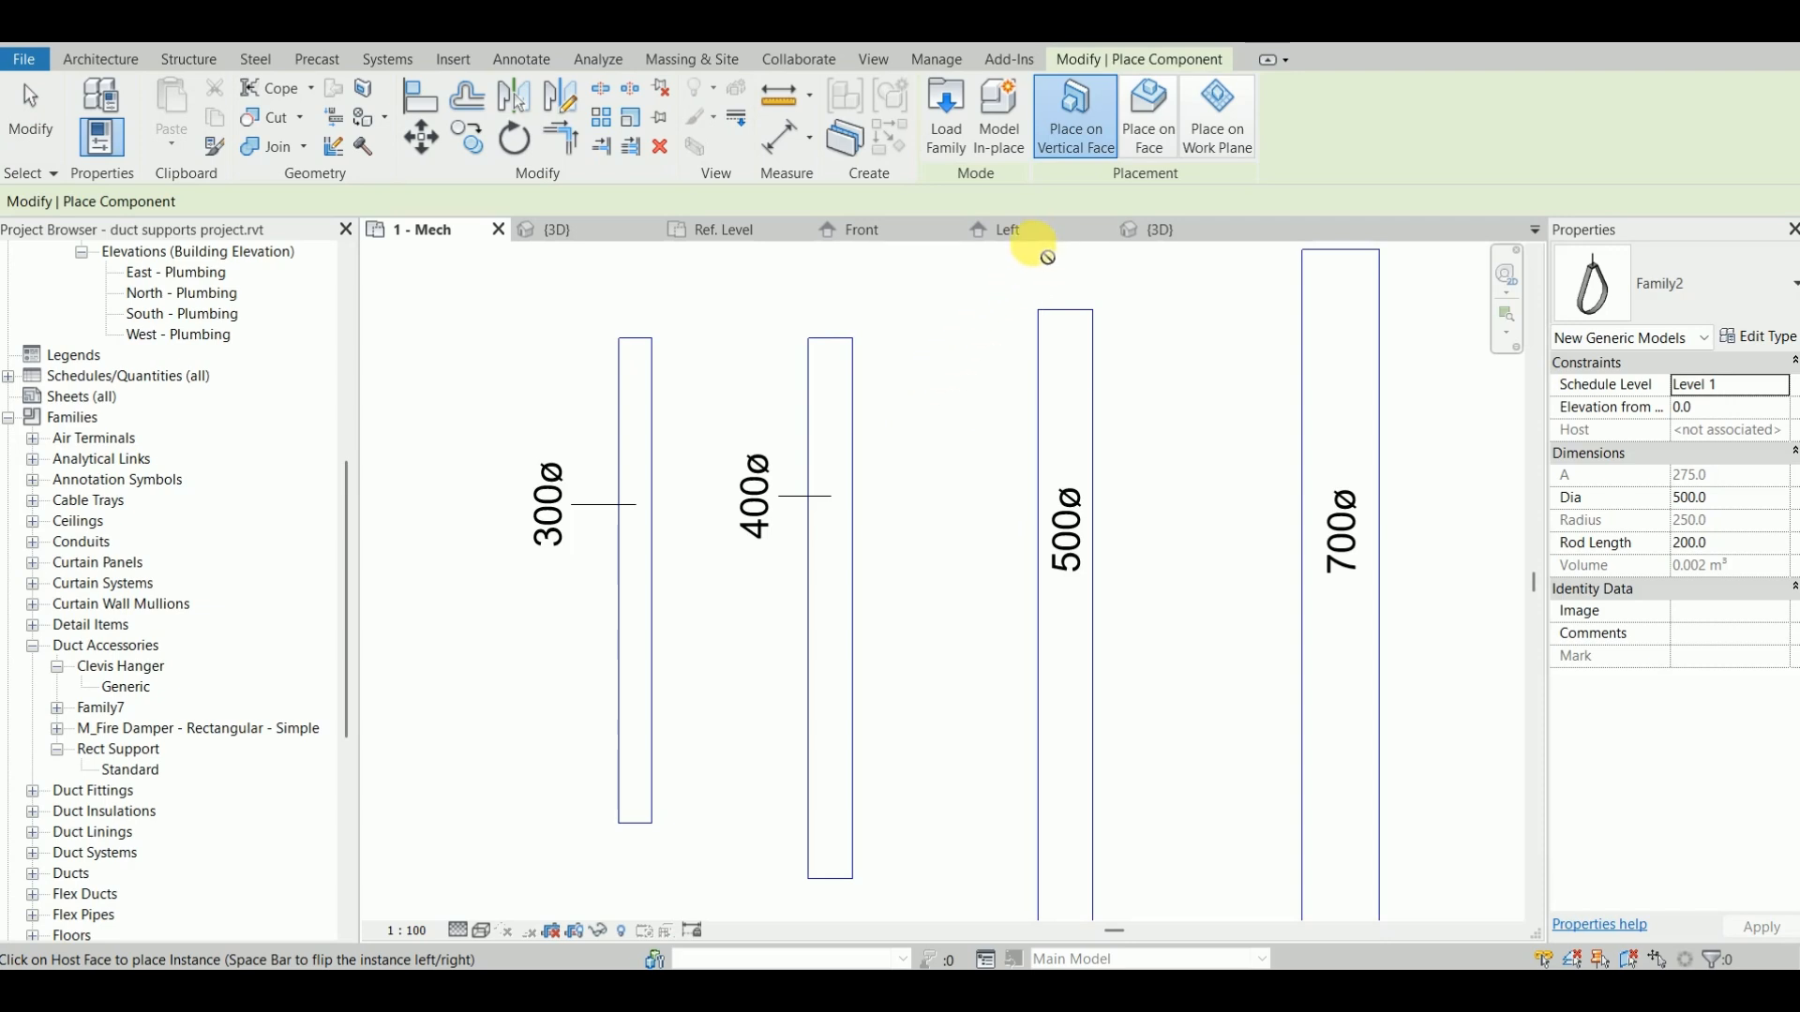
{"action": "left_click", "coordinate": [1153, 141]}
{"action": "scroll", "coordinate": [656, 666], "scroll_direction": "up", "scroll_amount": 2}
{"action": "middle_click_drag", "start_coordinate": [656, 666], "coordinate": [862, 617]}
{"action": "scroll", "coordinate": [858, 614], "scroll_direction": "up", "scroll_amount": 3}
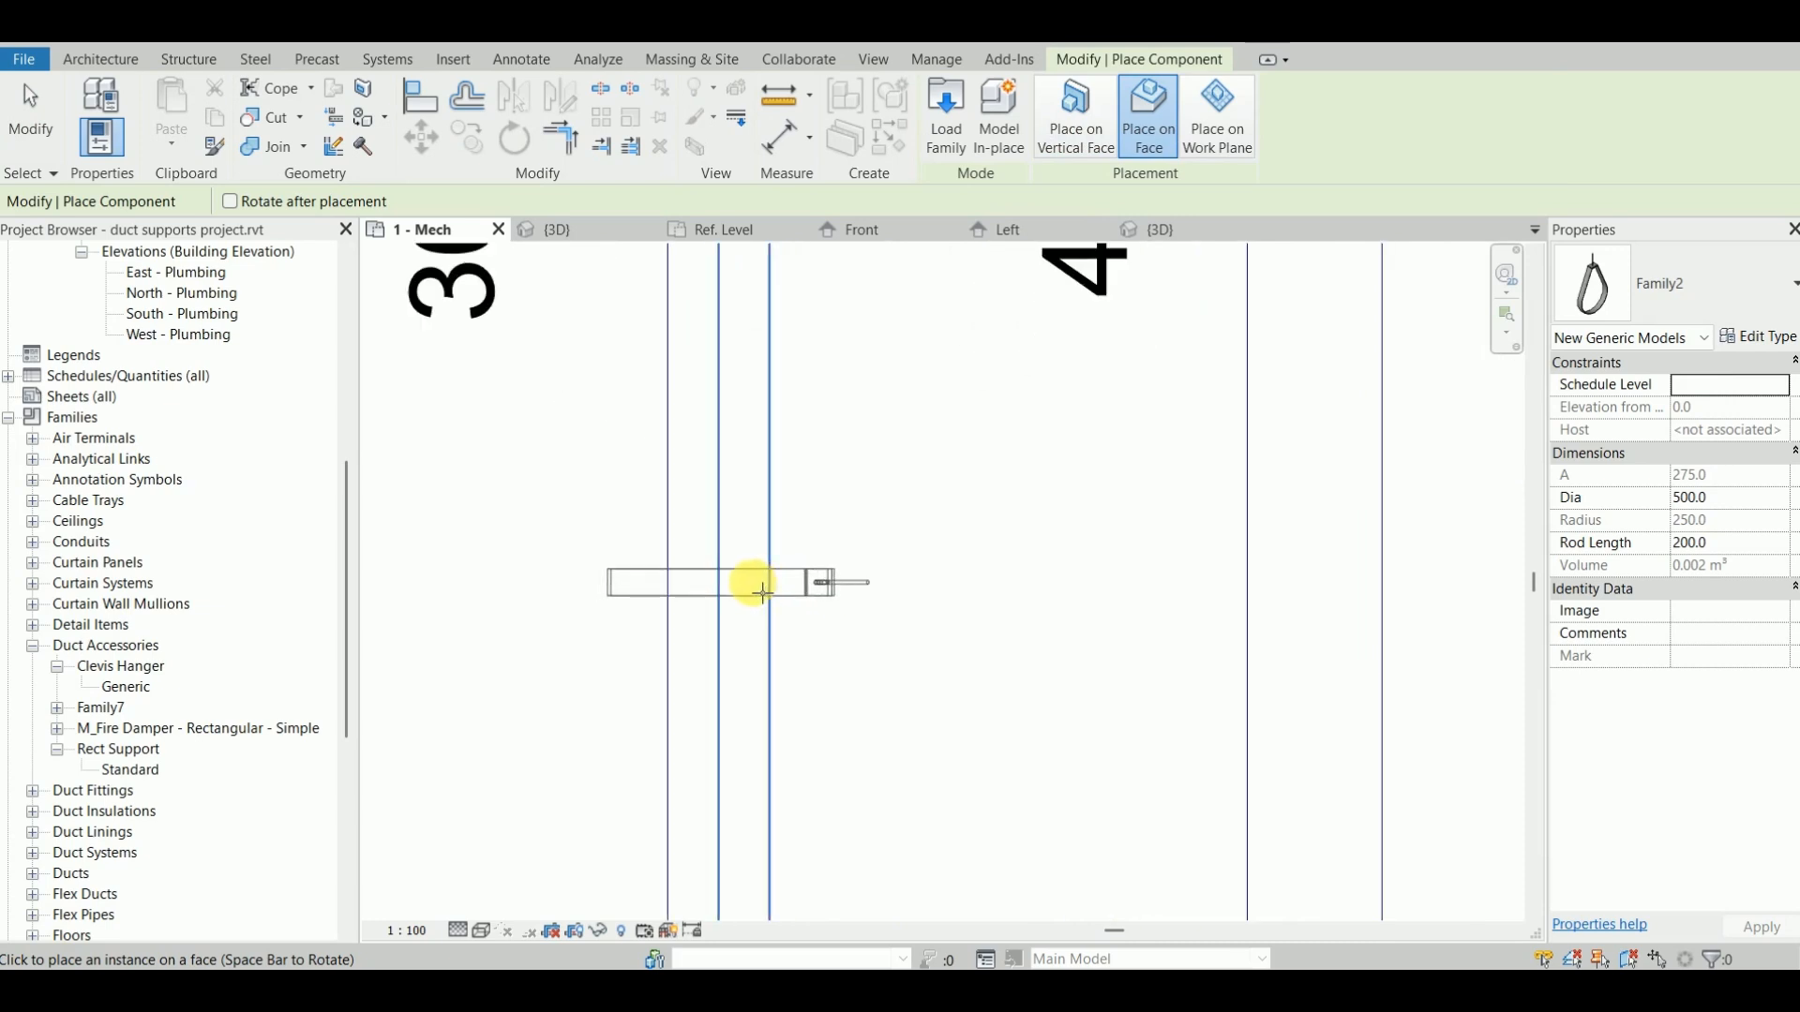
Step: Place the hanger on the centreline of the 300 mm duct in the 1 - Mech plan and end the placement
{"action": "scroll", "coordinate": [752, 593], "scroll_direction": "up", "scroll_amount": 1}
{"action": "scroll", "coordinate": [742, 592], "scroll_direction": "up", "scroll_amount": 1}
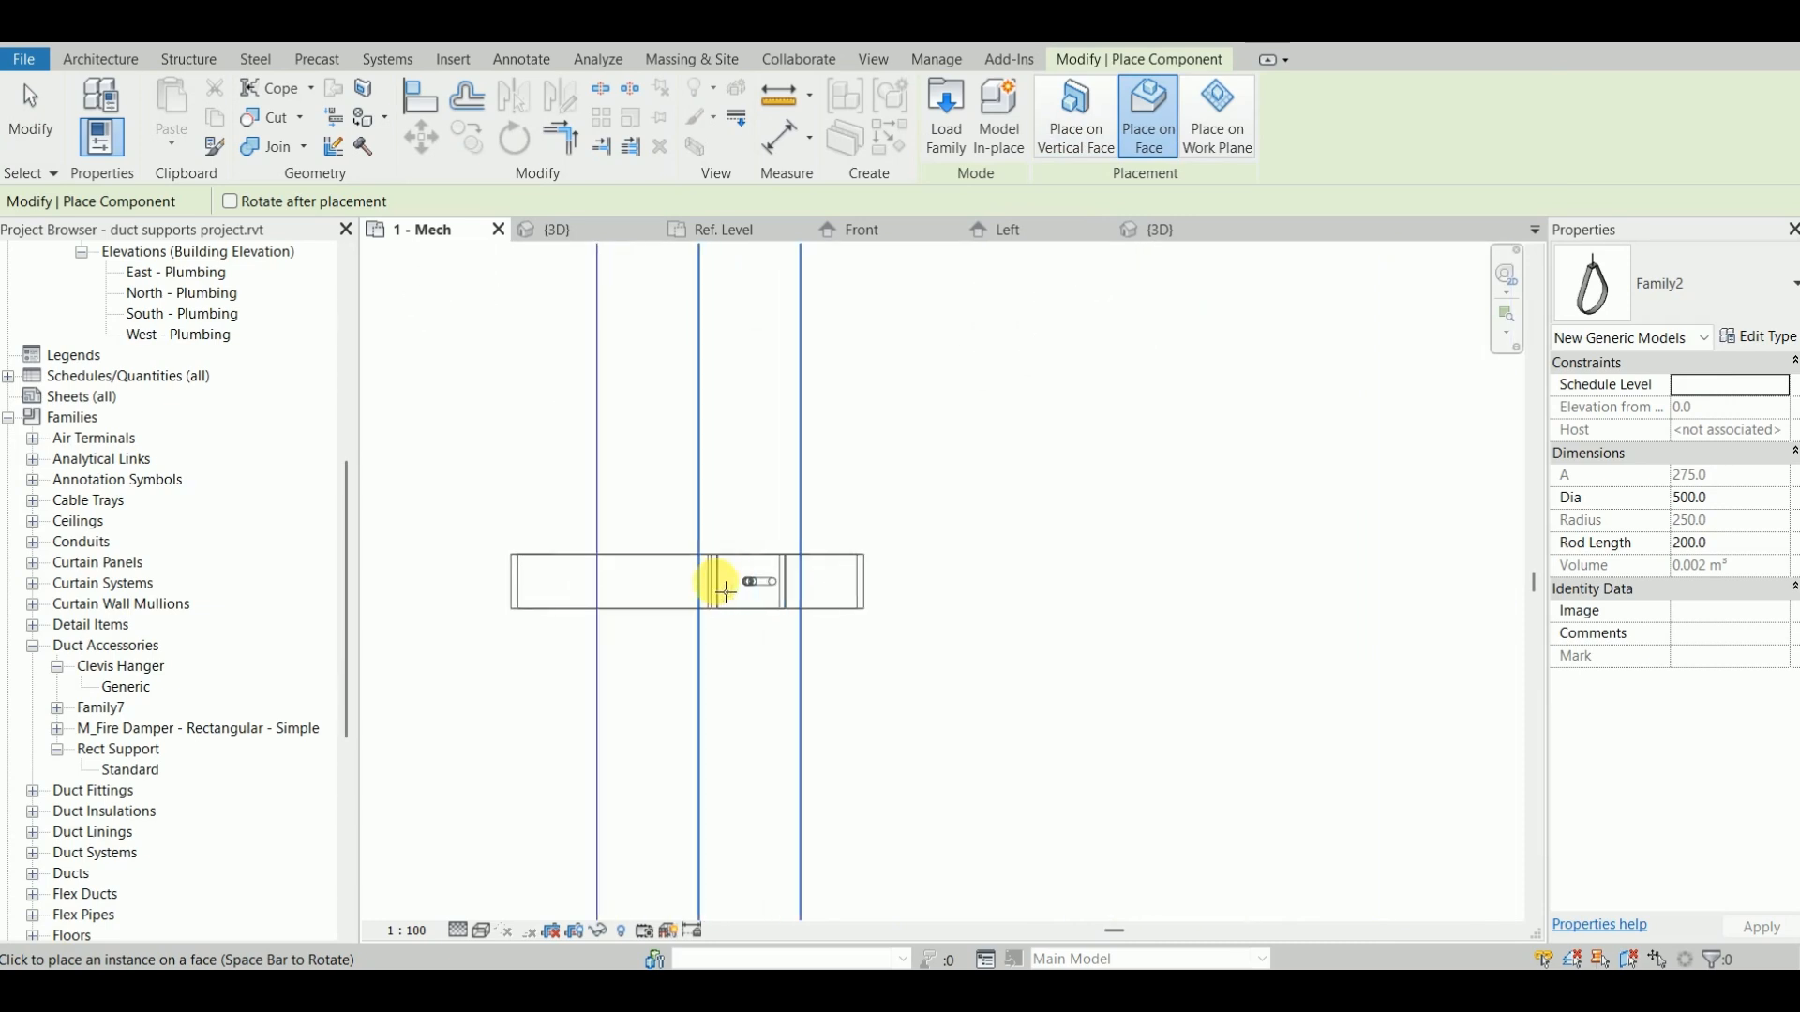
{"action": "scroll", "coordinate": [709, 589], "scroll_direction": "up", "scroll_amount": 2}
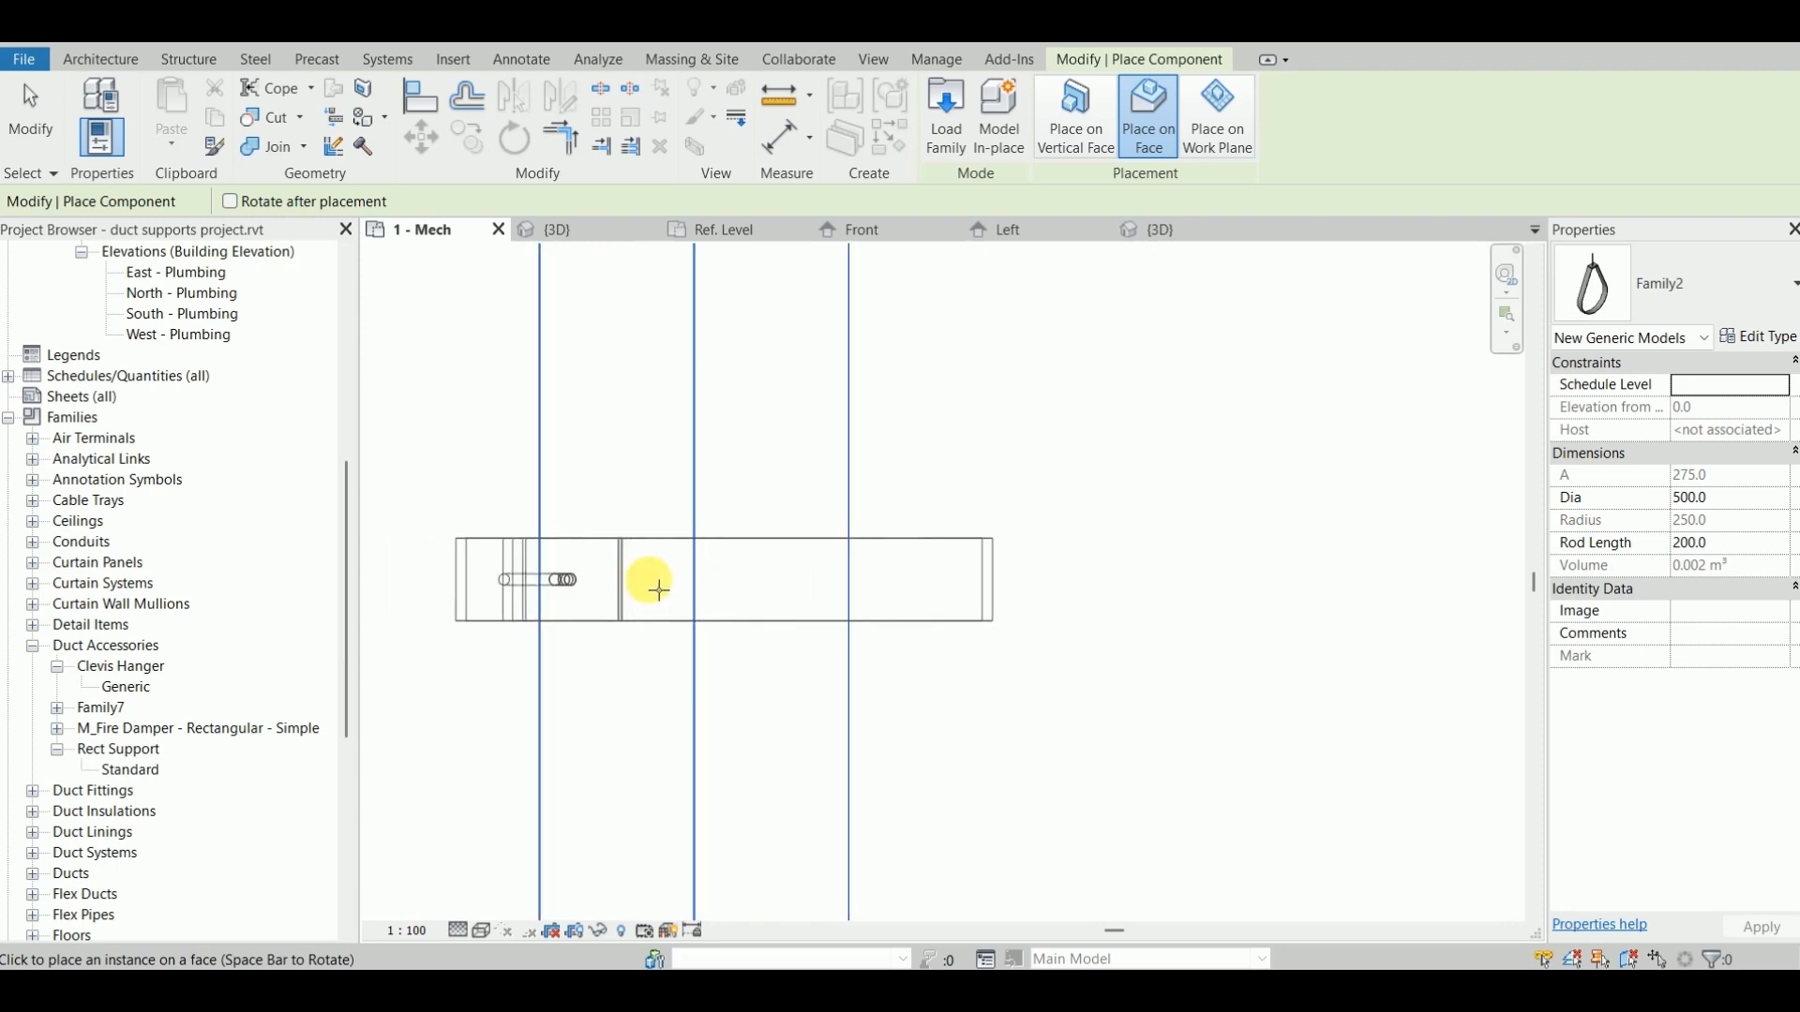
{"action": "scroll", "coordinate": [682, 587], "scroll_direction": "up", "scroll_amount": 2}
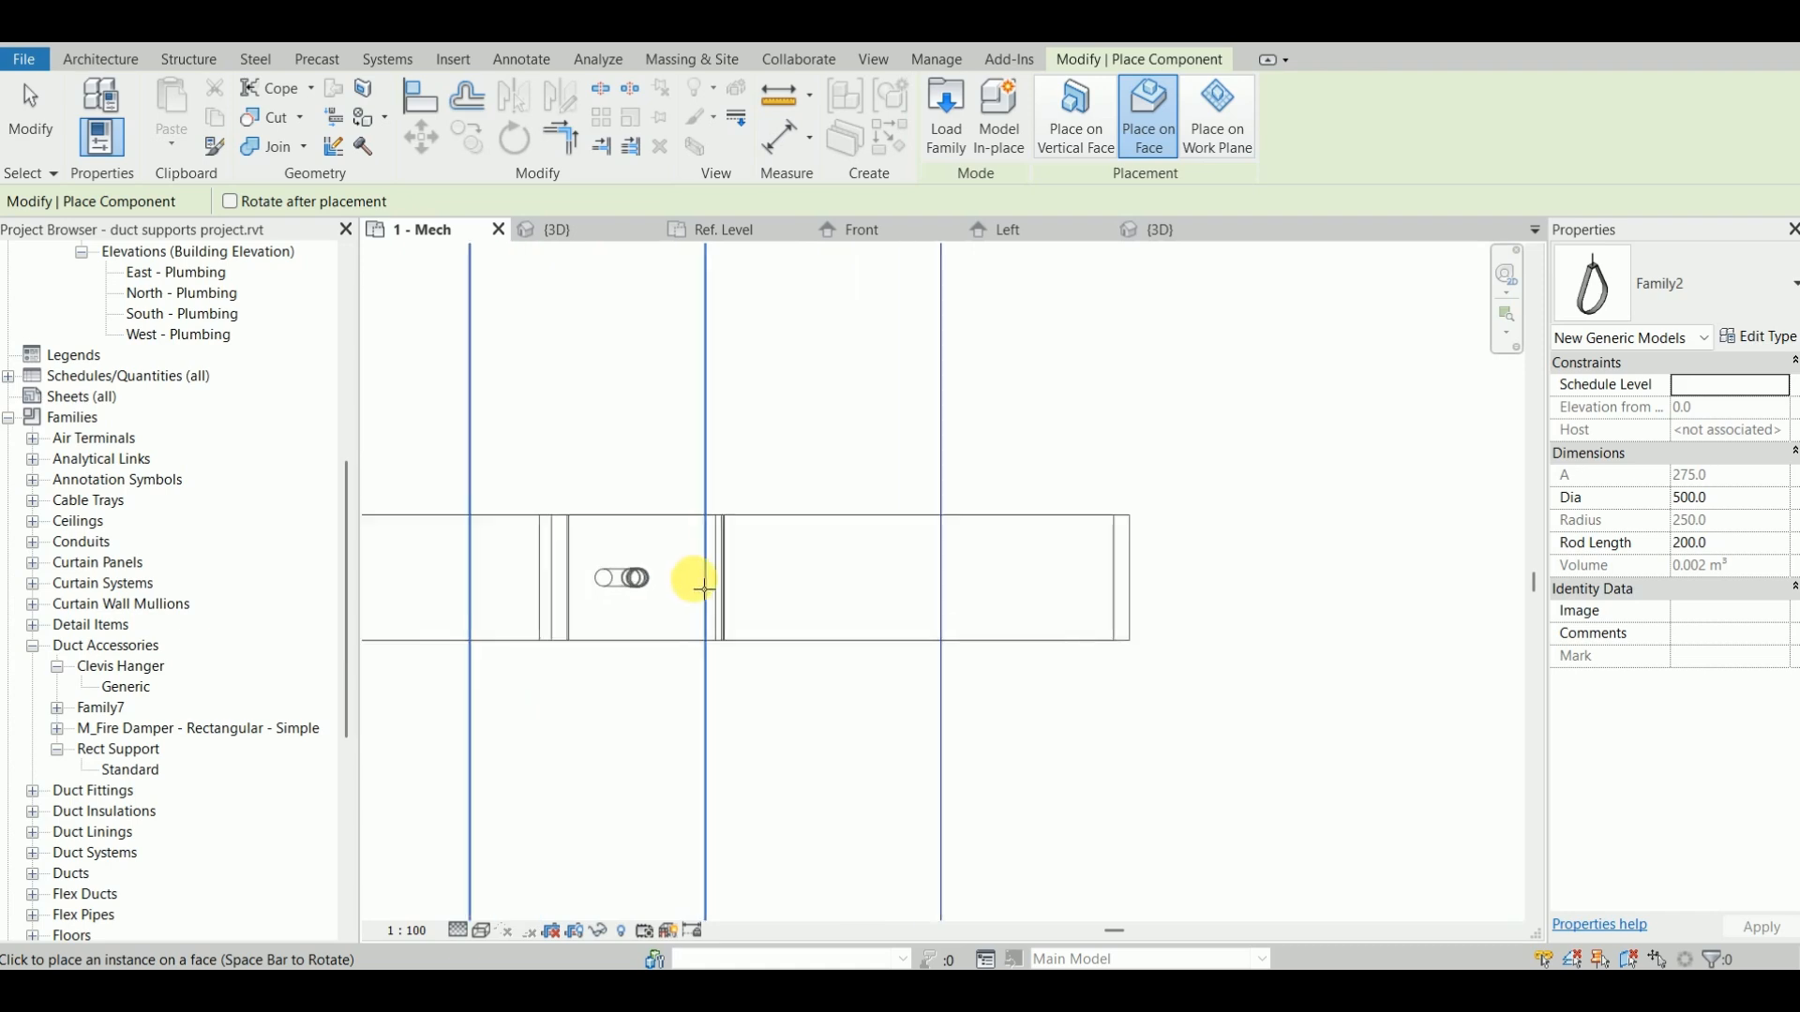
{"action": "scroll", "coordinate": [640, 592], "scroll_direction": "up", "scroll_amount": 2}
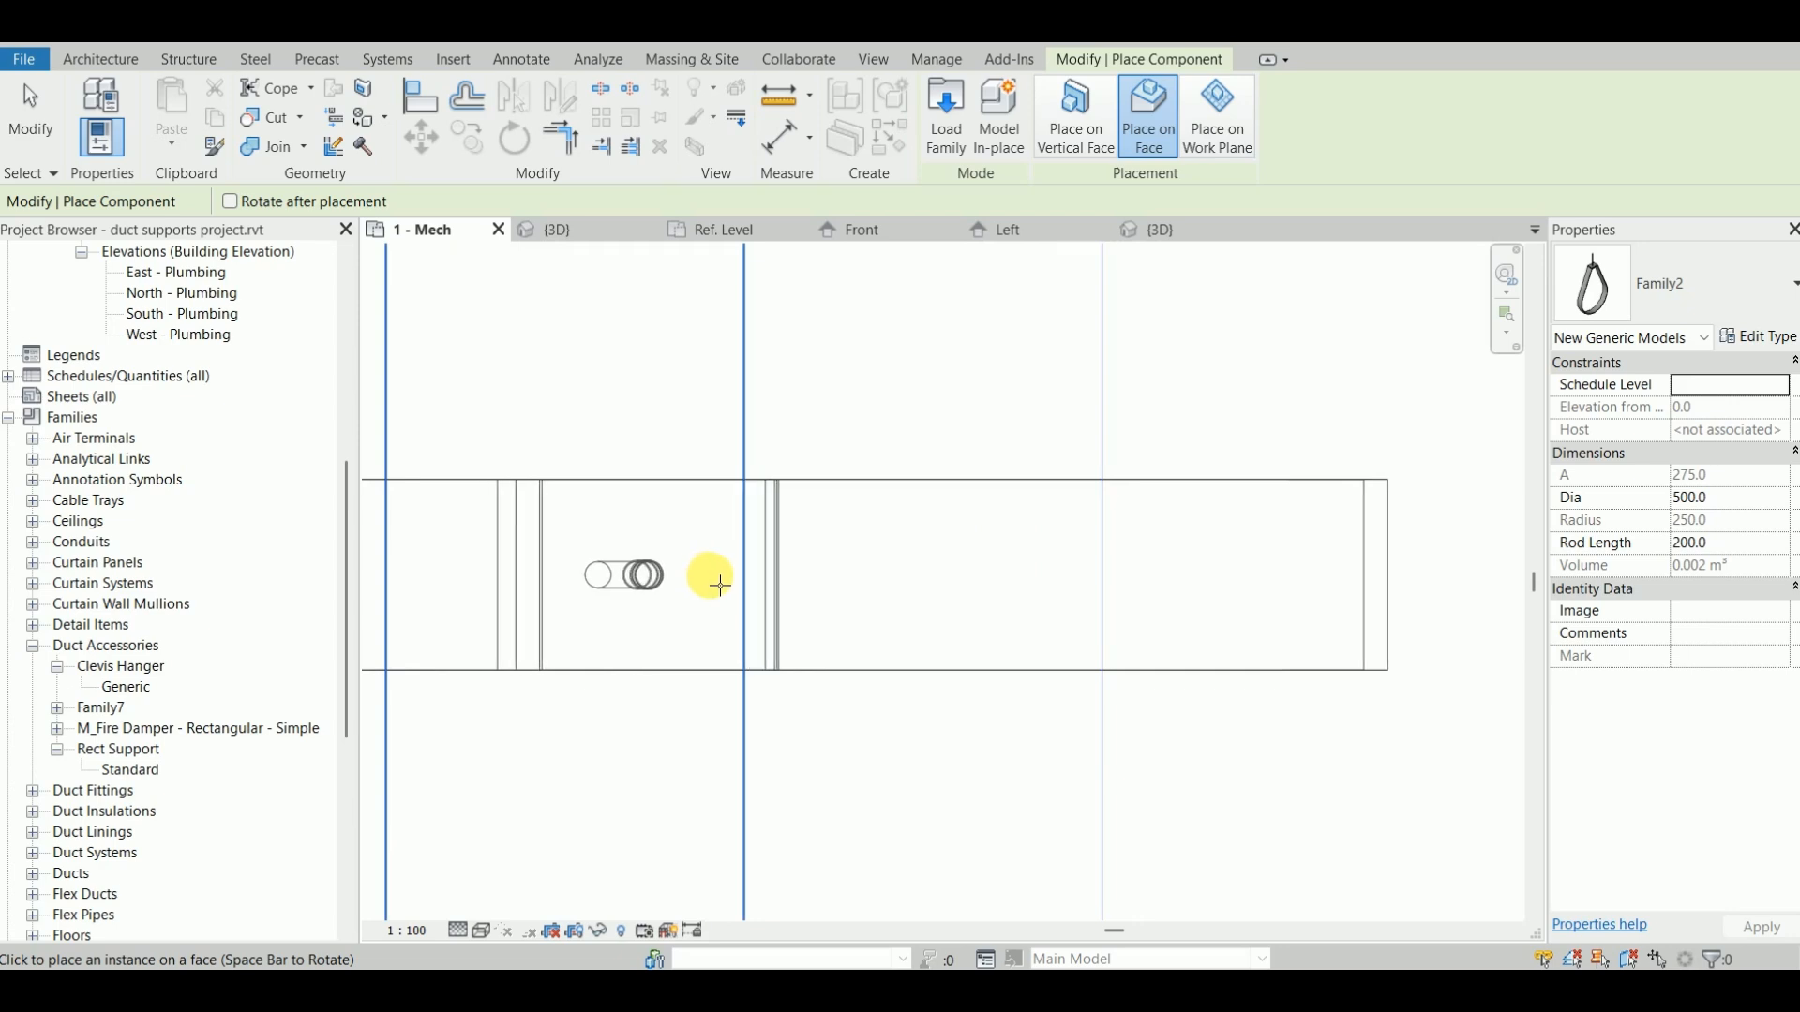
{"action": "scroll", "coordinate": [745, 589], "scroll_direction": "up", "scroll_amount": 5}
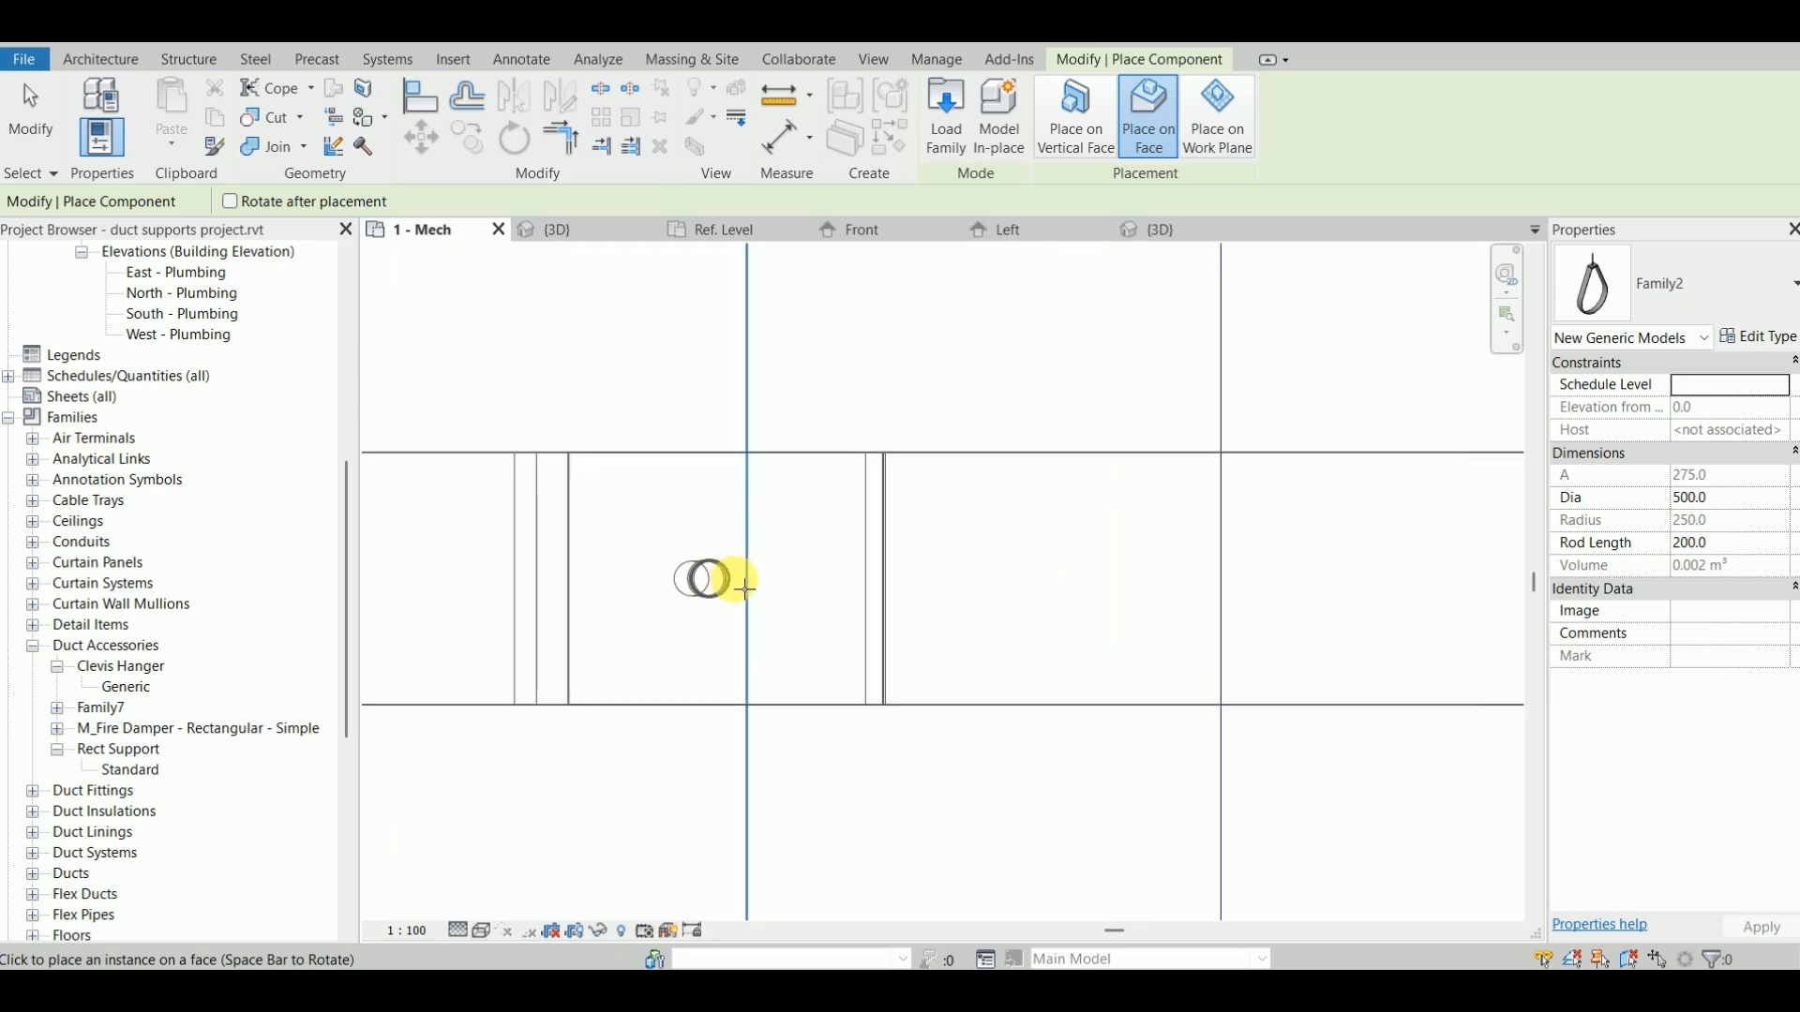
{"action": "middle_click_drag", "start_coordinate": [769, 593], "coordinate": [776, 593]}
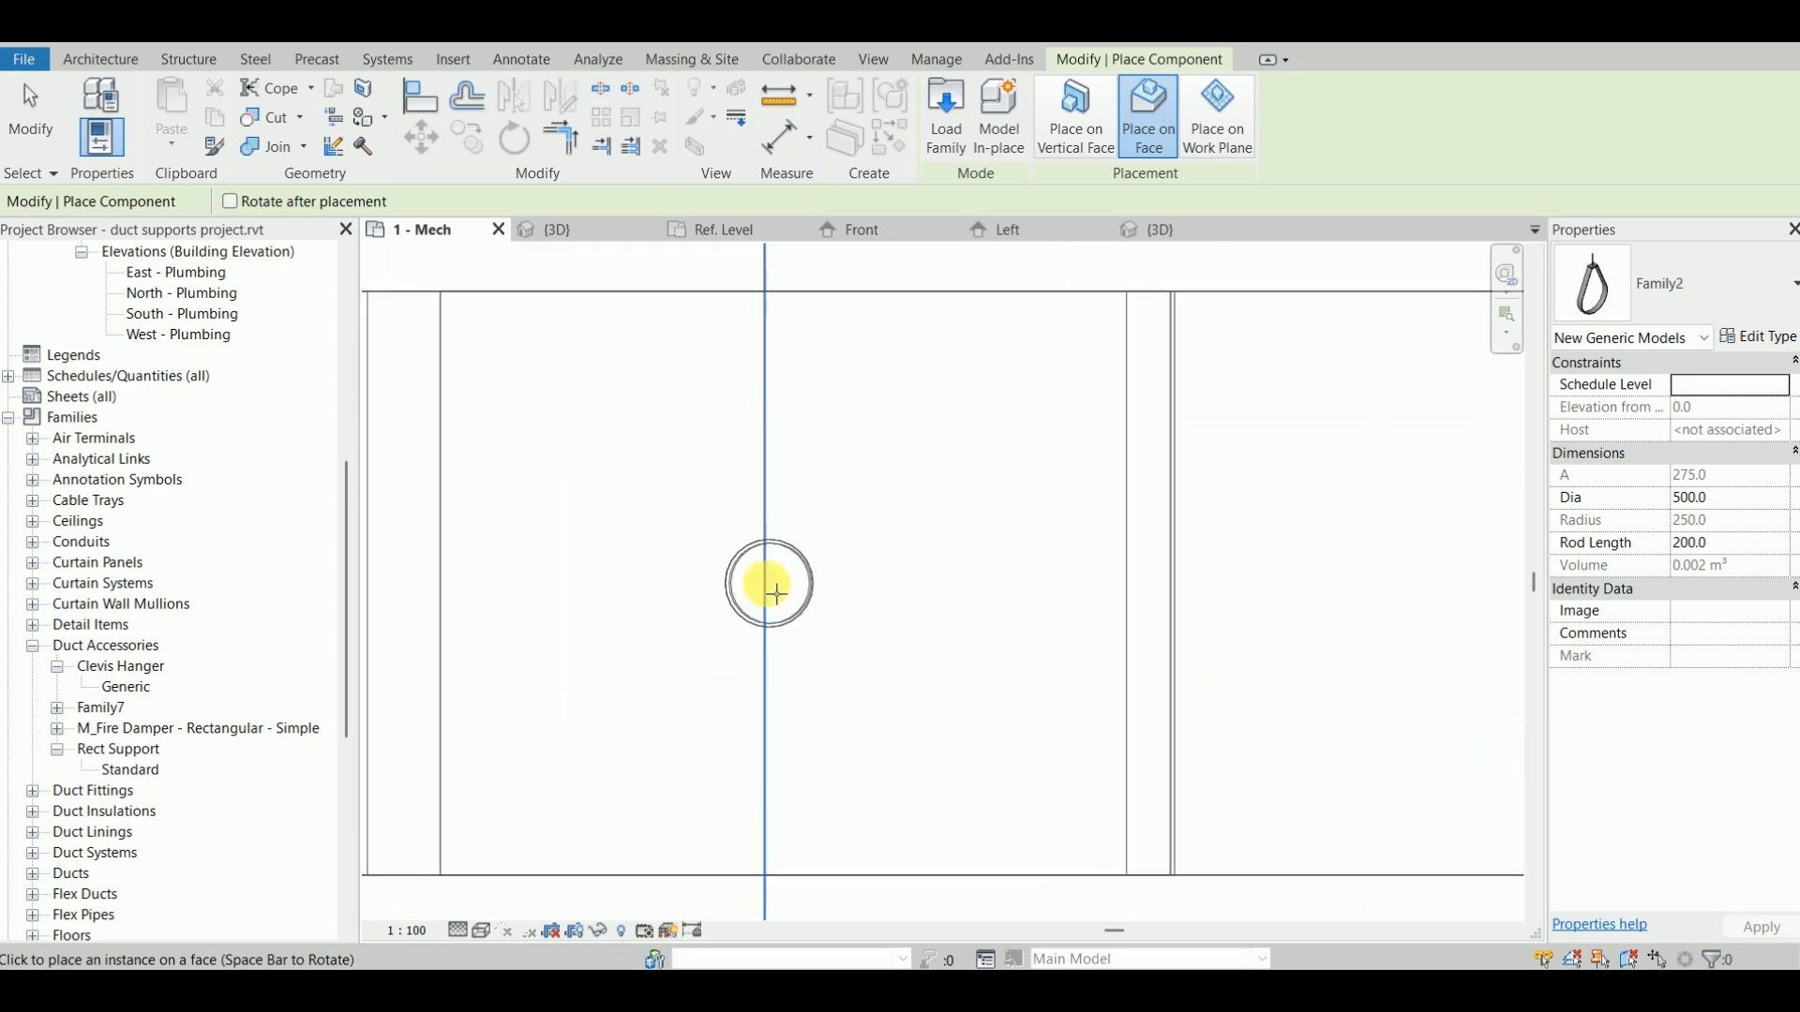
{"action": "scroll", "coordinate": [776, 593], "scroll_direction": "up", "scroll_amount": 2}
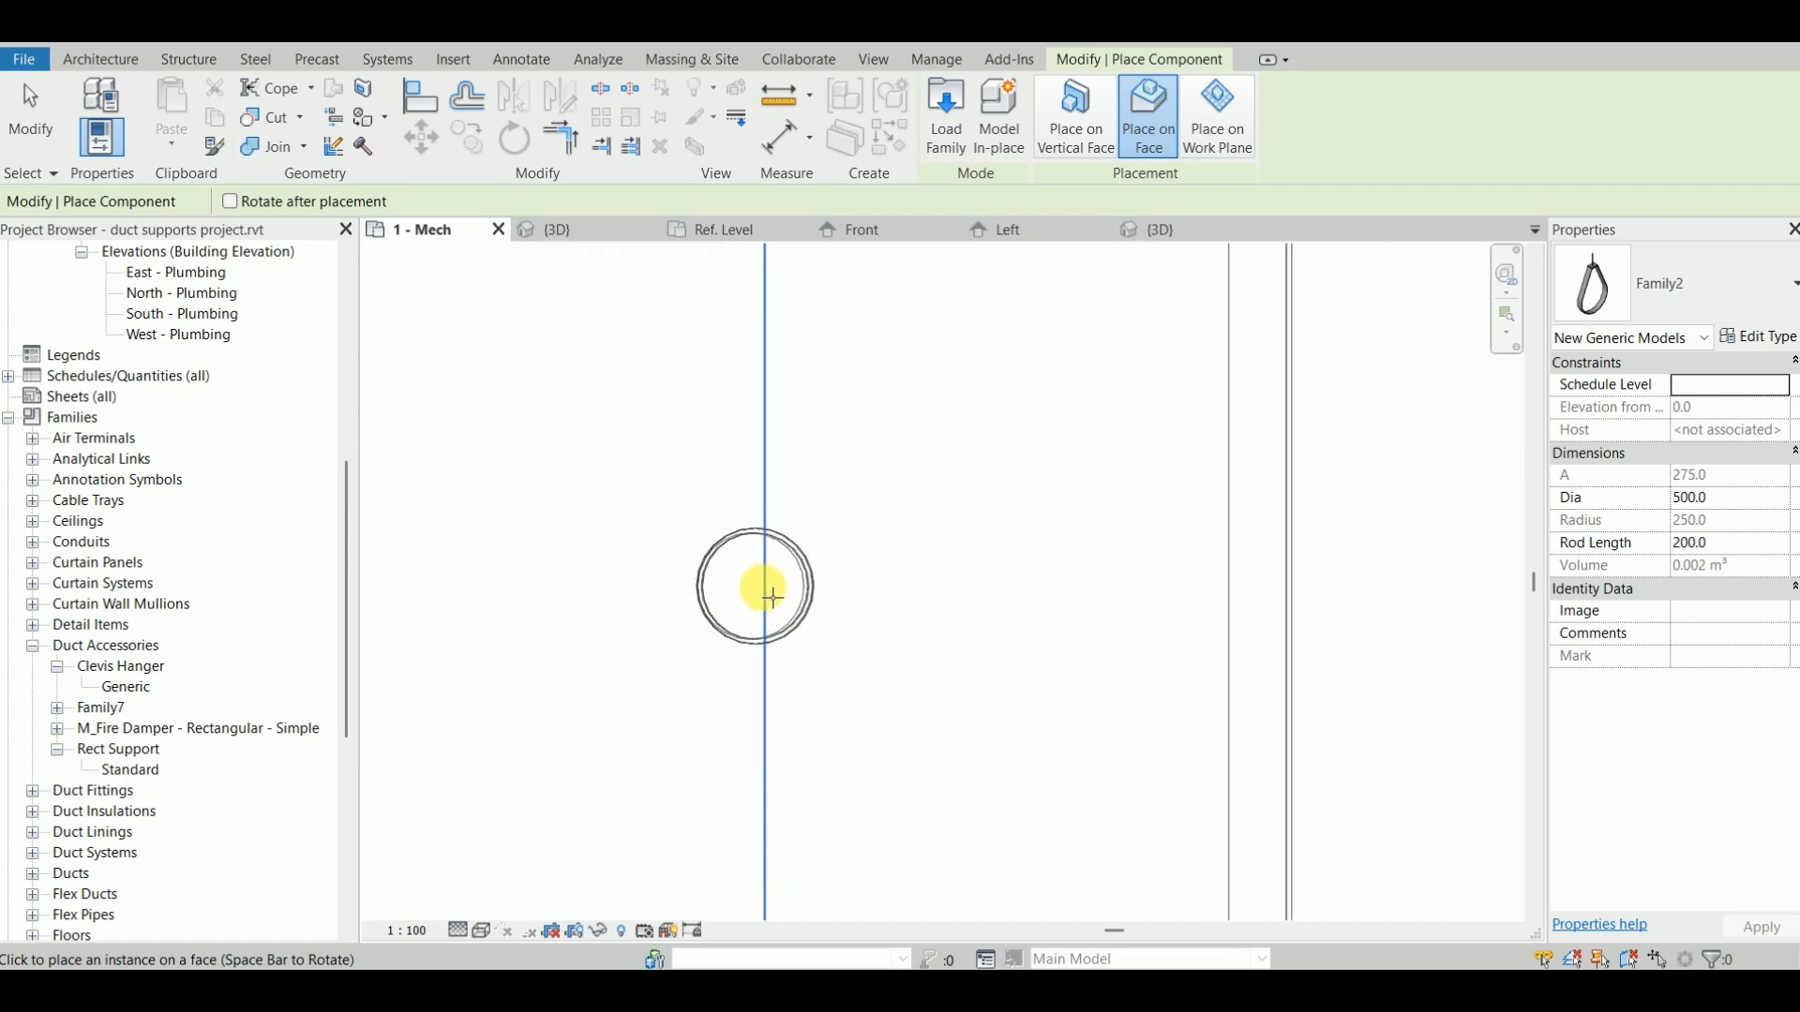
{"action": "left_click", "coordinate": [767, 590]}
{"action": "scroll", "coordinate": [782, 599], "scroll_direction": "down", "scroll_amount": 11}
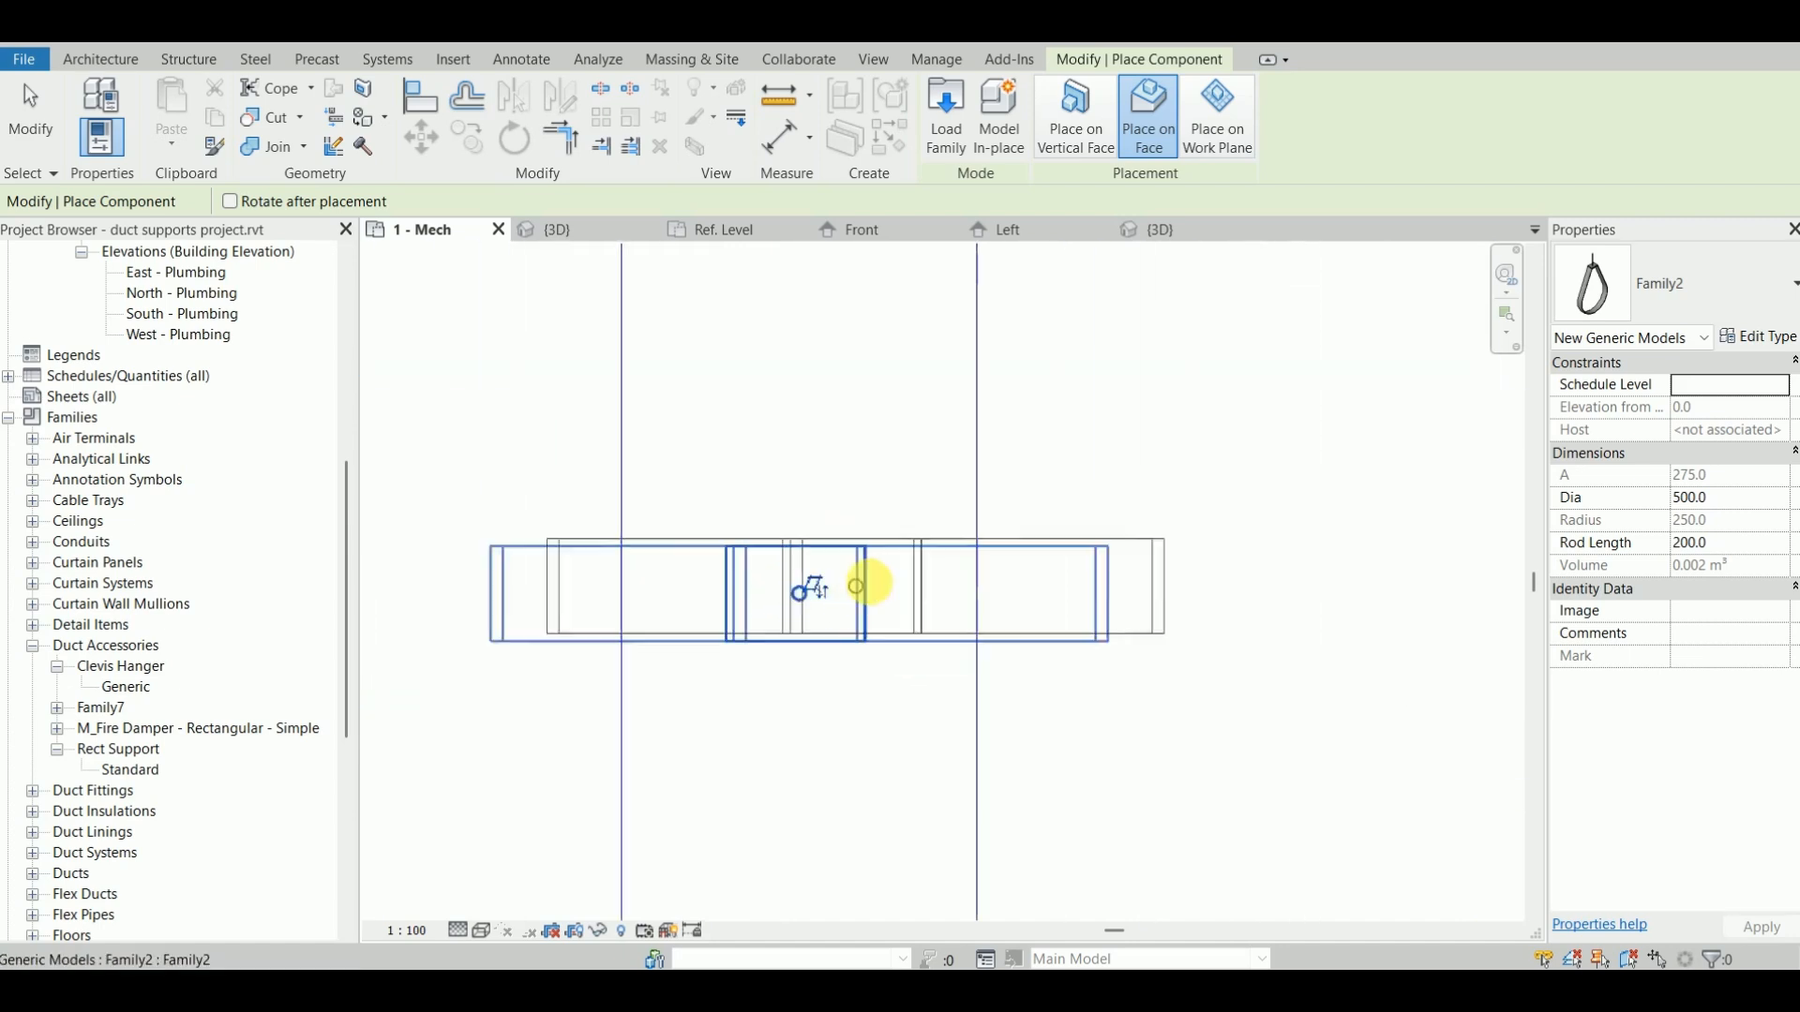
{"action": "middle_click_drag", "start_coordinate": [963, 578], "coordinate": [848, 587]}
{"action": "scroll", "coordinate": [848, 587], "scroll_direction": "up", "scroll_amount": 10}
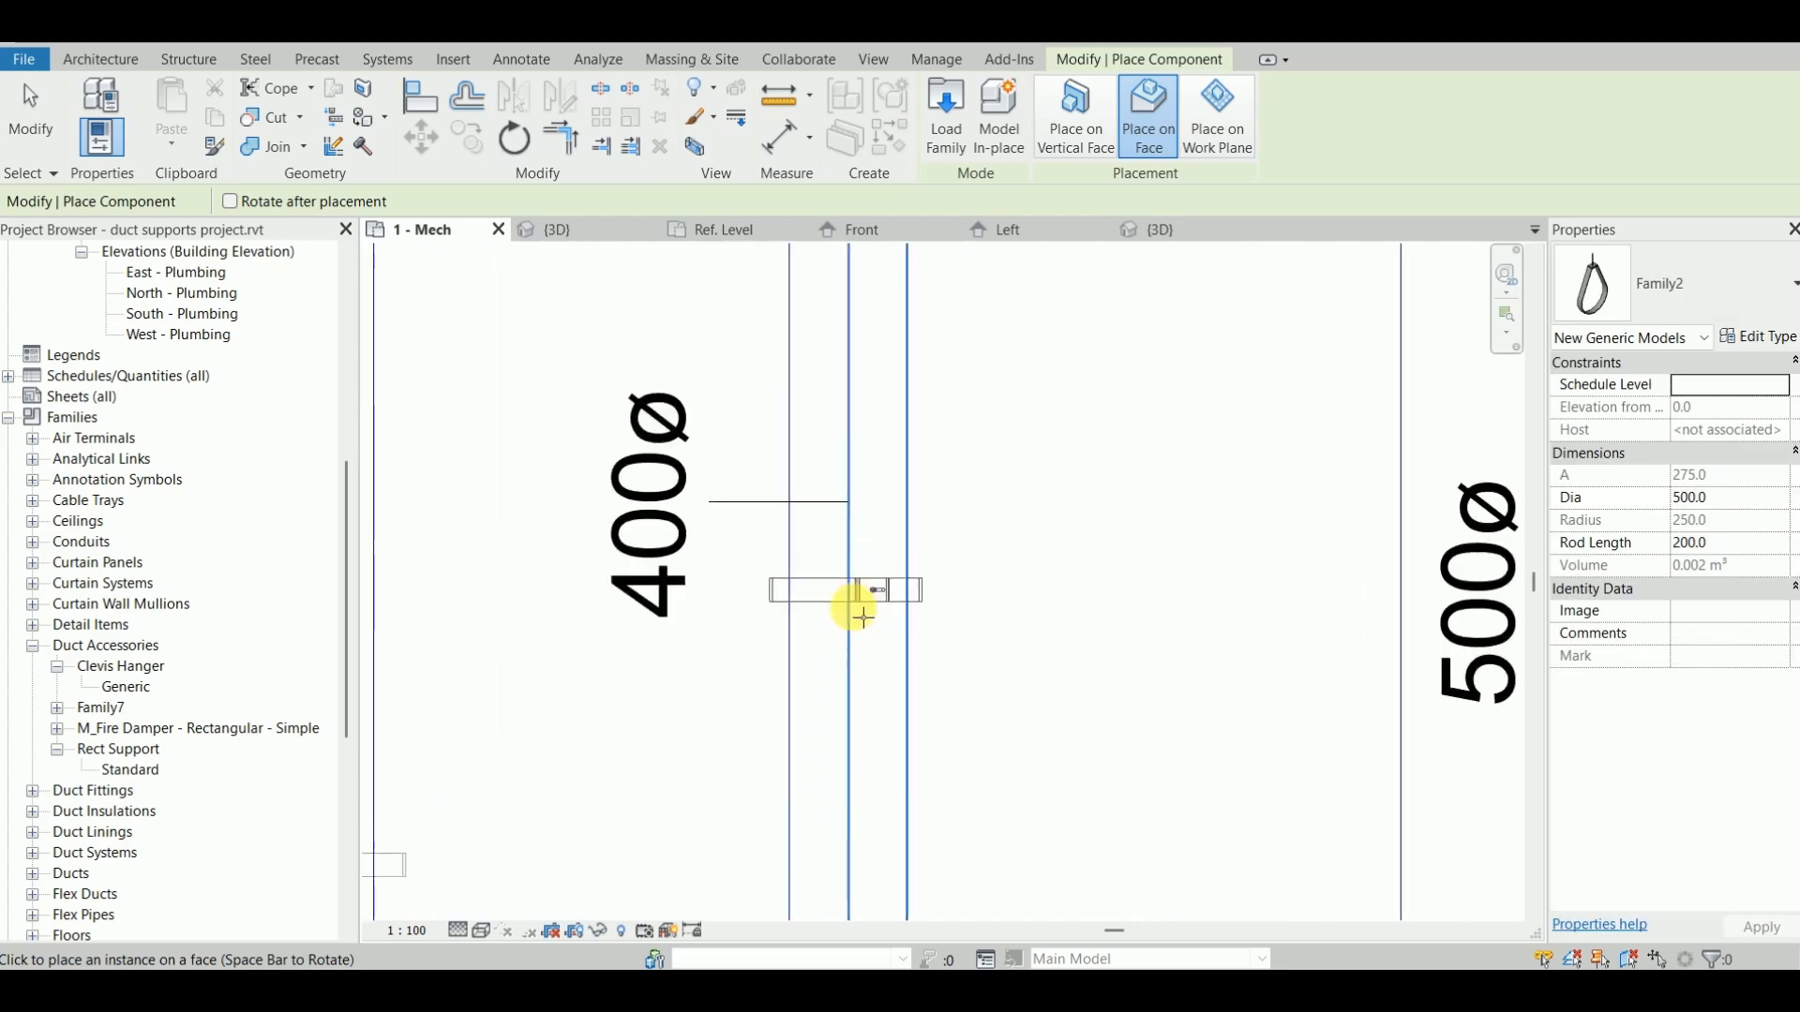
{"action": "scroll", "coordinate": [996, 554], "scroll_direction": "down", "scroll_amount": 6}
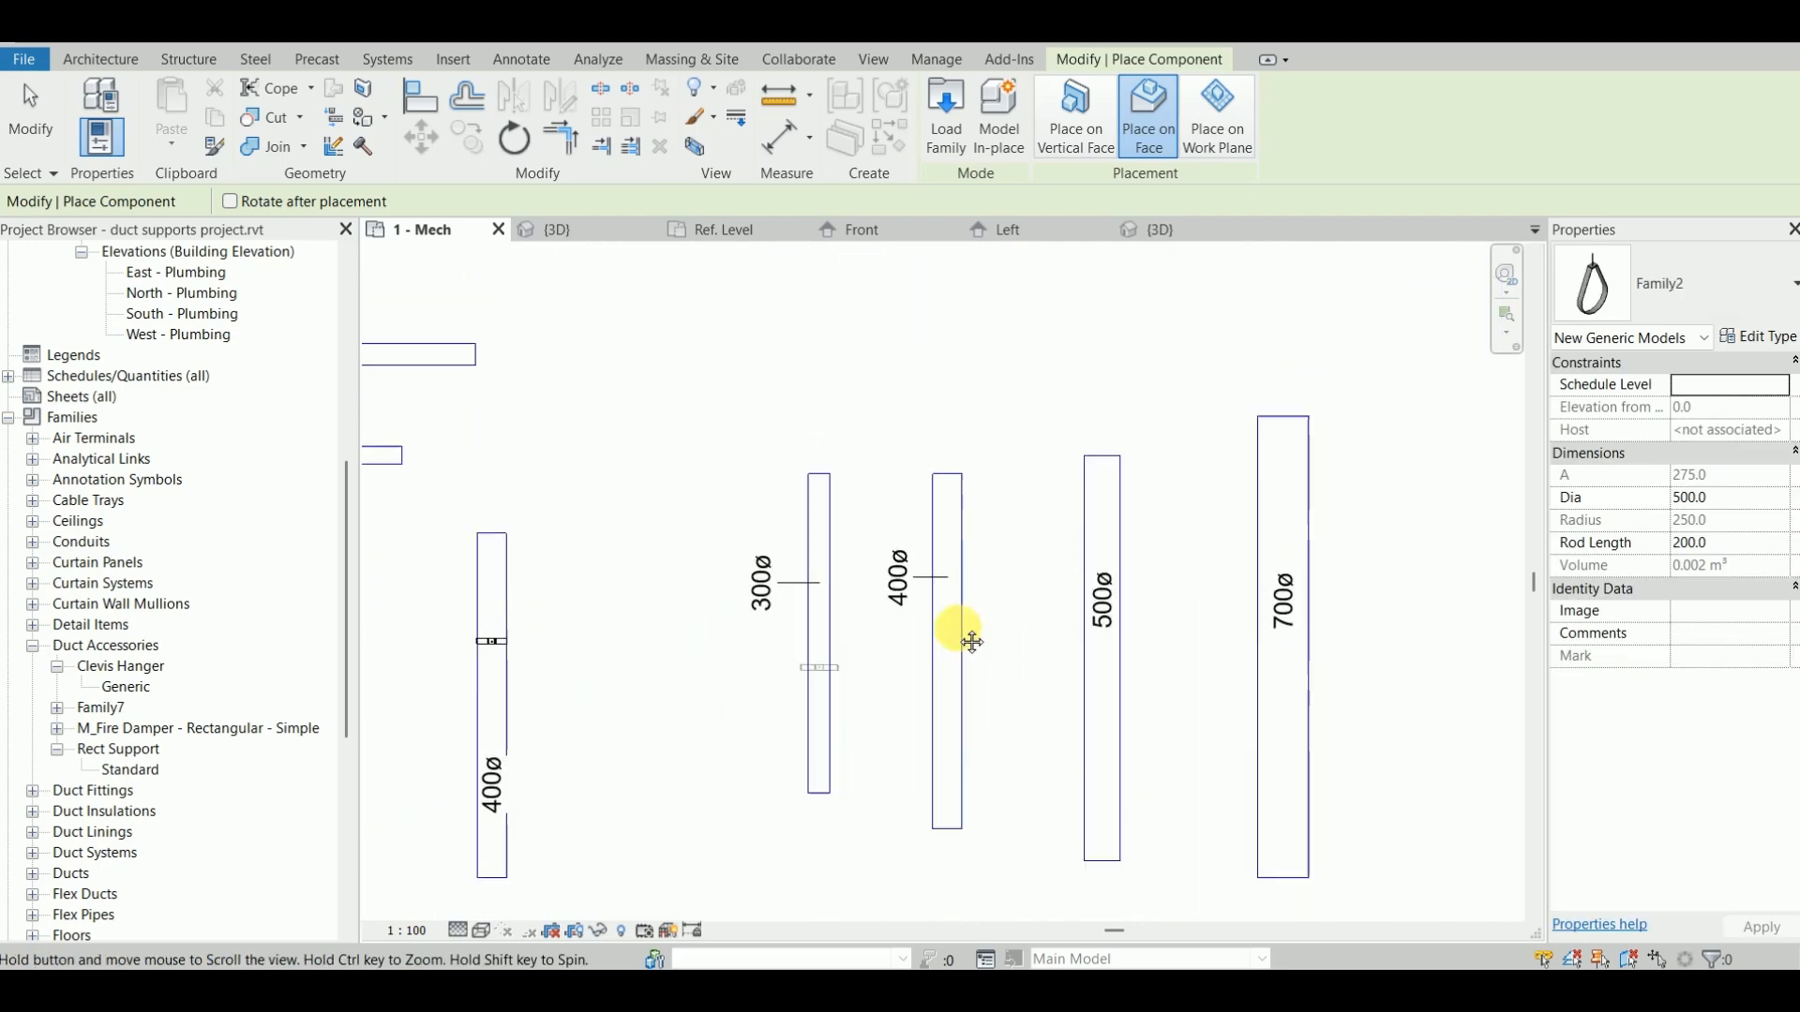
{"action": "key", "text": "Escape"}
{"action": "key", "text": "Escape"}
{"action": "scroll", "coordinate": [944, 469], "scroll_direction": "up", "scroll_amount": 3}
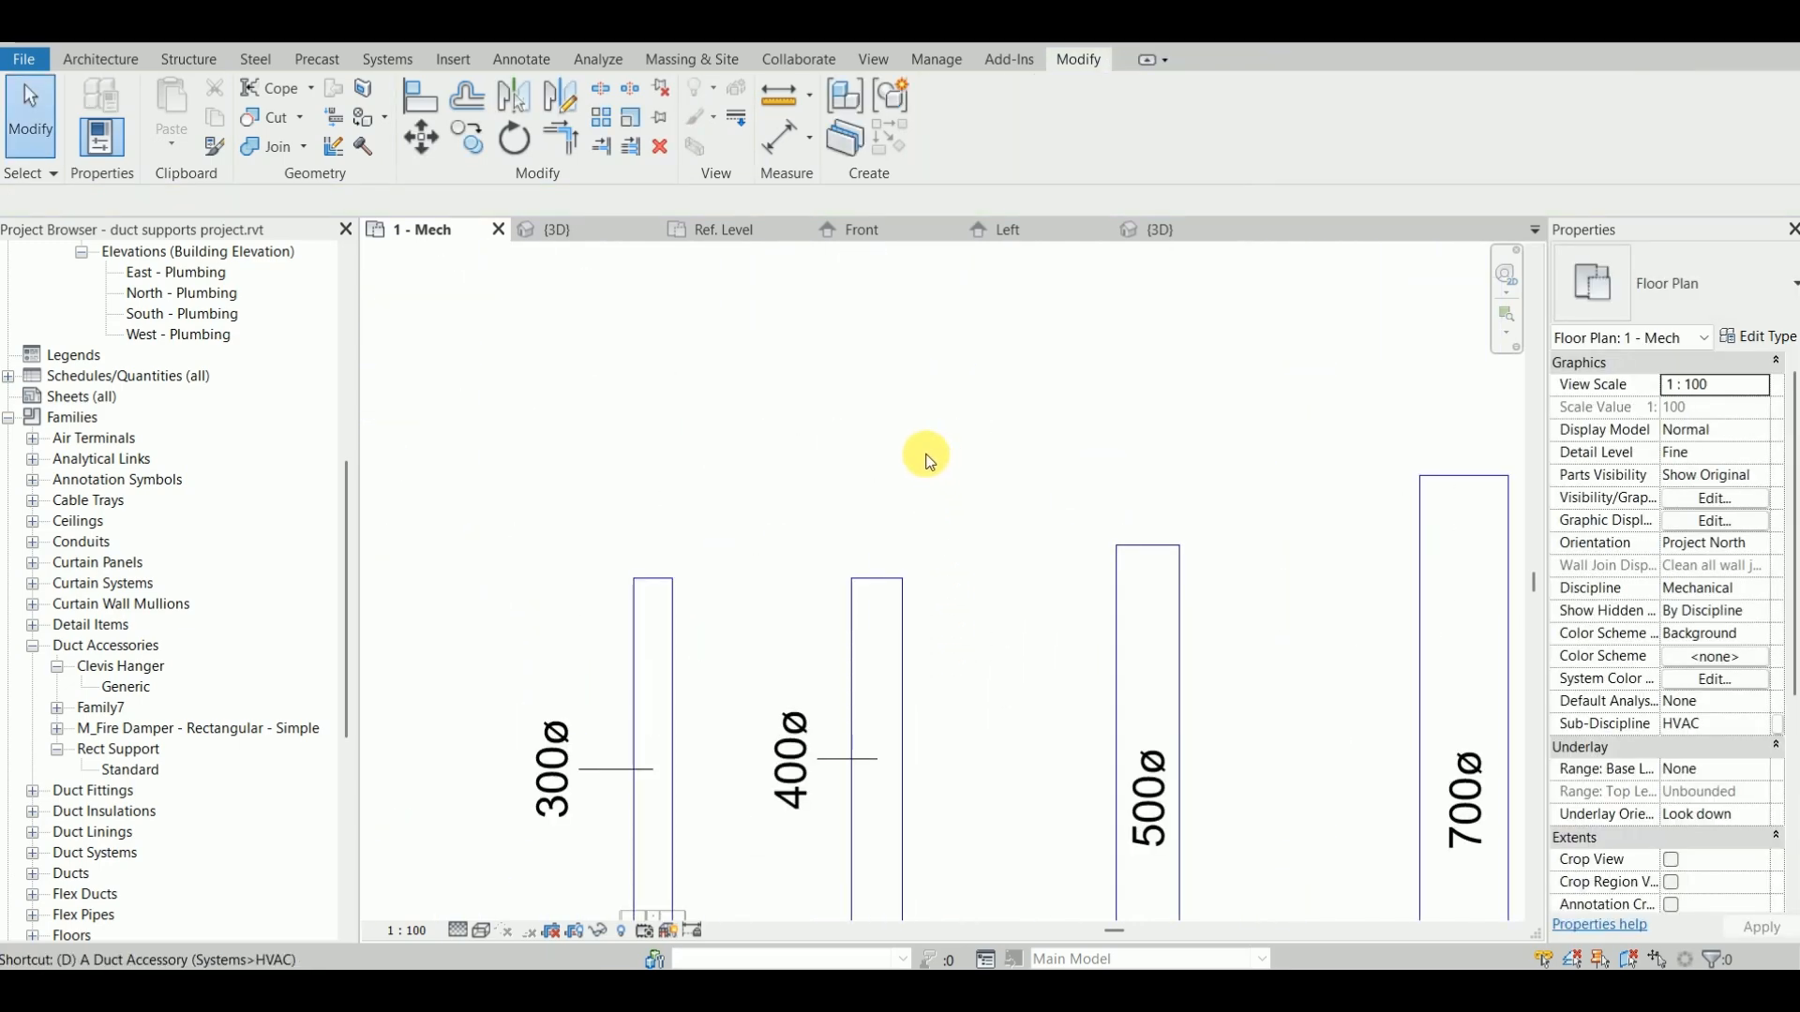
Step: Draw a horizontal 650 mm diameter round duct at 2750 mm middle elevation, above the row of vertical ducts
{"action": "key", "text": "t"}
{"action": "left_click", "coordinate": [350, 203]}
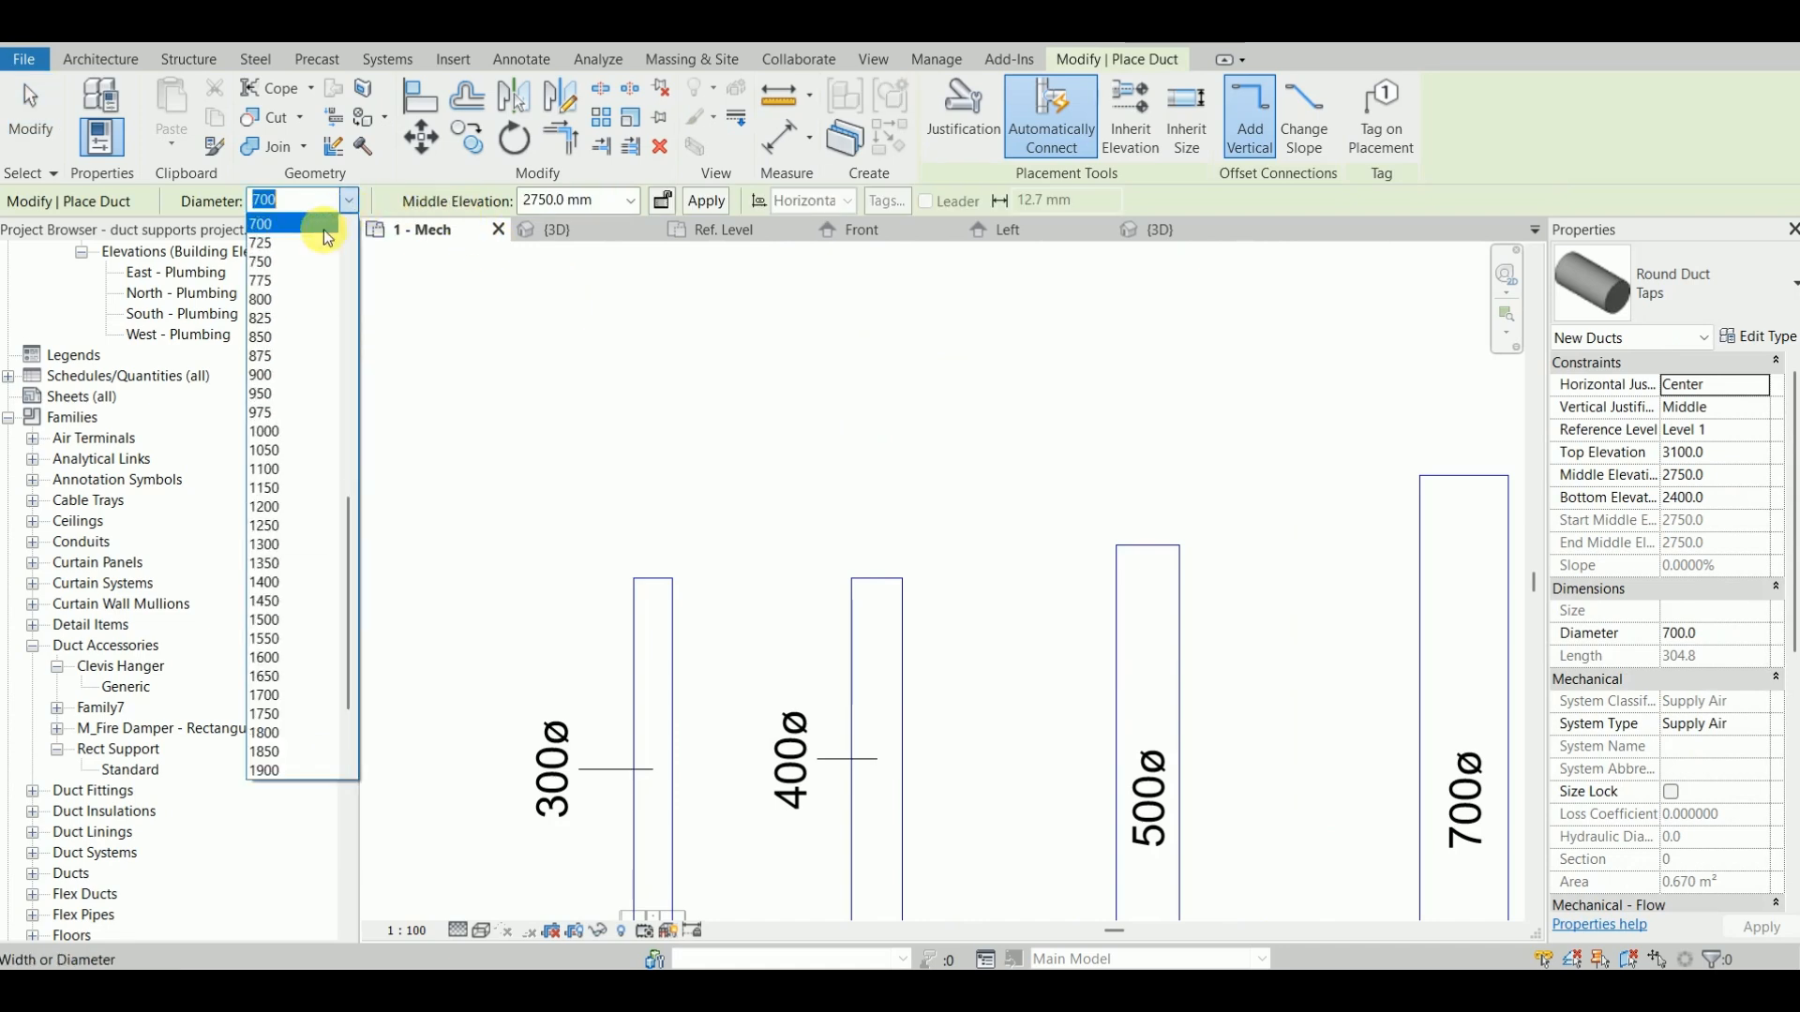
{"action": "scroll", "coordinate": [290, 313], "scroll_direction": "up", "scroll_amount": 2}
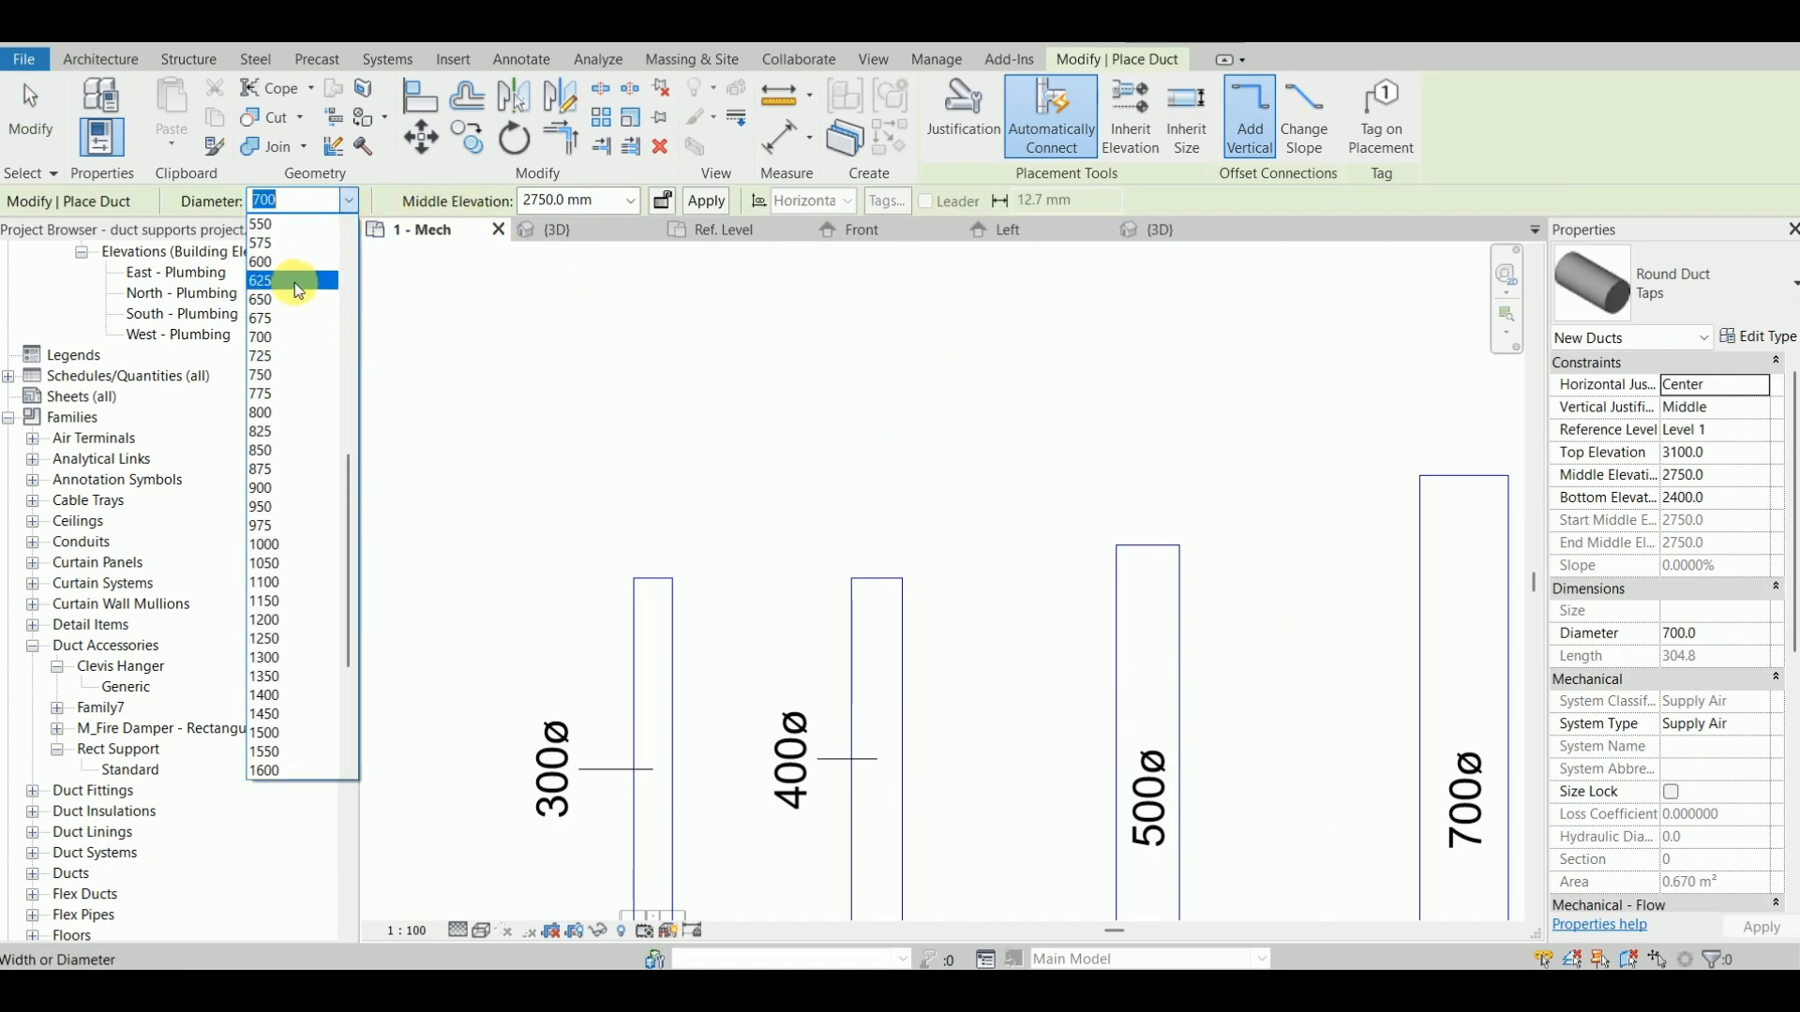
{"action": "left_click", "coordinate": [298, 299]}
{"action": "left_click", "coordinate": [1134, 403]}
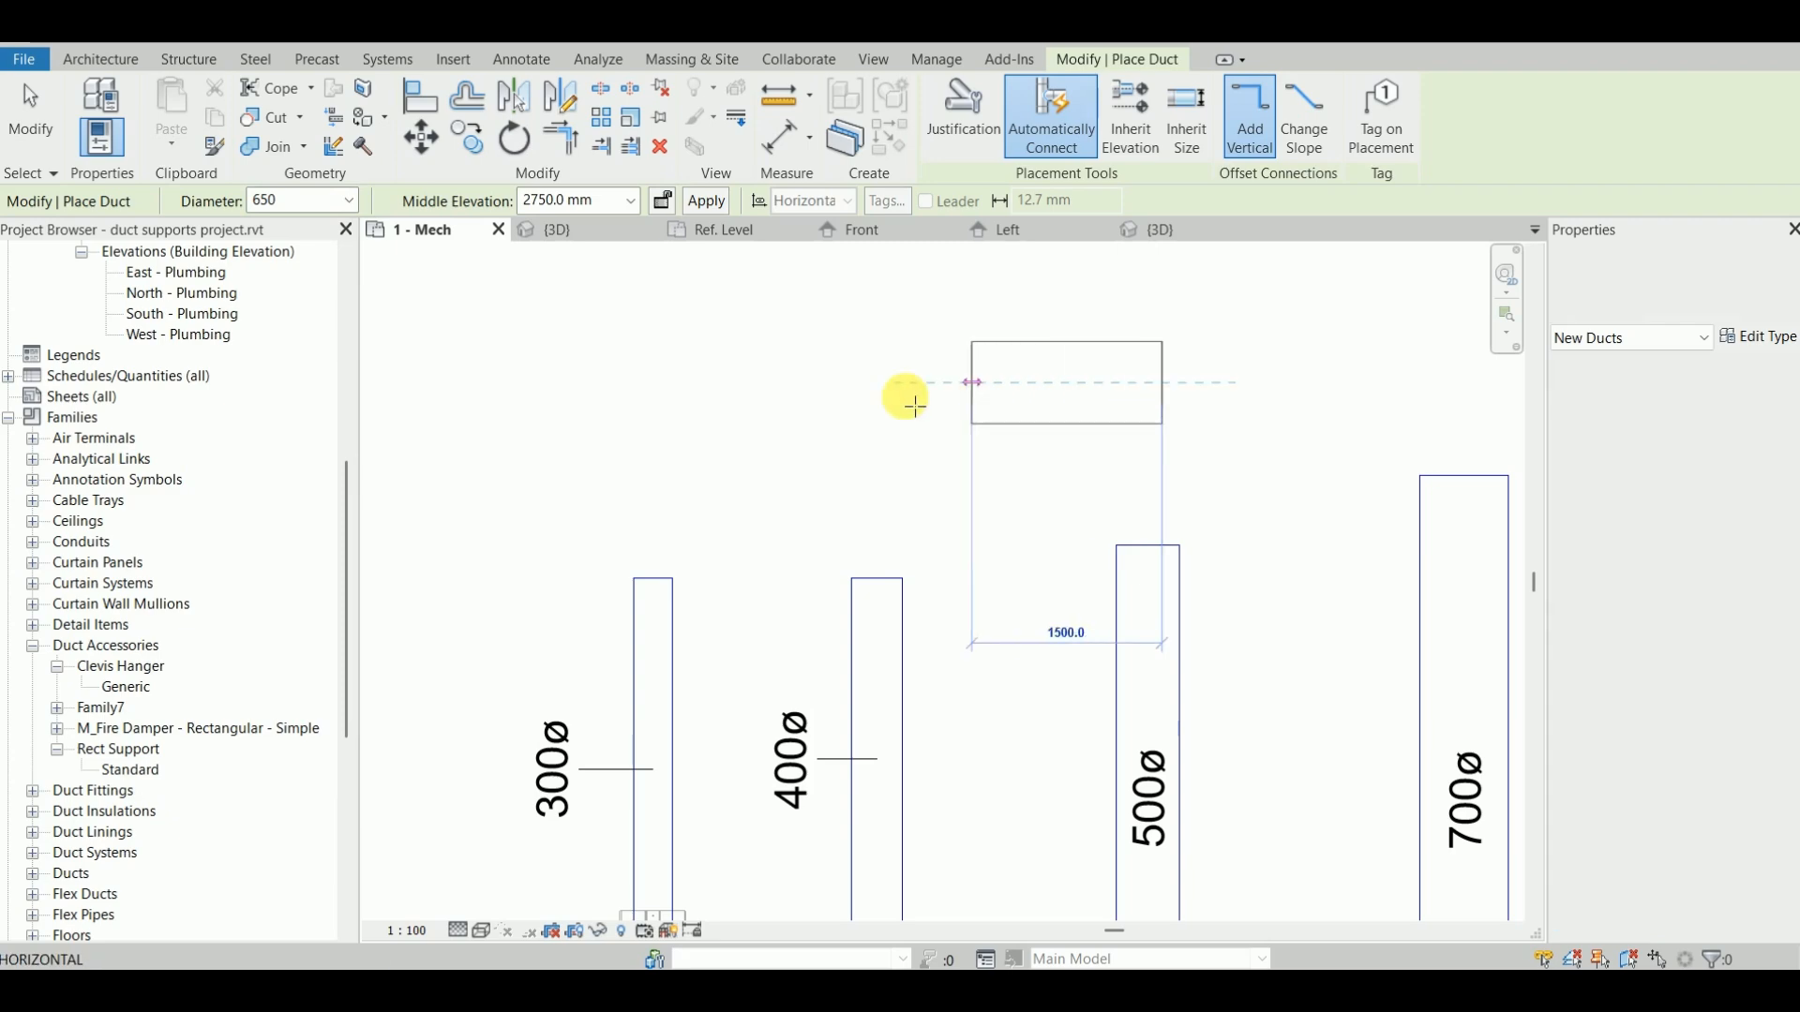
{"action": "key", "text": "Escape"}
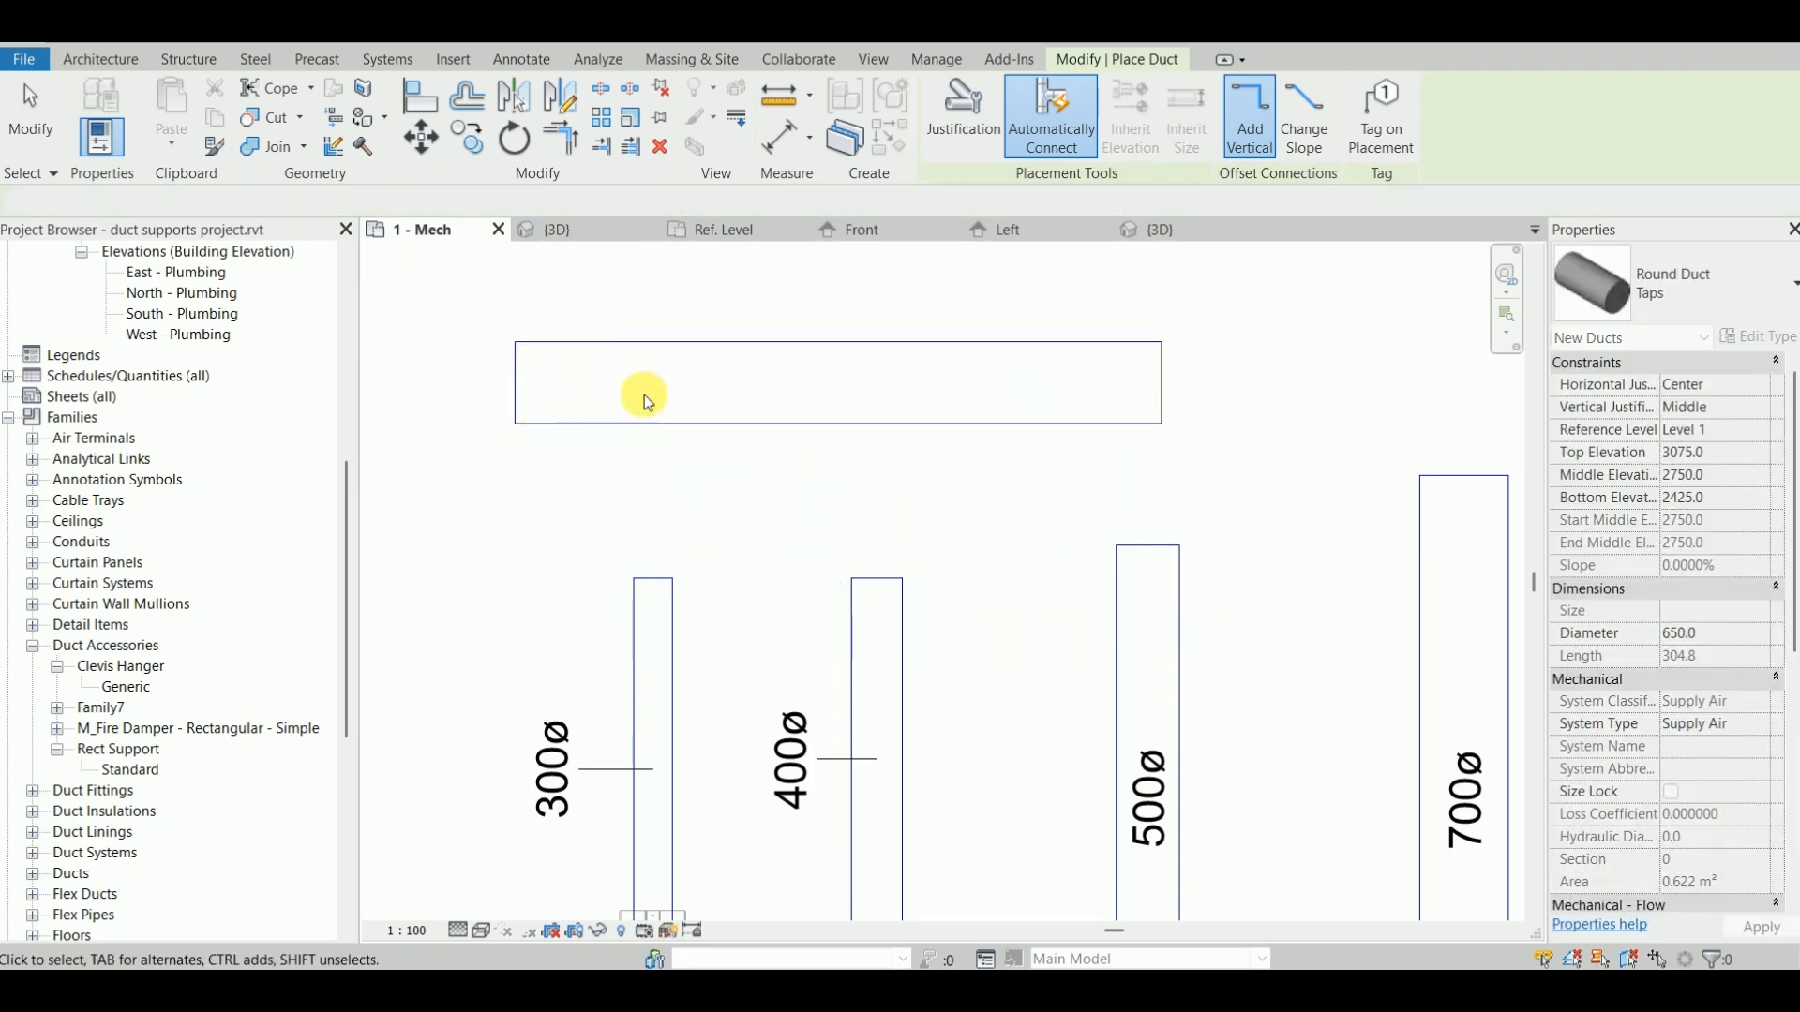
{"action": "key", "text": "Escape"}
Step: Look for the new hanger family among the available duct accessory types
{"action": "key", "text": "d"}
{"action": "key", "text": "a"}
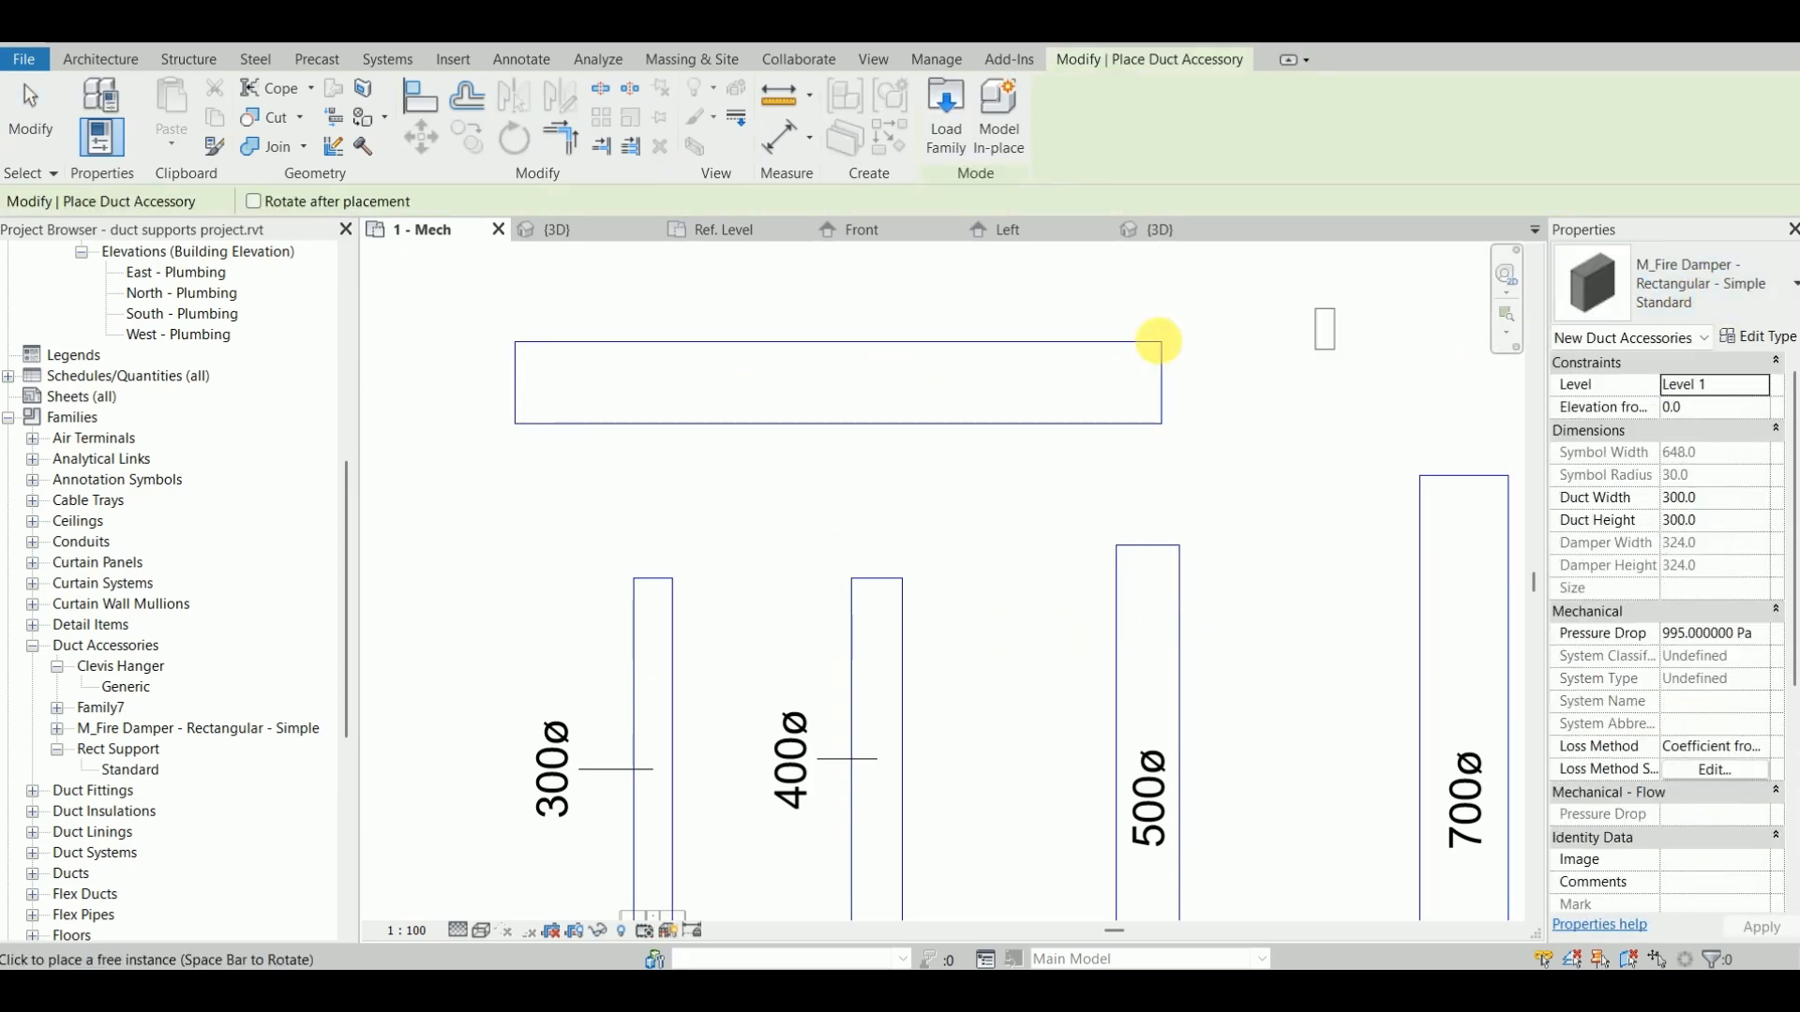
{"action": "key", "text": "Escape"}
{"action": "key", "text": "Escape"}
{"action": "key", "text": "d"}
{"action": "key", "text": "a"}
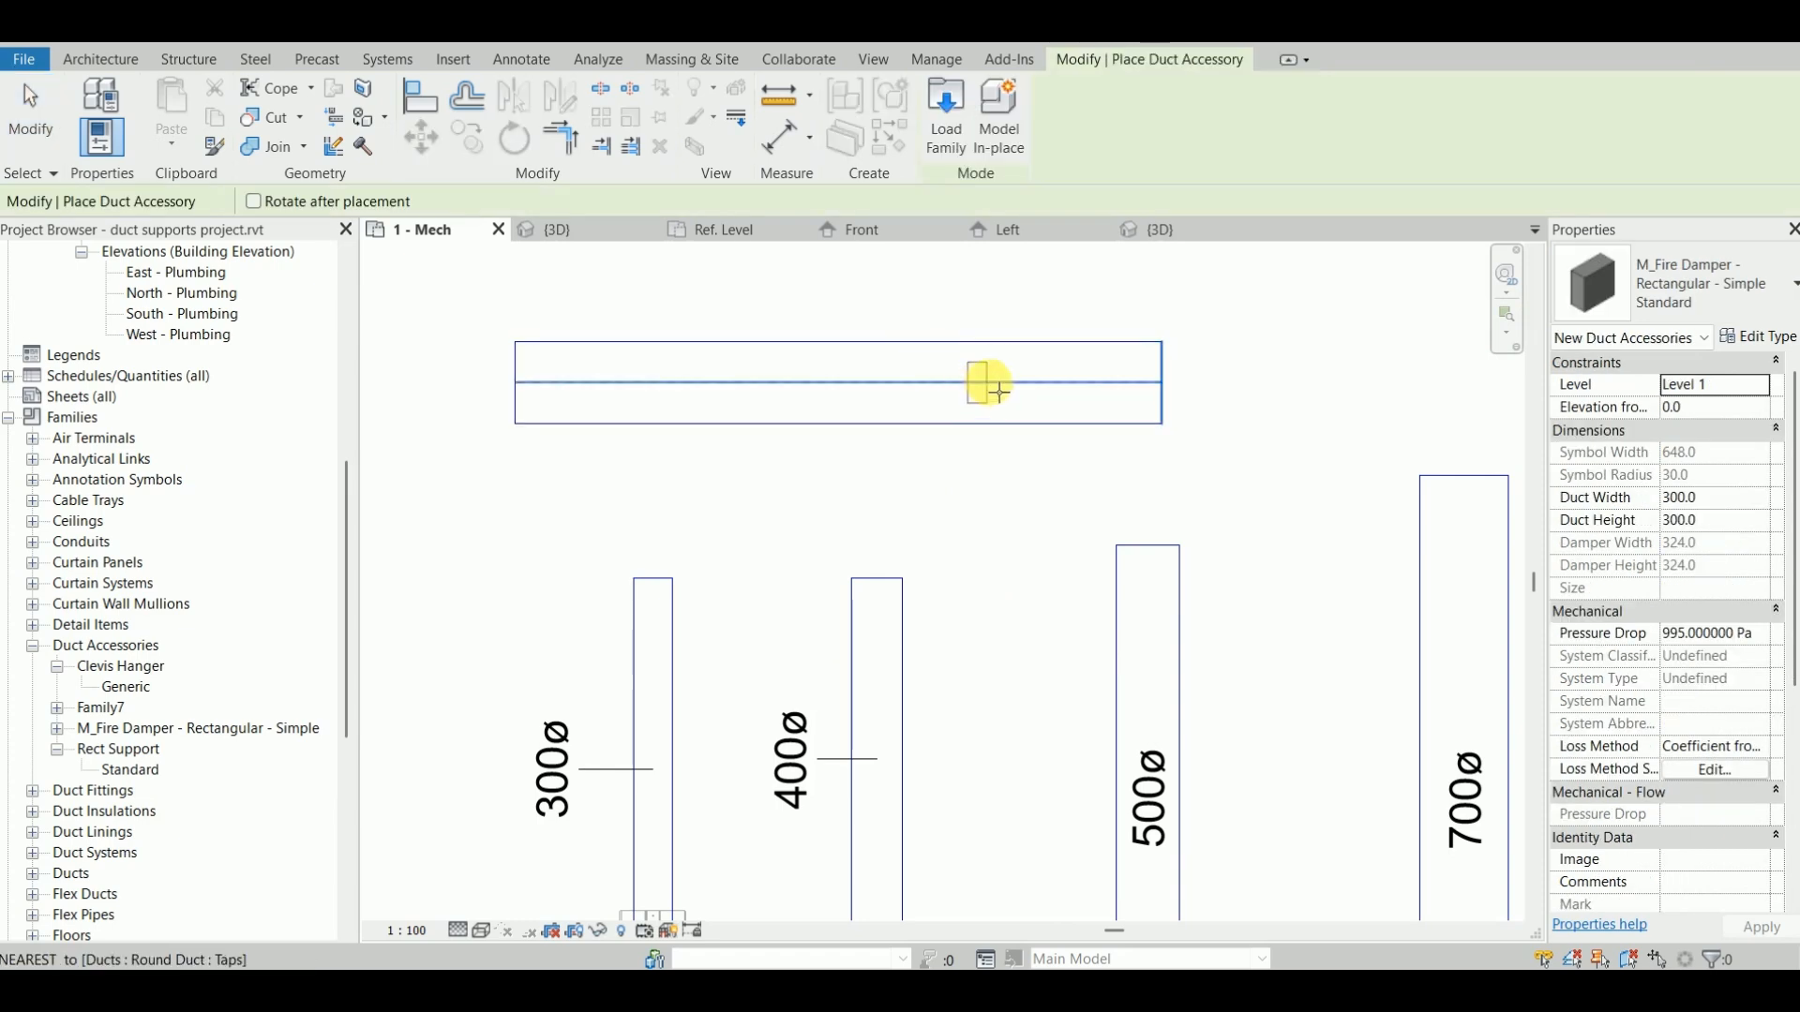
{"action": "left_click", "coordinate": [1687, 283]}
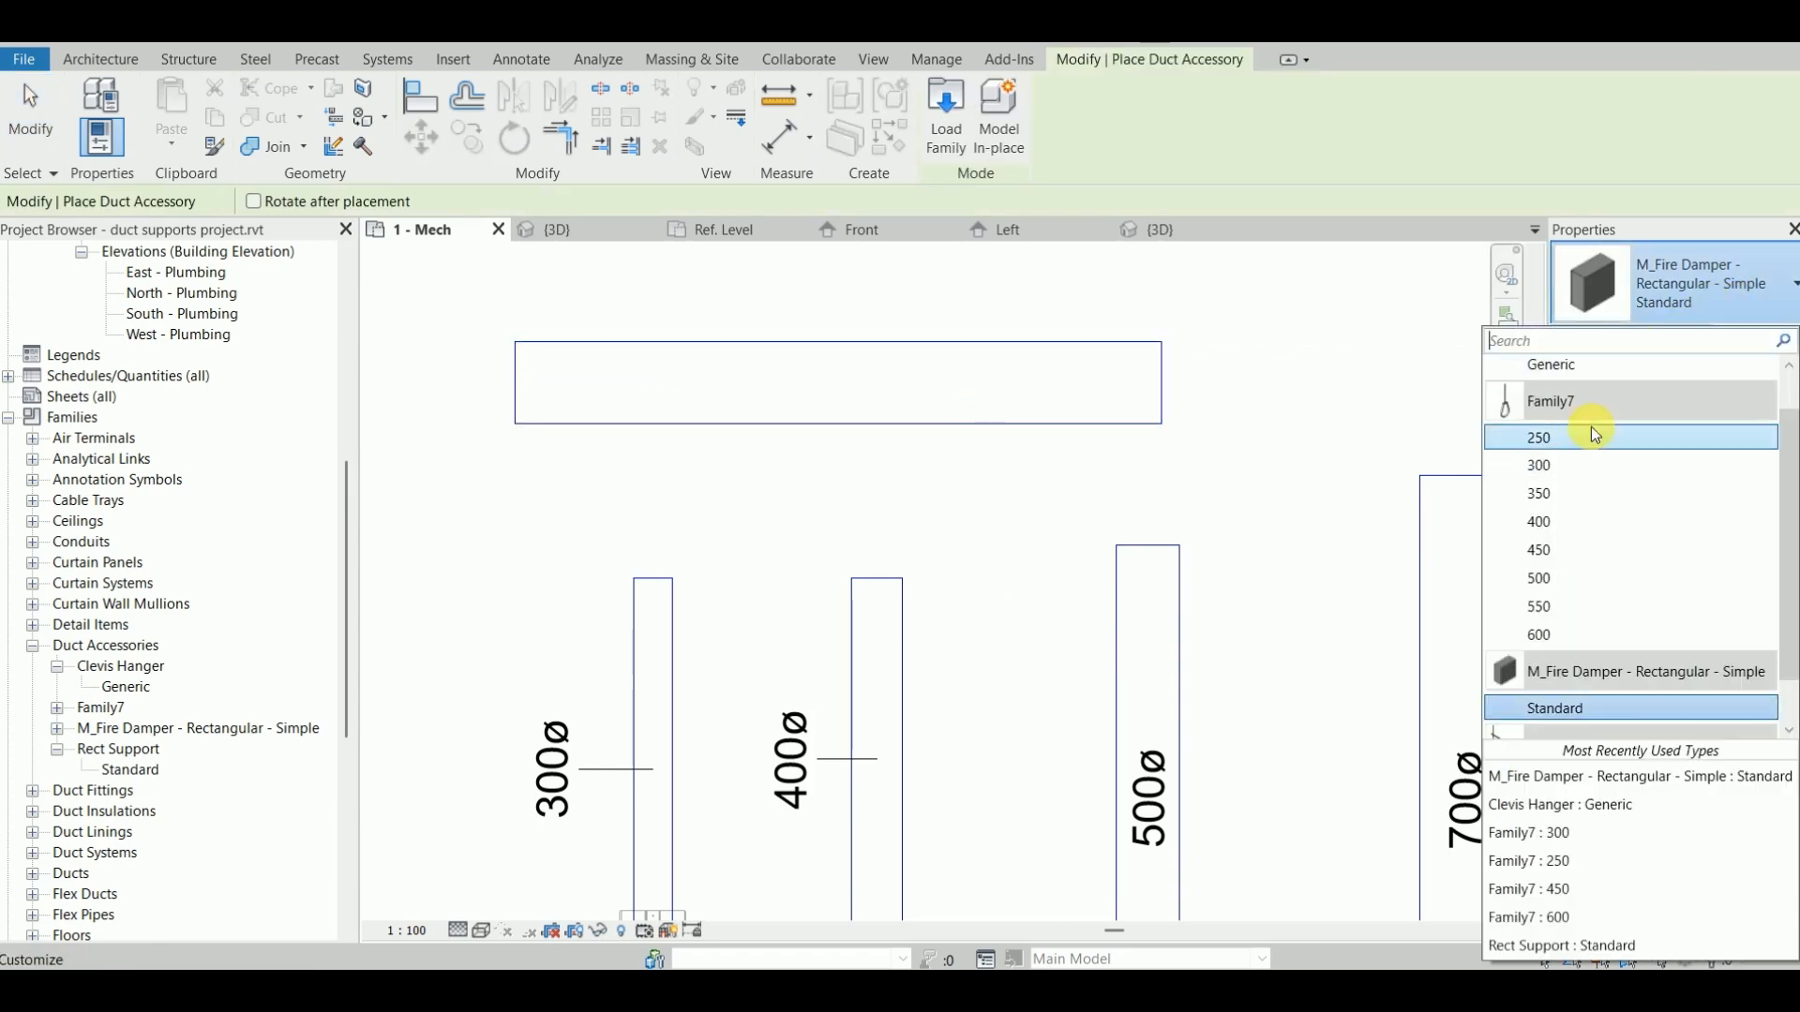
{"action": "scroll", "coordinate": [1590, 429], "scroll_direction": "up", "scroll_amount": 2}
{"action": "scroll", "coordinate": [1604, 420], "scroll_direction": "down", "scroll_amount": 4}
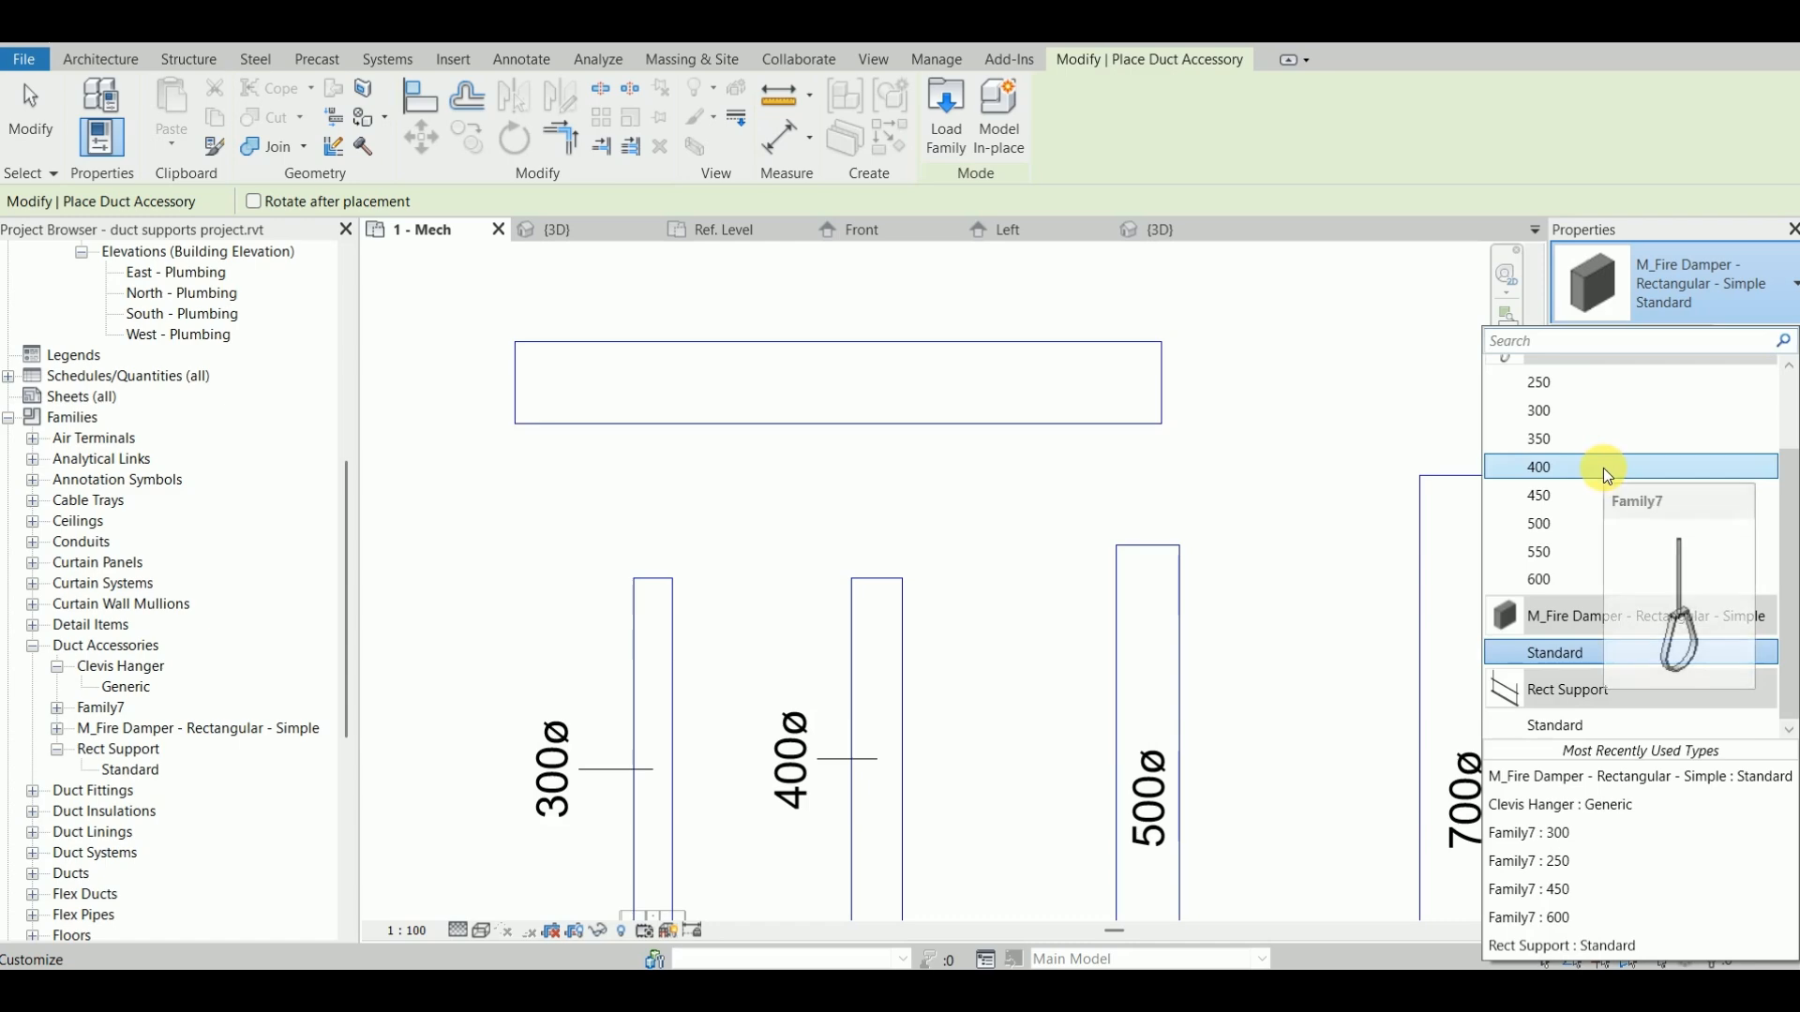
{"action": "scroll", "coordinate": [1479, 642], "scroll_direction": "up", "scroll_amount": 2}
{"action": "key", "text": "Escape"}
Step: Return to the hanger family and set its category to Duct Accessories with the part type Attaches To
{"action": "scroll", "coordinate": [756, 455], "scroll_direction": "down", "scroll_amount": 4}
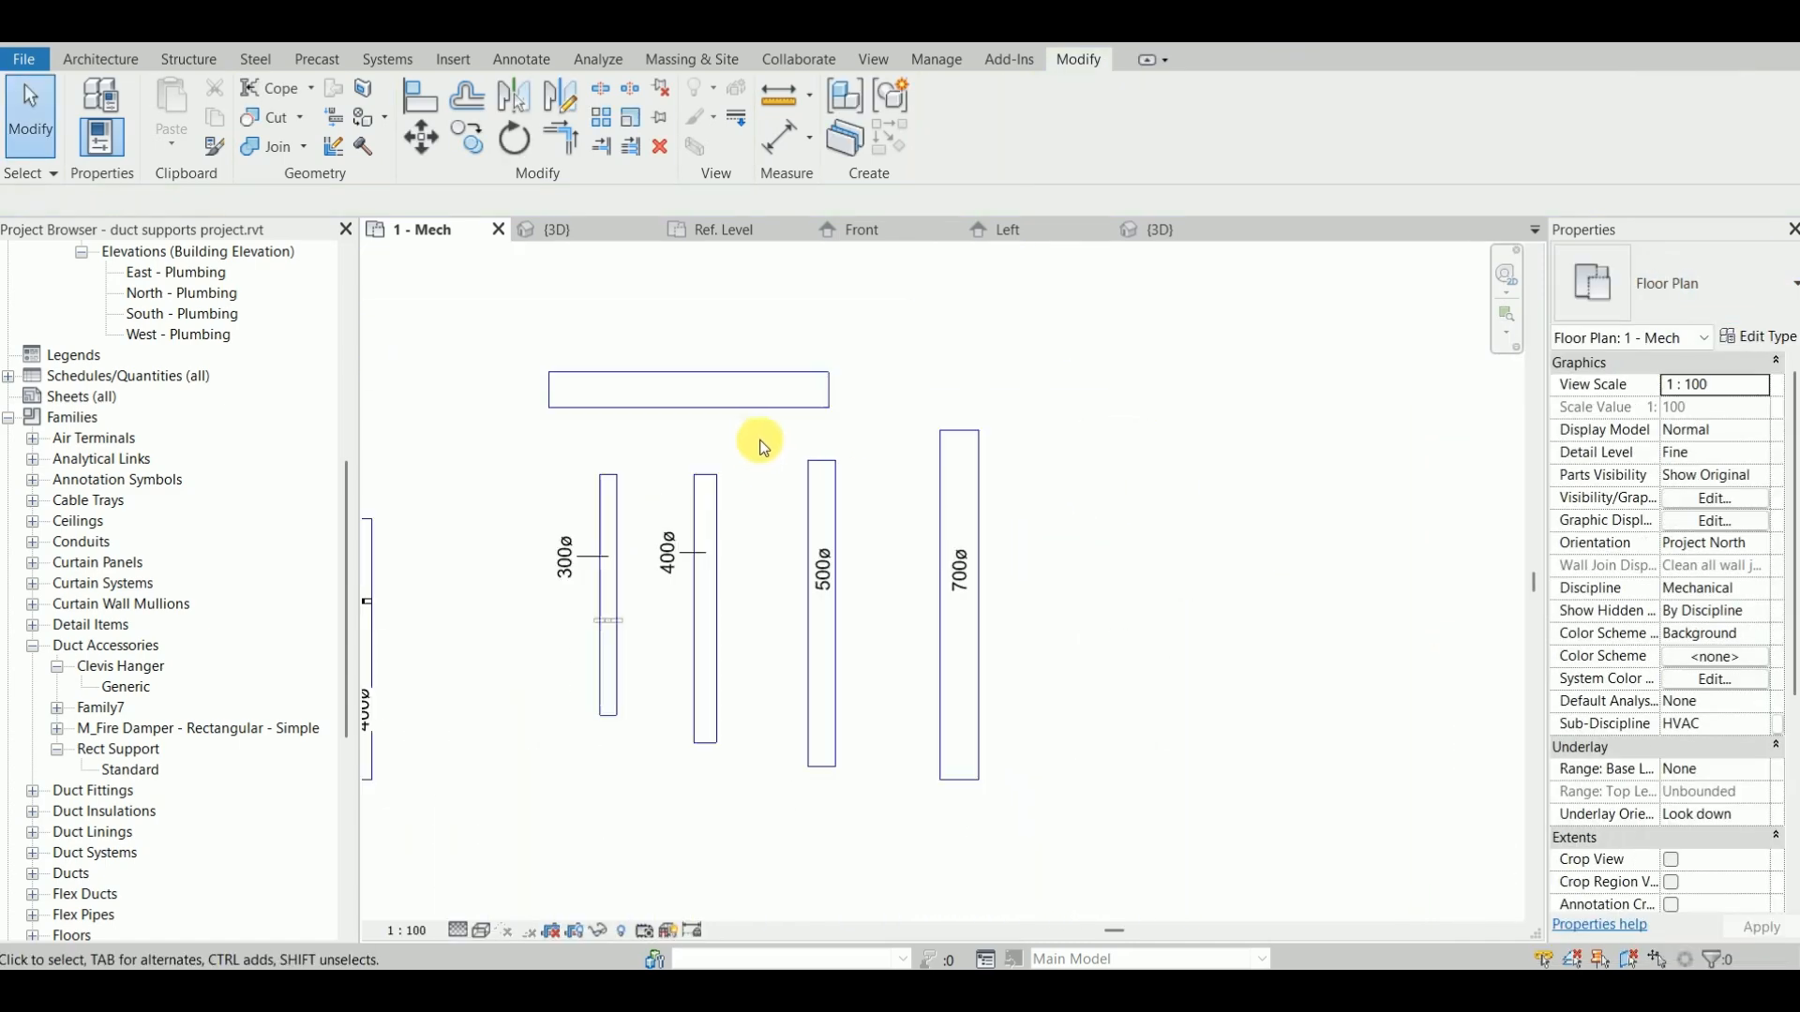
{"action": "middle_click_drag", "start_coordinate": [755, 450], "coordinate": [895, 498]}
{"action": "left_click", "coordinate": [1083, 234]}
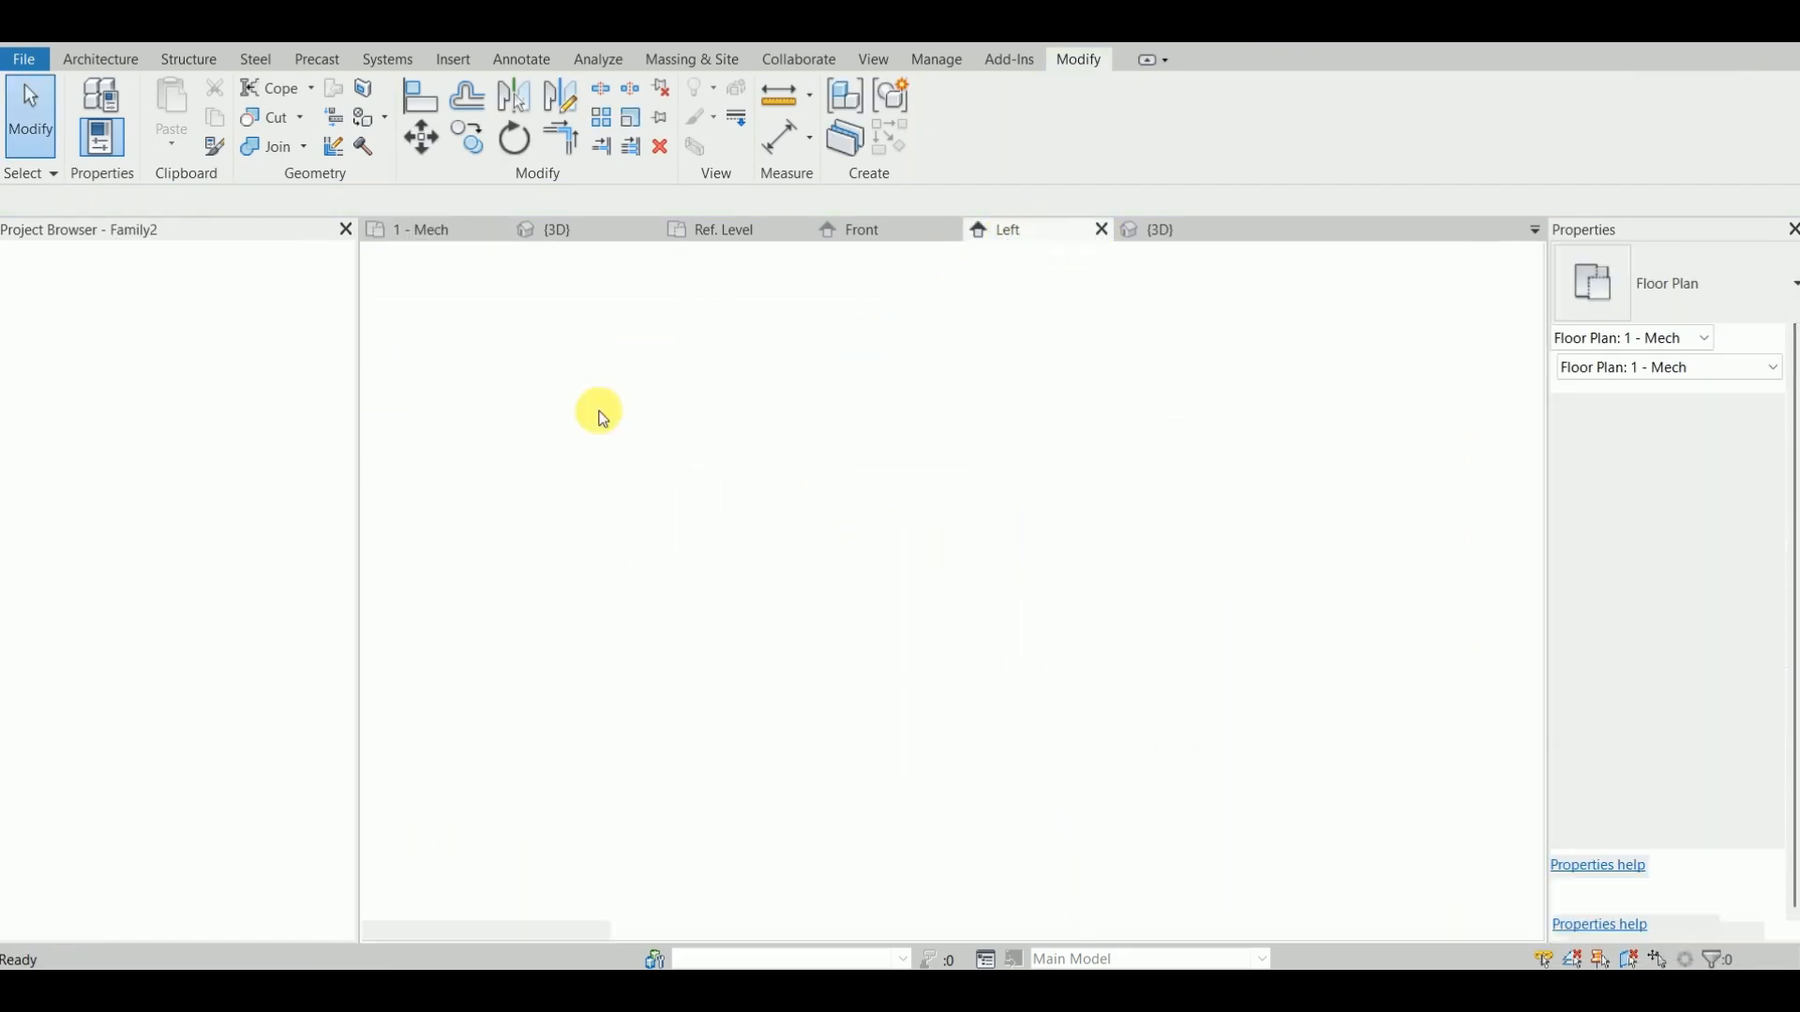
{"action": "scroll", "coordinate": [735, 480], "scroll_direction": "down", "scroll_amount": 2}
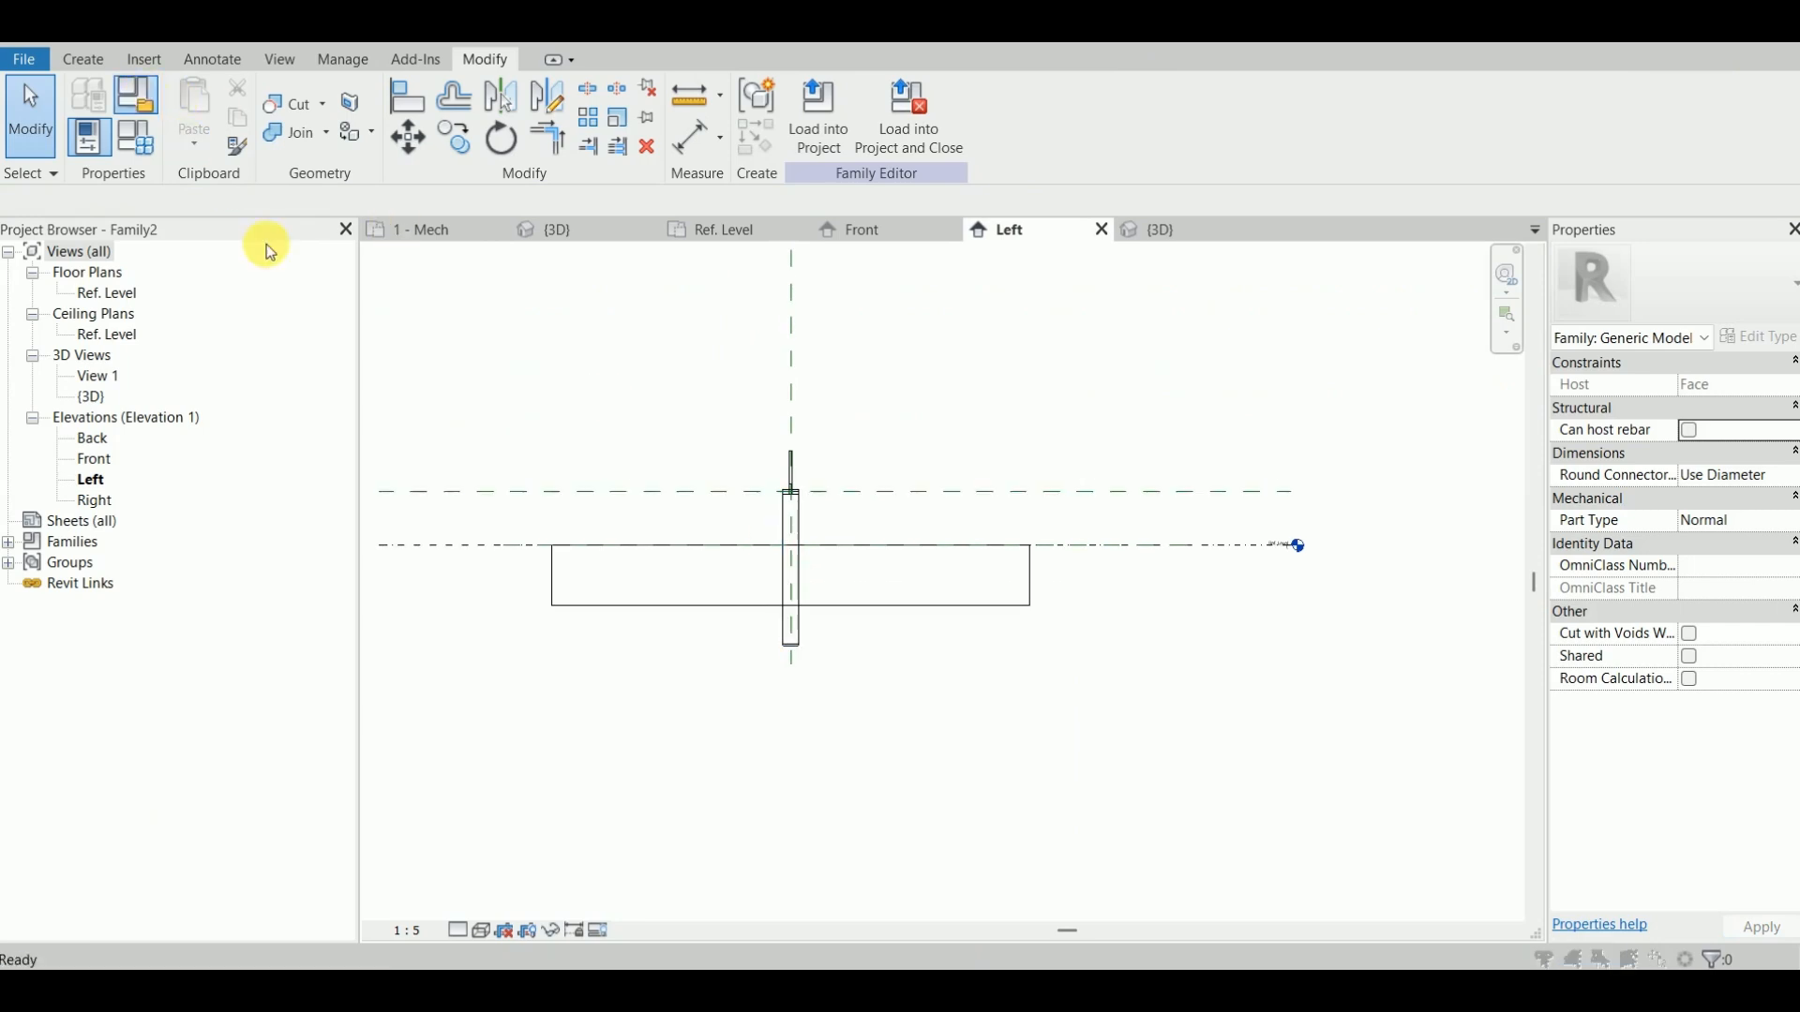
{"action": "left_click", "coordinate": [829, 368]}
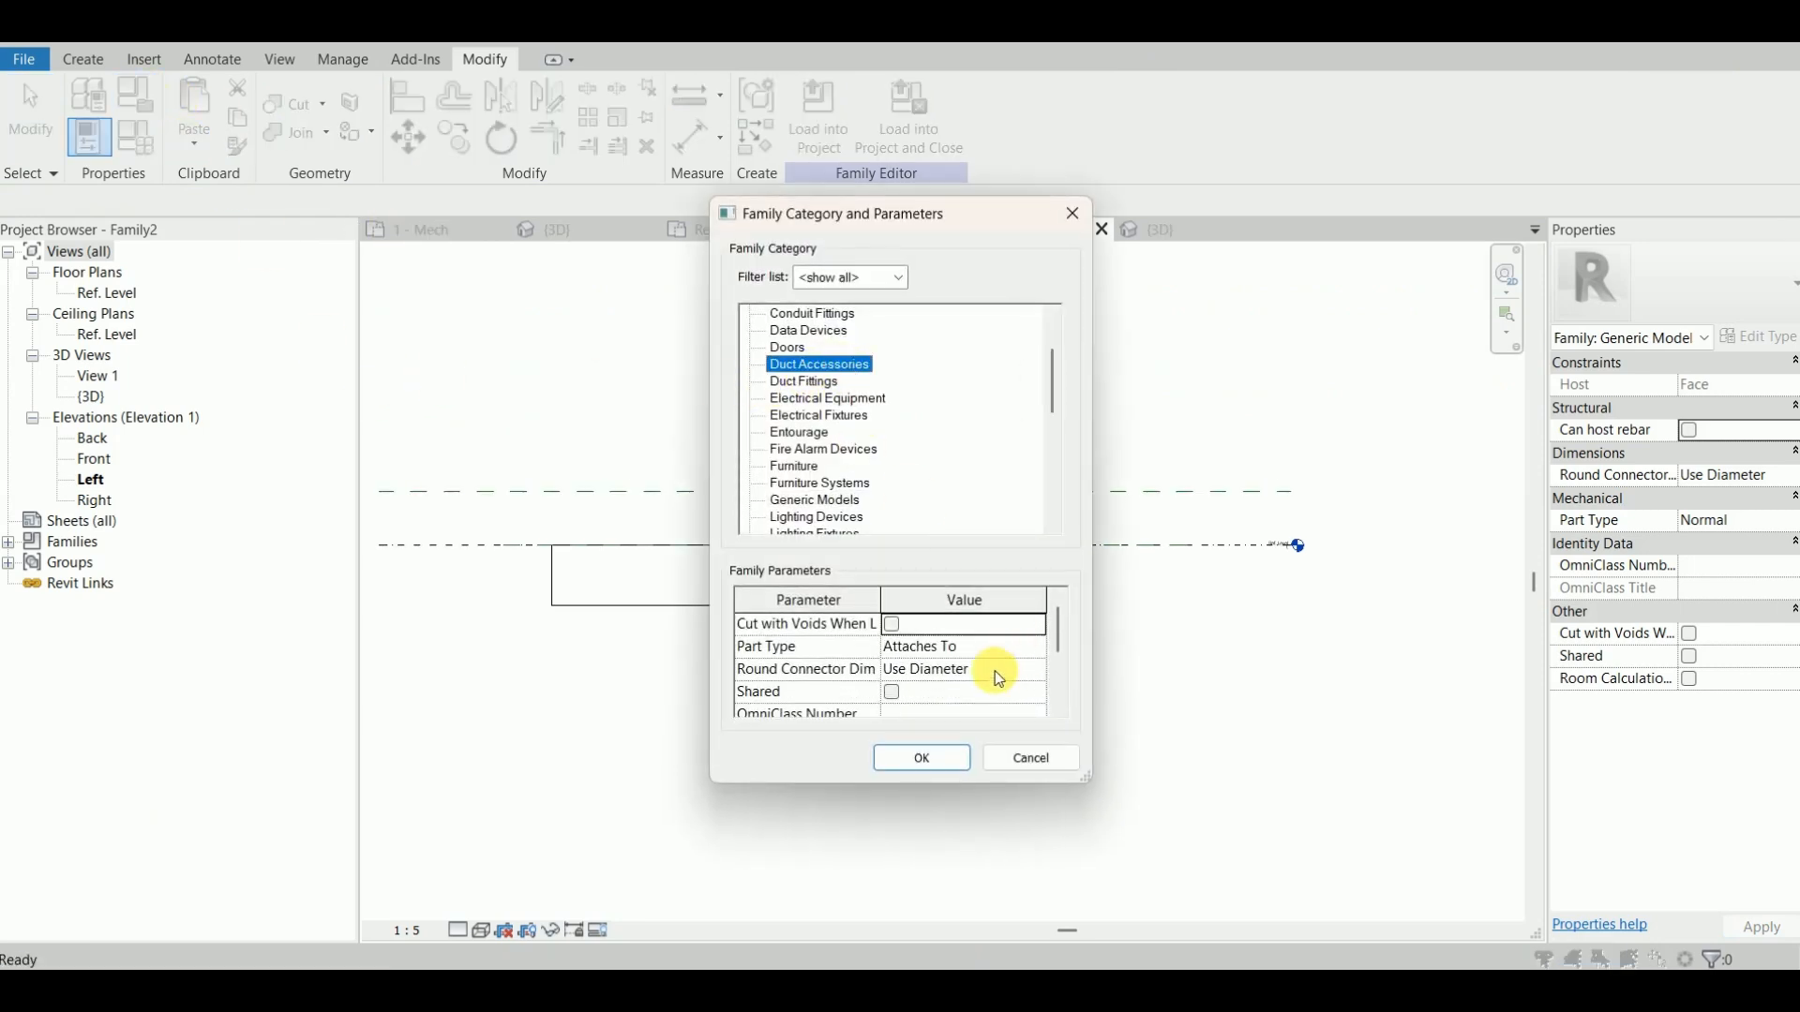
{"action": "left_click", "coordinate": [1038, 648]}
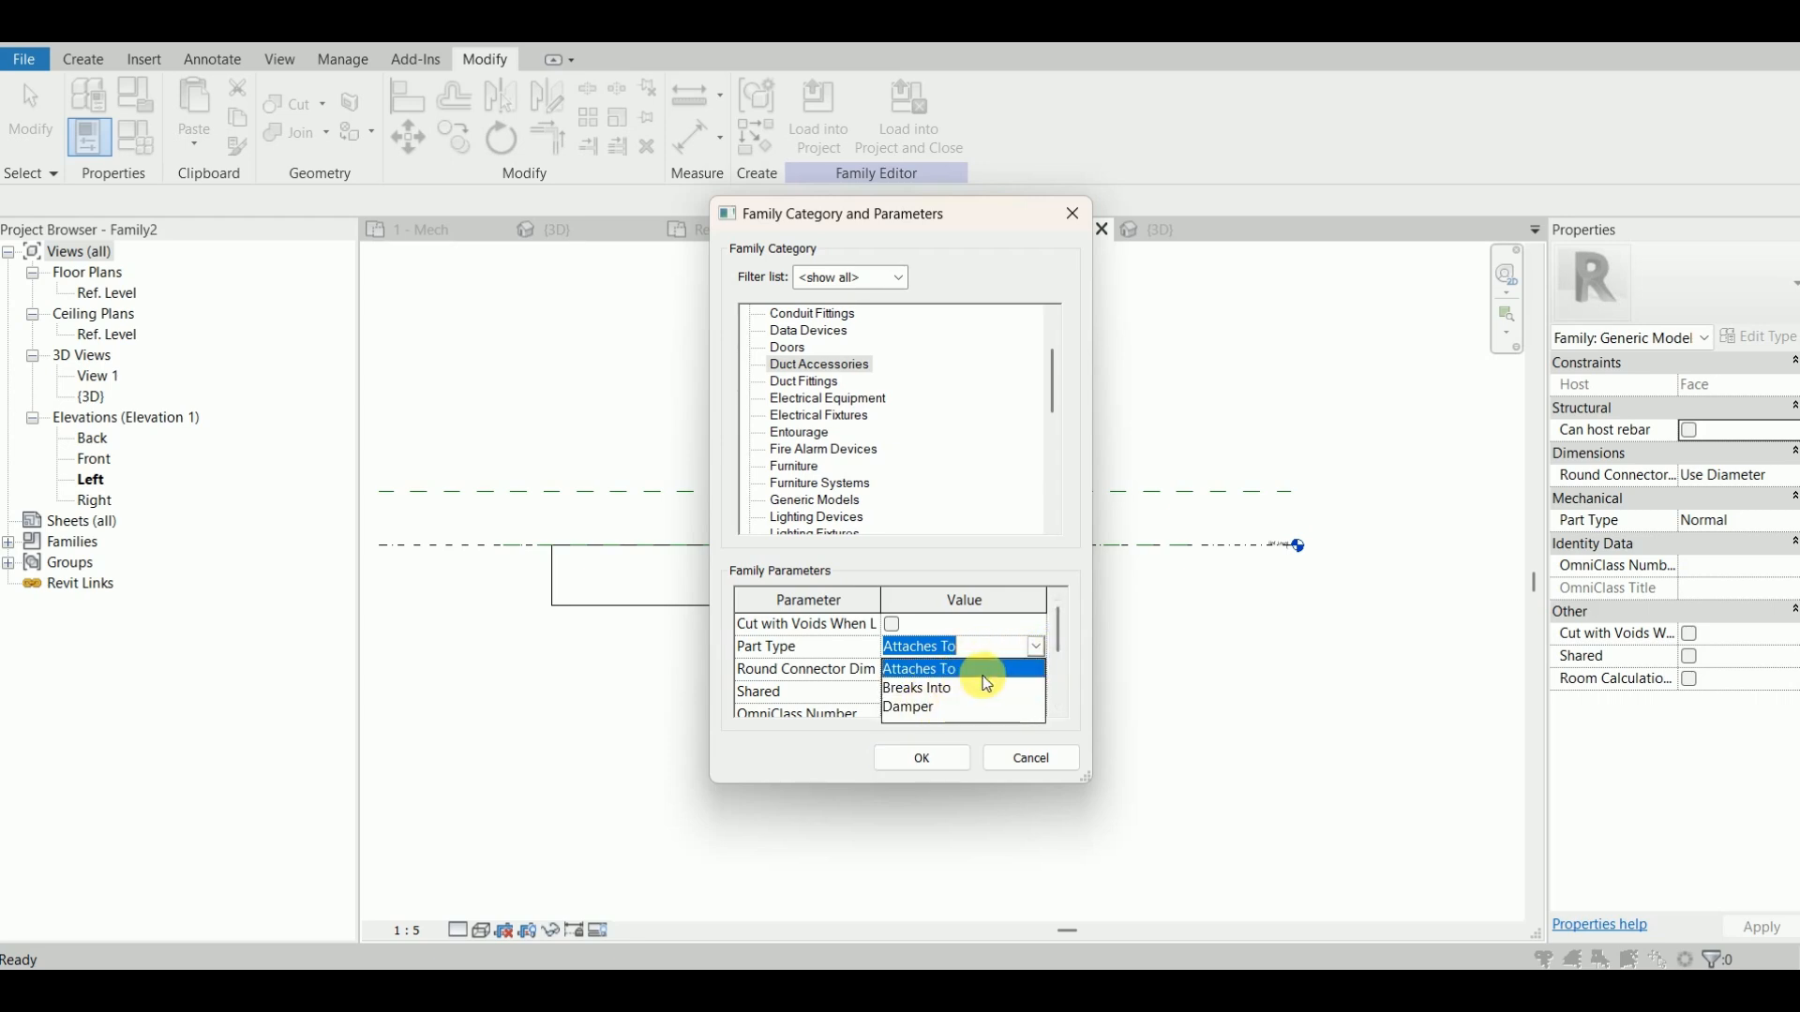
{"action": "left_click", "coordinate": [926, 760]}
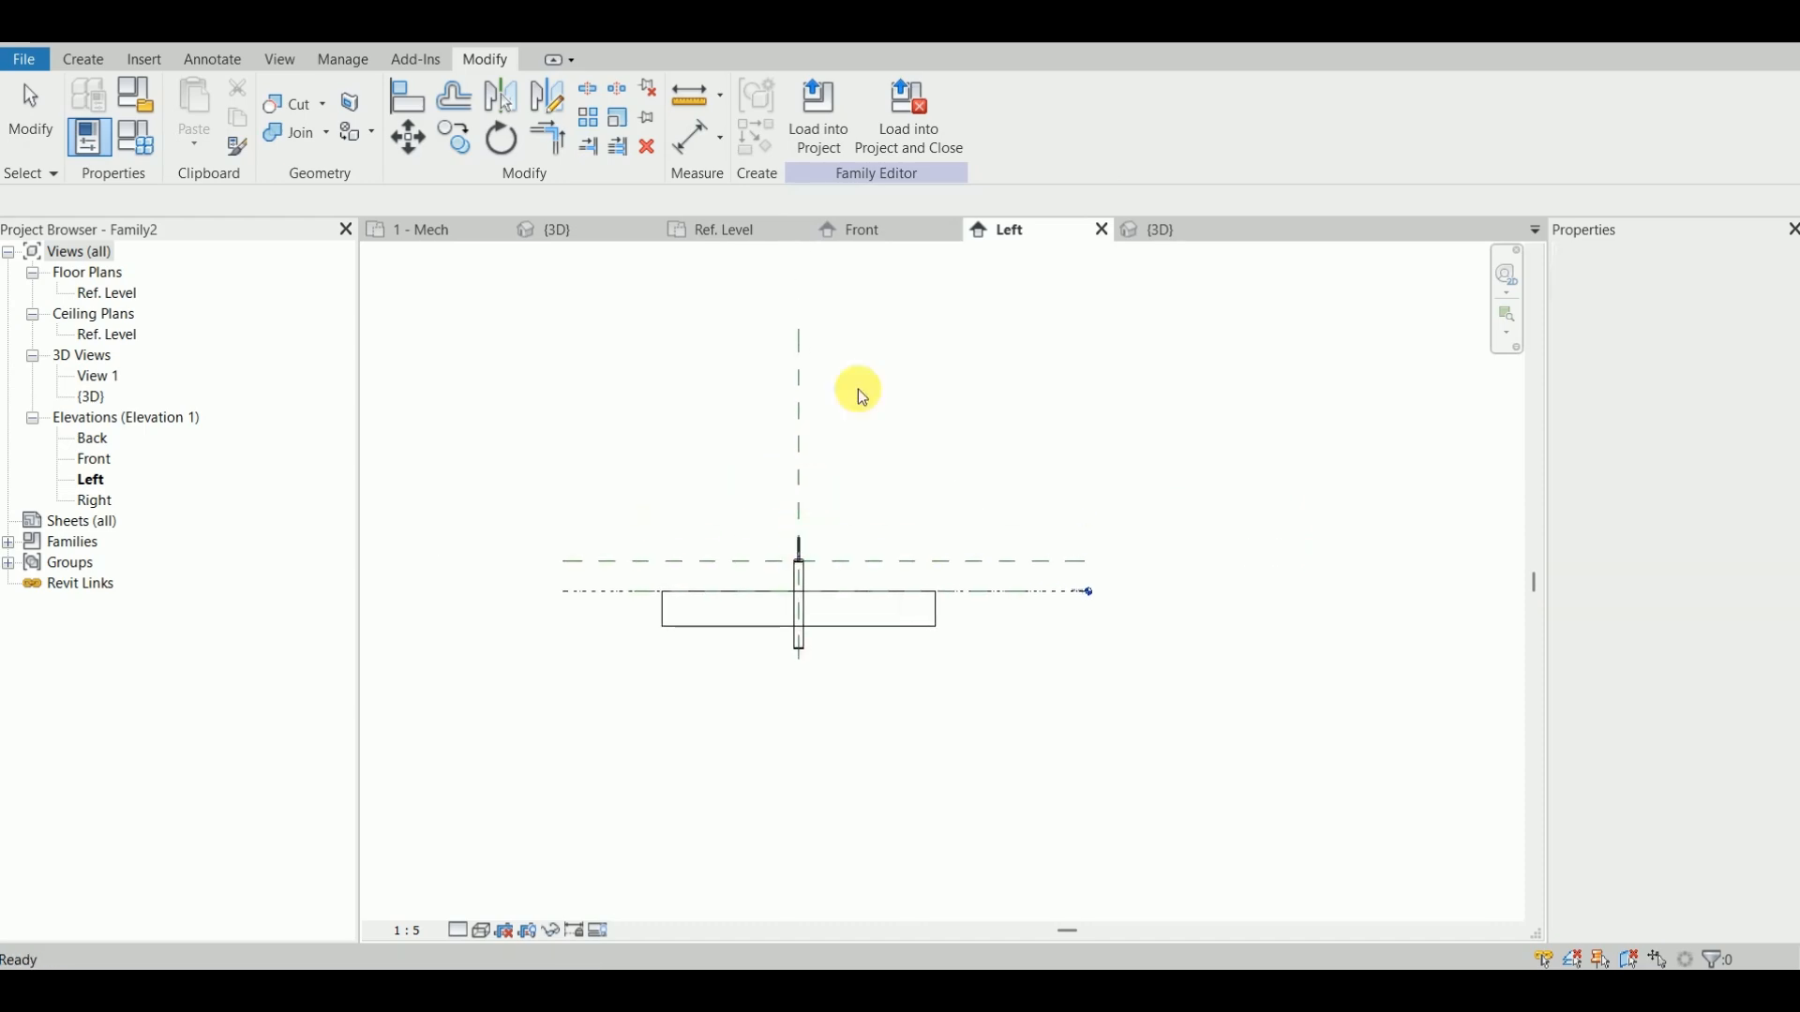
Step: Reload the hanger family into the project, overwriting the existing version and its parameter values
{"action": "left_click", "coordinate": [818, 150]}
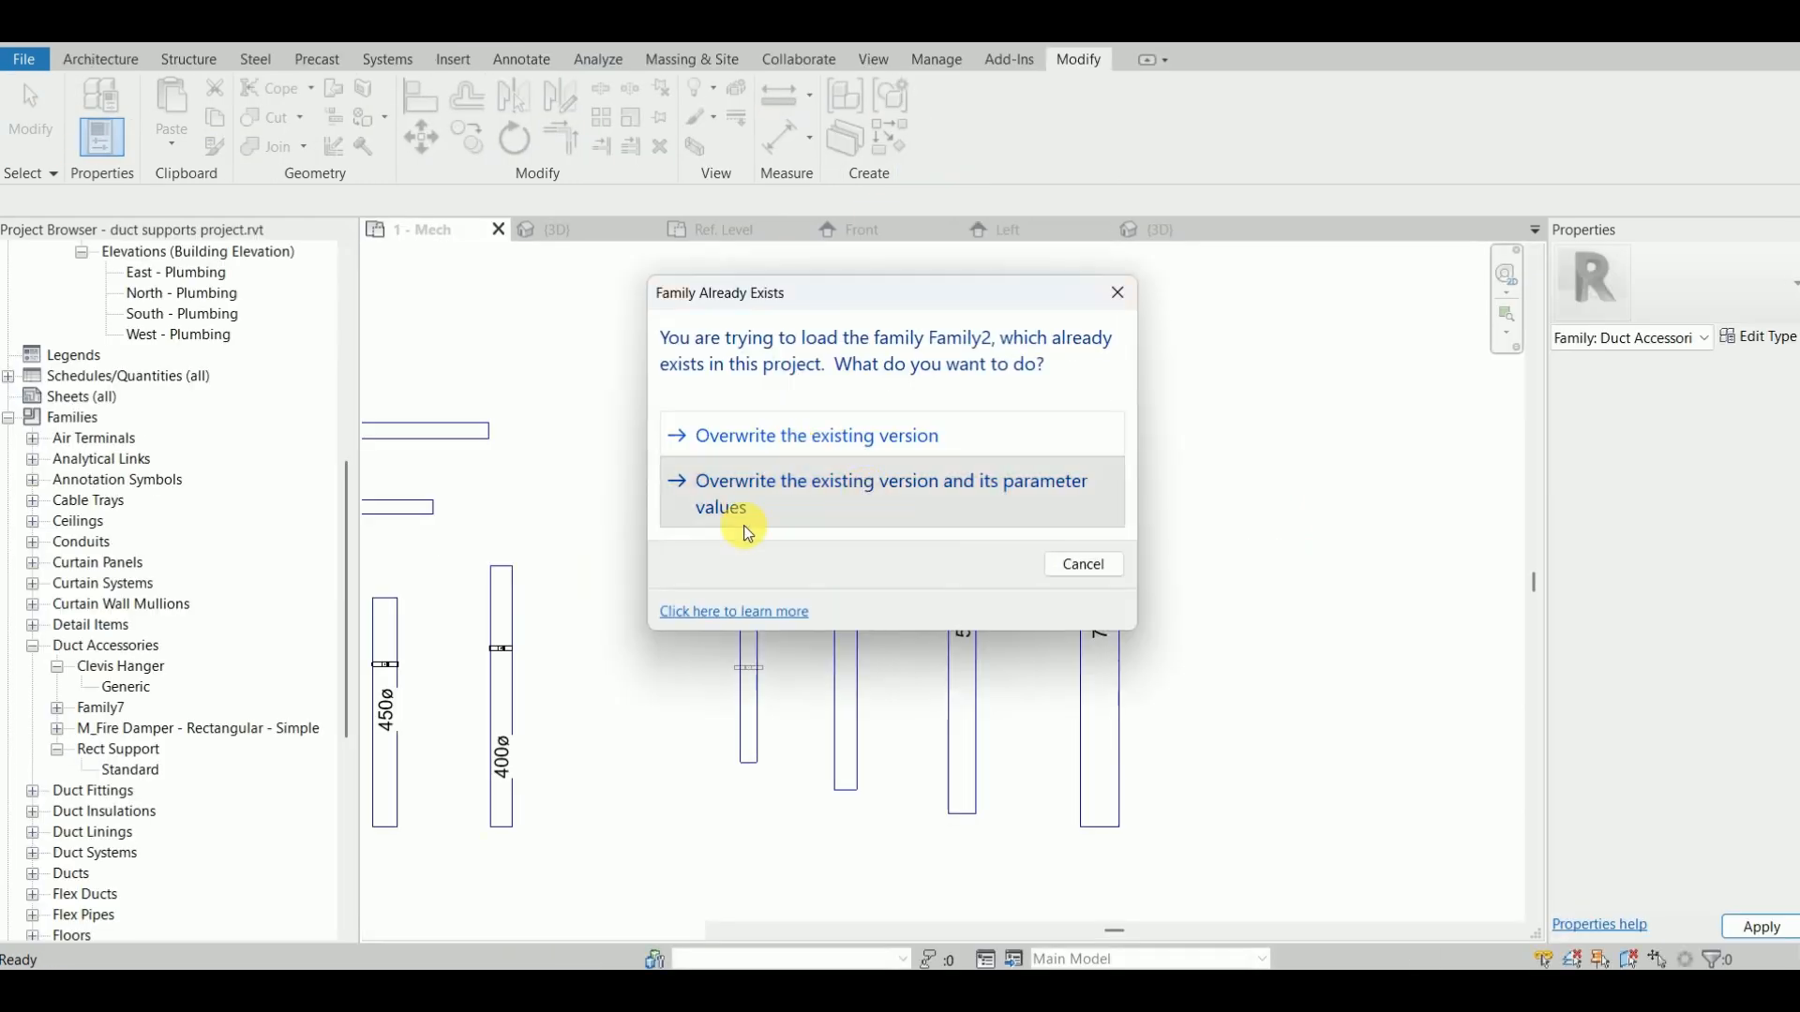
{"action": "left_click", "coordinate": [848, 490]}
{"action": "scroll", "coordinate": [794, 474], "scroll_direction": "up", "scroll_amount": 4}
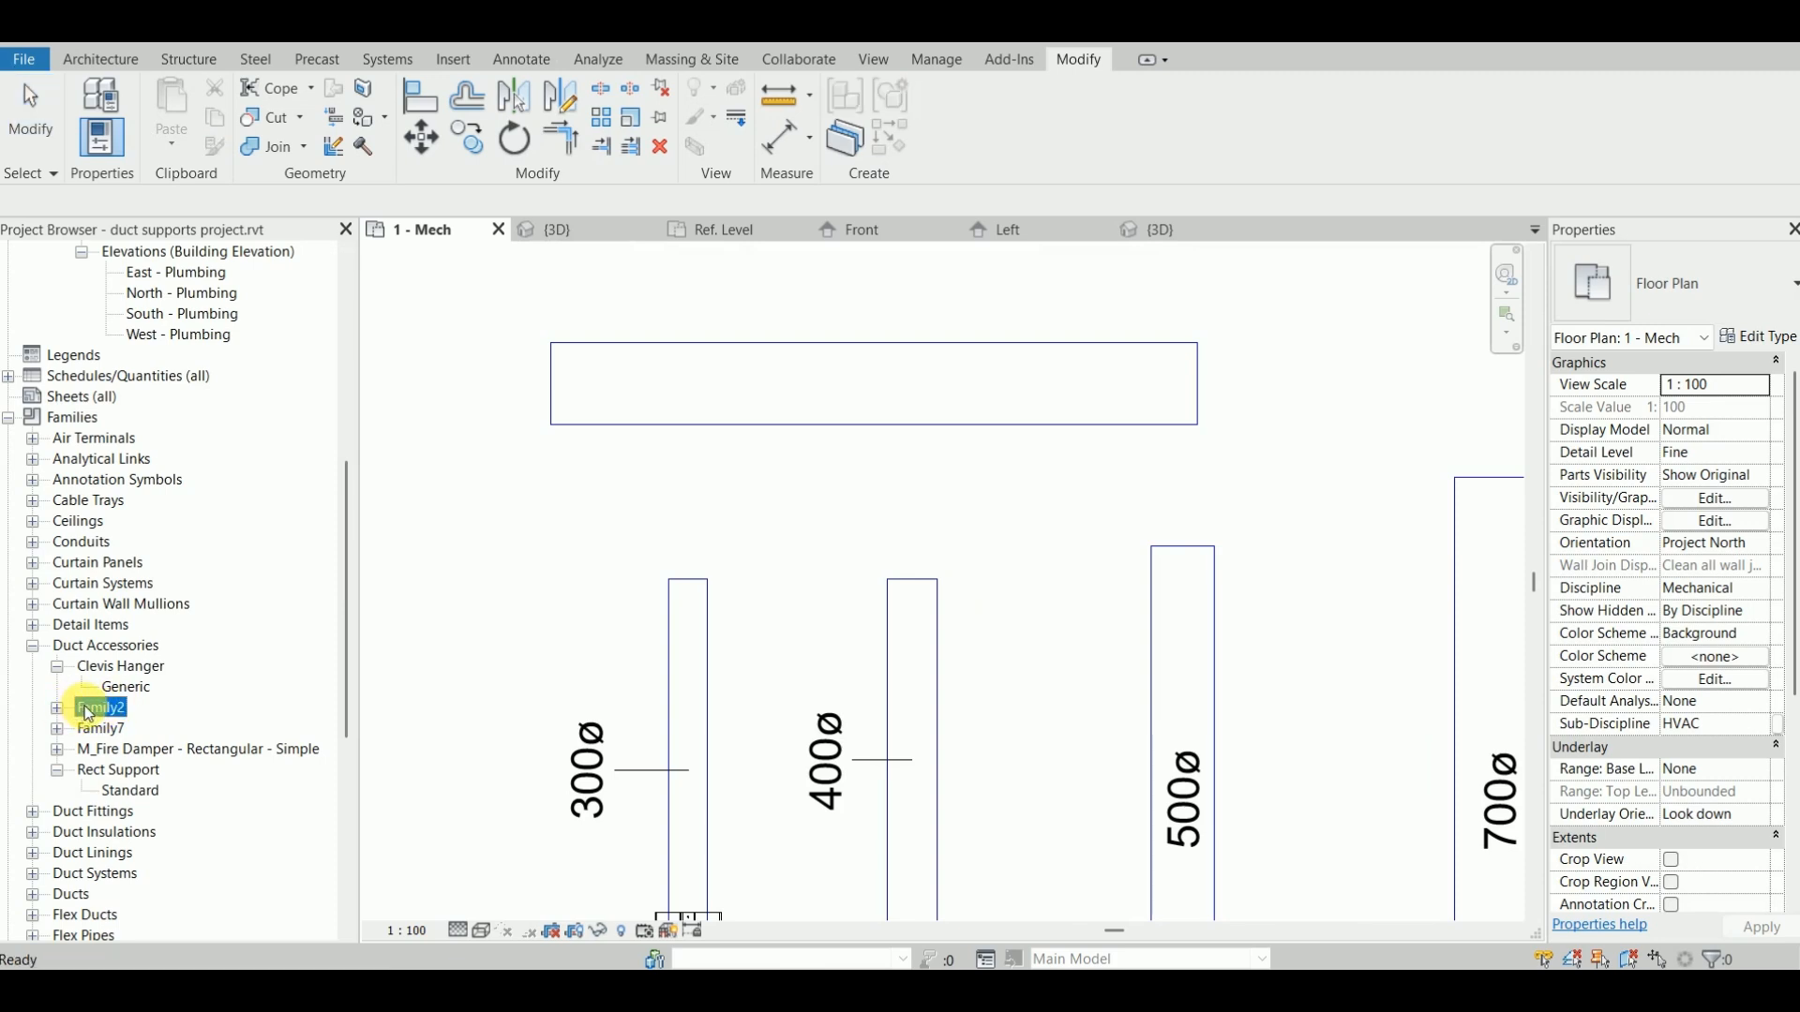
Step: Place a Family2 duct accessory on the top face of the horizontal 650 mm duct, using face placement
{"action": "key", "text": "d"}
{"action": "key", "text": "a"}
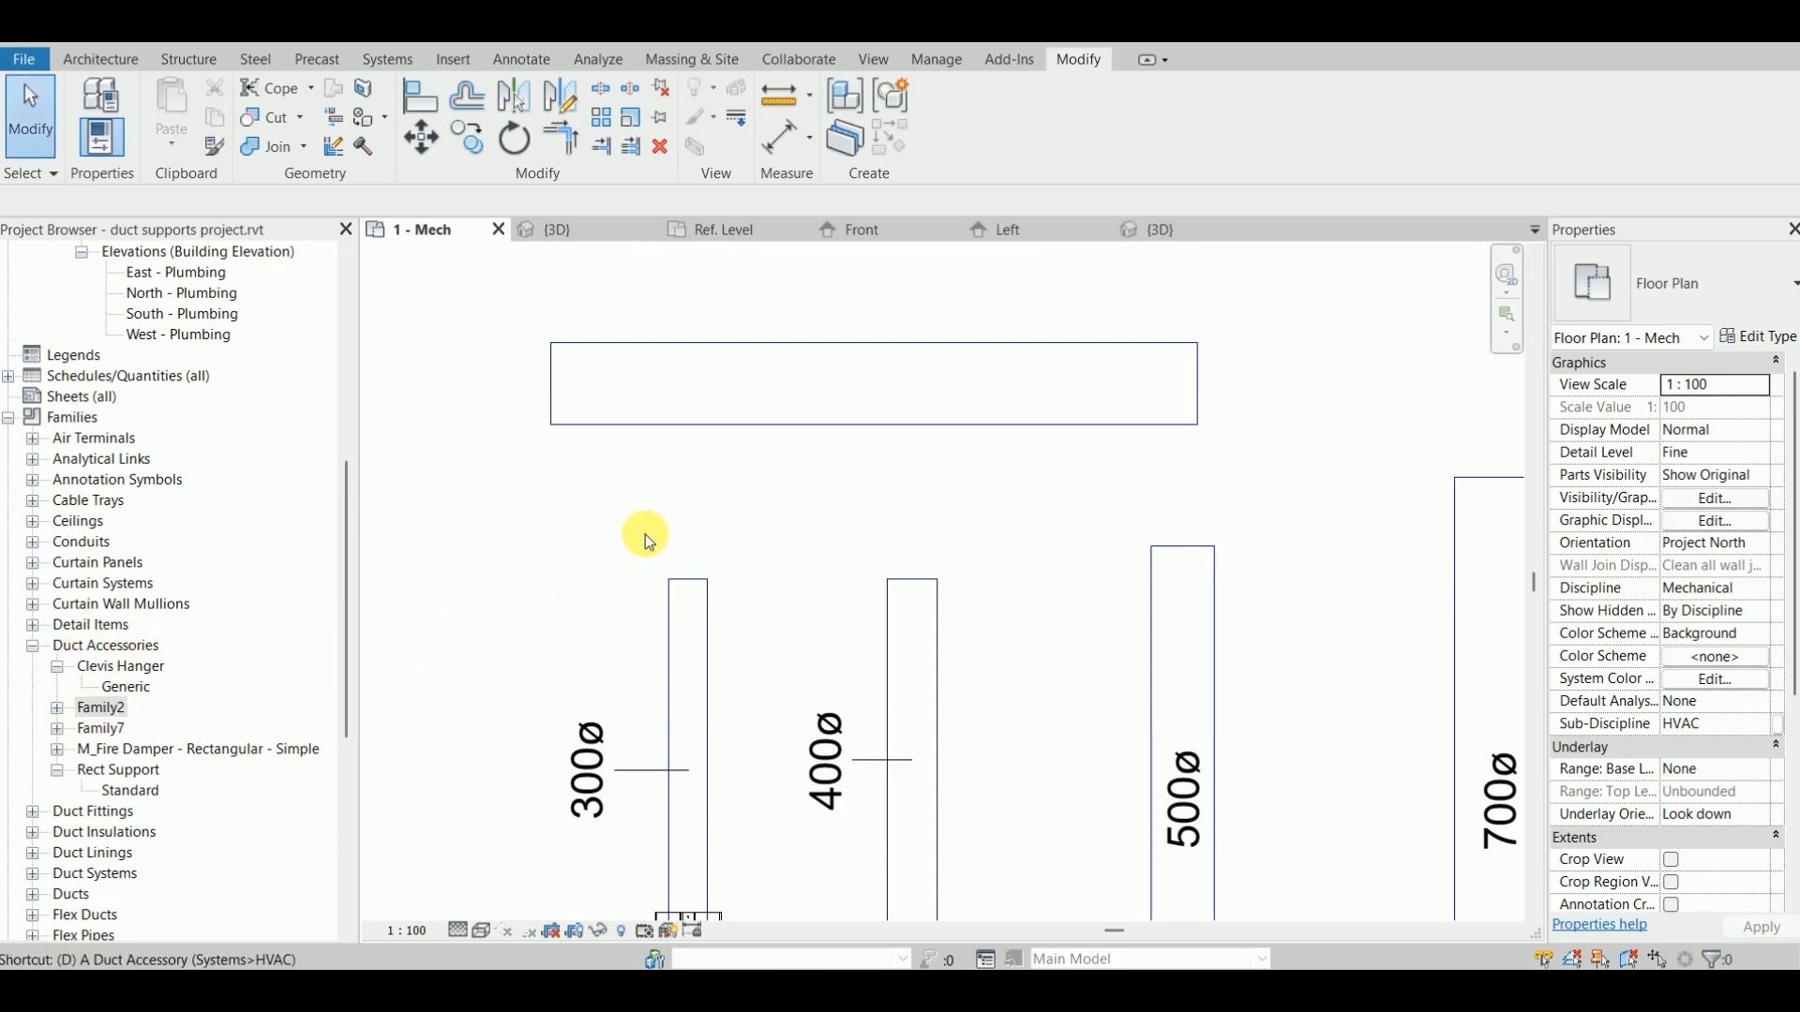
{"action": "left_click", "coordinate": [1647, 309]}
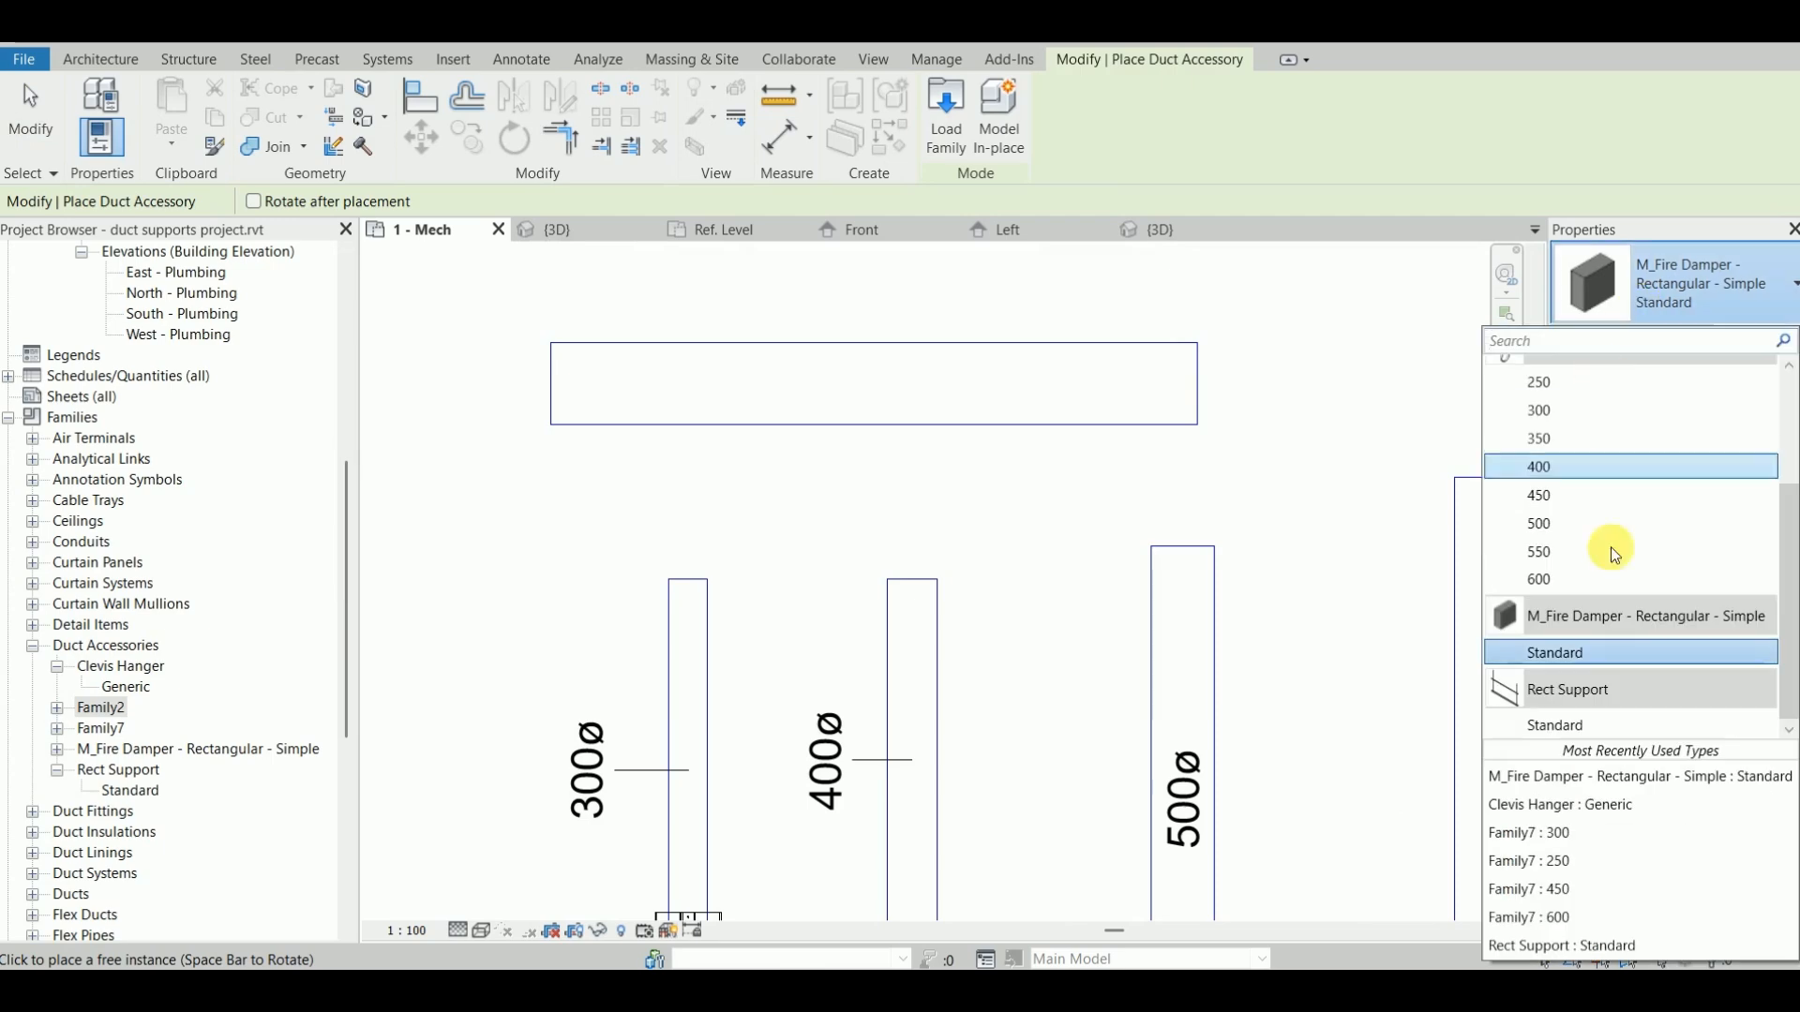
{"action": "scroll", "coordinate": [1591, 693], "scroll_direction": "up", "scroll_amount": 3}
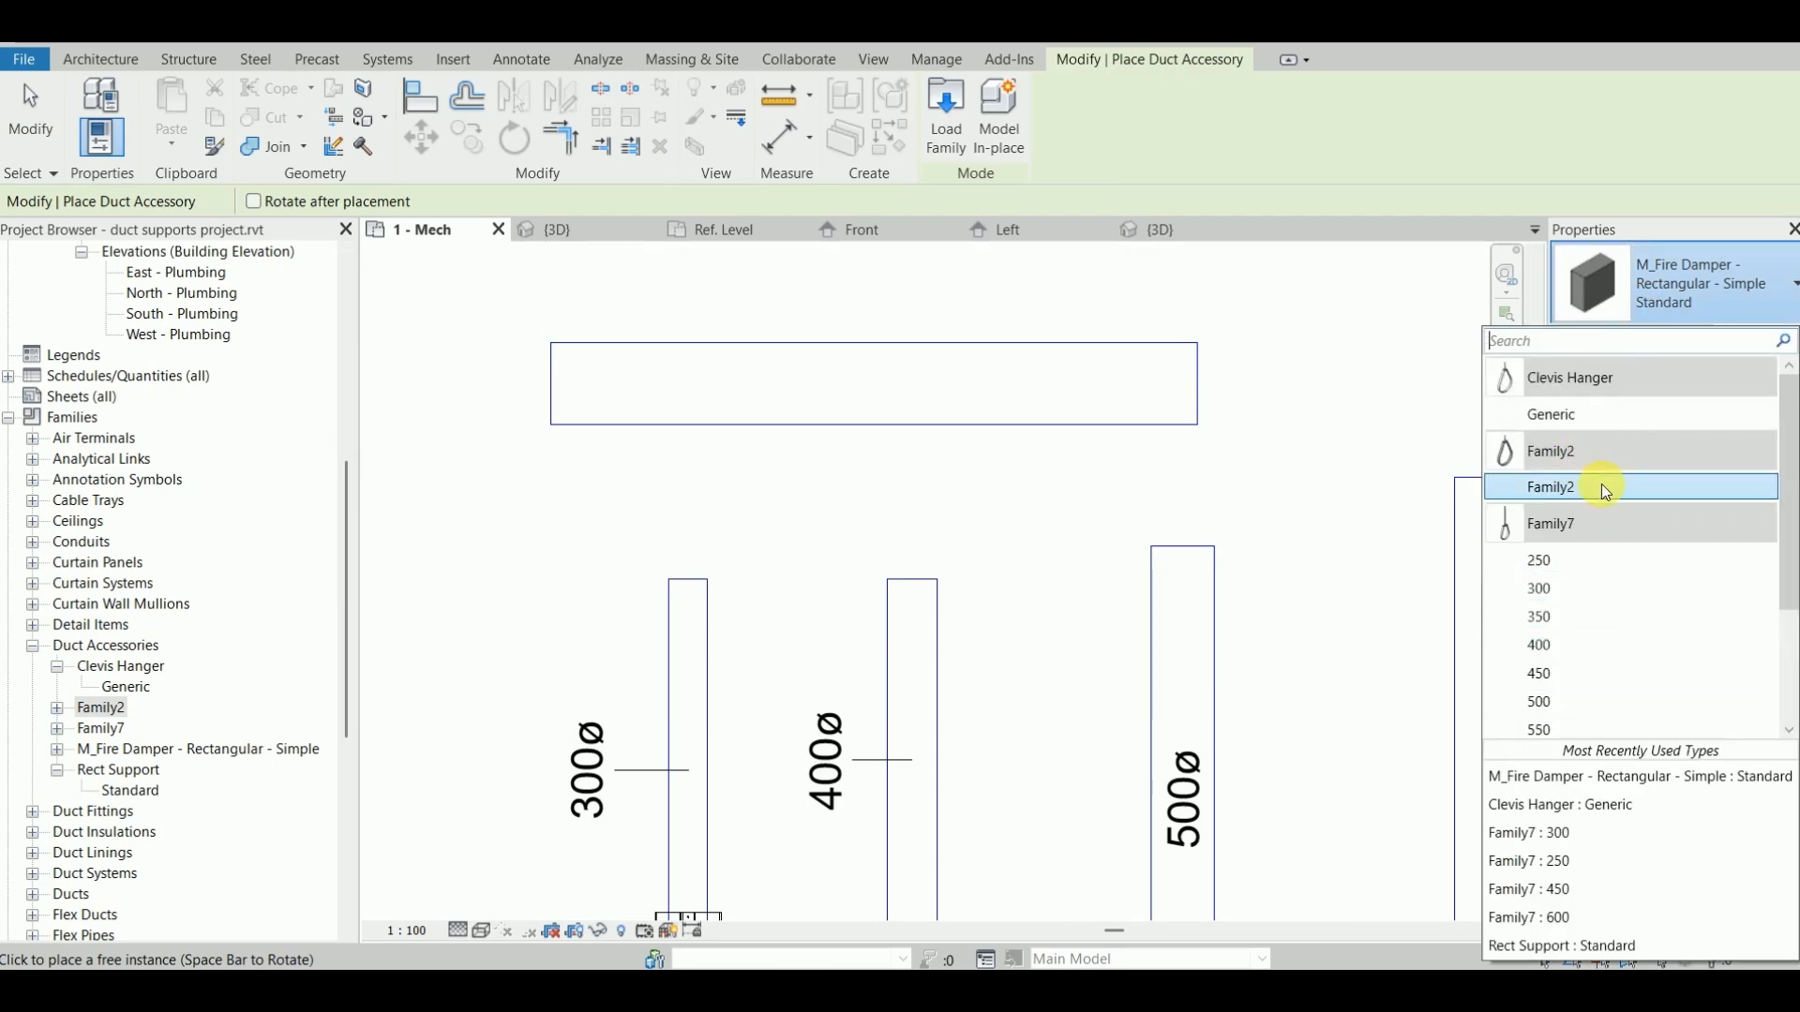
{"action": "left_click", "coordinate": [1601, 486]}
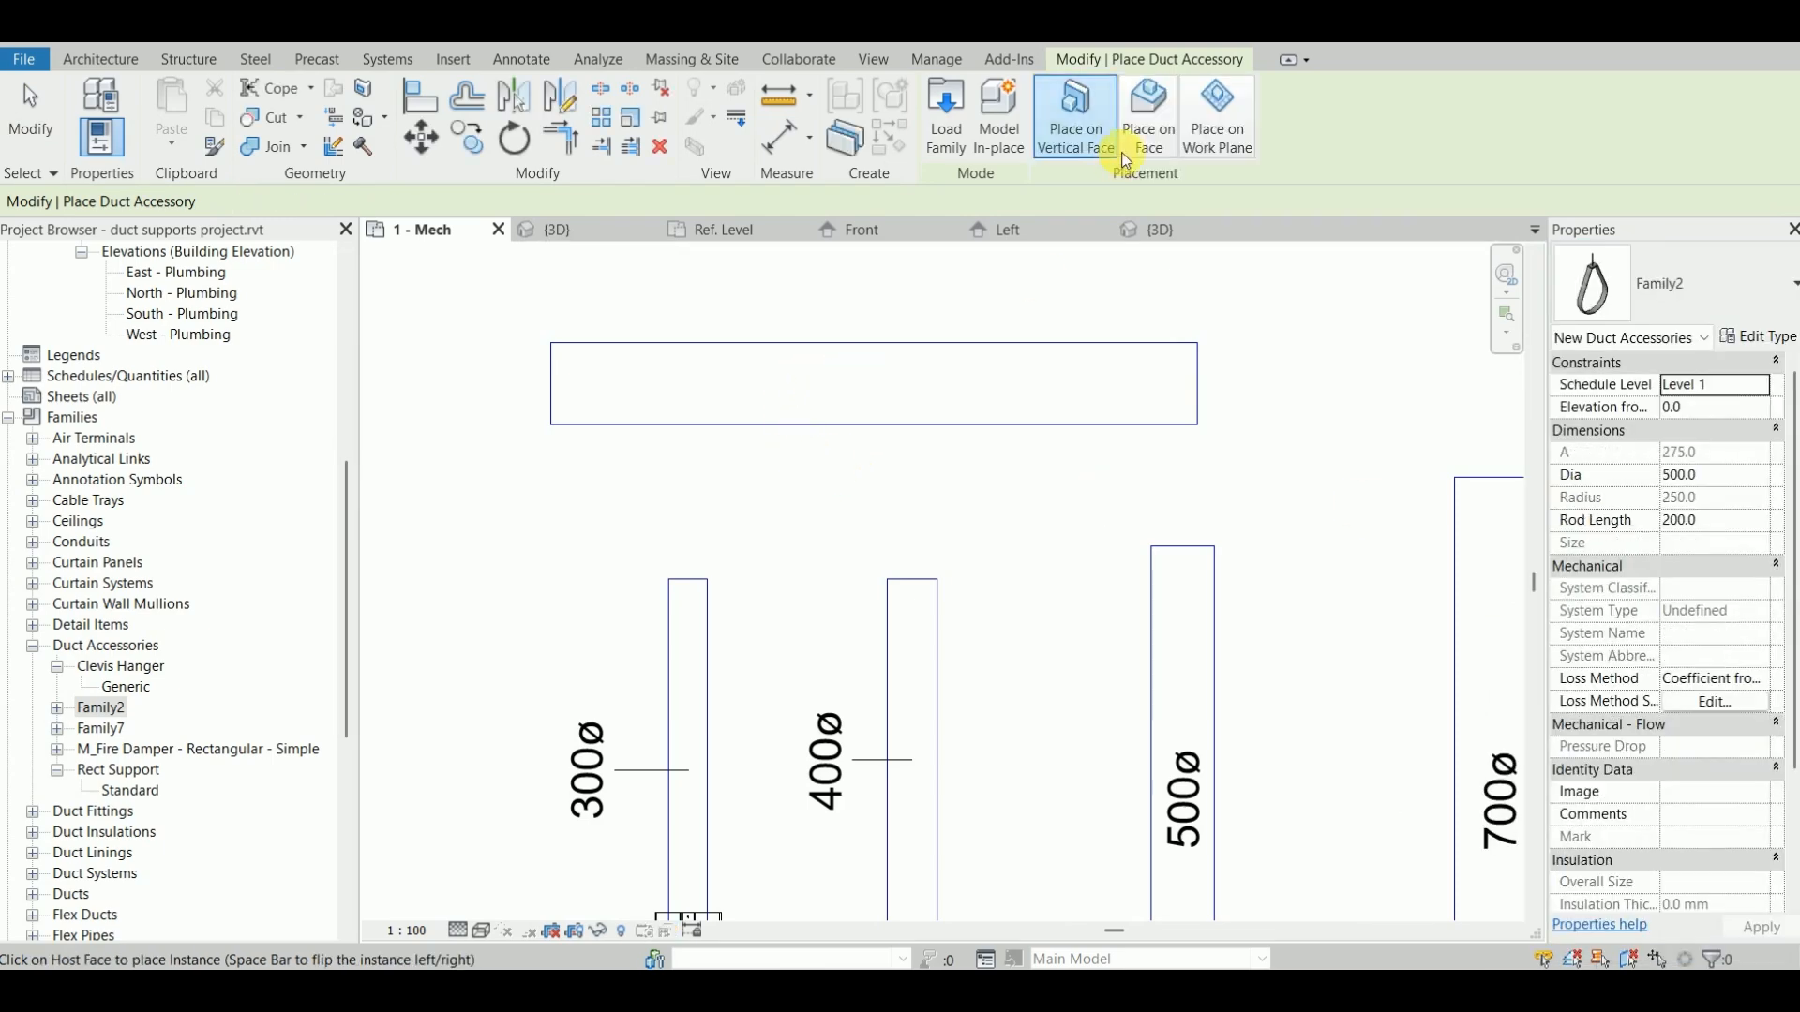
{"action": "scroll", "coordinate": [868, 390], "scroll_direction": "up", "scroll_amount": 3}
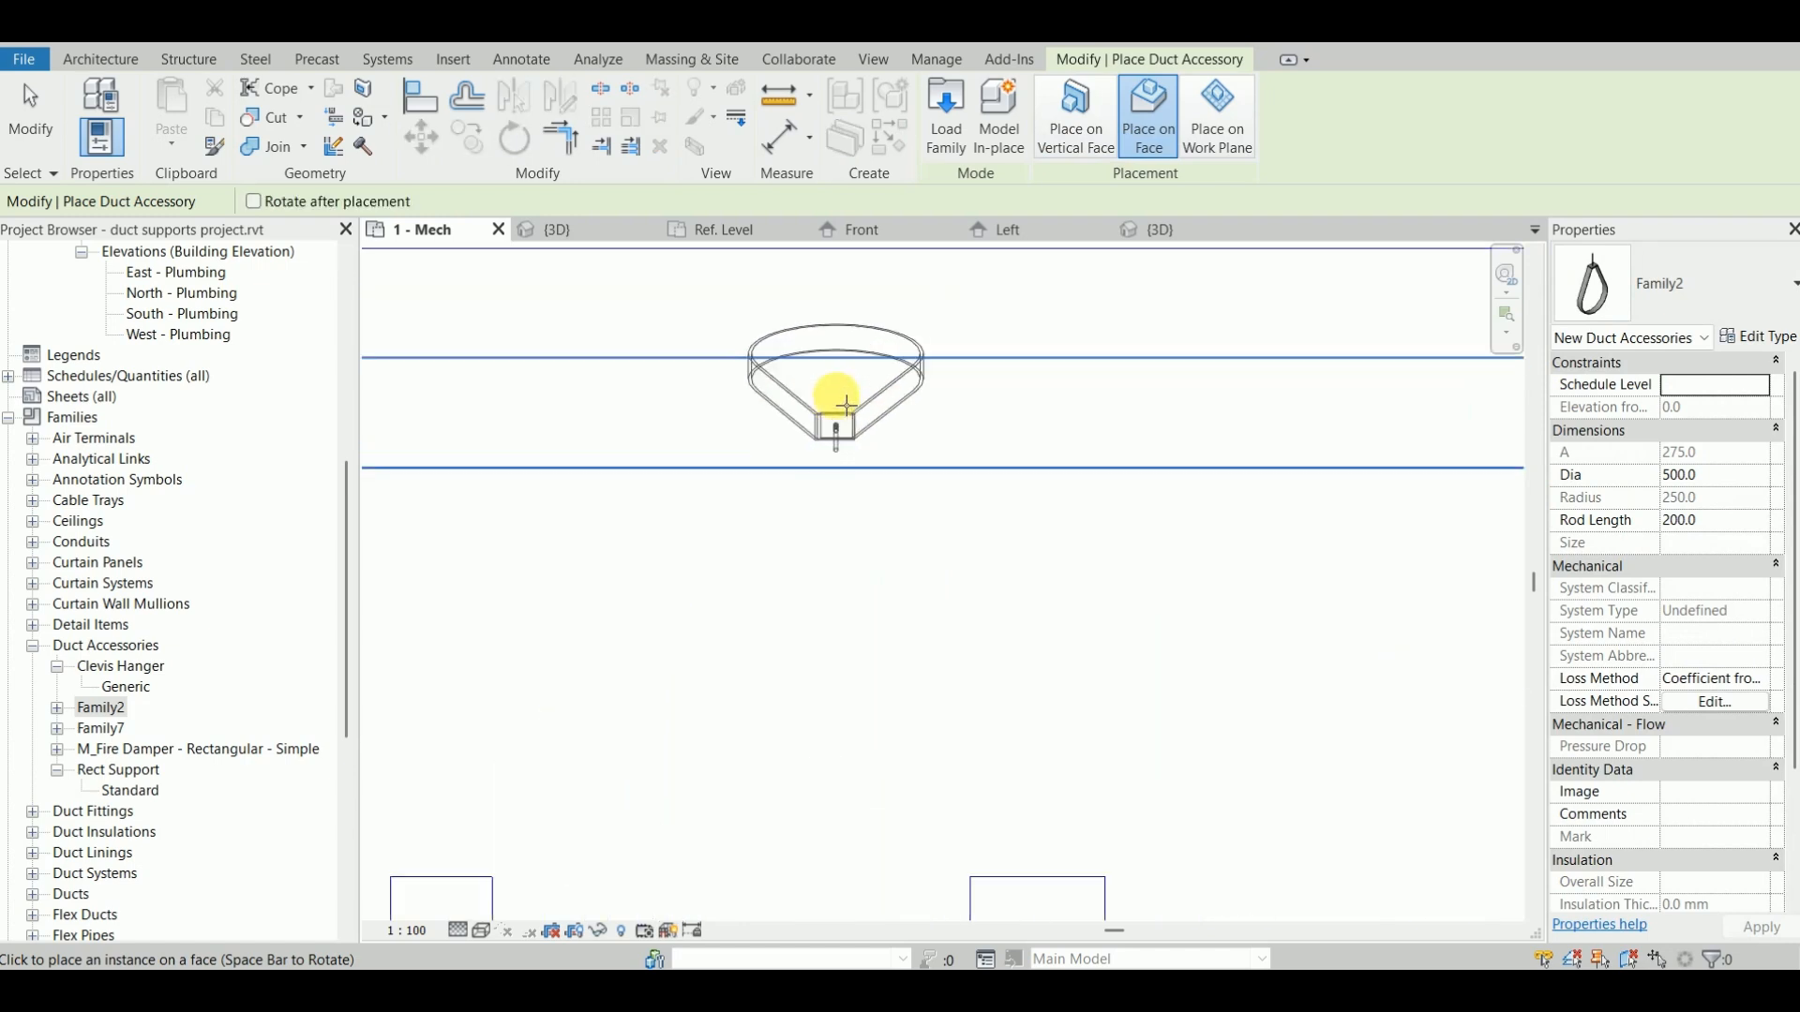
{"action": "scroll", "coordinate": [866, 366], "scroll_direction": "down", "scroll_amount": 2}
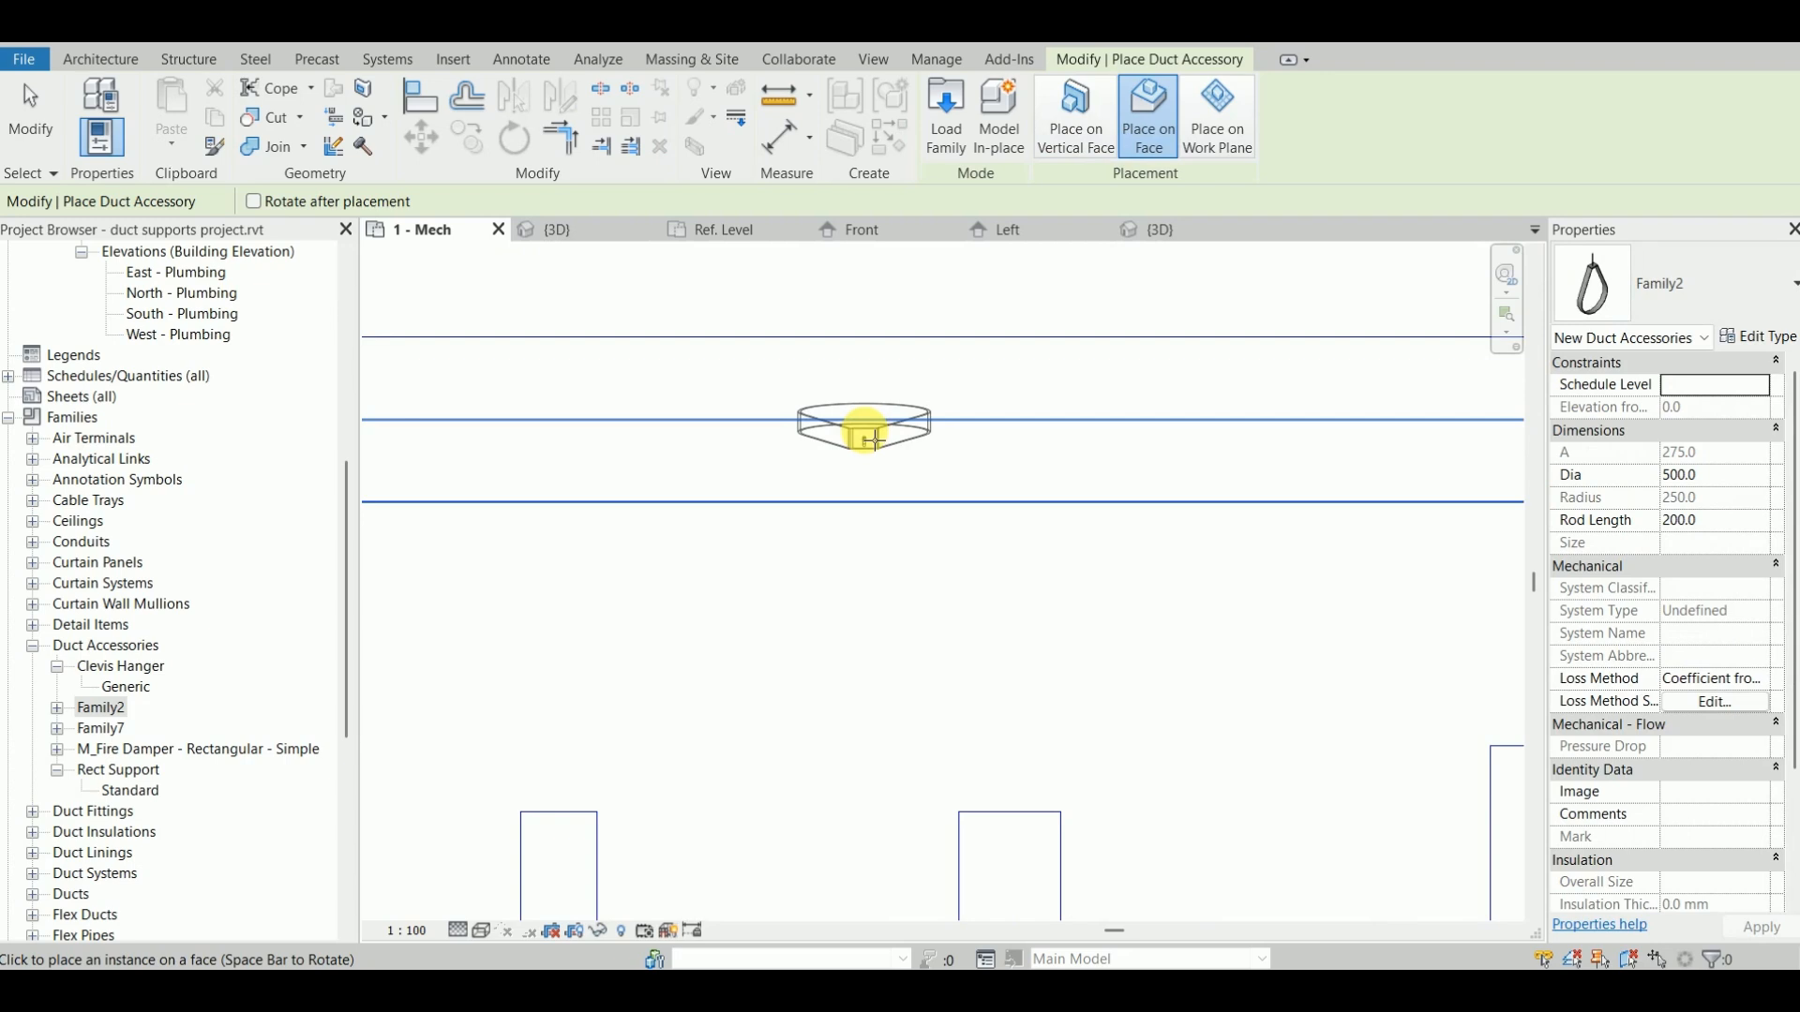
{"action": "scroll", "coordinate": [919, 456], "scroll_direction": "up", "scroll_amount": 2}
{"action": "scroll", "coordinate": [918, 421], "scroll_direction": "up", "scroll_amount": 5}
{"action": "scroll", "coordinate": [875, 518], "scroll_direction": "up", "scroll_amount": 4}
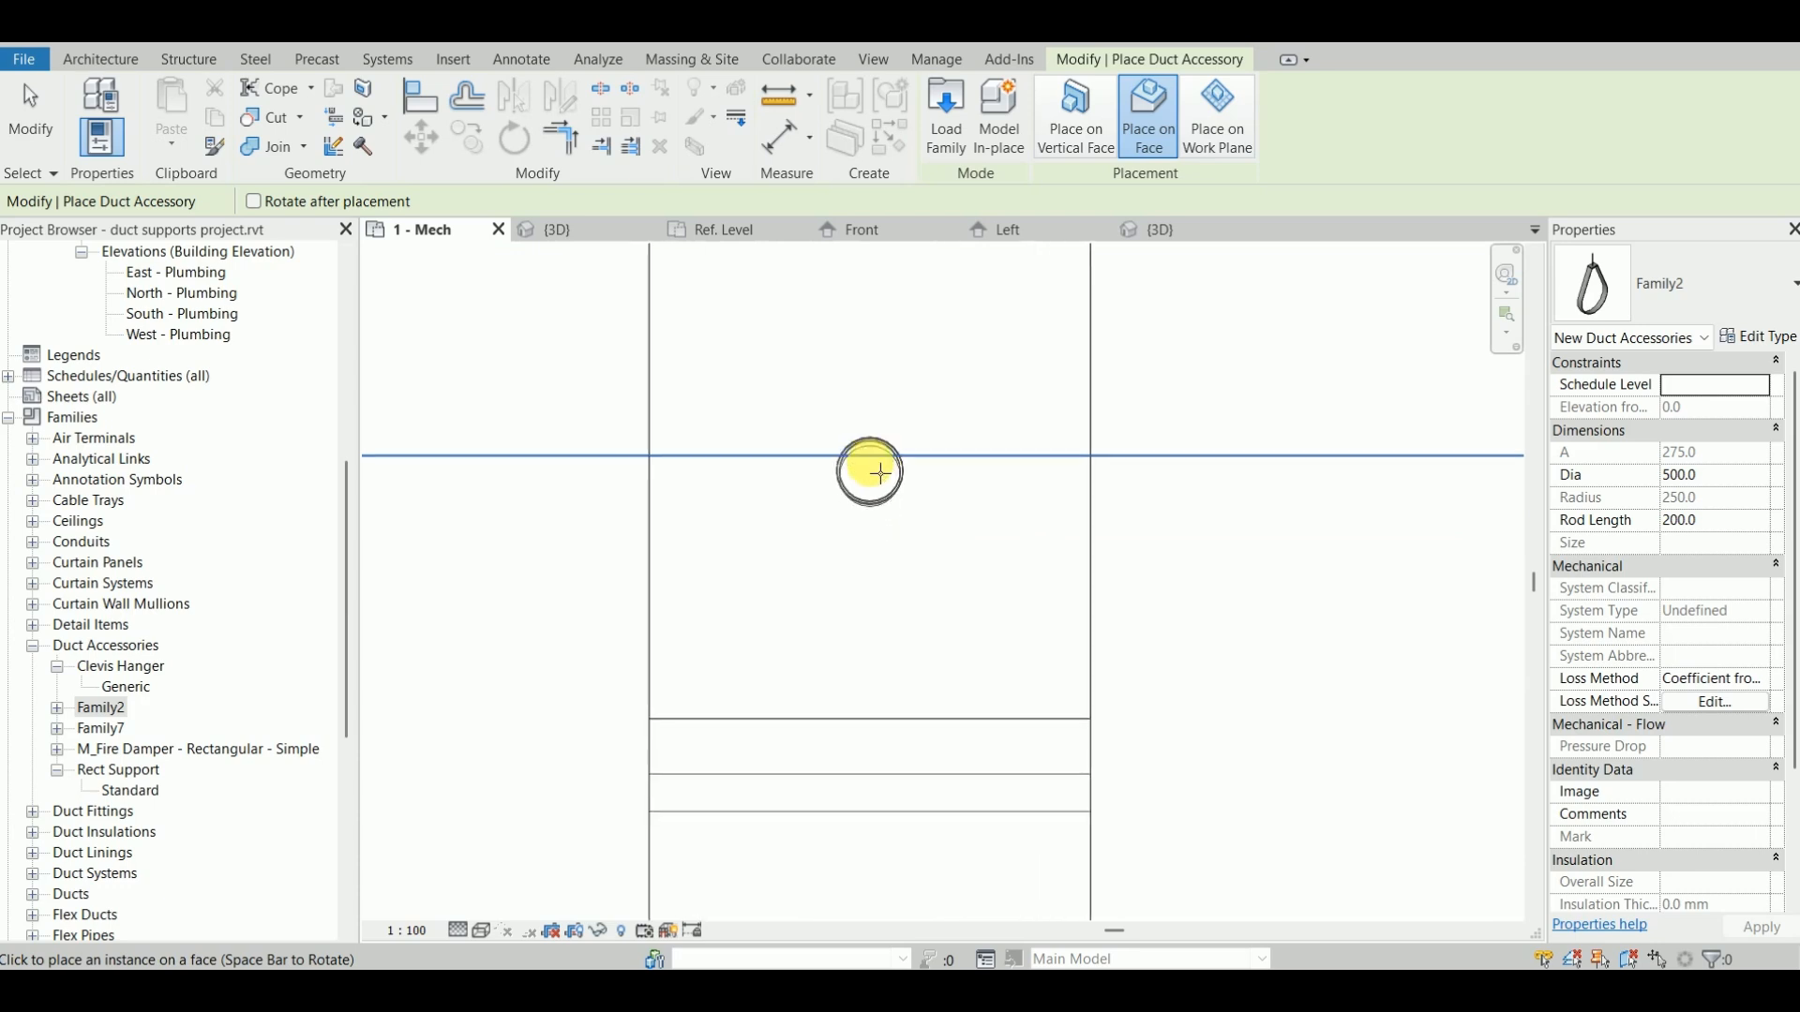
{"action": "scroll", "coordinate": [873, 524], "scroll_direction": "down", "scroll_amount": 8}
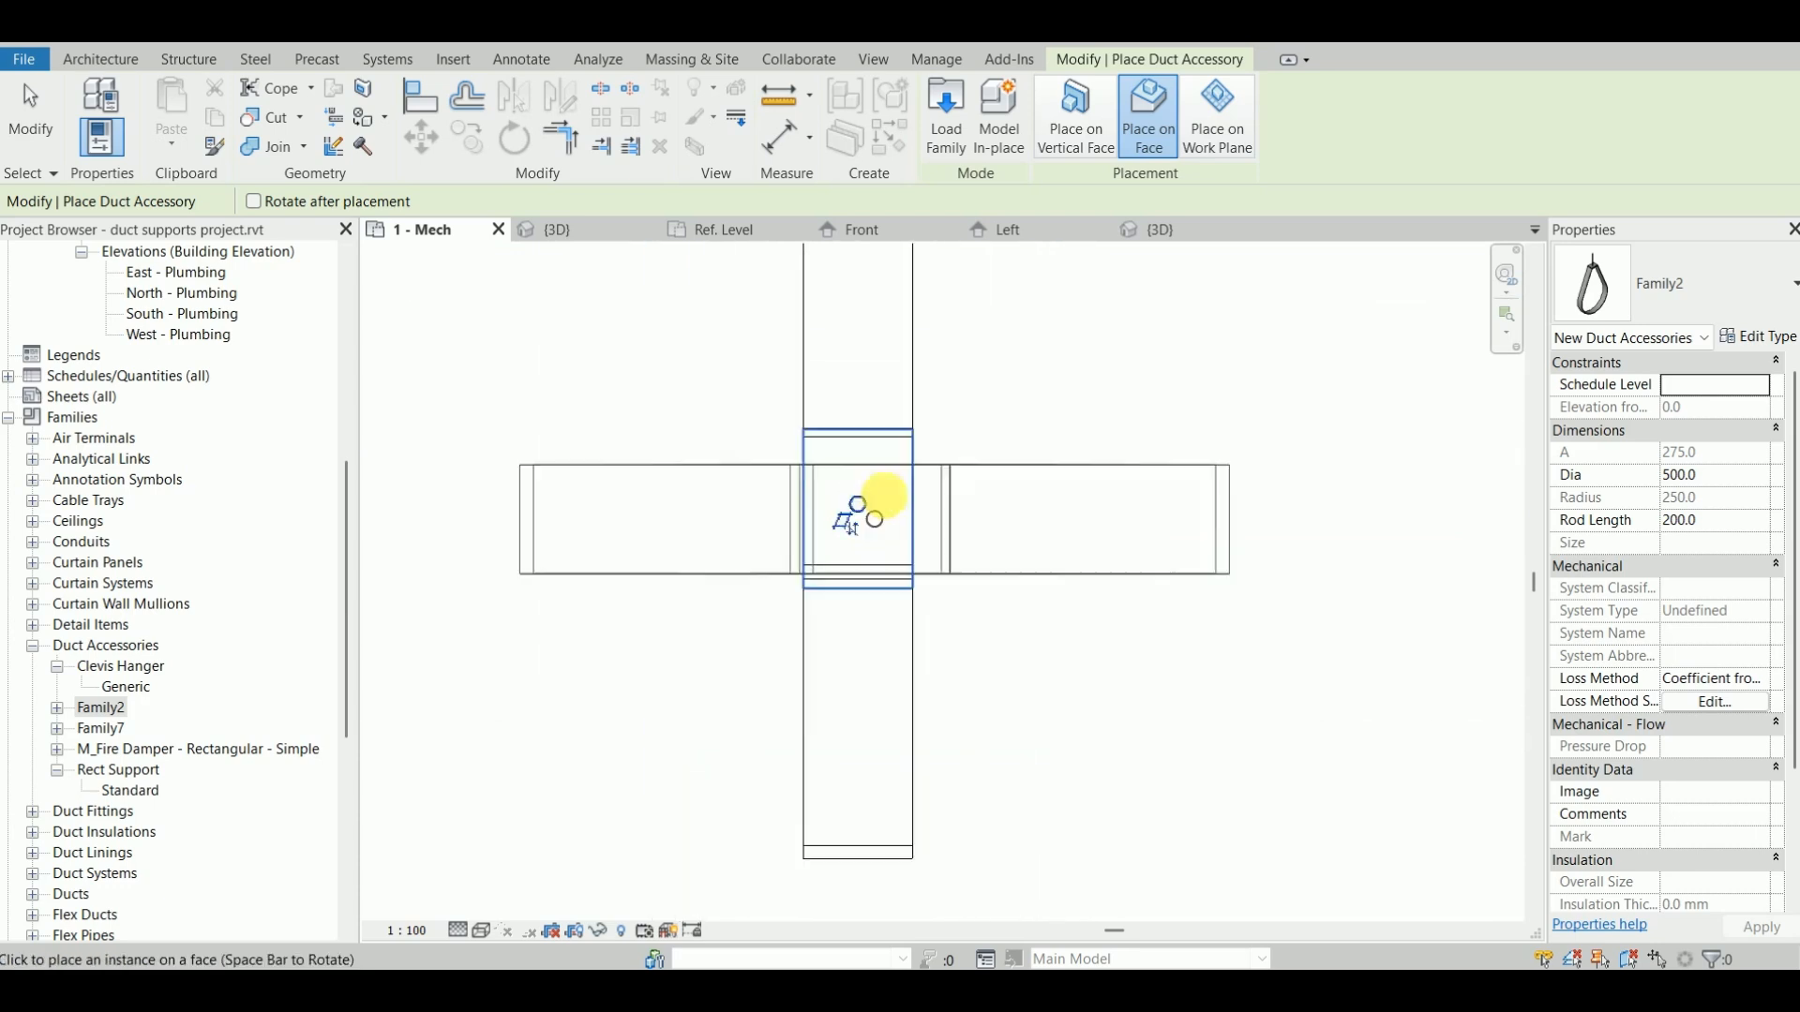
{"action": "key", "text": "Escape"}
Step: Place another Family2 hanger on the centreline of the vertical 400 mm duct
{"action": "scroll", "coordinate": [928, 525], "scroll_direction": "down", "scroll_amount": 3}
{"action": "scroll", "coordinate": [852, 490], "scroll_direction": "up", "scroll_amount": 6}
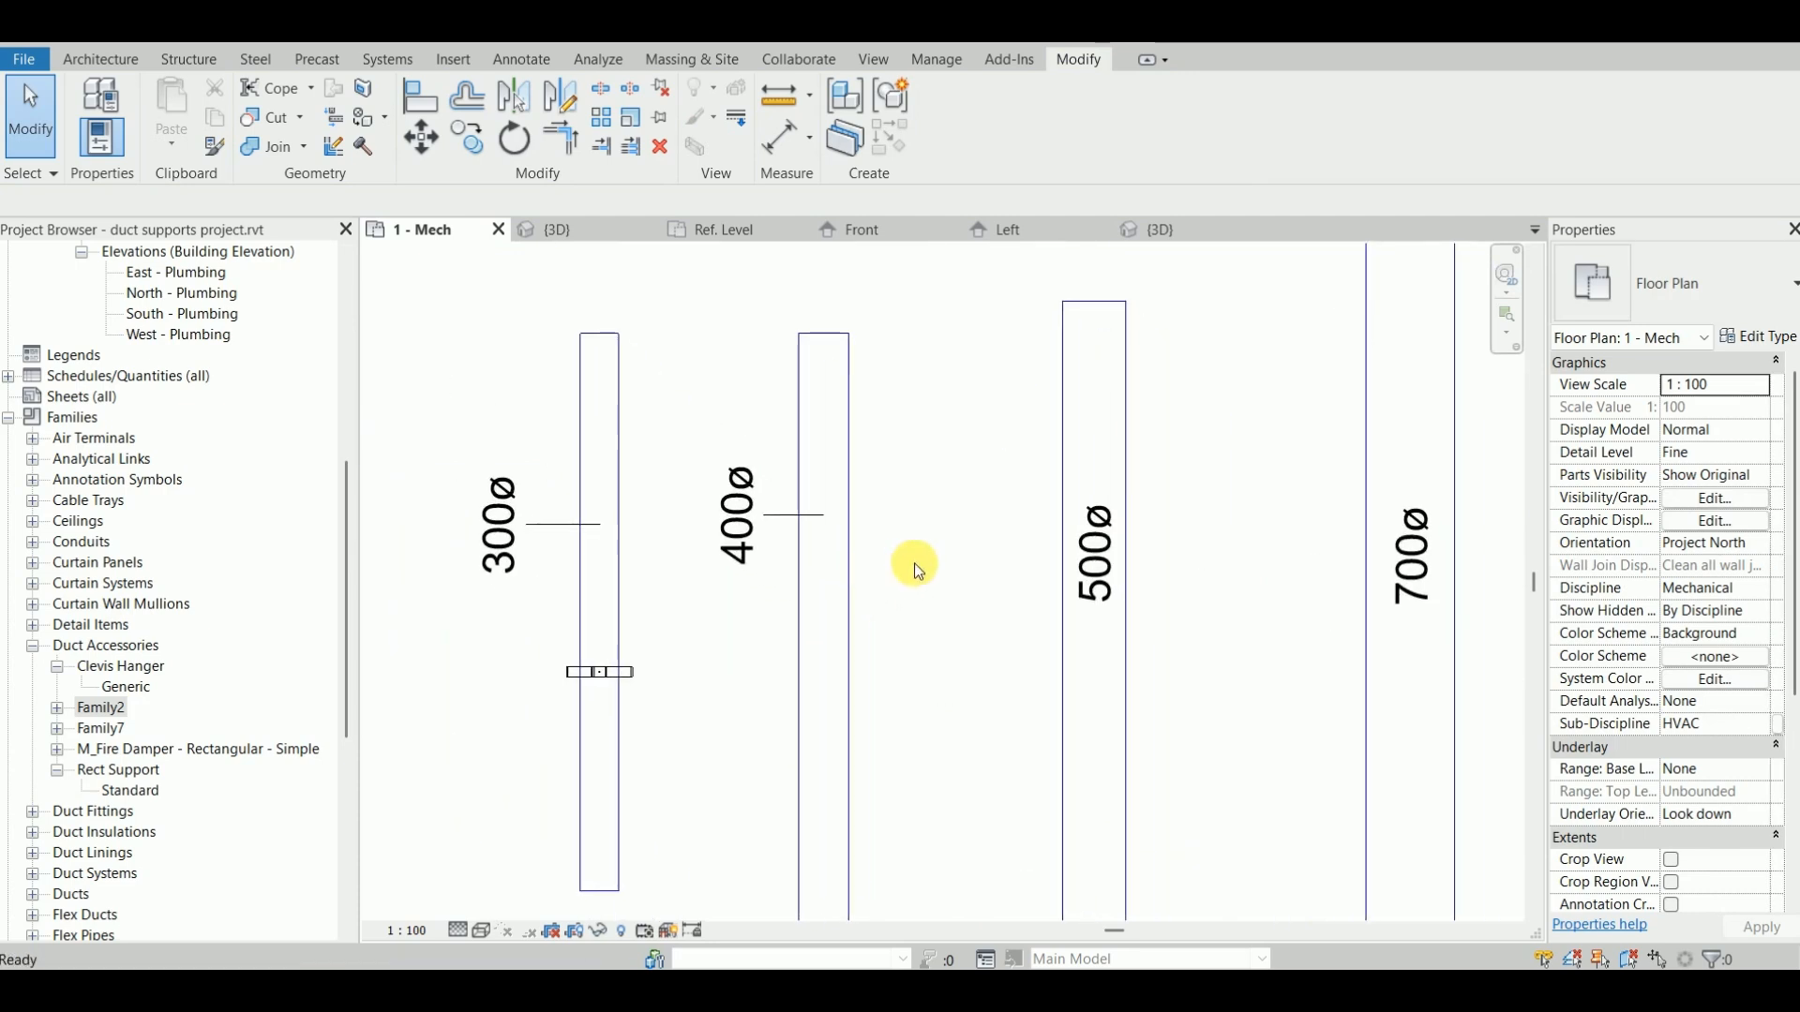
{"action": "key", "text": "Return"}
{"action": "scroll", "coordinate": [914, 562], "scroll_direction": "up", "scroll_amount": 3}
{"action": "scroll", "coordinate": [792, 615], "scroll_direction": "up", "scroll_amount": 5}
{"action": "scroll", "coordinate": [783, 583], "scroll_direction": "up", "scroll_amount": 4}
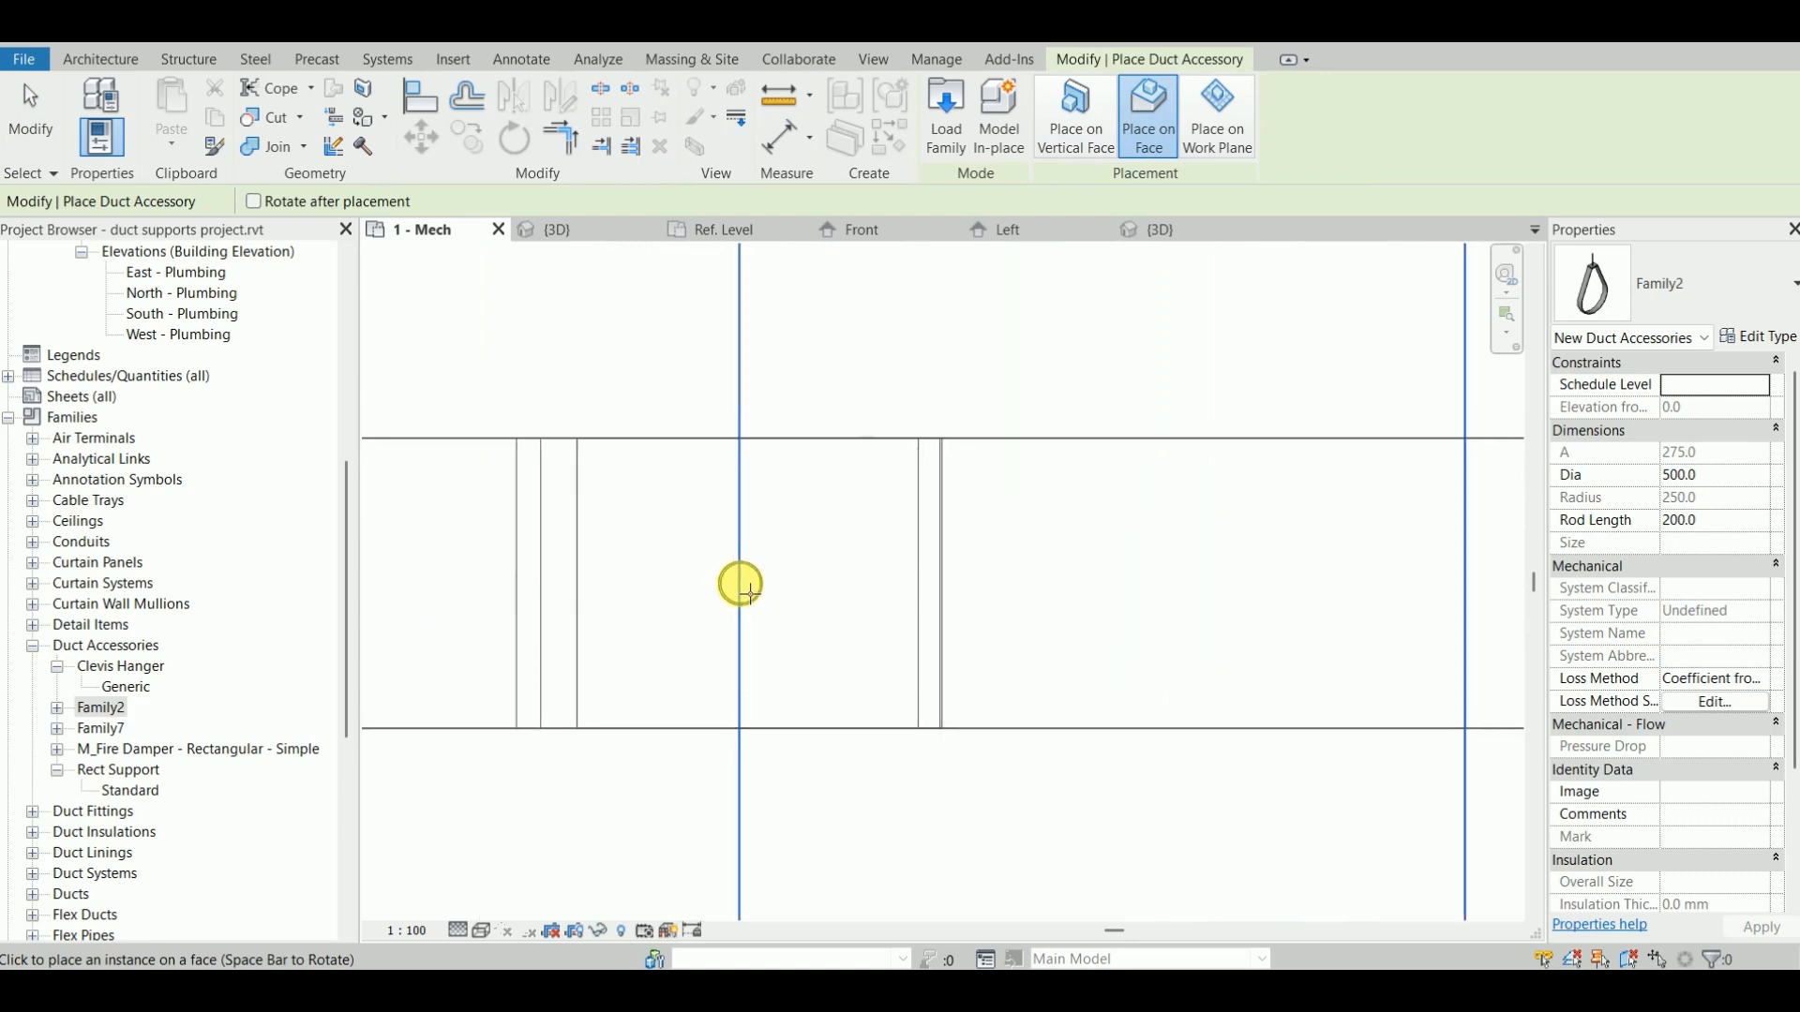
{"action": "left_click", "coordinate": [739, 584]}
{"action": "scroll", "coordinate": [835, 606], "scroll_direction": "down", "scroll_amount": 5}
Step: Place Family2 hangers on the centrelines of the 500 mm and 700 mm ducts and finish placing
{"action": "middle_click_drag", "start_coordinate": [959, 628], "coordinate": [482, 703]}
{"action": "scroll", "coordinate": [783, 635], "scroll_direction": "down", "scroll_amount": 4}
{"action": "middle_click_drag", "start_coordinate": [1013, 631], "coordinate": [739, 796]}
{"action": "scroll", "coordinate": [868, 615], "scroll_direction": "up", "scroll_amount": 6}
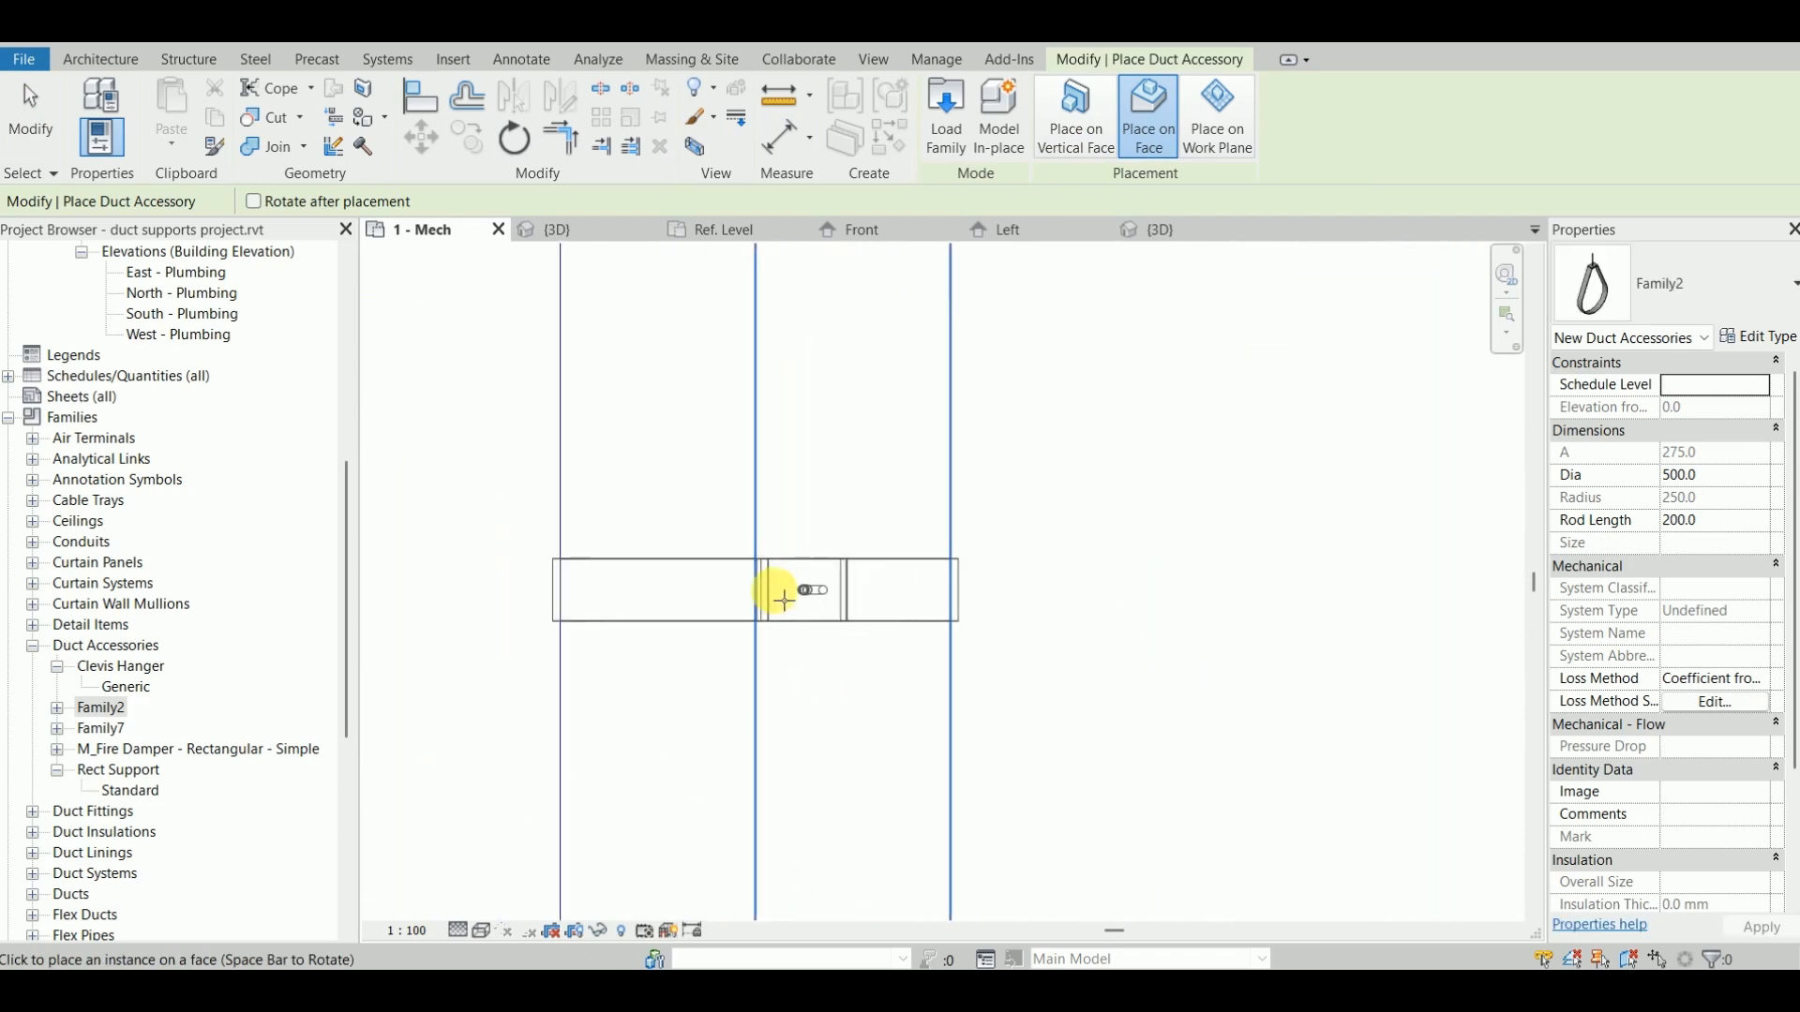
{"action": "scroll", "coordinate": [749, 595], "scroll_direction": "up", "scroll_amount": 5}
{"action": "left_click", "coordinate": [712, 600]}
{"action": "scroll", "coordinate": [791, 618], "scroll_direction": "down", "scroll_amount": 8}
{"action": "middle_click_drag", "start_coordinate": [1004, 603], "coordinate": [313, 704]}
{"action": "scroll", "coordinate": [992, 600], "scroll_direction": "up", "scroll_amount": 5}
{"action": "left_click", "coordinate": [859, 586]}
{"action": "scroll", "coordinate": [847, 587], "scroll_direction": "up", "scroll_amount": 5}
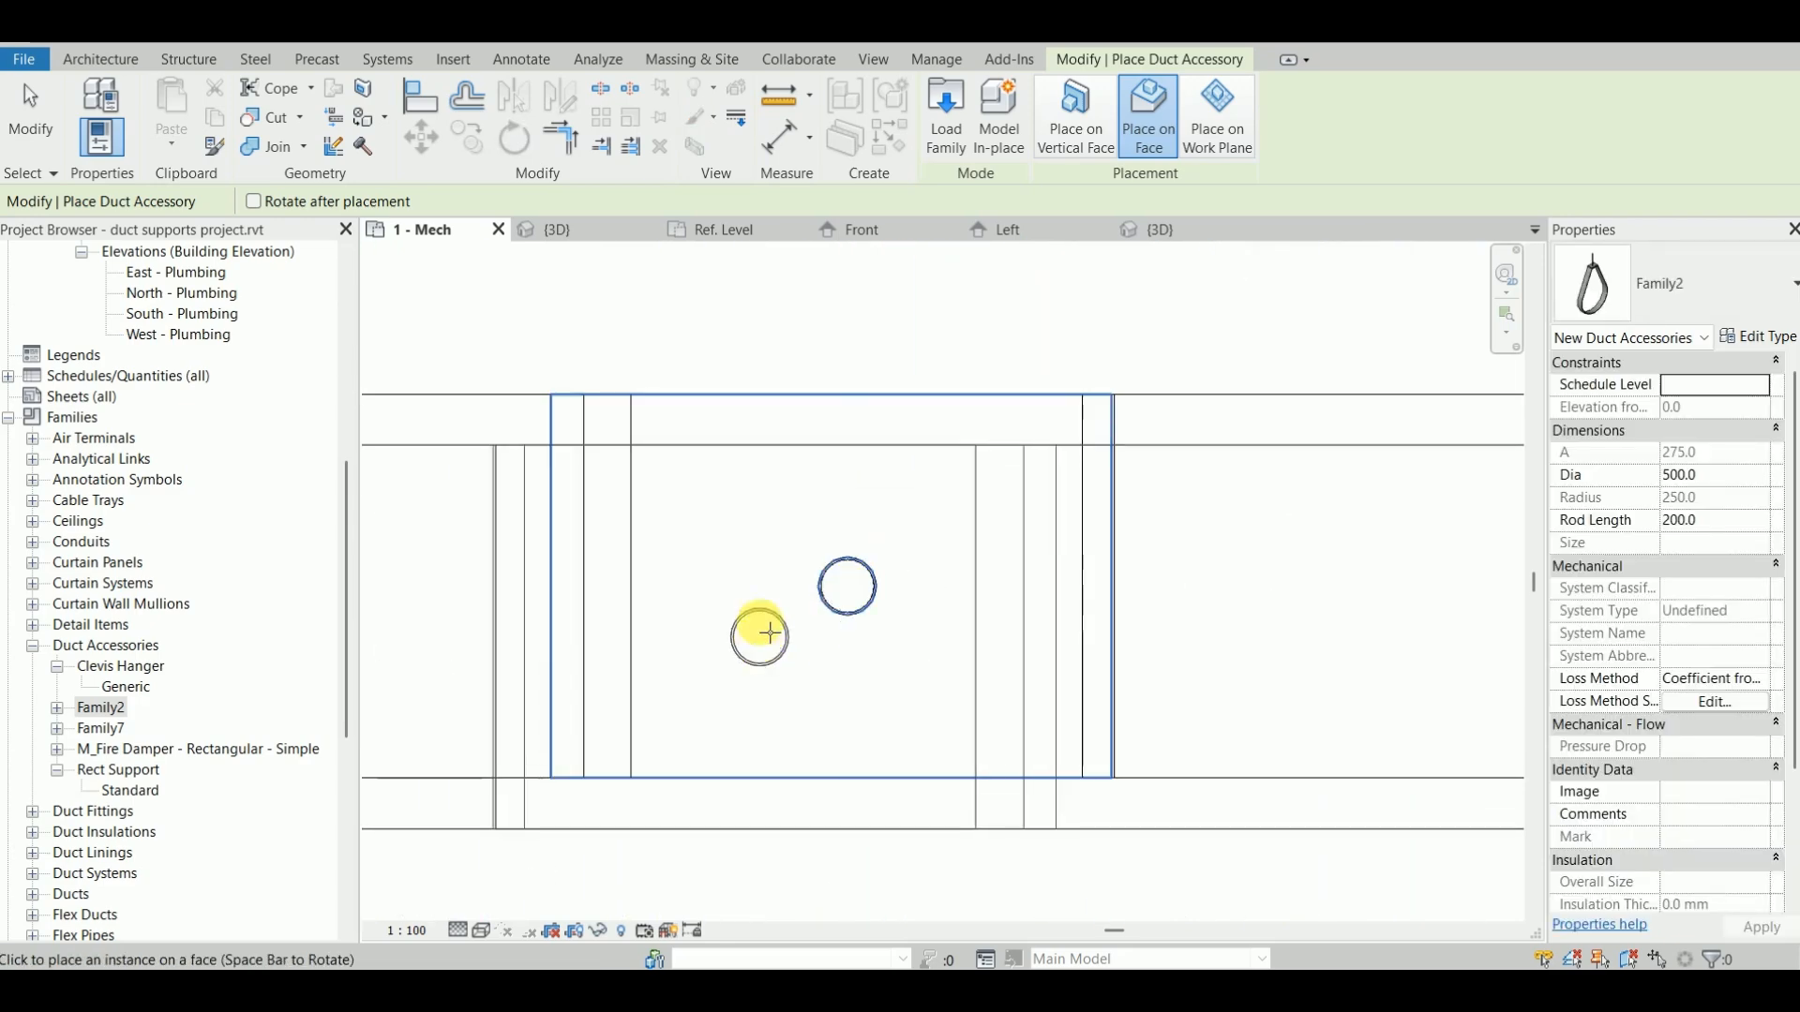
{"action": "key", "text": "Escape"}
{"action": "scroll", "coordinate": [775, 534], "scroll_direction": "down", "scroll_amount": 6}
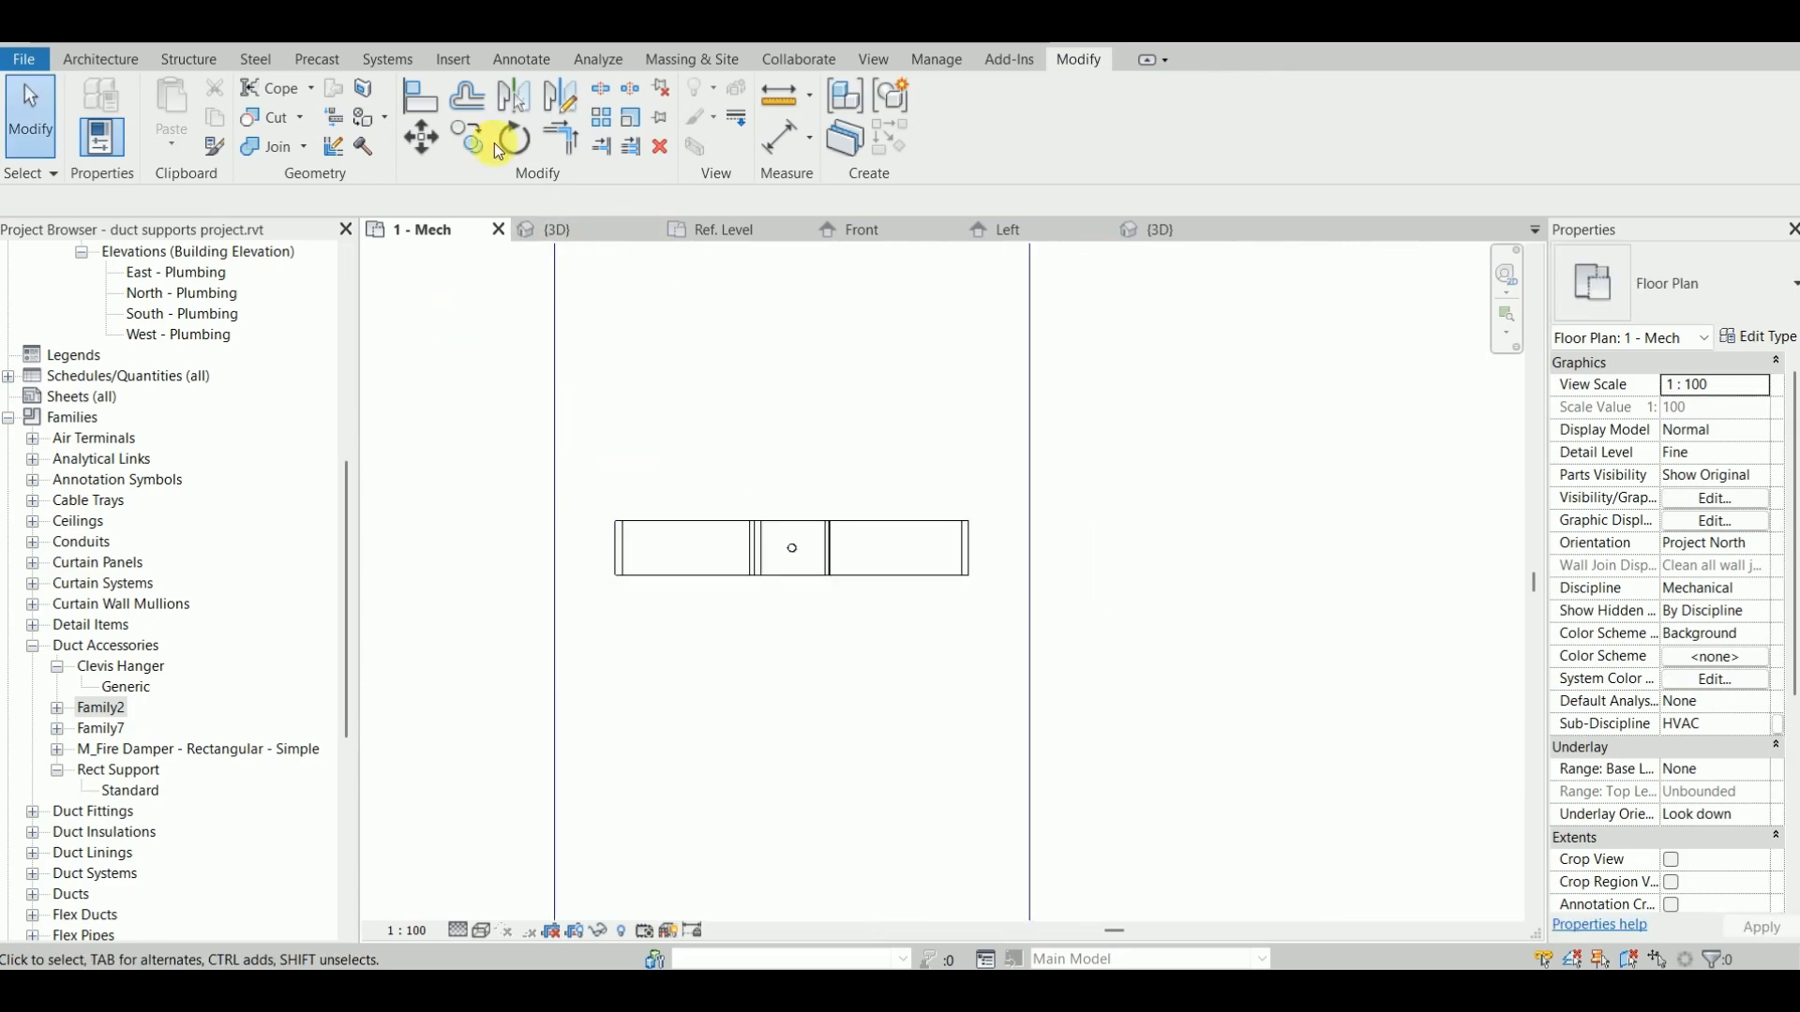
Step: Examine in 3D how the hanger sits on the horizontal duct
{"action": "left_click", "coordinate": [558, 229]}
{"action": "middle_click_drag", "start_coordinate": [902, 503], "coordinate": [885, 363], "text": "shift"}
{"action": "scroll", "coordinate": [890, 427], "scroll_direction": "up", "scroll_amount": 5}
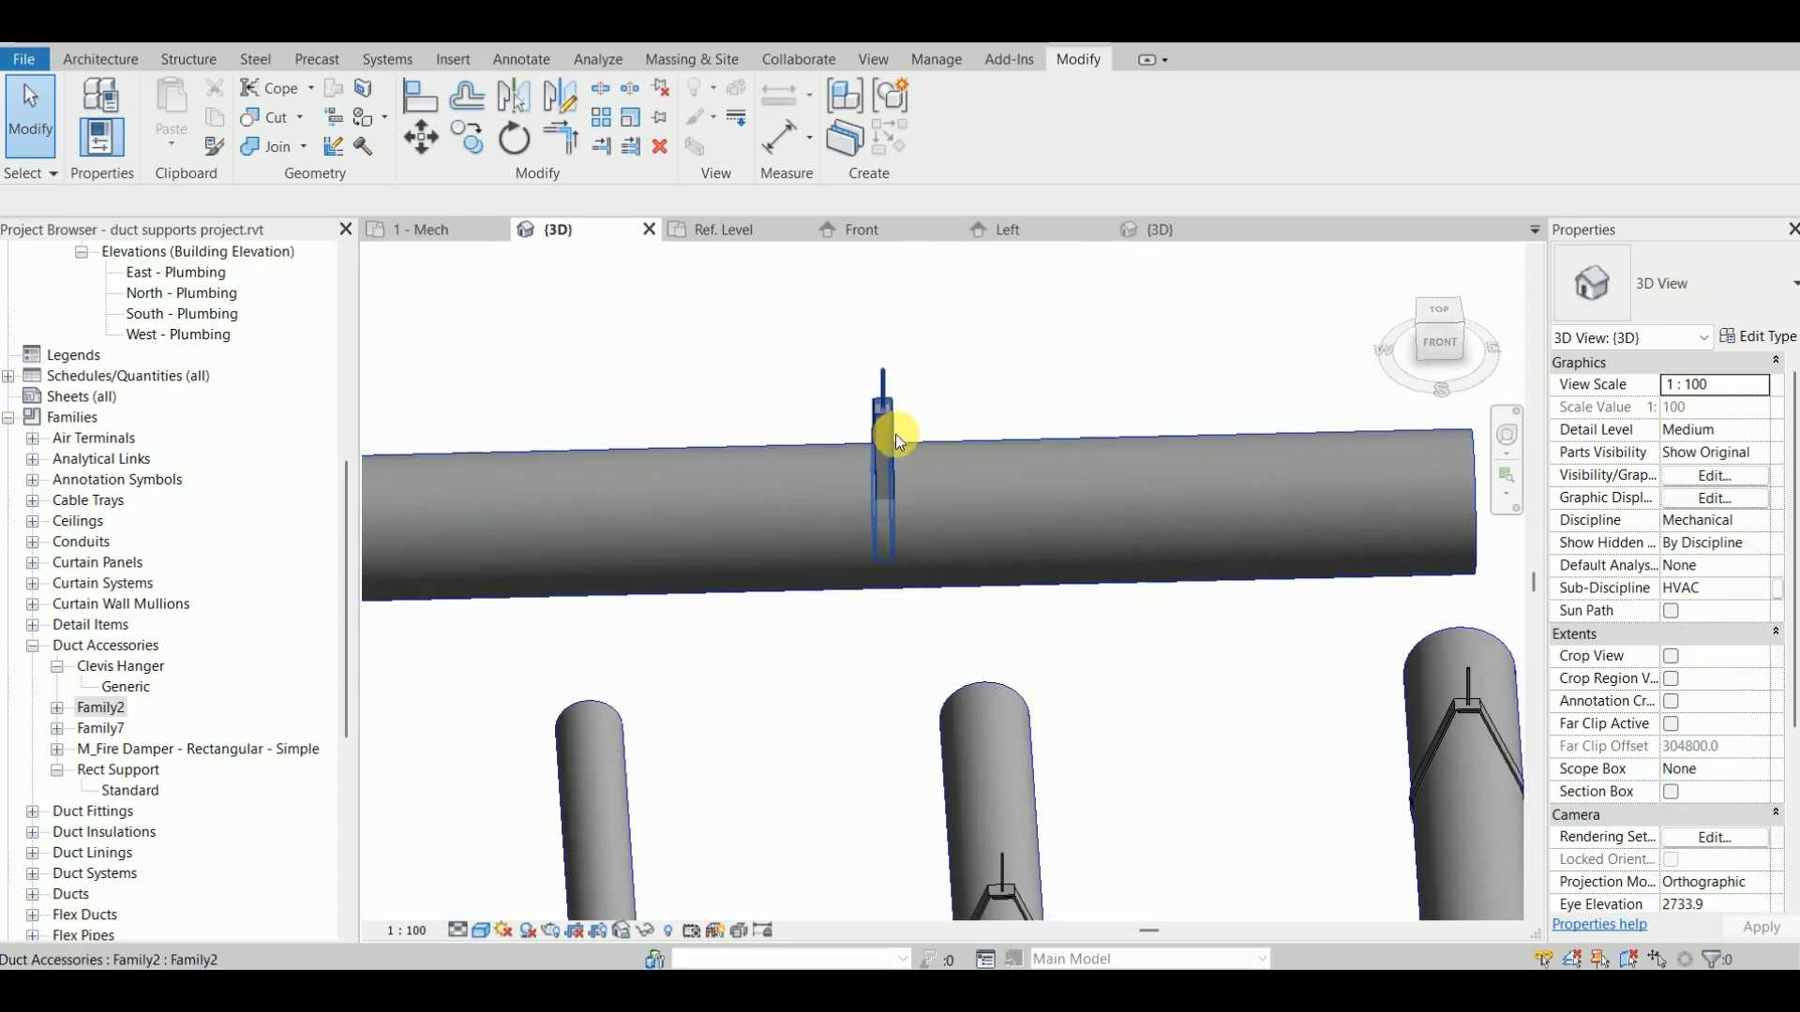
{"action": "left_click", "coordinate": [885, 440]}
{"action": "middle_click_drag", "start_coordinate": [900, 566], "coordinate": [810, 572], "text": "shift"}
{"action": "scroll", "coordinate": [866, 412], "scroll_direction": "up", "scroll_amount": 4}
{"action": "middle_click_drag", "start_coordinate": [912, 494], "coordinate": [1056, 452], "text": "shift"}
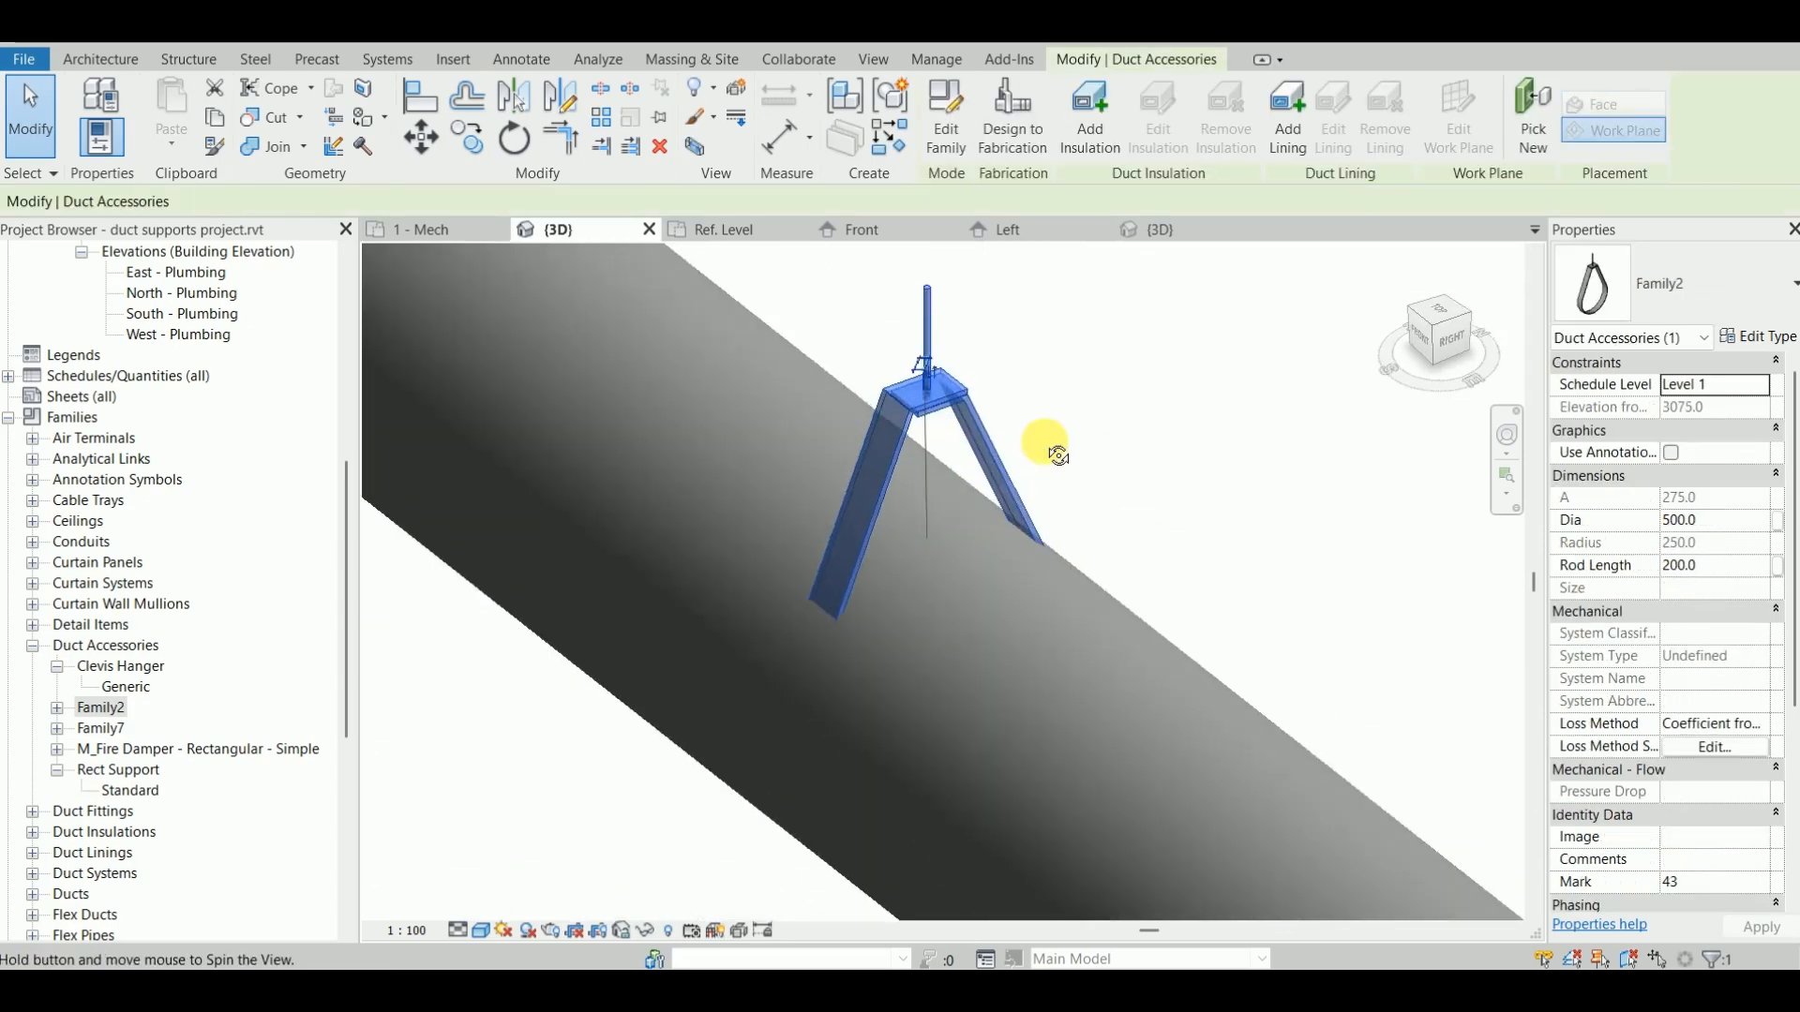
{"action": "left_click", "coordinate": [1141, 471]}
{"action": "scroll", "coordinate": [1043, 454], "scroll_direction": "down", "scroll_amount": 3}
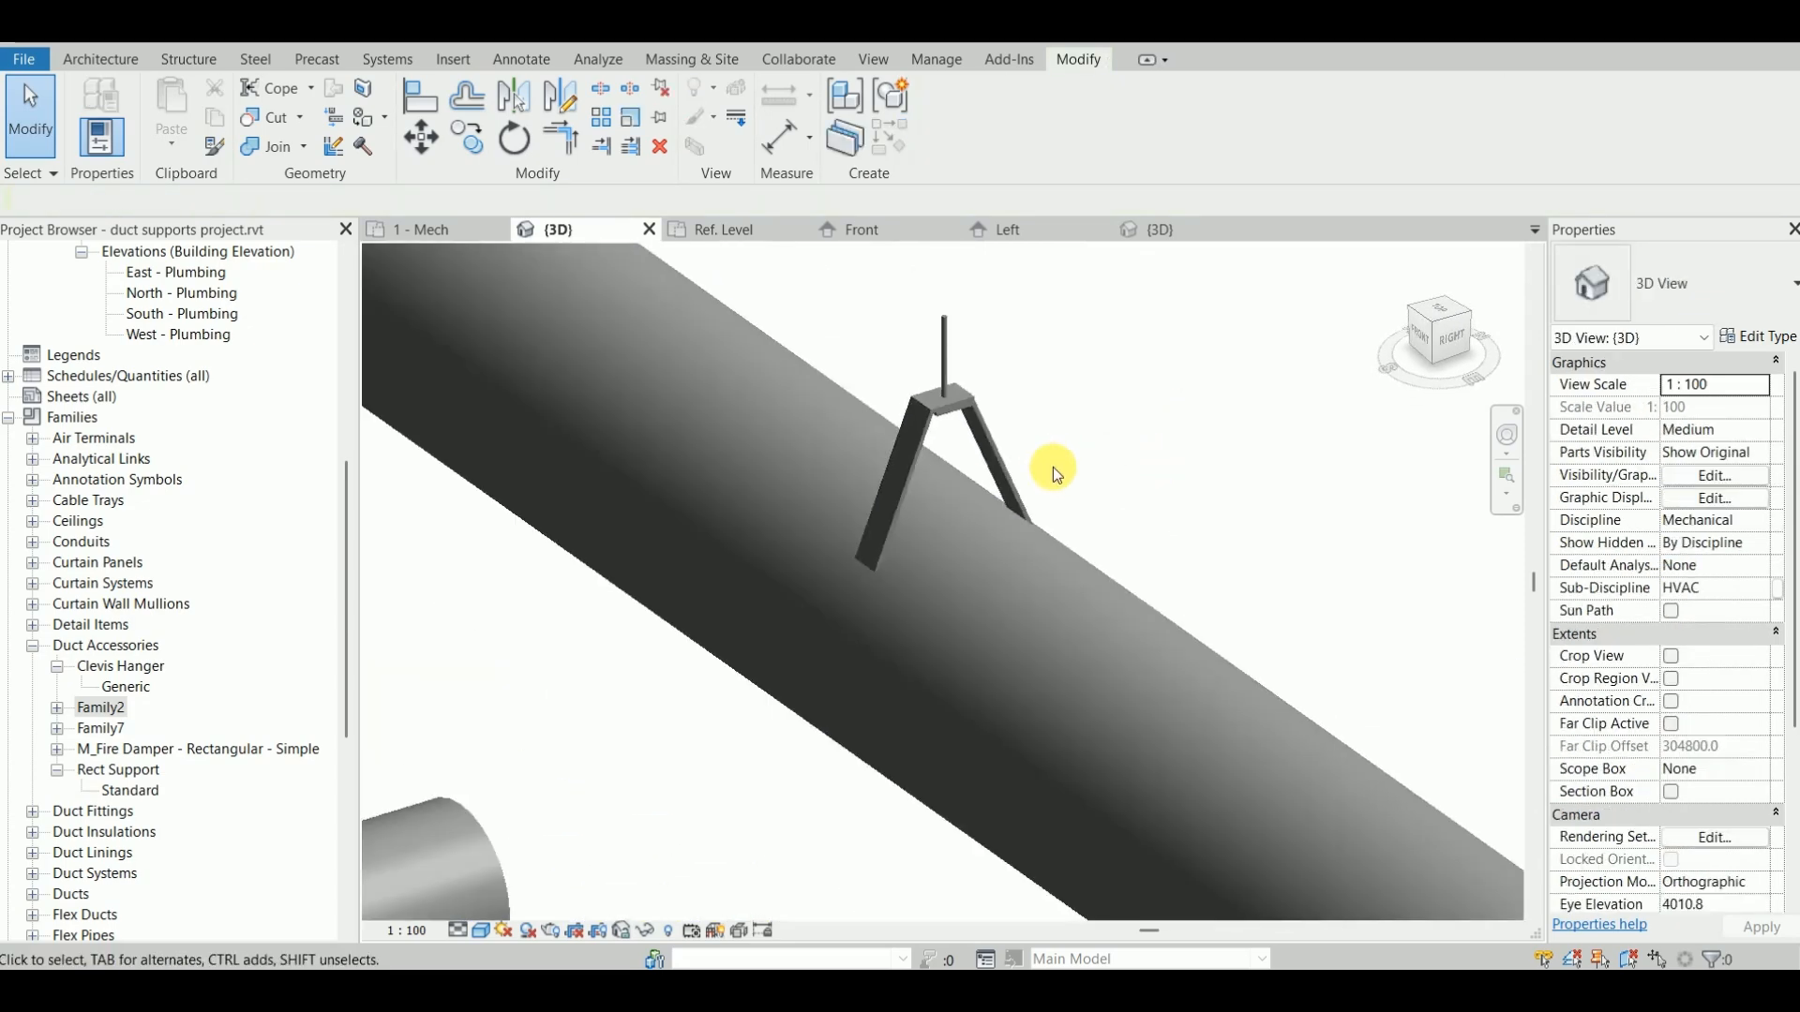
Step: Check the horizontal duct's diameter and set its hanger's Dia parameter to 650
{"action": "left_click", "coordinate": [1067, 558]}
{"action": "scroll", "coordinate": [1145, 531], "scroll_direction": "down", "scroll_amount": 1}
{"action": "middle_click_drag", "start_coordinate": [1144, 531], "coordinate": [1022, 540]}
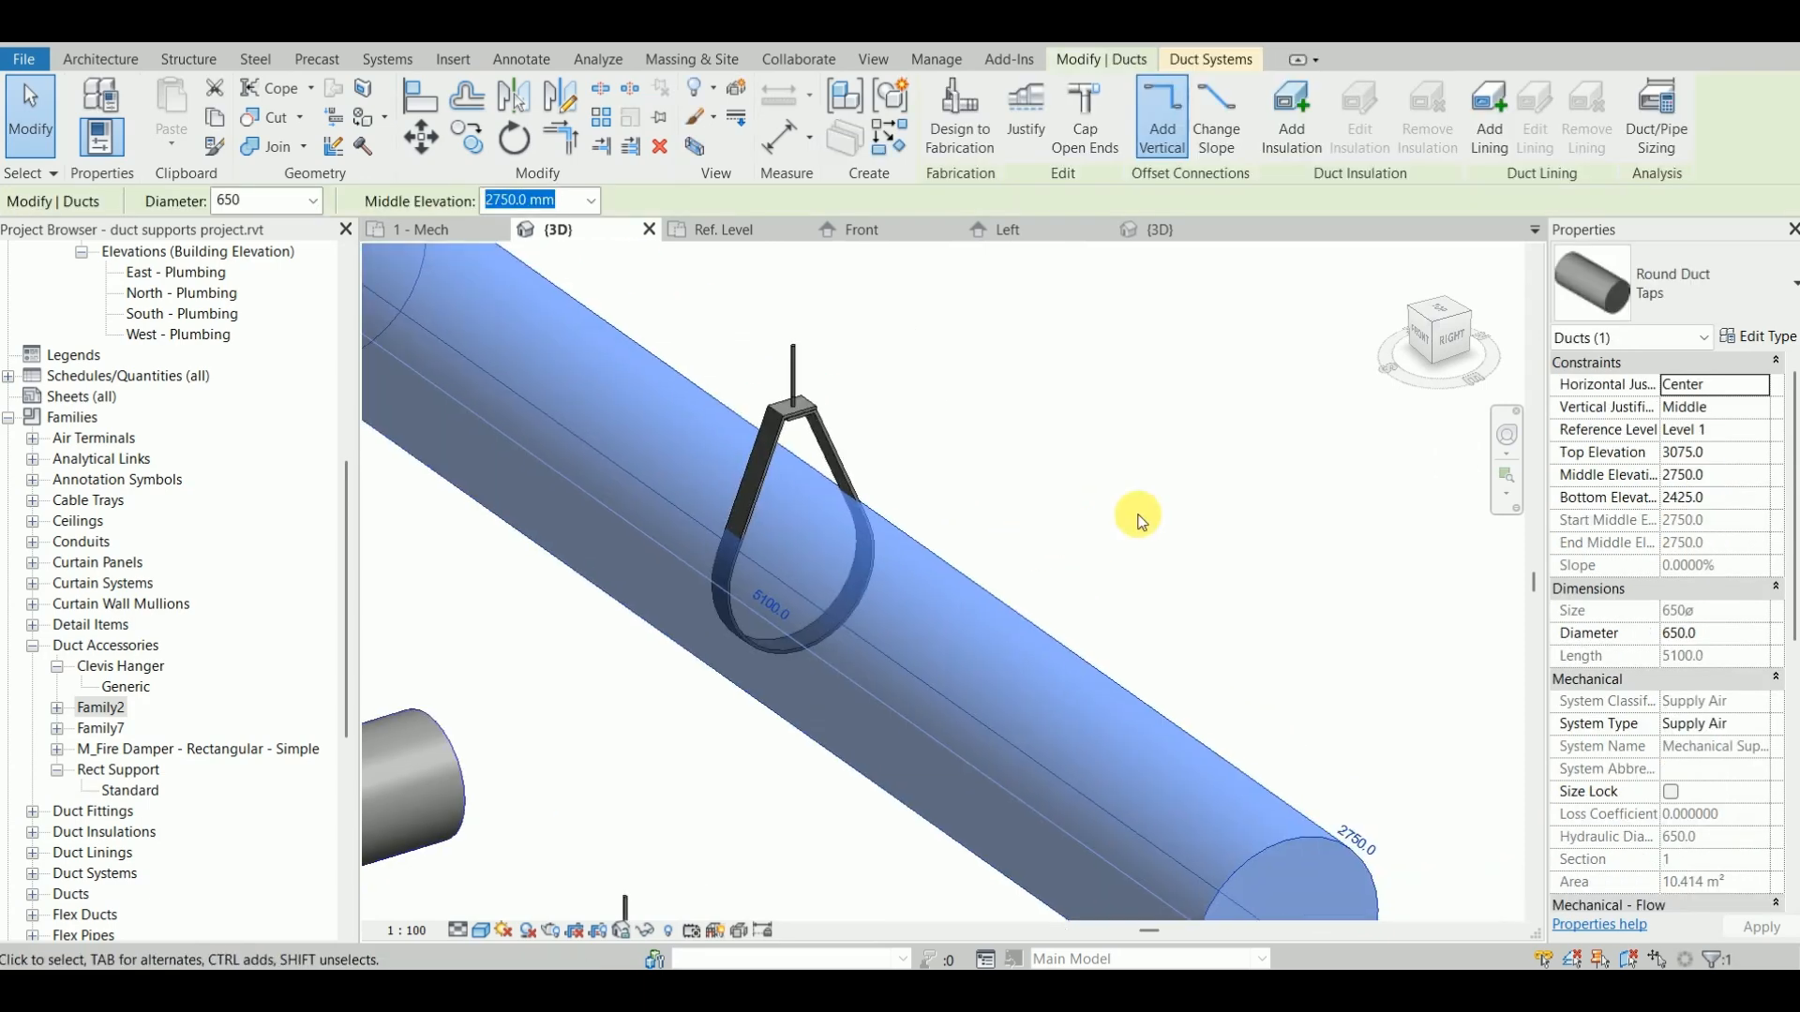
{"action": "left_click", "coordinate": [749, 328]}
{"action": "left_click", "coordinate": [795, 405]}
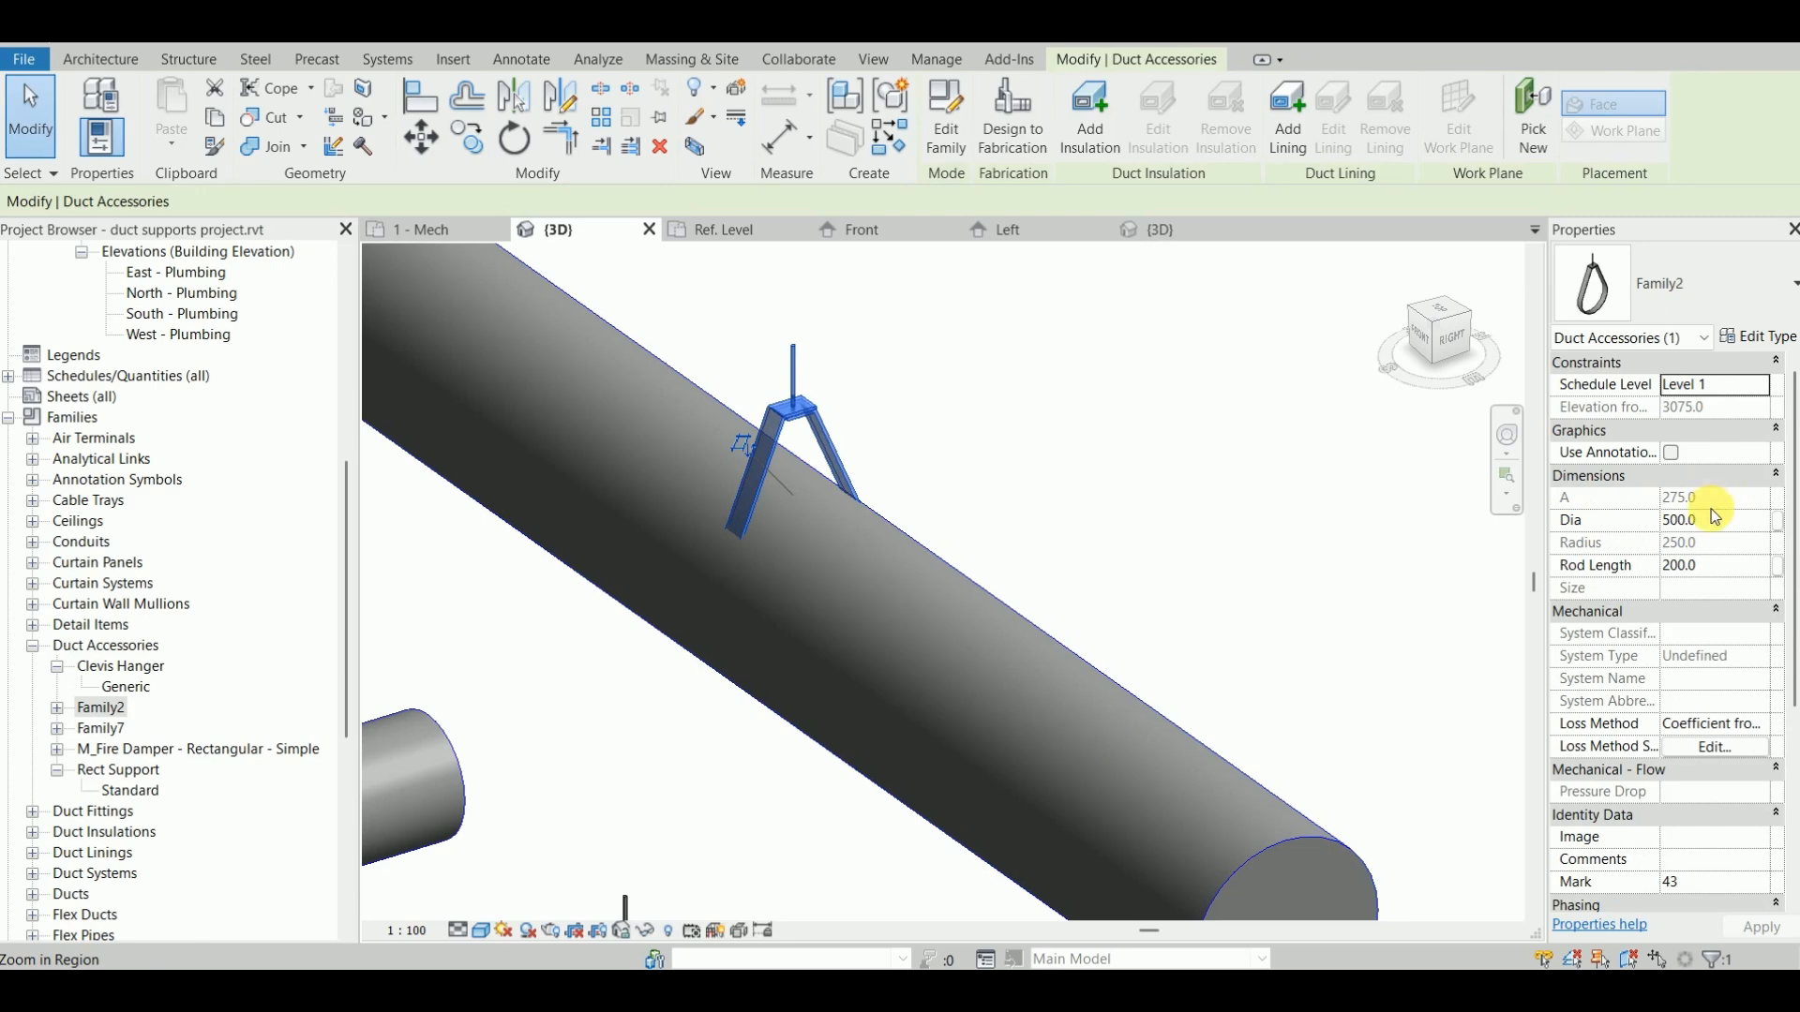
{"action": "left_click", "coordinate": [1723, 521]}
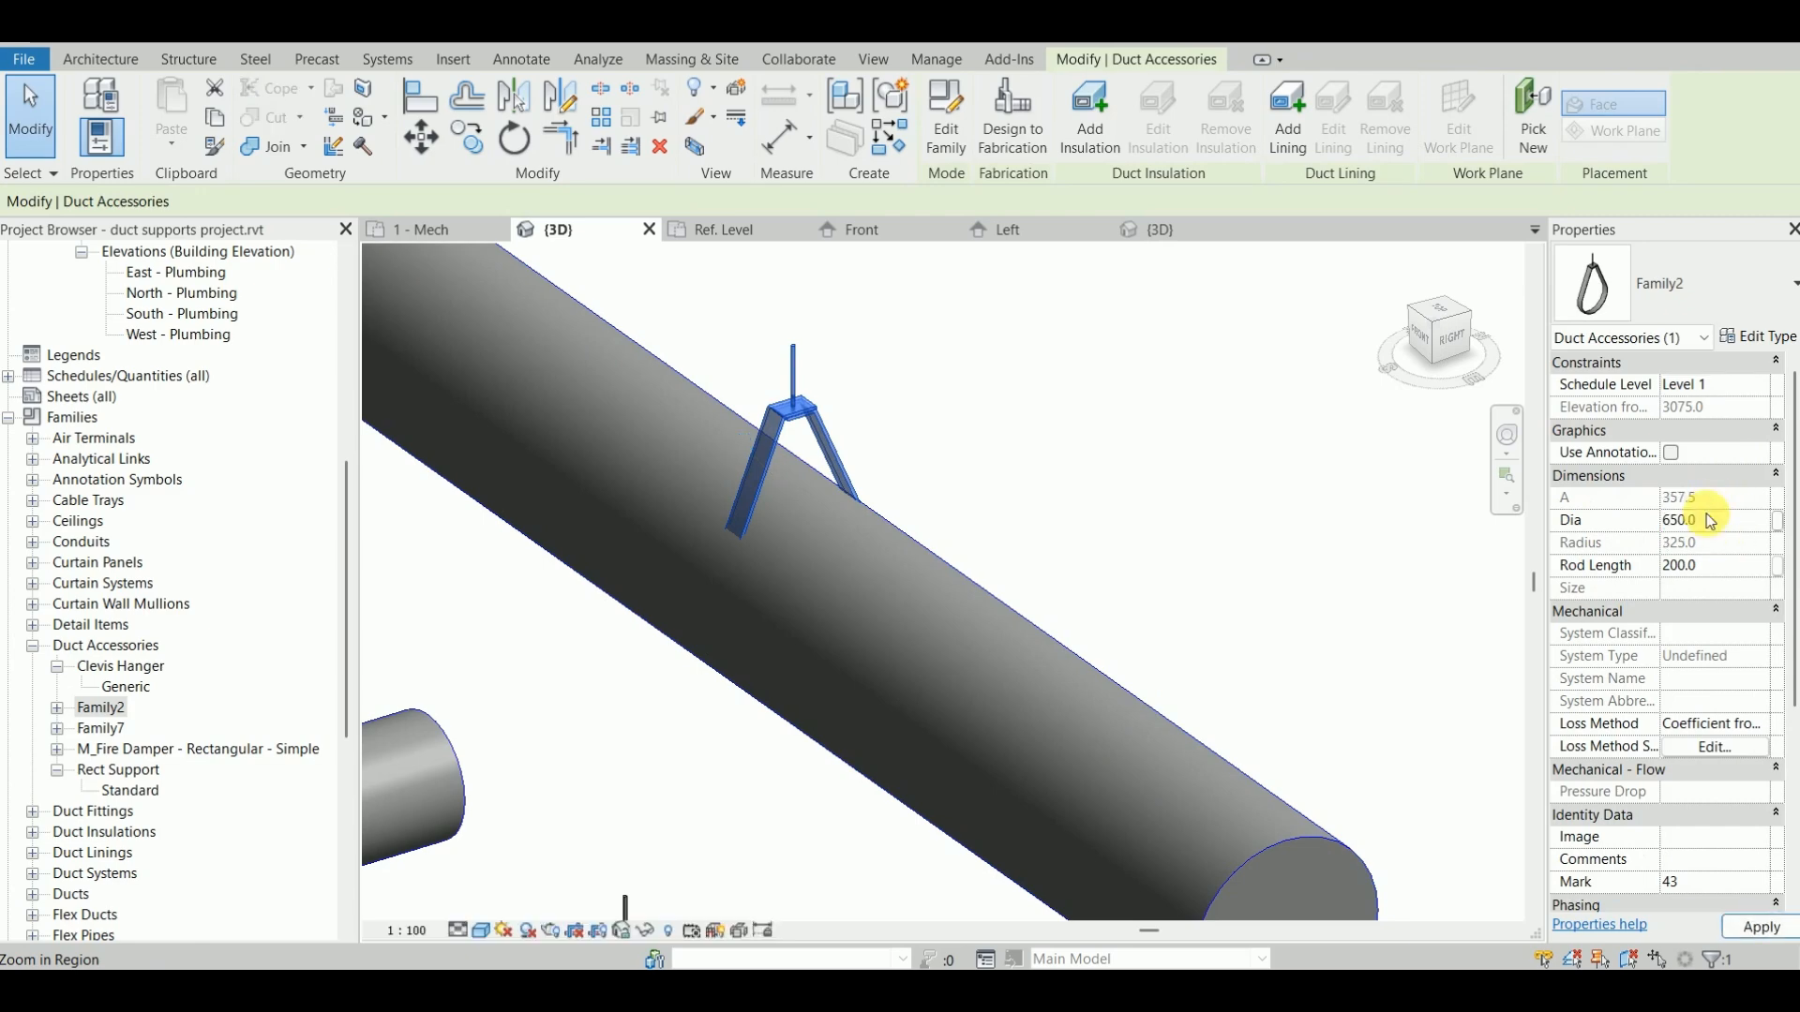
Step: Inspect the resized hanger's fit around the horizontal duct from several angles
{"action": "left_click", "coordinate": [728, 761]}
{"action": "middle_click_drag", "start_coordinate": [728, 762], "coordinate": [747, 718], "text": "shift"}
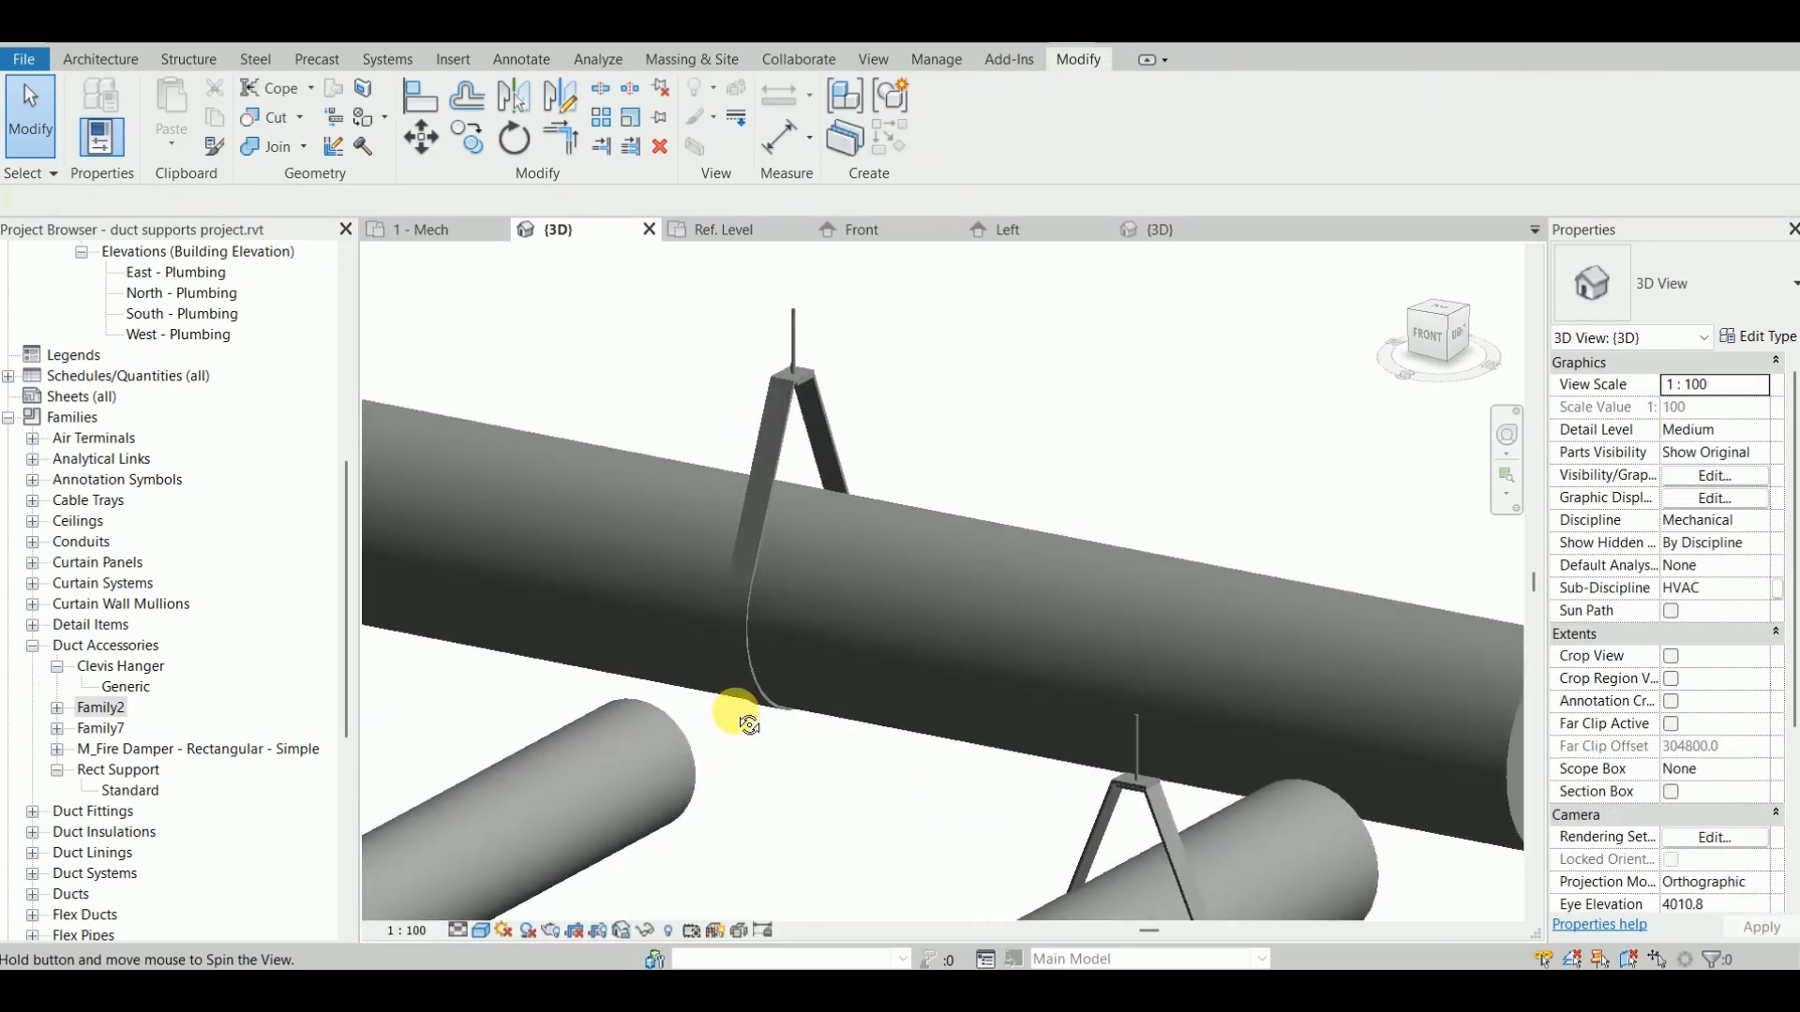
{"action": "left_click", "coordinate": [757, 573]}
{"action": "middle_click_drag", "start_coordinate": [931, 485], "coordinate": [631, 566], "text": "shift"}
{"action": "scroll", "coordinate": [847, 486], "scroll_direction": "up", "scroll_amount": 4}
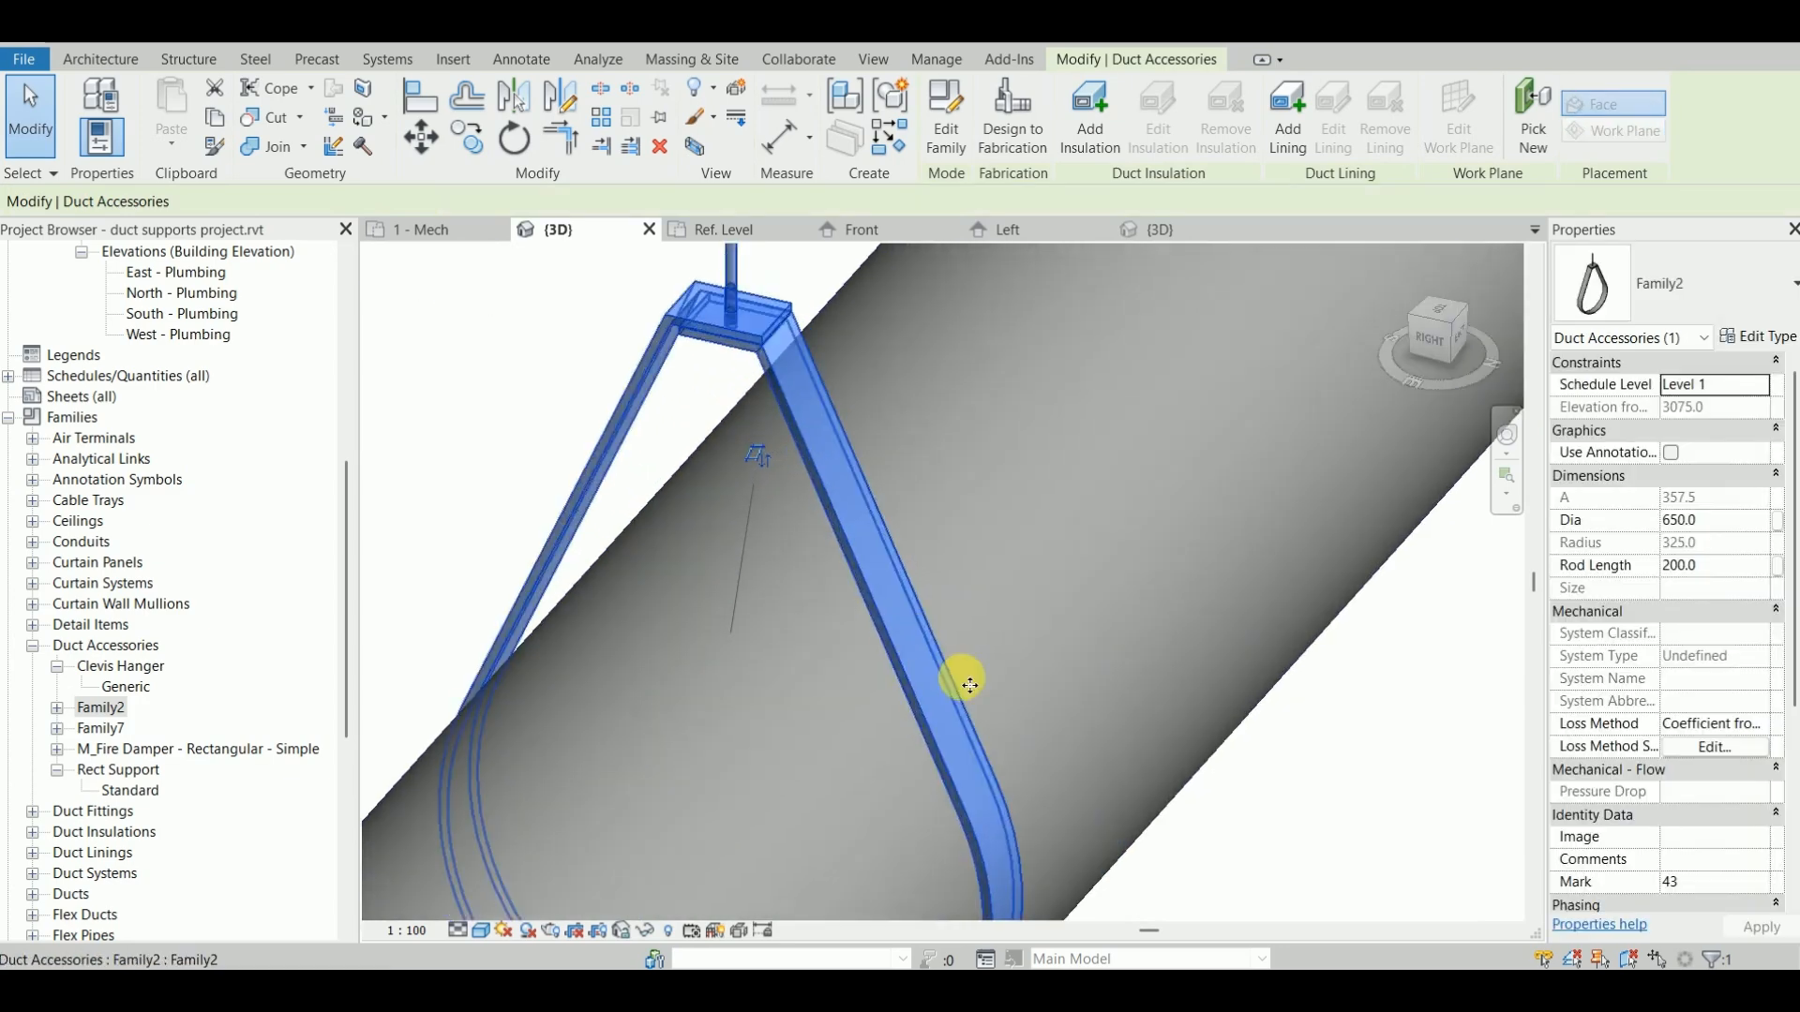
{"action": "scroll", "coordinate": [916, 676], "scroll_direction": "down", "scroll_amount": 3}
{"action": "scroll", "coordinate": [835, 660], "scroll_direction": "down", "scroll_amount": 2}
{"action": "left_click", "coordinate": [667, 563]}
Step: Check the smallest duct's diameter and set its hanger's Dia parameter to 300
{"action": "scroll", "coordinate": [593, 572], "scroll_direction": "down", "scroll_amount": 2}
{"action": "middle_click_drag", "start_coordinate": [590, 574], "coordinate": [924, 577]}
{"action": "middle_click_drag", "start_coordinate": [587, 408], "coordinate": [722, 550]}
{"action": "left_click", "coordinate": [746, 518]}
{"action": "left_click", "coordinate": [808, 561]}
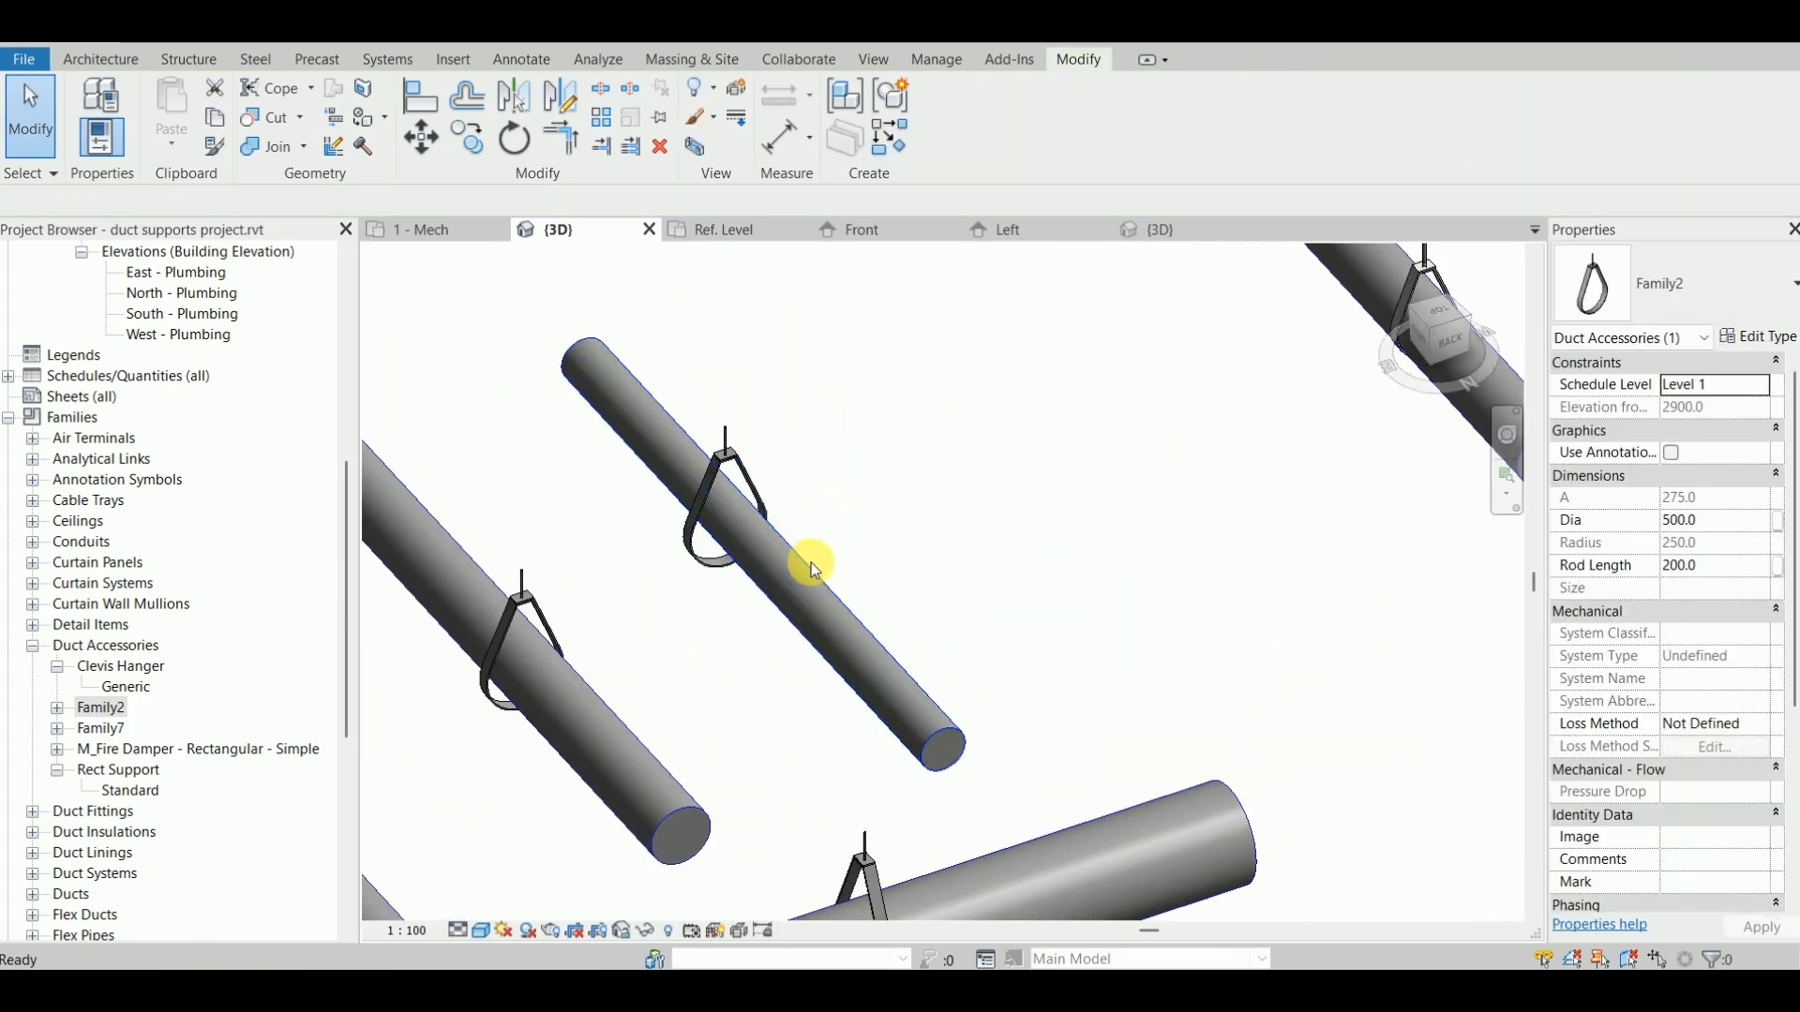
{"action": "left_click", "coordinate": [811, 577]}
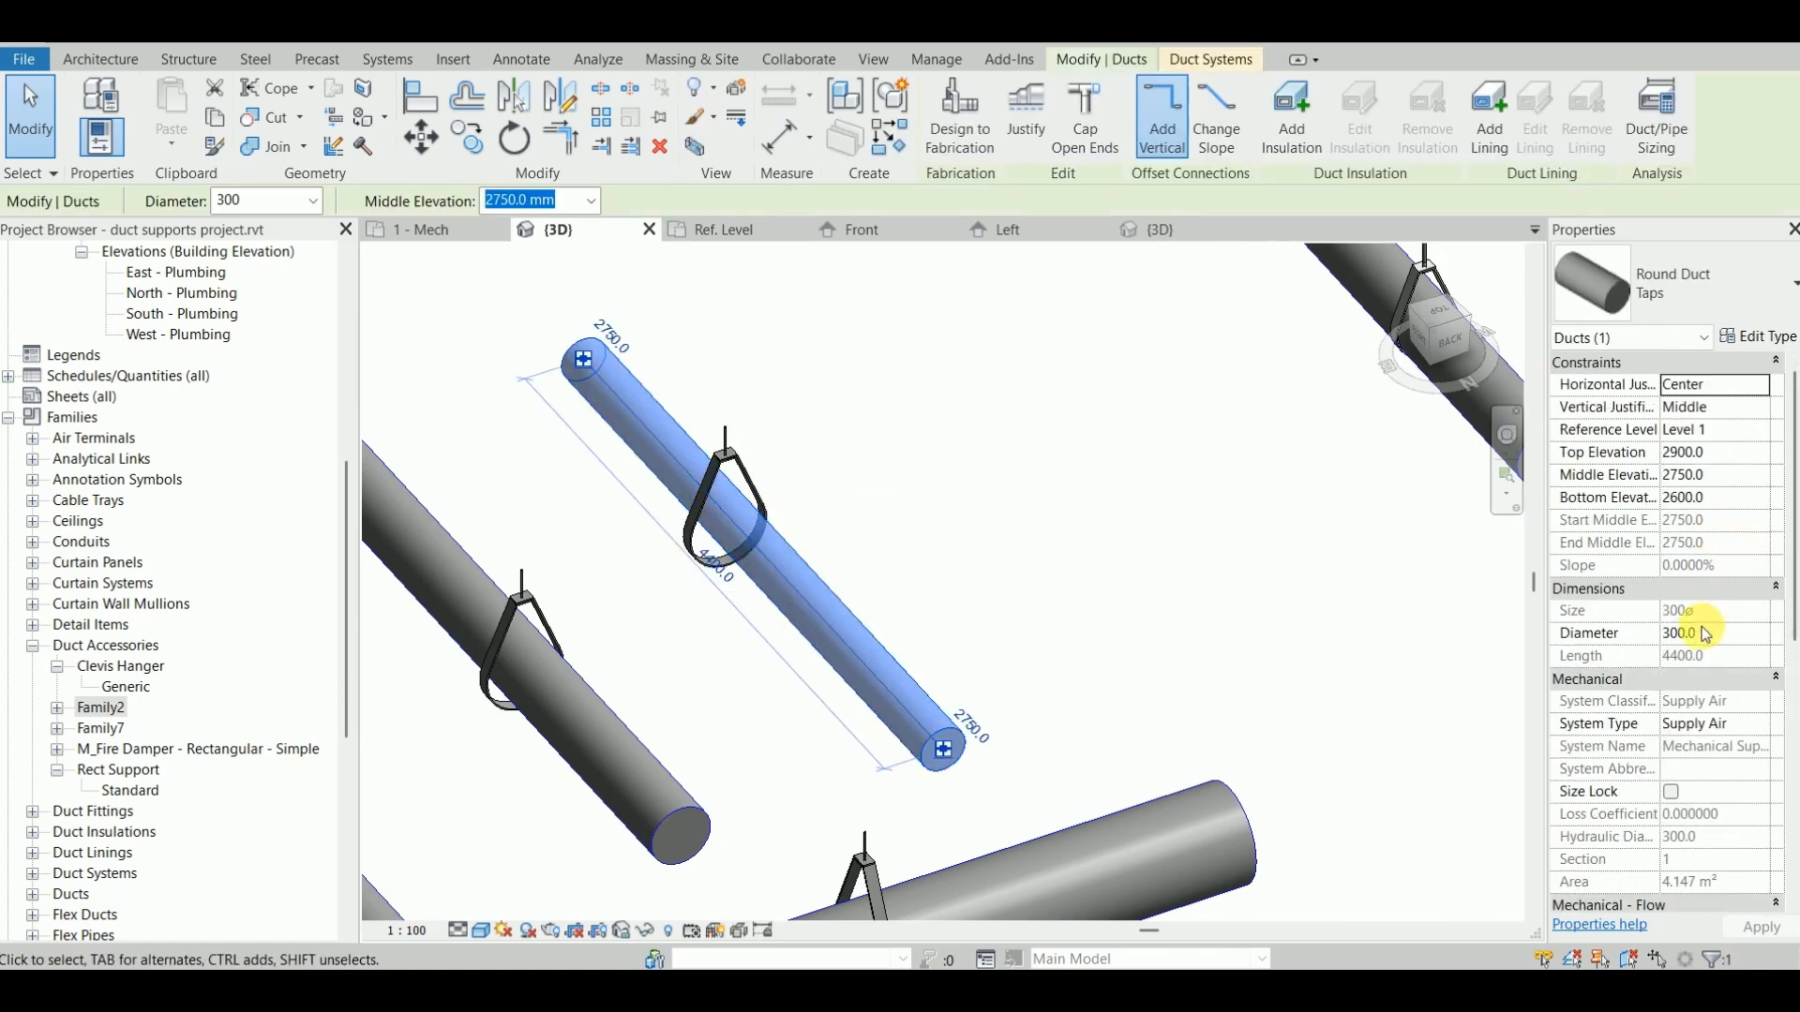
{"action": "scroll", "coordinate": [750, 501], "scroll_direction": "up", "scroll_amount": 2}
{"action": "left_click", "coordinate": [783, 468]}
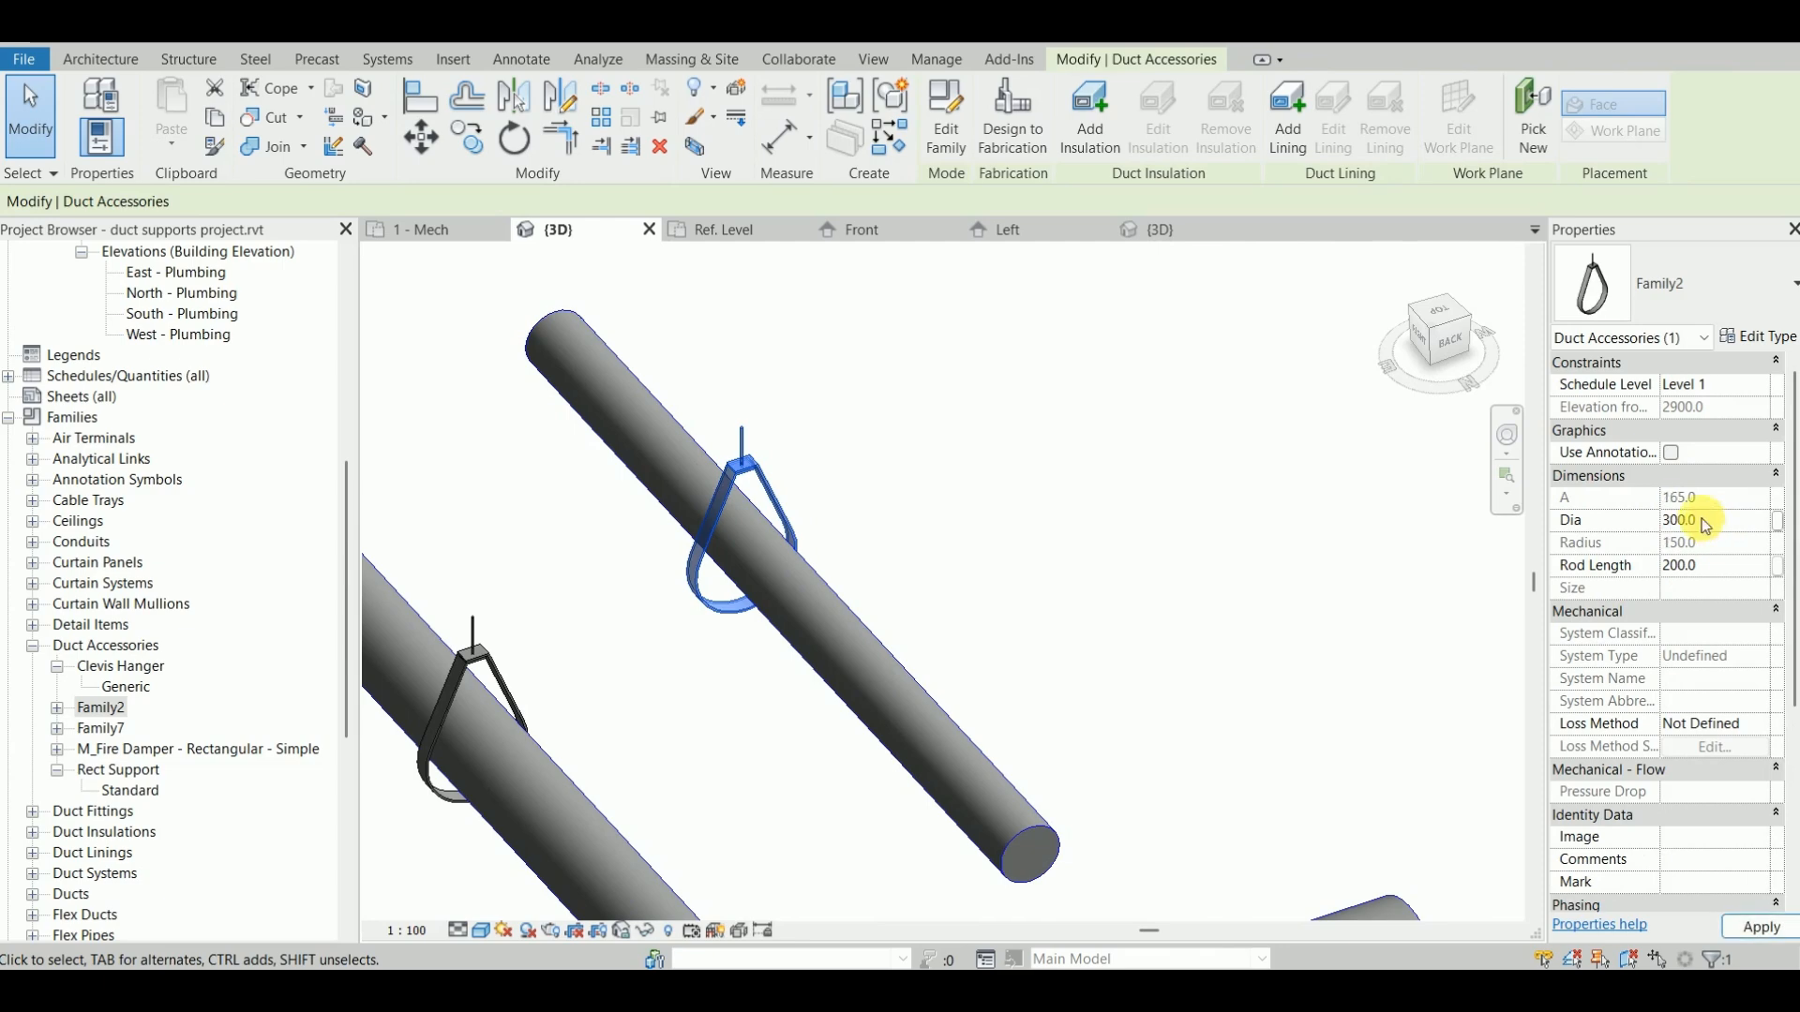
{"action": "scroll", "coordinate": [676, 531], "scroll_direction": "up", "scroll_amount": 5}
{"action": "middle_click_drag", "start_coordinate": [908, 431], "coordinate": [932, 546], "text": "shift"}
{"action": "scroll", "coordinate": [847, 526], "scroll_direction": "down", "scroll_amount": 5}
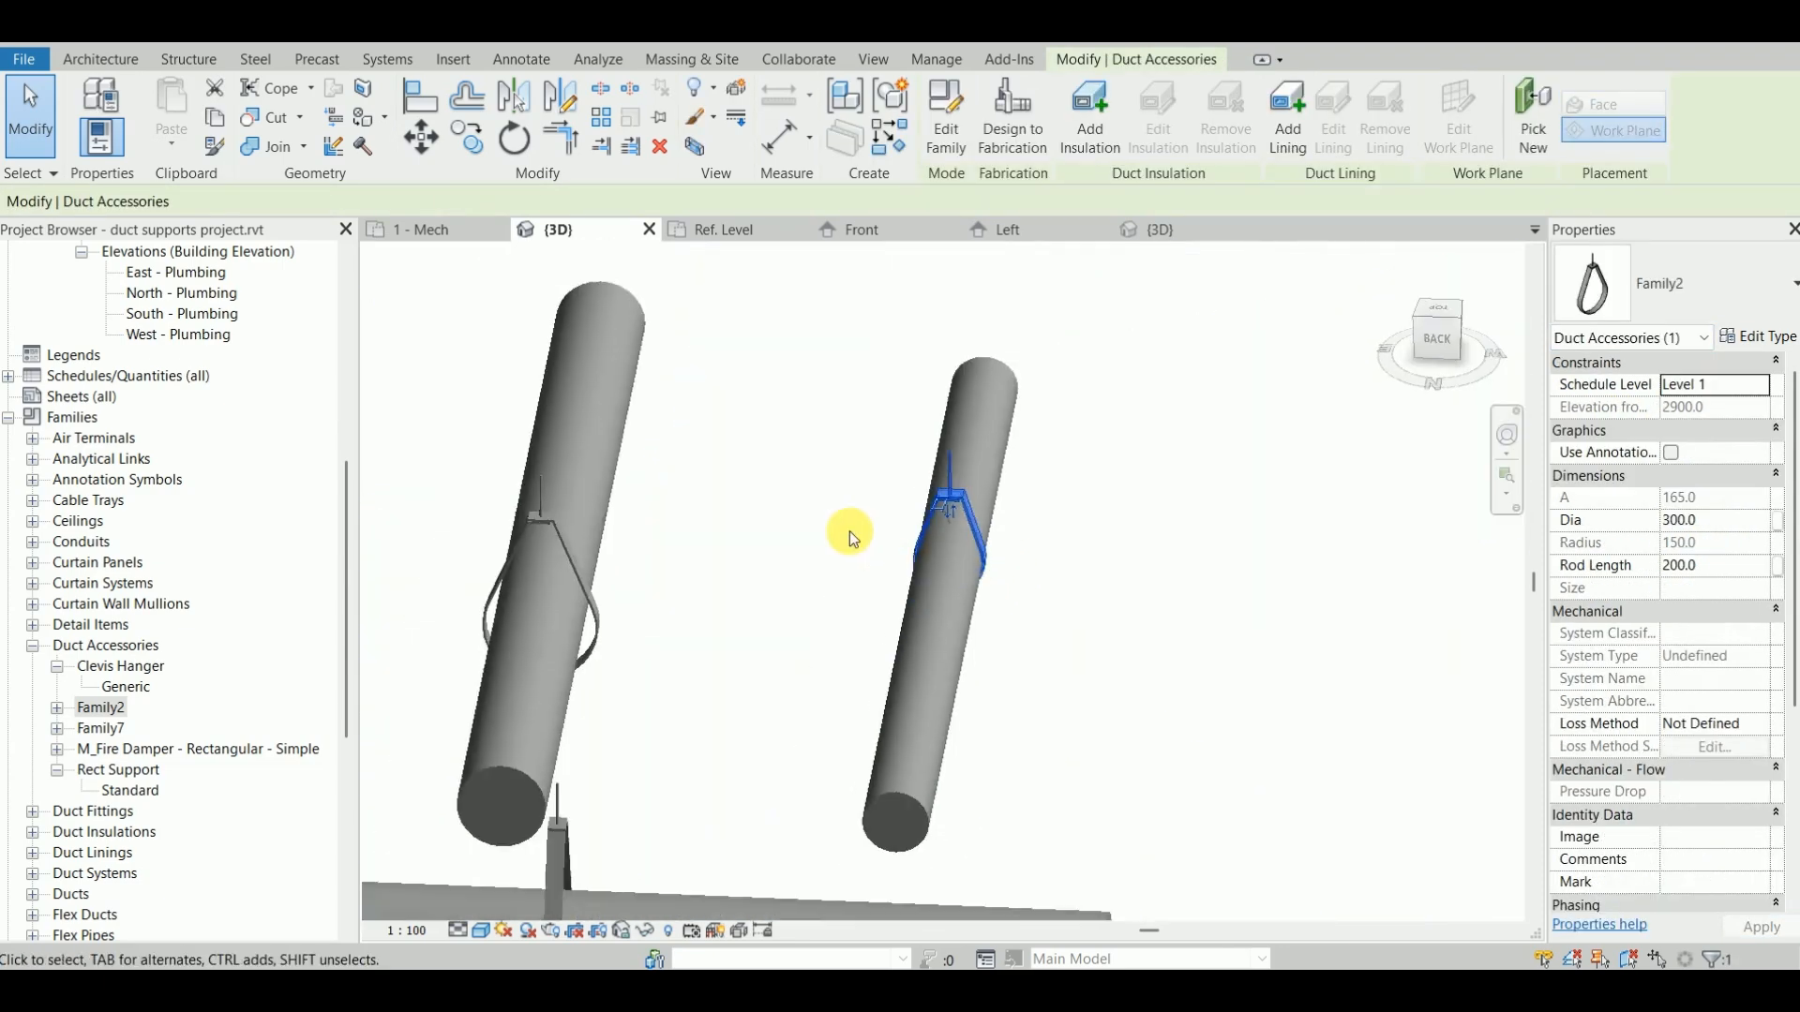
{"action": "left_click", "coordinate": [818, 570]}
Step: Set the Dia parameter of the hanger on the 400 mm duct to match the duct's diameter
{"action": "scroll", "coordinate": [818, 570], "scroll_direction": "up", "scroll_amount": 3}
{"action": "left_click", "coordinate": [521, 718]}
{"action": "middle_click_drag", "start_coordinate": [628, 681], "coordinate": [810, 689]}
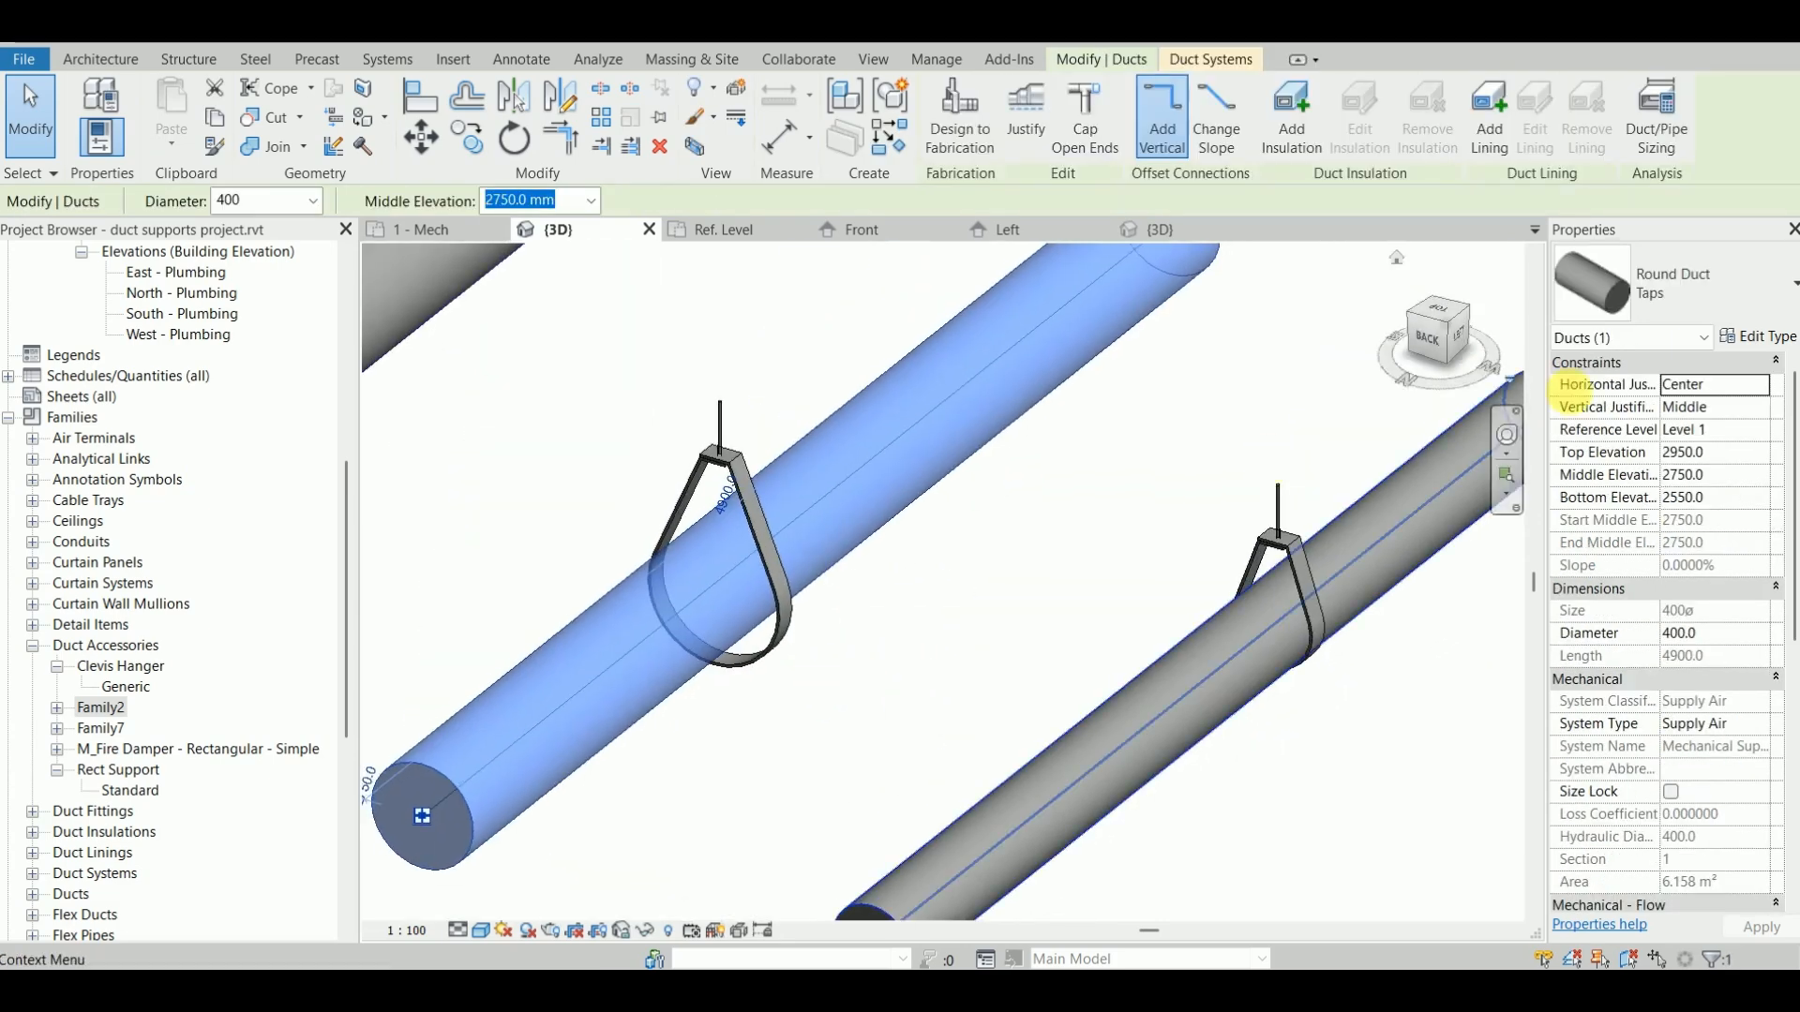
{"action": "scroll", "coordinate": [894, 515], "scroll_direction": "up", "scroll_amount": 2}
{"action": "key", "text": "Escape"}
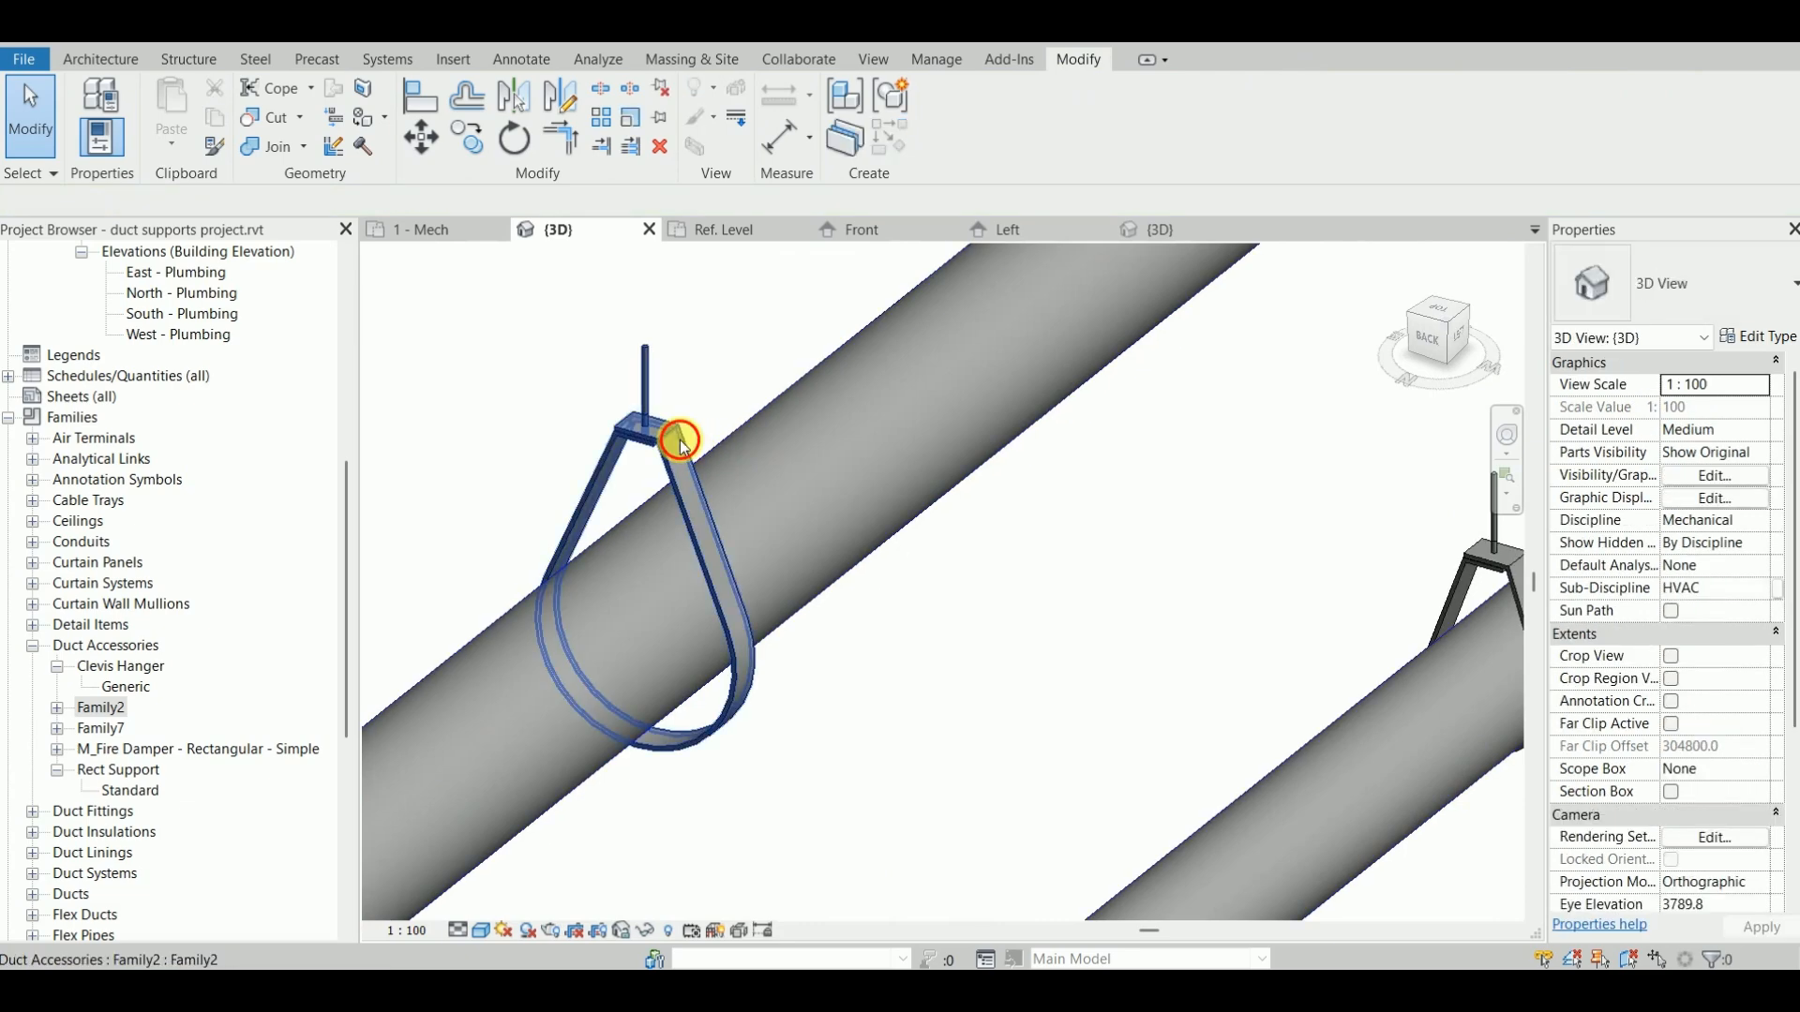
{"action": "left_click", "coordinate": [679, 440]}
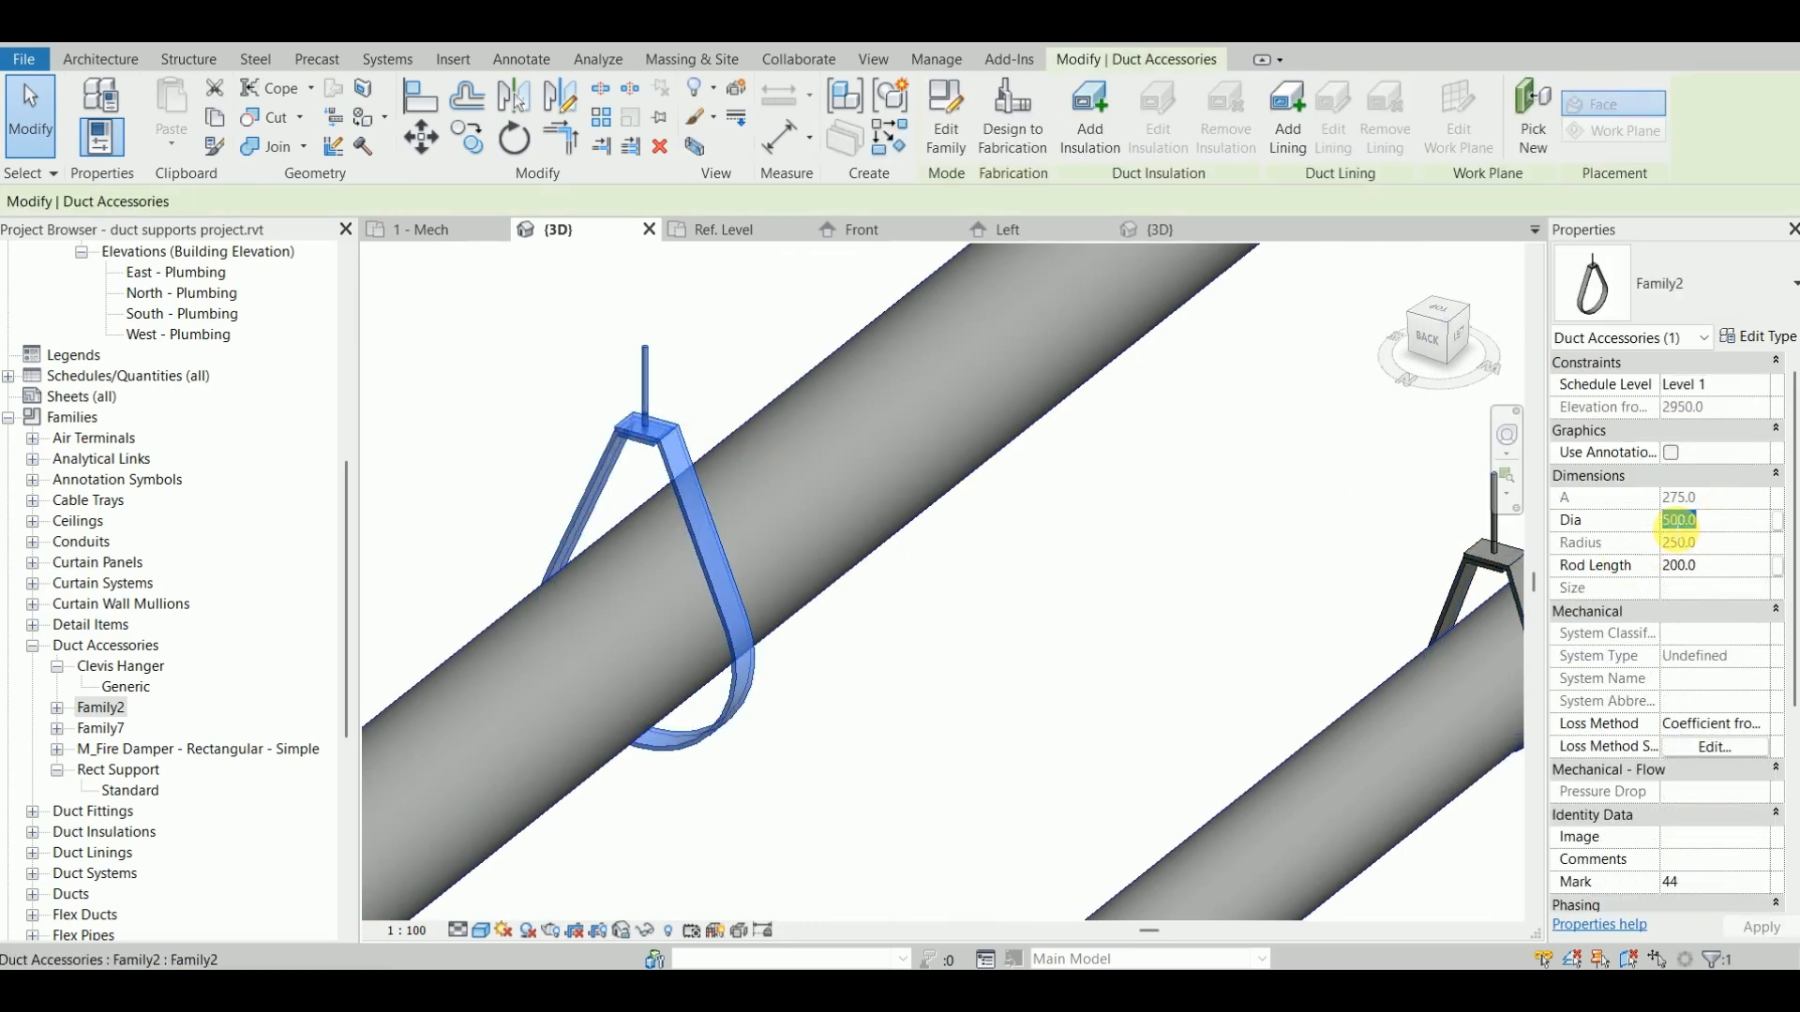
{"action": "key", "text": "Escape"}
{"action": "middle_click_drag", "start_coordinate": [631, 683], "coordinate": [916, 610], "text": "shift"}
{"action": "left_click", "coordinate": [703, 565]}
{"action": "scroll", "coordinate": [703, 495], "scroll_direction": "down", "scroll_amount": 1}
Step: Check the largest duct's diameter and set its hanger's Dia parameter to 700
{"action": "middle_click_drag", "start_coordinate": [703, 495], "coordinate": [923, 573]}
{"action": "scroll", "coordinate": [660, 512], "scroll_direction": "up", "scroll_amount": 6}
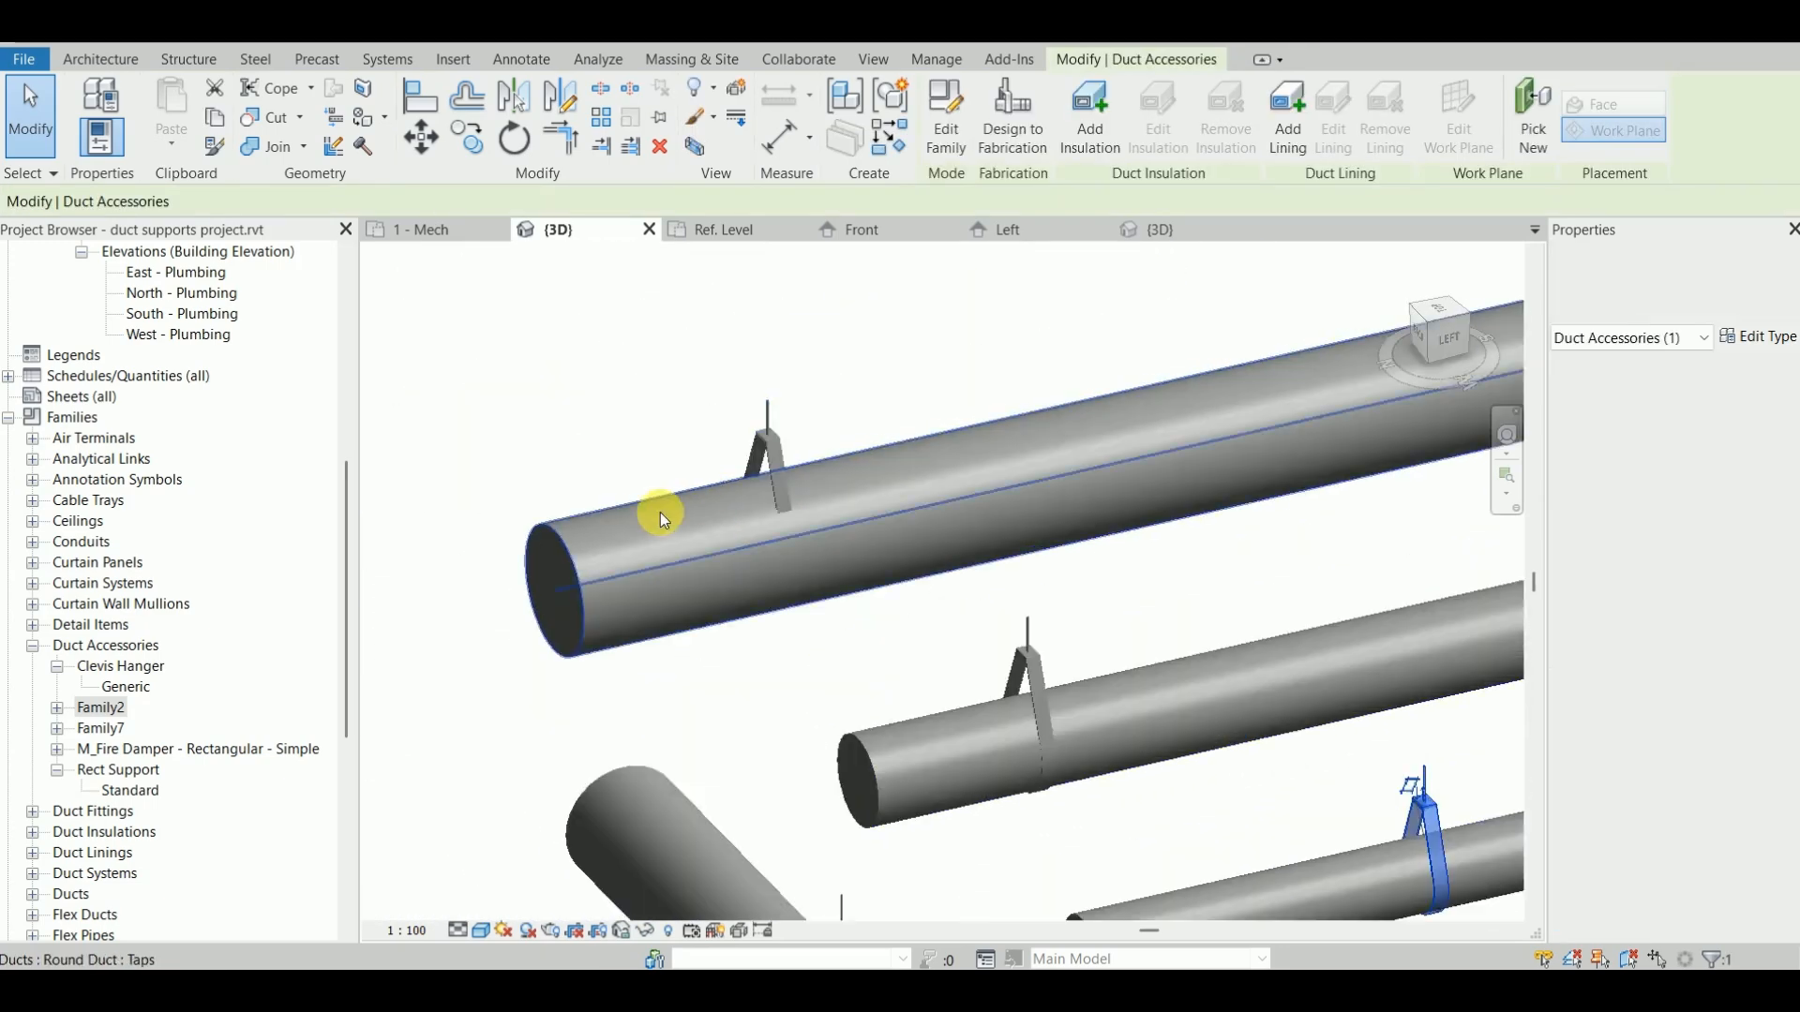
{"action": "left_click", "coordinate": [741, 453]}
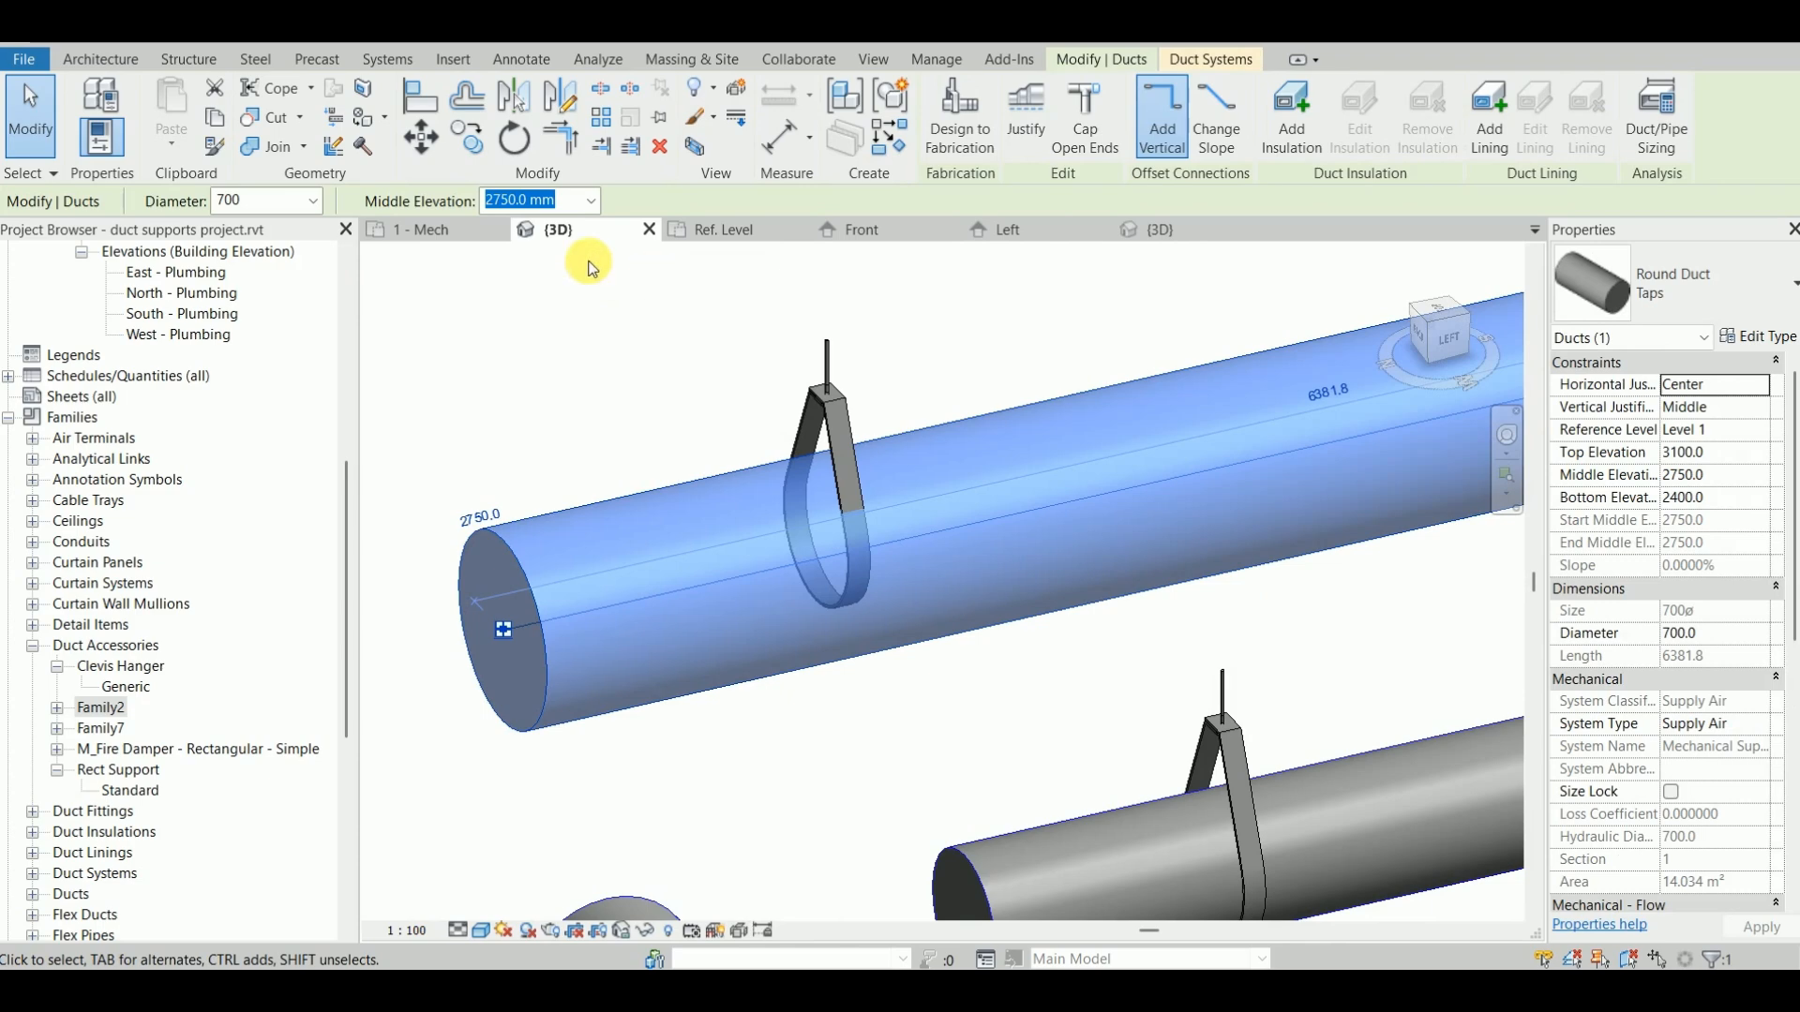
{"action": "left_click", "coordinate": [889, 392]}
{"action": "left_click", "coordinate": [841, 423]}
{"action": "left_click", "coordinate": [1706, 520]}
{"action": "left_click", "coordinate": [1705, 521]}
{"action": "type", "text": "700"}
{"action": "left_click", "coordinate": [745, 722]}
{"action": "scroll", "coordinate": [745, 721], "scroll_direction": "down", "scroll_amount": 2}
{"action": "middle_click_drag", "start_coordinate": [745, 722], "coordinate": [1017, 422], "text": "shift"}
{"action": "scroll", "coordinate": [671, 505], "scroll_direction": "up", "scroll_amount": 4}
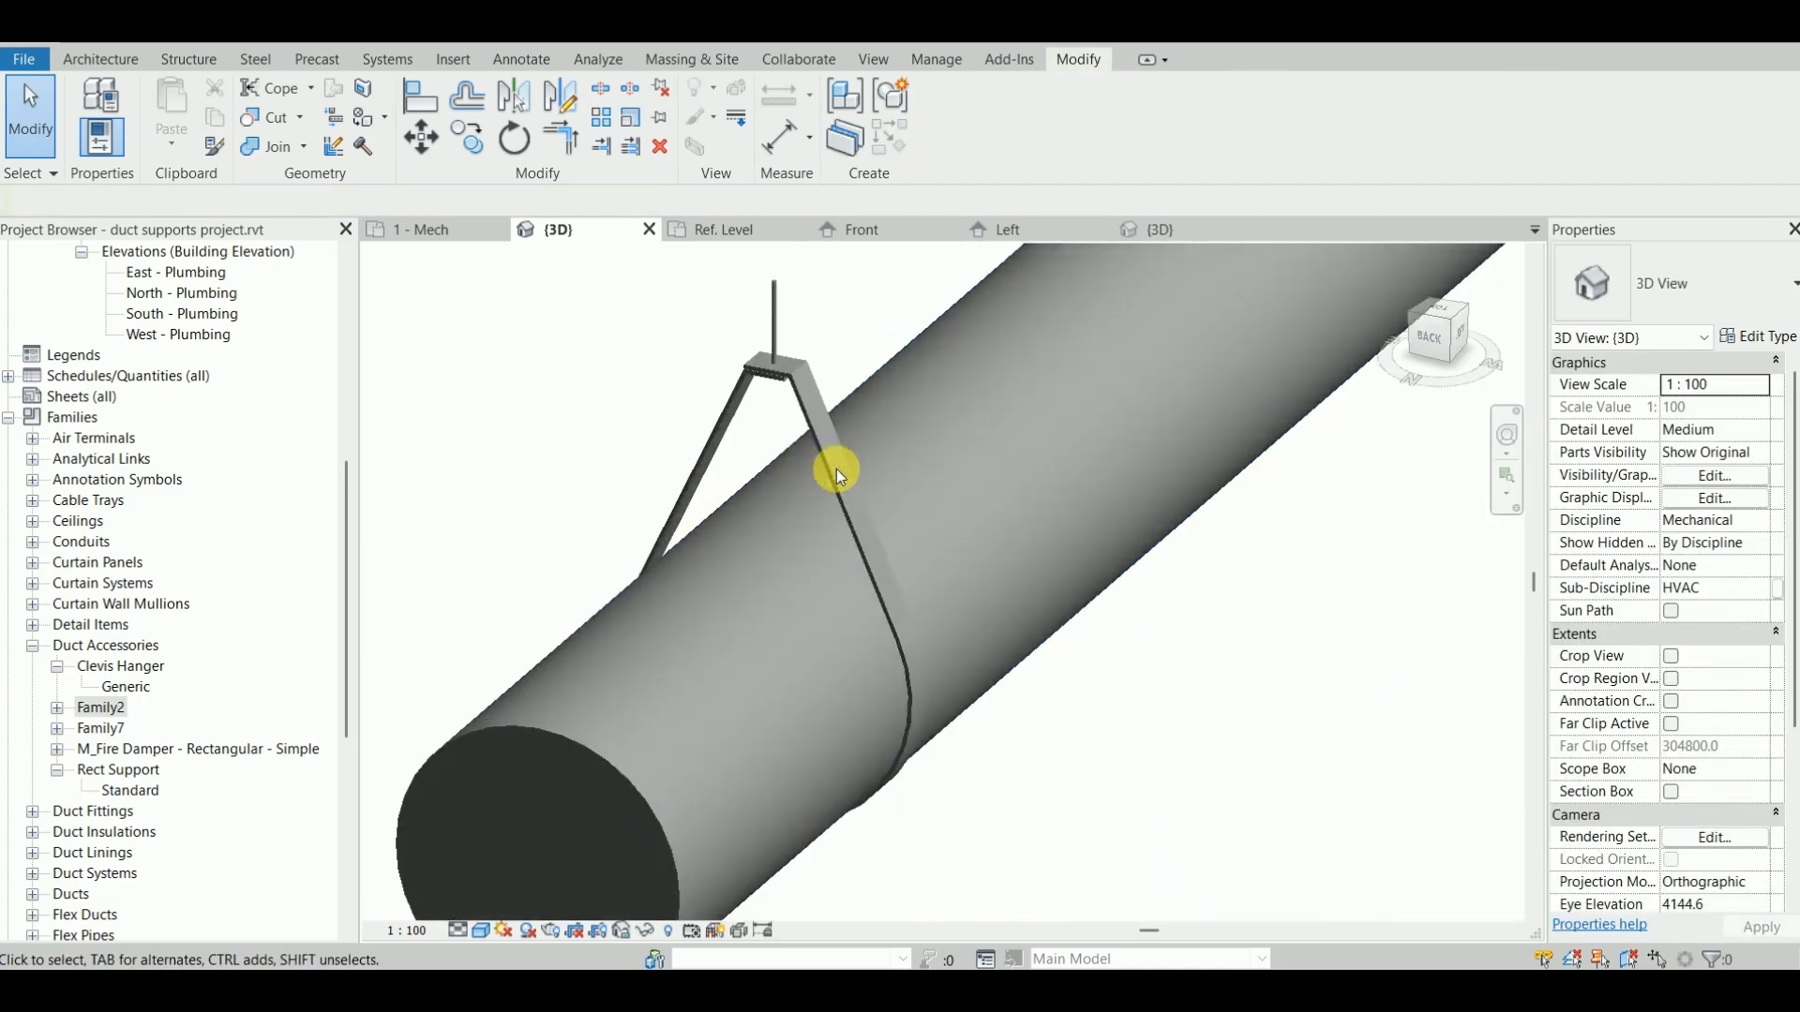
Step: Inspect the fit of the hanger on the 700 mm duct and review all the ducts with their hangers in 3D
{"action": "left_click", "coordinate": [847, 483]}
{"action": "middle_click_drag", "start_coordinate": [847, 497], "coordinate": [746, 600], "text": "shift"}
{"action": "scroll", "coordinate": [765, 379], "scroll_direction": "up", "scroll_amount": 3}
{"action": "middle_click_drag", "start_coordinate": [778, 442], "coordinate": [891, 541], "text": "shift"}
{"action": "key", "text": "Escape"}
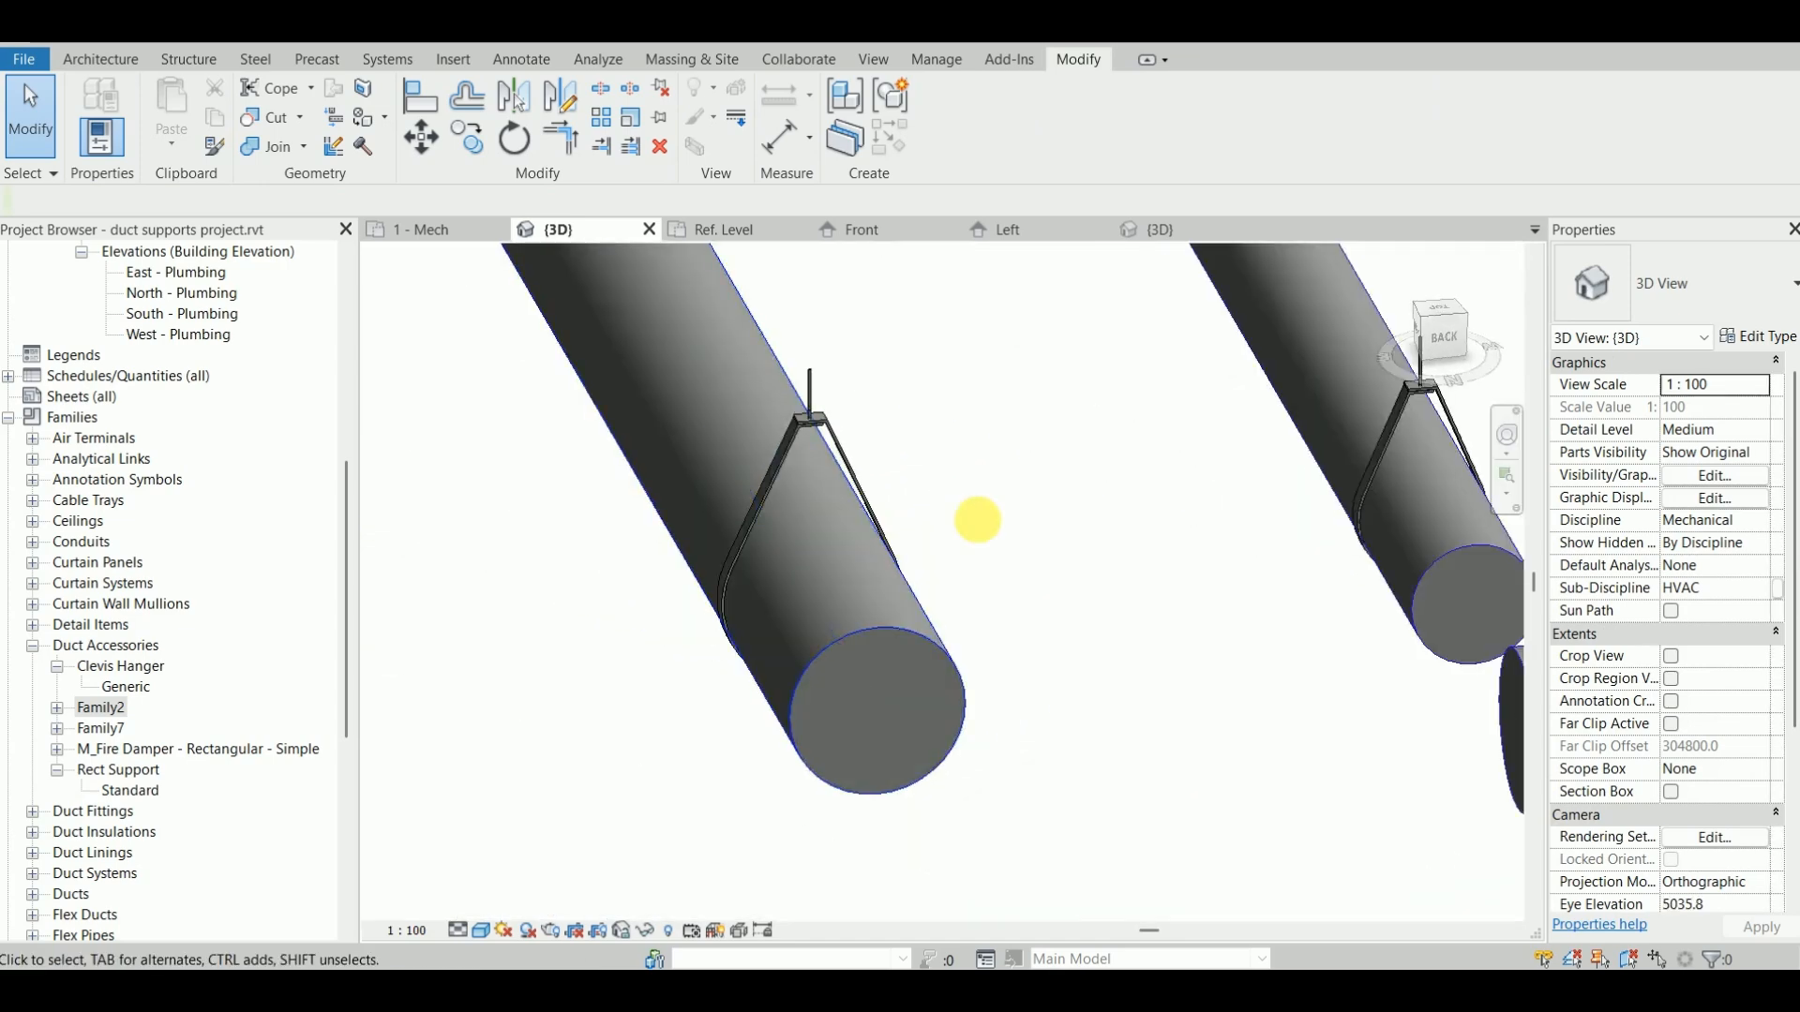
{"action": "scroll", "coordinate": [1020, 502], "scroll_direction": "down", "scroll_amount": 2}
{"action": "middle_click_drag", "start_coordinate": [1021, 502], "coordinate": [740, 548]}
{"action": "scroll", "coordinate": [844, 527], "scroll_direction": "down", "scroll_amount": 1}
{"action": "middle_click_drag", "start_coordinate": [960, 526], "coordinate": [796, 554], "text": "shift"}
{"action": "middle_click_drag", "start_coordinate": [790, 661], "coordinate": [653, 604], "text": "shift"}
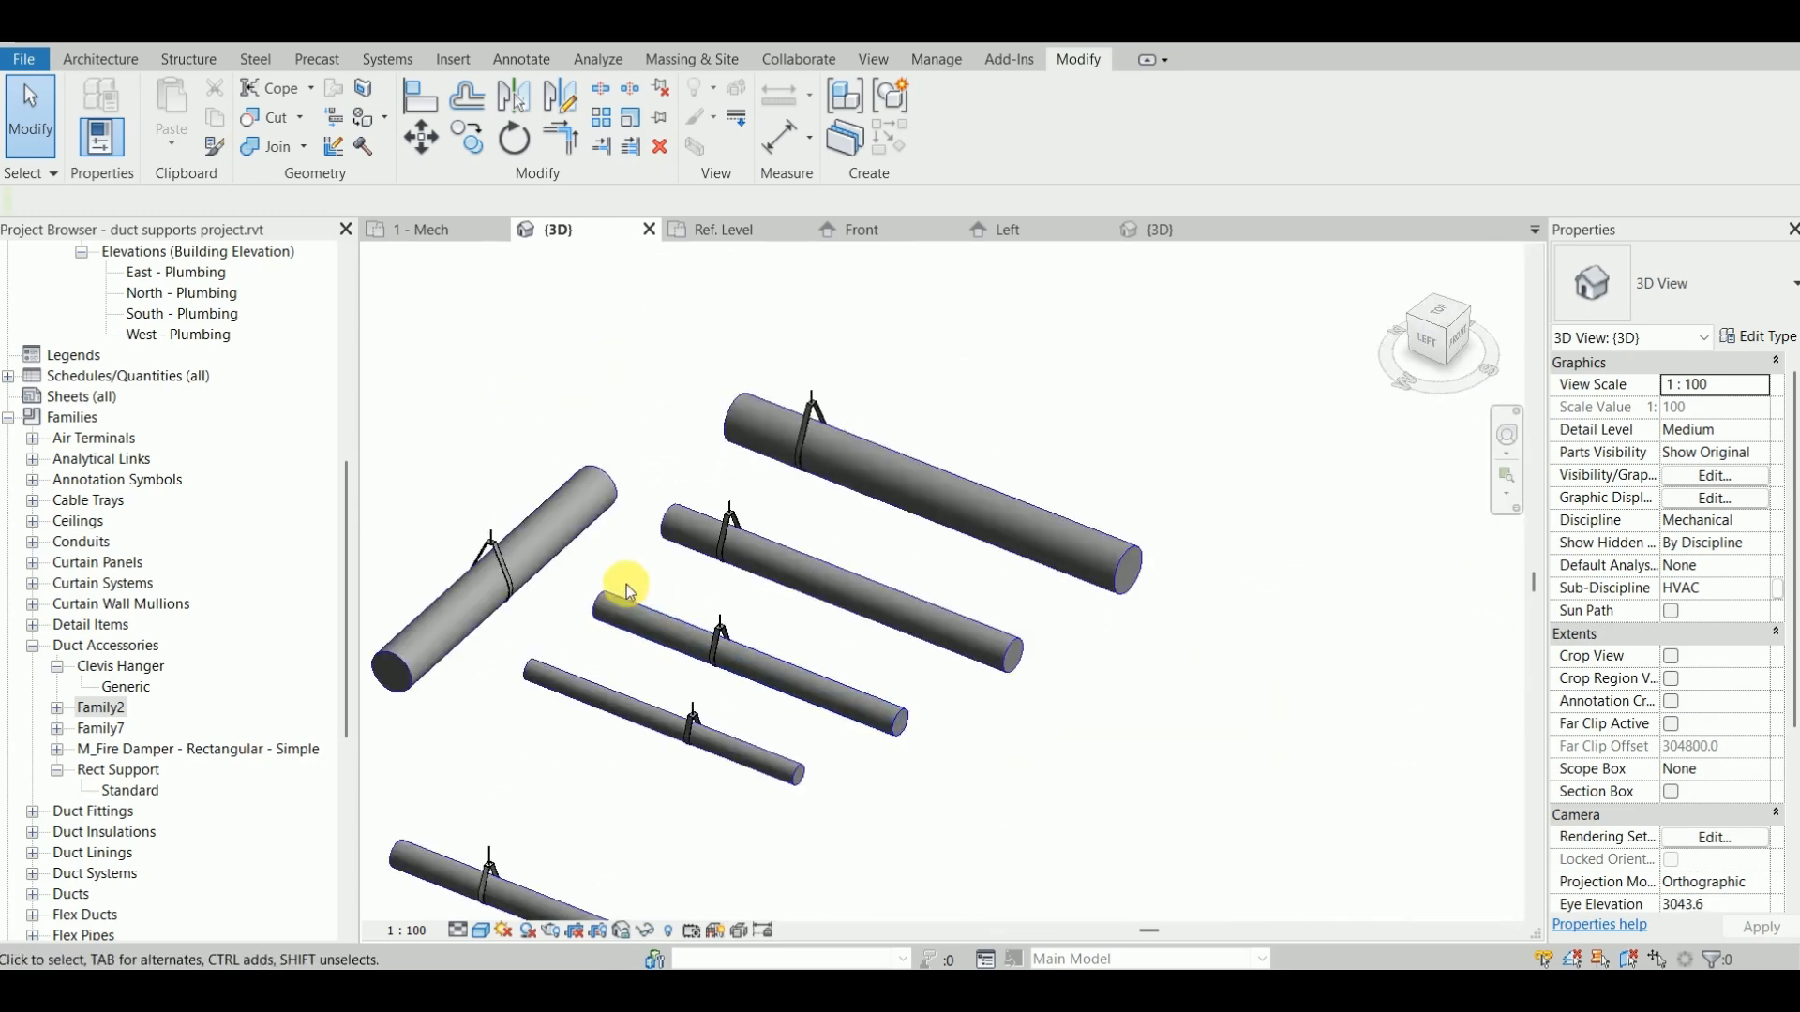